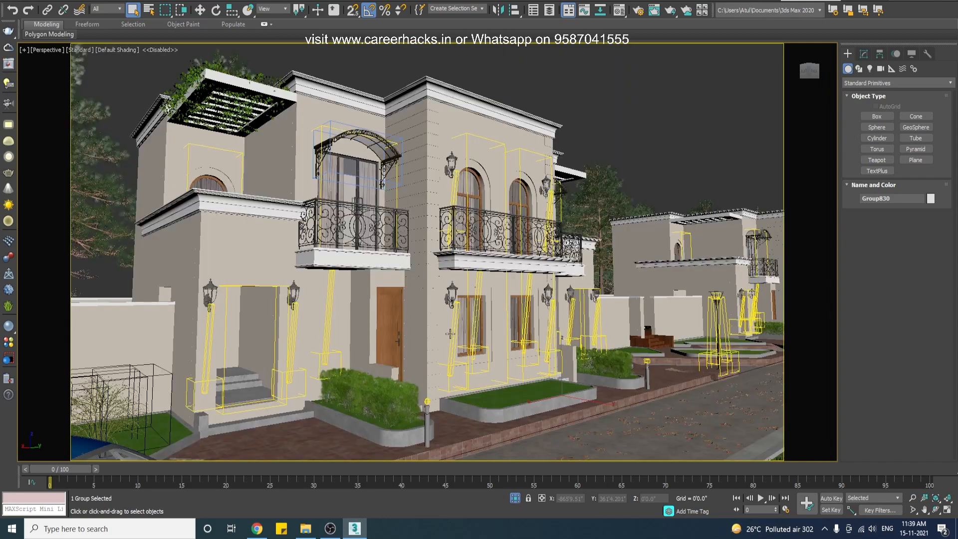
Isolate the front villa's building group, examine its facade and balconies, and return to the full scene.
{"action": "left_click", "coordinate": [409, 258]}
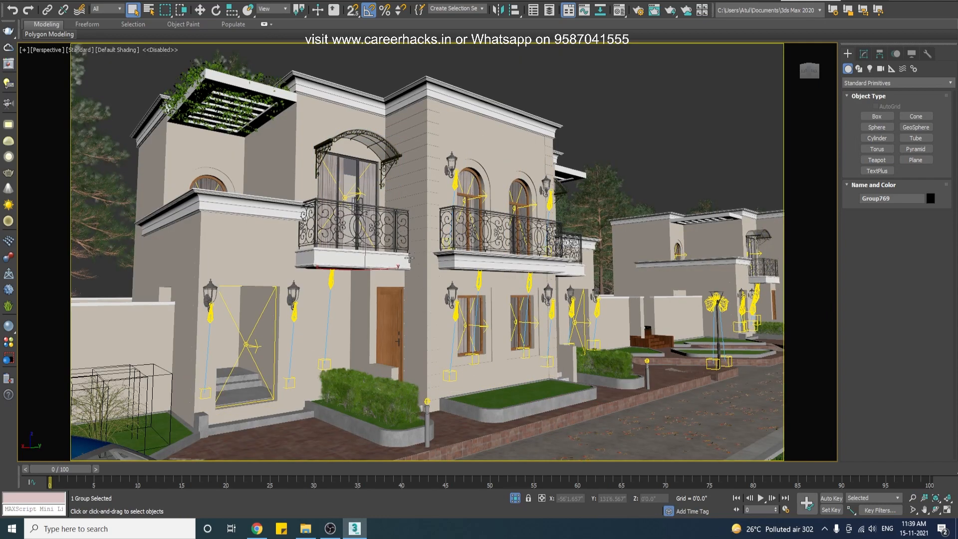
{"action": "middle_click_drag", "start_coordinate": [426, 305], "coordinate": [427, 300], "text": "alt"}
{"action": "middle_click_drag", "start_coordinate": [494, 302], "coordinate": [327, 307], "text": "alt"}
{"action": "key", "text": "alt+q"}
{"action": "key", "text": "q"}
{"action": "key", "text": "alt+q"}
{"action": "right_click", "coordinate": [531, 350]}
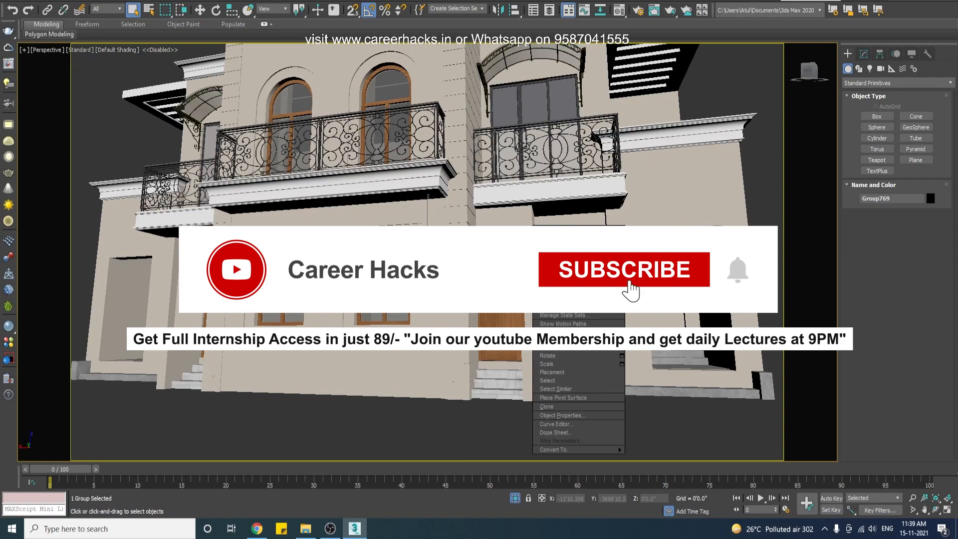
{"action": "key", "text": "Escape"}
{"action": "key", "text": "alt+z"}
{"action": "scroll", "coordinate": [448, 283], "scroll_direction": "down", "scroll_amount": 10}
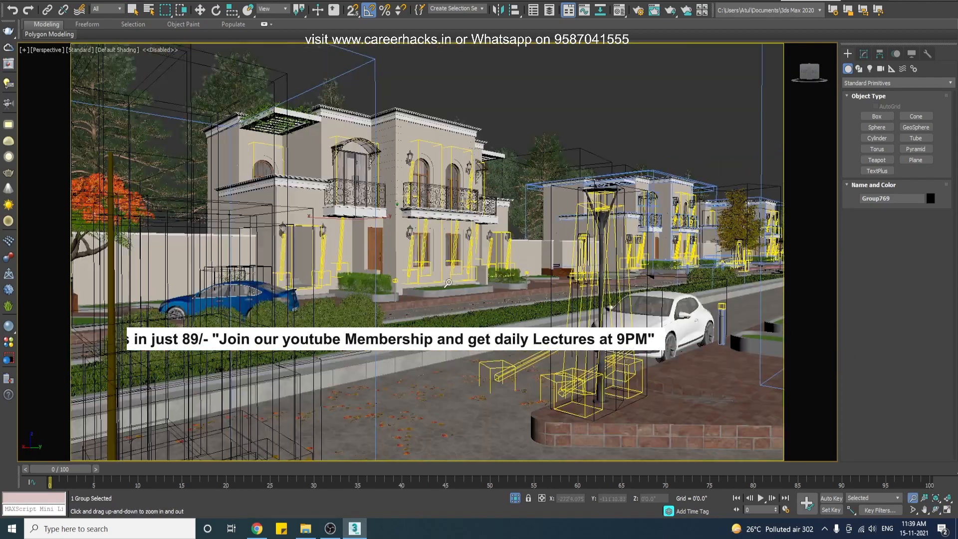
Examine the row of villas, pools, front gardens and street along the whole lane from above.
{"action": "key", "text": "ctrl+r"}
{"action": "left_click_drag", "start_coordinate": [448, 283], "coordinate": [411, 309]}
{"action": "key", "text": "ctrl+p"}
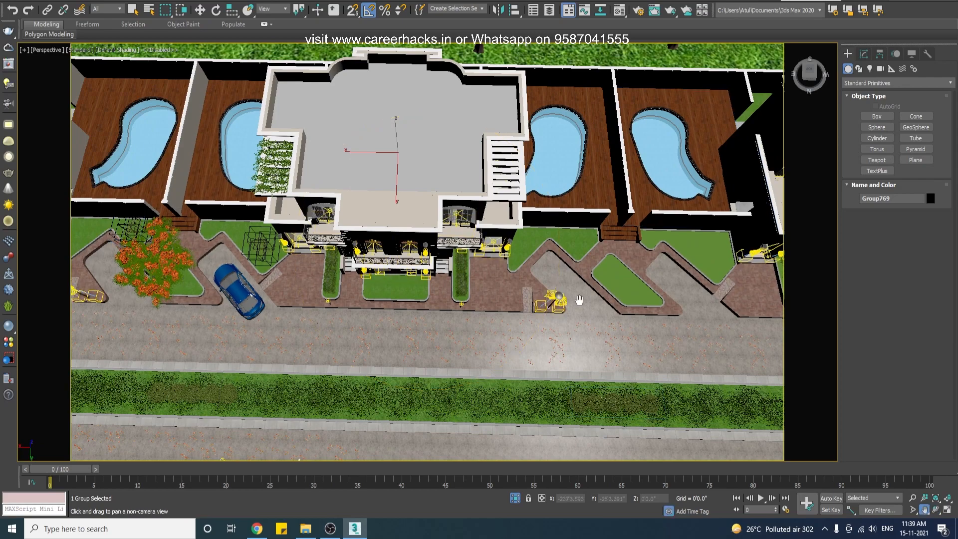
{"action": "left_click_drag", "start_coordinate": [577, 299], "coordinate": [348, 322]}
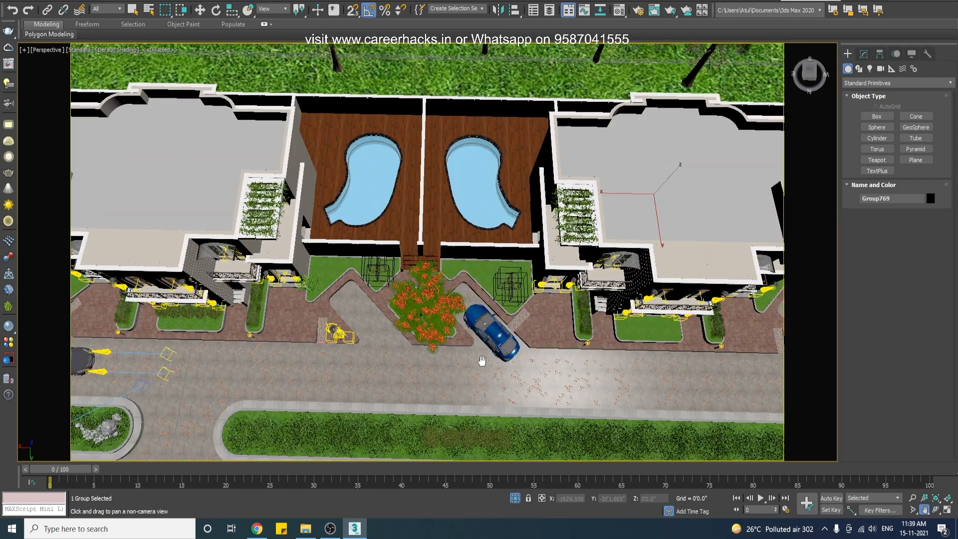
{"action": "left_click_drag", "start_coordinate": [377, 334], "coordinate": [674, 334]}
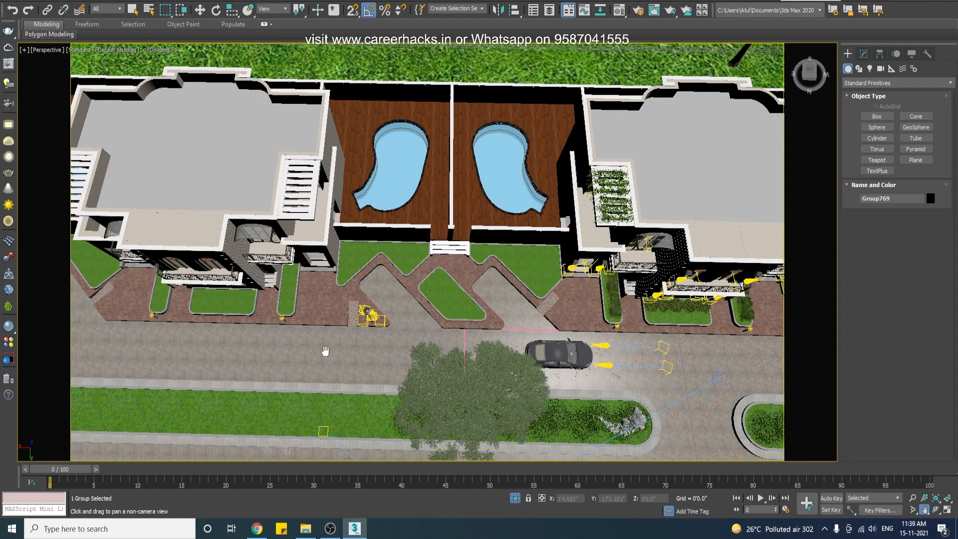
{"action": "left_click_drag", "start_coordinate": [332, 347], "coordinate": [528, 353]}
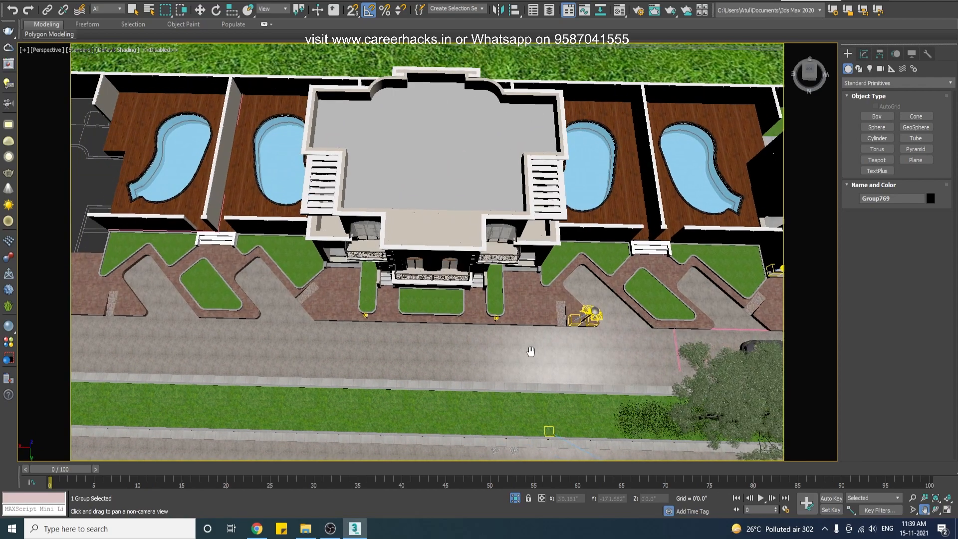
{"action": "mouse_move", "coordinate": [200, 357]}
{"action": "left_mouse_down"}
{"action": "mouse_move", "coordinate": [791, 342]}
{"action": "mouse_move", "coordinate": [577, 355]}
{"action": "mouse_move", "coordinate": [438, 310]}
{"action": "mouse_move", "coordinate": [217, 280]}
{"action": "left_mouse_up"}
{"action": "left_click_drag", "start_coordinate": [492, 293], "coordinate": [225, 279]}
{"action": "mouse_move", "coordinate": [404, 267]}
{"action": "left_mouse_down"}
{"action": "mouse_move", "coordinate": [234, 170]}
{"action": "mouse_move", "coordinate": [149, 245]}
{"action": "left_mouse_up"}
{"action": "mouse_move", "coordinate": [485, 324]}
{"action": "left_mouse_down"}
{"action": "mouse_move", "coordinate": [538, 314]}
{"action": "mouse_move", "coordinate": [434, 336]}
{"action": "mouse_move", "coordinate": [432, 291]}
{"action": "mouse_move", "coordinate": [311, 346]}
{"action": "mouse_move", "coordinate": [451, 338]}
{"action": "mouse_move", "coordinate": [549, 354]}
{"action": "left_mouse_up"}
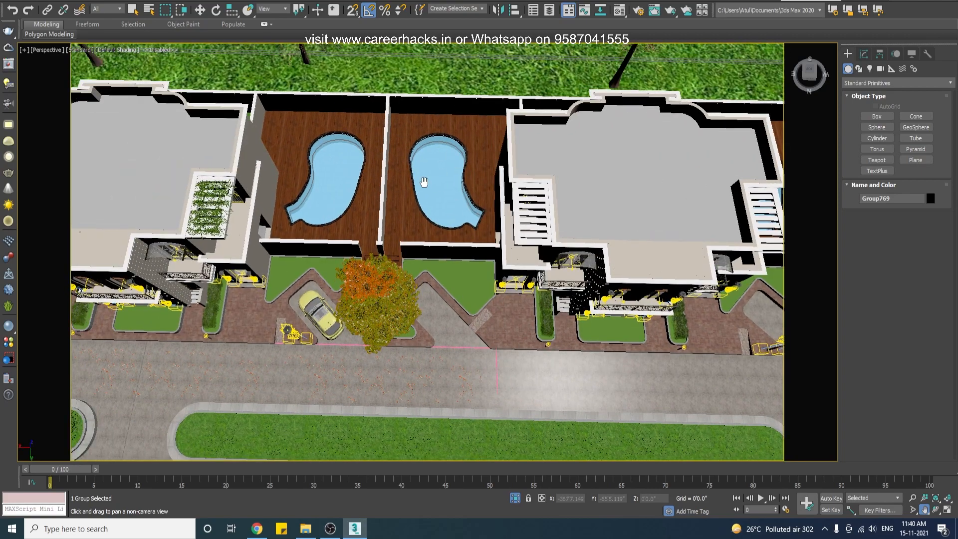
{"action": "left_click_drag", "start_coordinate": [312, 334], "coordinate": [497, 265]}
Switch the viewport to the camera Cam 05 Villa Lane and clear the object selection.
{"action": "key", "text": "ctrl+r"}
{"action": "right_click", "coordinate": [497, 265]}
{"action": "key", "text": "c"}
{"action": "double_click", "coordinate": [458, 181]}
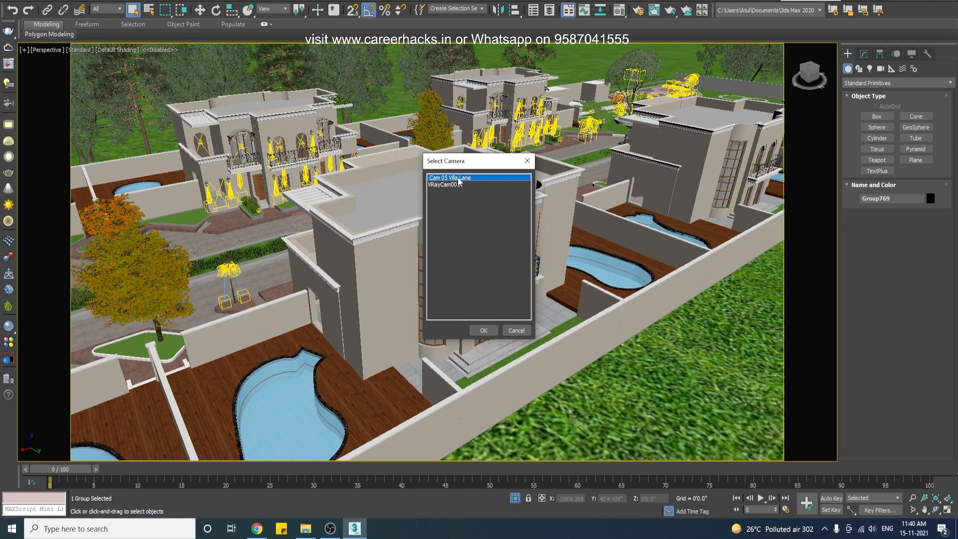
{"action": "left_click", "coordinate": [487, 125]}
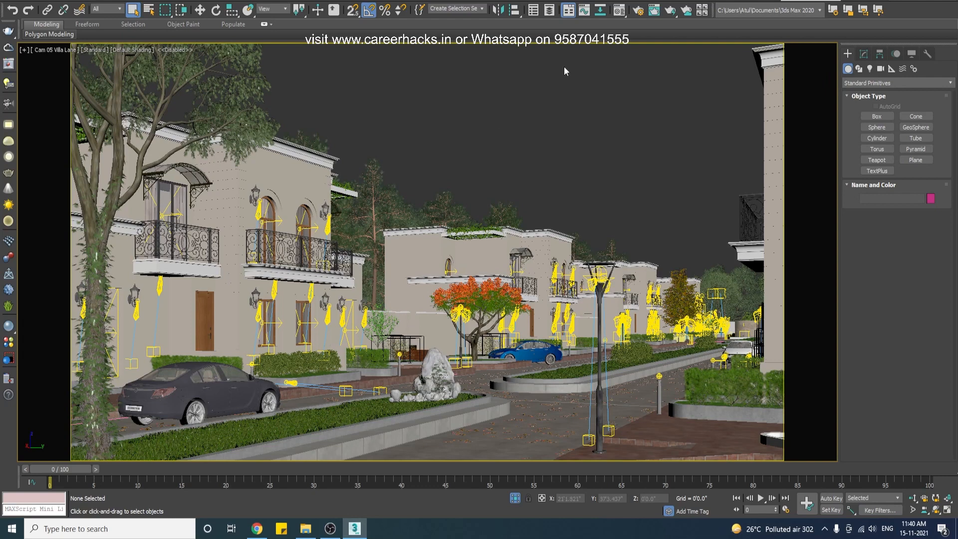
In the render setup, set the renderer to Scanline Renderer and finally to V-Ray 5.
{"action": "left_click", "coordinate": [639, 10]}
{"action": "left_click", "coordinate": [369, 102]}
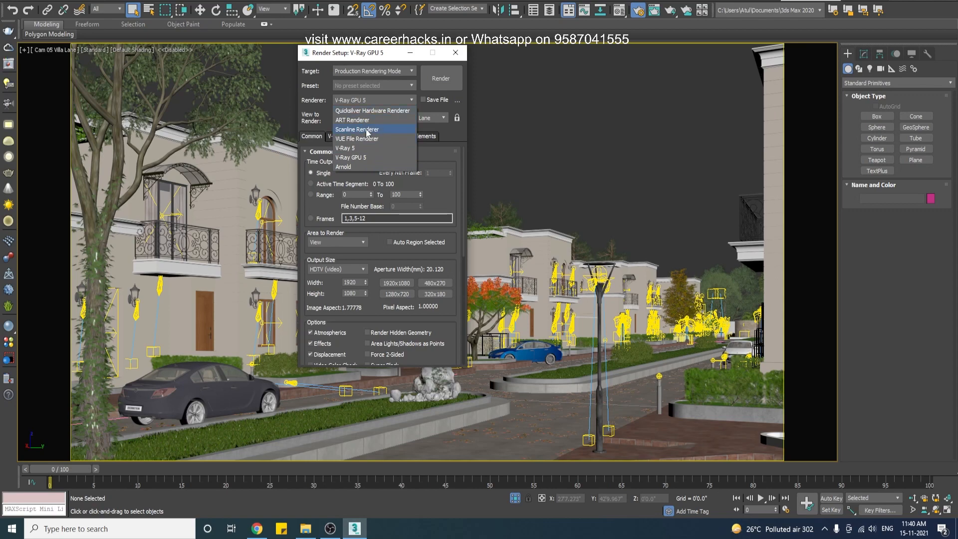
{"action": "left_click", "coordinate": [367, 130]}
{"action": "left_click", "coordinate": [384, 98]}
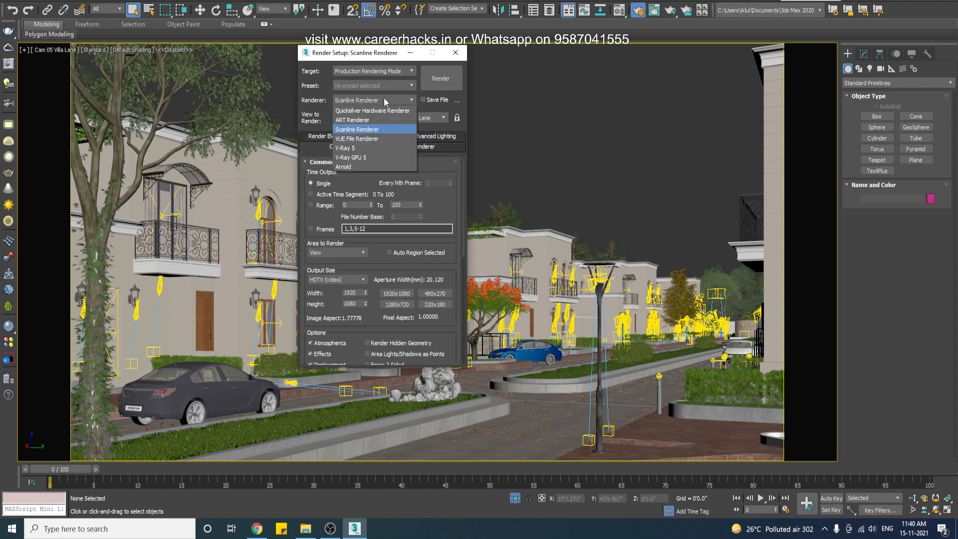
{"action": "left_click", "coordinate": [367, 148]}
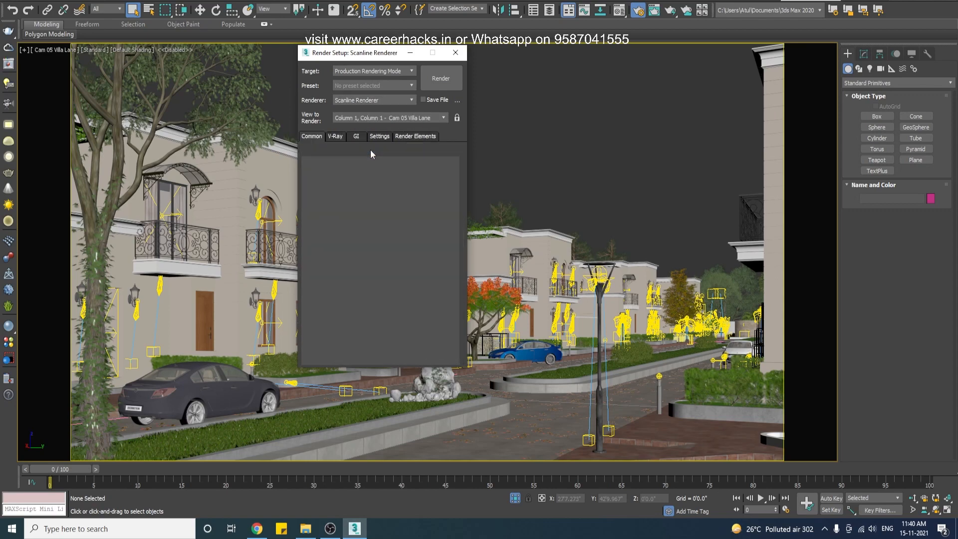
{"action": "left_click_drag", "start_coordinate": [362, 59], "coordinate": [465, 55]}
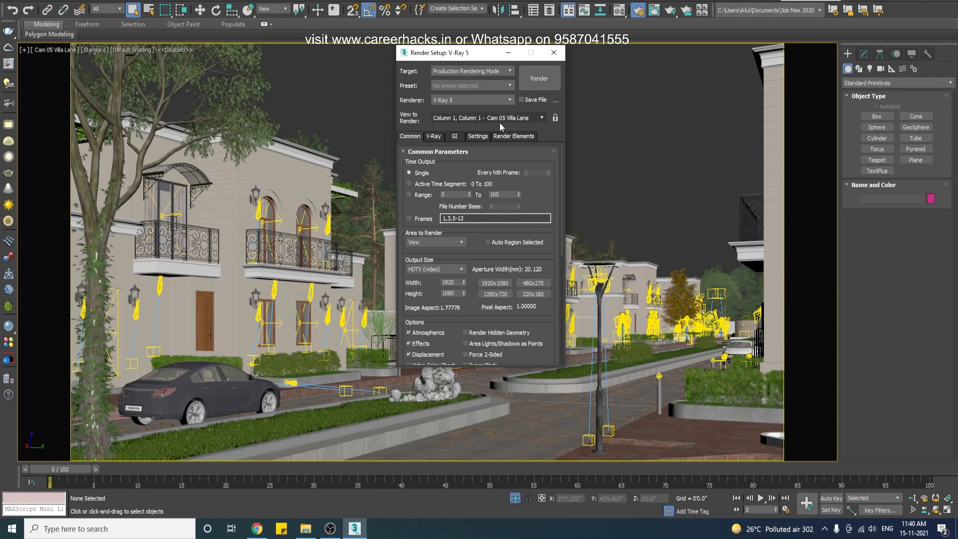
Add a VRayLightMix render element, review the settings, GI and common parameters, and close the render setup.
{"action": "left_click", "coordinate": [514, 136]}
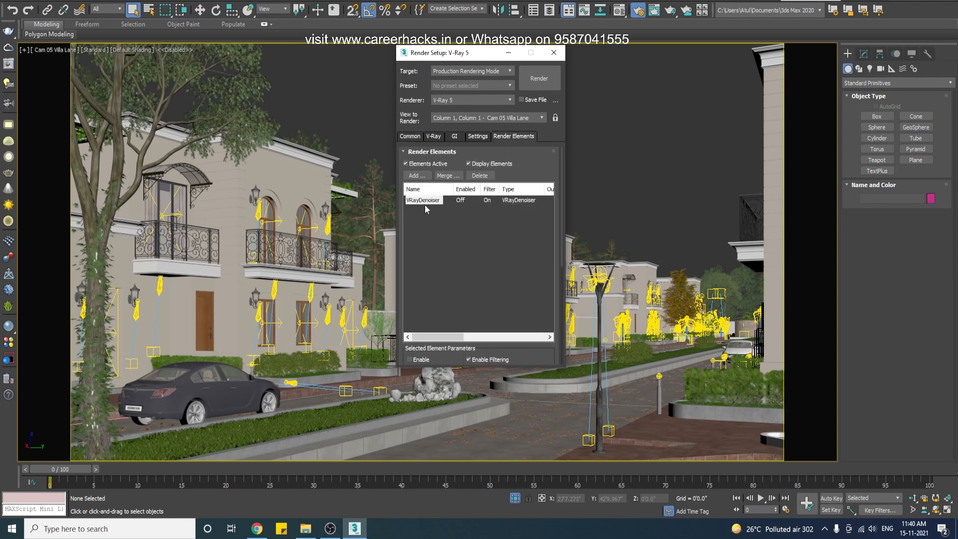
{"action": "left_click", "coordinate": [420, 176]}
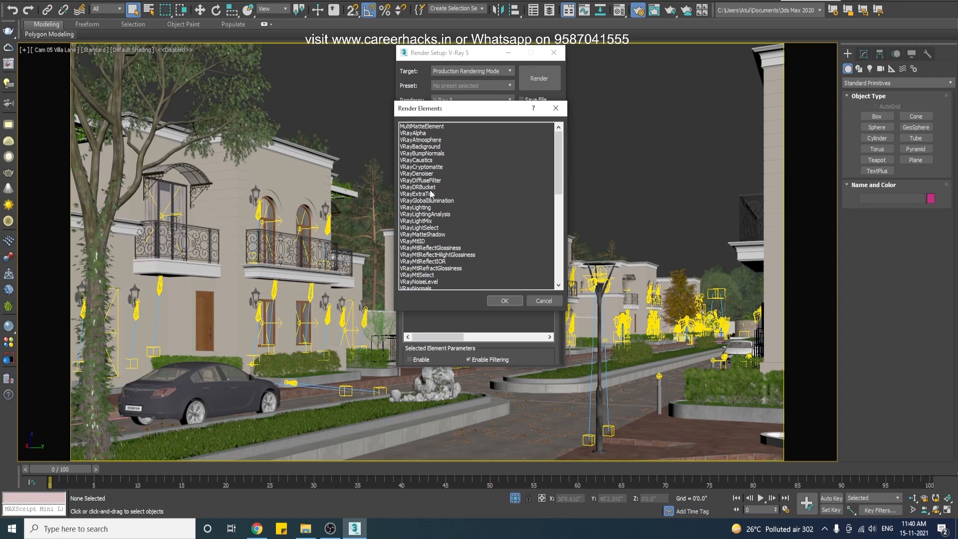
{"action": "left_click", "coordinate": [405, 221]}
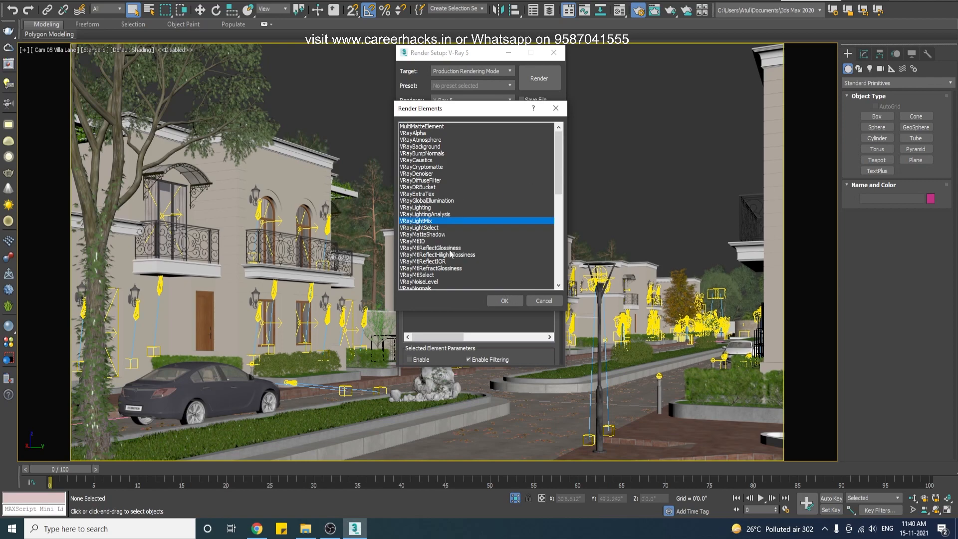
{"action": "left_click", "coordinate": [500, 302]}
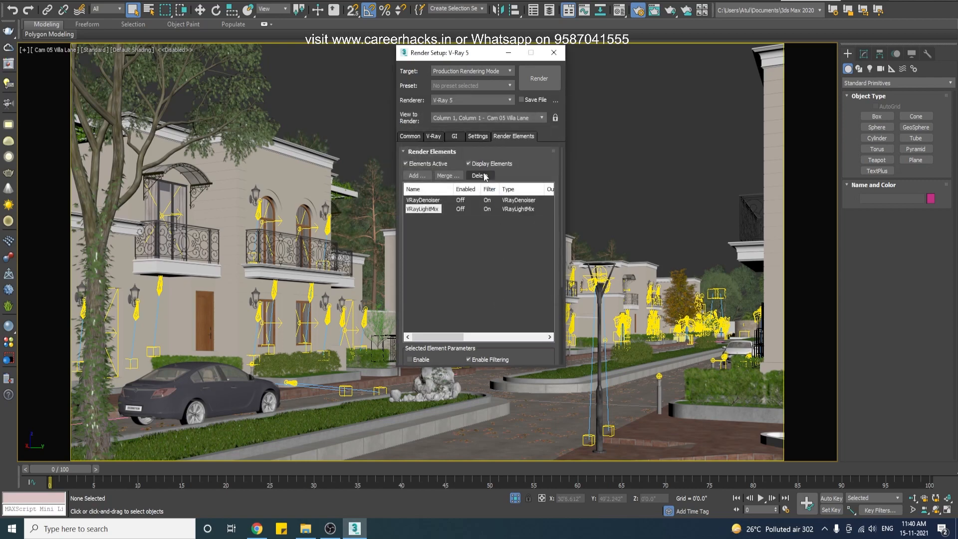
{"action": "left_click", "coordinate": [478, 136]}
{"action": "left_click", "coordinate": [455, 137]}
{"action": "left_click", "coordinate": [409, 136]}
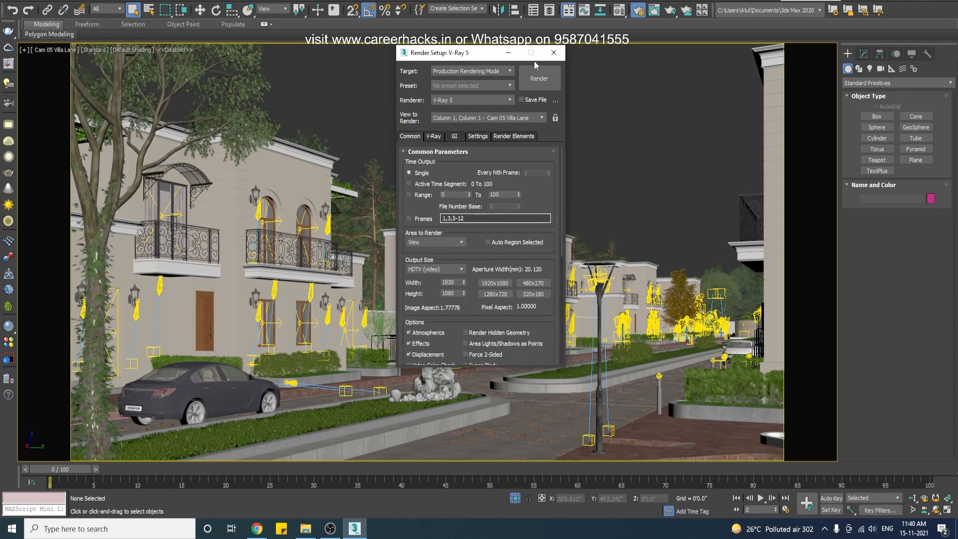
{"action": "left_click", "coordinate": [554, 53]}
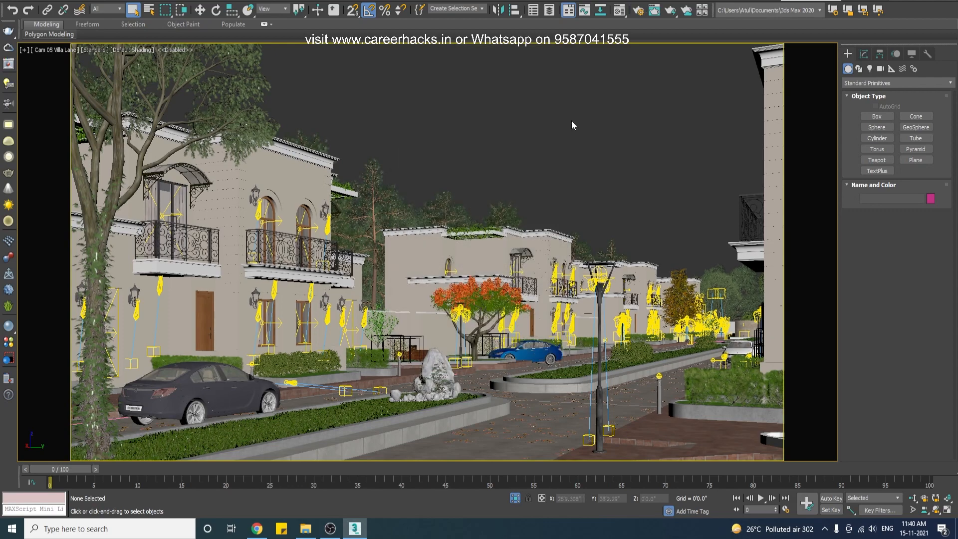
Show the V-Ray Frame Buffer to view its layers, and minimize it.
{"action": "left_click", "coordinate": [9, 64]}
{"action": "left_click_drag", "start_coordinate": [265, 77], "coordinate": [275, 97]}
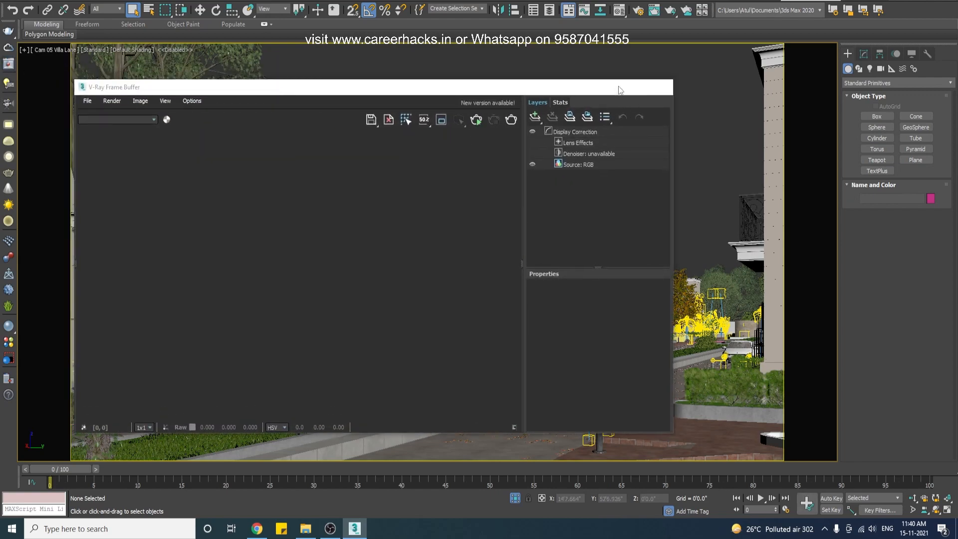
{"action": "left_click", "coordinate": [616, 87]}
Switch the viewport from the camera back to an elevated perspective view of the street.
{"action": "key", "text": "p"}
{"action": "key", "text": "ctrl+r"}
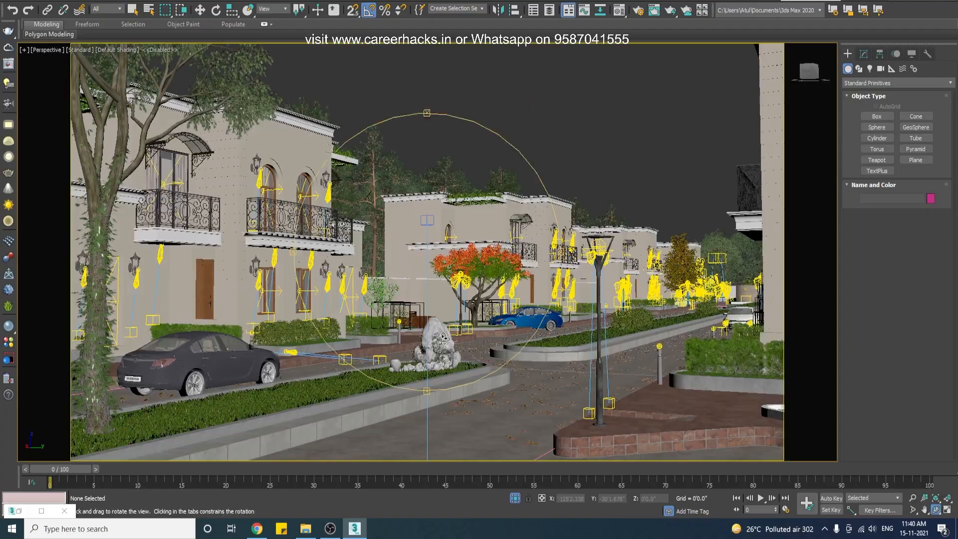
{"action": "left_click_drag", "start_coordinate": [451, 271], "coordinate": [458, 306]}
{"action": "key", "text": "alt+z"}
{"action": "right_click", "coordinate": [457, 306]}
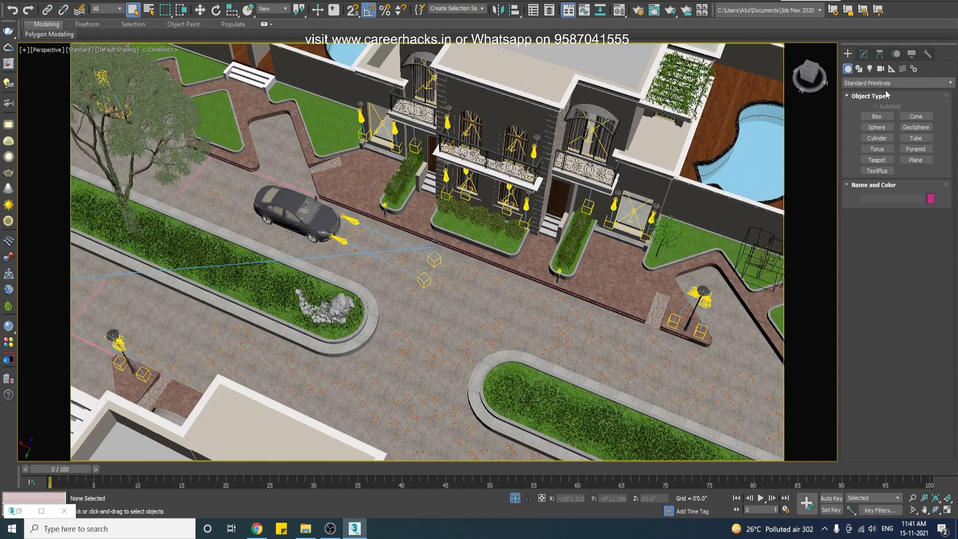
Select the small lawn bed in front of the villa, extend the selection to all similar objects, isolate them, and deselect.
{"action": "left_click", "coordinate": [864, 55]}
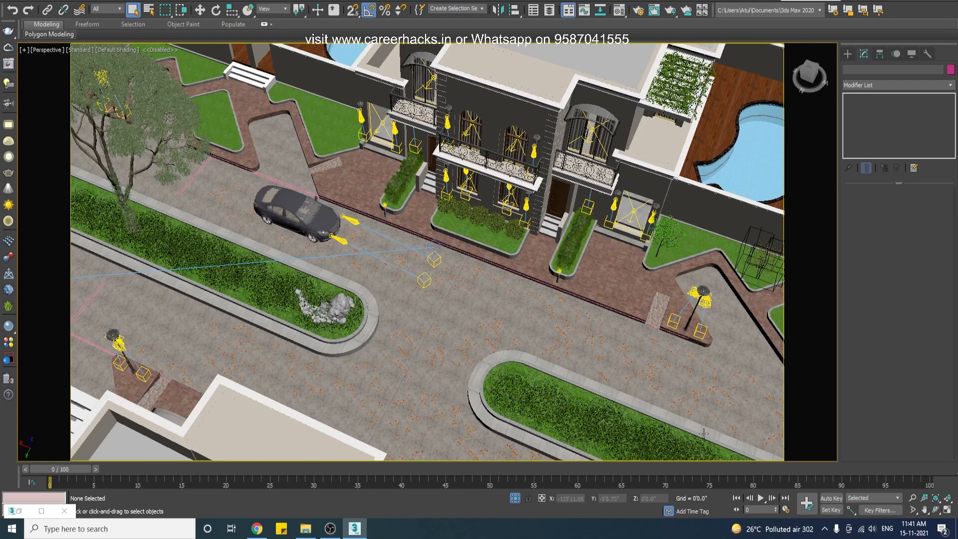
{"action": "key", "text": "ctrl+p"}
{"action": "left_click_drag", "start_coordinate": [573, 354], "coordinate": [494, 331]}
{"action": "key", "text": "ctrl+r"}
{"action": "left_click_drag", "start_coordinate": [408, 292], "coordinate": [496, 293]}
{"action": "middle_click_drag", "start_coordinate": [496, 293], "coordinate": [461, 197], "text": "alt"}
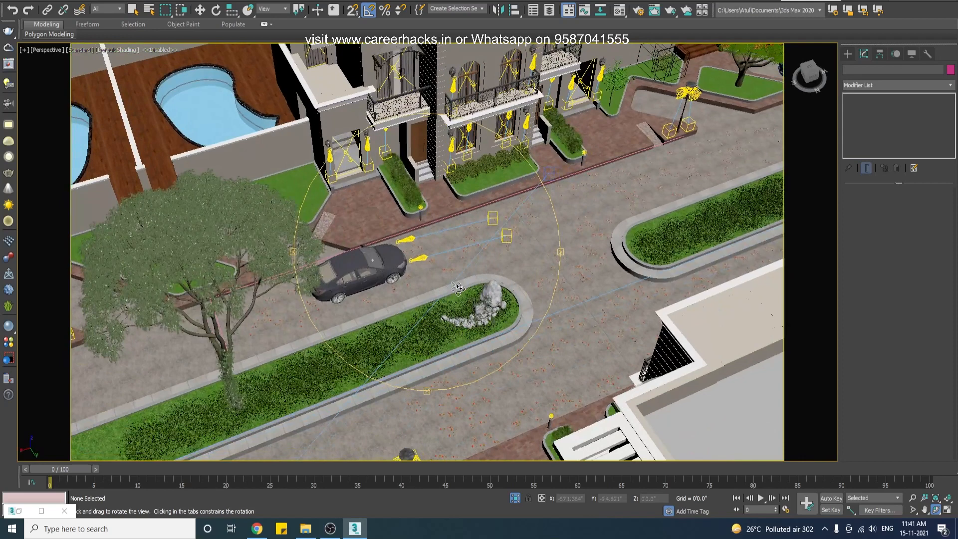
{"action": "left_click", "coordinate": [473, 185]}
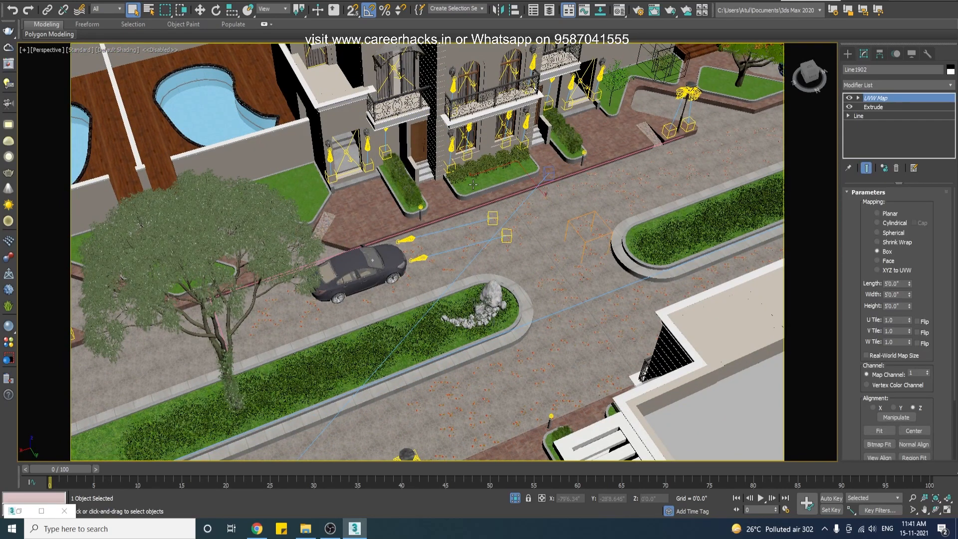
{"action": "key", "text": "ctrl+q"}
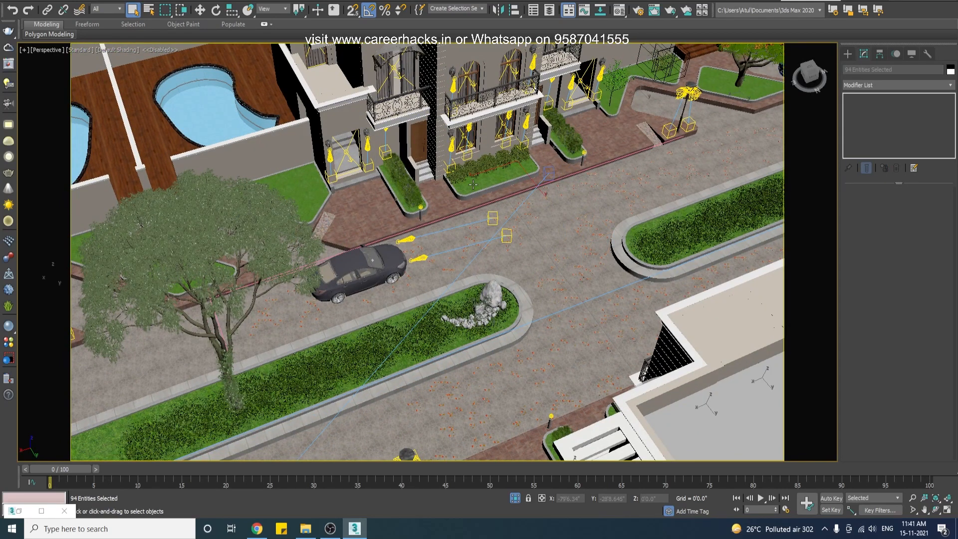
{"action": "key", "text": "w"}
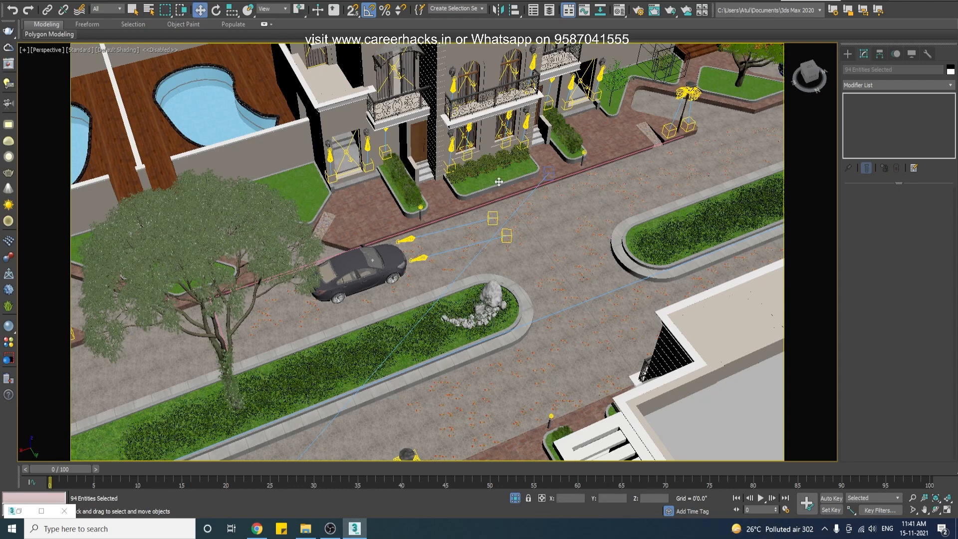
{"action": "key", "text": "alt+q"}
{"action": "left_click", "coordinate": [455, 317]}
Try selecting the long median grass strip, all isolated grass pieces, and the strip again with its object options displayed.
{"action": "key", "text": "ctrl+r"}
{"action": "left_click_drag", "start_coordinate": [447, 307], "coordinate": [378, 277]}
{"action": "key", "text": "alt+z"}
{"action": "left_click_drag", "start_coordinate": [462, 299], "coordinate": [484, 241]}
{"action": "key", "text": "w"}
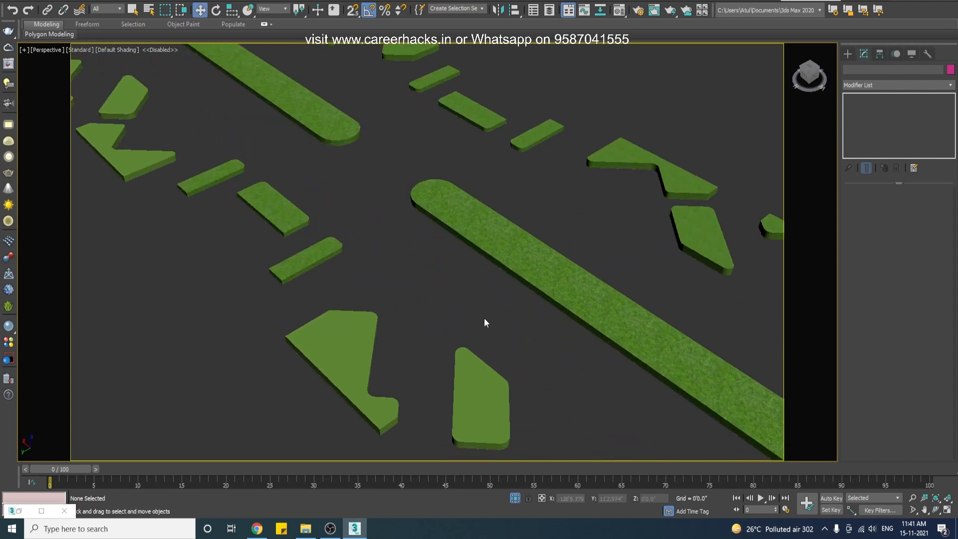
{"action": "left_click", "coordinate": [505, 256]}
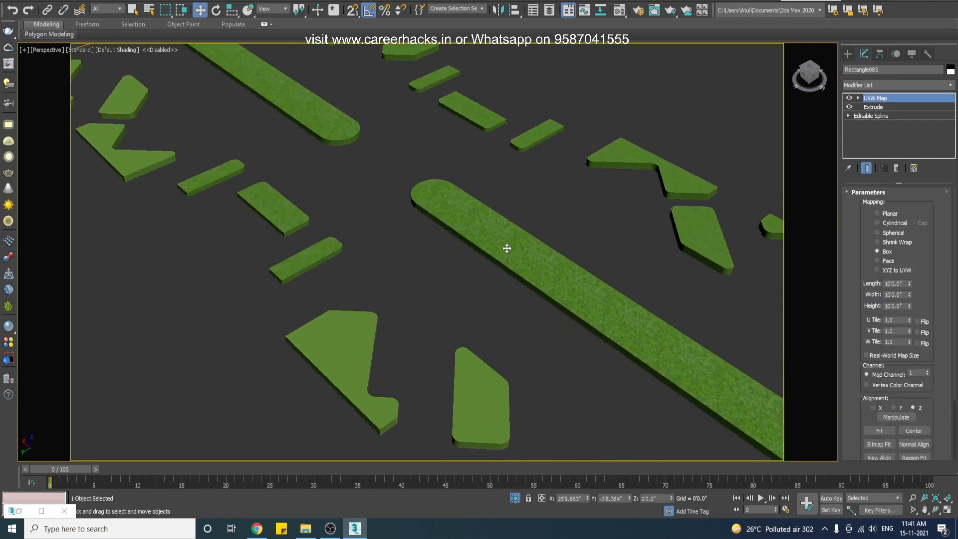
{"action": "key", "text": "ctrl+a"}
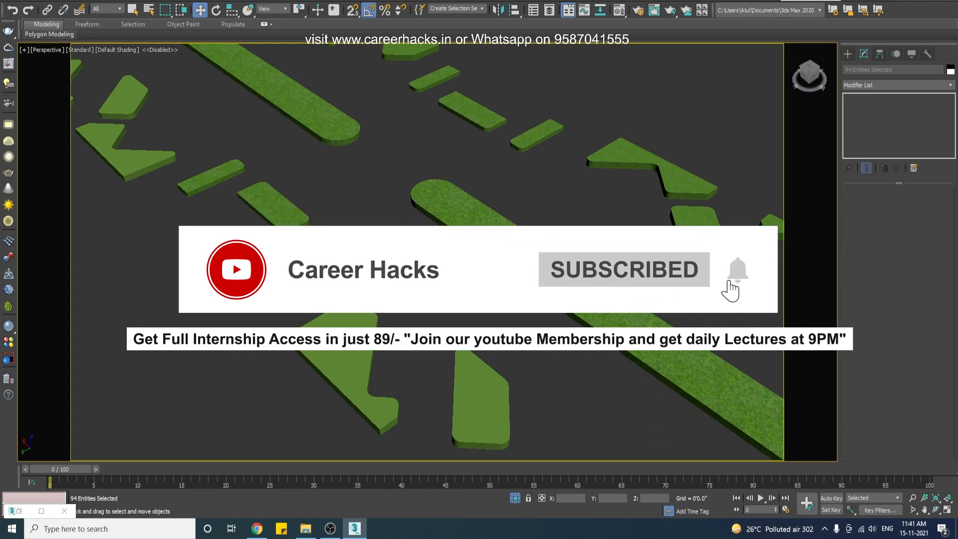
{"action": "key", "text": "ctrl+d"}
{"action": "left_click", "coordinate": [508, 243]}
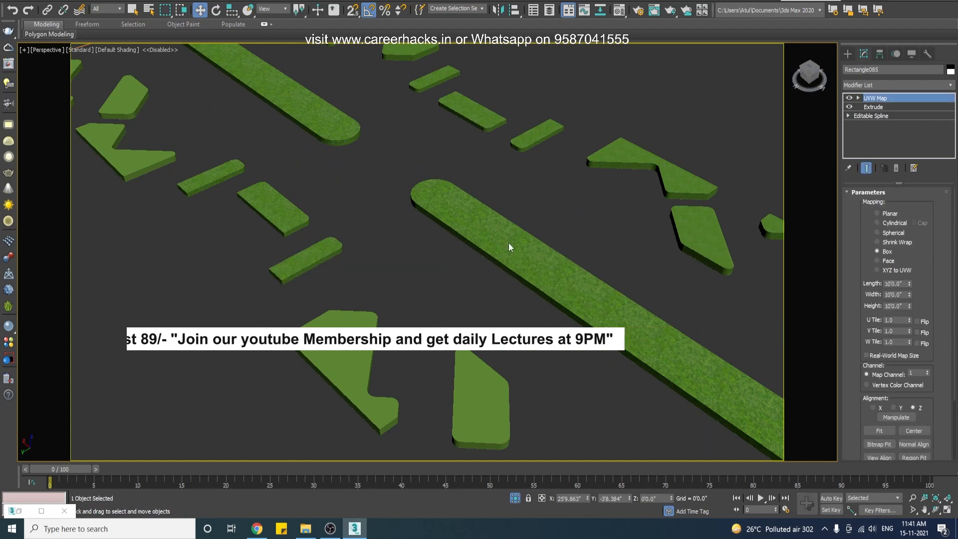
{"action": "right_click", "coordinate": [508, 243]}
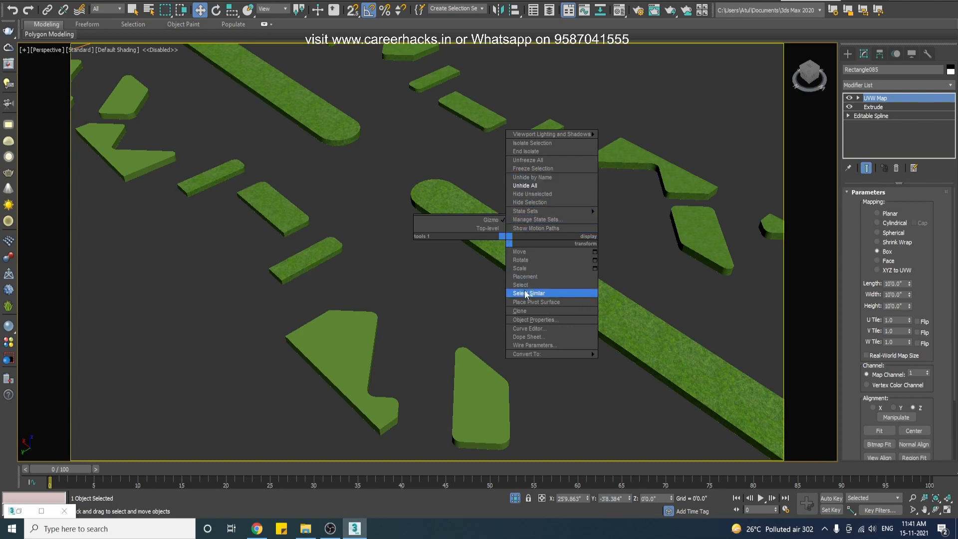
{"action": "left_click", "coordinate": [407, 290]}
Try moving the central median grass strips out of the isolated lawn layout, and clear the selection.
{"action": "key", "text": "alt+z"}
{"action": "left_click_drag", "start_coordinate": [406, 288], "coordinate": [424, 318]}
{"action": "middle_click_drag", "start_coordinate": [216, 254], "coordinate": [255, 321]}
{"action": "key", "text": "w"}
{"action": "left_click", "coordinate": [277, 357]}
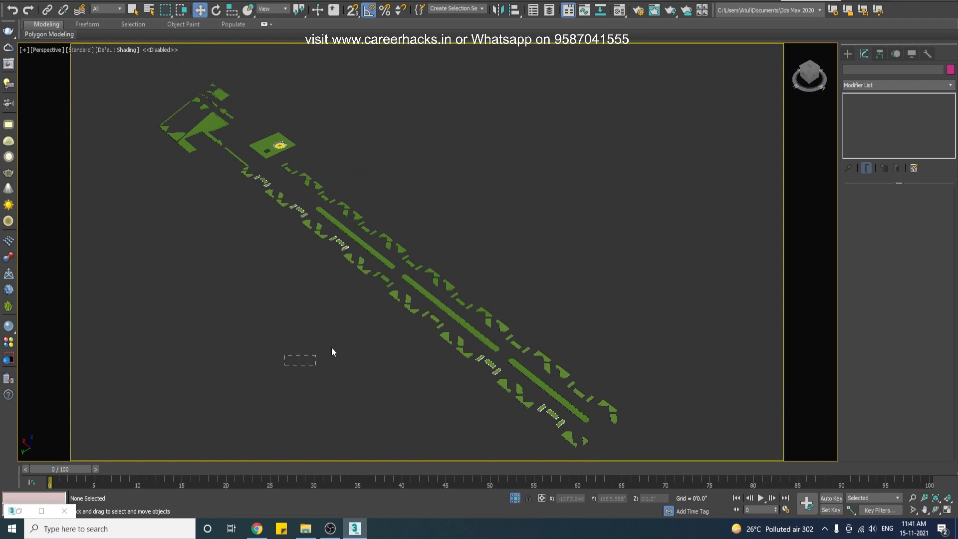
{"action": "left_click", "coordinate": [416, 283]}
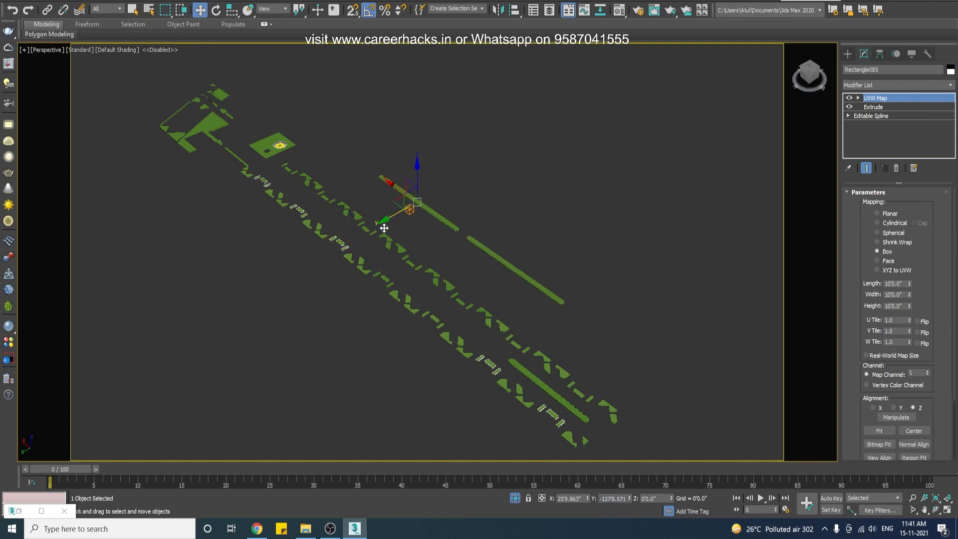
{"action": "left_click", "coordinate": [343, 346]}
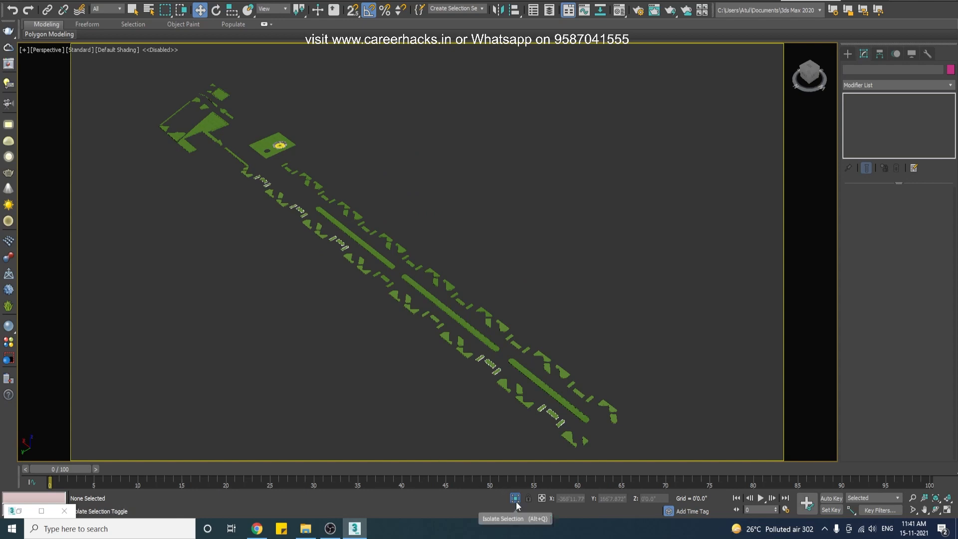
Try selecting the middle grass pieces by region, the rectangular lawn, and all isolated pieces, clearing each selection.
{"action": "left_click_drag", "start_coordinate": [330, 357], "coordinate": [482, 208]}
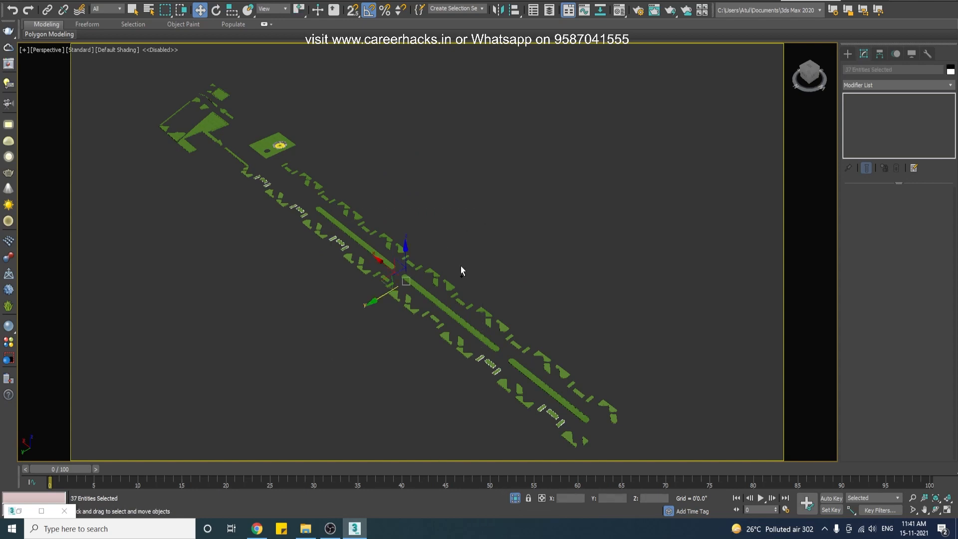
{"action": "left_click", "coordinate": [348, 396]}
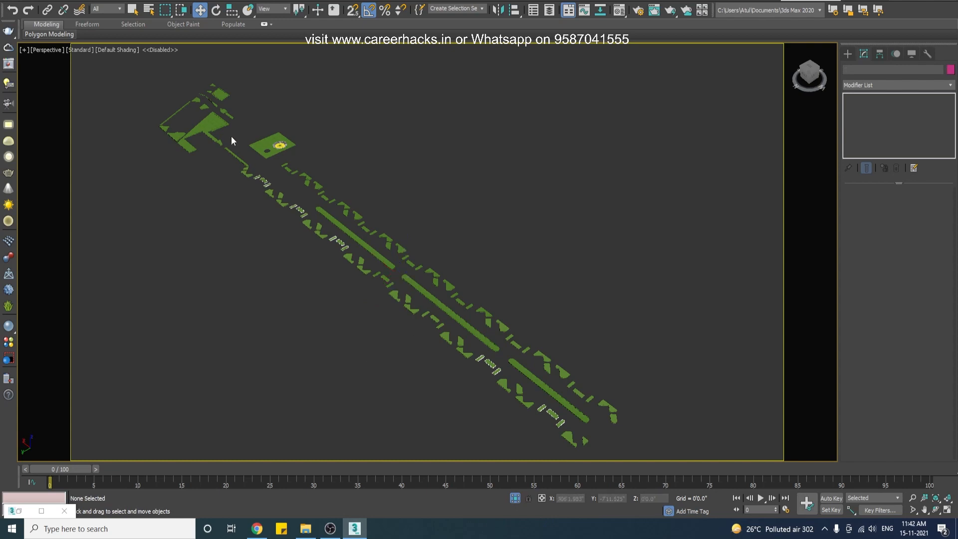
{"action": "left_click", "coordinate": [259, 143]}
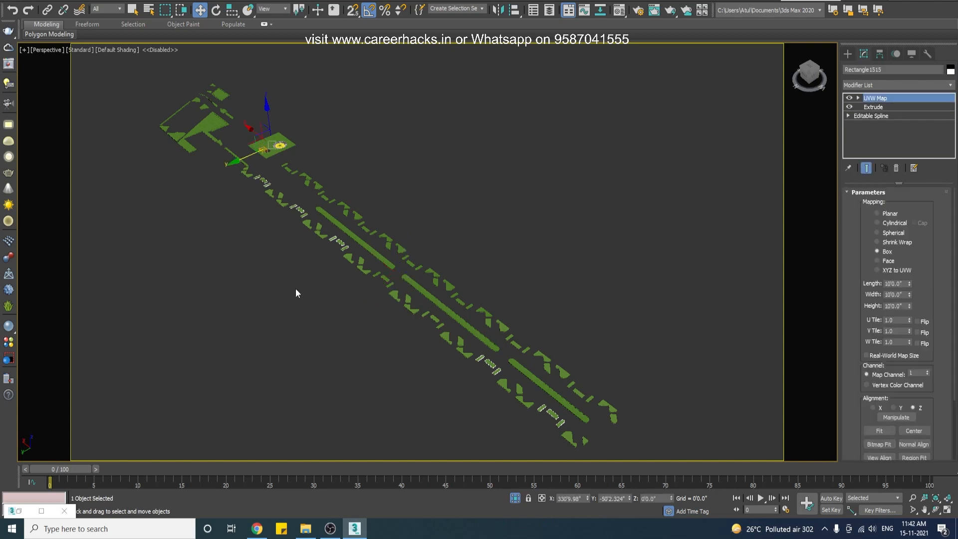
{"action": "key", "text": "ctrl+a"}
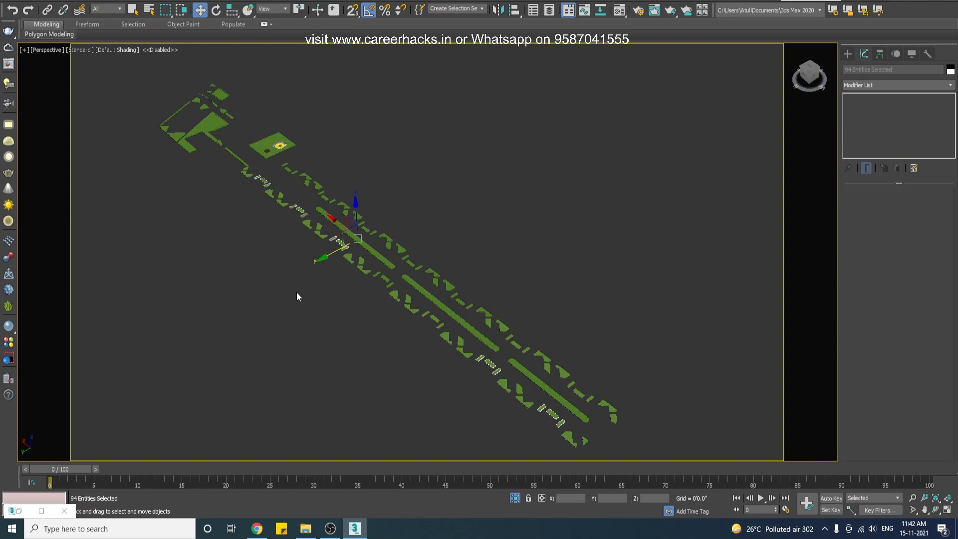
{"action": "left_click", "coordinate": [299, 304]}
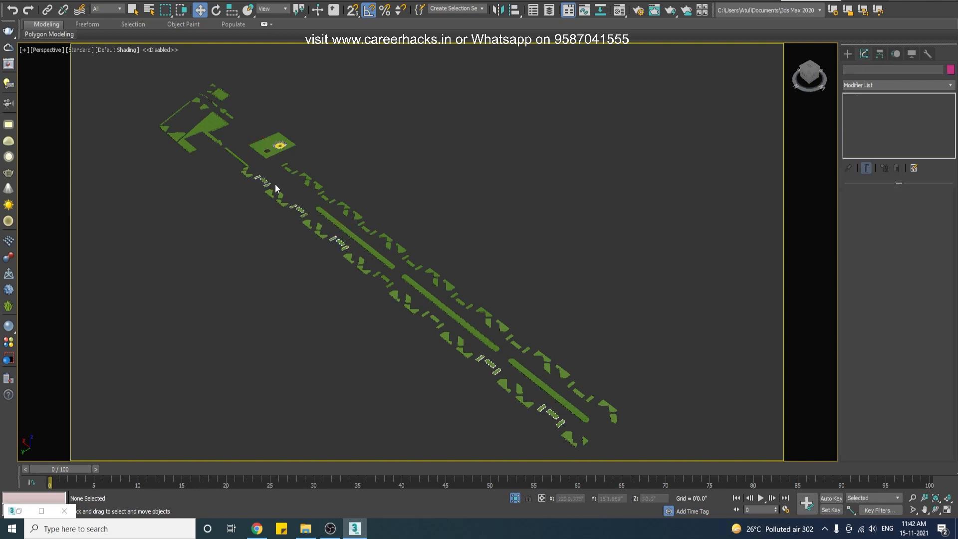
Select the rectangular lawn, extend the selection to every isolated grass piece, inspect the whole layout, and deselect.
{"action": "left_click", "coordinate": [264, 143]}
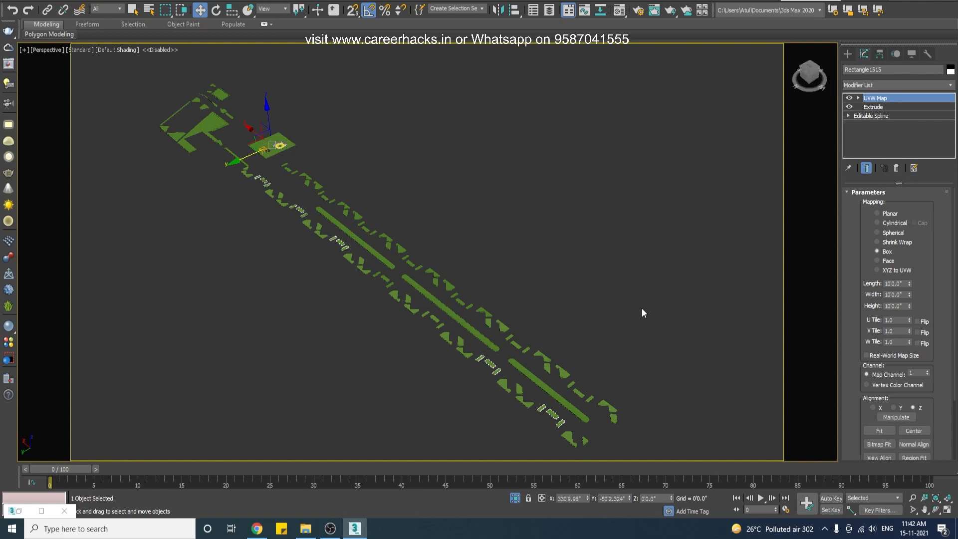
{"action": "key", "text": "ctrl+a"}
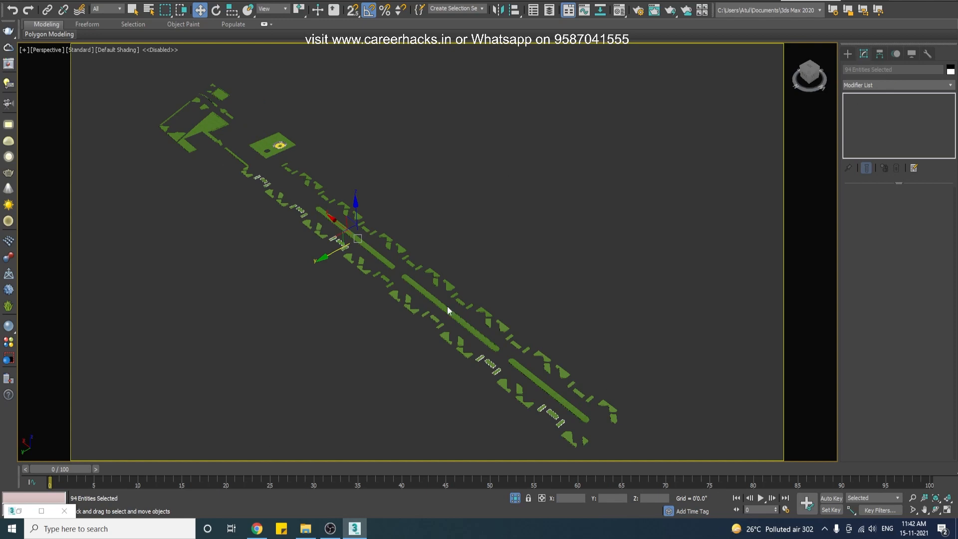
{"action": "key", "text": "z"}
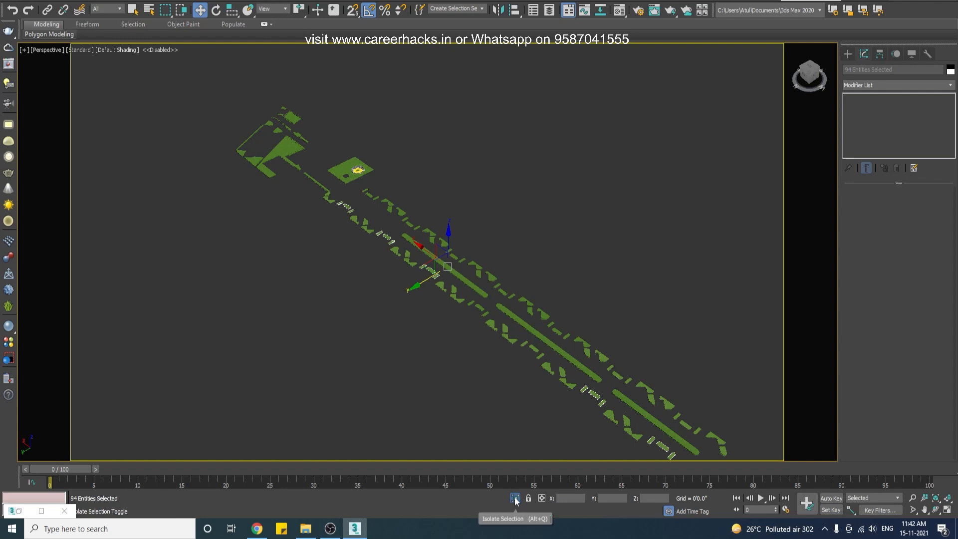
{"action": "key", "text": "ctrl+r"}
{"action": "middle_click_drag", "start_coordinate": [362, 340], "coordinate": [443, 319], "text": "alt"}
{"action": "middle_click_drag", "start_coordinate": [539, 303], "coordinate": [412, 288]}
{"action": "left_click", "coordinate": [600, 294]}
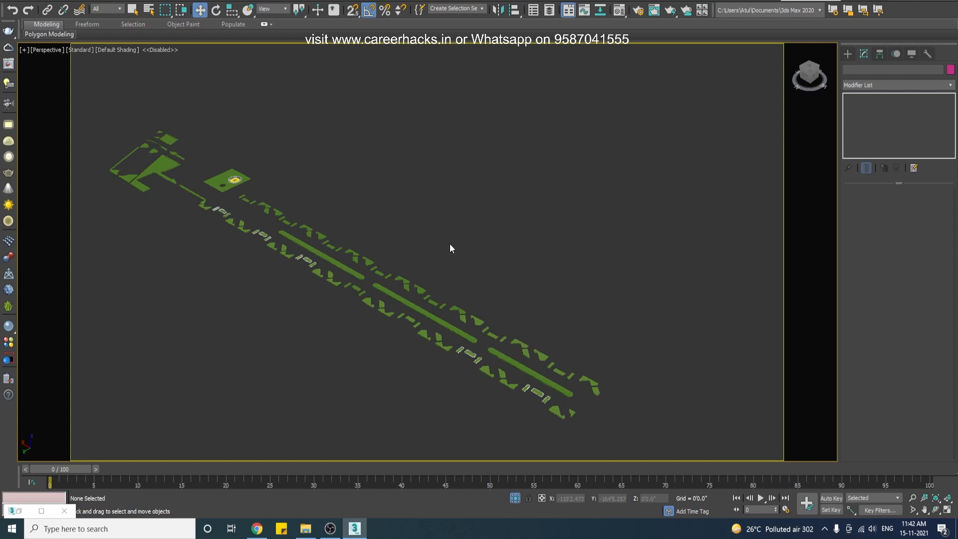
Open the geometry creation options and view the available object categories.
{"action": "left_click", "coordinate": [848, 55]}
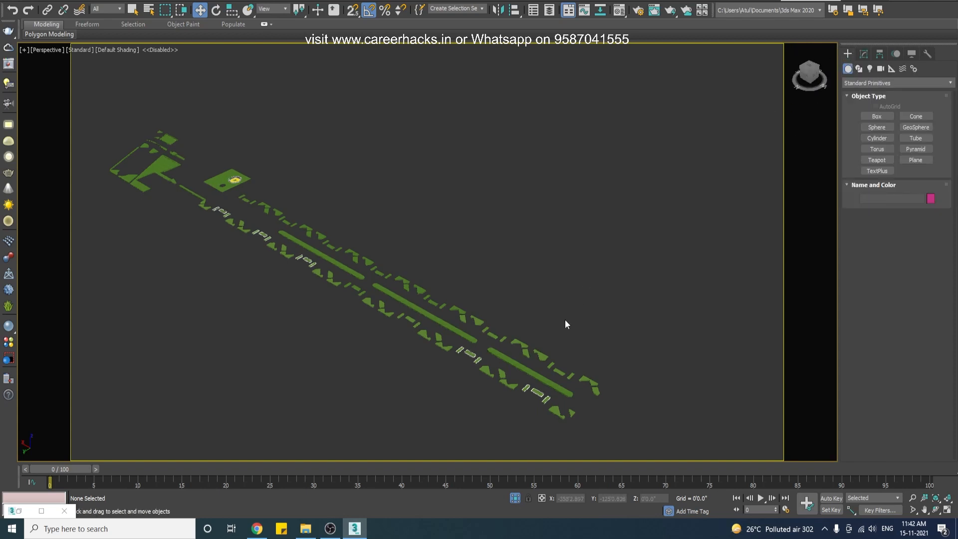
{"action": "left_click", "coordinate": [873, 83]}
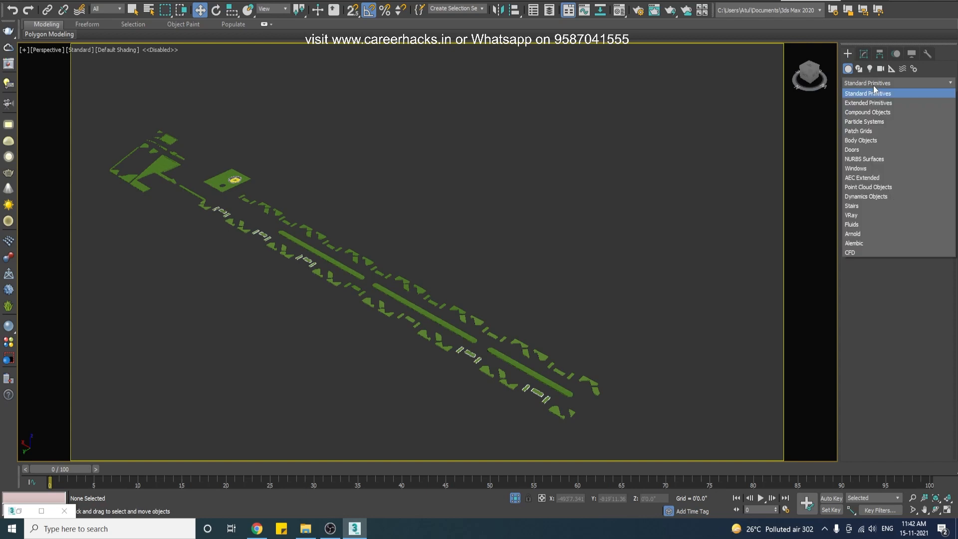
{"action": "left_click", "coordinate": [873, 85]}
Select the small grass strip beside the rectangular bed and try copying it without snapping toward the matching strip, cancelling the copy.
{"action": "key", "text": "alt+z"}
{"action": "left_click_drag", "start_coordinate": [351, 349], "coordinate": [442, 211]}
{"action": "left_click_drag", "start_coordinate": [343, 260], "coordinate": [444, 268]}
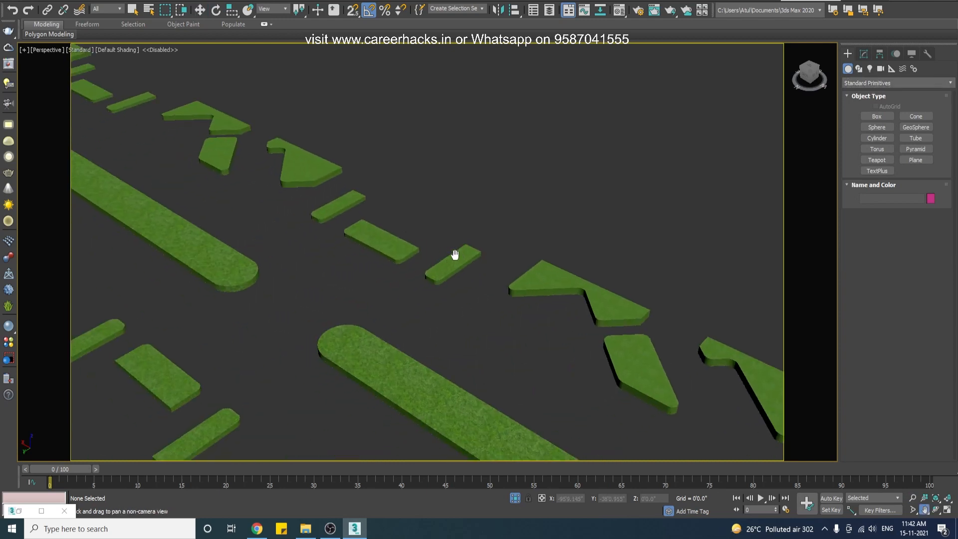
{"action": "right_click", "coordinate": [488, 238]}
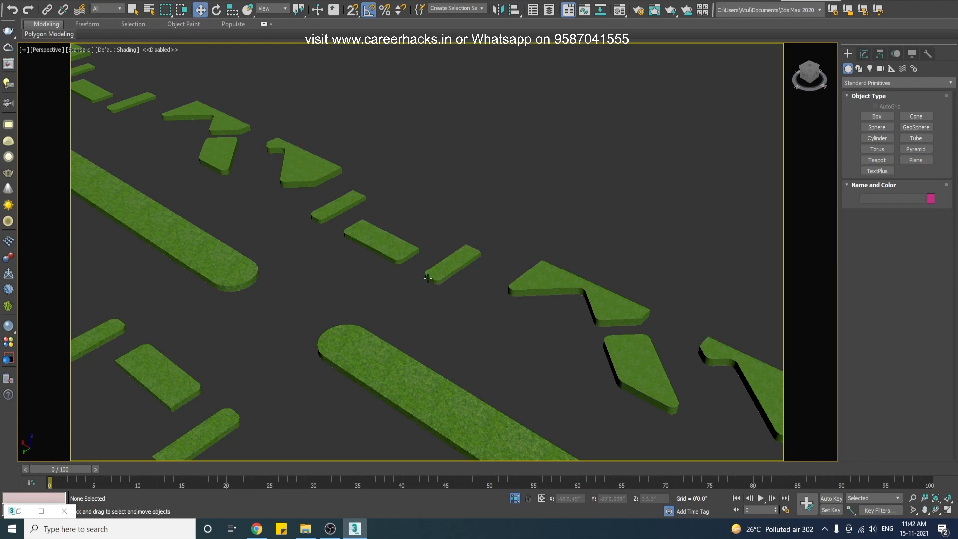
{"action": "middle_click_drag", "start_coordinate": [663, 415], "coordinate": [417, 310]}
{"action": "scroll", "coordinate": [446, 324], "scroll_direction": "down", "scroll_amount": 3}
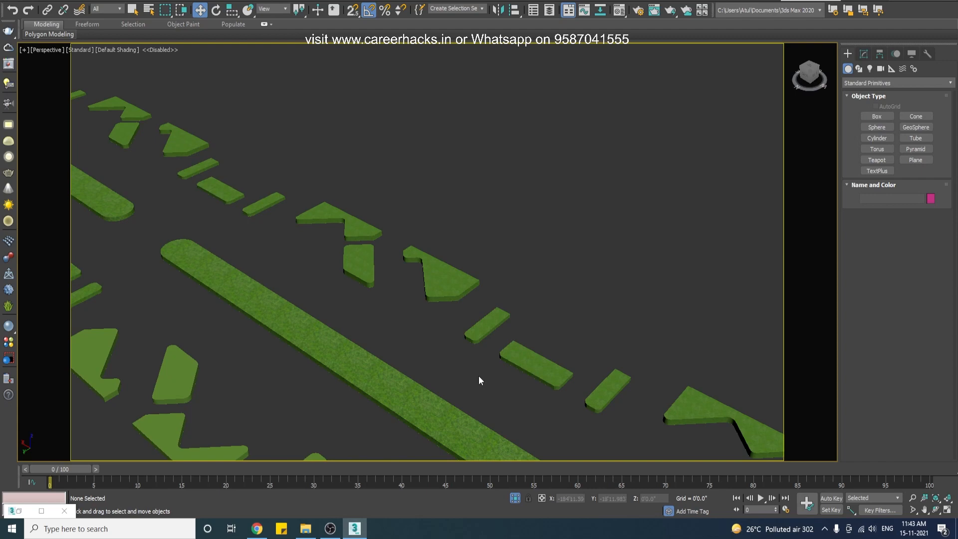
{"action": "left_click_drag", "start_coordinate": [514, 302], "coordinate": [513, 305]}
{"action": "left_click", "coordinate": [501, 367]}
{"action": "left_click", "coordinate": [475, 331]}
{"action": "mouse_move", "coordinate": [453, 316]}
{"action": "left_mouse_down", "text": "shift"}
{"action": "mouse_move", "coordinate": [577, 406]}
{"action": "mouse_move", "coordinate": [575, 397]}
{"action": "left_mouse_up", "text": "shift"}
{"action": "left_click", "coordinate": [518, 295]}
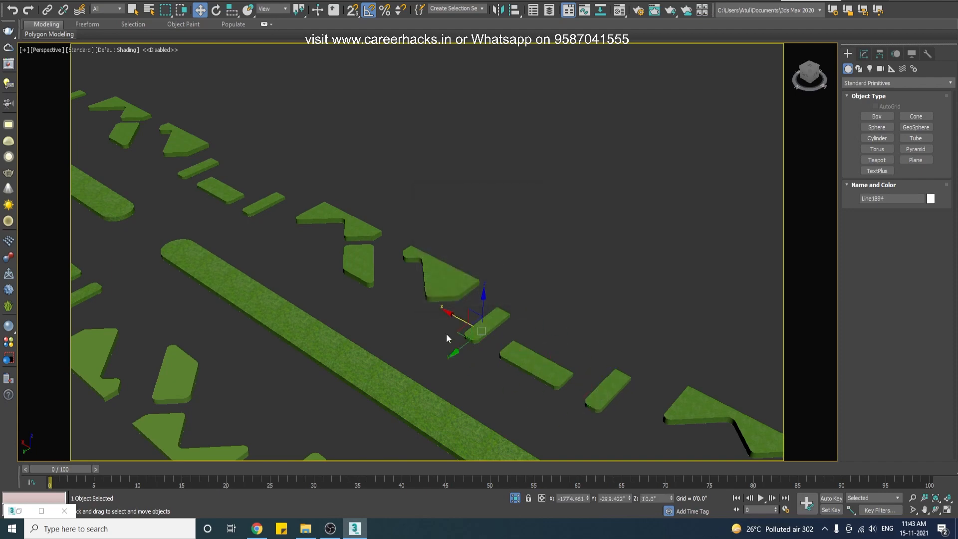
Turn on 2D snapping and try copying the small grass strip onto the matching strip beyond the bed.
{"action": "key", "text": "s"}
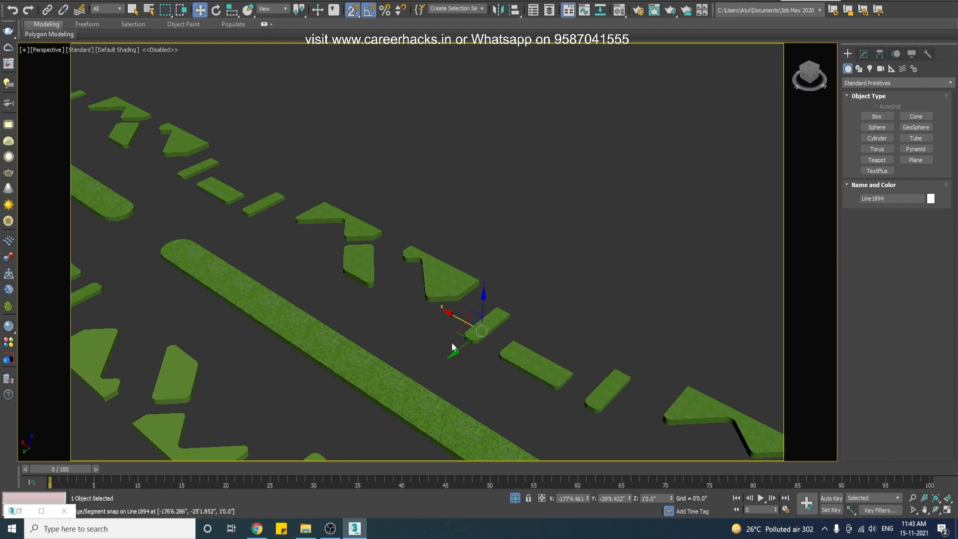
{"action": "left_click_drag", "start_coordinate": [466, 334], "coordinate": [590, 408], "text": "shift"}
{"action": "key", "text": "Escape"}
Limit snapping to Vertex and try copying the small grass strip by its corner, cancelling the copy.
{"action": "right_click", "coordinate": [353, 13]}
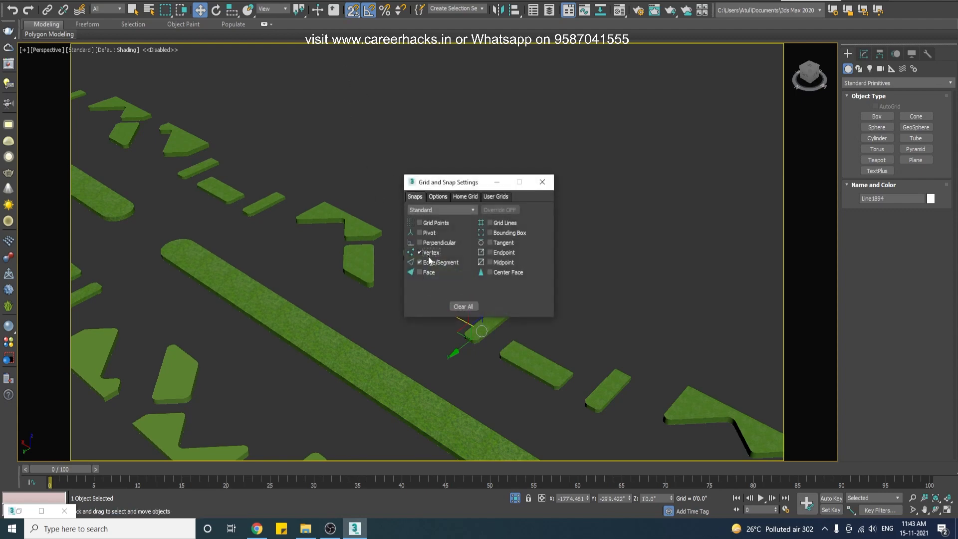
{"action": "left_click_drag", "start_coordinate": [452, 181], "coordinate": [666, 129]}
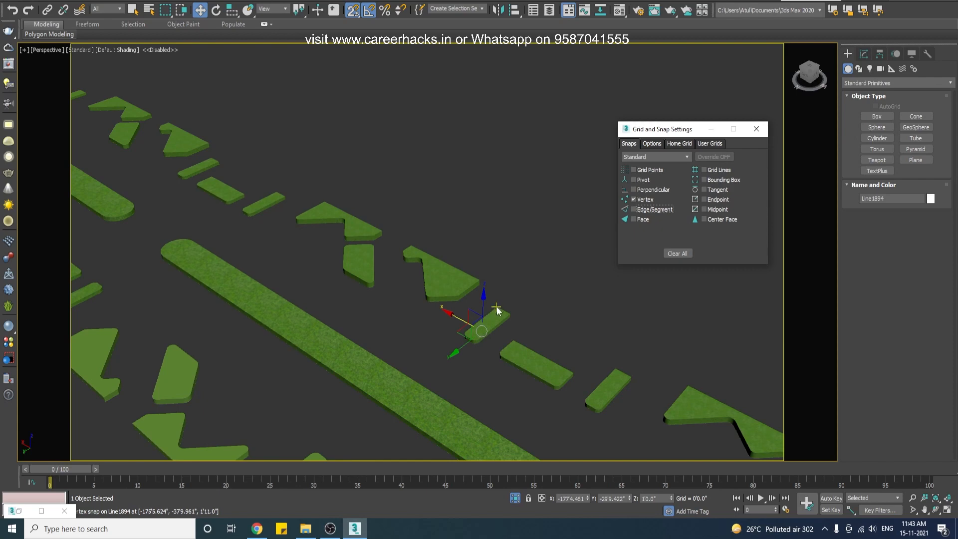
{"action": "mouse_move", "coordinate": [497, 309]}
{"action": "left_mouse_down", "text": "shift"}
{"action": "mouse_move", "coordinate": [601, 379]}
{"action": "mouse_move", "coordinate": [622, 377]}
{"action": "mouse_move", "coordinate": [614, 368]}
{"action": "left_mouse_up", "text": "shift"}
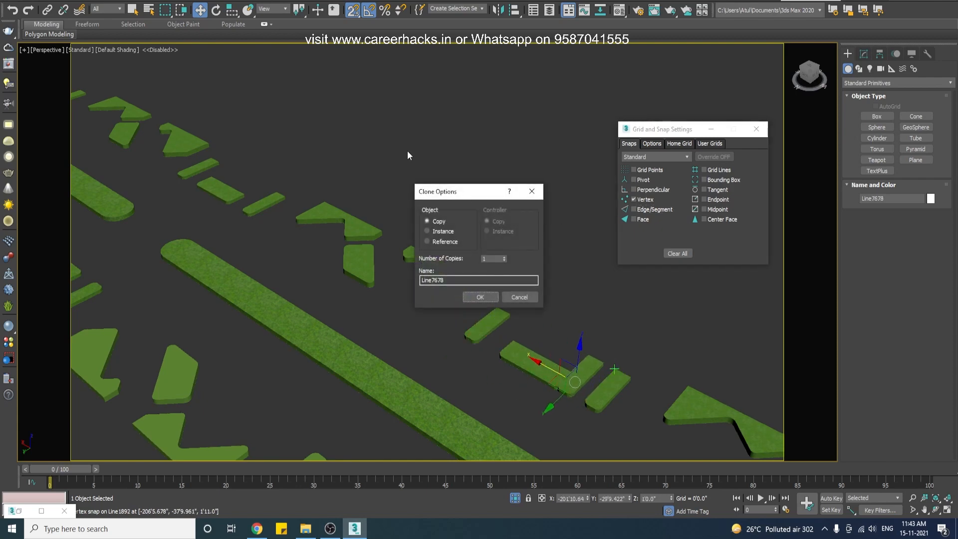
{"action": "left_click", "coordinate": [532, 191]}
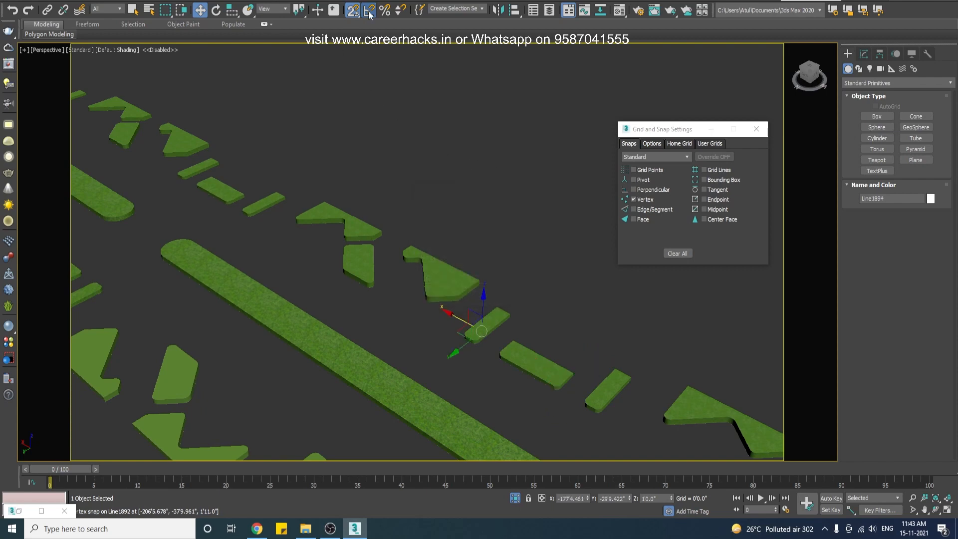
Switch snapping to 3D, try copying the strip corner to corner, turn snapping off, and deselect.
{"action": "left_click_drag", "start_coordinate": [353, 15], "coordinate": [353, 60]}
{"action": "mouse_move", "coordinate": [498, 314]}
{"action": "left_mouse_down", "text": "shift"}
{"action": "mouse_move", "coordinate": [609, 381]}
{"action": "mouse_move", "coordinate": [617, 370]}
{"action": "left_mouse_up", "text": "shift"}
{"action": "left_click", "coordinate": [516, 298]}
{"action": "key", "text": "s"}
{"action": "left_click", "coordinate": [583, 323]}
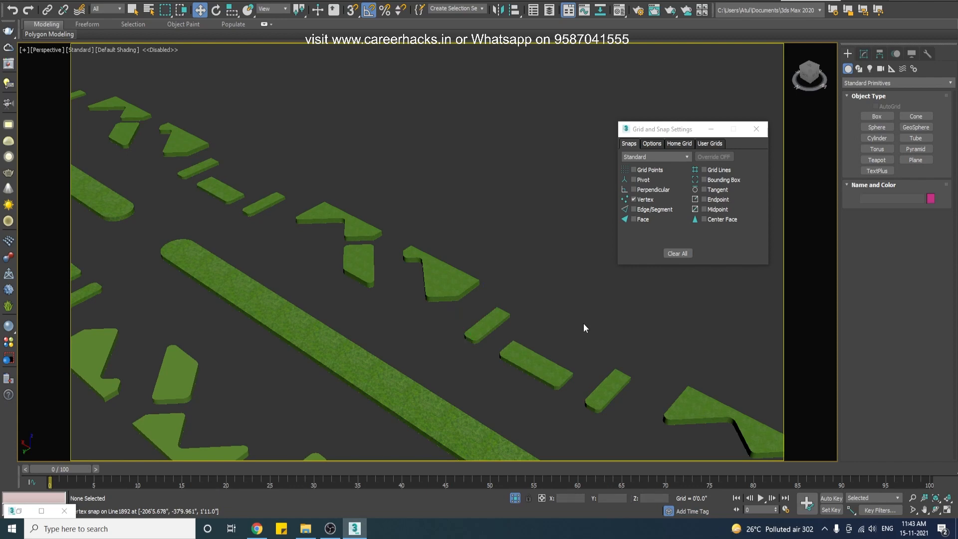
Bring back all hidden objects of the villa scene and close the grid and snap settings.
{"action": "key", "text": "ctrl+r"}
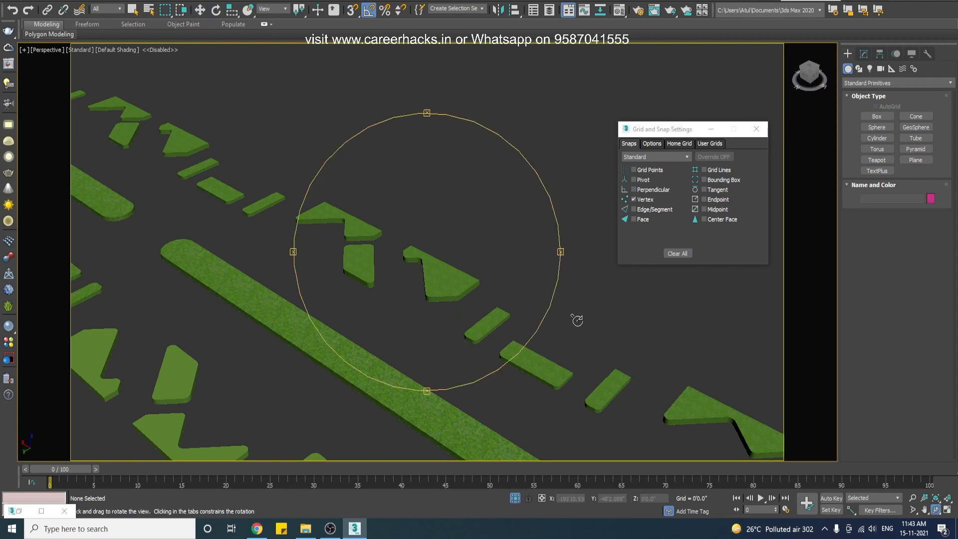
{"action": "left_click_drag", "start_coordinate": [391, 332], "coordinate": [428, 325]}
{"action": "right_click", "coordinate": [459, 272]}
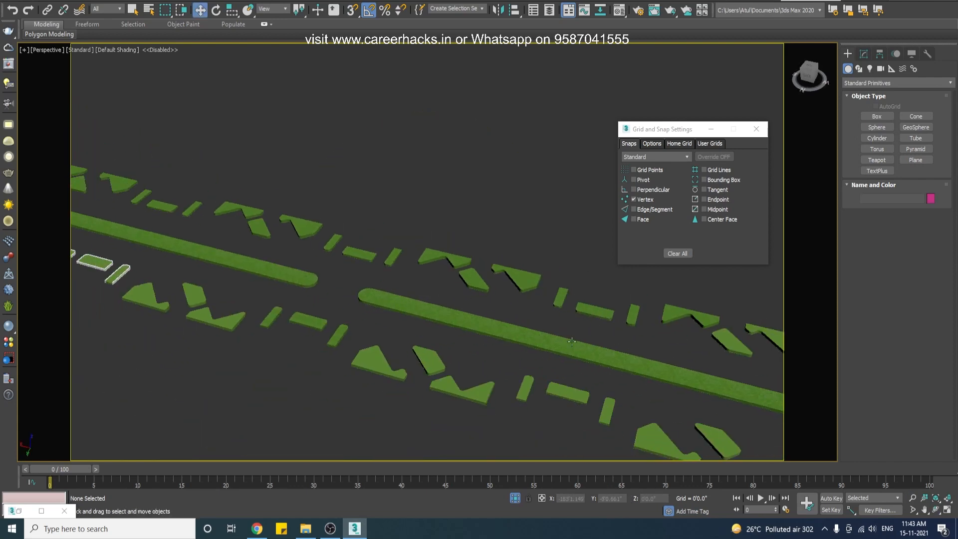
{"action": "right_click", "coordinate": [572, 341]}
{"action": "left_click", "coordinate": [597, 304]}
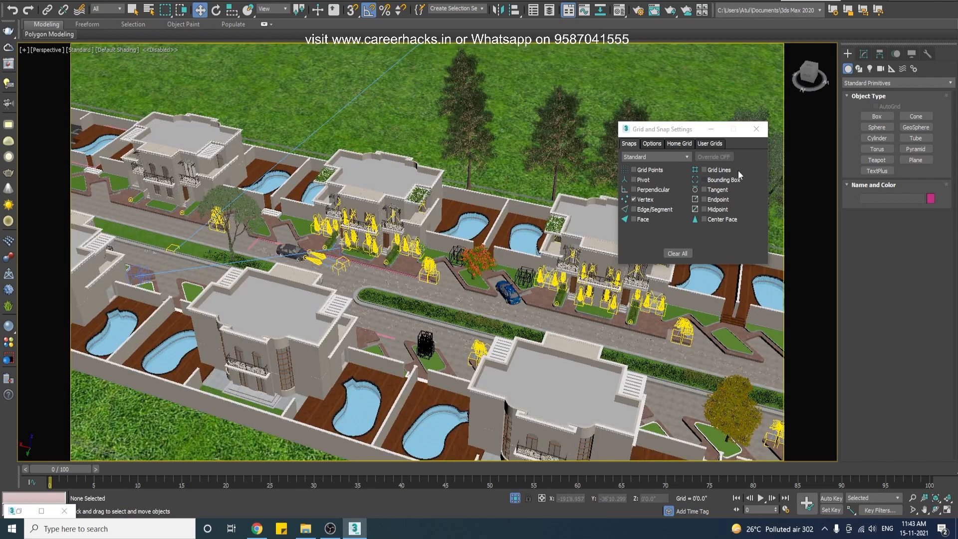
{"action": "left_click", "coordinate": [756, 128]}
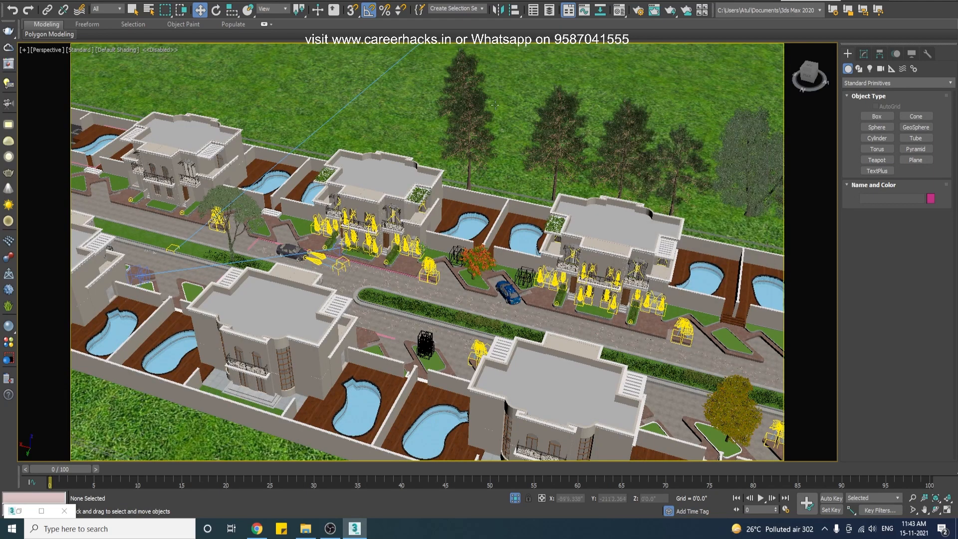
Select the tall tree behind the villas and examine the front facade and planting beds of a villa up close.
{"action": "left_click", "coordinate": [465, 123]}
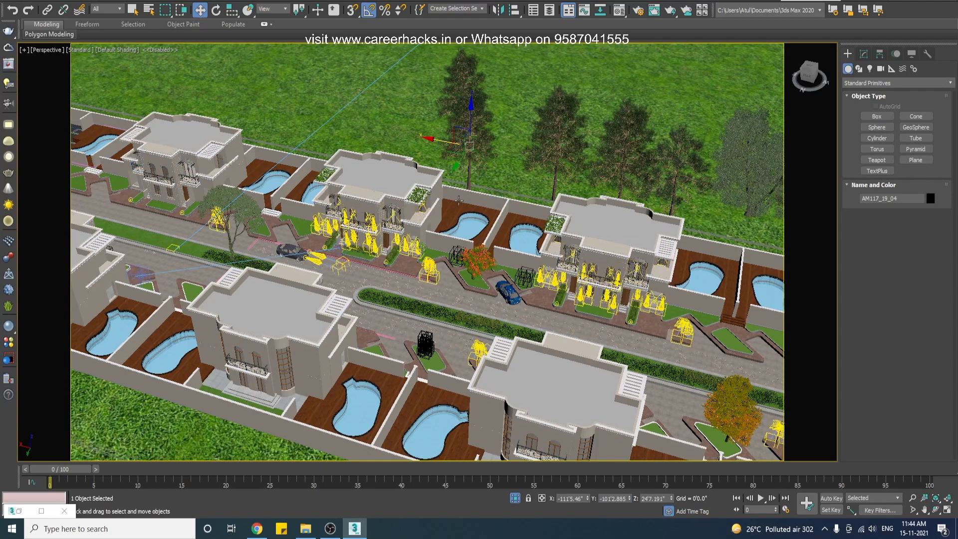
{"action": "key", "text": "ctrl+r"}
{"action": "left_click_drag", "start_coordinate": [459, 200], "coordinate": [472, 224]}
{"action": "key", "text": "alt+z"}
{"action": "left_click_drag", "start_coordinate": [472, 280], "coordinate": [464, 250]}
{"action": "key", "text": "ctrl+p"}
{"action": "left_click_drag", "start_coordinate": [325, 259], "coordinate": [425, 257]}
{"action": "key", "text": "ctrl+r"}
{"action": "right_click", "coordinate": [426, 257]}
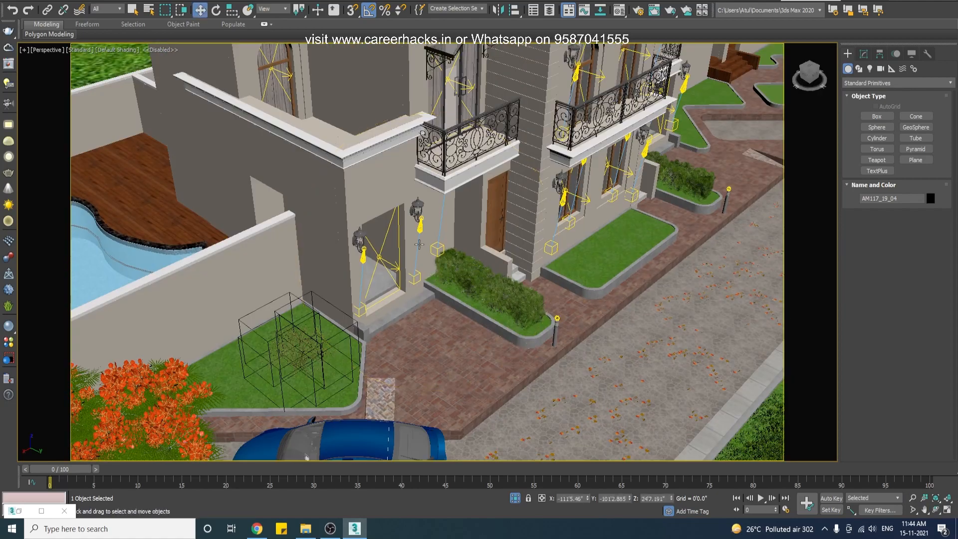
Isolate the villa building group, show its front facade, and deselect it.
{"action": "left_click", "coordinate": [388, 179]}
{"action": "key", "text": "alt+q"}
{"action": "key", "text": "ctrl+r"}
{"action": "left_click_drag", "start_coordinate": [493, 330], "coordinate": [417, 278]}
{"action": "right_click", "coordinate": [416, 278]}
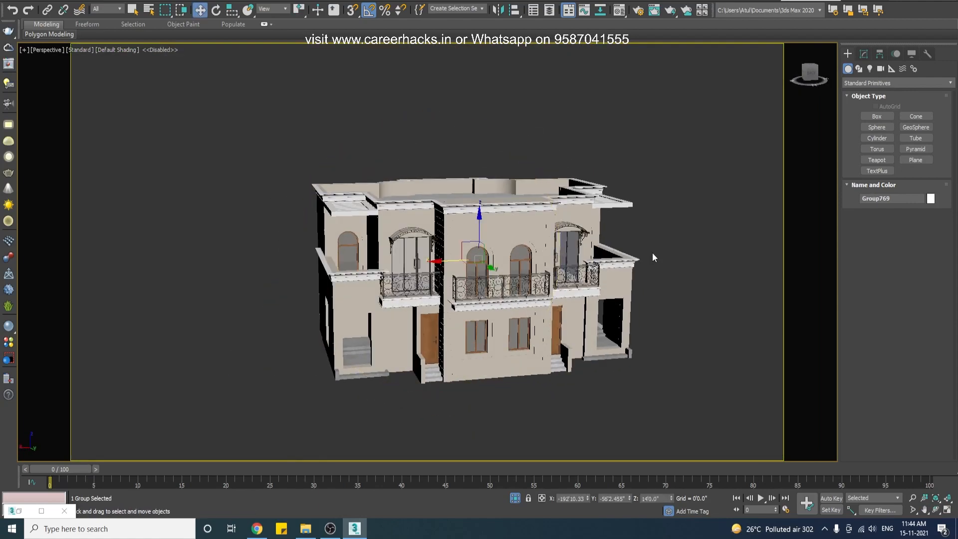
{"action": "middle_click_drag", "start_coordinate": [689, 295], "coordinate": [645, 264]}
{"action": "left_click", "coordinate": [612, 321]}
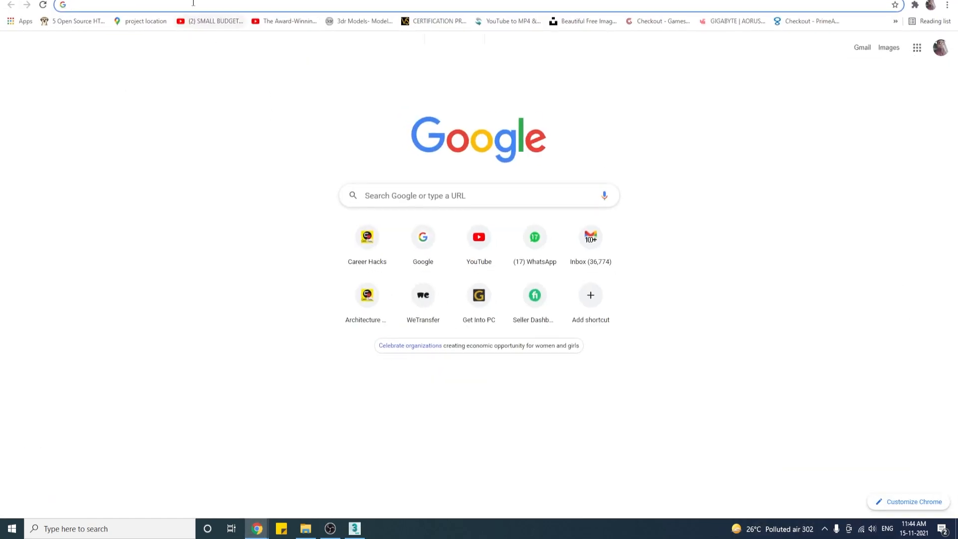
Switch to Chrome, open Google, and search for 3dsky.
{"action": "left_click", "coordinate": [195, 3]}
{"action": "type", "text": "google"}
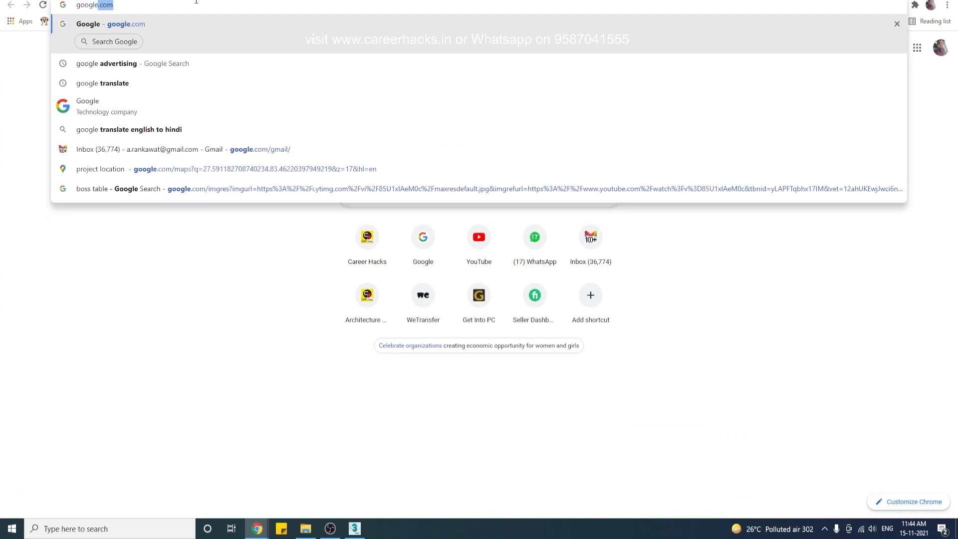
{"action": "key", "text": "Return"}
{"action": "left_click", "coordinate": [441, 221]}
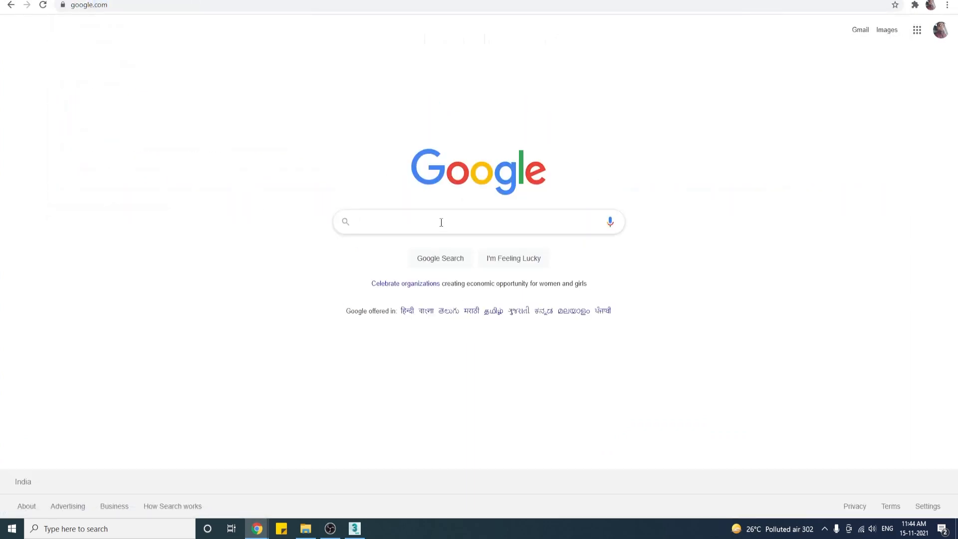
{"action": "type", "text": "3dsky"}
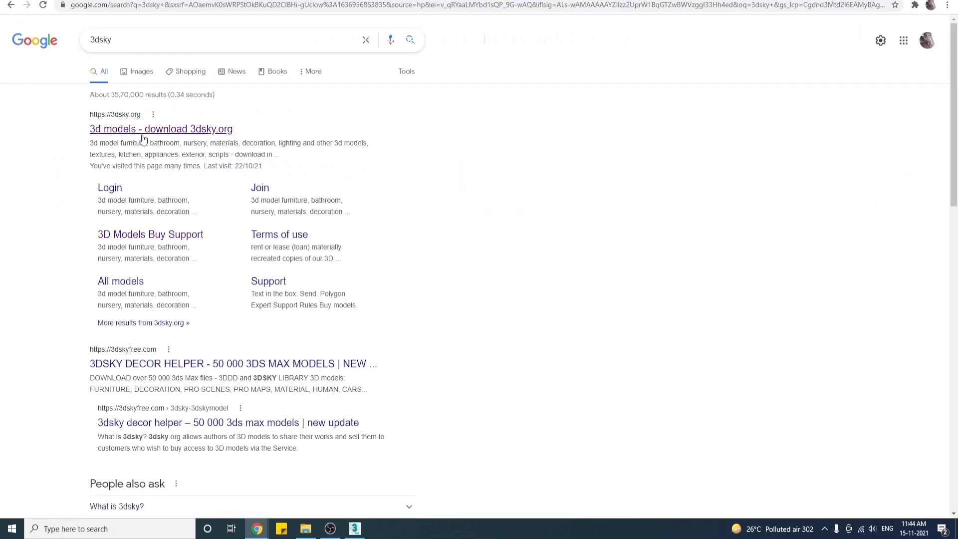
Open the 3dsky site's 3D models catalogue filtered to free models and preview the Armchair model.
{"action": "left_click", "coordinate": [142, 131]}
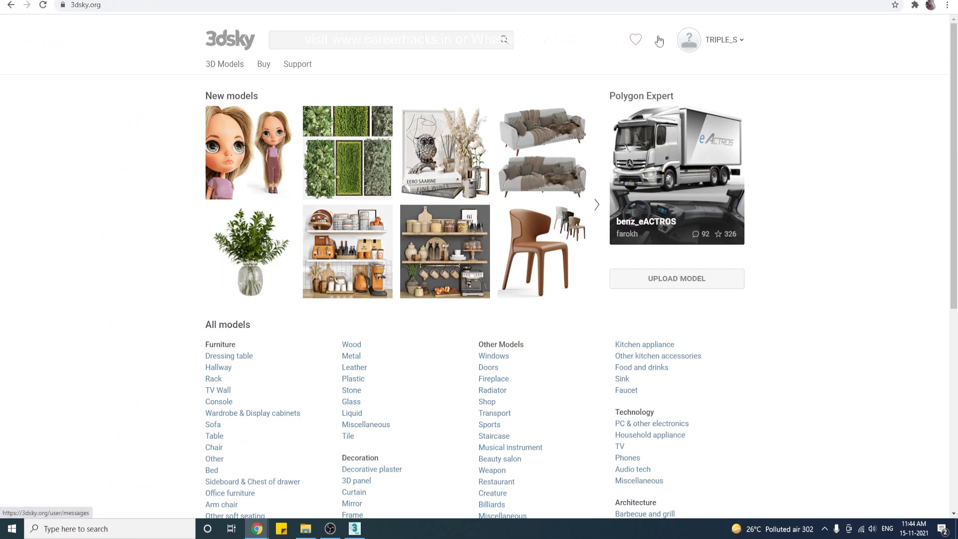
{"action": "left_click", "coordinate": [407, 40]}
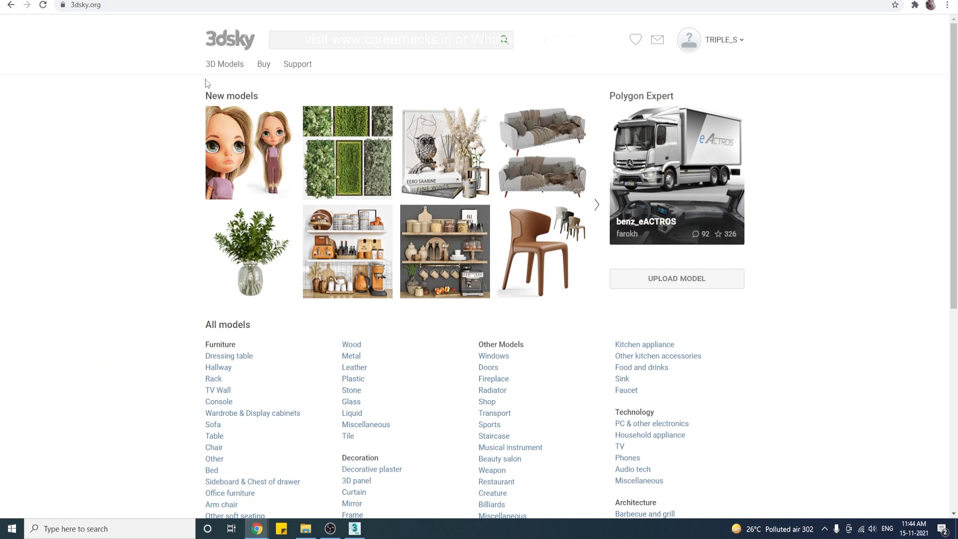
{"action": "left_click", "coordinate": [230, 66]}
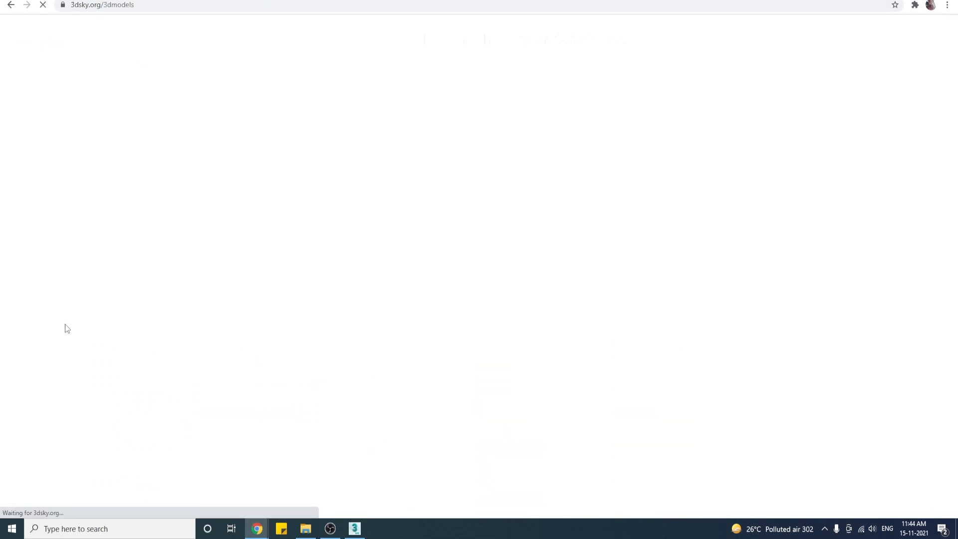
{"action": "left_click", "coordinate": [366, 99]}
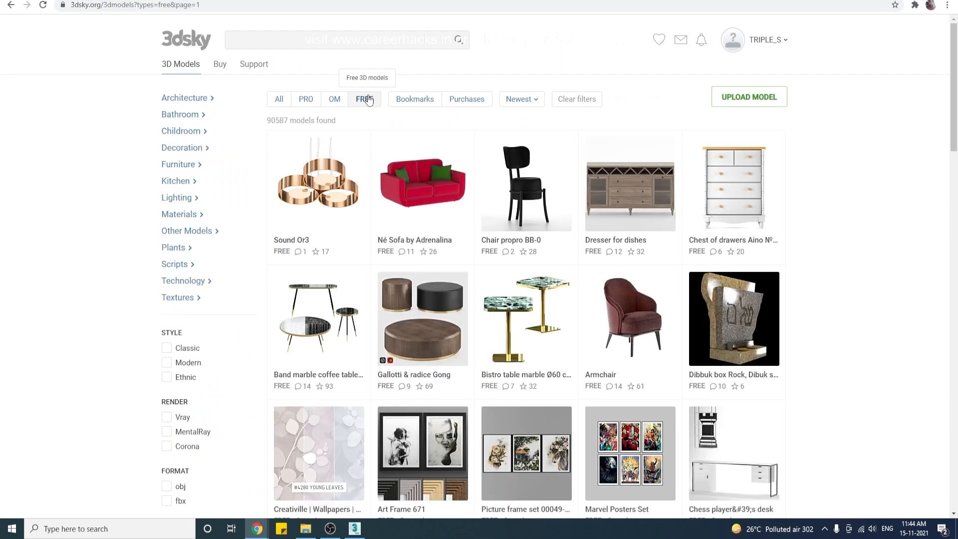
{"action": "scroll", "coordinate": [858, 349], "scroll_direction": "down", "scroll_amount": 2}
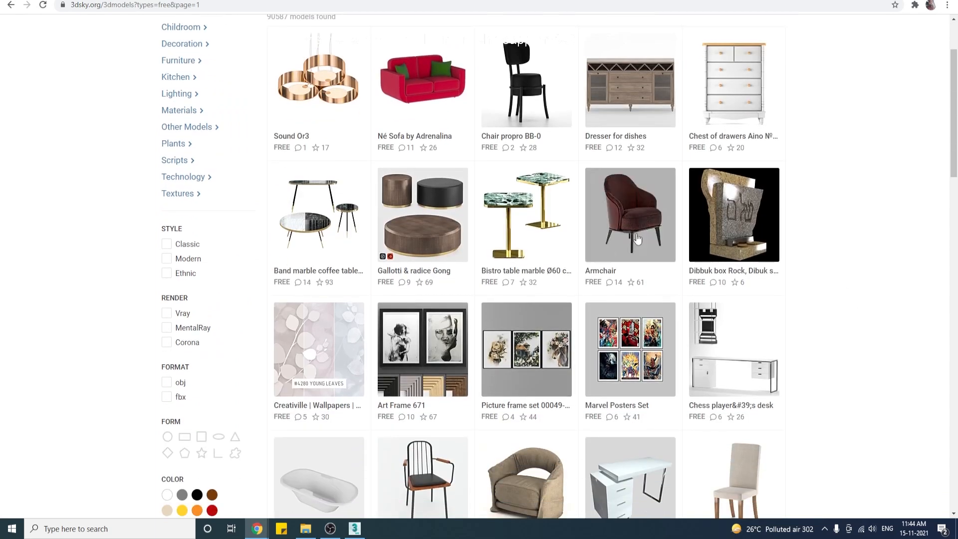
{"action": "mouse_move", "coordinate": [649, 224]}
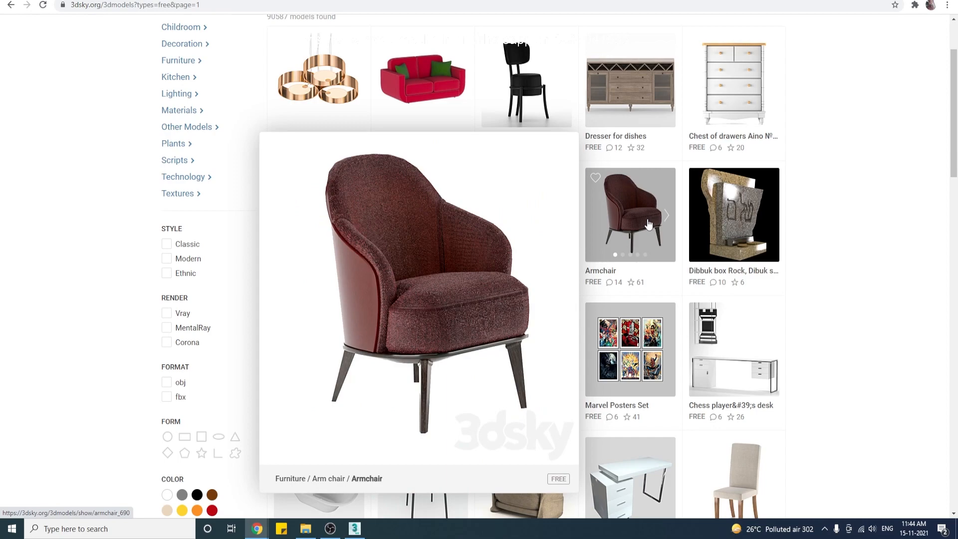
{"action": "scroll", "coordinate": [649, 224], "scroll_direction": "down", "scroll_amount": 3}
Search the 3dsky catalogue for "tree" and restrict the results to free models.
{"action": "scroll", "coordinate": [327, 97], "scroll_direction": "up", "scroll_amount": 5}
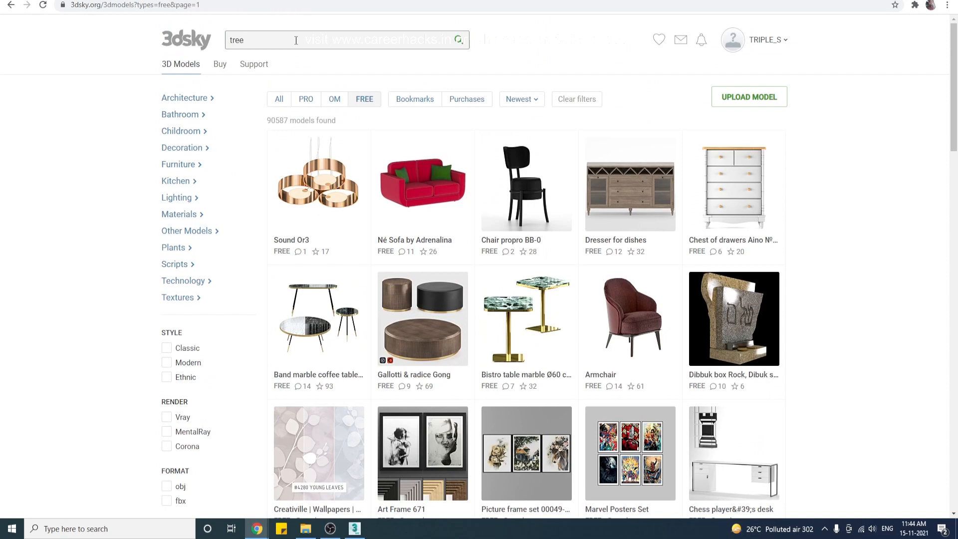
{"action": "left_click", "coordinate": [457, 43]}
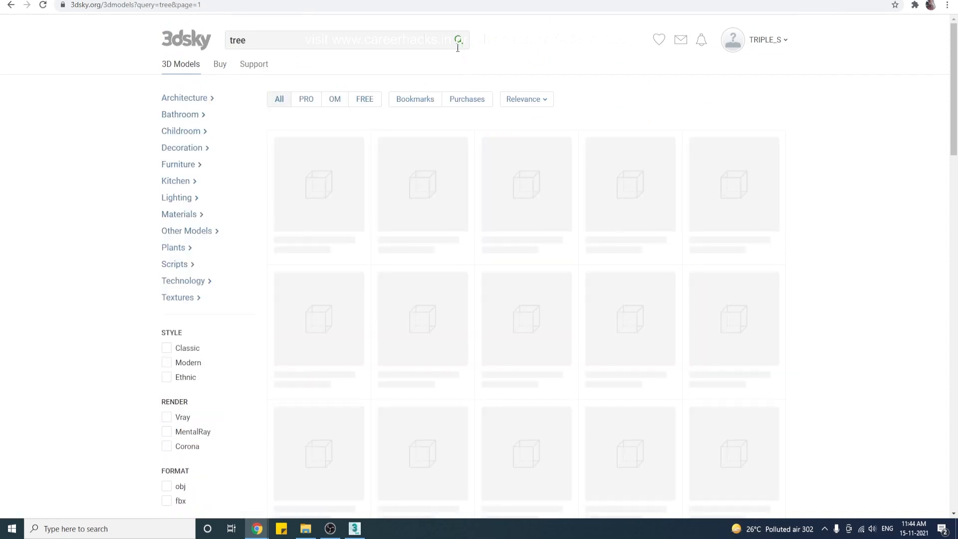
{"action": "left_click", "coordinate": [364, 99]}
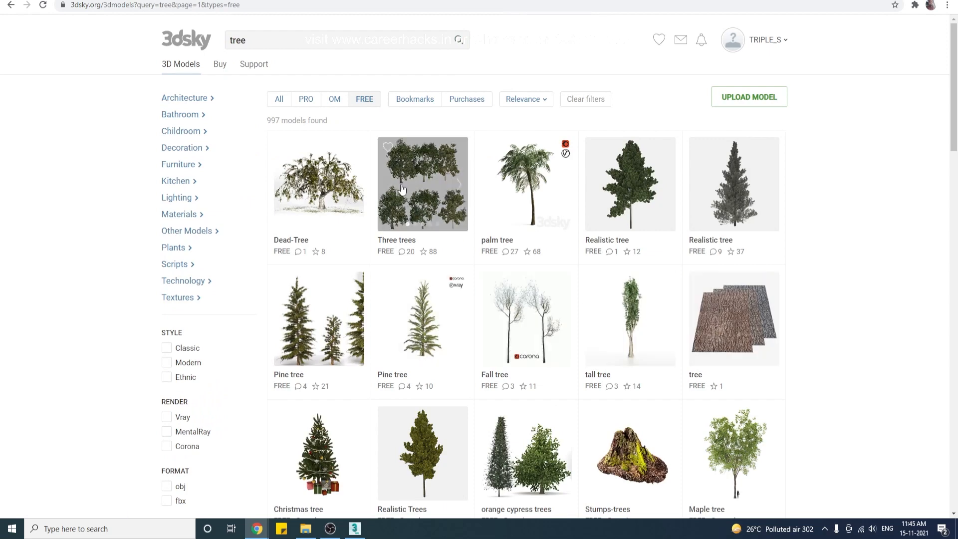
Examine the first page of free tree models, previewing Three trees, Bamboo tree, the 11-meter trees model and African Baobab Tree.
{"action": "mouse_move", "coordinate": [403, 190]}
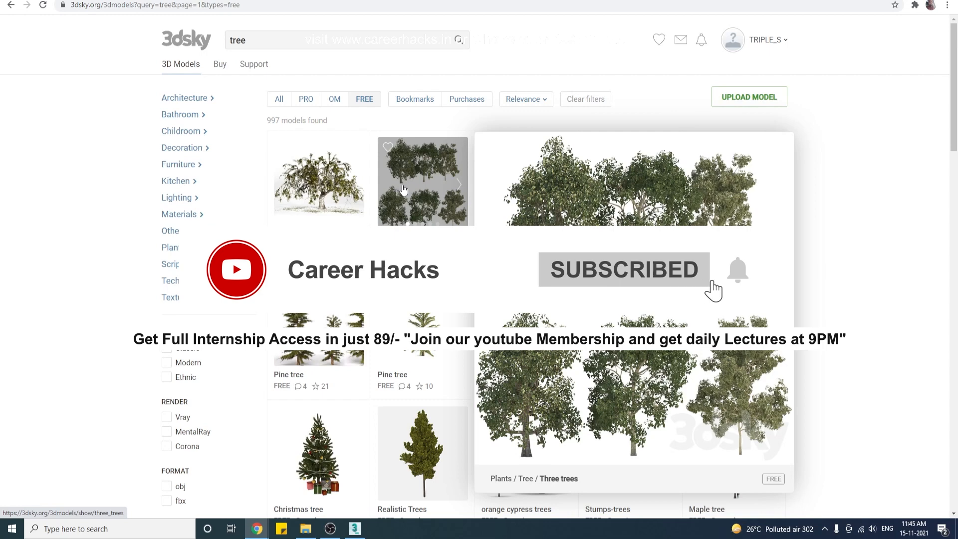
{"action": "scroll", "coordinate": [823, 282], "scroll_direction": "down", "scroll_amount": 2}
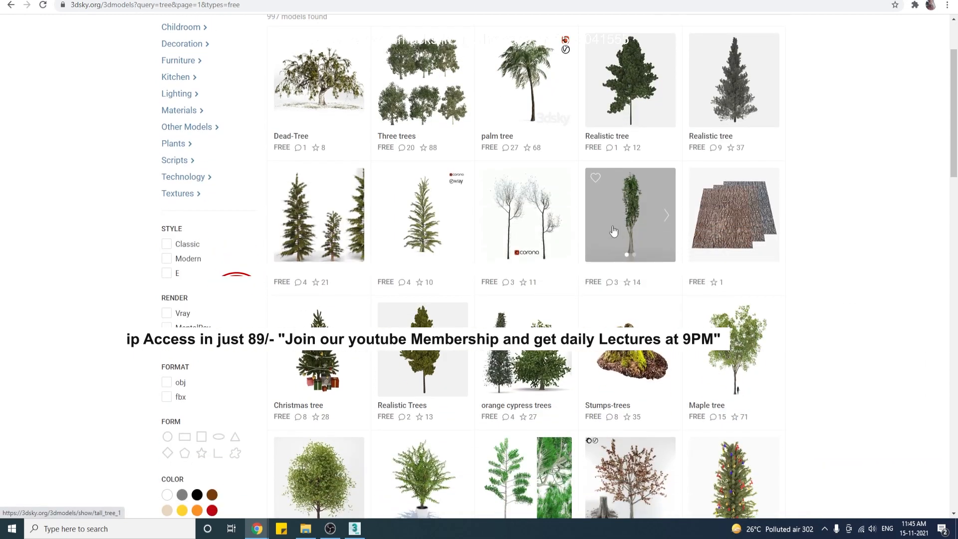
{"action": "mouse_move", "coordinate": [614, 230]}
{"action": "scroll", "coordinate": [876, 360], "scroll_direction": "down", "scroll_amount": 2}
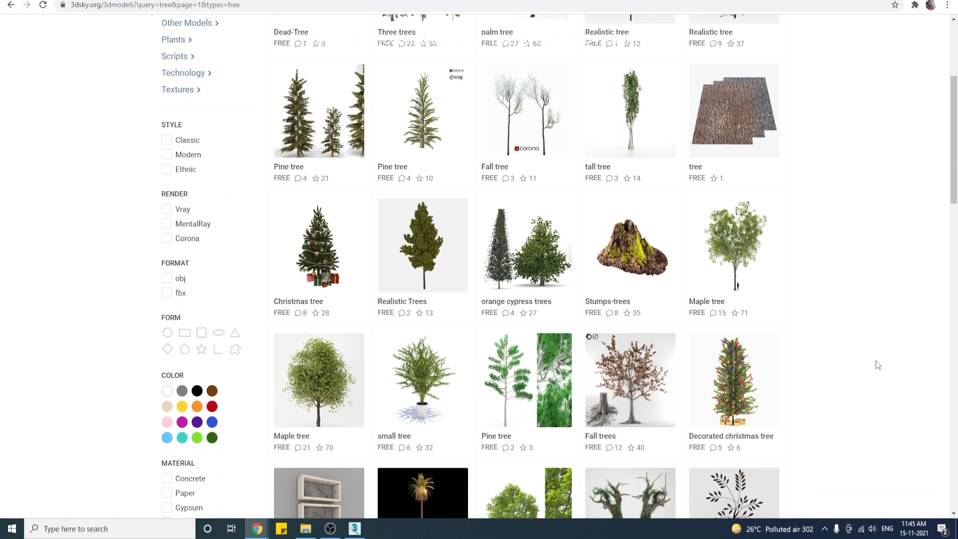
{"action": "scroll", "coordinate": [876, 360], "scroll_direction": "down", "scroll_amount": 2}
{"action": "scroll", "coordinate": [875, 361], "scroll_direction": "down", "scroll_amount": 1}
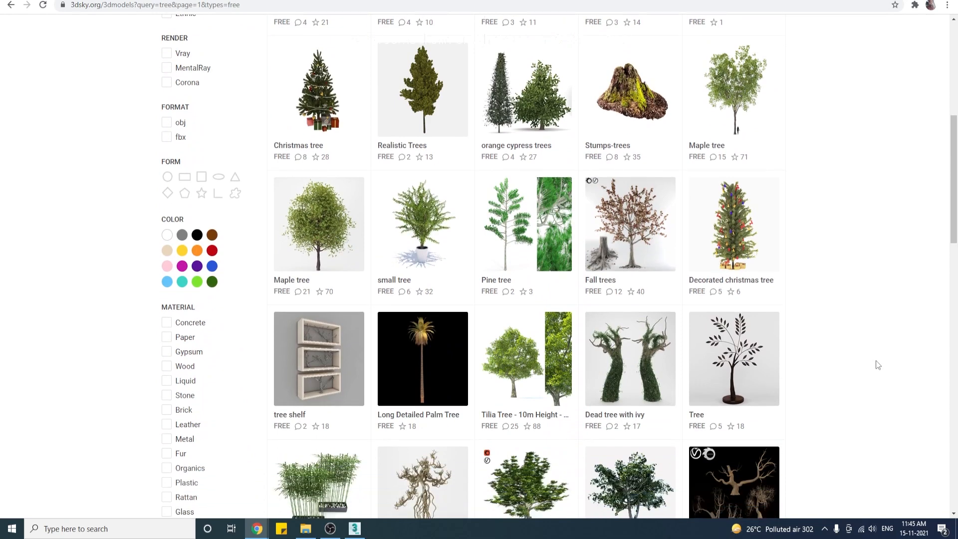
{"action": "scroll", "coordinate": [875, 360], "scroll_direction": "down", "scroll_amount": 3}
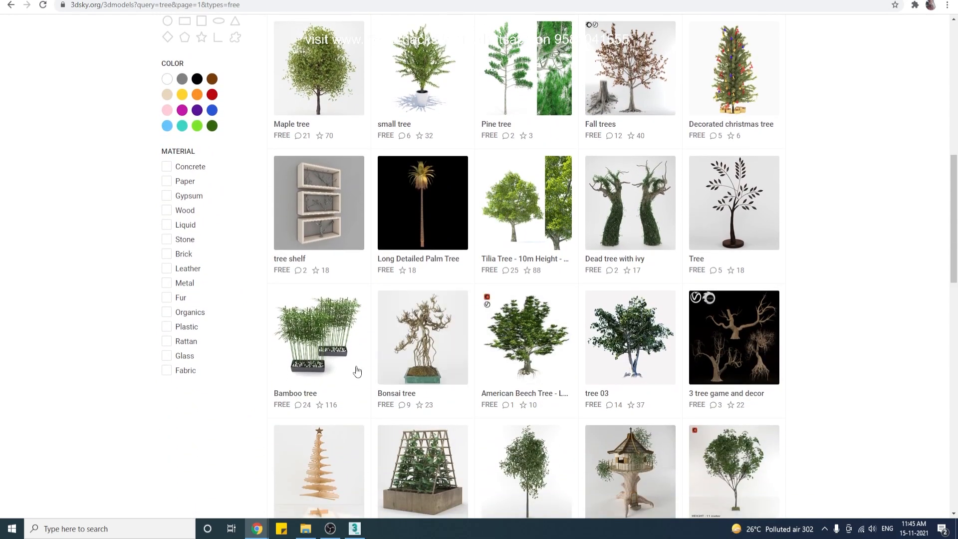
{"action": "mouse_move", "coordinate": [322, 351]}
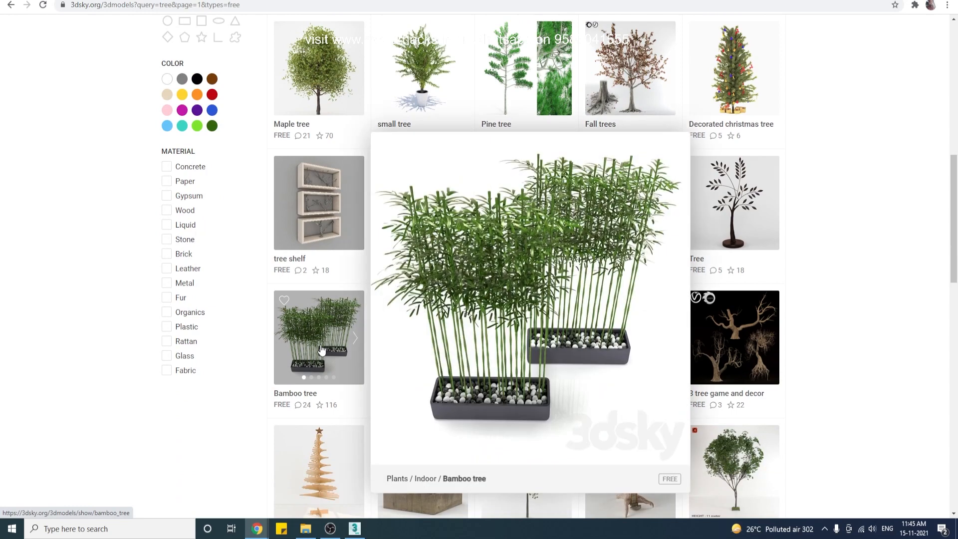
{"action": "scroll", "coordinate": [800, 395], "scroll_direction": "down", "scroll_amount": 2}
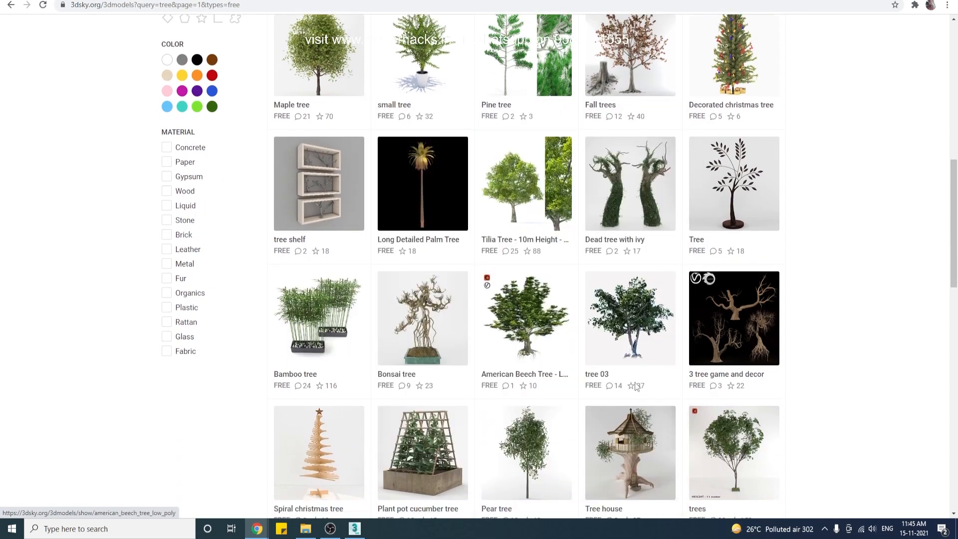
{"action": "mouse_move", "coordinate": [714, 351]}
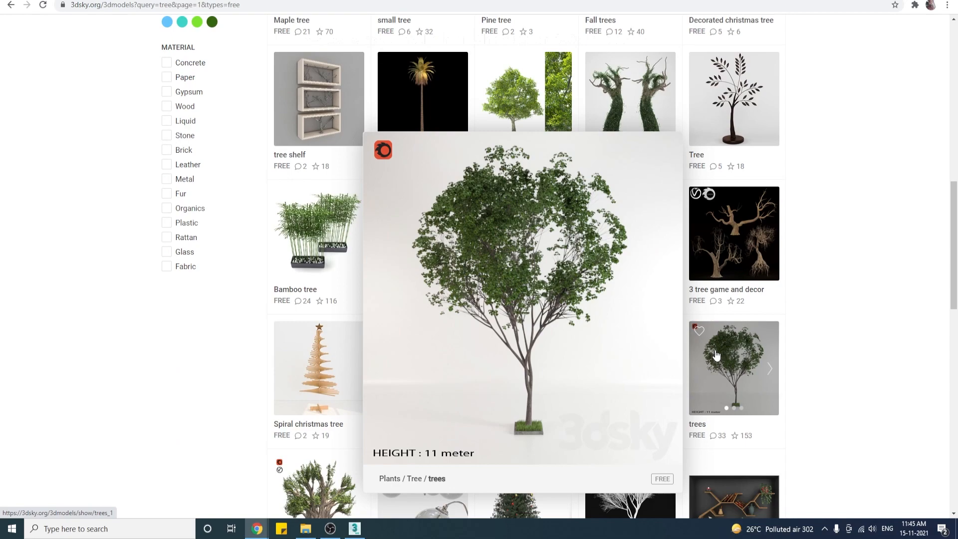
{"action": "scroll", "coordinate": [810, 367], "scroll_direction": "down", "scroll_amount": 4}
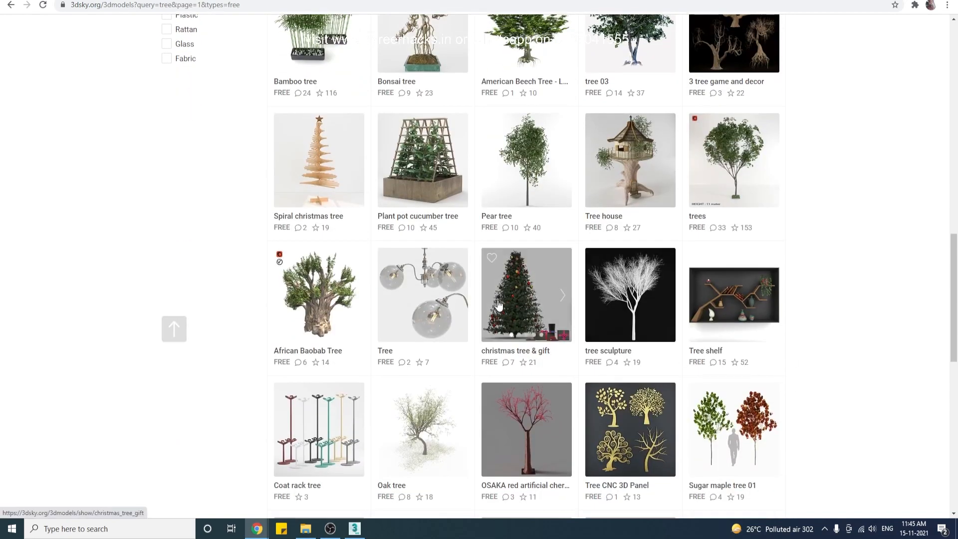
{"action": "mouse_move", "coordinate": [326, 329]}
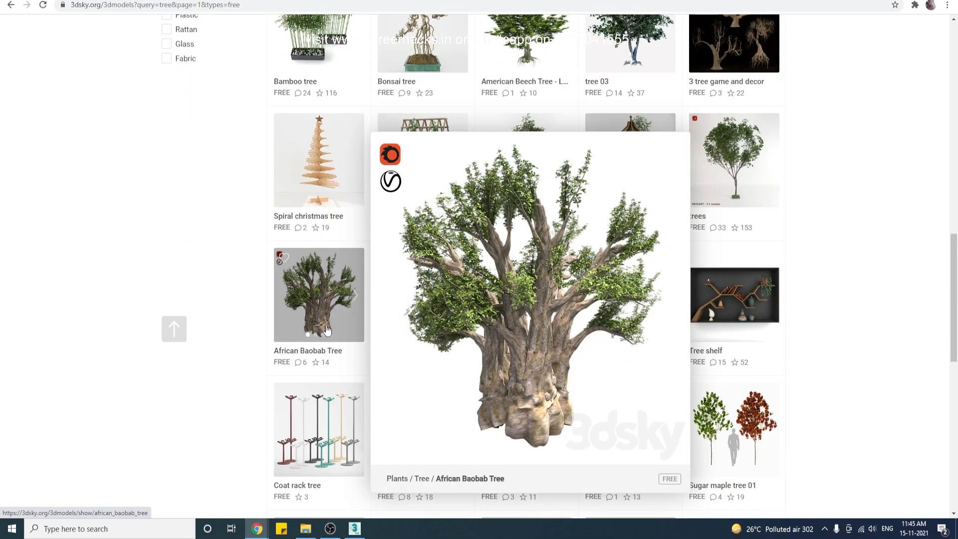
{"action": "scroll", "coordinate": [327, 329], "scroll_direction": "up", "scroll_amount": 2}
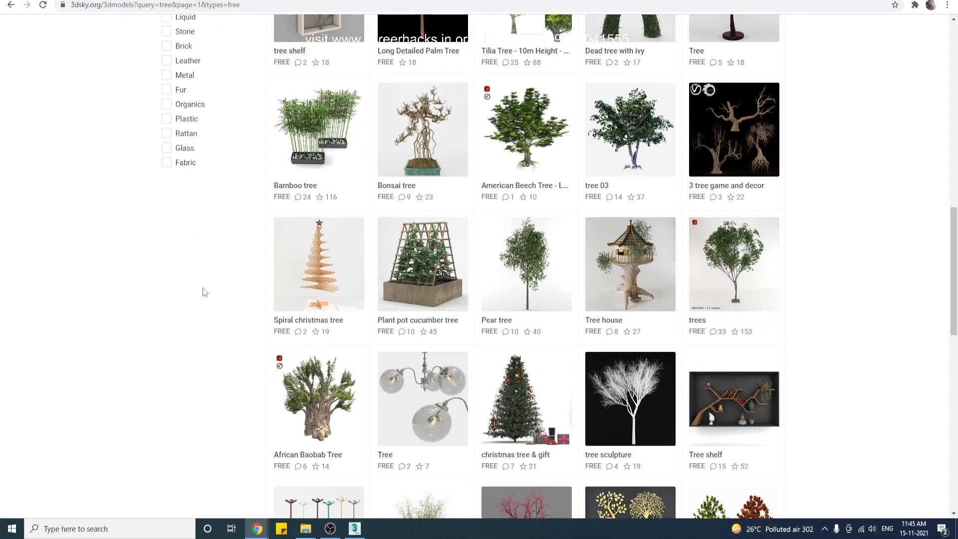
{"action": "scroll", "coordinate": [422, 364], "scroll_direction": "down", "scroll_amount": 7}
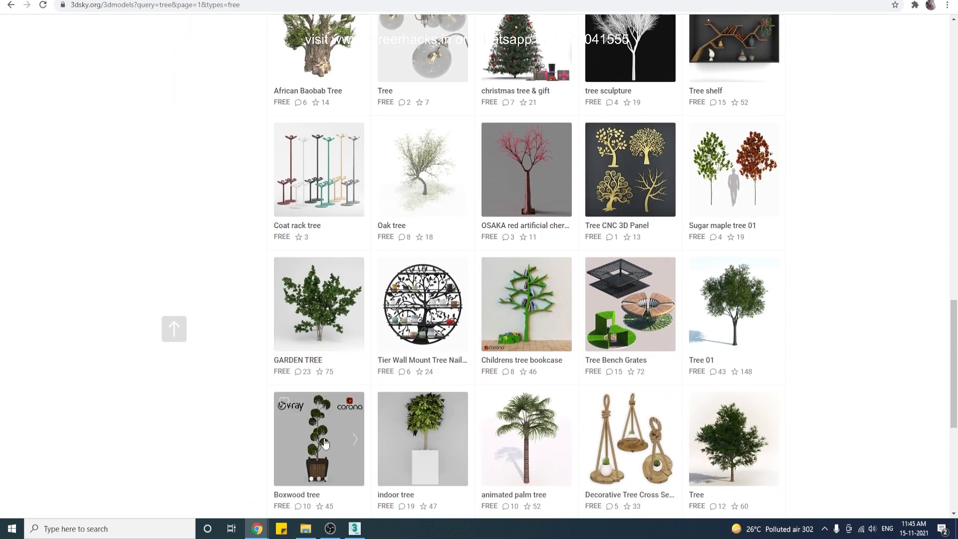
{"action": "scroll", "coordinate": [456, 396], "scroll_direction": "down", "scroll_amount": 4}
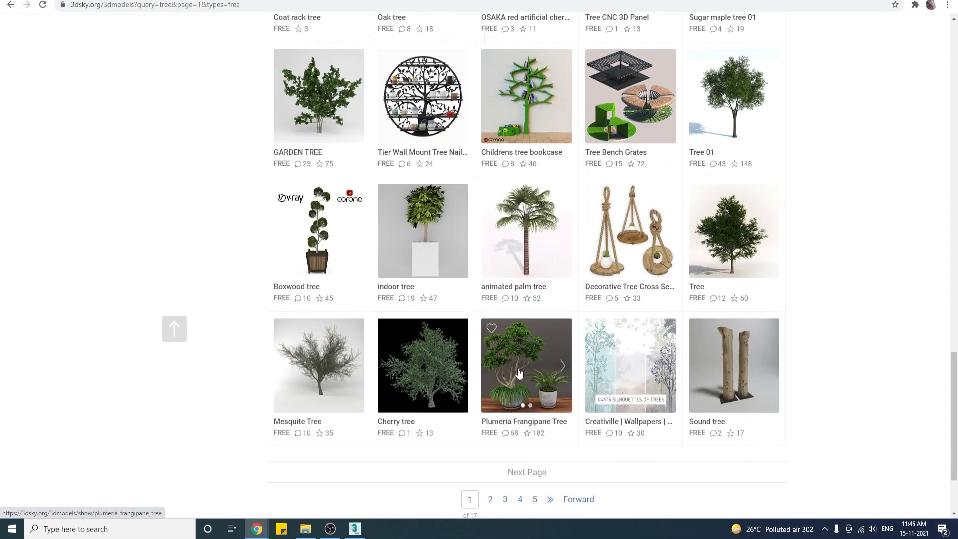
{"action": "mouse_move", "coordinate": [520, 373]}
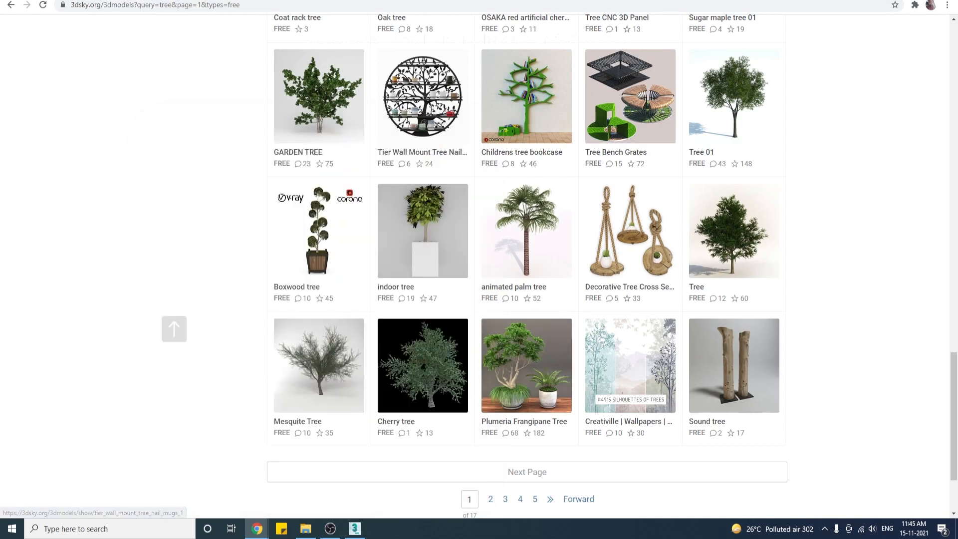
Open Google in a new browser tab and search for scriptspot.
{"action": "key", "text": "ctrl+t"}
{"action": "left_click", "coordinate": [140, 5]}
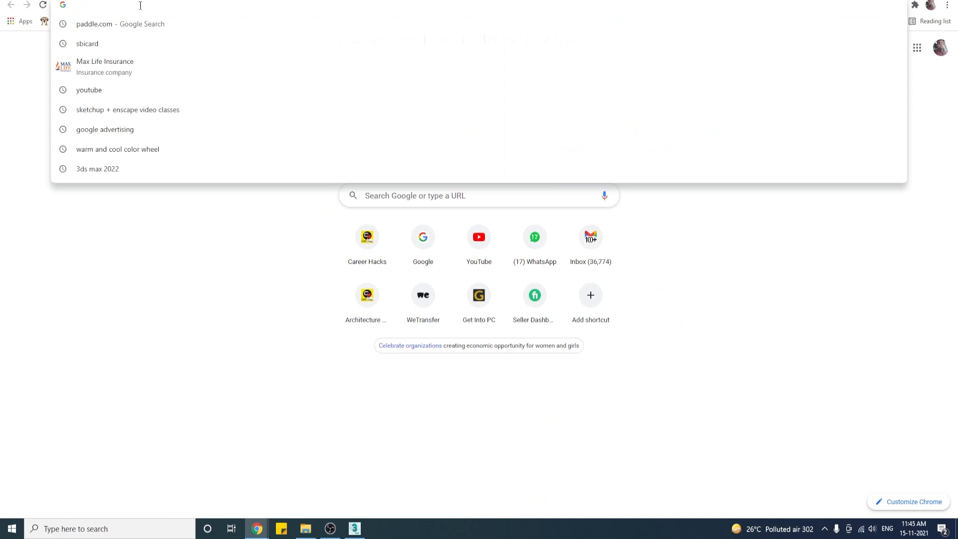
{"action": "type", "text": "google"}
{"action": "key", "text": "Return"}
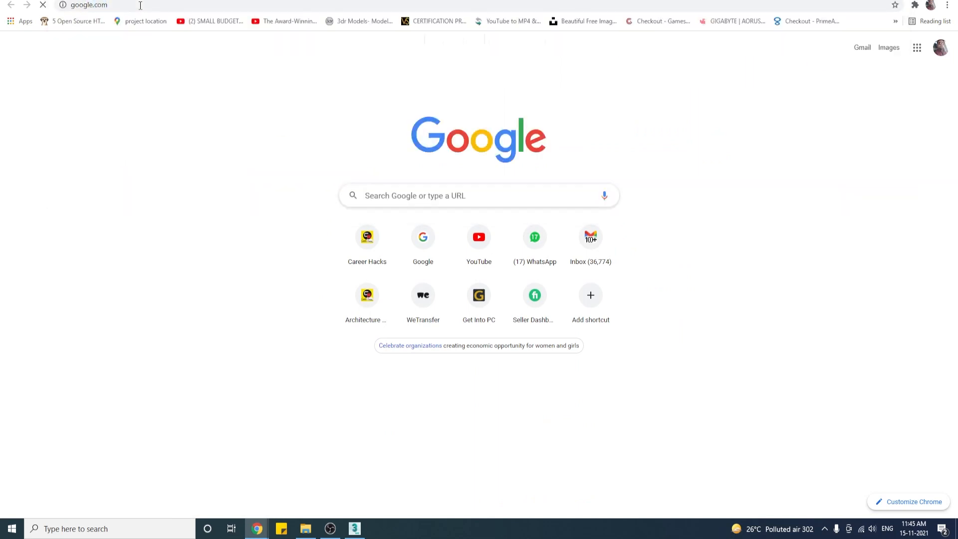
{"action": "type", "text": "sc"}
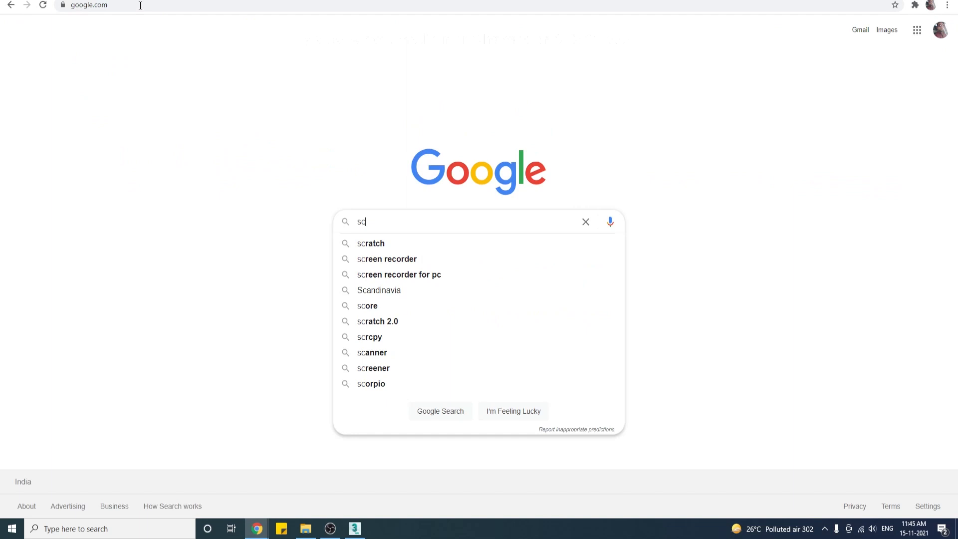
{"action": "type", "text": "ript"}
{"action": "key", "text": "BackSpace"}
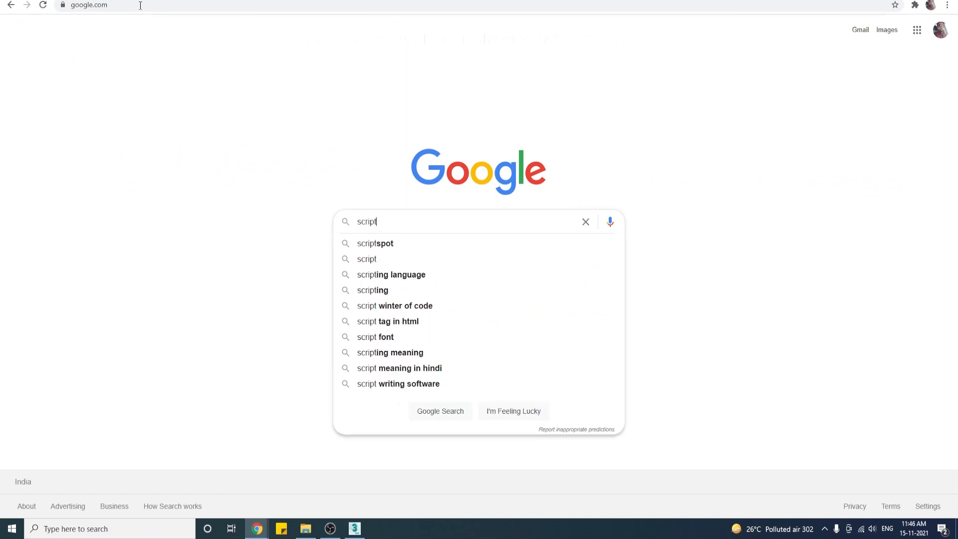
{"action": "type", "text": "spot"}
{"action": "key", "text": "Return"}
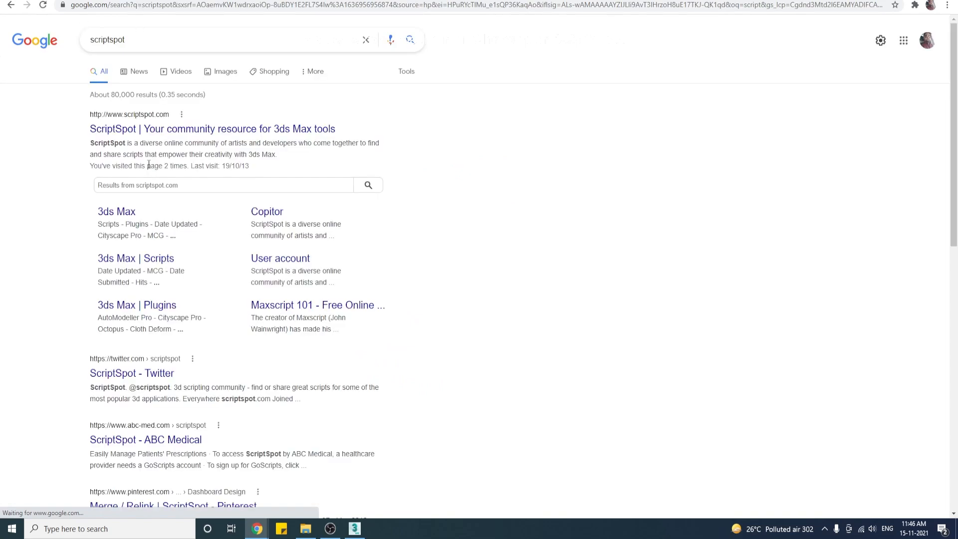
Open the ScriptSpot website and search it for "material converter".
{"action": "left_click", "coordinate": [199, 129]}
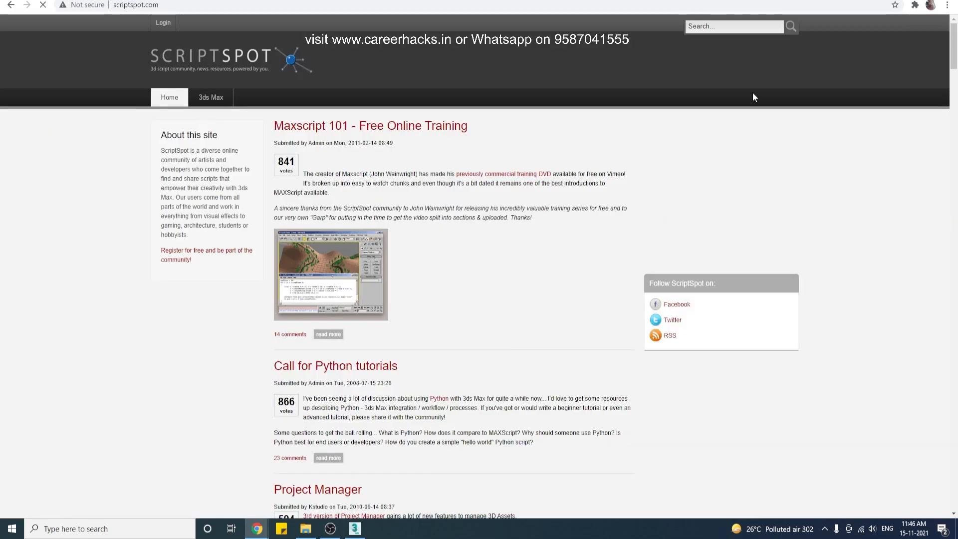
{"action": "left_click", "coordinate": [734, 26]}
{"action": "type", "text": "m"}
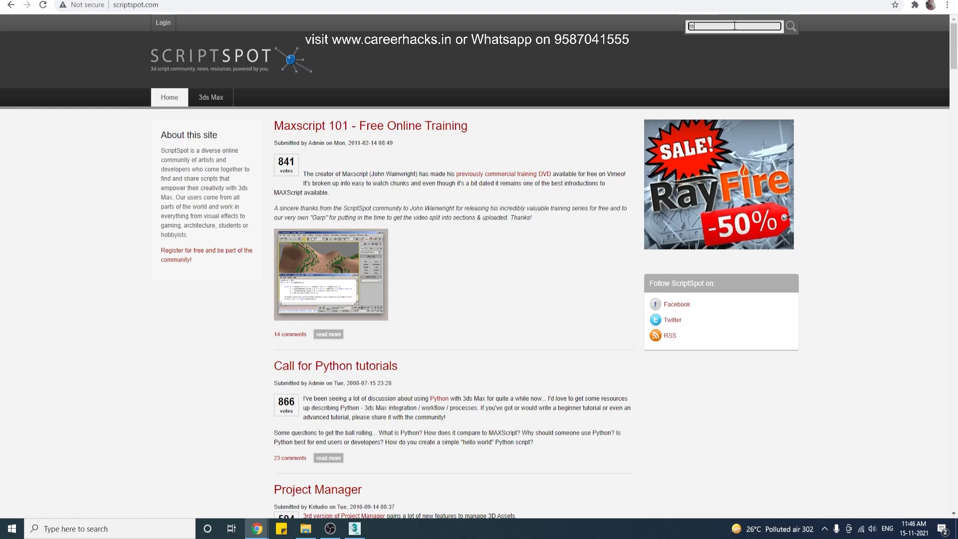
{"action": "type", "text": "aterial conver"}
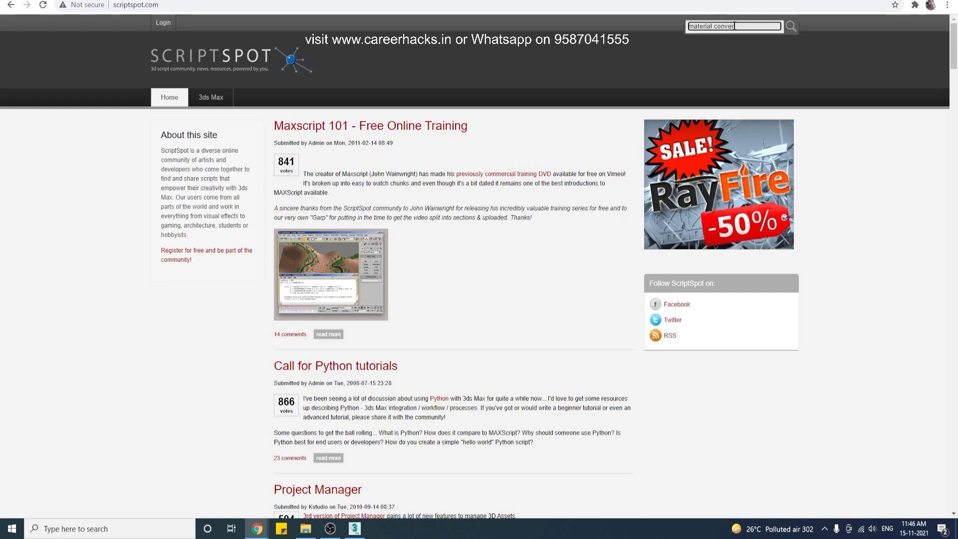
{"action": "type", "text": "ter"}
{"action": "key", "text": "Return"}
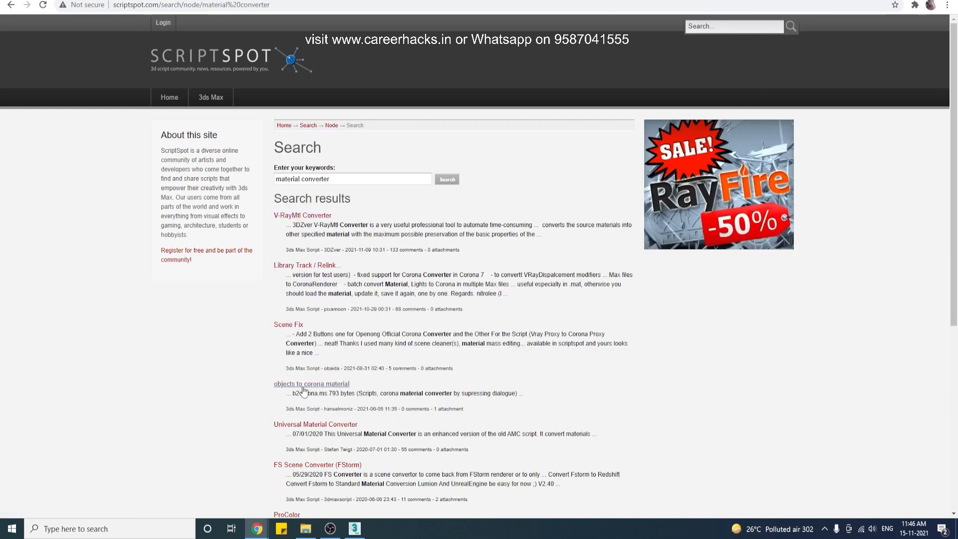
Open the Universal Material Converter result in a separate tab and go to page 2 of the search results.
{"action": "right_click", "coordinate": [325, 425]}
{"action": "left_click", "coordinate": [332, 432]}
{"action": "scroll", "coordinate": [333, 432], "scroll_direction": "down", "scroll_amount": 4}
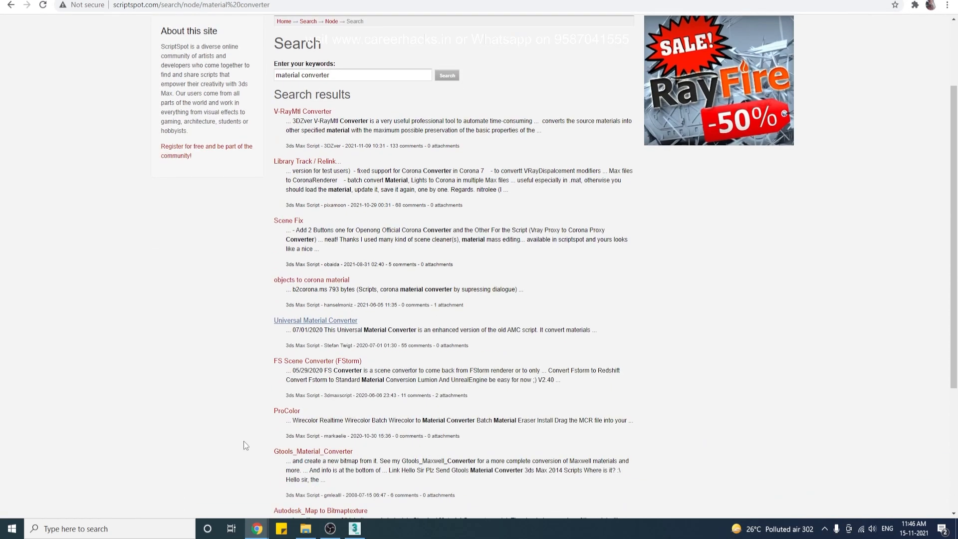
{"action": "scroll", "coordinate": [355, 399], "scroll_direction": "down", "scroll_amount": 2}
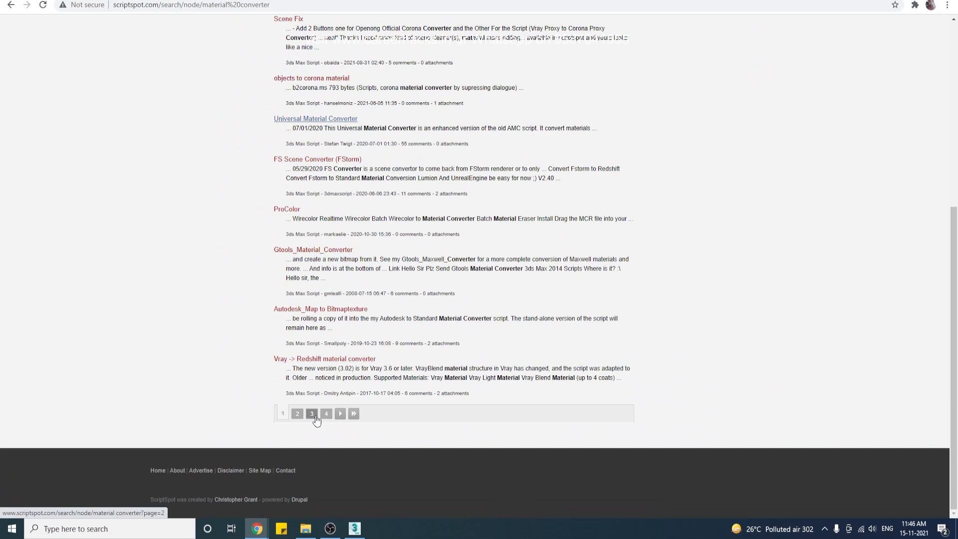
{"action": "left_click", "coordinate": [297, 418]}
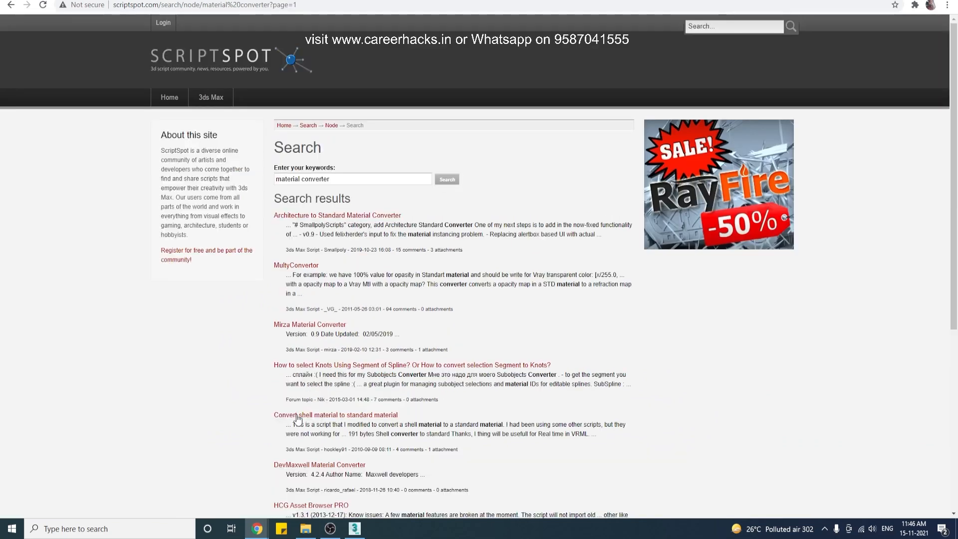
Open the Material converter 1.xx result from page 2 of the search results and follow its download URL.
{"action": "scroll", "coordinate": [489, 449], "scroll_direction": "down", "scroll_amount": 2}
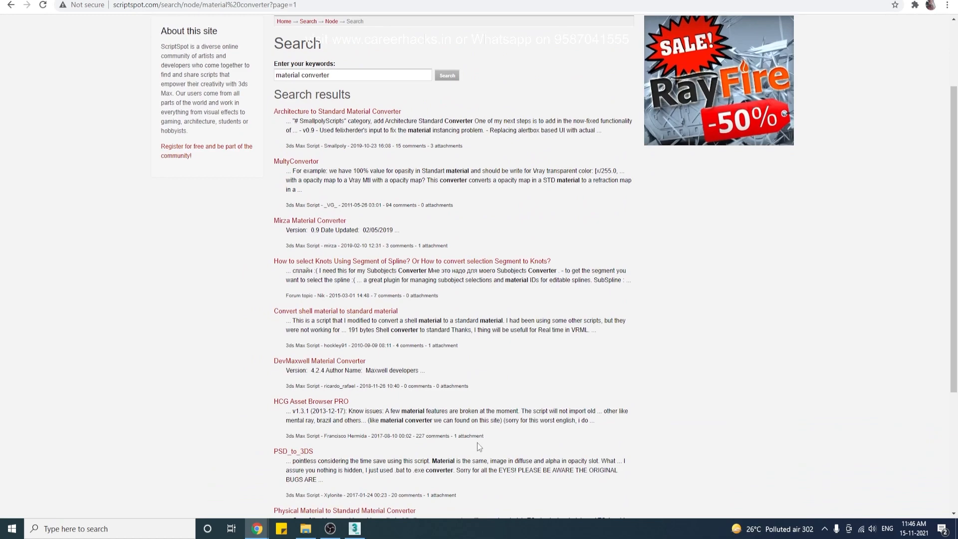
{"action": "scroll", "coordinate": [479, 446], "scroll_direction": "down", "scroll_amount": 3}
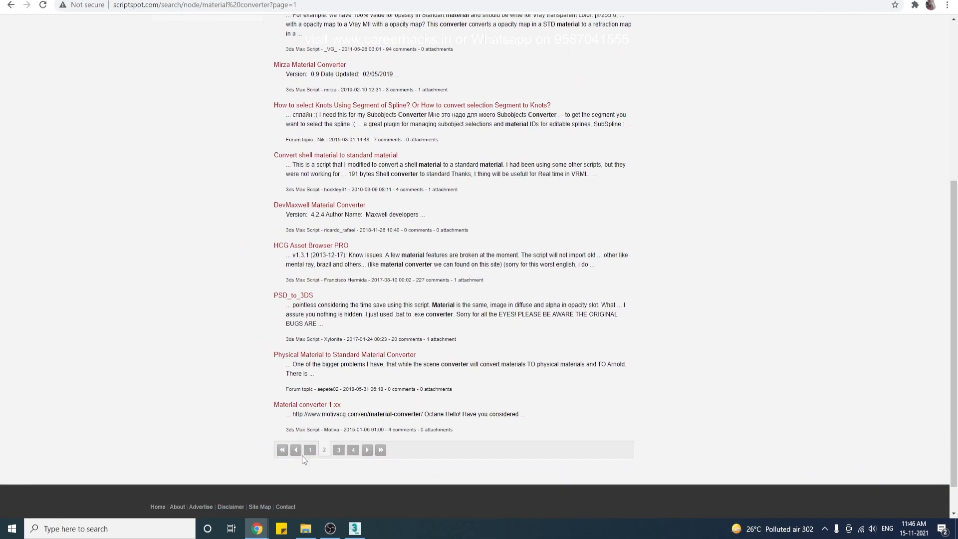
{"action": "left_click", "coordinate": [302, 405]}
{"action": "scroll", "coordinate": [362, 183], "scroll_direction": "down", "scroll_amount": 2}
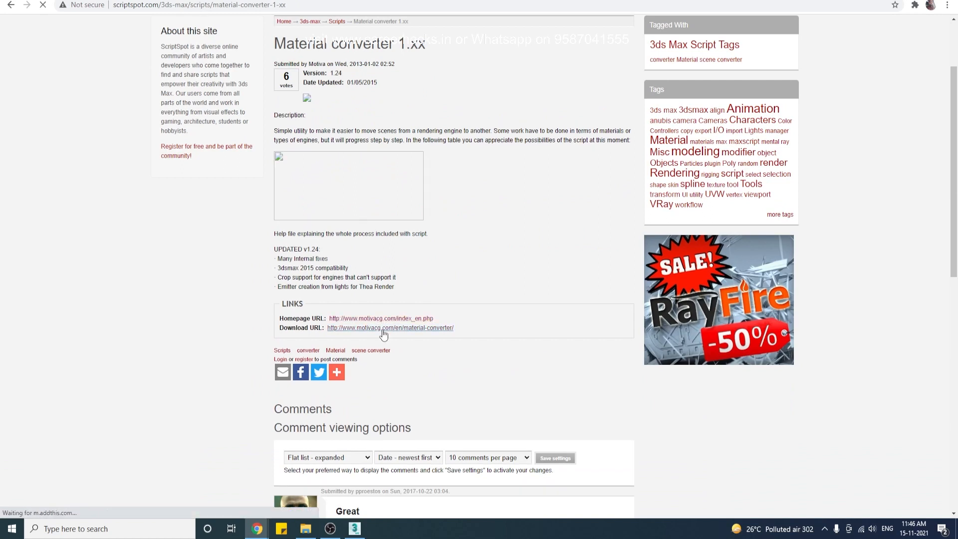
{"action": "left_click", "coordinate": [383, 330]}
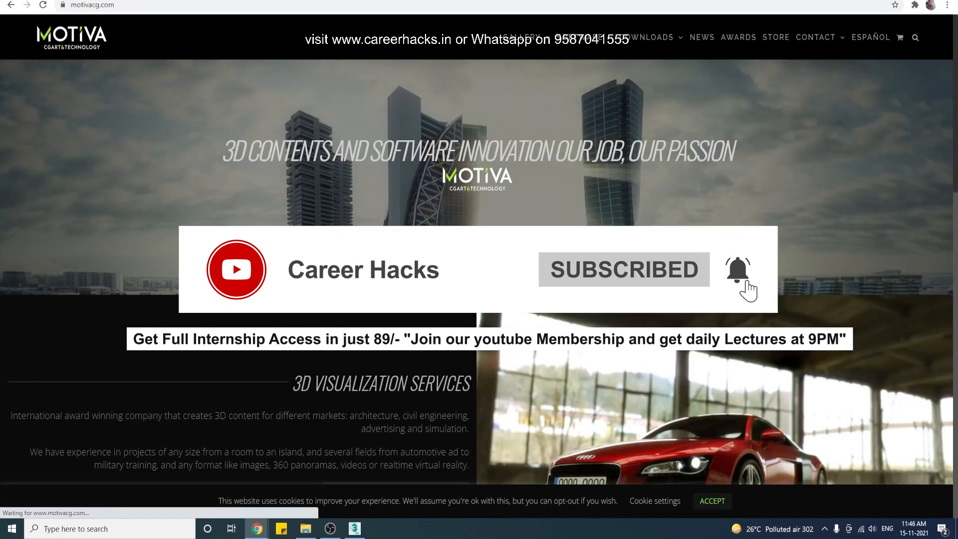
Look over the Motiva homepage, open its 3ds Max scripts download page and accept the cookie notice.
{"action": "scroll", "coordinate": [421, 331], "scroll_direction": "down", "scroll_amount": 4}
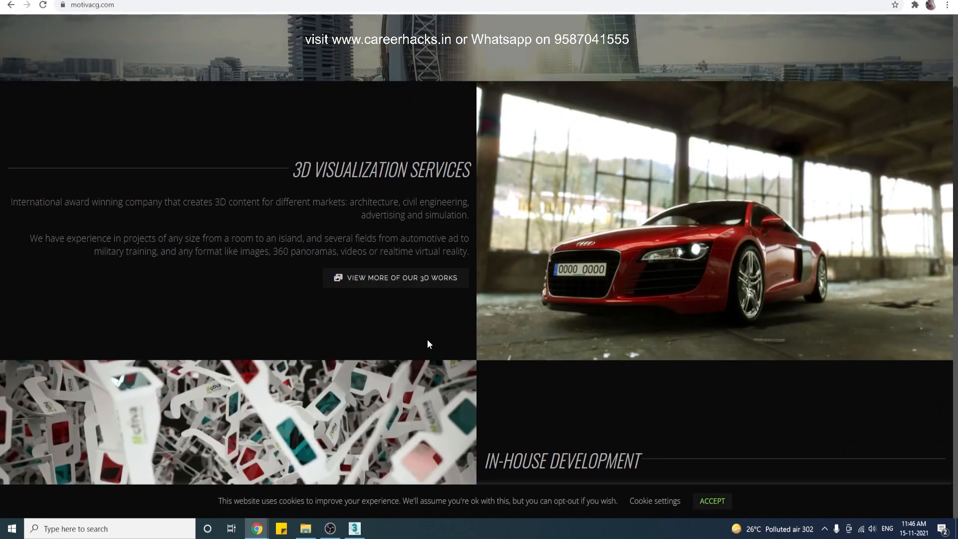
{"action": "scroll", "coordinate": [412, 302], "scroll_direction": "down", "scroll_amount": 14}
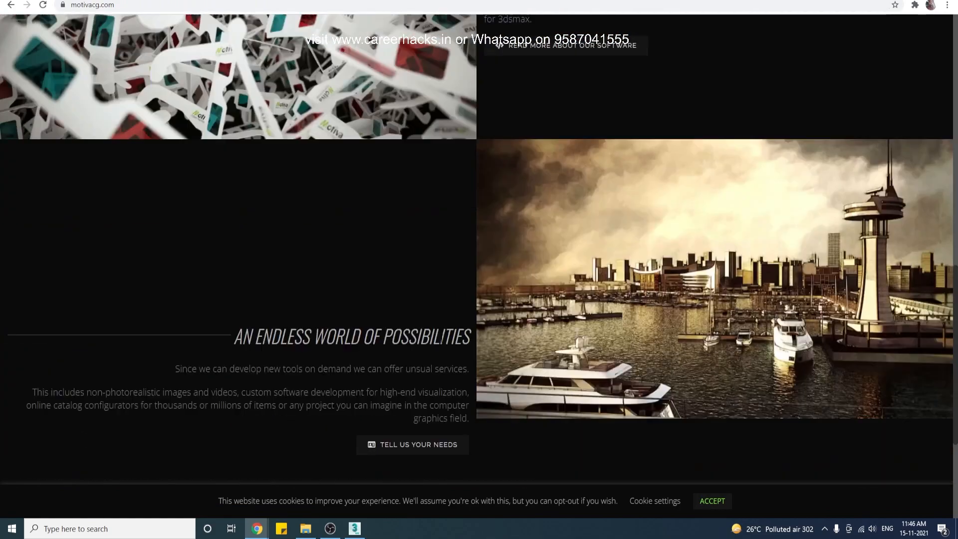
{"action": "scroll", "coordinate": [344, 220], "scroll_direction": "up", "scroll_amount": 18}
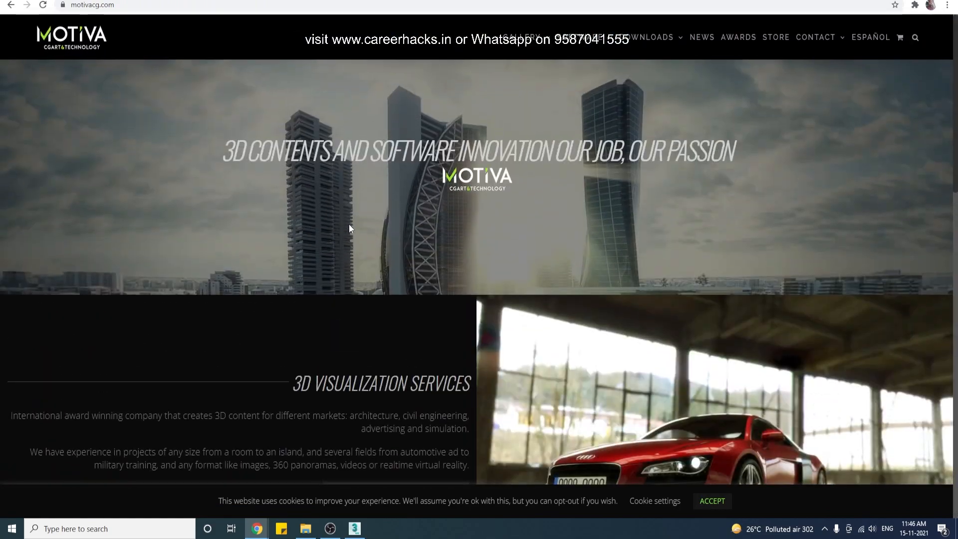
{"action": "left_click", "coordinate": [643, 39]}
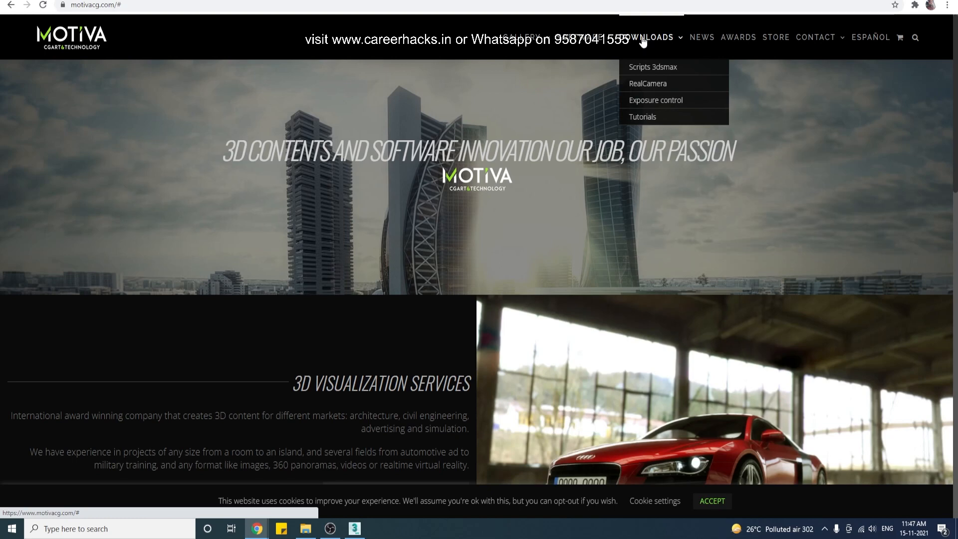
{"action": "left_click", "coordinate": [644, 67]}
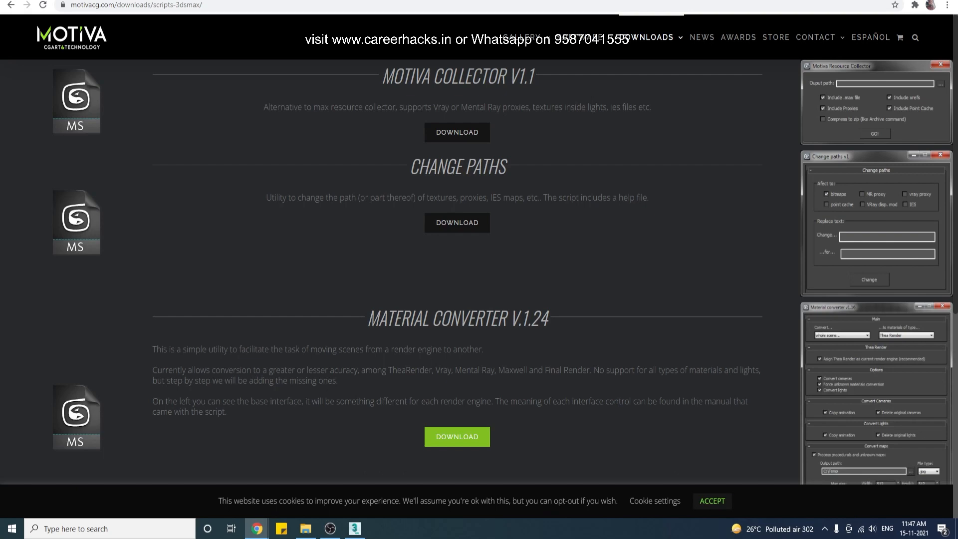
{"action": "left_click", "coordinate": [711, 503]}
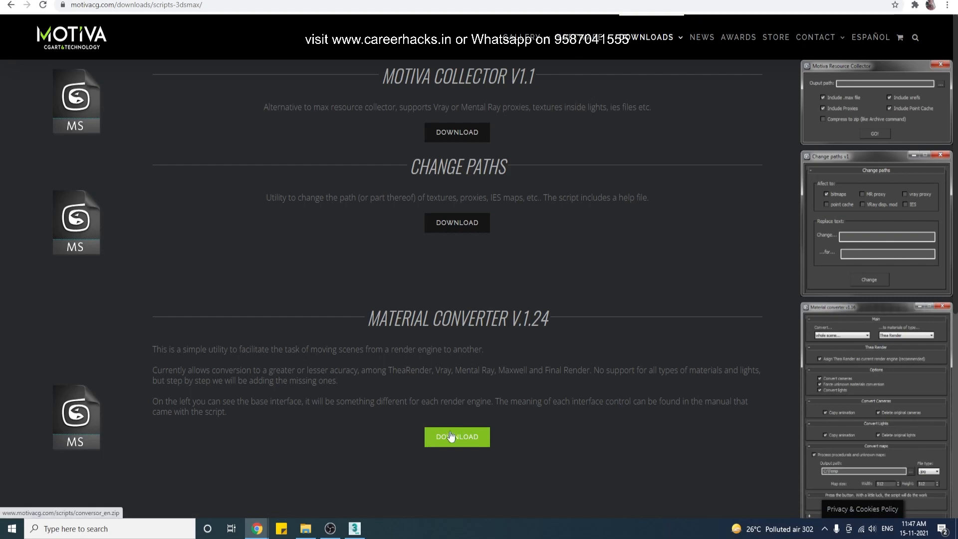
Read the Randomizer v1.0 description, then download the Material Converter v.1.24 script and allow multiple file downloads from the site.
{"action": "scroll", "coordinate": [612, 420], "scroll_direction": "down", "scroll_amount": 4}
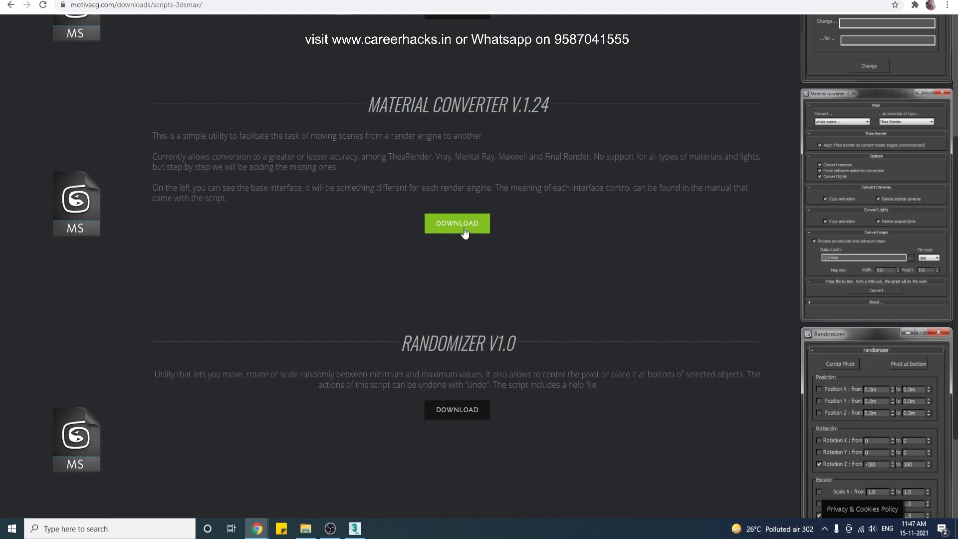
{"action": "left_click_drag", "start_coordinate": [176, 374], "coordinate": [761, 375]}
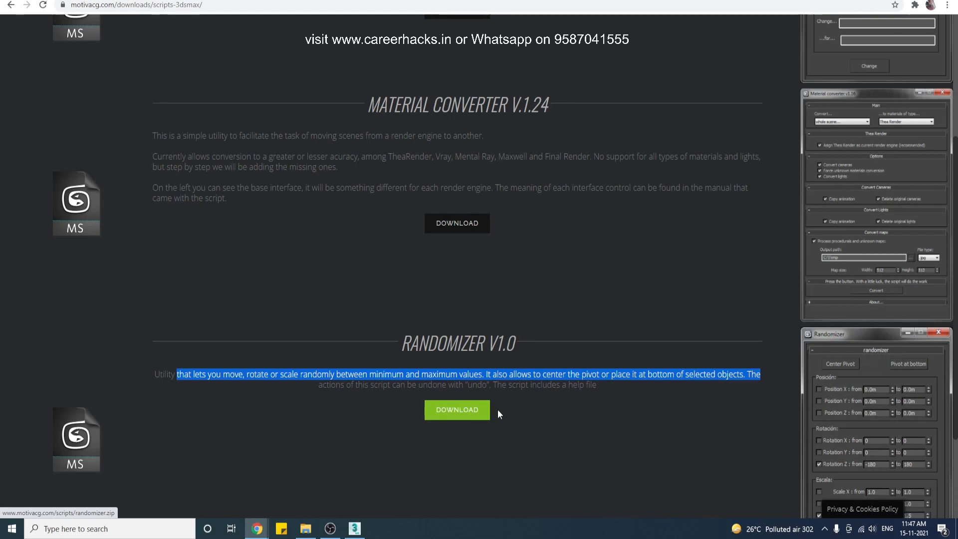
{"action": "left_click", "coordinate": [460, 228]}
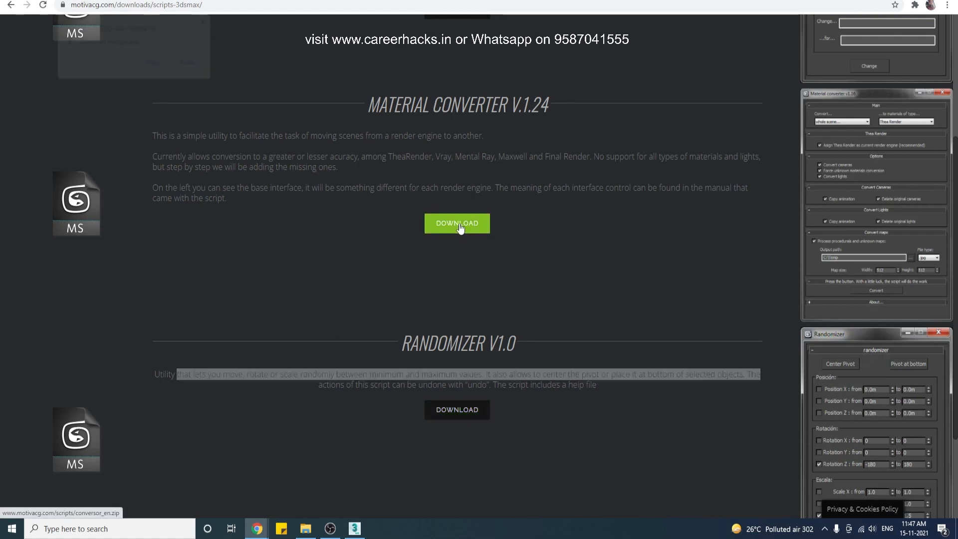
{"action": "left_click", "coordinate": [156, 69]}
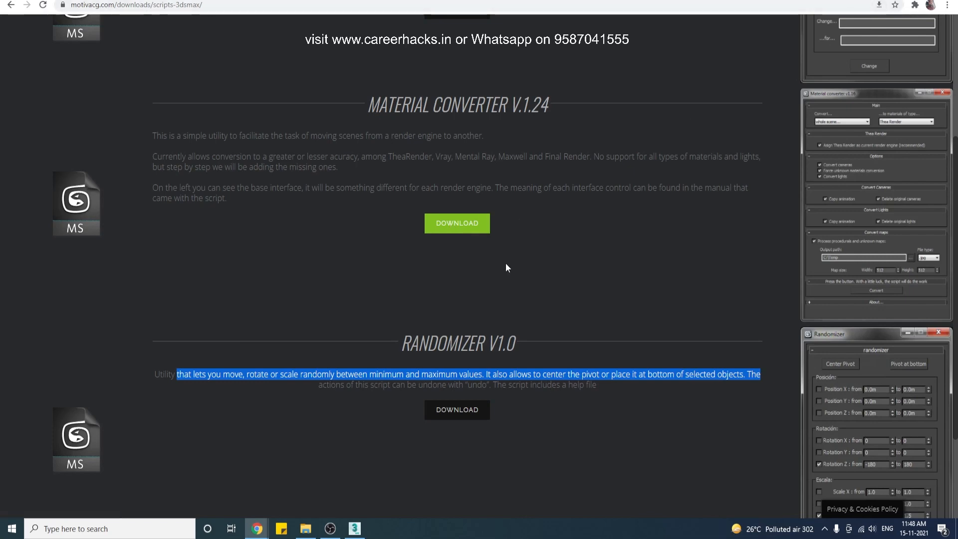
Try the Material Converter v.1.24 download again and check the site's automatic download permission.
{"action": "left_click", "coordinate": [537, 281]}
{"action": "key", "text": "ctrl+j"}
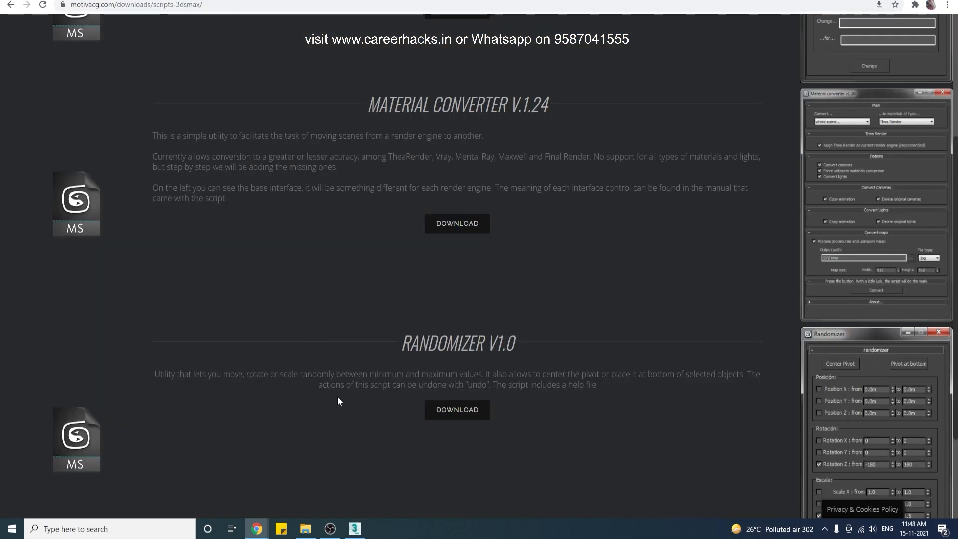
{"action": "left_click", "coordinate": [463, 229]}
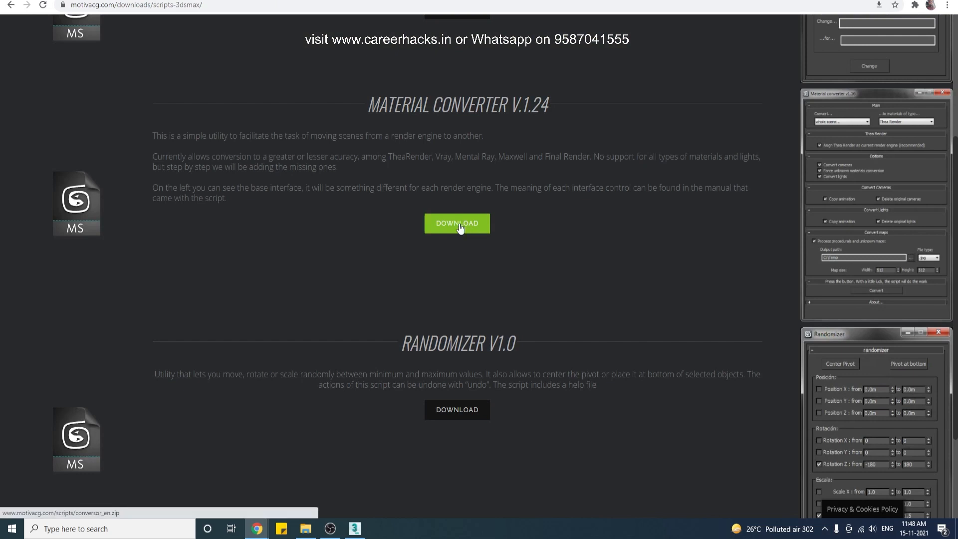
{"action": "left_click", "coordinate": [878, 5]}
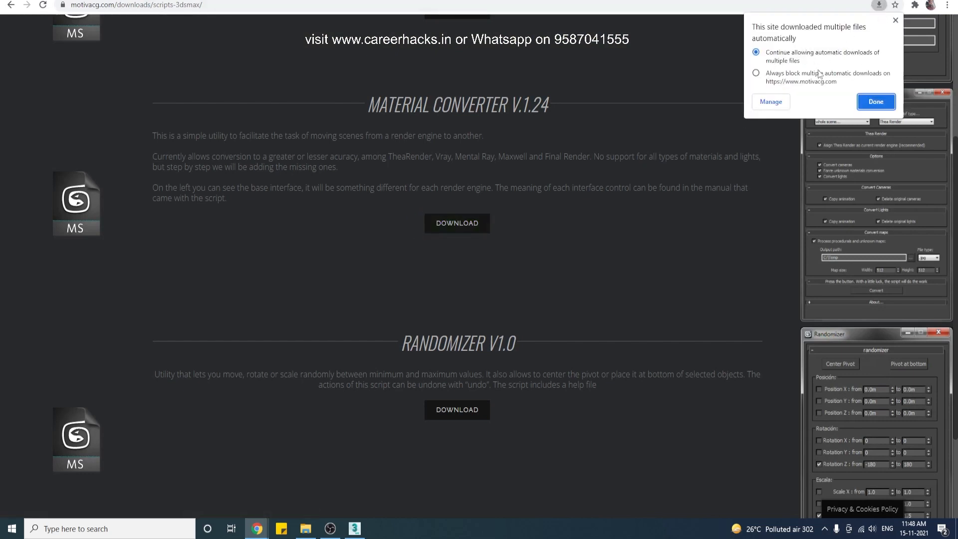
{"action": "left_click", "coordinate": [762, 135]}
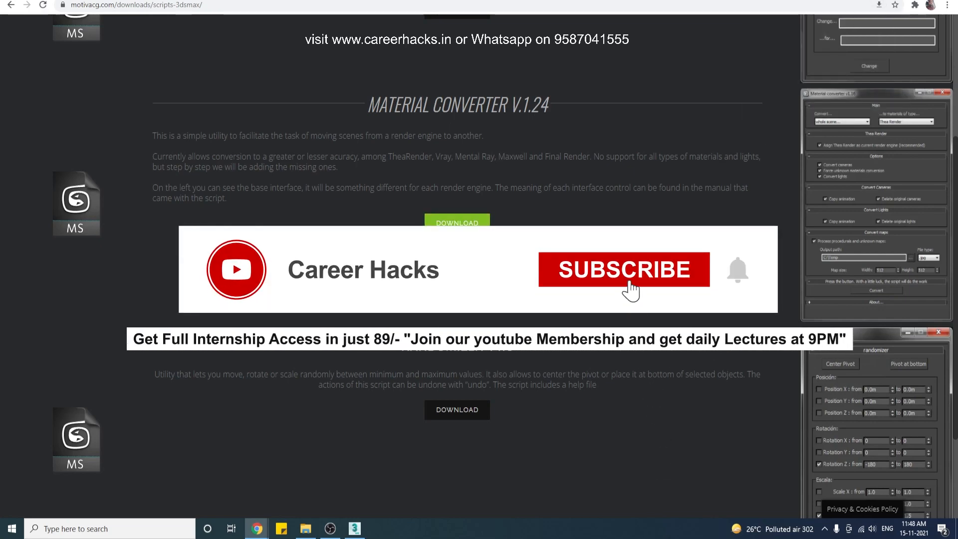
Switch to the Universal Material Converter page on ScriptSpot and follow its download URL to the webshop.
{"action": "scroll", "coordinate": [416, 369], "scroll_direction": "down", "scroll_amount": 3}
{"action": "scroll", "coordinate": [418, 373], "scroll_direction": "up", "scroll_amount": 6}
{"action": "scroll", "coordinate": [418, 373], "scroll_direction": "up", "scroll_amount": 1}
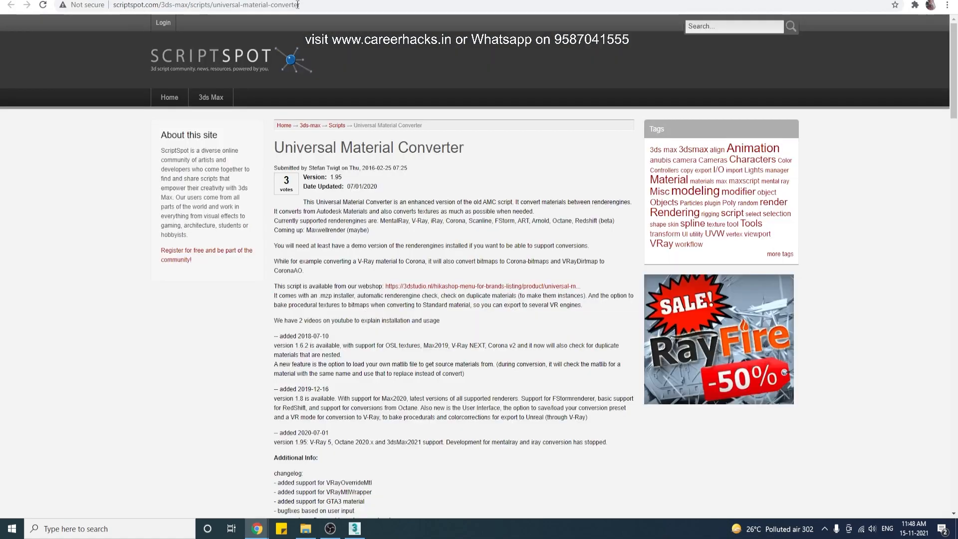
{"action": "scroll", "coordinate": [526, 333], "scroll_direction": "down", "scroll_amount": 4}
{"action": "scroll", "coordinate": [533, 289], "scroll_direction": "down", "scroll_amount": 14}
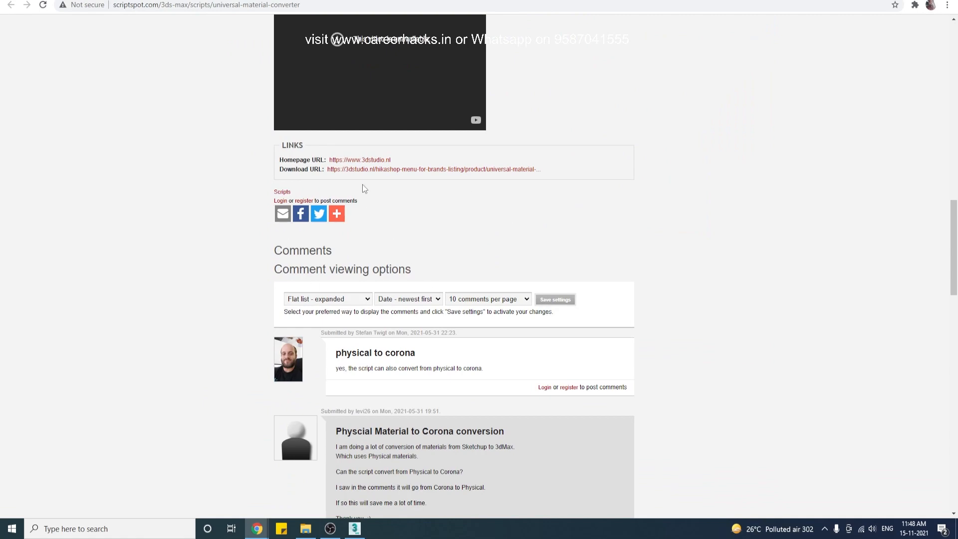
{"action": "left_click", "coordinate": [406, 169]}
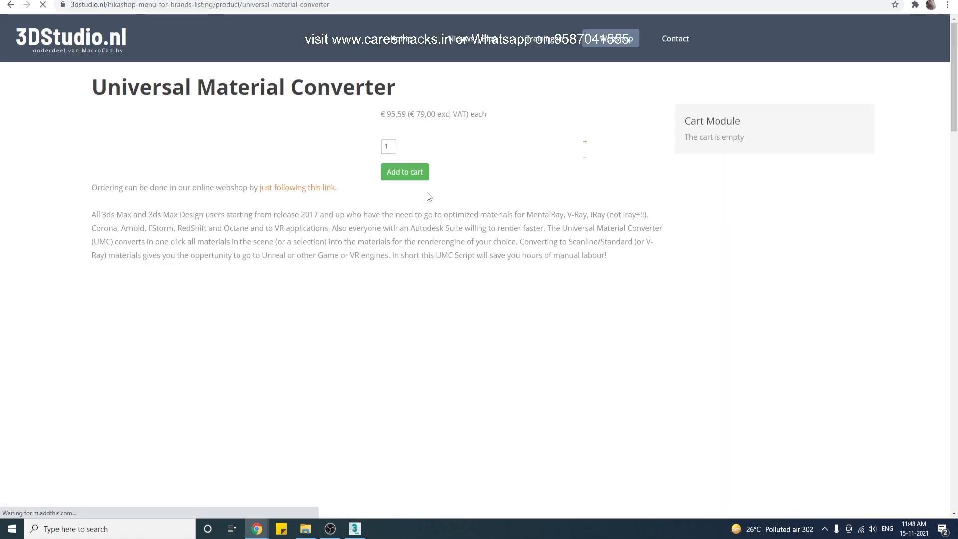
Review the Universal Material Converter product page, checking its supported renderers and price.
{"action": "scroll", "coordinate": [509, 338], "scroll_direction": "down", "scroll_amount": 7}
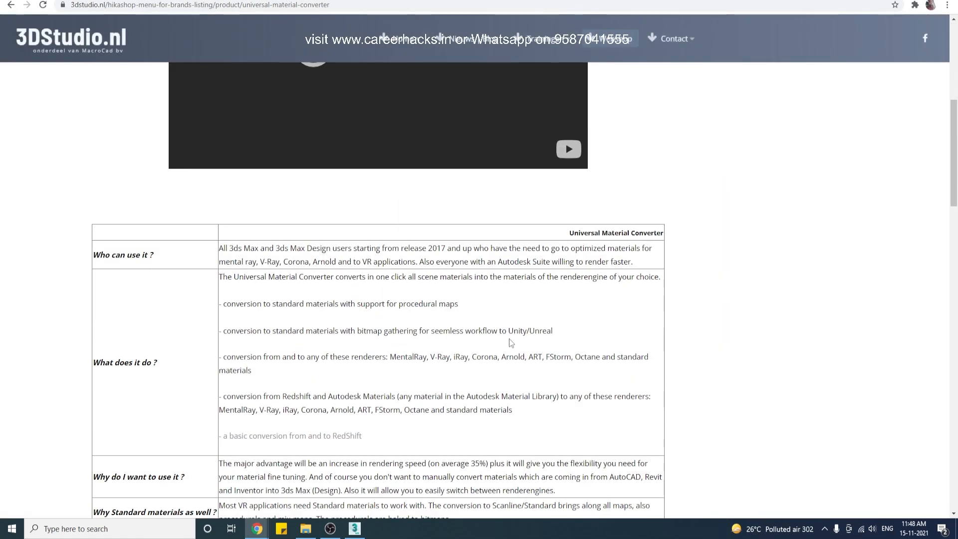
{"action": "scroll", "coordinate": [509, 338], "scroll_direction": "up", "scroll_amount": 7}
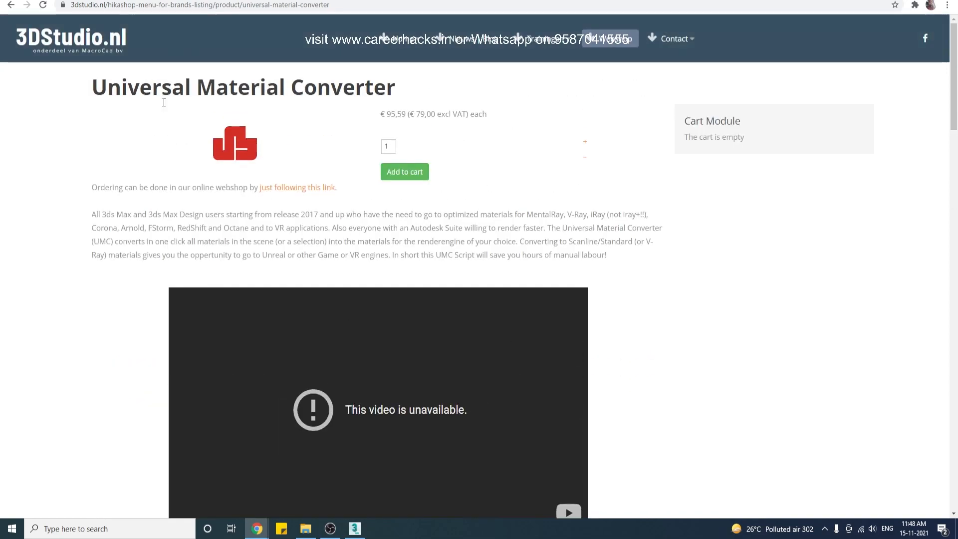
{"action": "left_click_drag", "start_coordinate": [392, 110], "coordinate": [476, 114]}
{"action": "scroll", "coordinate": [477, 196], "scroll_direction": "down", "scroll_amount": 10}
{"action": "scroll", "coordinate": [447, 301], "scroll_direction": "down", "scroll_amount": 14}
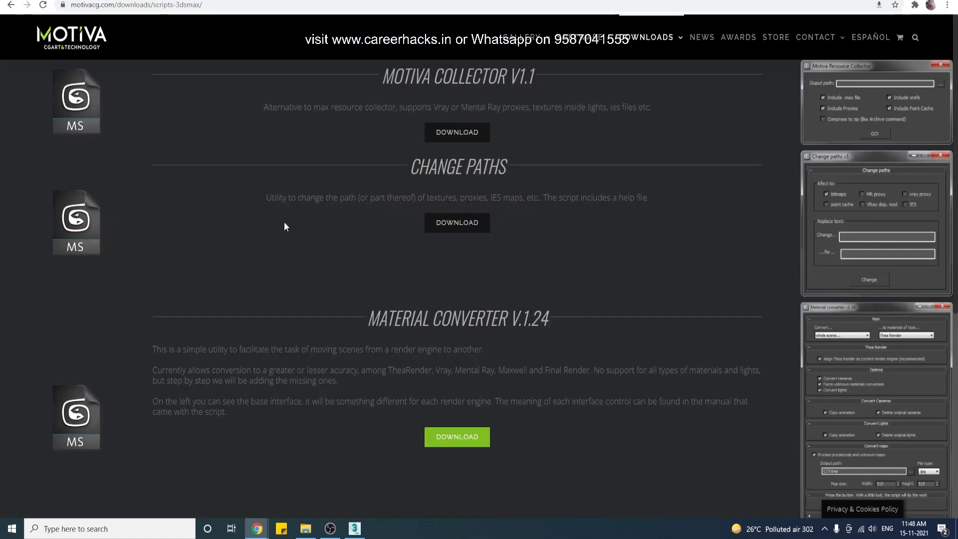
Return to the Motiva scripts page and try to download the Change Paths script.
{"action": "left_click", "coordinate": [466, 224]}
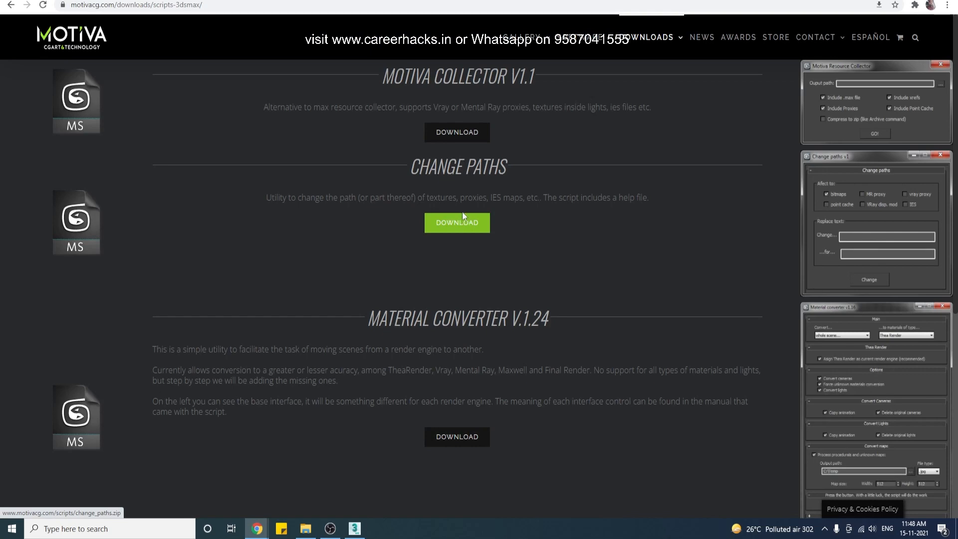
{"action": "scroll", "coordinate": [554, 292], "scroll_direction": "down", "scroll_amount": 4}
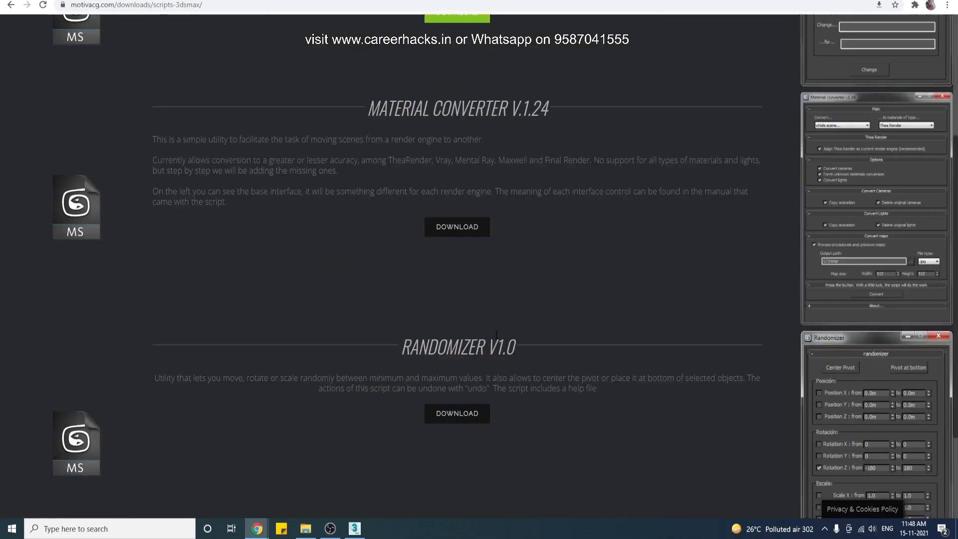
{"action": "scroll", "coordinate": [514, 352], "scroll_direction": "down", "scroll_amount": 1}
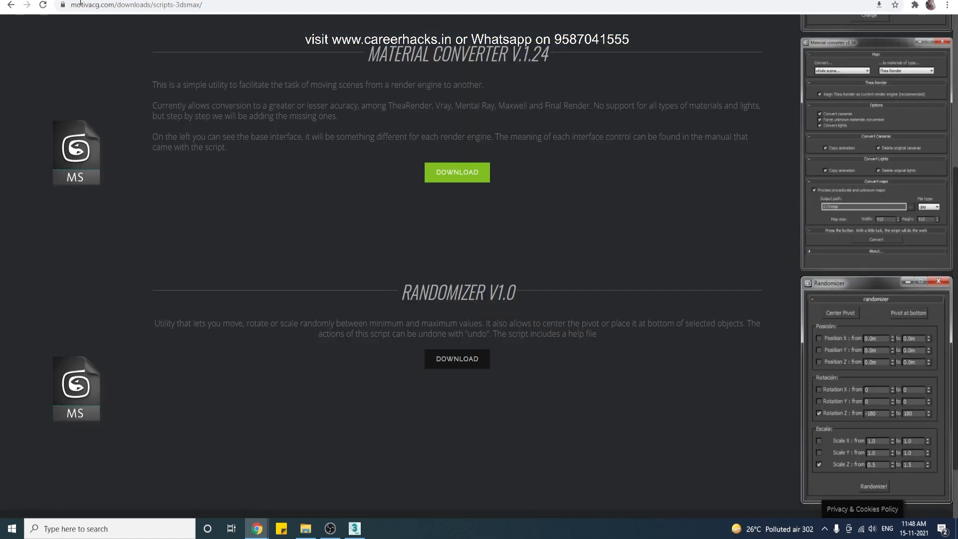
Go back to page 2 of the ScriptSpot search results and open the MultyConvertor result in a new tab.
{"action": "left_click", "coordinate": [10, 5]}
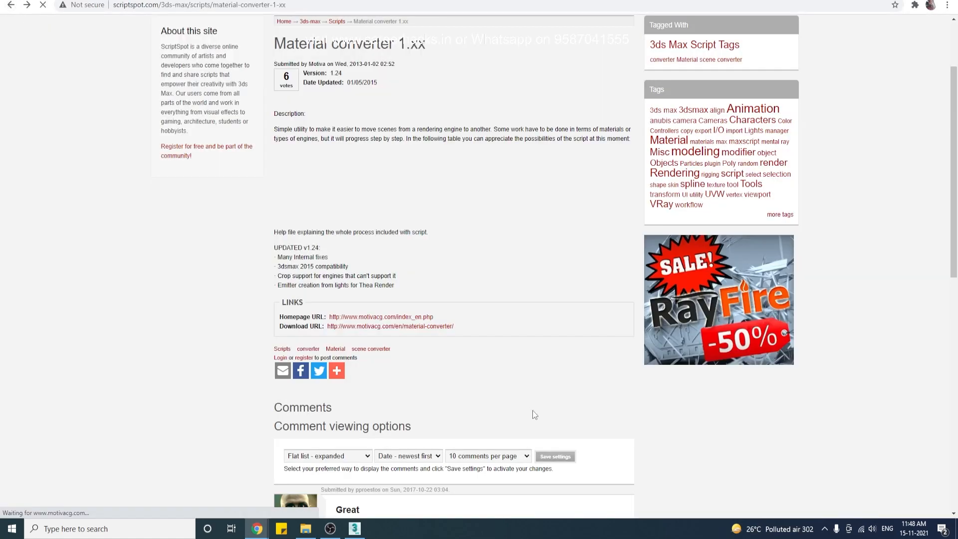
{"action": "scroll", "coordinate": [532, 411], "scroll_direction": "down", "scroll_amount": 1}
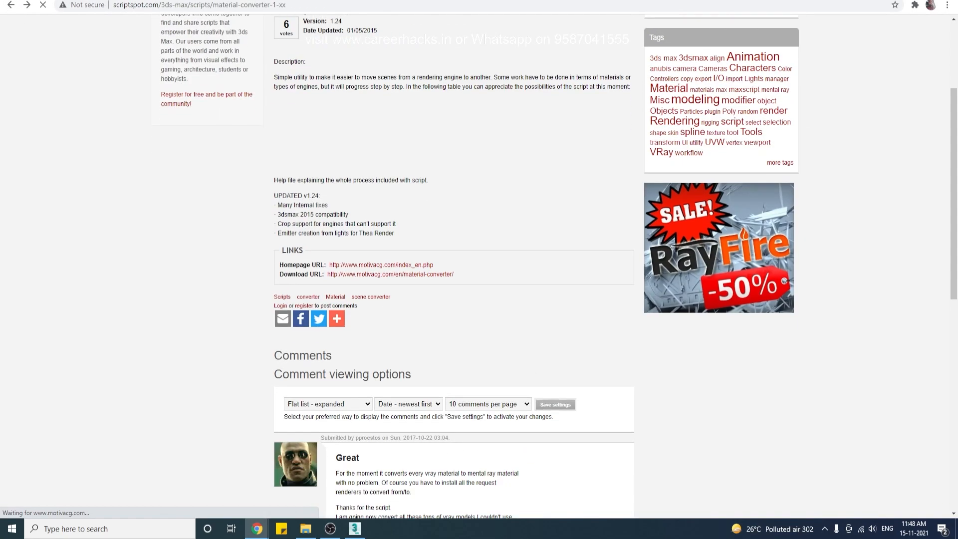
{"action": "scroll", "coordinate": [391, 247], "scroll_direction": "up", "scroll_amount": 3}
{"action": "left_click", "coordinate": [7, 6]}
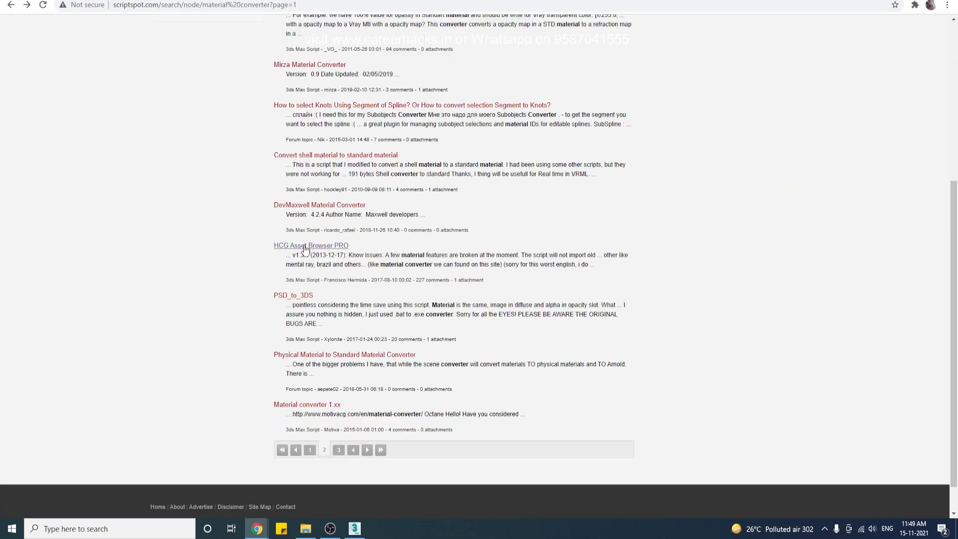
{"action": "scroll", "coordinate": [306, 248], "scroll_direction": "up", "scroll_amount": 1}
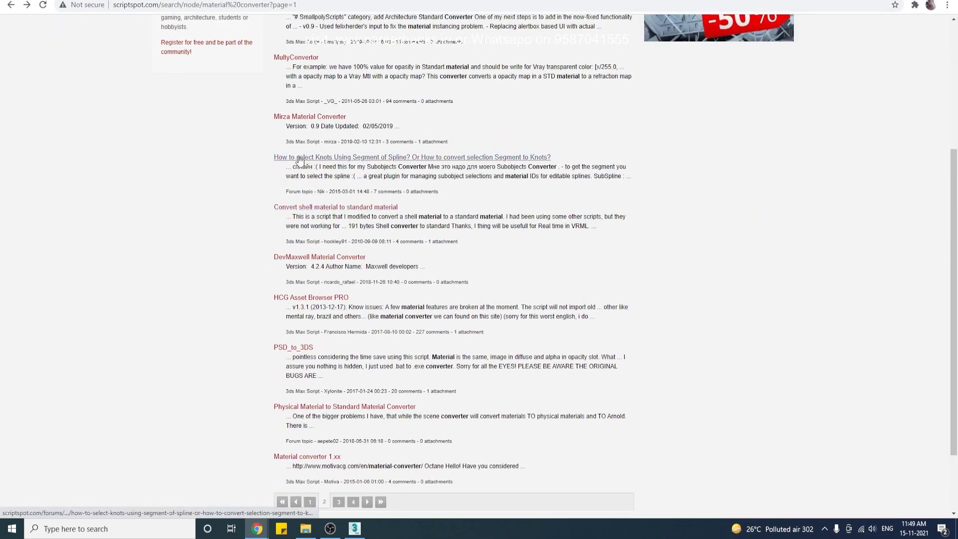
{"action": "scroll", "coordinate": [329, 121], "scroll_direction": "up", "scroll_amount": 1}
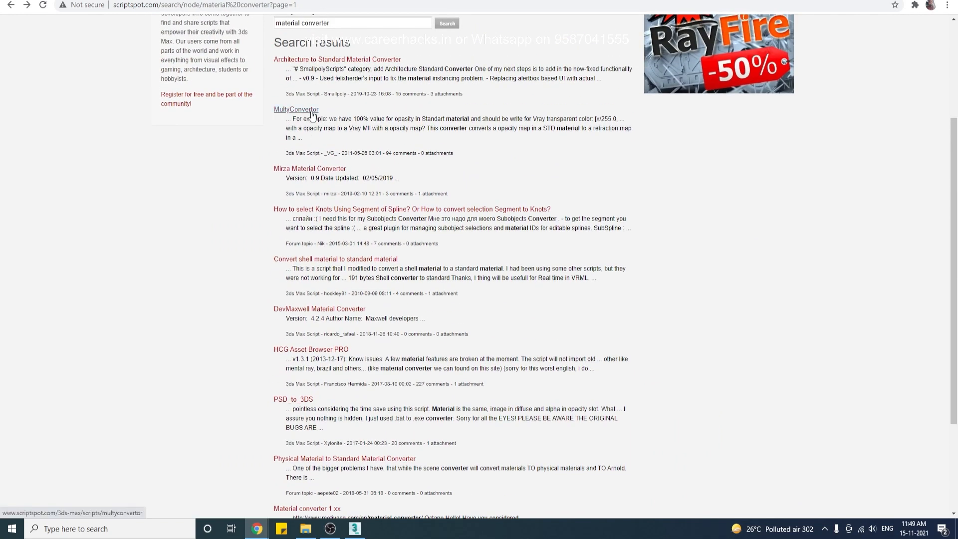
{"action": "right_click", "coordinate": [310, 112]}
{"action": "left_click", "coordinate": [314, 109]}
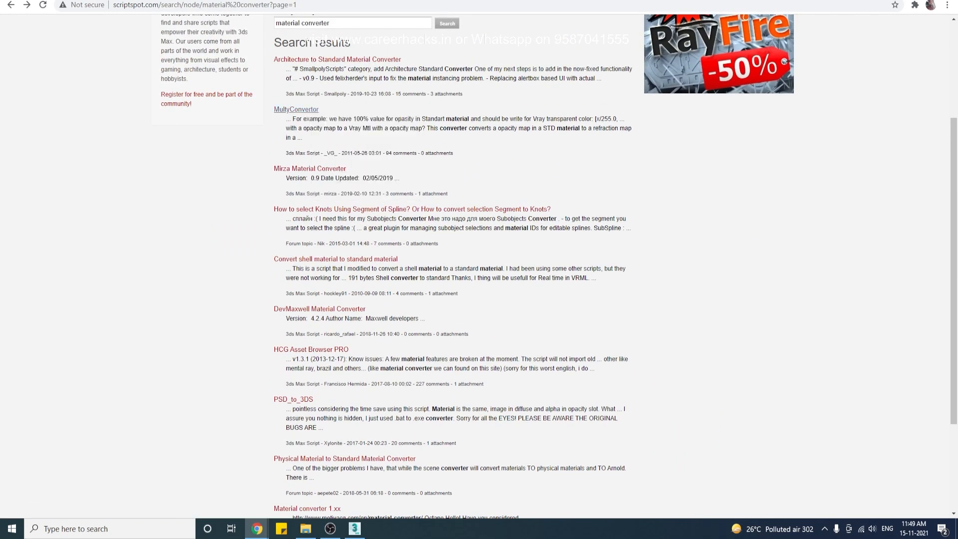
Download MultyConverter.rar from the download URL on the MultyConvertor script page.
{"action": "scroll", "coordinate": [356, 304], "scroll_direction": "down", "scroll_amount": 6}
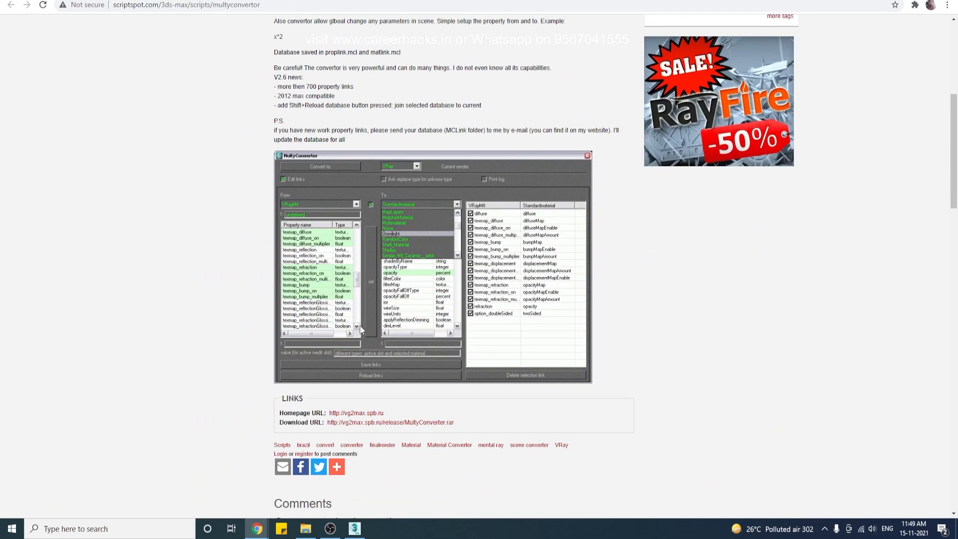
{"action": "right_click", "coordinate": [415, 422]}
{"action": "left_click", "coordinate": [433, 432]}
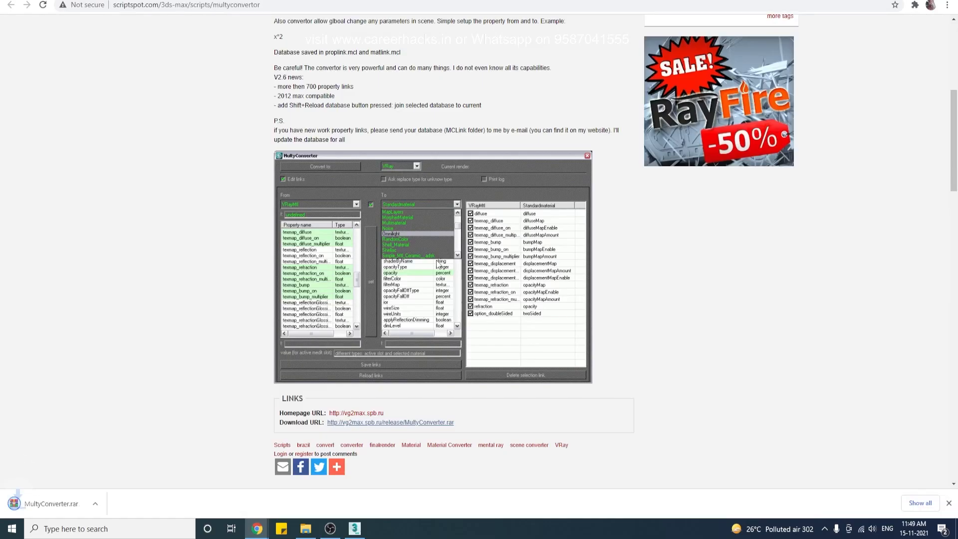
Go back to the ScriptSpot search results and search for "corona to vray mateerial converter".
{"action": "key", "text": "alt+Left"}
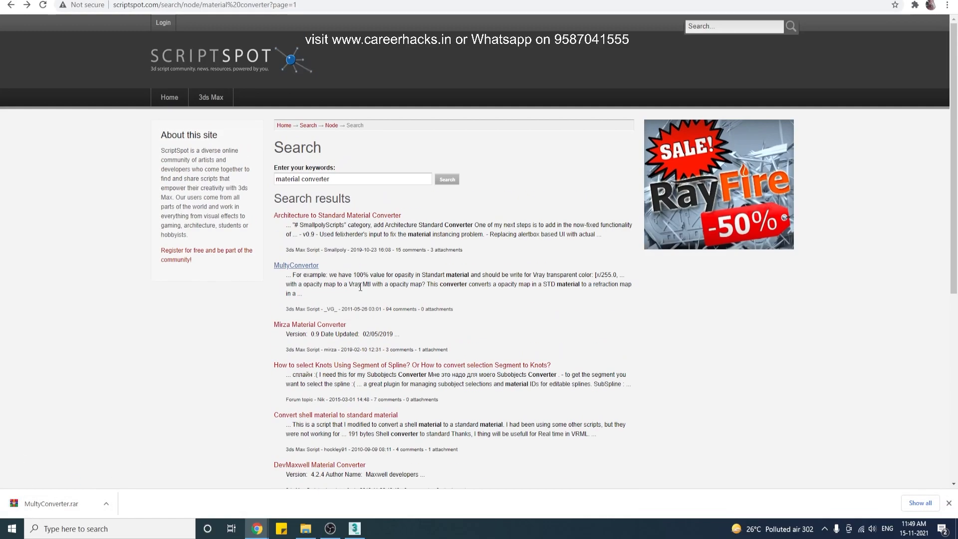
{"action": "left_click_drag", "start_coordinate": [364, 180], "coordinate": [217, 169]}
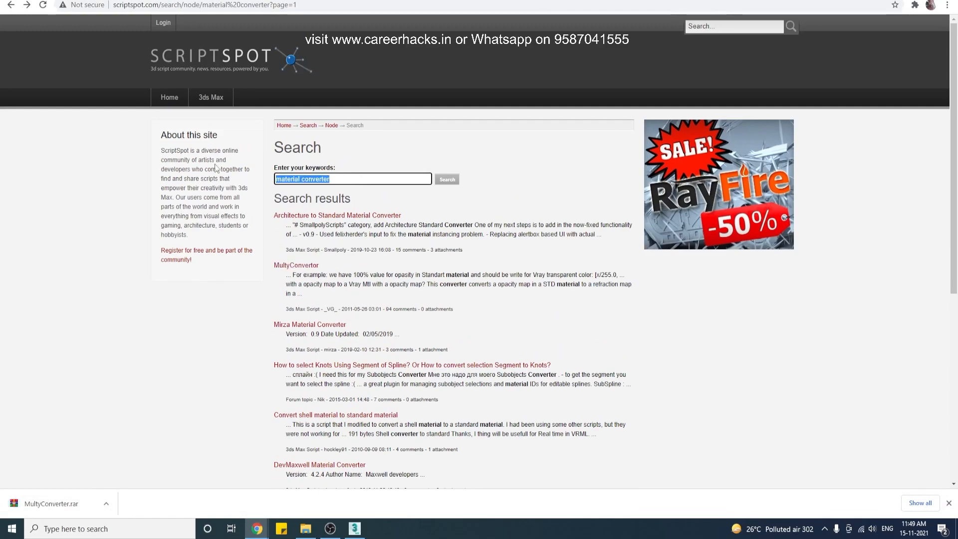
{"action": "type", "text": "corona to "}
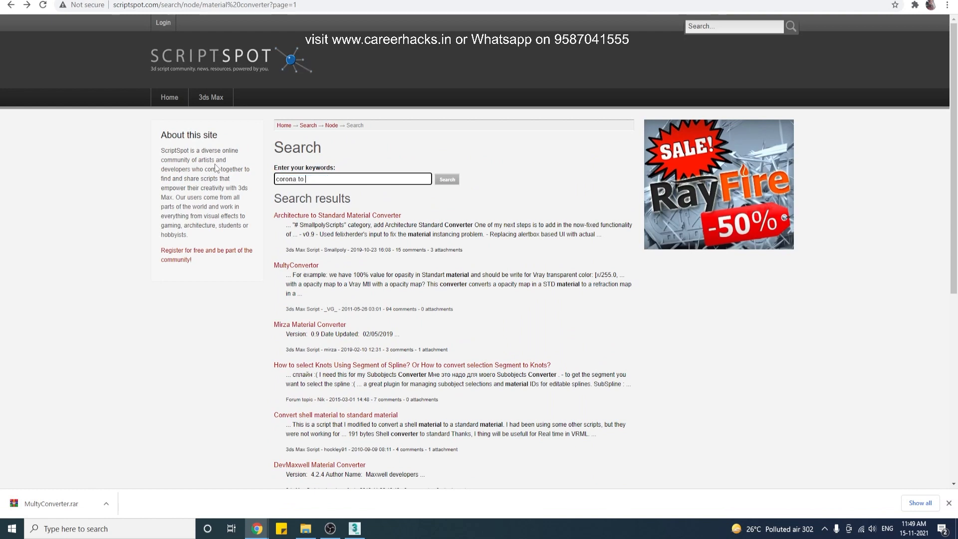
{"action": "type", "text": "vray mateeri"}
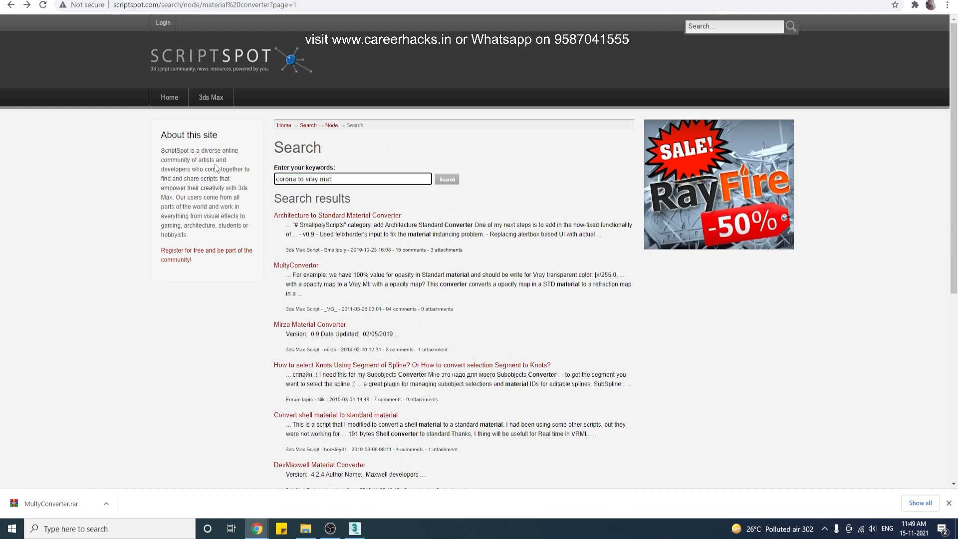
{"action": "type", "text": "al converter"}
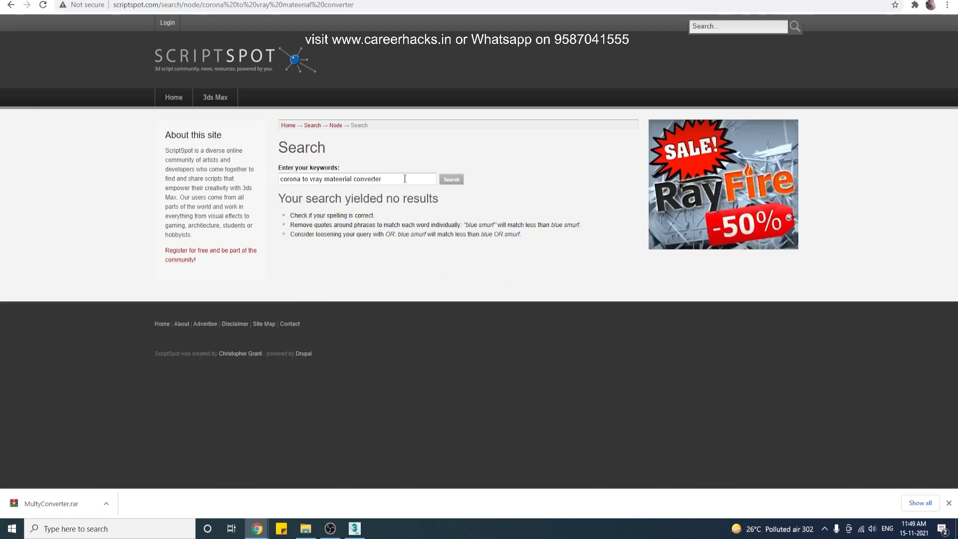
Open Google and search for the same phrase, "corona to vray mateerial converter".
{"action": "left_click_drag", "start_coordinate": [404, 178], "coordinate": [226, 170]}
{"action": "key", "text": "ctrl+j"}
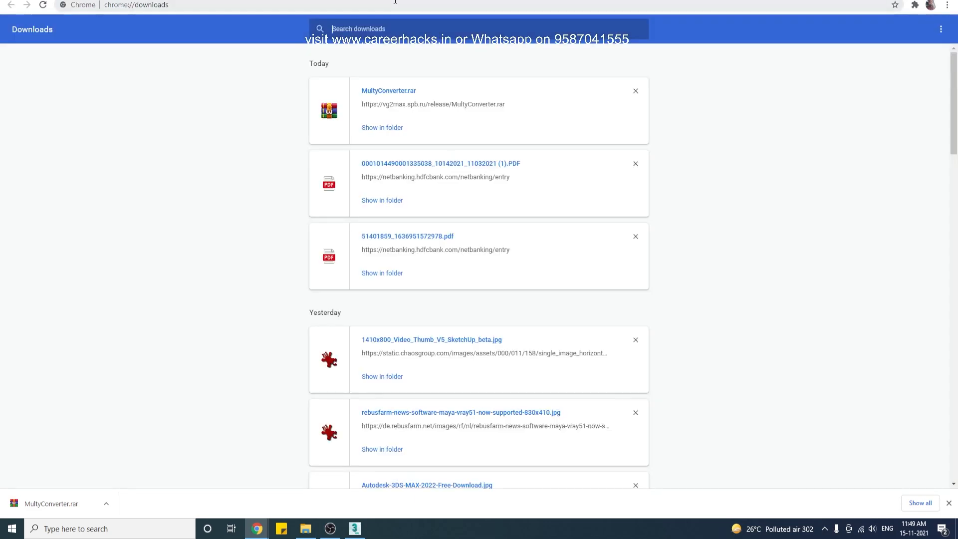
{"action": "left_click", "coordinate": [395, 2]}
{"action": "type", "text": "google"}
{"action": "key", "text": "Return"}
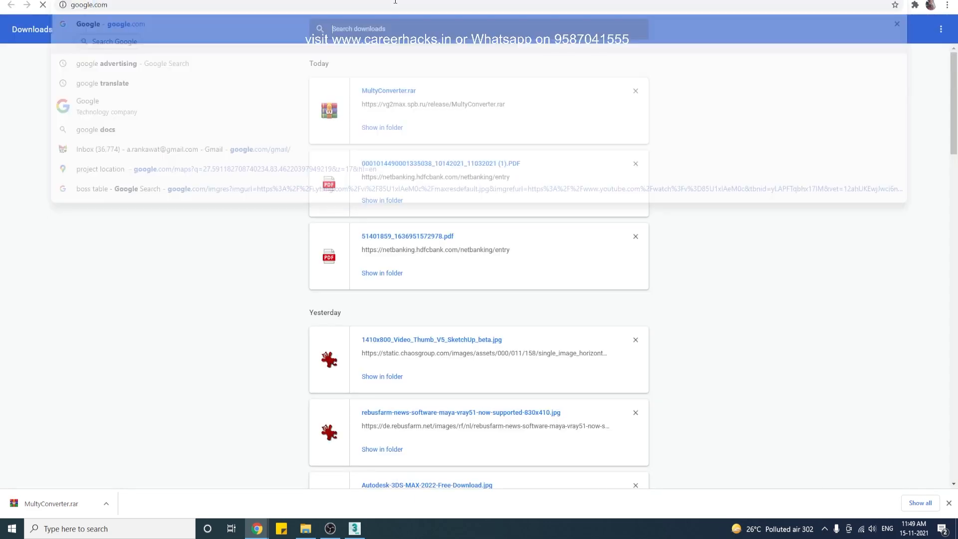
{"action": "type", "text": "corona to vray mateerial converter"}
{"action": "key", "text": "Return"}
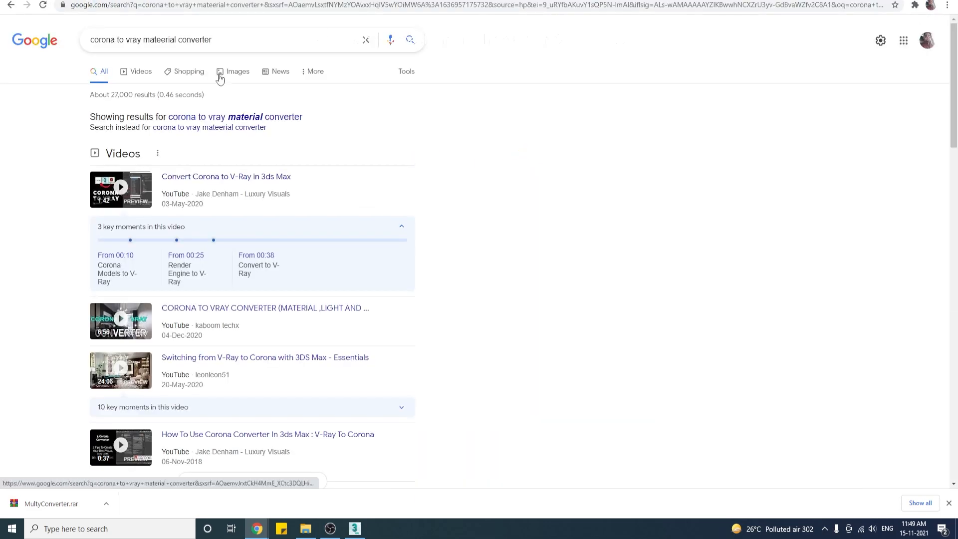
Accept Google's corrected spelling, copy the phrase, and search ScriptSpot for "corona to vray material converter".
{"action": "left_click", "coordinate": [273, 118]}
{"action": "left_click_drag", "start_coordinate": [271, 45], "coordinate": [28, 40]}
{"action": "key", "text": "ctrl+c"}
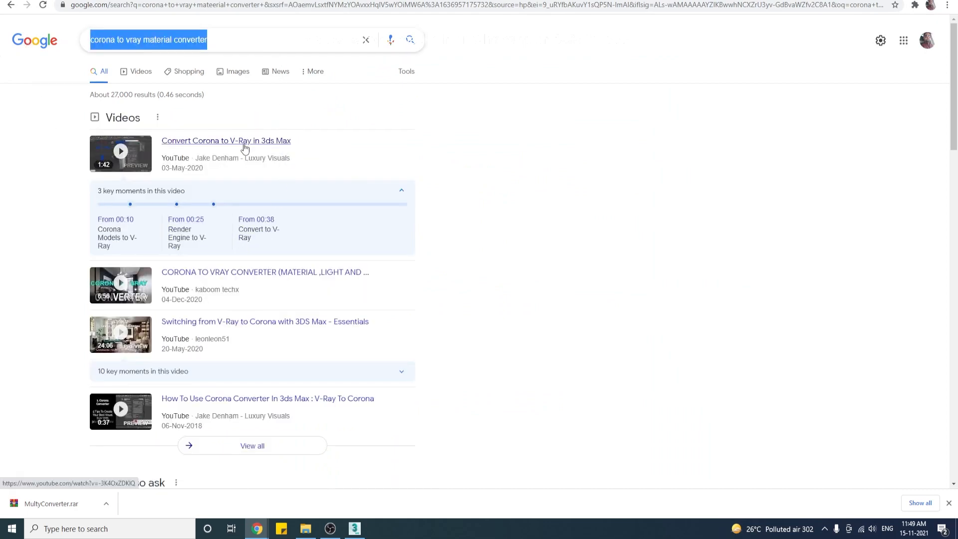
{"action": "left_click", "coordinate": [239, 1]}
{"action": "key", "text": "ctrl+v"}
{"action": "key", "text": "Return"}
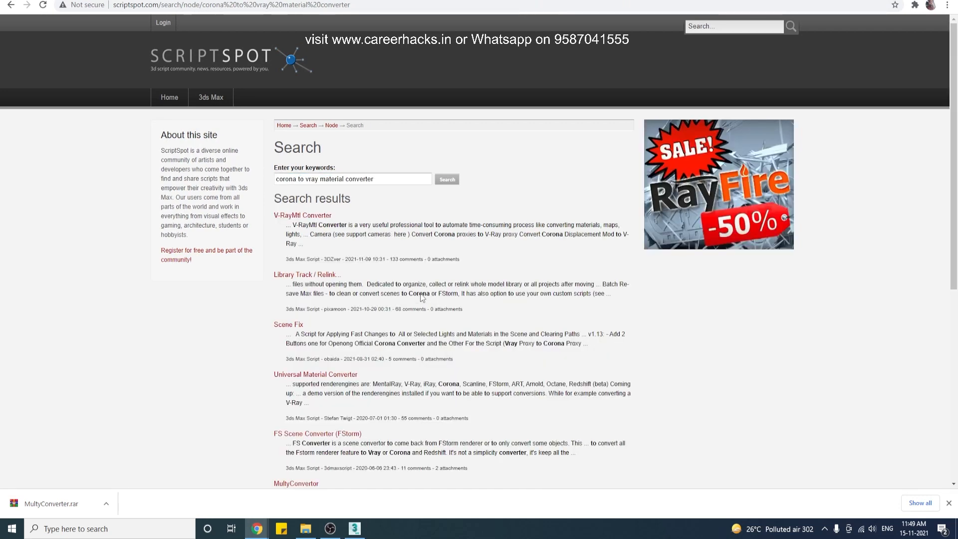
Open the V-RayMtl Converter result in a new tab, review its script page, and follow its download URL.
{"action": "right_click", "coordinate": [308, 221]}
{"action": "left_click", "coordinate": [327, 224]}
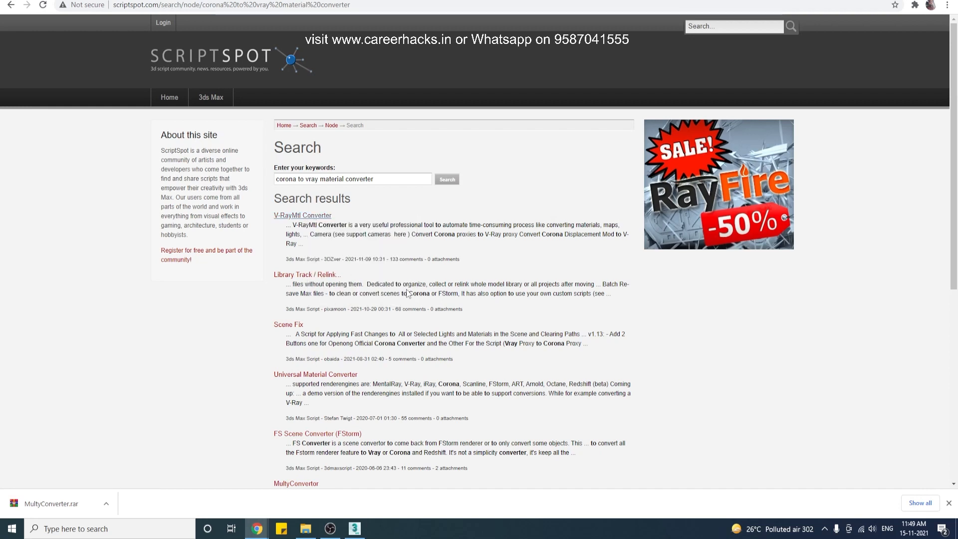
{"action": "key", "text": "ctrl+Tab"}
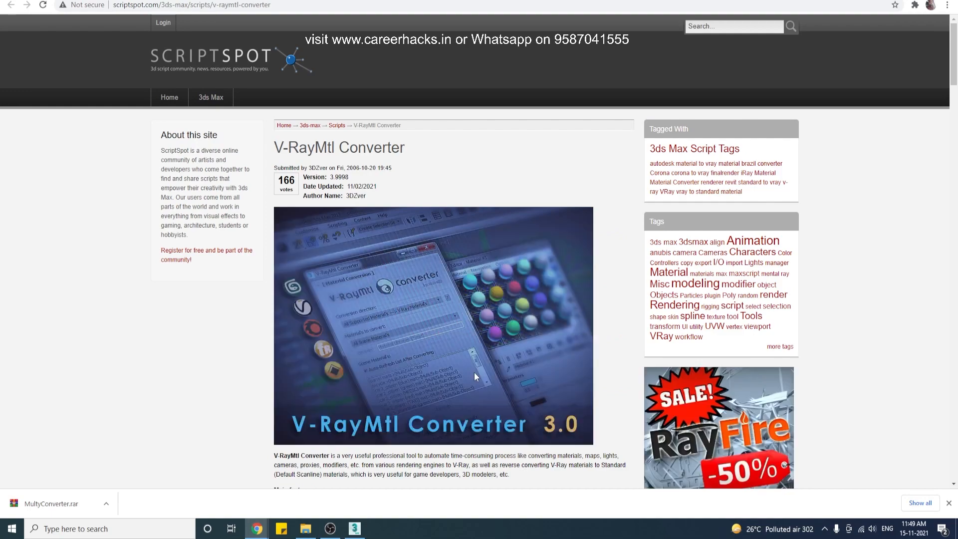
{"action": "scroll", "coordinate": [474, 372], "scroll_direction": "down", "scroll_amount": 15}
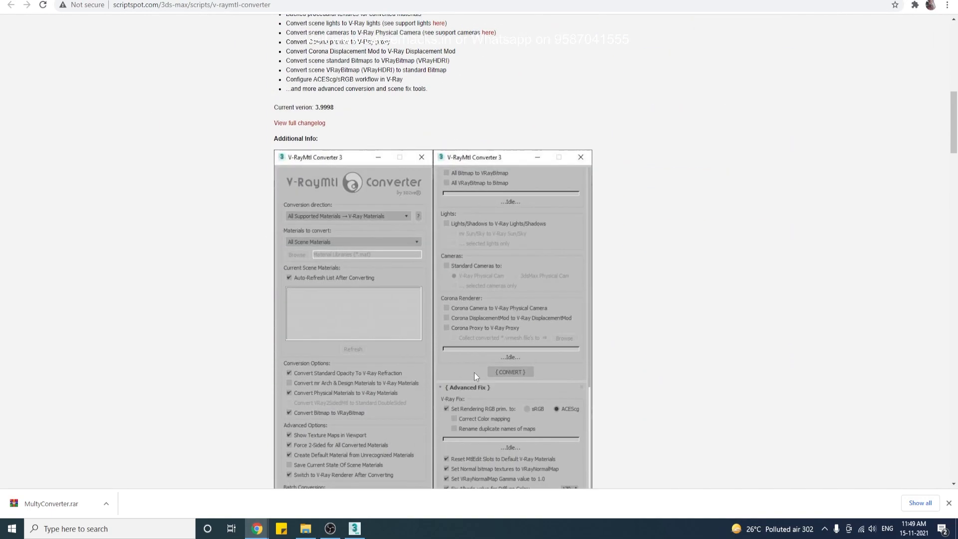
{"action": "scroll", "coordinate": [474, 372], "scroll_direction": "down", "scroll_amount": 10}
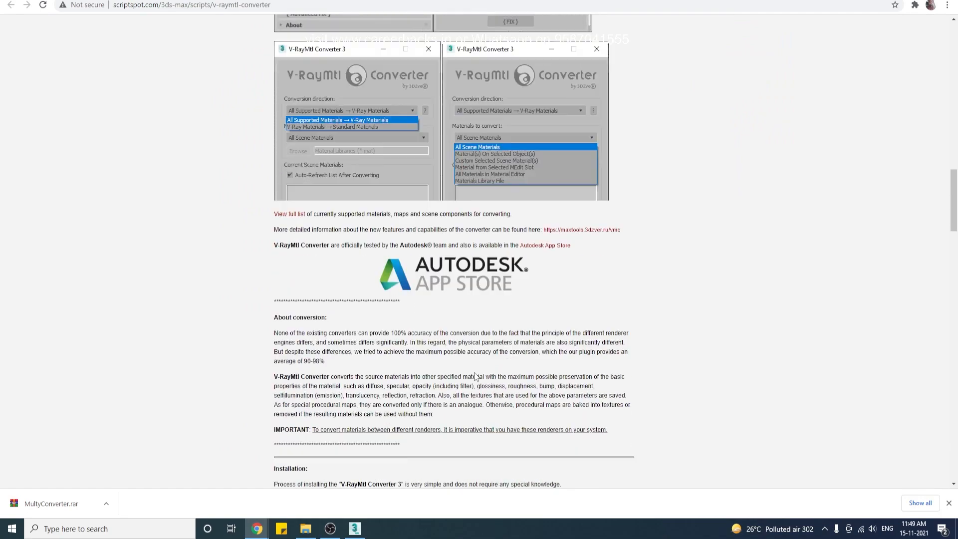
{"action": "scroll", "coordinate": [474, 375], "scroll_direction": "down", "scroll_amount": 15}
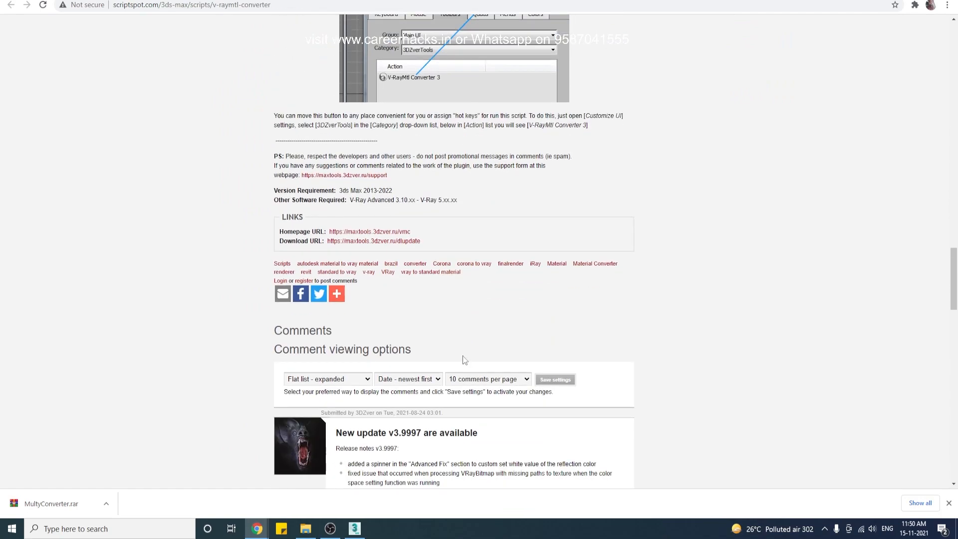
{"action": "left_click", "coordinate": [393, 241]}
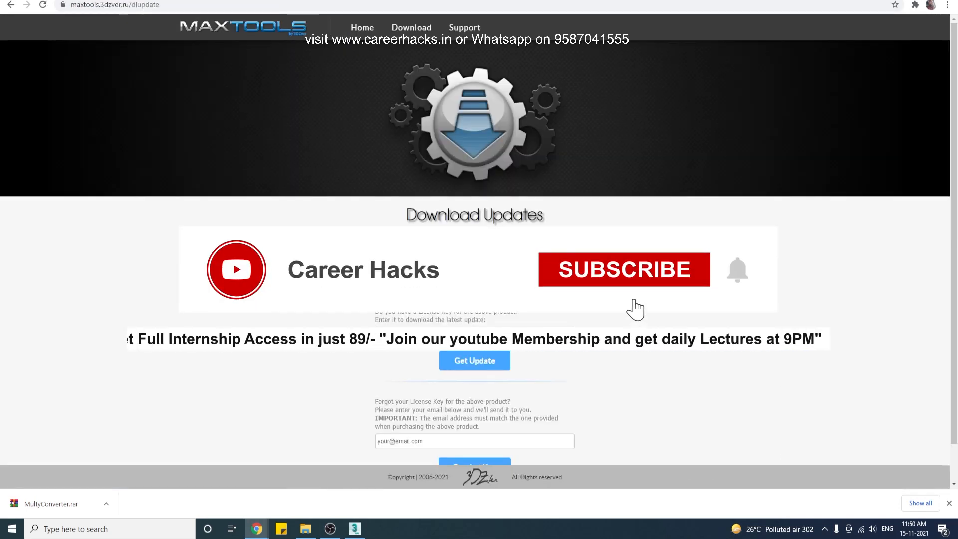
Try to get the V-RayMtl Converter 3.9998 update without a license key, and reload the Maxtools download page.
{"action": "scroll", "coordinate": [474, 300], "scroll_direction": "down", "scroll_amount": 1}
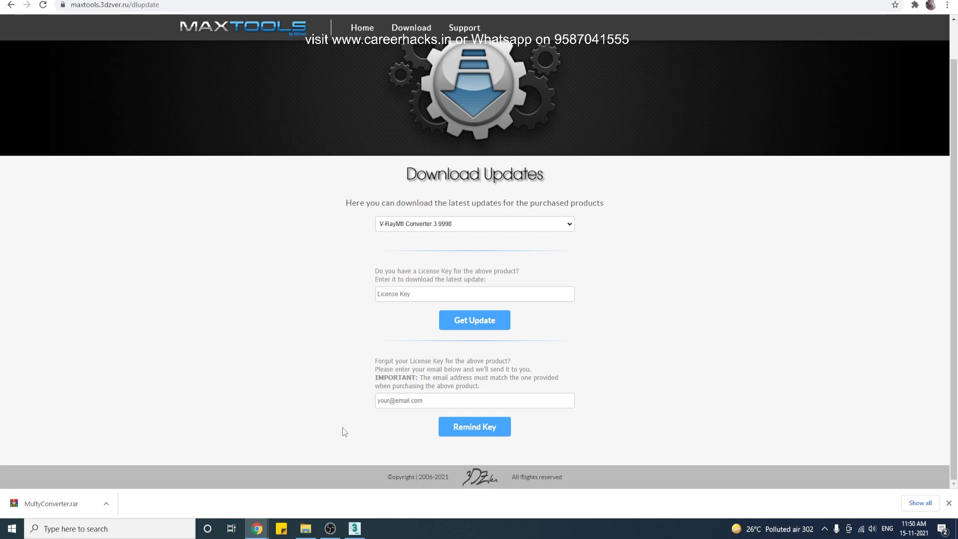
{"action": "left_click", "coordinate": [487, 315]}
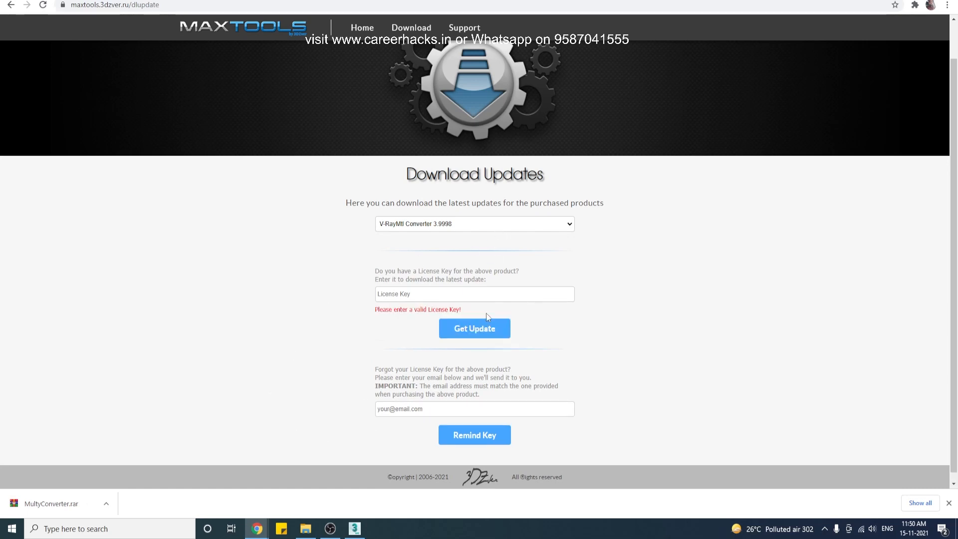
{"action": "left_click", "coordinate": [488, 226]}
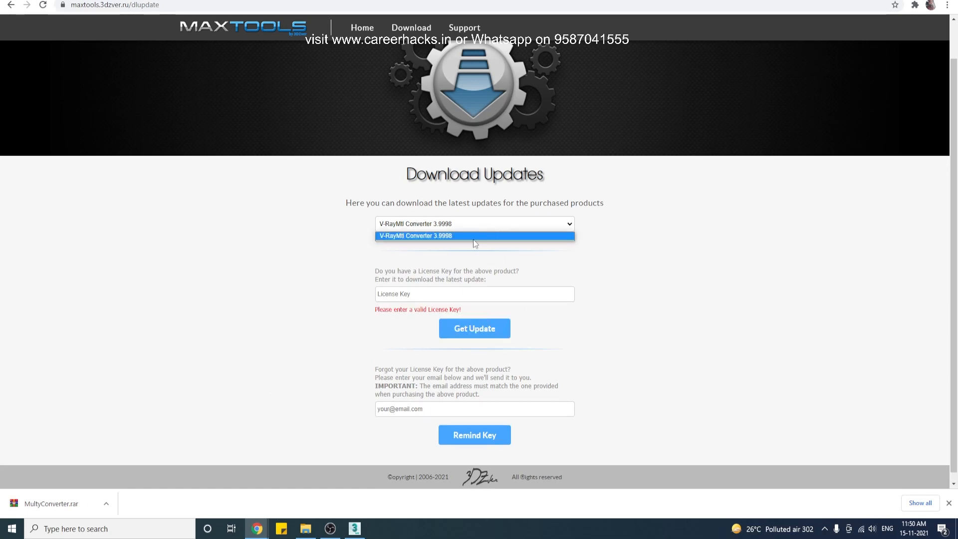
{"action": "left_click", "coordinate": [473, 237]}
{"action": "left_click", "coordinate": [411, 28]}
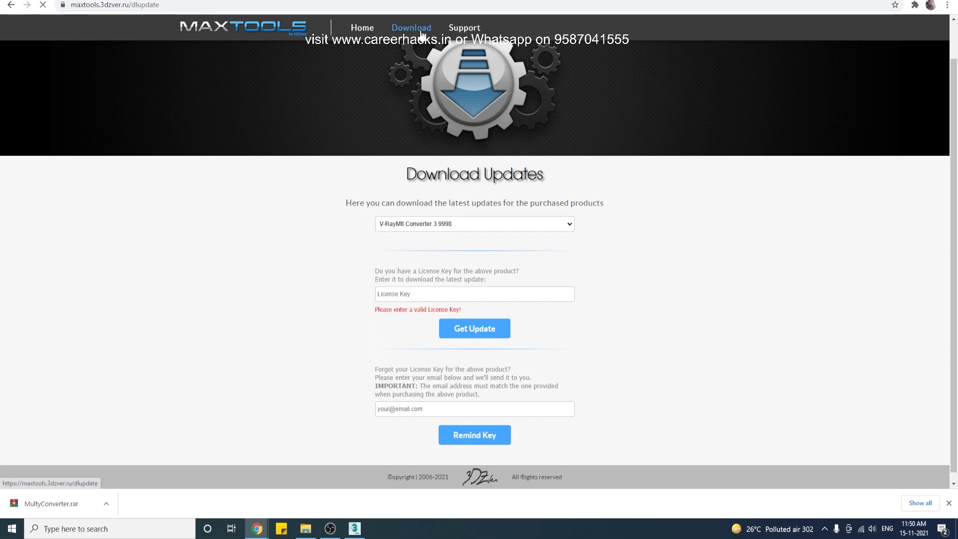
{"action": "scroll", "coordinate": [548, 290], "scroll_direction": "down", "scroll_amount": 1}
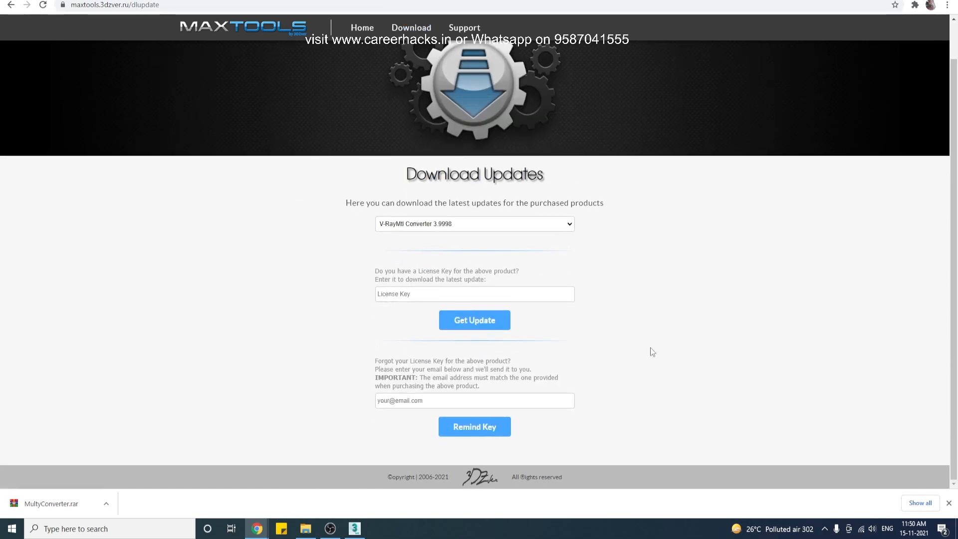
Try to request a license key reminder without an e-mail address, keeping V-RayMtl Converter 3.9998 as the product.
{"action": "left_click", "coordinate": [414, 295]}
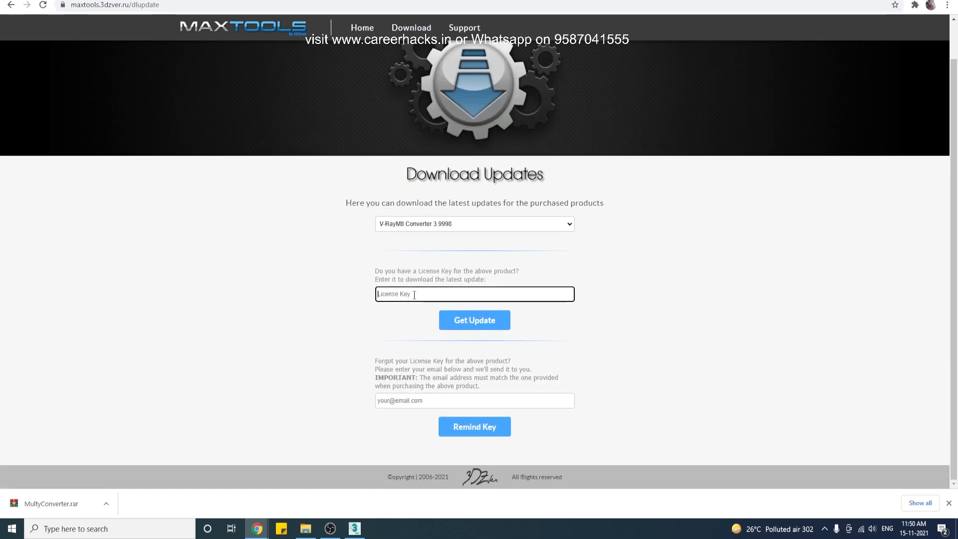
{"action": "left_click", "coordinate": [450, 428]}
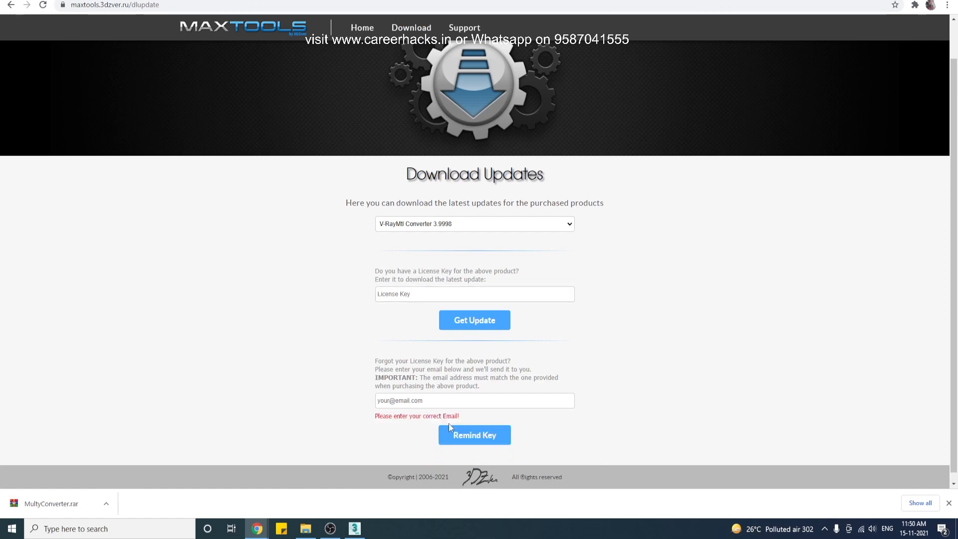
{"action": "left_click", "coordinate": [469, 225]}
{"action": "left_click", "coordinate": [469, 235]}
Return to the ScriptSpot search results, look through the listed converters, and open Universal Material Converter.
{"action": "key", "text": "ctrl+Tab"}
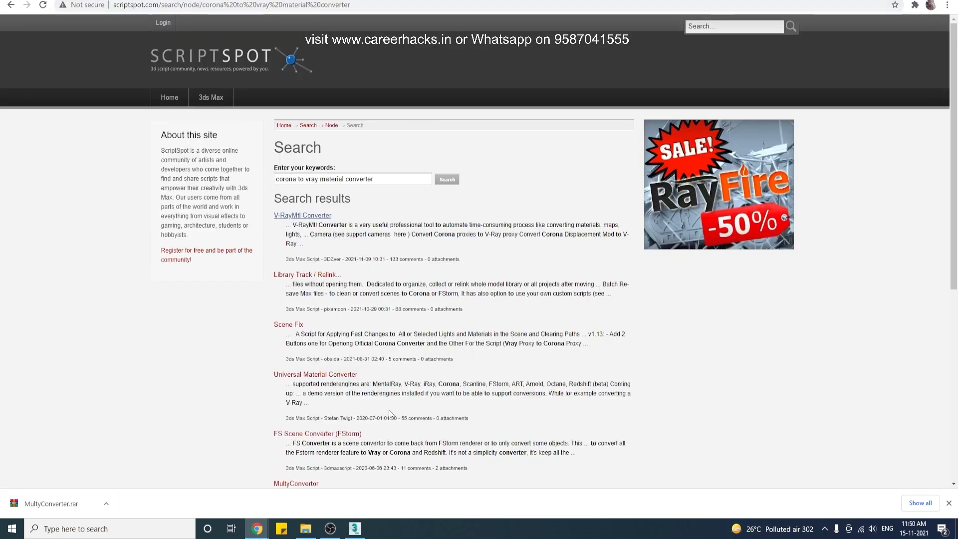
{"action": "scroll", "coordinate": [389, 410], "scroll_direction": "down", "scroll_amount": 5}
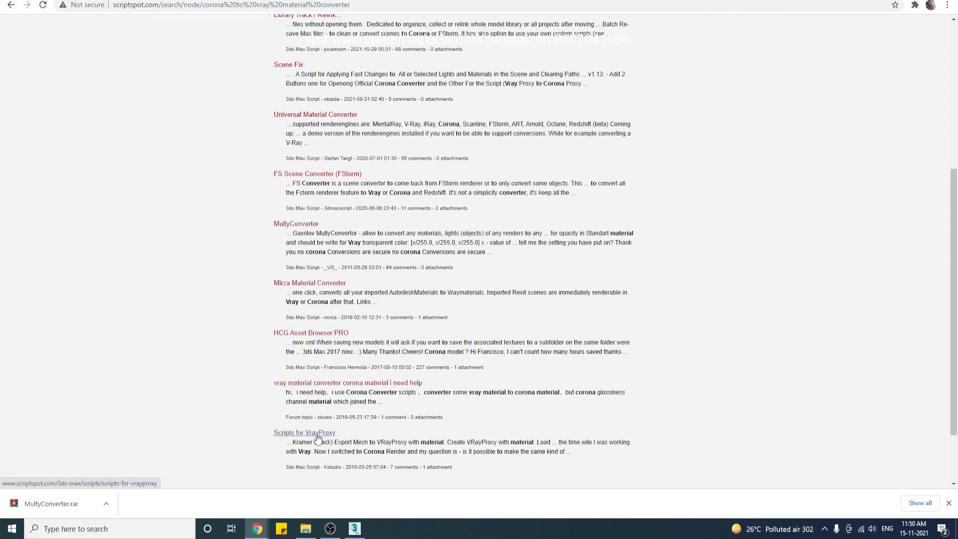
{"action": "scroll", "coordinate": [317, 438], "scroll_direction": "down", "scroll_amount": 2}
{"action": "scroll", "coordinate": [306, 375], "scroll_direction": "up", "scroll_amount": 7}
{"action": "scroll", "coordinate": [306, 372], "scroll_direction": "down", "scroll_amount": 1}
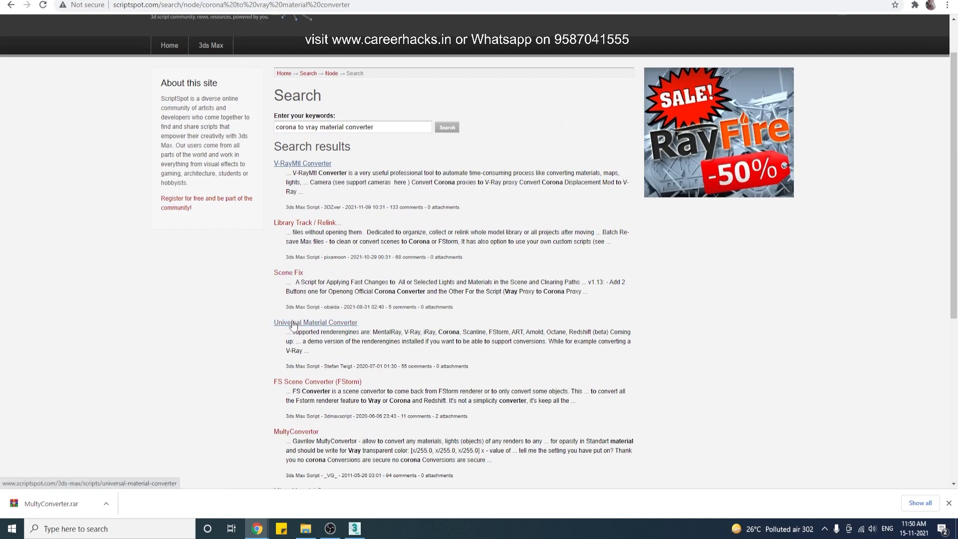
{"action": "left_click", "coordinate": [308, 324]}
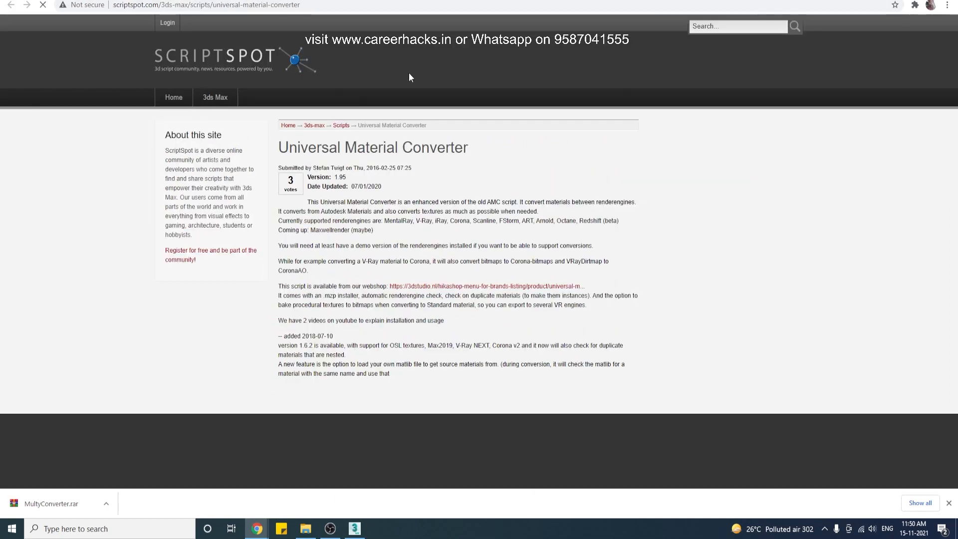
Follow the Universal Material Converter's download URL and look through its 3DStudio.nl product page for a download.
{"action": "scroll", "coordinate": [435, 357], "scroll_direction": "down", "scroll_amount": 5}
{"action": "scroll", "coordinate": [435, 355], "scroll_direction": "down", "scroll_amount": 10}
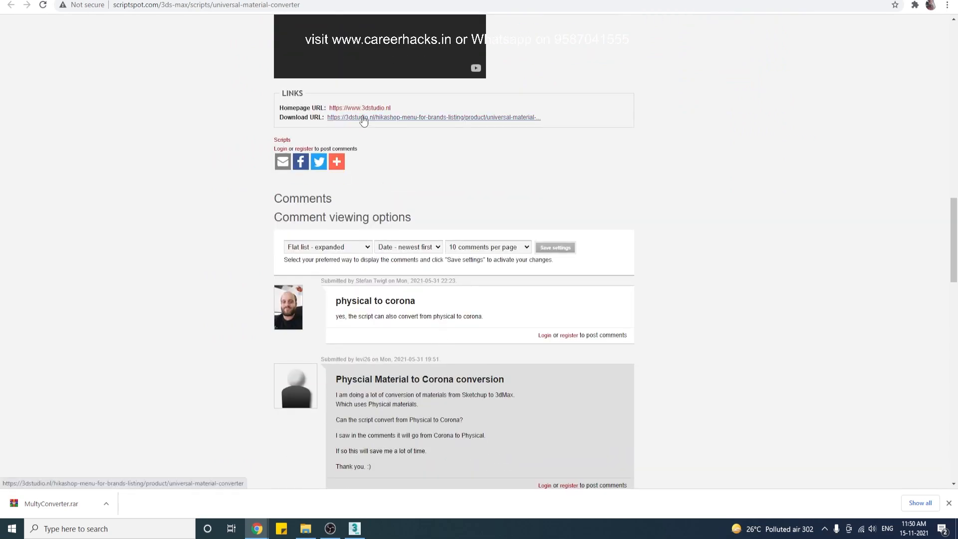
{"action": "left_click", "coordinate": [367, 118]}
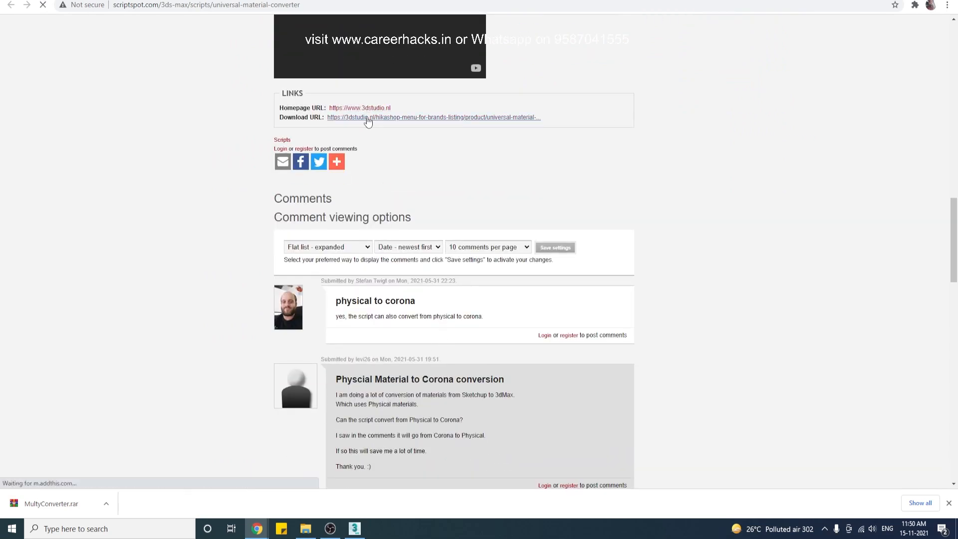
{"action": "scroll", "coordinate": [465, 278], "scroll_direction": "down", "scroll_amount": 5}
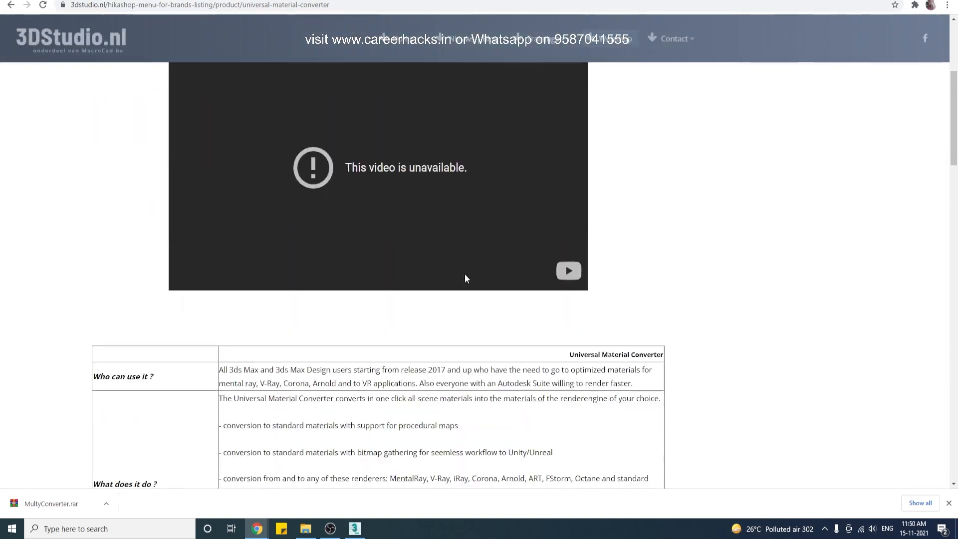
{"action": "scroll", "coordinate": [465, 274], "scroll_direction": "down", "scroll_amount": 20}
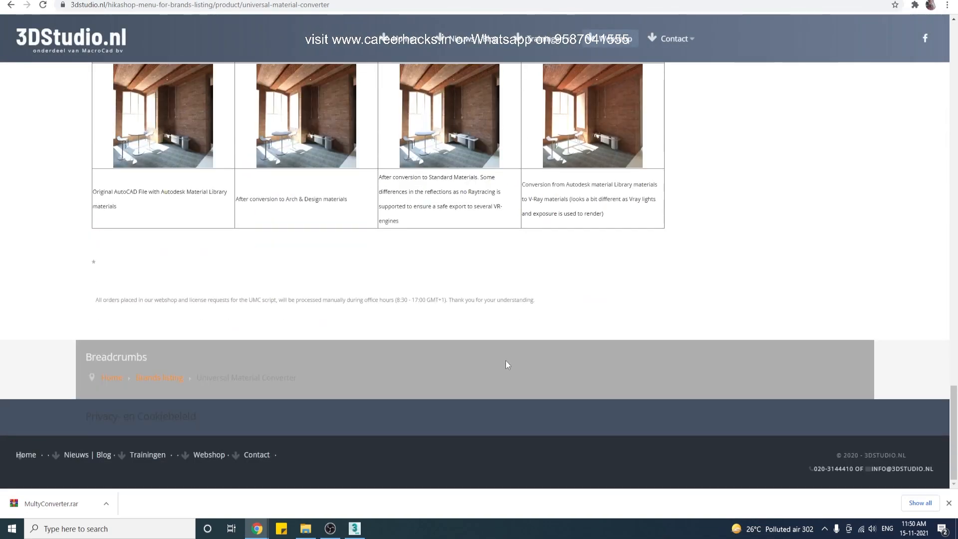
Return to the MultyConvertor script page and review its description, download link and user comments.
{"action": "key", "text": "ctrl+shift+Tab"}
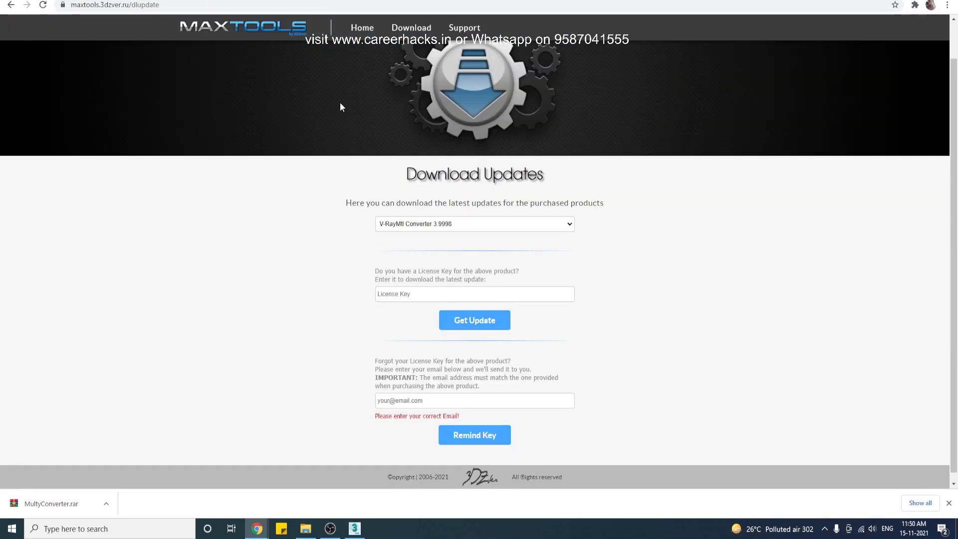
{"action": "key", "text": "ctrl+shift+Tab"}
{"action": "key", "text": "ctrl+shift+Tab"}
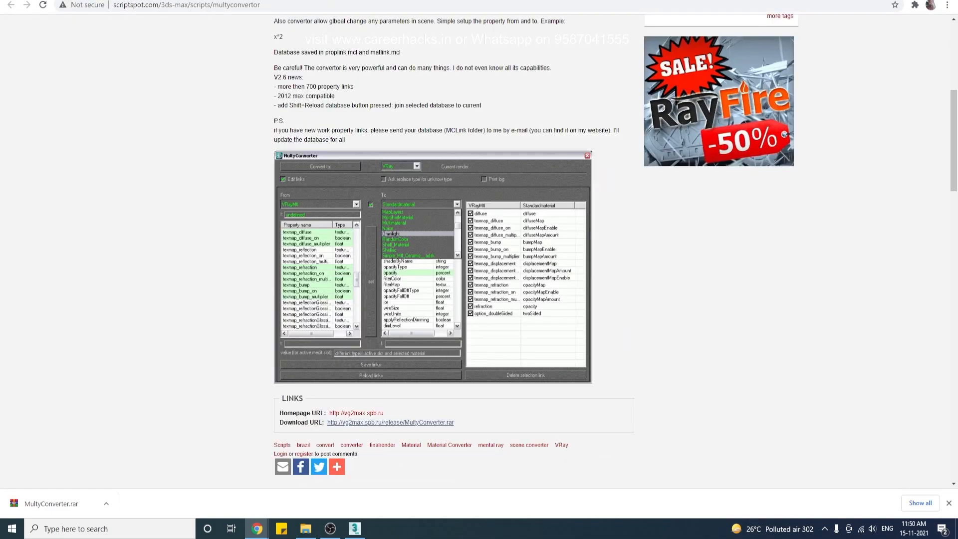
{"action": "scroll", "coordinate": [461, 386], "scroll_direction": "up", "scroll_amount": 7}
{"action": "scroll", "coordinate": [463, 379], "scroll_direction": "down", "scroll_amount": 8}
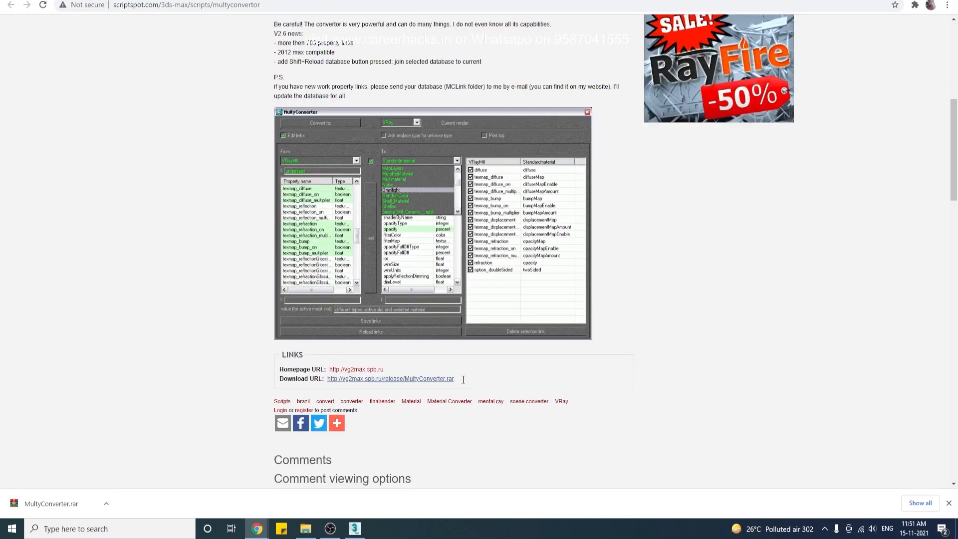
{"action": "scroll", "coordinate": [463, 379], "scroll_direction": "down", "scroll_amount": 12}
{"action": "scroll", "coordinate": [462, 384], "scroll_direction": "up", "scroll_amount": 5}
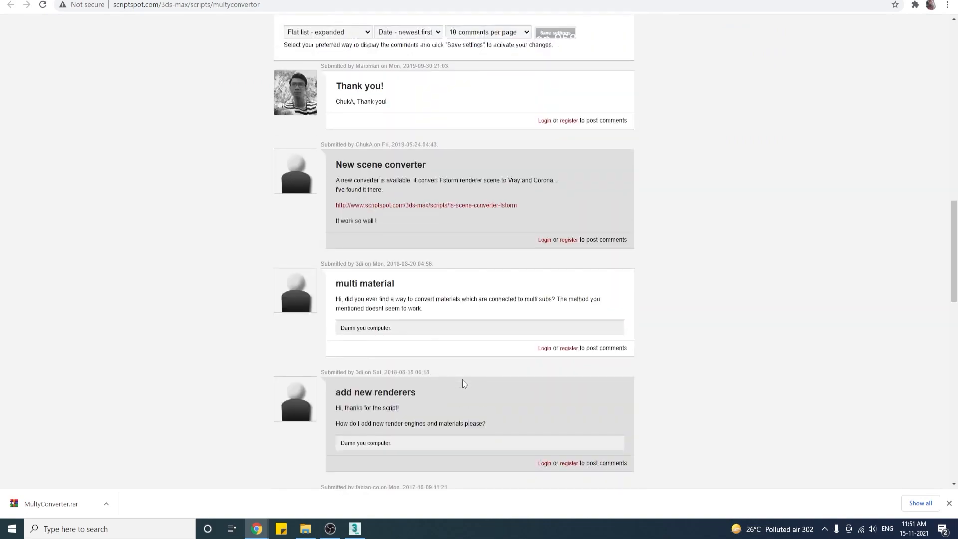
Follow the comment's link to the FS Scene Converter page and look through its changelog, videos, download links and attachments.
{"action": "left_click", "coordinate": [471, 205]}
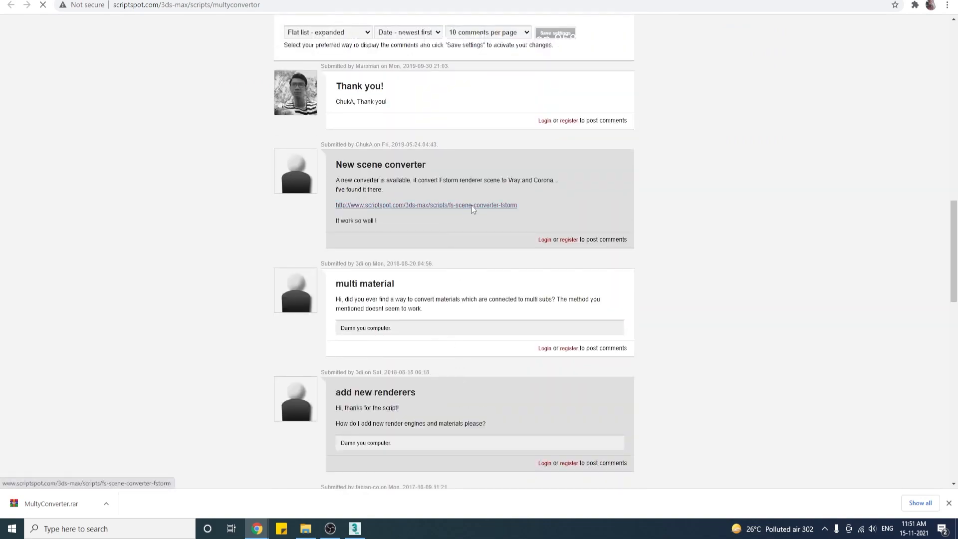
{"action": "scroll", "coordinate": [384, 301], "scroll_direction": "down", "scroll_amount": 15}
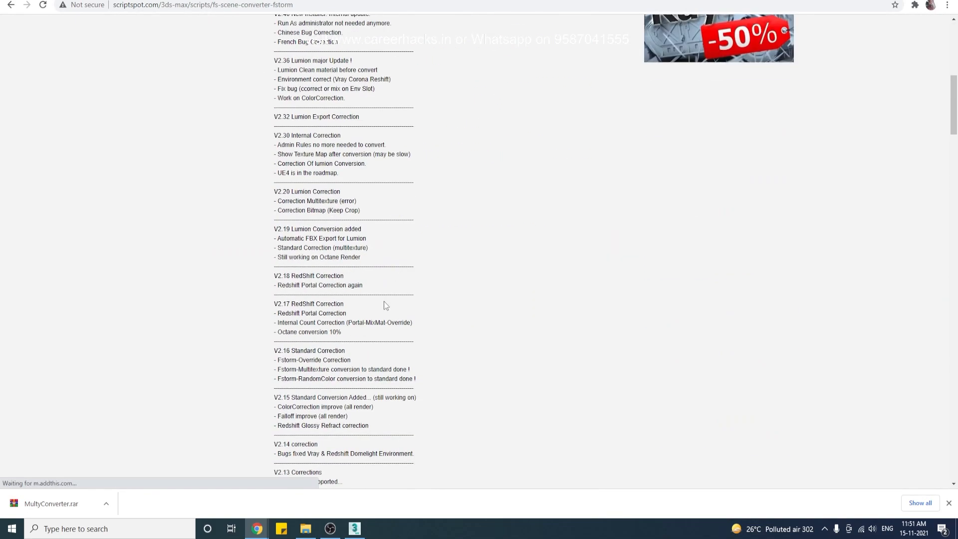
{"action": "scroll", "coordinate": [384, 301], "scroll_direction": "down", "scroll_amount": 20}
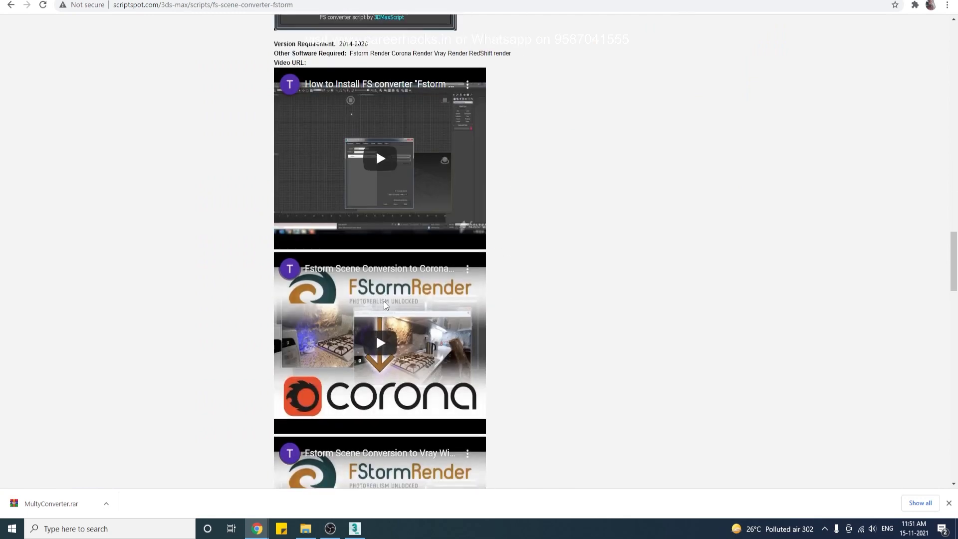
{"action": "scroll", "coordinate": [384, 301], "scroll_direction": "down", "scroll_amount": 4}
{"action": "scroll", "coordinate": [428, 167], "scroll_direction": "up", "scroll_amount": 1}
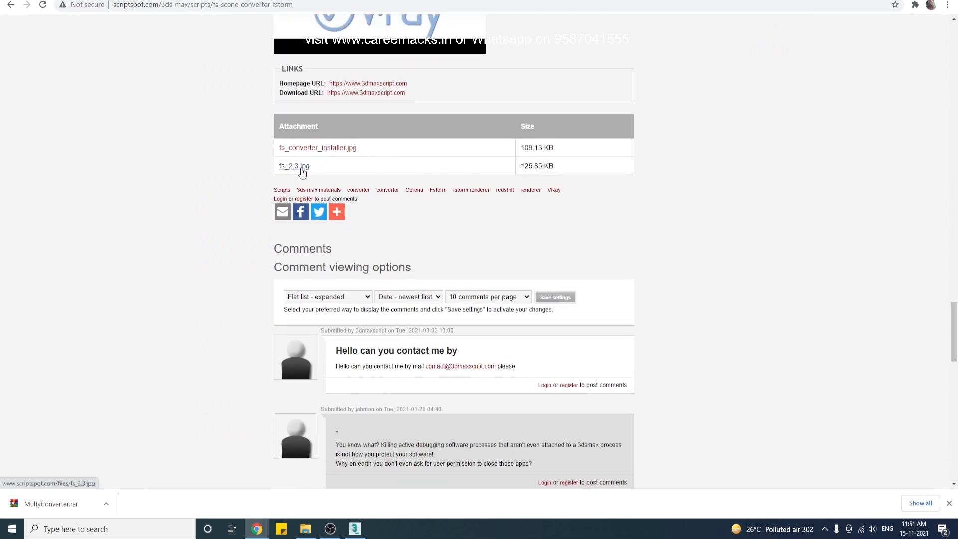
View the fs_converter_installer.jpg attachment and return to the FS Scene Converter page.
{"action": "left_click", "coordinate": [317, 150]}
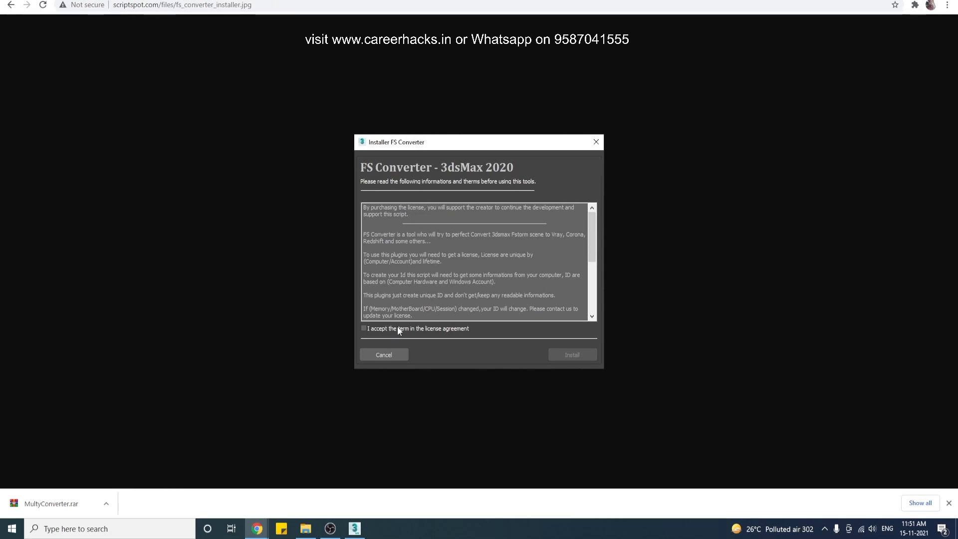
{"action": "mouse_move", "coordinate": [591, 234]}
{"action": "left_mouse_down"}
{"action": "mouse_move", "coordinate": [592, 323]}
{"action": "mouse_move", "coordinate": [592, 249]}
{"action": "left_mouse_up"}
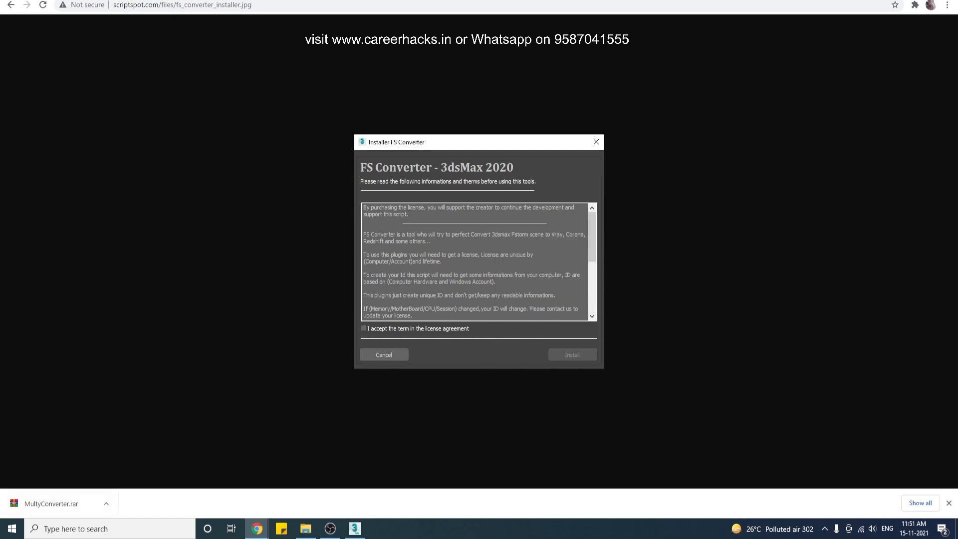
{"action": "left_click", "coordinate": [10, 5]}
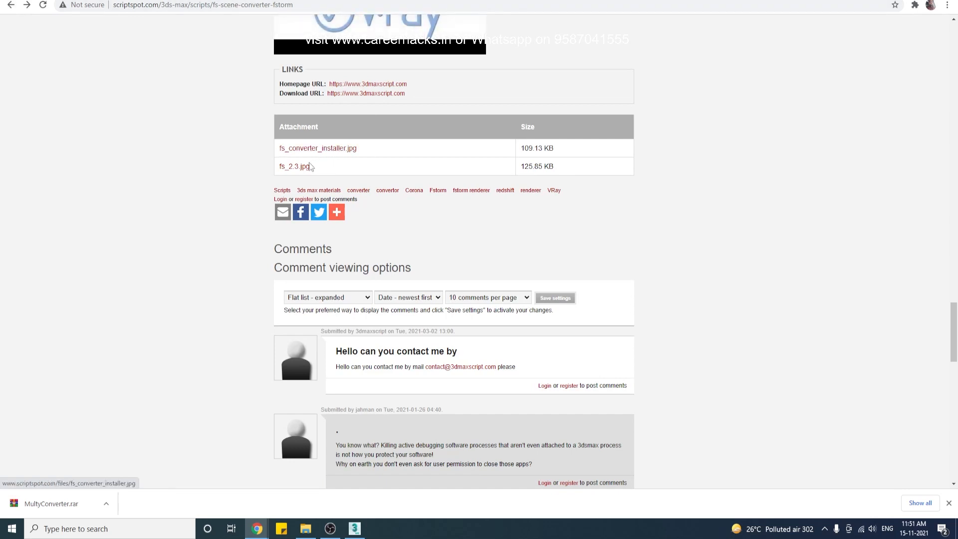
Follow the download URL to 3dmaxscript.com, download the FS Converter installer and show FSInstaller.mse in its folder.
{"action": "left_click", "coordinate": [365, 94]}
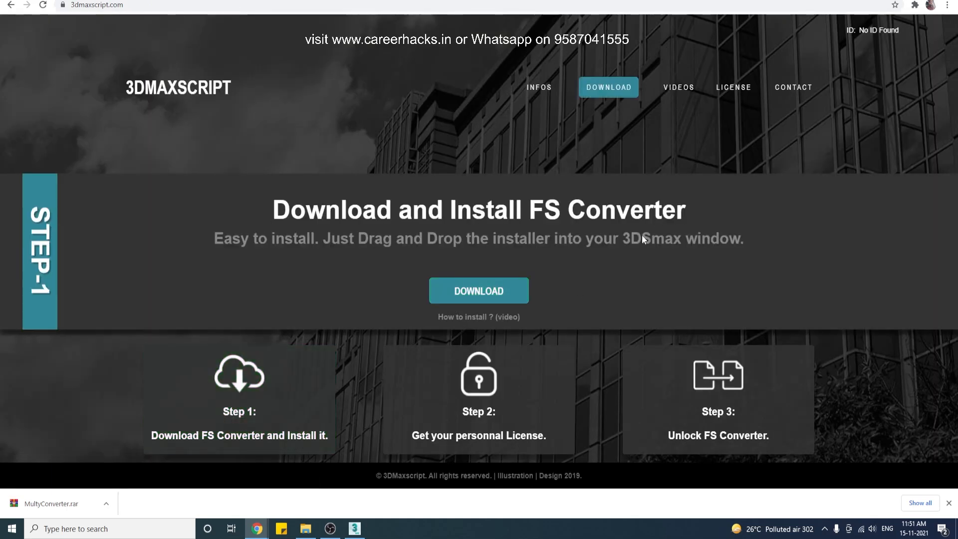
{"action": "left_click", "coordinate": [458, 297]}
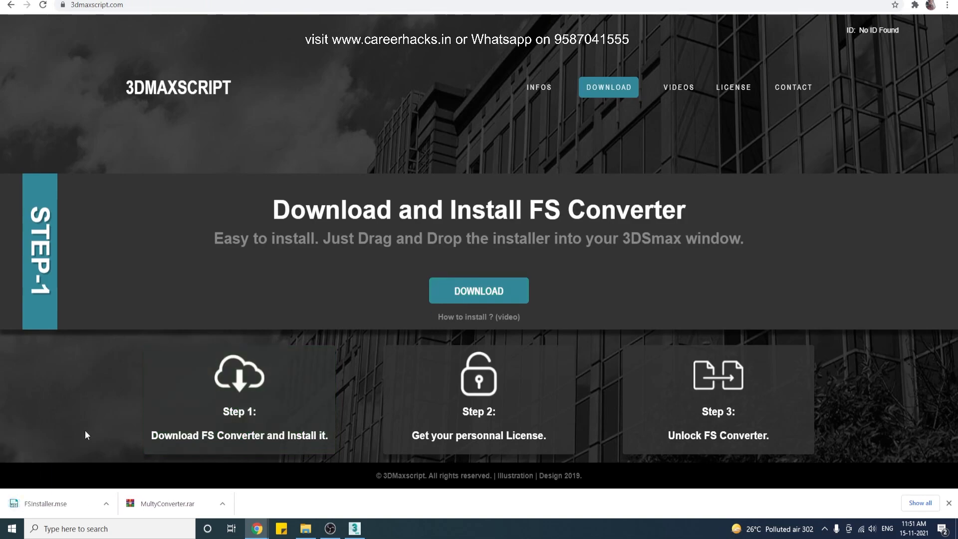
{"action": "left_click", "coordinate": [106, 503]}
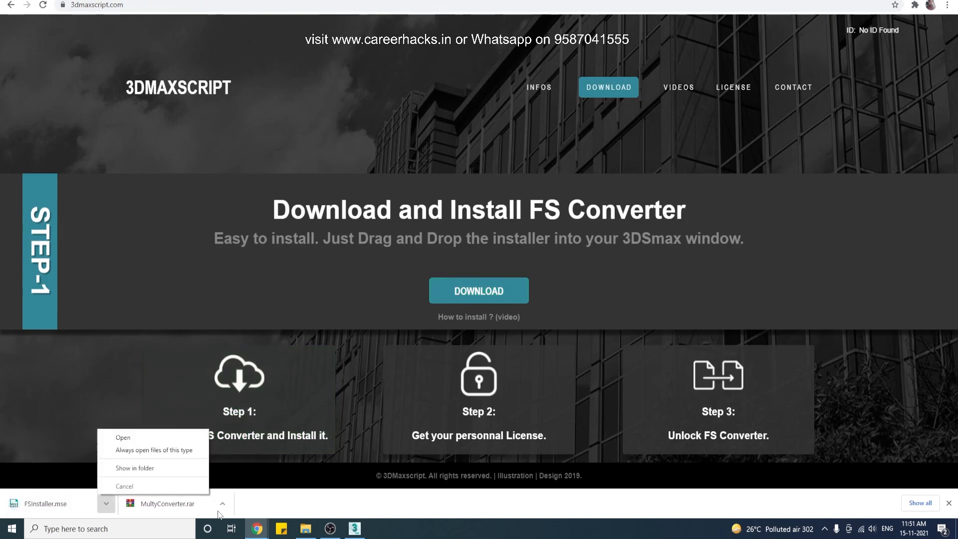
{"action": "left_click", "coordinate": [131, 468]}
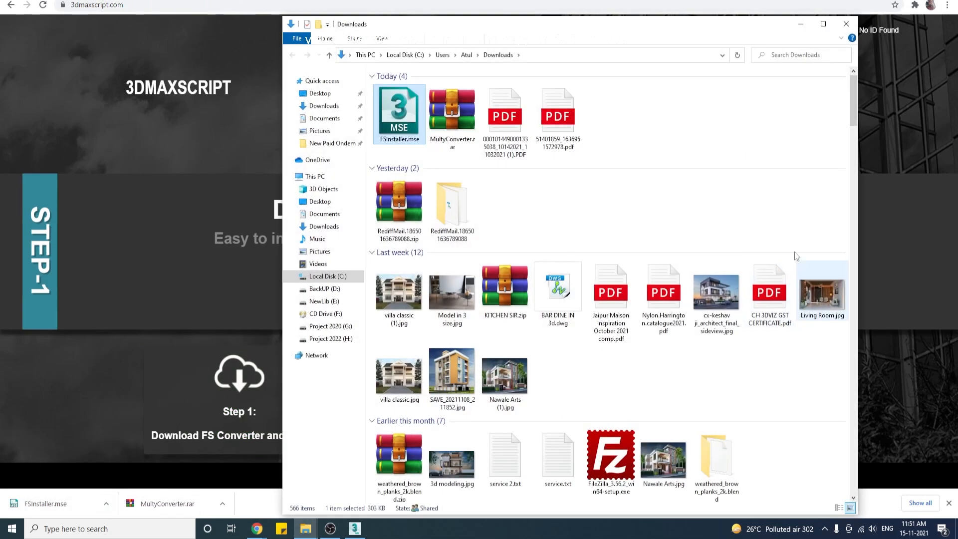
Extract MultyConverter.rar into its own folder and browse to the VGScripts folder inside Scripts.
{"action": "right_click", "coordinate": [449, 123]}
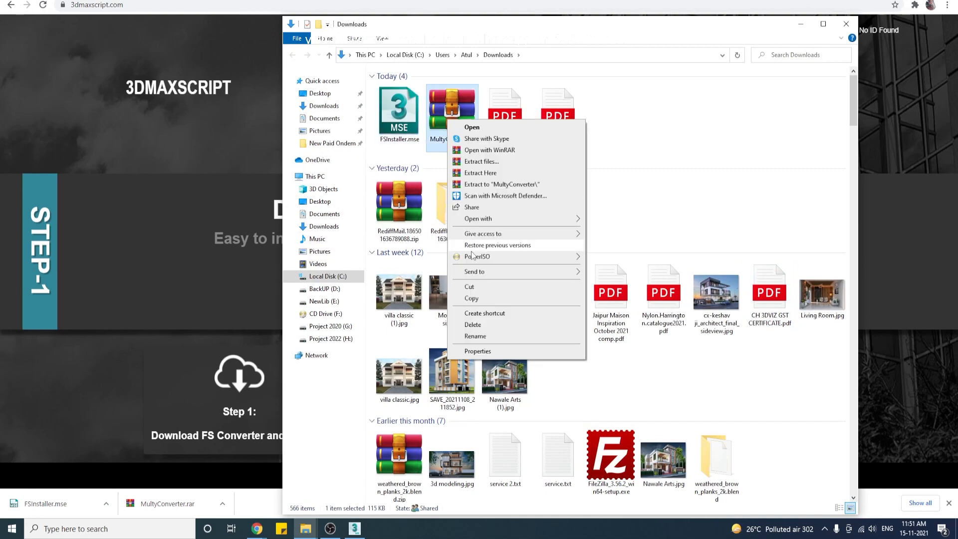
{"action": "left_click", "coordinate": [478, 199]}
{"action": "double_click", "coordinate": [612, 123]}
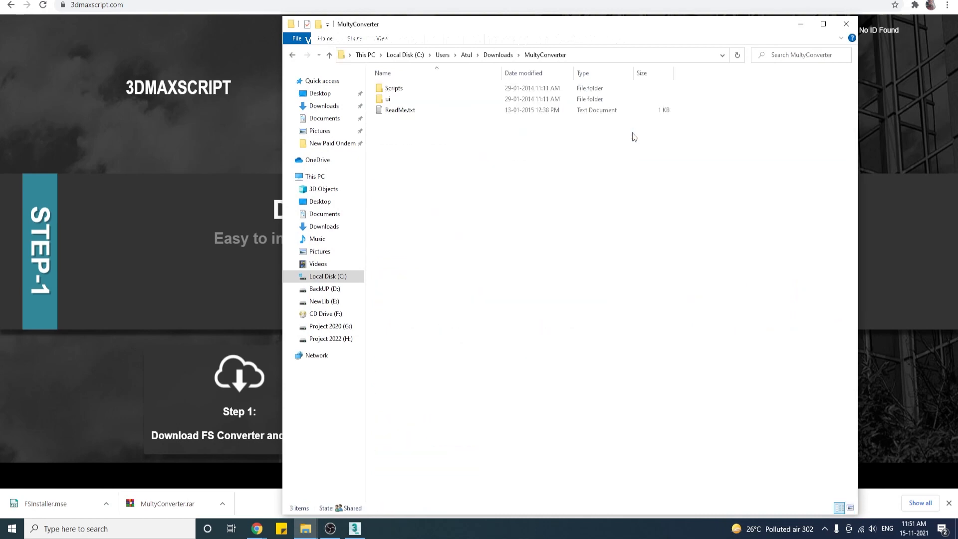
{"action": "double_click", "coordinate": [397, 89]}
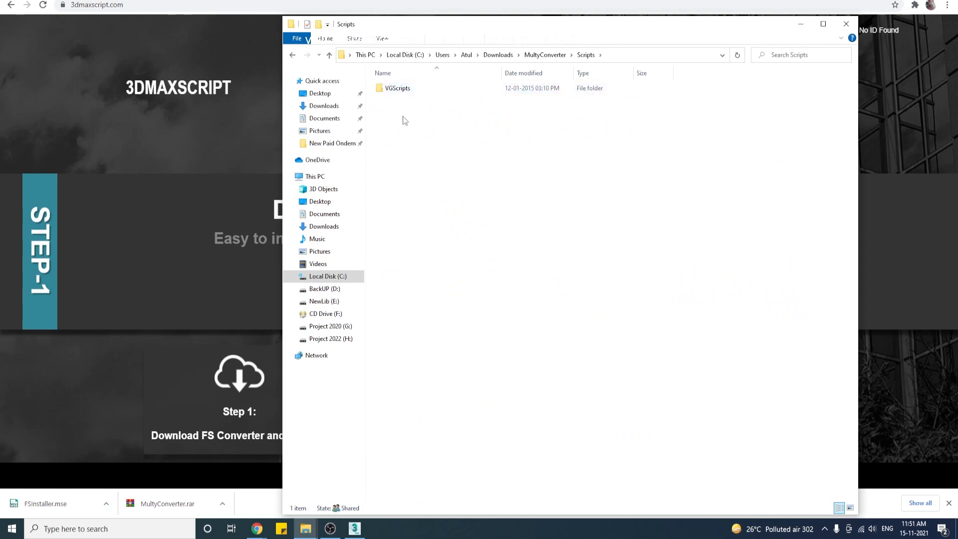
{"action": "double_click", "coordinate": [406, 90]}
Load MultyConverter.mse into the 3ds Max viewport and move its window clear of the villa.
{"action": "left_click", "coordinate": [415, 99]}
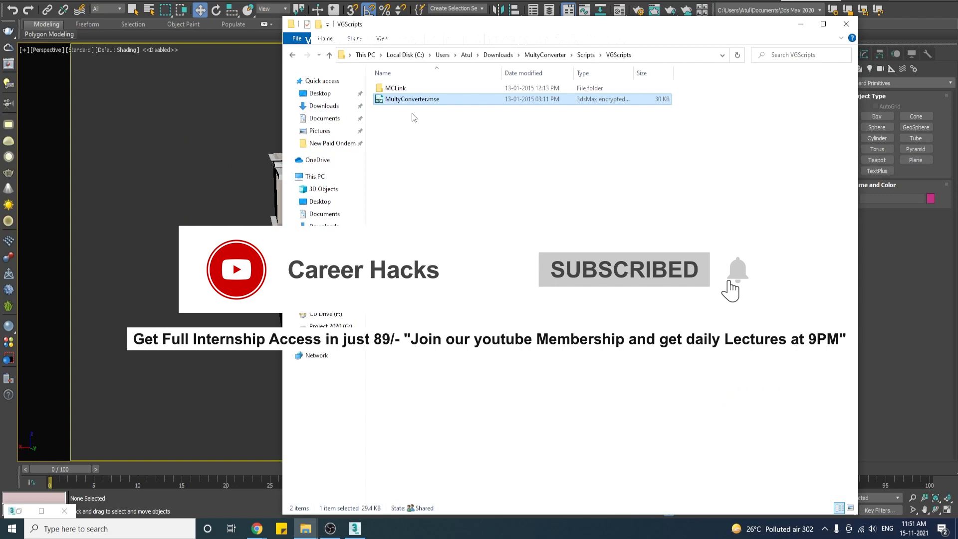
{"action": "double_click", "coordinate": [415, 99]}
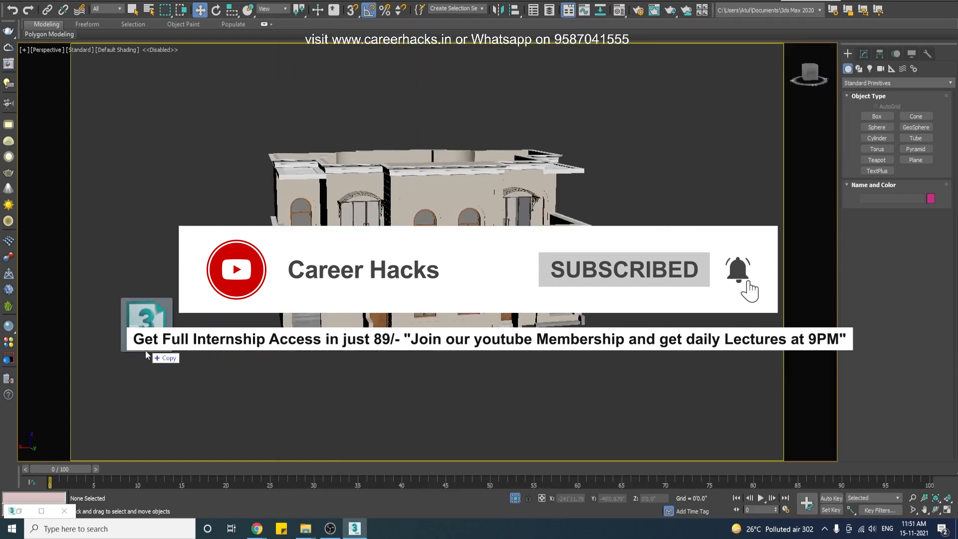
{"action": "left_click_drag", "start_coordinate": [361, 229], "coordinate": [256, 92]}
Set MultyConverter's target renderer to VRay, run the conversion and close the converter.
{"action": "left_click", "coordinate": [333, 109]}
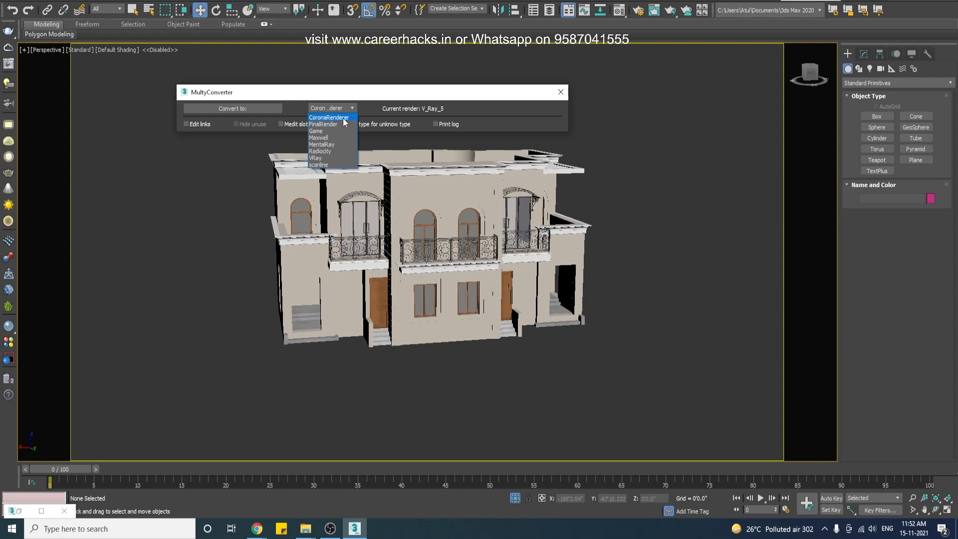
{"action": "left_click", "coordinate": [339, 159]}
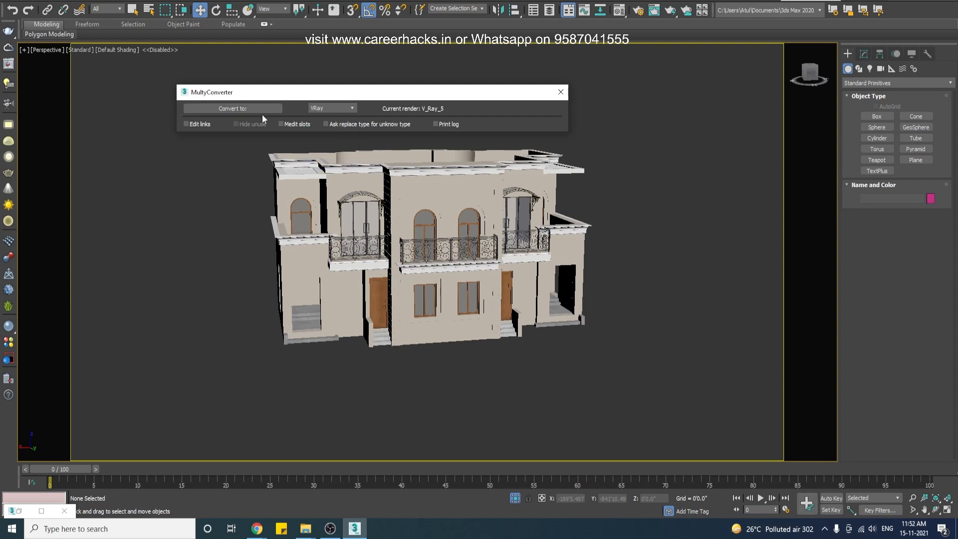
{"action": "left_click", "coordinate": [256, 107]}
{"action": "left_click", "coordinate": [561, 92]}
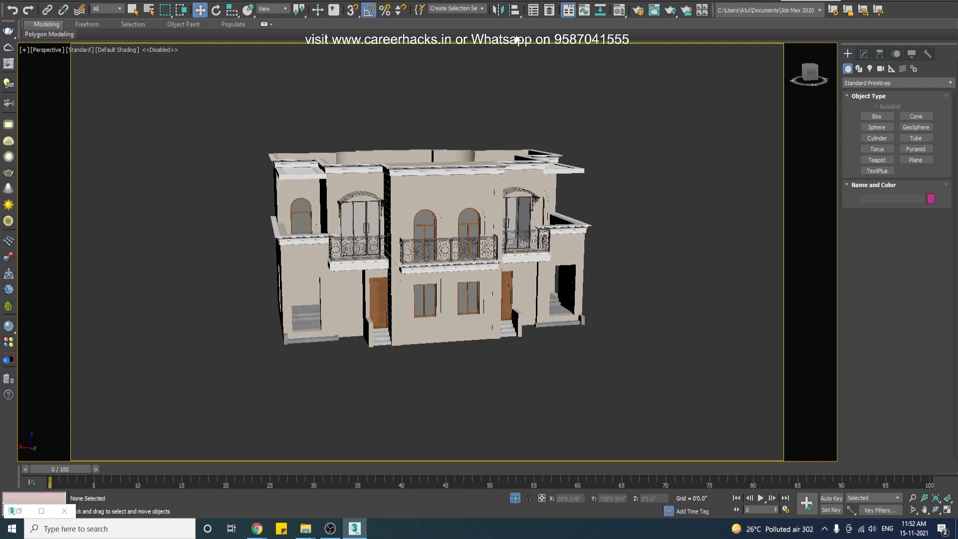
Copy MultyConverter.mse from VGScripts into the 3ds Max scripts folder through the script selection dialog, granting administrator permission.
{"action": "key", "text": "alt+Tab"}
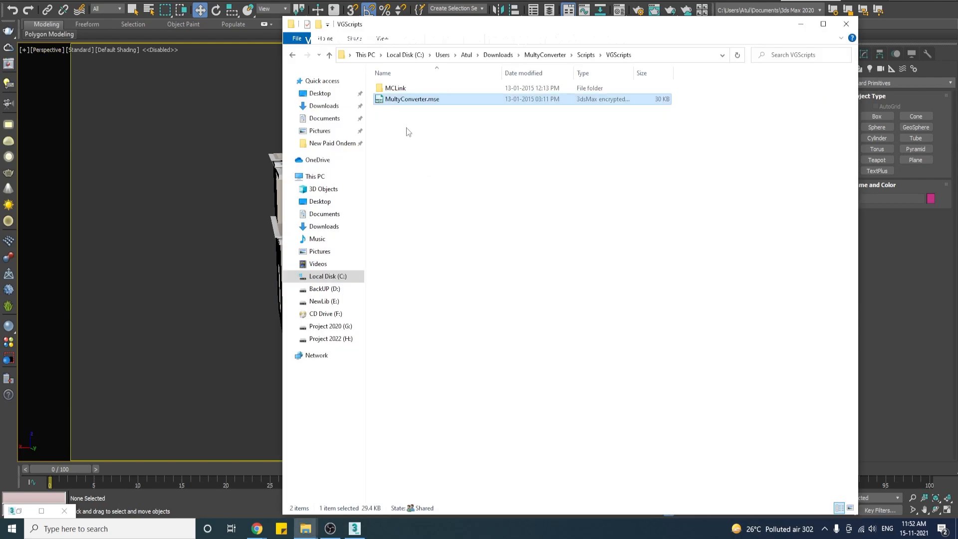
{"action": "right_click", "coordinate": [400, 100]}
{"action": "left_click", "coordinate": [425, 264]}
{"action": "key", "text": "alt+Tab"}
{"action": "left_click", "coordinate": [413, 2]}
{"action": "left_click", "coordinate": [441, 124]}
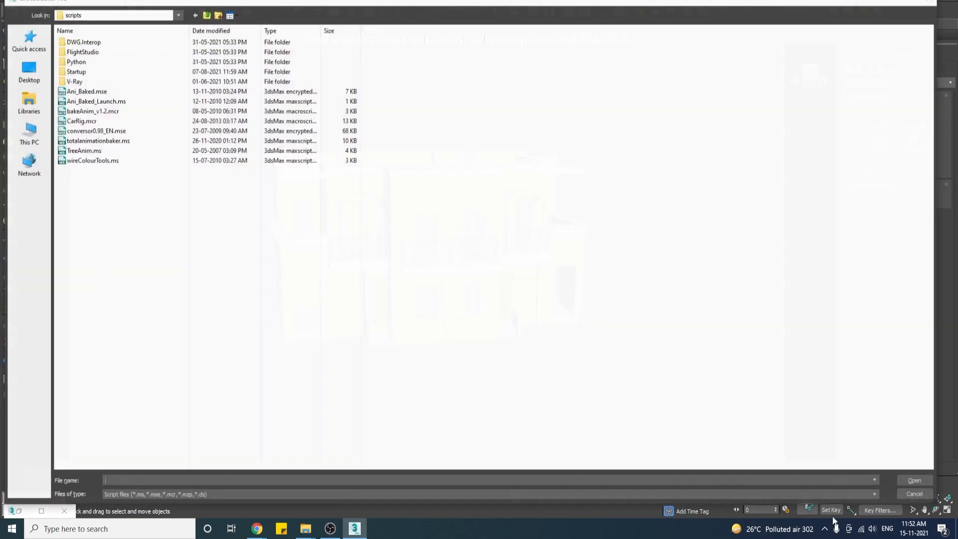
{"action": "key", "text": "ctrl+v"}
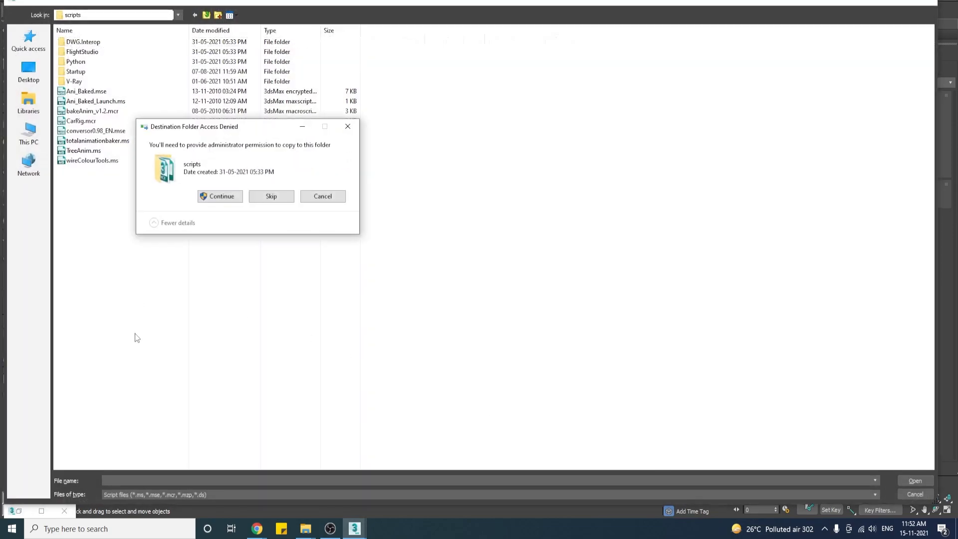
{"action": "left_click", "coordinate": [217, 196]}
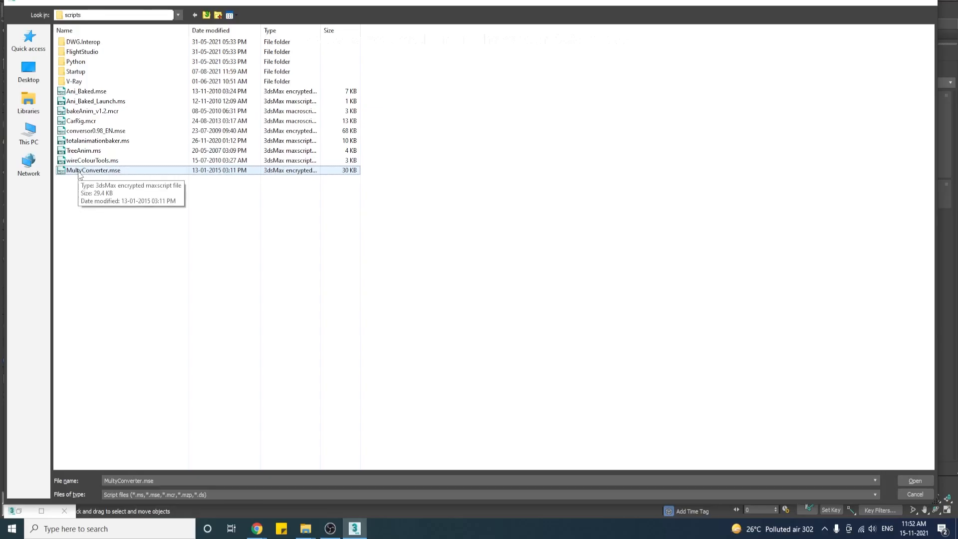
Try to run MultyConverter.mse from the 3ds Max scripts folder, then dismiss the exception and close the converter.
{"action": "double_click", "coordinate": [78, 171]}
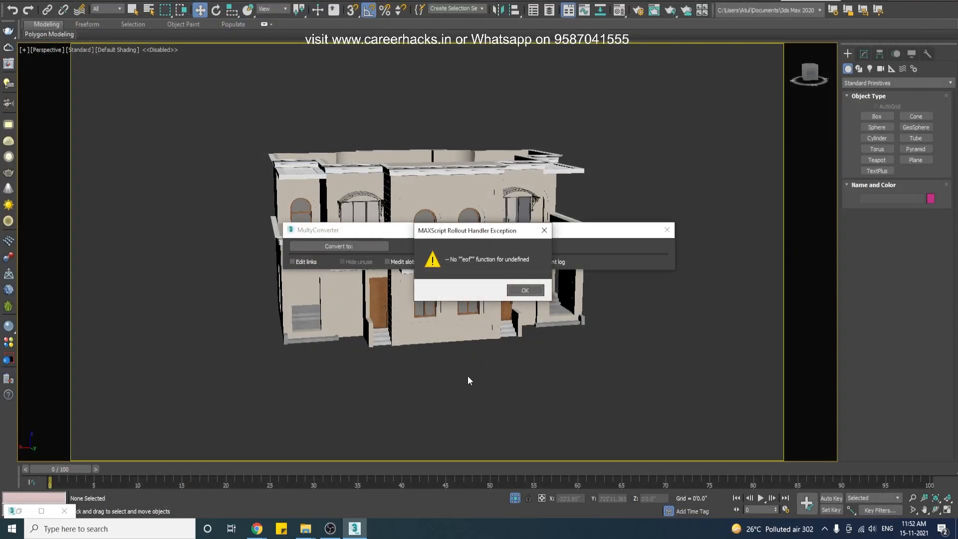
{"action": "left_click", "coordinate": [525, 290]}
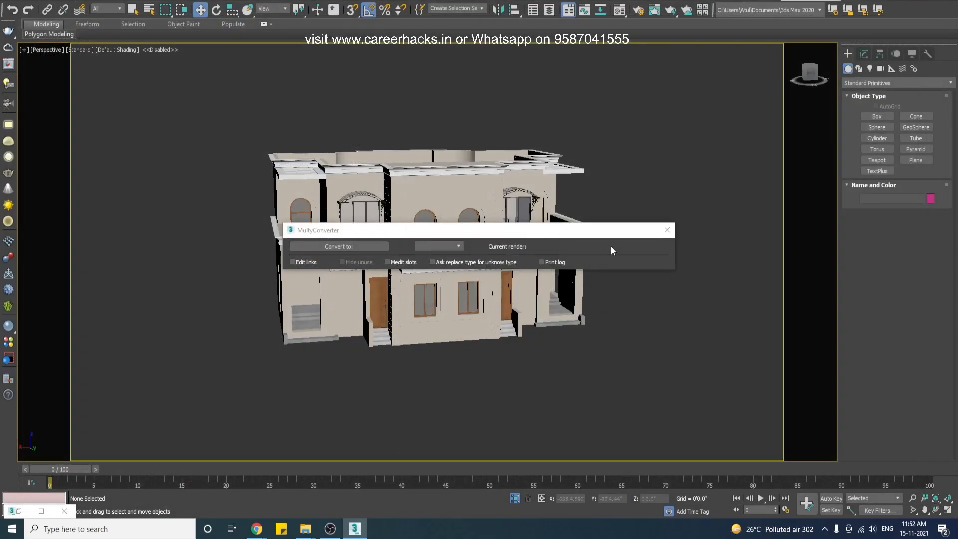
{"action": "left_click", "coordinate": [669, 231]}
Go back to the Downloads folder and load FSInstaller.mse into the 3ds Max viewport.
{"action": "key", "text": "alt+Tab"}
{"action": "left_click", "coordinate": [460, 195]}
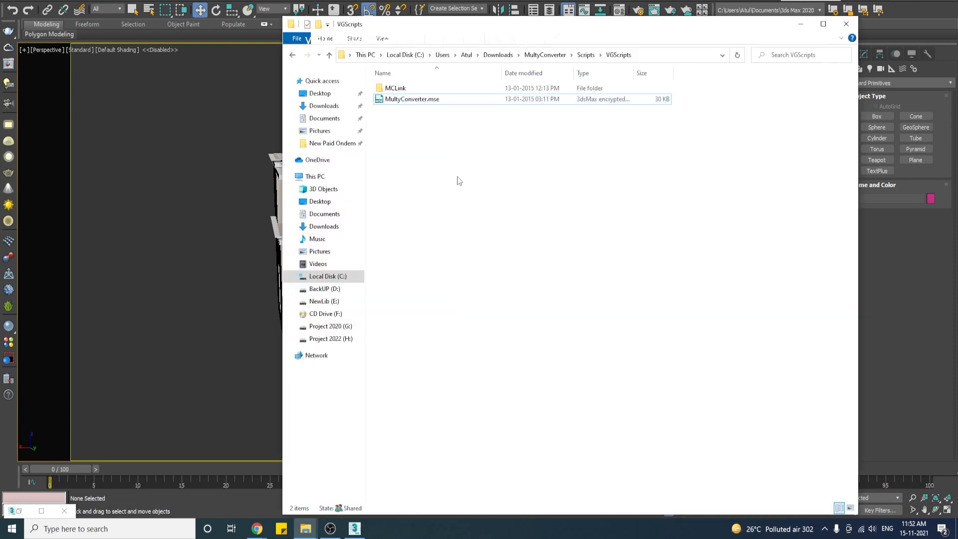
{"action": "left_click", "coordinate": [549, 53]}
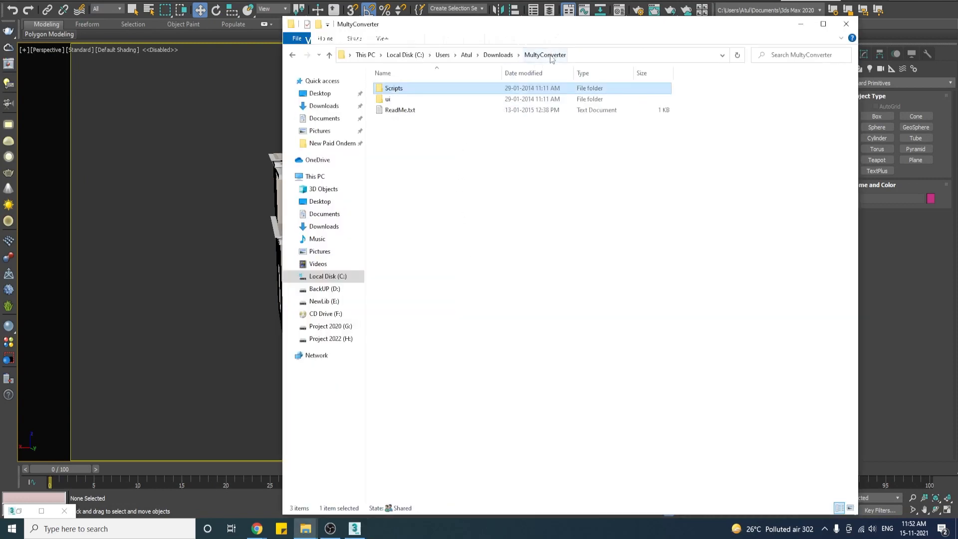
{"action": "left_click", "coordinate": [498, 54]}
{"action": "left_click", "coordinate": [409, 130]}
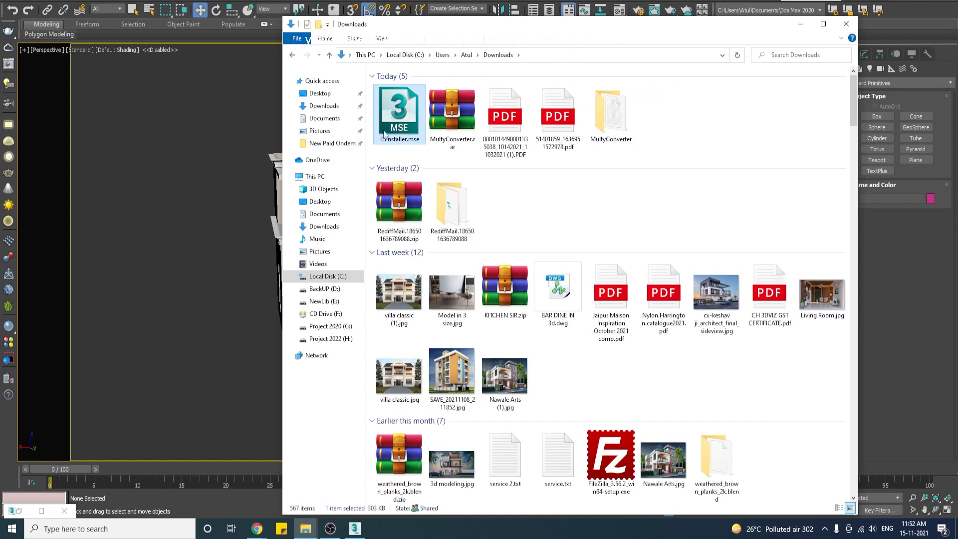
{"action": "left_click_drag", "start_coordinate": [396, 126], "coordinate": [174, 228]}
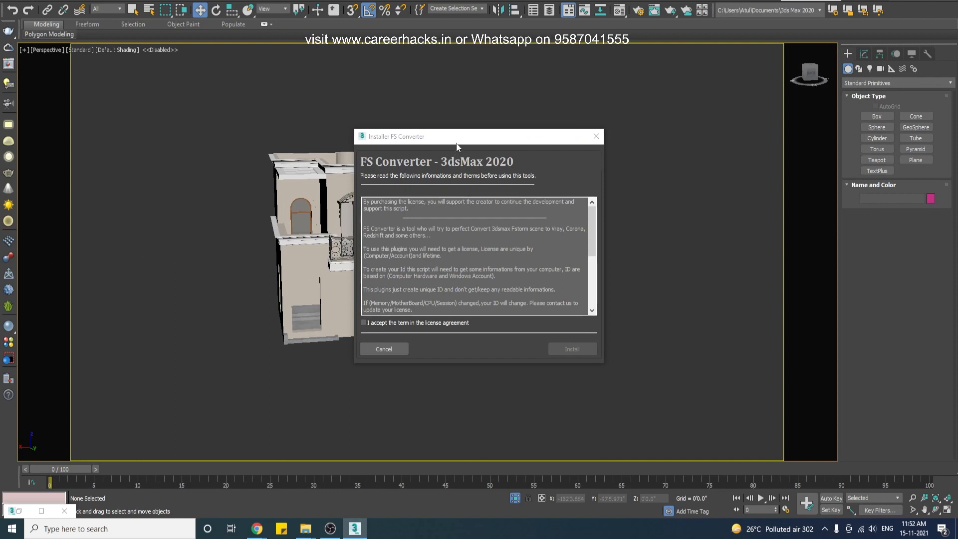
Accept the FS Converter license terms, try to install it and read the installer's message about Fstorm Render.
{"action": "left_click_drag", "start_coordinate": [457, 144], "coordinate": [408, 132]}
{"action": "left_click", "coordinate": [335, 311]}
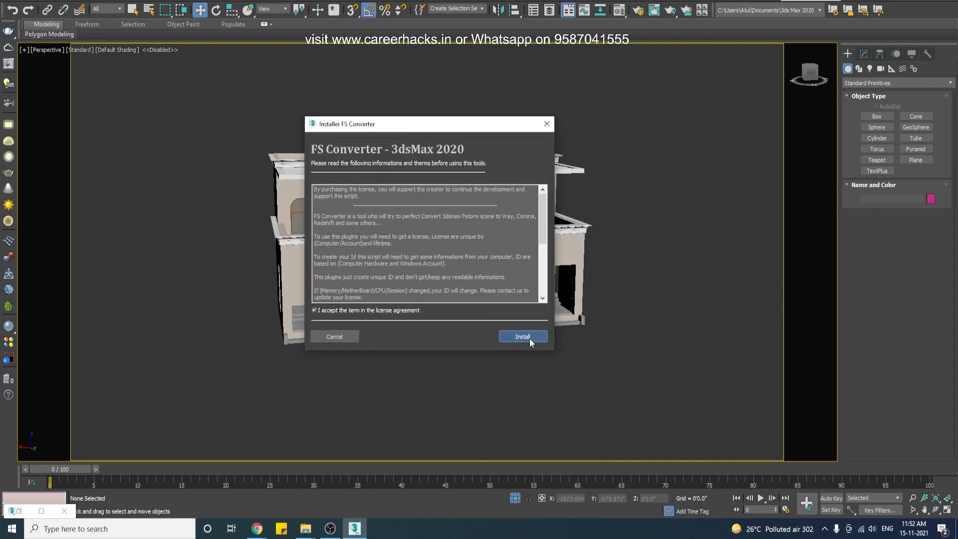
{"action": "left_click", "coordinate": [529, 338]}
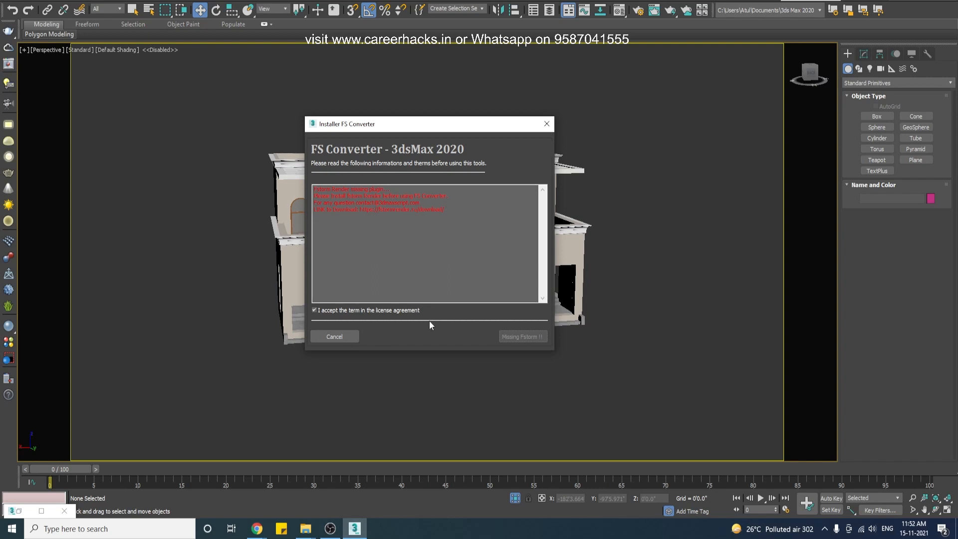
{"action": "left_click_drag", "start_coordinate": [344, 195], "coordinate": [451, 198]}
{"action": "left_click", "coordinate": [352, 203]}
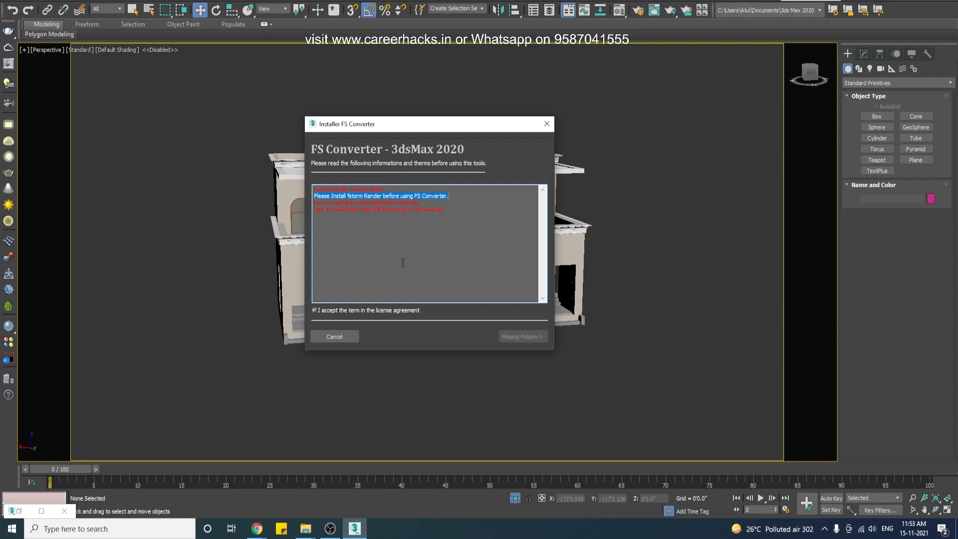
Switch to the Chrome window with the Google results for corona to vray material converter and open YouTube.
{"action": "left_click", "coordinate": [262, 520]}
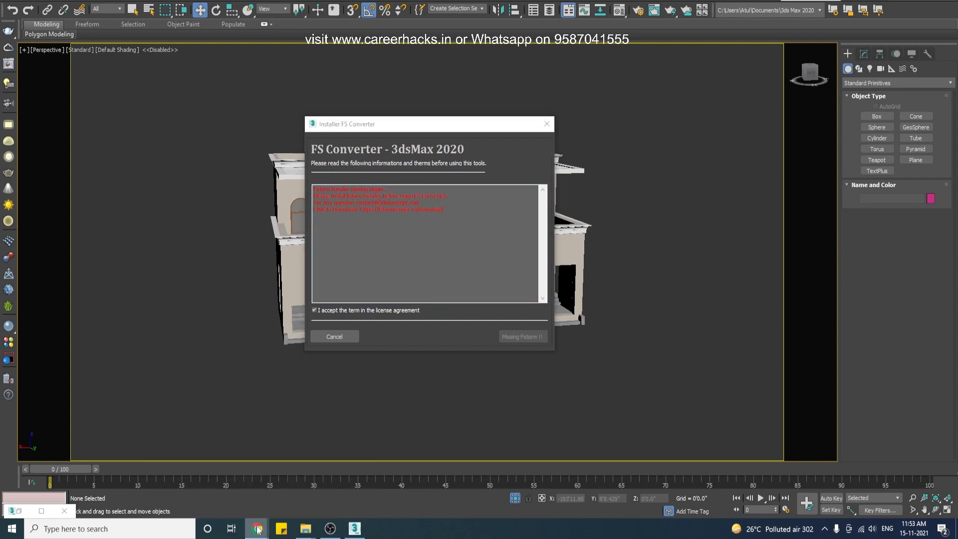
{"action": "left_click", "coordinate": [313, 480]}
{"action": "left_click", "coordinate": [427, 0]}
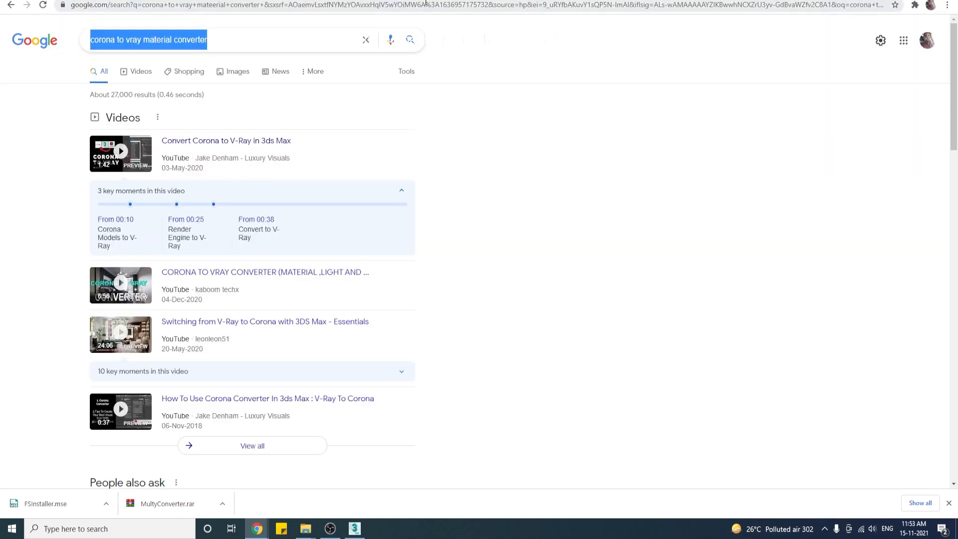
{"action": "left_click", "coordinate": [425, 4]}
{"action": "type", "text": "youtube"}
{"action": "key", "text": "Return"}
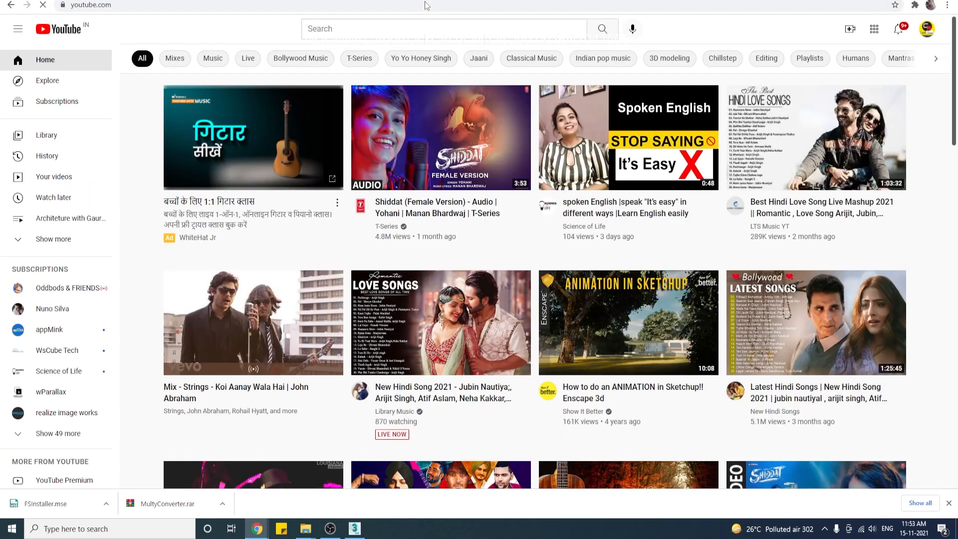
Search YouTube for "f strome for max".
{"action": "left_click", "coordinate": [409, 31]}
{"action": "type", "text": "f s"}
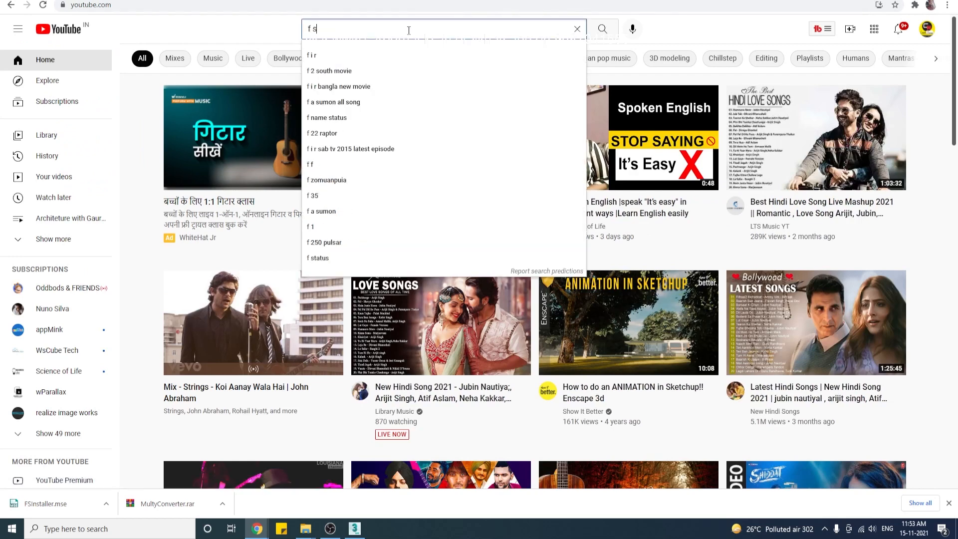
{"action": "type", "text": "trome for ma"}
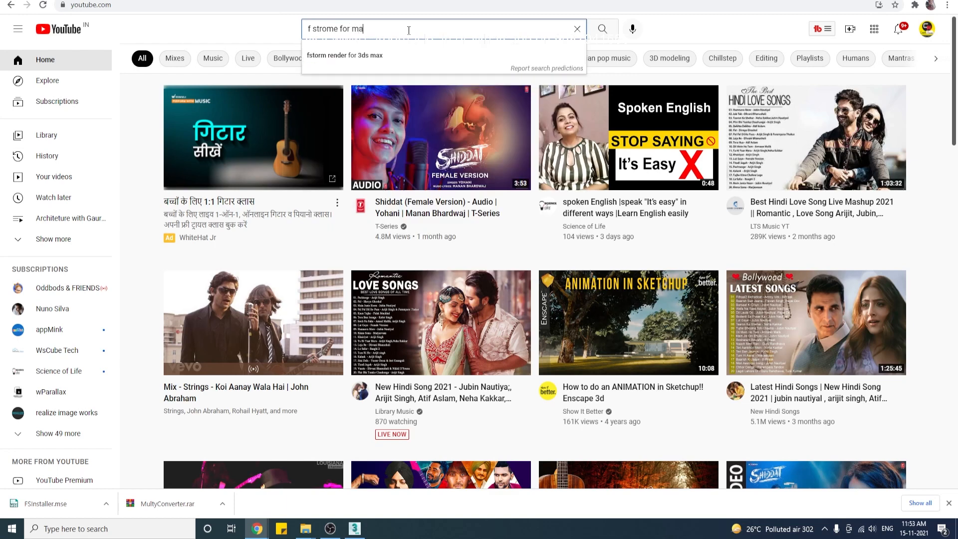
{"action": "type", "text": "x"}
{"action": "key", "text": "Return"}
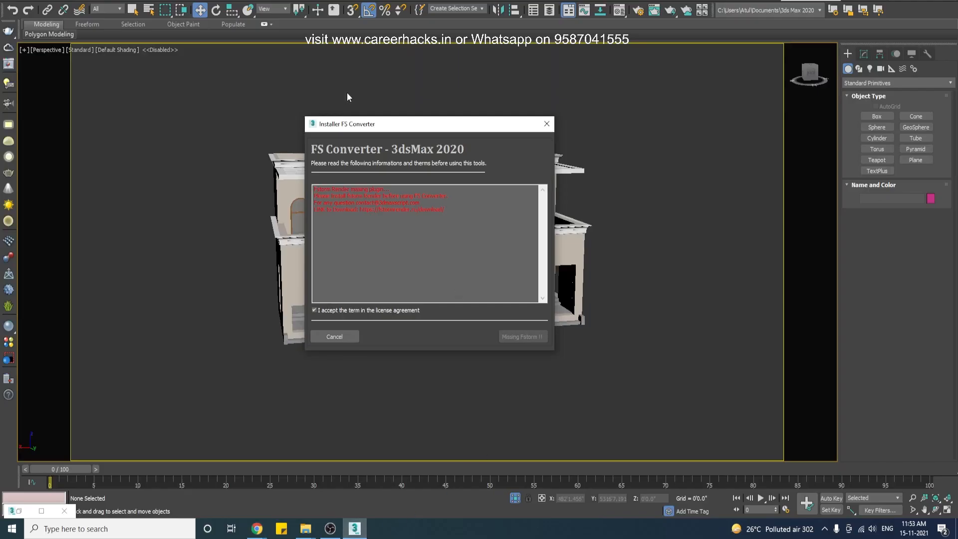
Examine the FS Converter installer's message about installing Fstorm Render in 3ds Max, and close the installer.
{"action": "left_click_drag", "start_coordinate": [356, 123], "coordinate": [379, 96]}
{"action": "left_click_drag", "start_coordinate": [342, 171], "coordinate": [479, 167]}
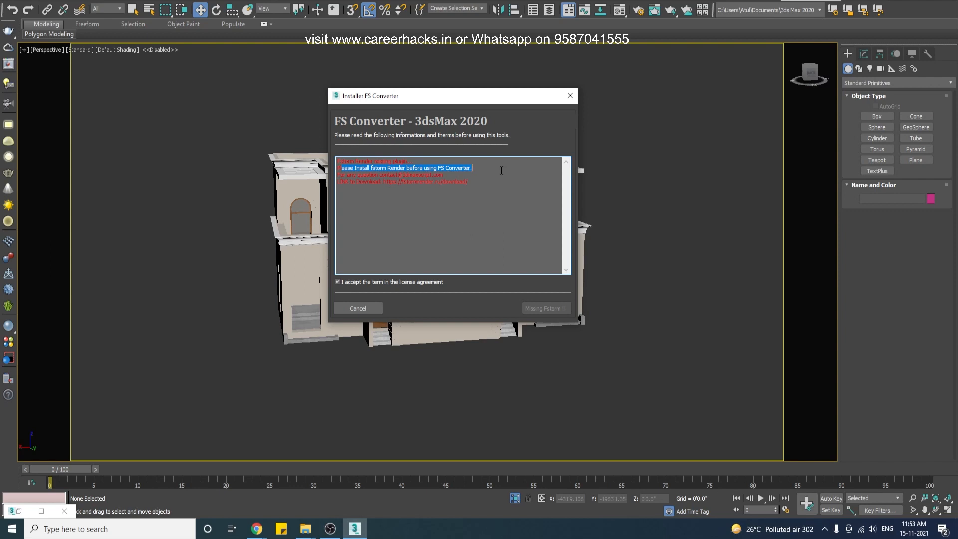
{"action": "left_click_drag", "start_coordinate": [441, 100], "coordinate": [552, 120]}
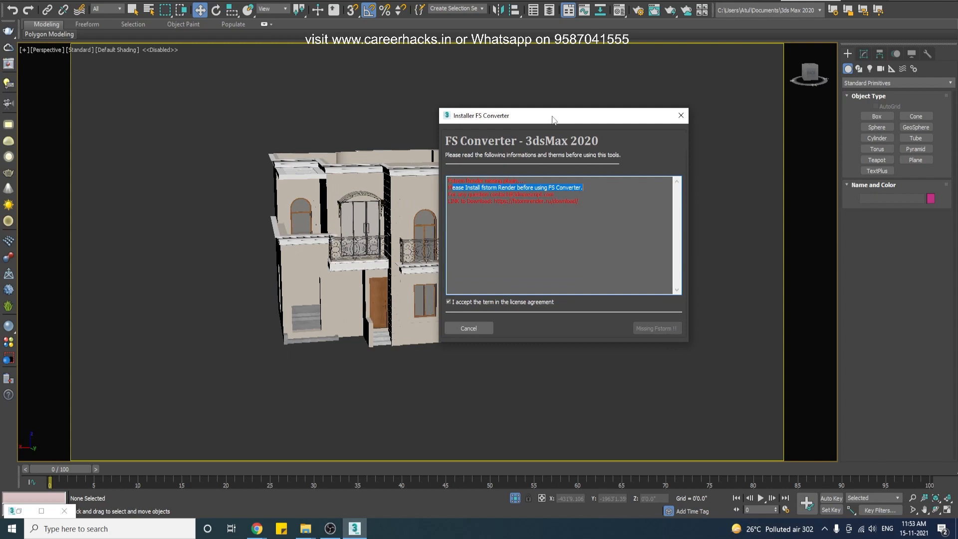
{"action": "left_click_drag", "start_coordinate": [552, 117], "coordinate": [461, 100]}
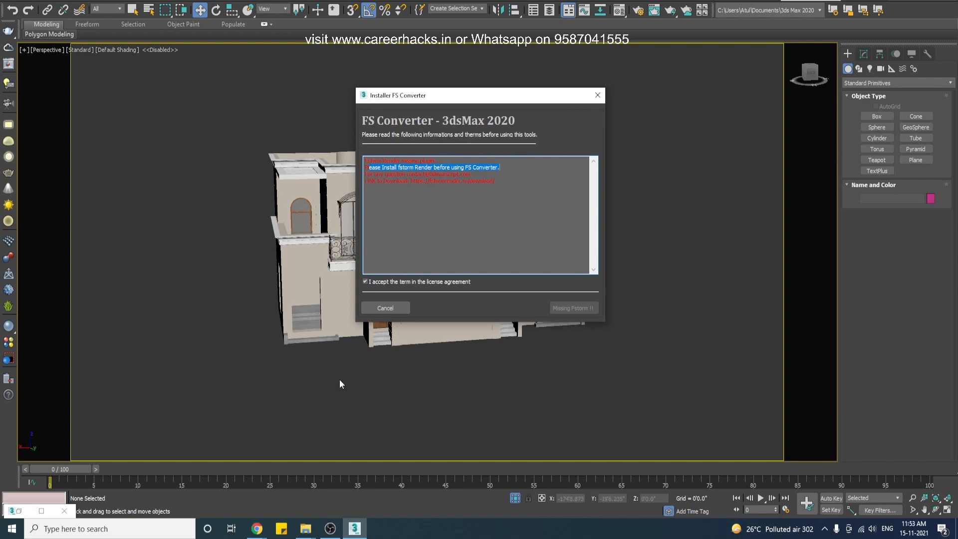
{"action": "left_click", "coordinate": [387, 167]}
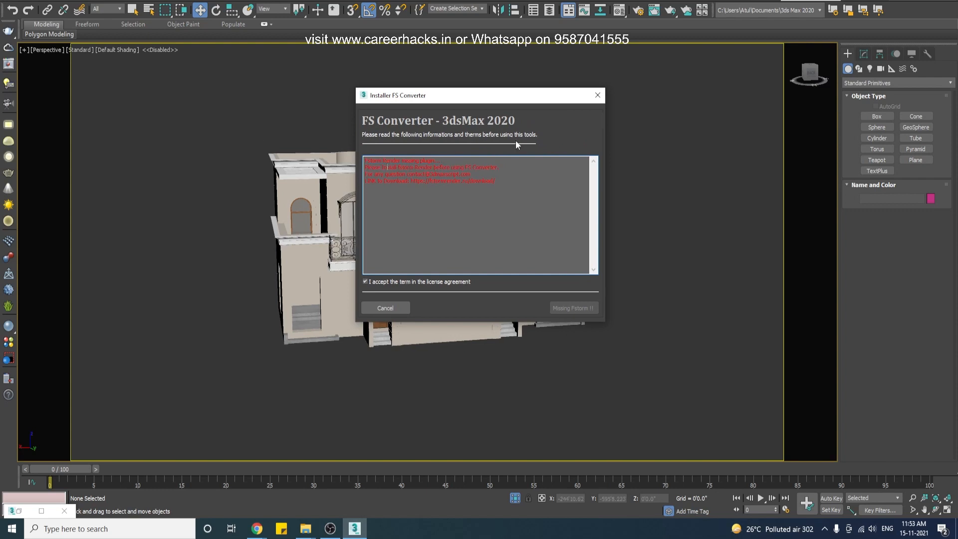
{"action": "left_click", "coordinate": [595, 98]}
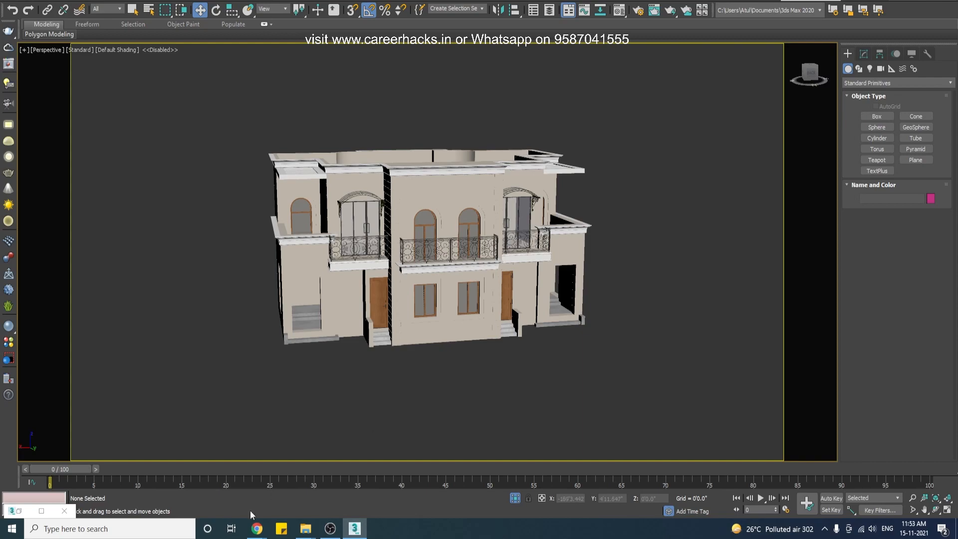
Switch to the 3dsky tree results in Chrome, open the free Boxwood tree model and download it.
{"action": "mouse_move", "coordinate": [254, 526]}
{"action": "left_click", "coordinate": [309, 485]}
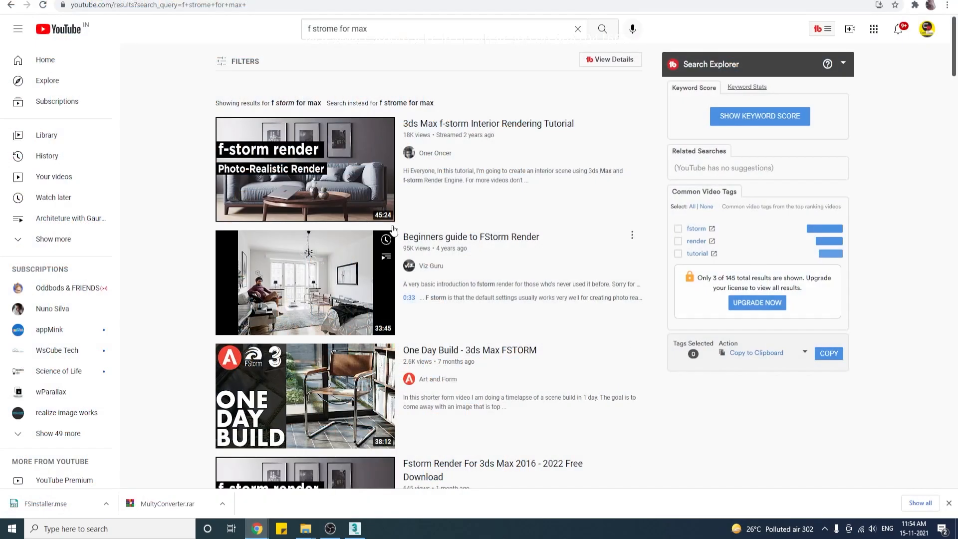
{"action": "key", "text": "ctrl+Tab"}
{"action": "key", "text": "ctrl+Tab"}
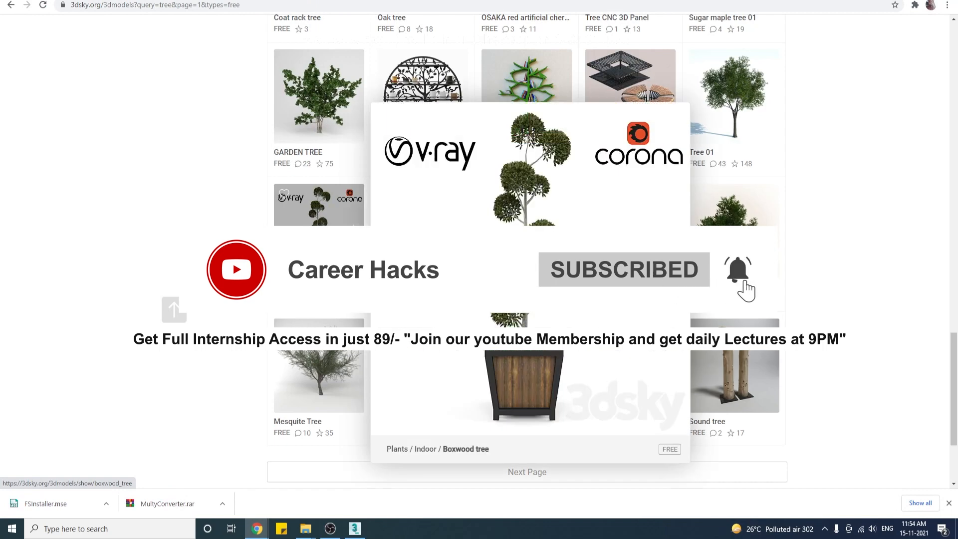
{"action": "left_click", "coordinate": [323, 219]}
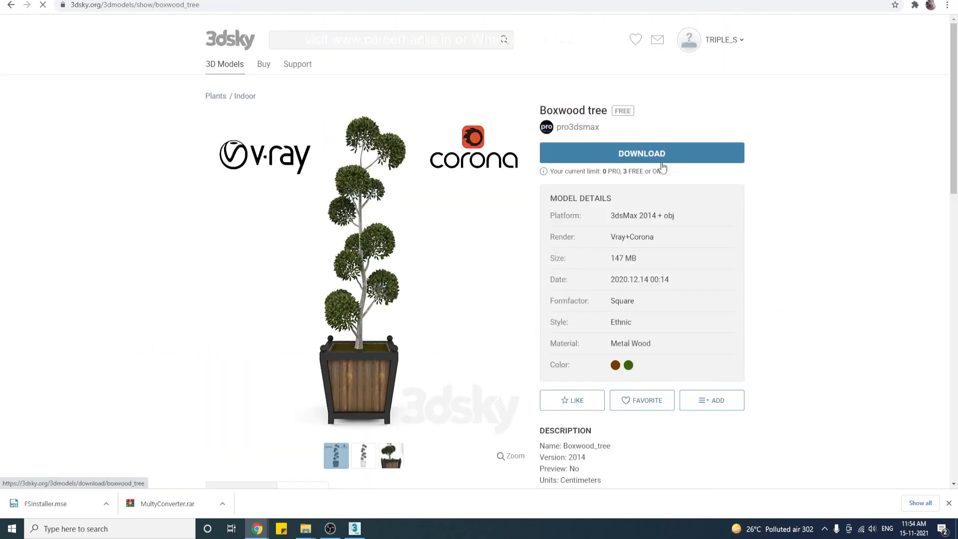
{"action": "scroll", "coordinate": [714, 439], "scroll_direction": "down", "scroll_amount": 3}
{"action": "scroll", "coordinate": [713, 439], "scroll_direction": "up", "scroll_amount": 3}
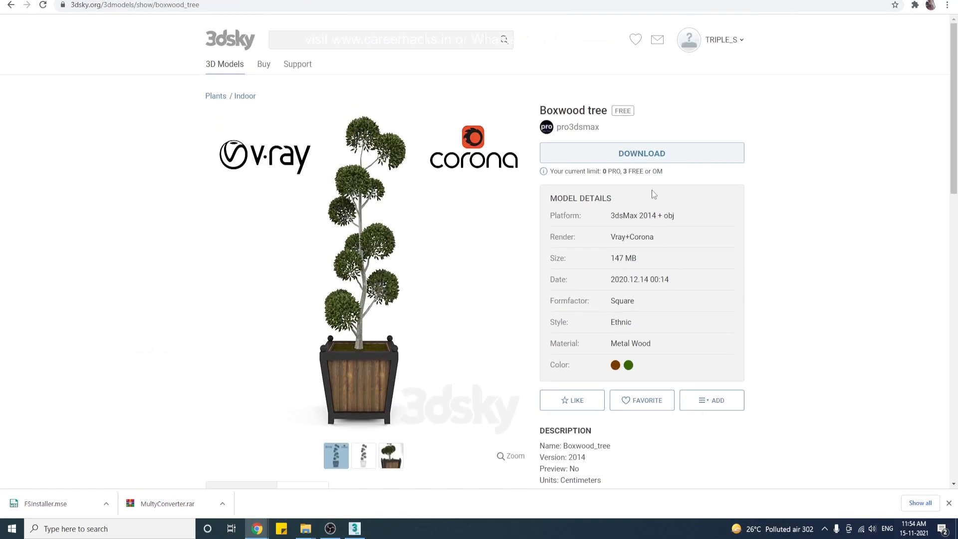
{"action": "left_click", "coordinate": [647, 156]}
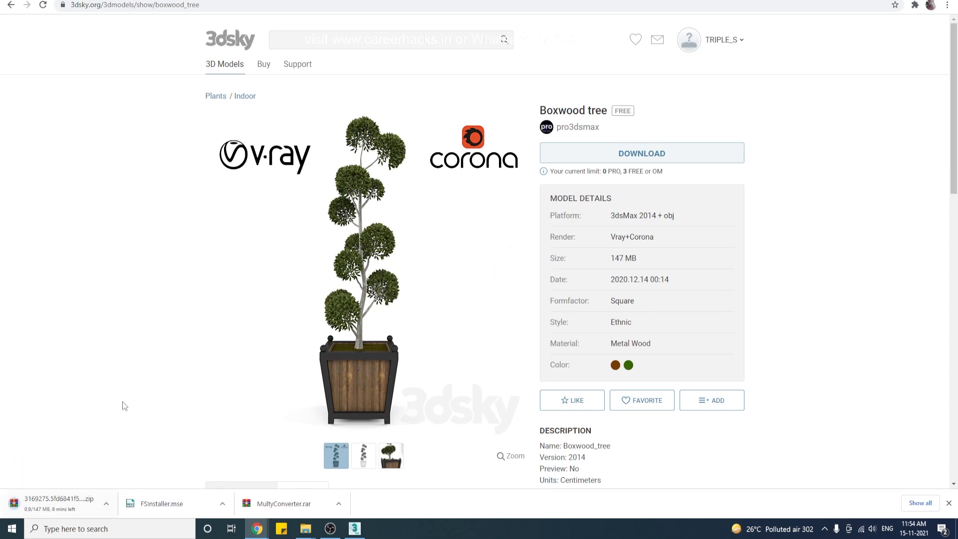
Locate the downloaded 3169275.5fd6841f595e9.zip in its folder, extract it to a subfolder of the same name and open that folder.
{"action": "key", "text": "ctrl+j"}
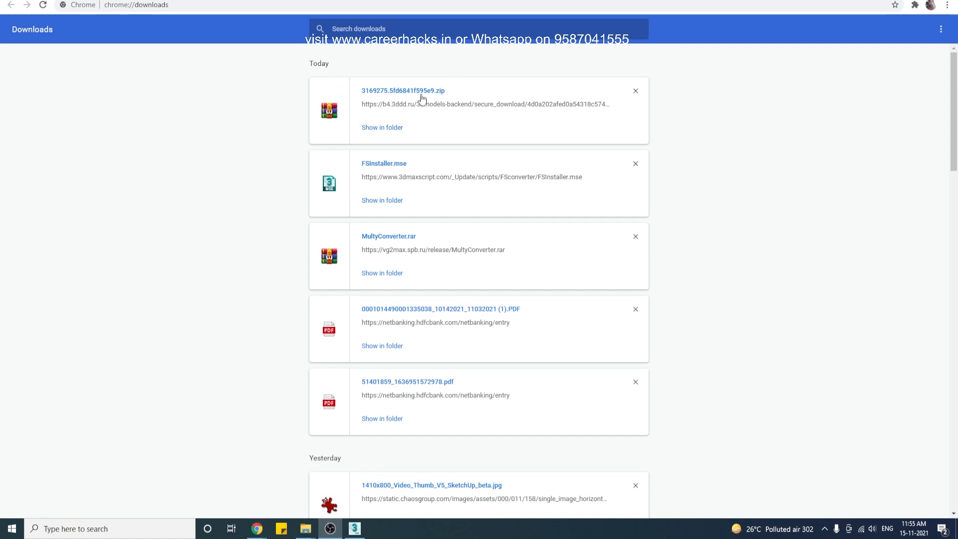
{"action": "left_click", "coordinate": [372, 128]}
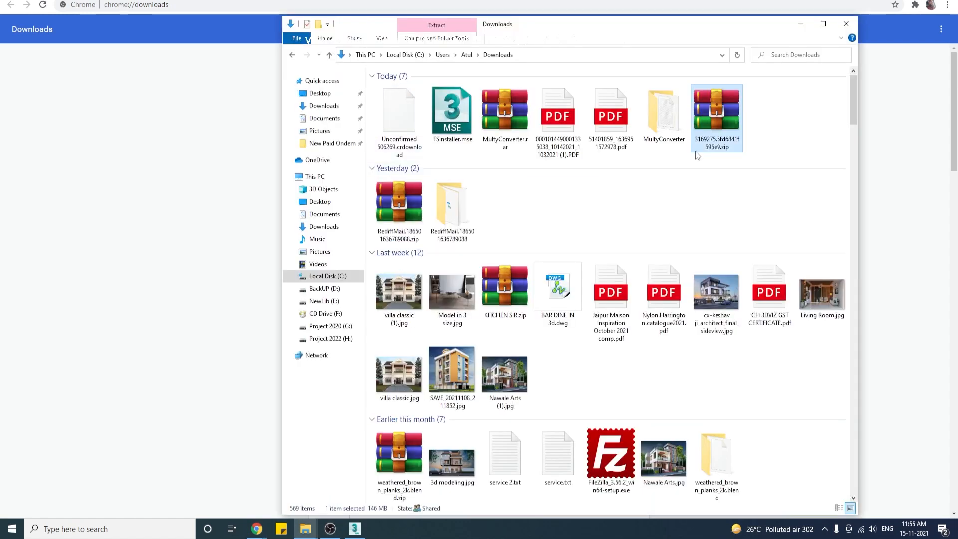
{"action": "right_click", "coordinate": [710, 125]}
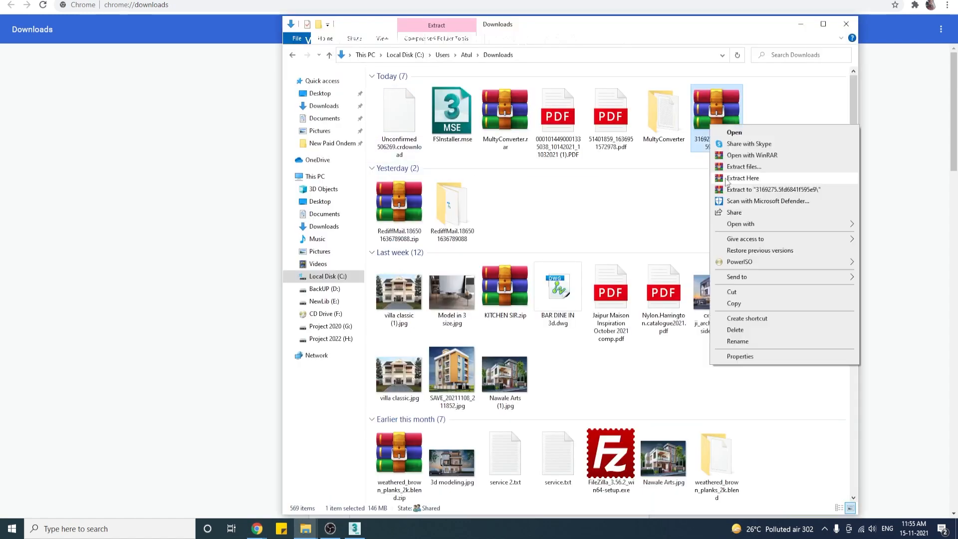
{"action": "left_click", "coordinate": [768, 190]}
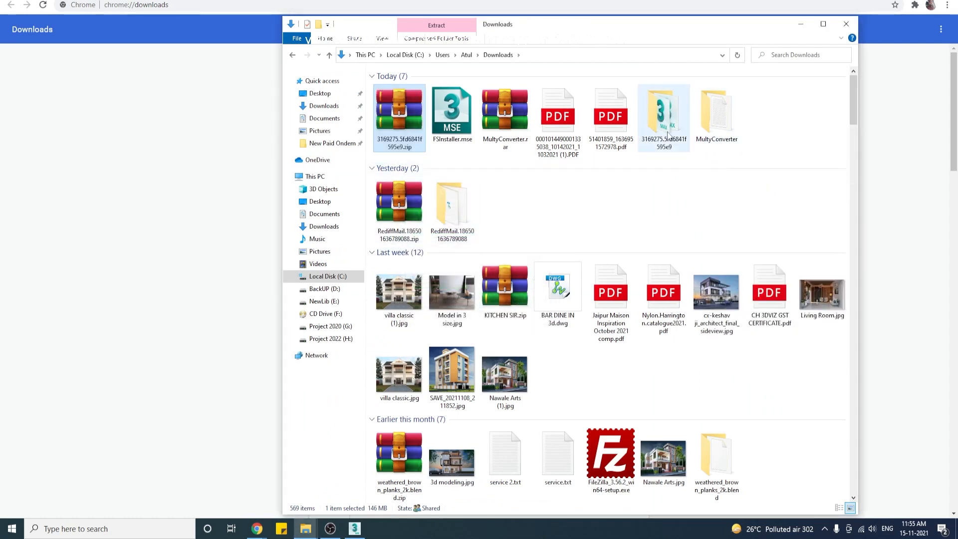
{"action": "double_click", "coordinate": [667, 134]}
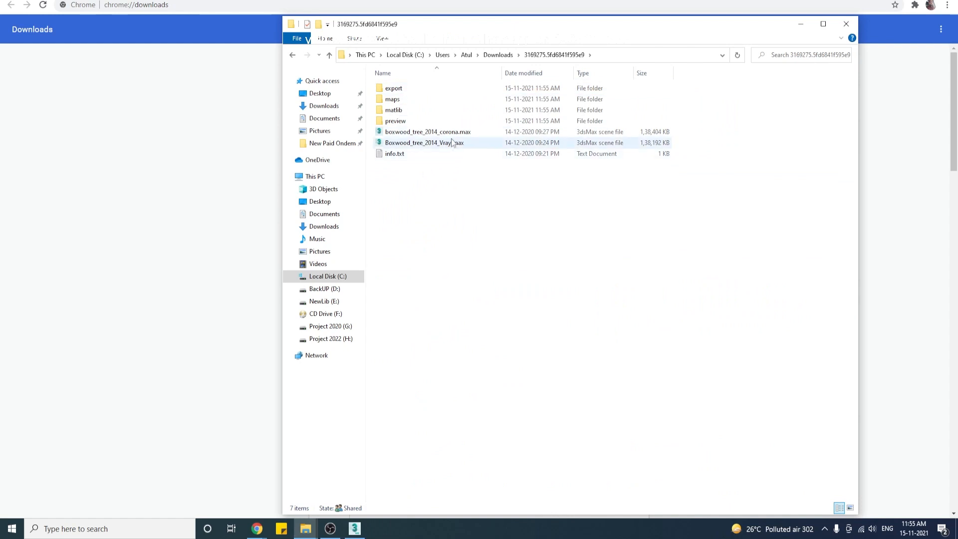
Copy the path of the extracted boxwood tree folder and switch to the villa scene in 3ds Max.
{"action": "left_click", "coordinate": [613, 59]}
{"action": "right_click", "coordinate": [614, 59]}
{"action": "left_click", "coordinate": [631, 87]}
{"action": "left_click", "coordinate": [362, 525]}
{"action": "left_click", "coordinate": [518, 402]}
{"action": "middle_click_drag", "start_coordinate": [453, 295], "coordinate": [459, 305], "text": "alt"}
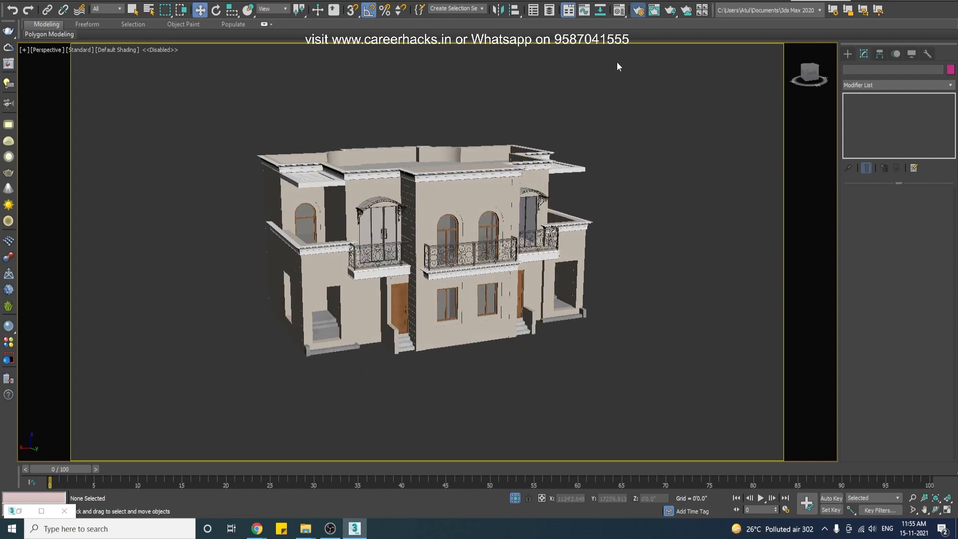
Review the renderer choices in Render Setup, close it, and look at the V-Ray scene converter command in the viewport.
{"action": "key", "text": "F10"}
{"action": "left_click", "coordinate": [502, 100]}
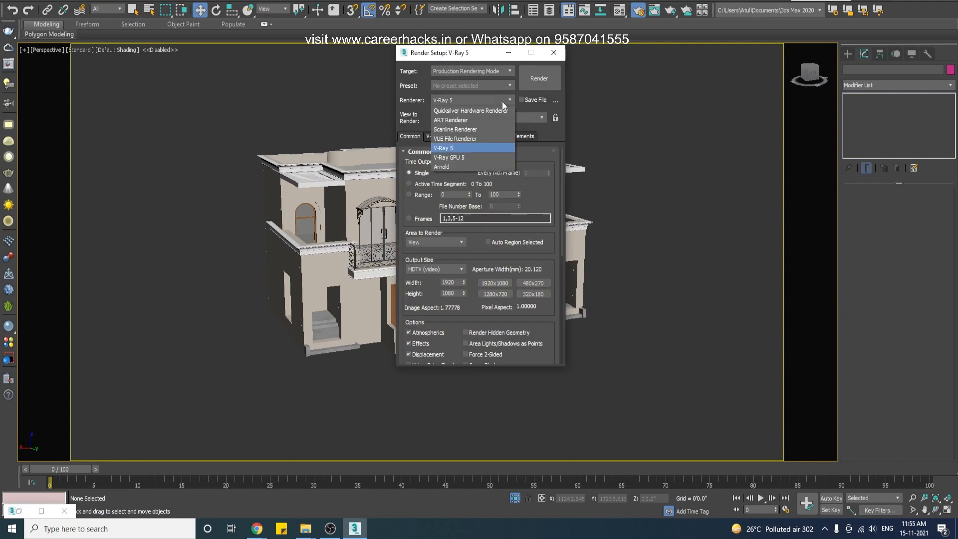
{"action": "left_click", "coordinate": [553, 53]}
{"action": "left_click", "coordinate": [552, 53]}
{"action": "right_click", "coordinate": [586, 152]}
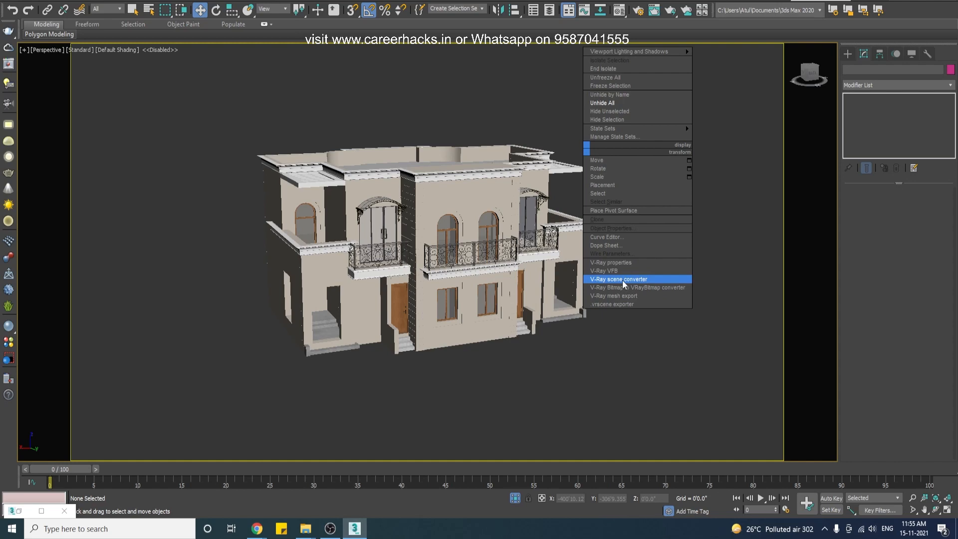
{"action": "left_click", "coordinate": [577, 393]}
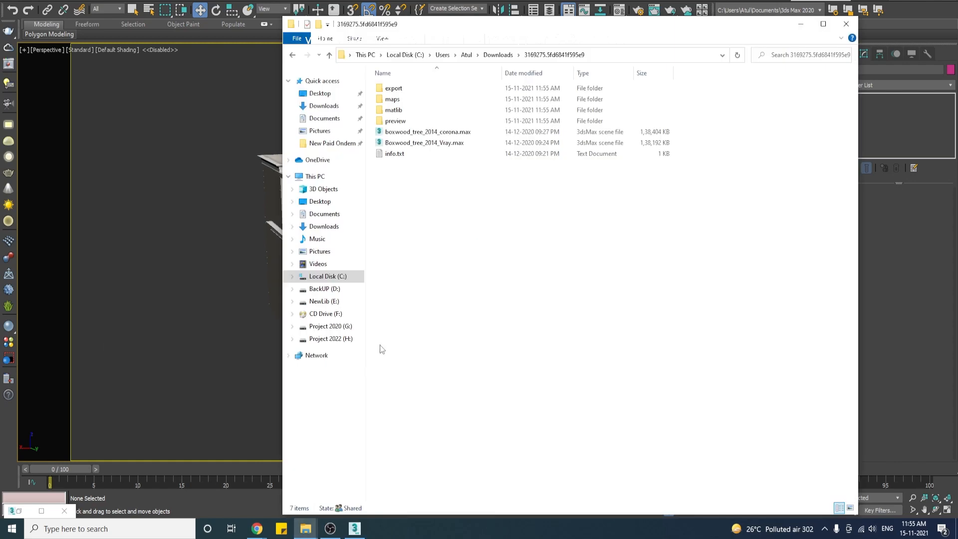
Return to the extracted model folder in File Explorer and copy its full path again.
{"action": "left_click", "coordinate": [628, 55]}
{"action": "right_click", "coordinate": [630, 55]}
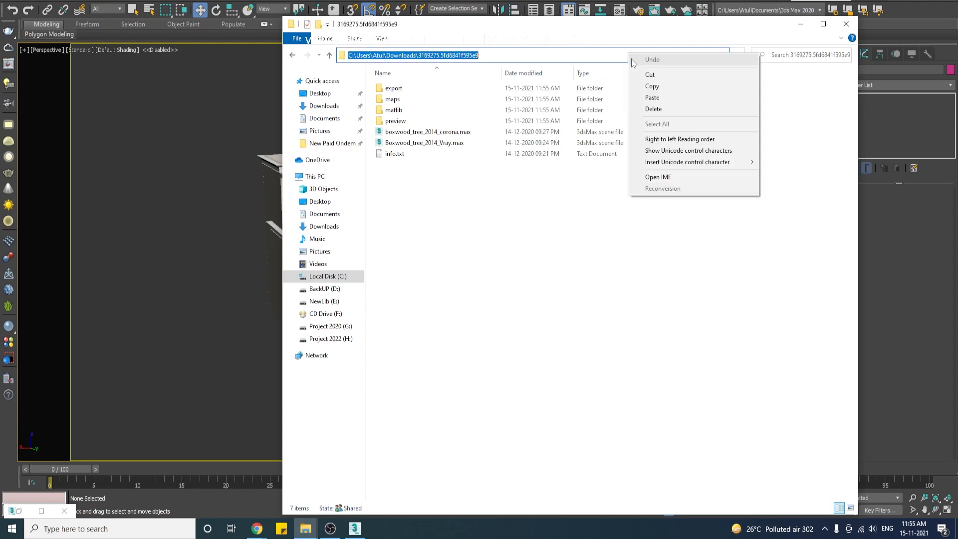
{"action": "left_click", "coordinate": [648, 85]}
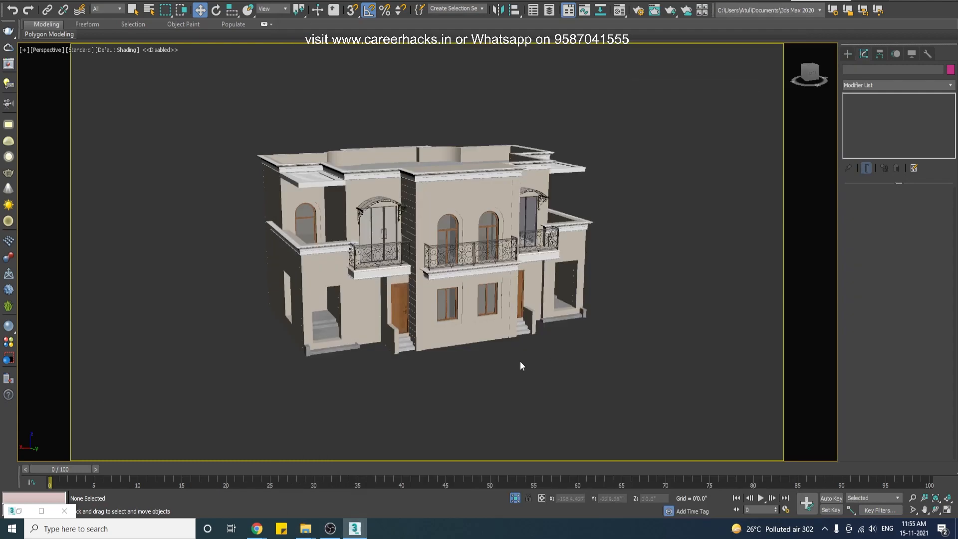
{"action": "key", "text": "ctrl+a"}
{"action": "left_click", "coordinate": [482, 385]}
{"action": "left_click", "coordinate": [2, 3]}
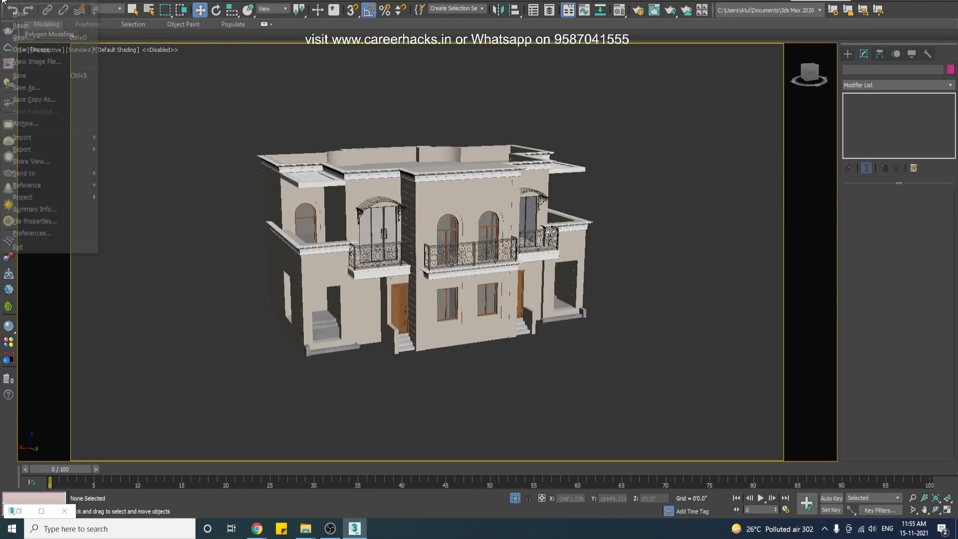
{"action": "mouse_move", "coordinate": [42, 136]}
{"action": "left_click", "coordinate": [154, 152]}
{"action": "left_click", "coordinate": [911, 494]}
Find 3ds Max 2020 through the Windows search and launch another instance of it.
{"action": "key", "text": "super"}
{"action": "type", "text": "2020"}
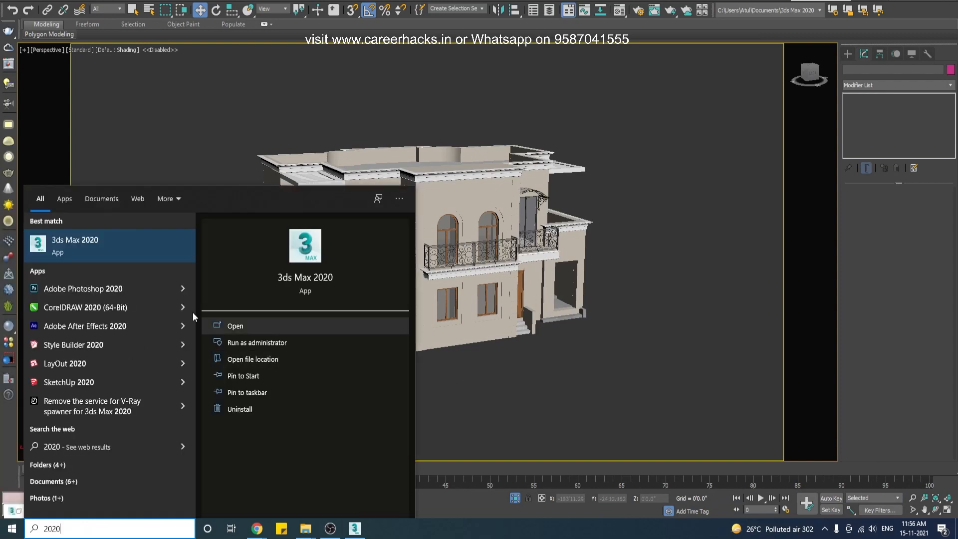
{"action": "left_click", "coordinate": [121, 240]}
Unhide all objects in the villa scene.
{"action": "right_click", "coordinate": [535, 349]}
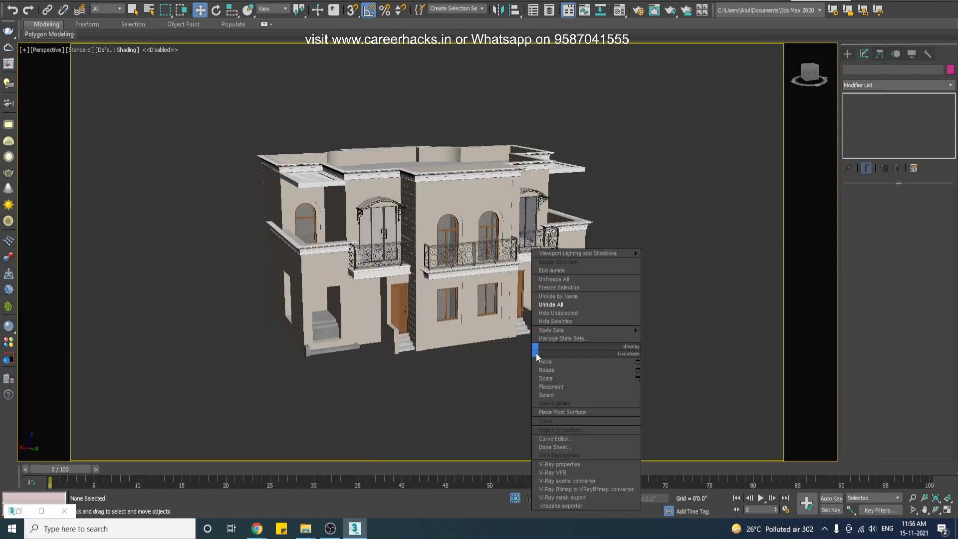
{"action": "left_click", "coordinate": [586, 306]}
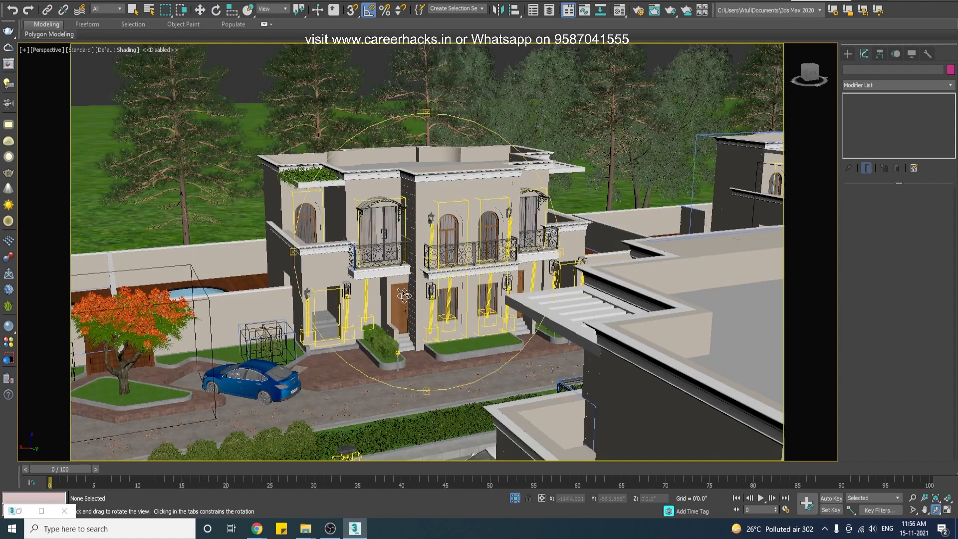
{"action": "left_click_drag", "start_coordinate": [575, 308], "coordinate": [618, 339], "text": "alt"}
{"action": "middle_click_drag", "start_coordinate": [569, 330], "coordinate": [270, 308]}
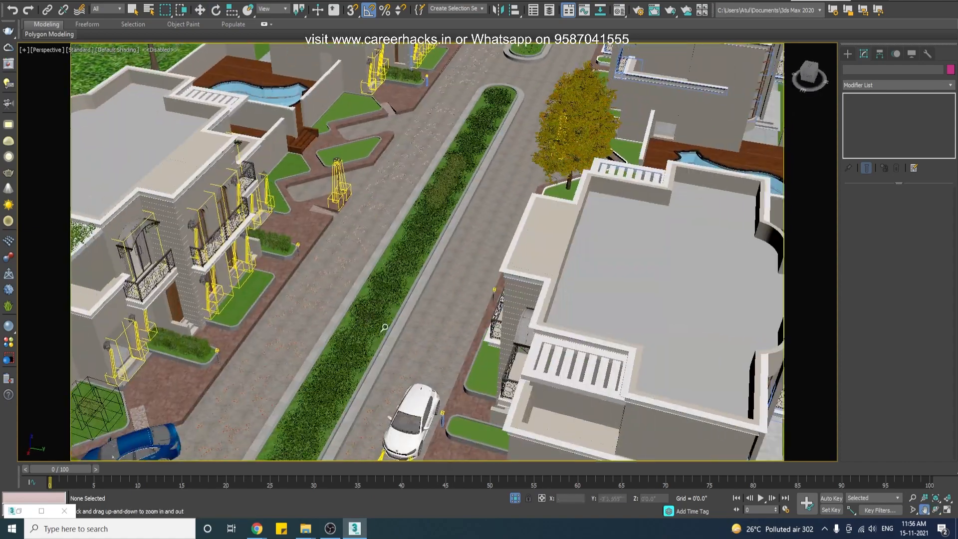
{"action": "scroll", "coordinate": [504, 314], "scroll_direction": "down", "scroll_amount": 4}
{"action": "scroll", "coordinate": [505, 310], "scroll_direction": "up", "scroll_amount": 3}
{"action": "key", "text": "ctrl+p"}
{"action": "left_click_drag", "start_coordinate": [301, 300], "coordinate": [384, 301]}
{"action": "key", "text": "ctrl+r"}
{"action": "middle_click_drag", "start_coordinate": [384, 302], "coordinate": [384, 301], "text": "alt"}
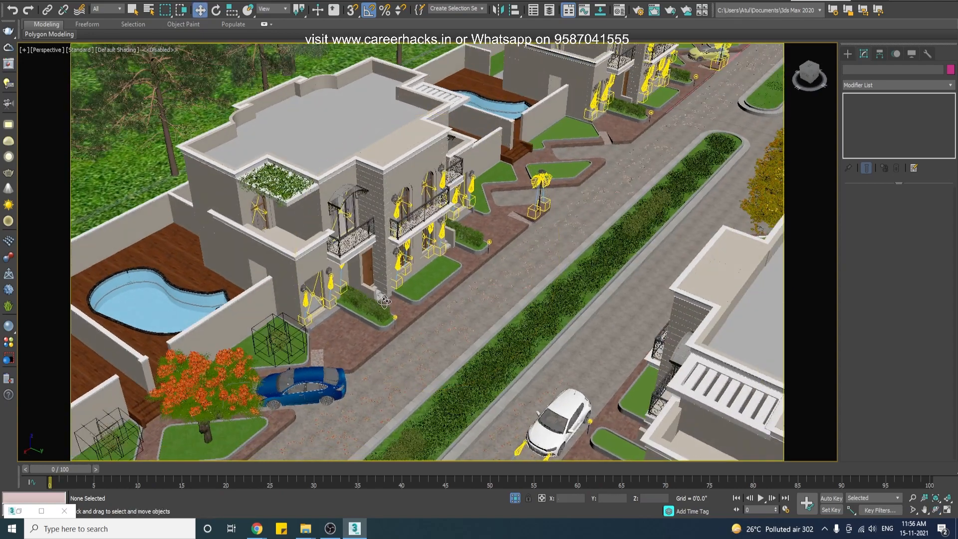
Examine the villa's surroundings and facade, including its balconies, windows and wall lanterns, at close range.
{"action": "key", "text": "alt+Tab"}
{"action": "key", "text": "ctrl+p"}
{"action": "left_click_drag", "start_coordinate": [150, 389], "coordinate": [269, 393]}
{"action": "left_click_drag", "start_coordinate": [612, 206], "coordinate": [314, 373]}
{"action": "left_click_drag", "start_coordinate": [471, 286], "coordinate": [619, 209]}
{"action": "left_click_drag", "start_coordinate": [219, 394], "coordinate": [477, 260]}
{"action": "left_click_drag", "start_coordinate": [319, 355], "coordinate": [460, 295]}
{"action": "key", "text": "alt+z"}
{"action": "mouse_move", "coordinate": [351, 290]}
{"action": "left_mouse_down"}
{"action": "mouse_move", "coordinate": [369, 257]}
{"action": "mouse_move", "coordinate": [357, 280]}
{"action": "mouse_move", "coordinate": [353, 252]}
{"action": "mouse_move", "coordinate": [364, 301]}
{"action": "left_mouse_up"}
{"action": "key", "text": "ctrl+r"}
{"action": "key", "text": "ctrl+p"}
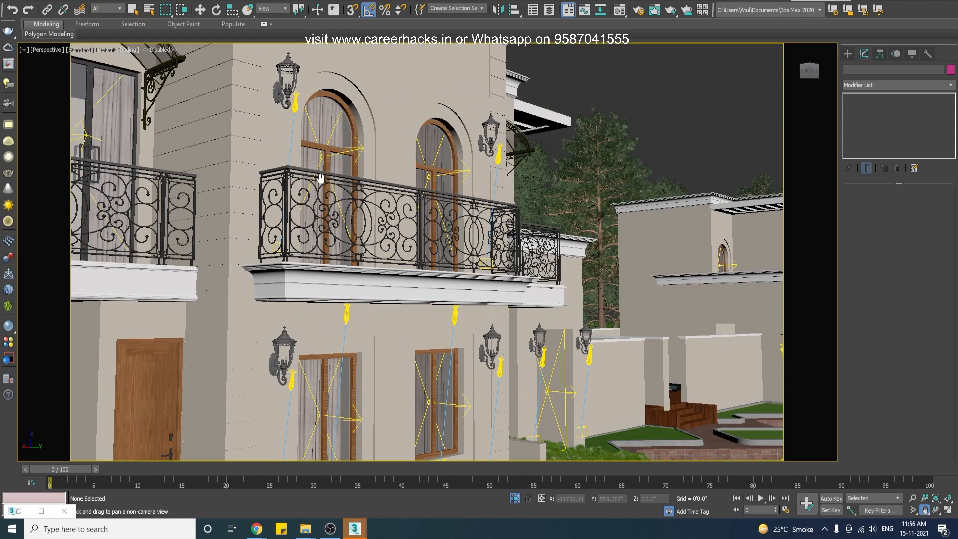
Select the group of lights at the facade's wall lanterns and inspect their placement around the balconies and windows.
{"action": "middle_click_drag", "start_coordinate": [307, 152], "coordinate": [410, 217]}
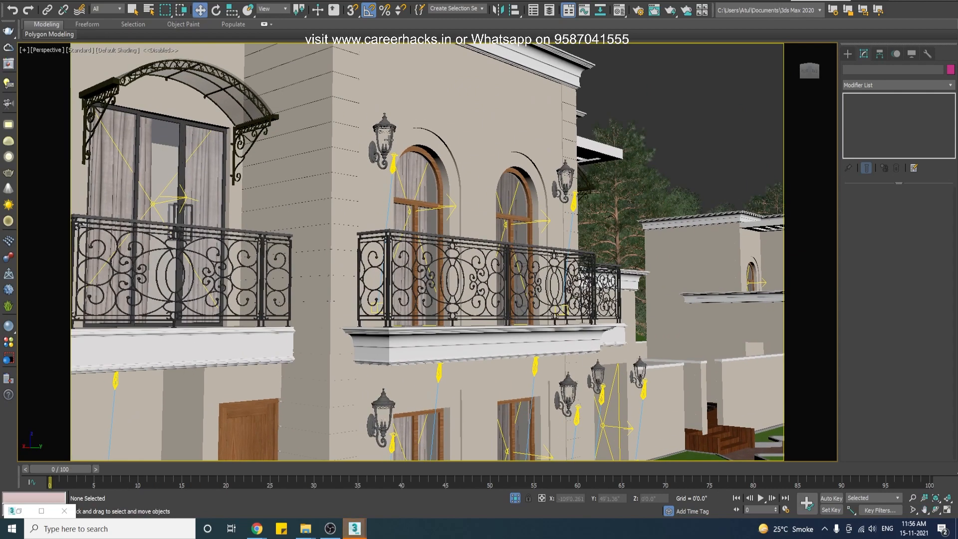
{"action": "left_click", "coordinate": [393, 168]}
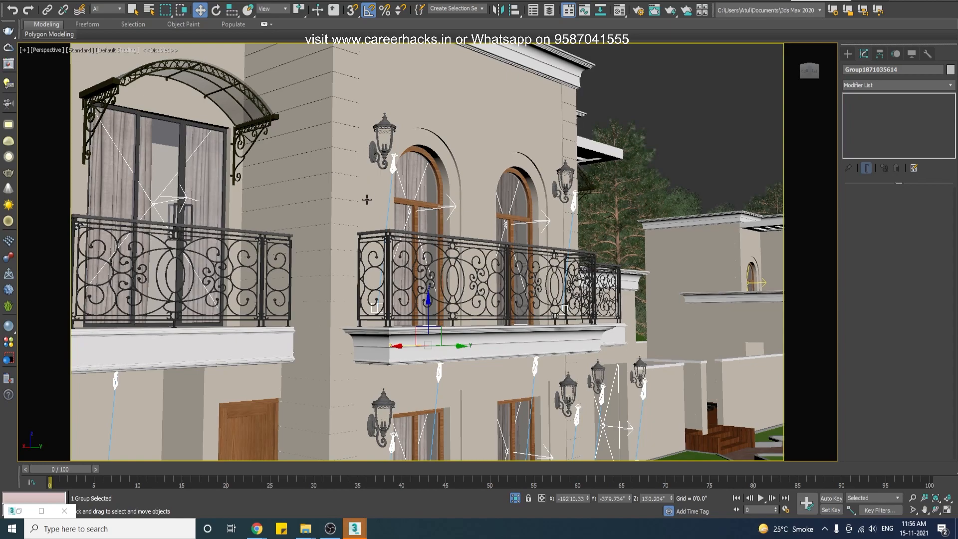
{"action": "middle_click_drag", "start_coordinate": [377, 204], "coordinate": [429, 274]}
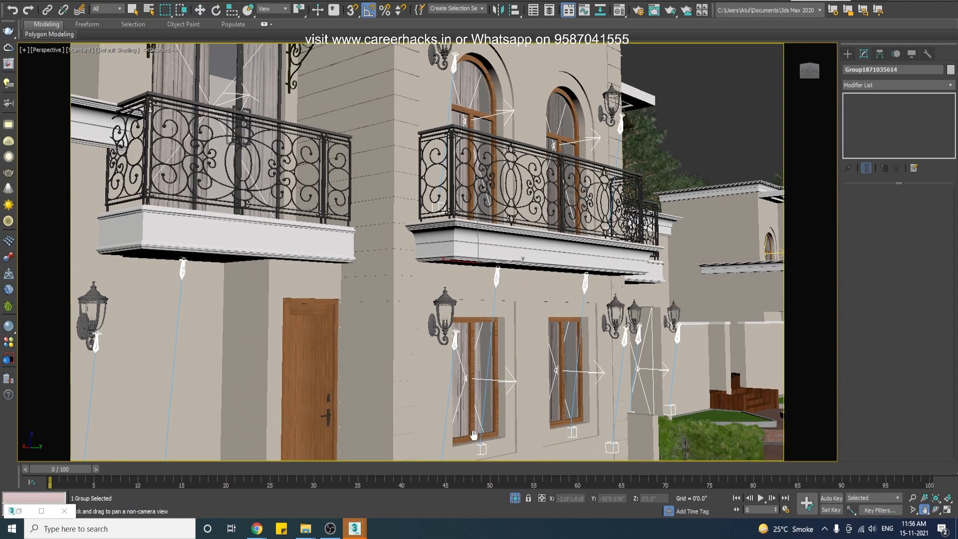
{"action": "middle_click_drag", "start_coordinate": [446, 148], "coordinate": [446, 349]}
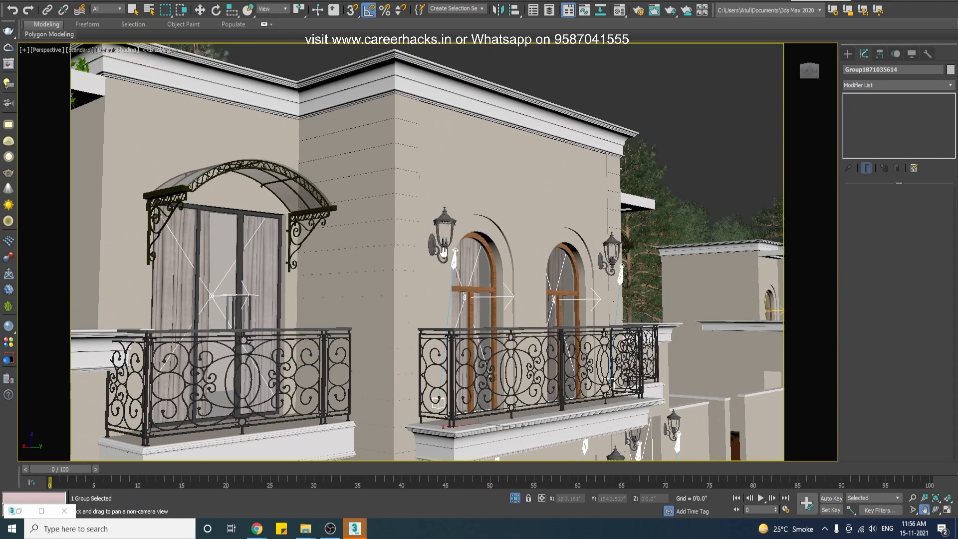
Select the sphere light on top of the bollard lamp beside the hedge near the villa's entrance door.
{"action": "middle_click_drag", "start_coordinate": [442, 252], "coordinate": [444, 222], "text": "ctrl+alt"}
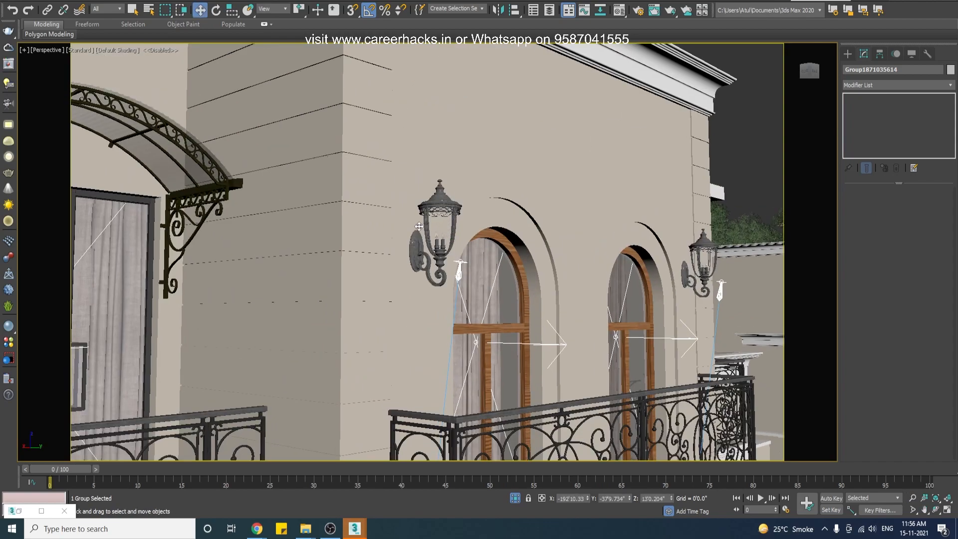
{"action": "middle_click_drag", "start_coordinate": [390, 292], "coordinate": [425, 215], "text": "ctrl+alt"}
{"action": "middle_click_drag", "start_coordinate": [425, 325], "coordinate": [517, 256]}
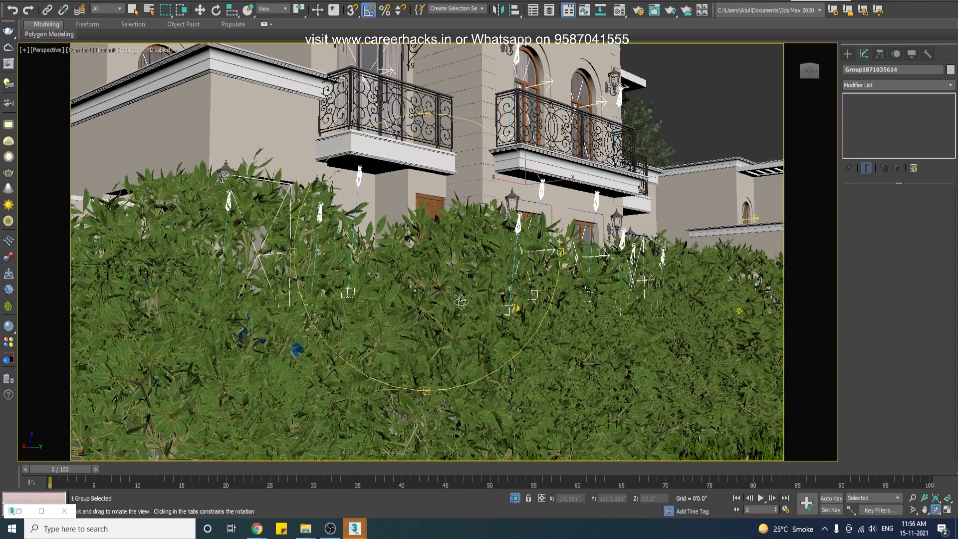
{"action": "middle_click_drag", "start_coordinate": [462, 289], "coordinate": [438, 303], "text": "alt"}
{"action": "scroll", "coordinate": [453, 355], "scroll_direction": "up", "scroll_amount": 2}
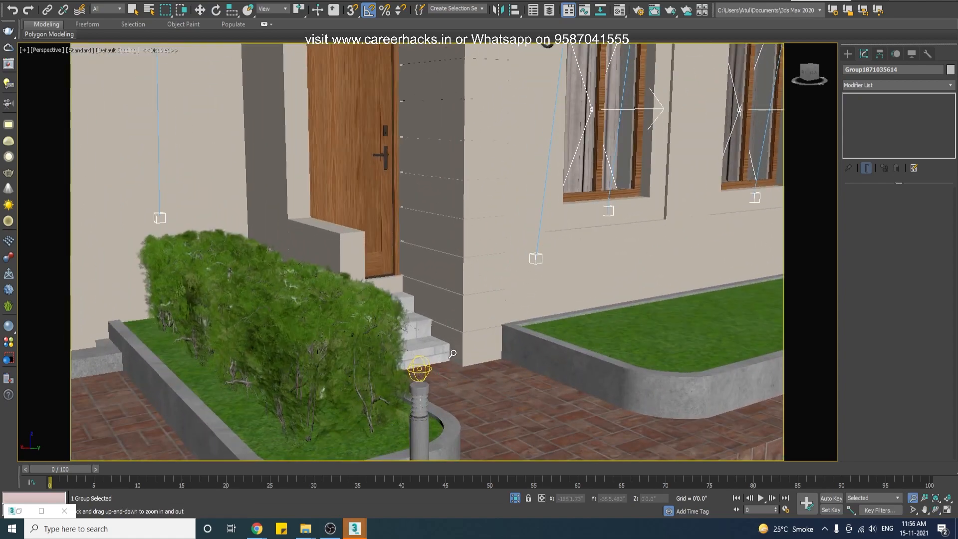
{"action": "middle_click_drag", "start_coordinate": [441, 378], "coordinate": [438, 269]}
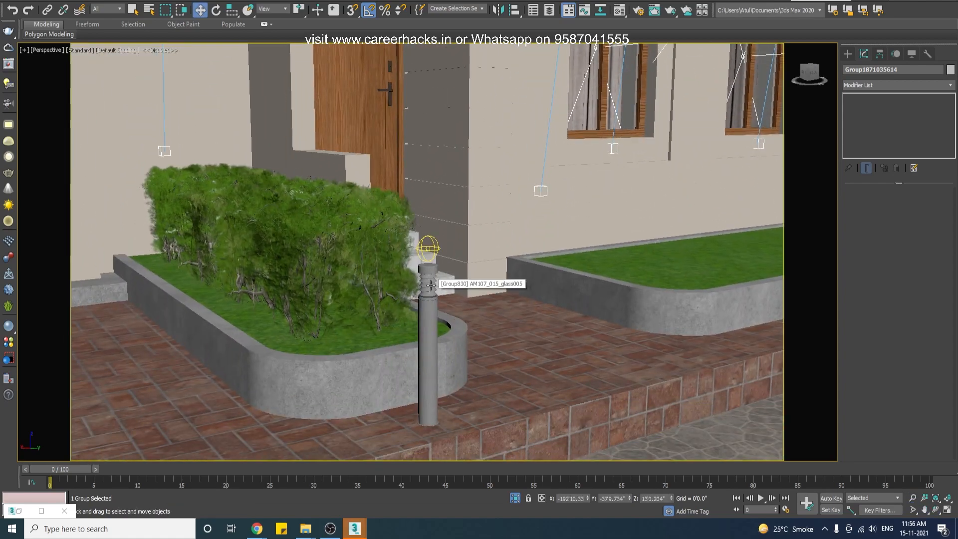
{"action": "left_click", "coordinate": [429, 249]}
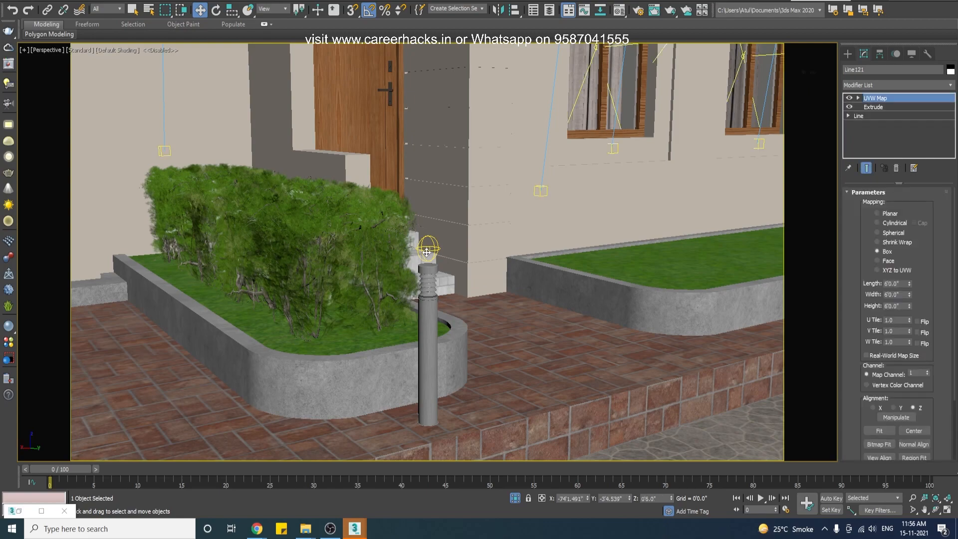
{"action": "left_click", "coordinate": [429, 249]}
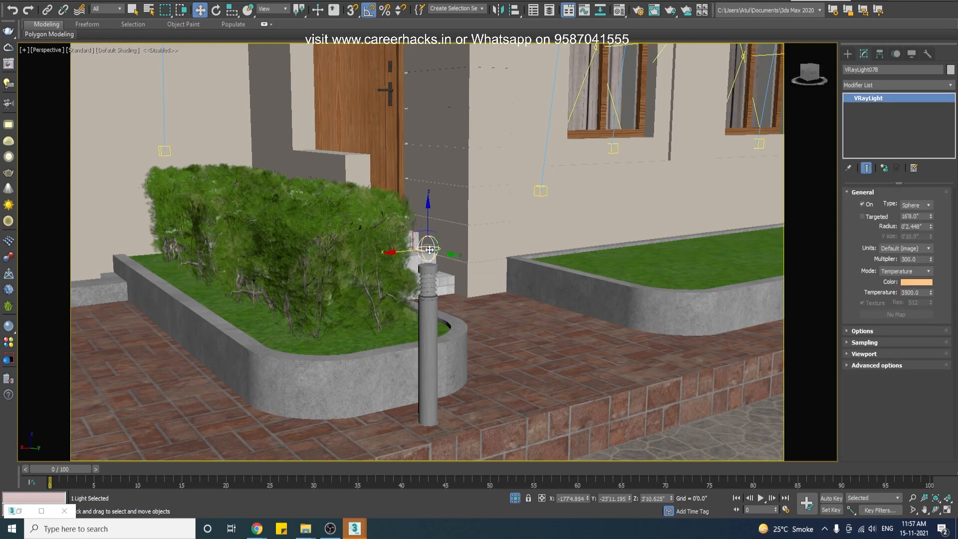
Examine the villa lane from above, including its pools, roofs, boundary wall, trees, parked car and facade lights.
{"action": "scroll", "coordinate": [429, 248], "scroll_direction": "down", "scroll_amount": 10}
{"action": "middle_click_drag", "start_coordinate": [492, 239], "coordinate": [428, 274], "text": "alt"}
{"action": "key", "text": "Escape"}
{"action": "key", "text": "w"}
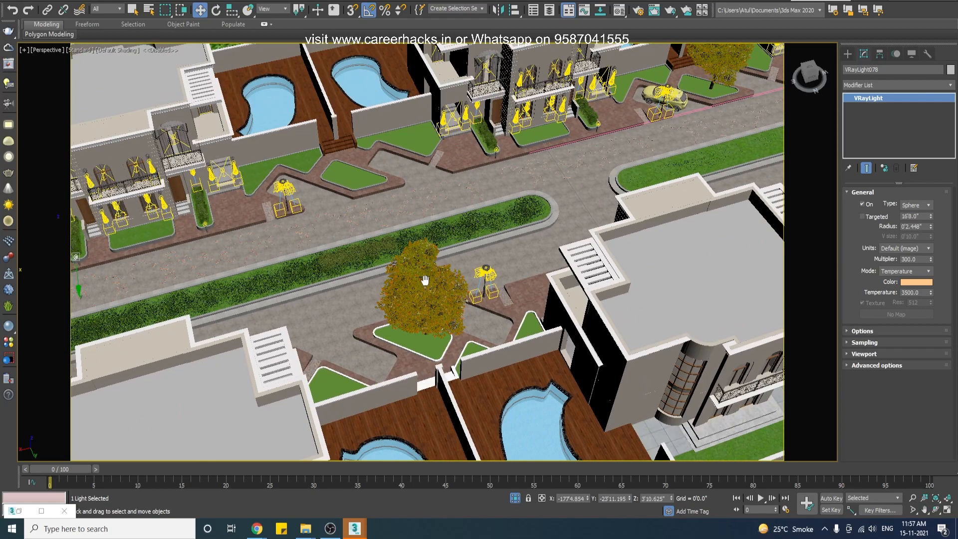
{"action": "middle_click_drag", "start_coordinate": [362, 209], "coordinate": [157, 314]}
{"action": "key", "text": "alt+z"}
{"action": "left_click_drag", "start_coordinate": [360, 256], "coordinate": [416, 220]}
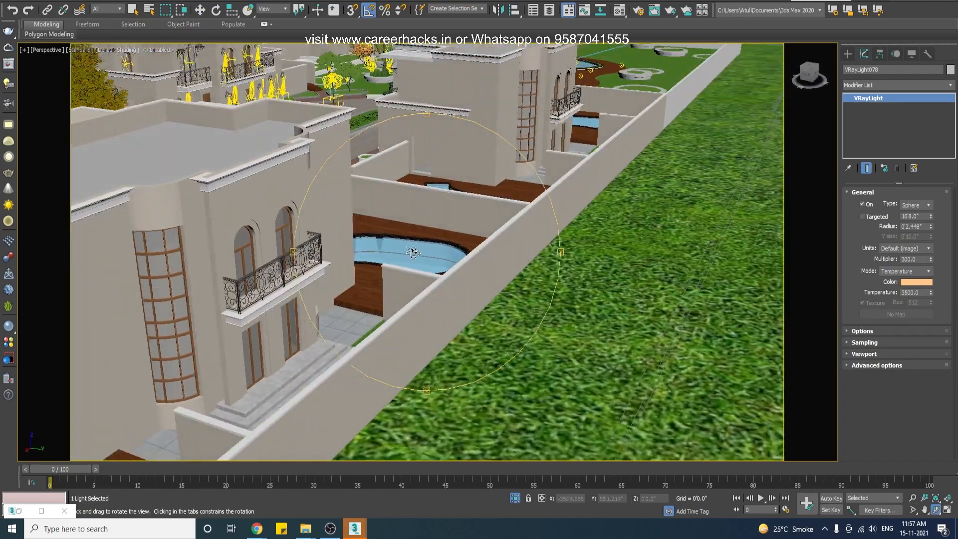
{"action": "middle_click_drag", "start_coordinate": [254, 248], "coordinate": [273, 286]}
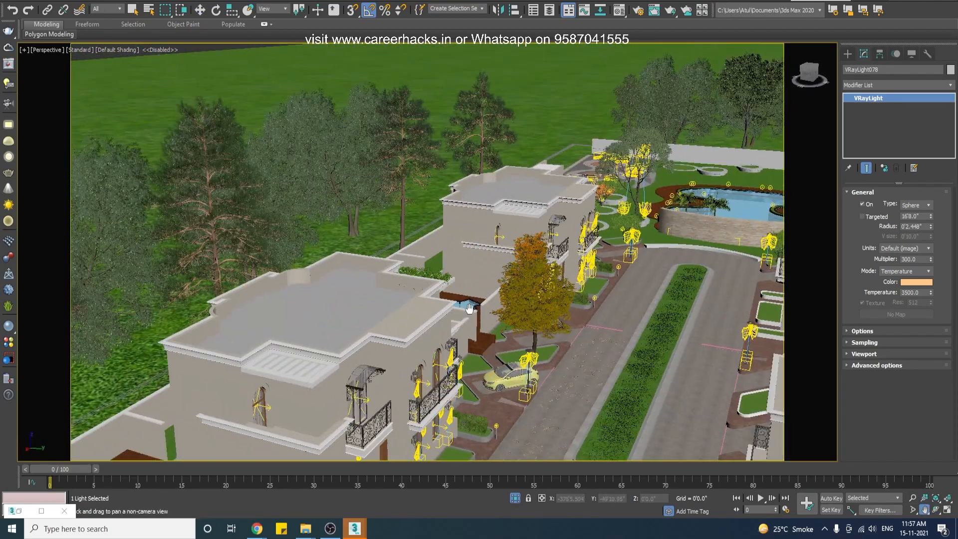
{"action": "key", "text": "alt+z"}
{"action": "left_click_drag", "start_coordinate": [491, 275], "coordinate": [490, 288]}
{"action": "scroll", "coordinate": [491, 288], "scroll_direction": "up", "scroll_amount": 1}
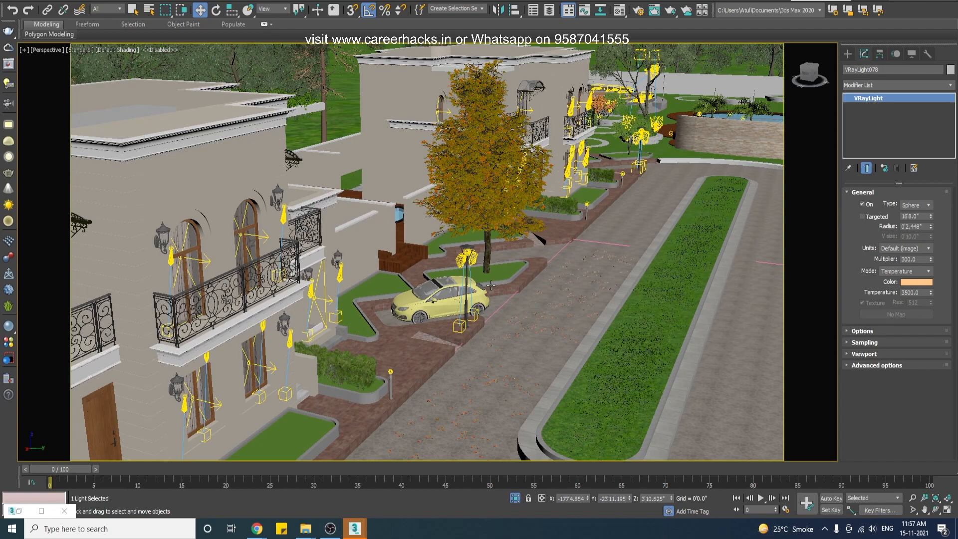
{"action": "key", "text": "alt+z"}
{"action": "left_click_drag", "start_coordinate": [165, 374], "coordinate": [287, 302]}
{"action": "scroll", "coordinate": [270, 314], "scroll_direction": "up", "scroll_amount": 2}
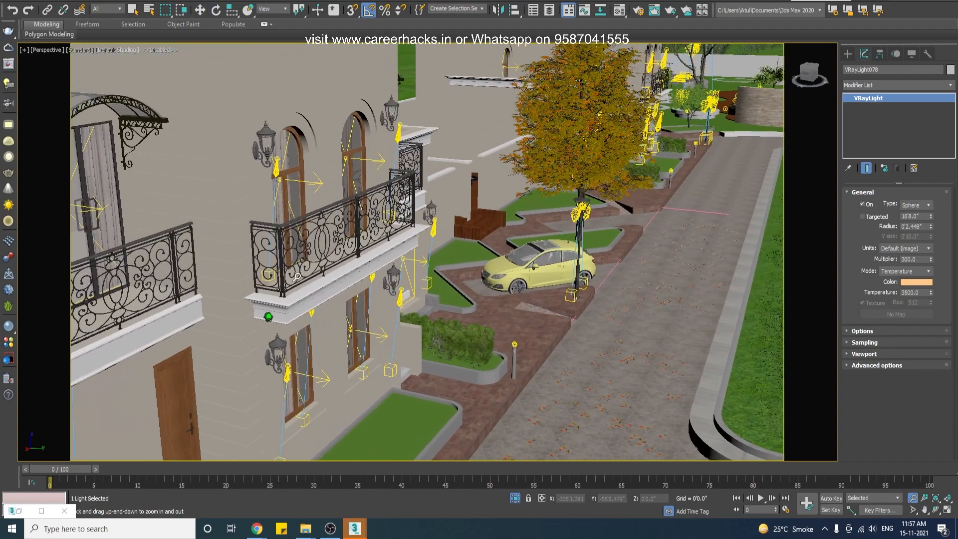
Isolate the villa building group and inspect the moulded edge beneath its balcony railing at close range.
{"action": "left_click", "coordinate": [270, 315]}
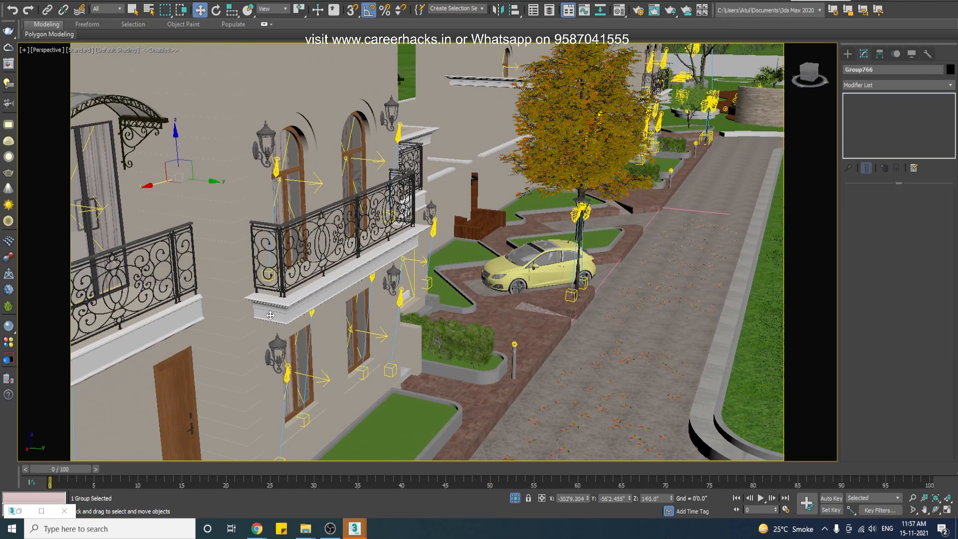
{"action": "key", "text": "alt+q"}
{"action": "middle_click_drag", "start_coordinate": [374, 344], "coordinate": [464, 295], "text": "alt"}
{"action": "scroll", "coordinate": [552, 267], "scroll_direction": "up", "scroll_amount": 6}
{"action": "middle_click_drag", "start_coordinate": [543, 280], "coordinate": [399, 294]}
{"action": "scroll", "coordinate": [336, 227], "scroll_direction": "up", "scroll_amount": 5}
{"action": "scroll", "coordinate": [336, 226], "scroll_direction": "down", "scroll_amount": 1}
{"action": "scroll", "coordinate": [553, 264], "scroll_direction": "up", "scroll_amount": 1}
{"action": "scroll", "coordinate": [406, 271], "scroll_direction": "down", "scroll_amount": 3}
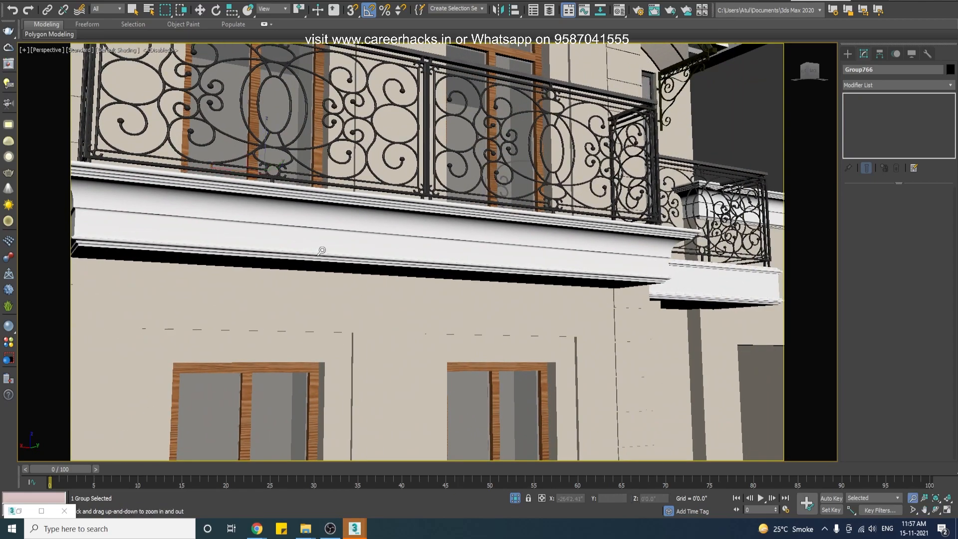
{"action": "middle_click_drag", "start_coordinate": [402, 274], "coordinate": [327, 257], "text": "ctrl+alt"}
{"action": "key", "text": "Escape"}
{"action": "middle_click_drag", "start_coordinate": [198, 278], "coordinate": [251, 267]}
{"action": "key", "text": "w"}
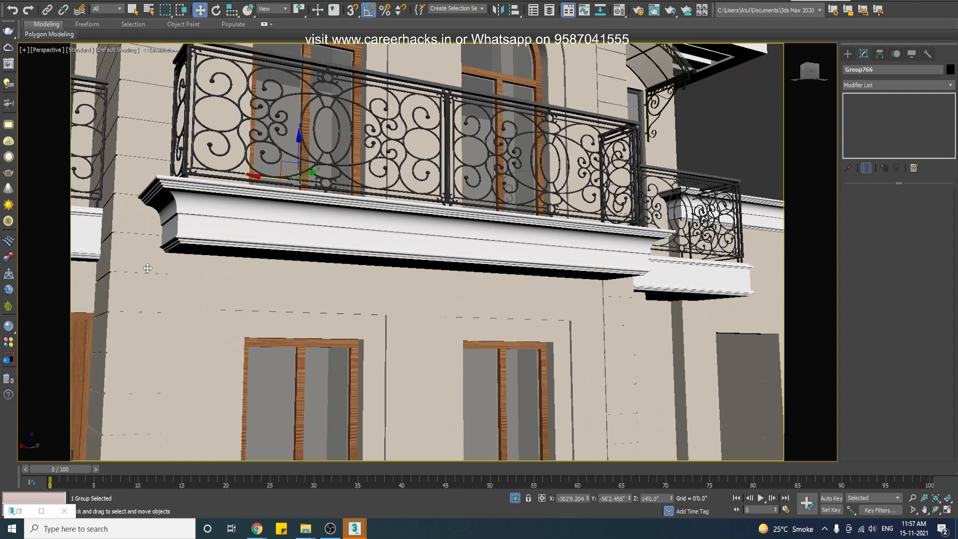
Draw a large rectangle spline beside the building in the top view.
{"action": "key", "text": "t"}
{"action": "right_click", "coordinate": [483, 353]}
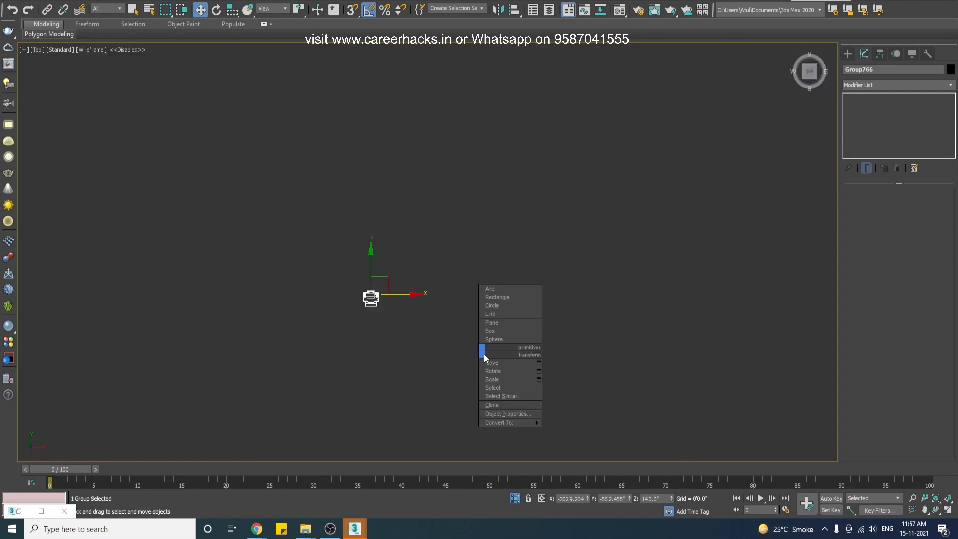
{"action": "left_click", "coordinate": [521, 297]}
{"action": "left_click_drag", "start_coordinate": [531, 165], "coordinate": [691, 360]}
{"action": "key", "text": "w"}
Convert the rectangle to an editable spline and delete the segment facing the building, leaving an open path.
{"action": "right_click", "coordinate": [614, 282]}
{"action": "mouse_move", "coordinate": [709, 393]}
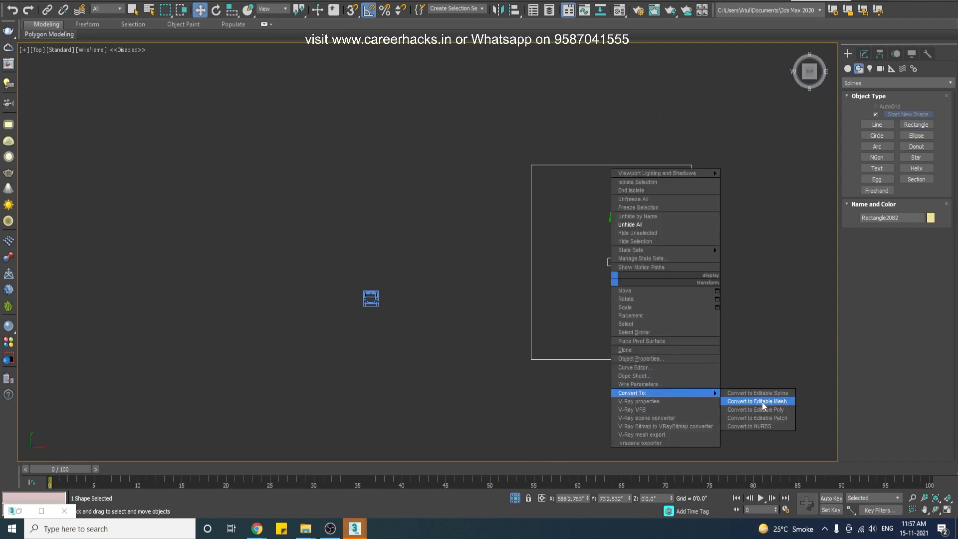
{"action": "left_click", "coordinate": [776, 394]}
{"action": "left_click", "coordinate": [531, 324]}
{"action": "key", "text": "Delete"}
{"action": "left_click", "coordinate": [884, 97]}
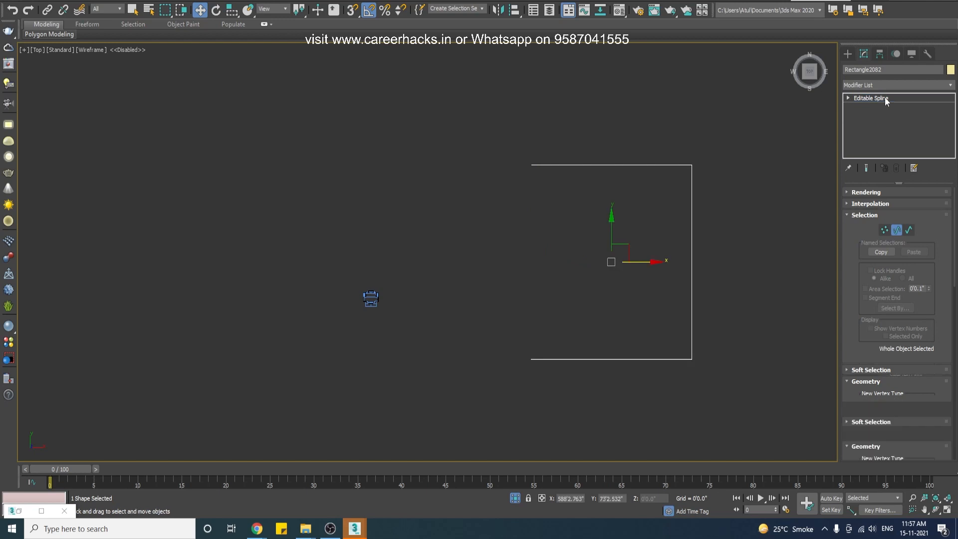
Draw a curvy open moulding profile with the Line tool beside the open path in the front view.
{"action": "key", "text": "f"}
{"action": "scroll", "coordinate": [598, 306], "scroll_direction": "up", "scroll_amount": 3}
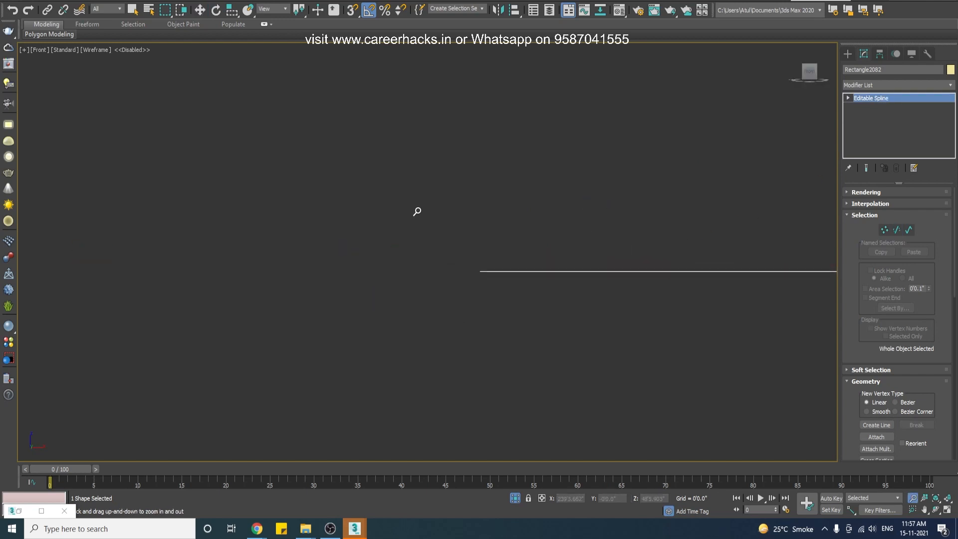
{"action": "right_click", "coordinate": [431, 291]}
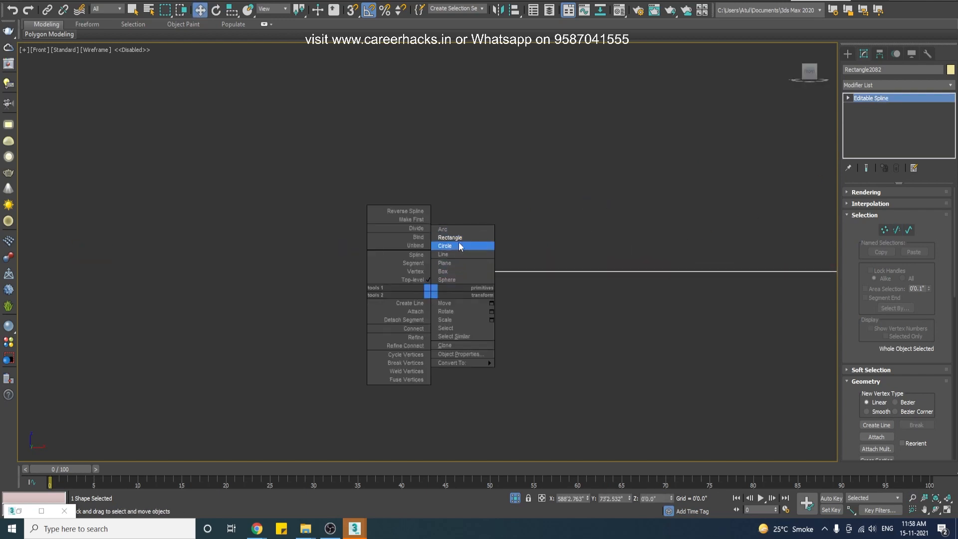
{"action": "left_click", "coordinate": [456, 254]}
{"action": "left_click", "coordinate": [468, 160]}
{"action": "left_click", "coordinate": [482, 178]}
{"action": "left_click", "coordinate": [489, 200]}
{"action": "left_click", "coordinate": [483, 220]}
{"action": "left_click", "coordinate": [492, 230]}
{"action": "left_click", "coordinate": [504, 242]}
{"action": "left_click", "coordinate": [488, 272]}
{"action": "left_click", "coordinate": [478, 292]}
{"action": "left_click", "coordinate": [448, 326]}
{"action": "left_click", "coordinate": [433, 289]}
{"action": "left_click", "coordinate": [454, 256]}
{"action": "left_click", "coordinate": [404, 260]}
{"action": "right_click", "coordinate": [388, 243]}
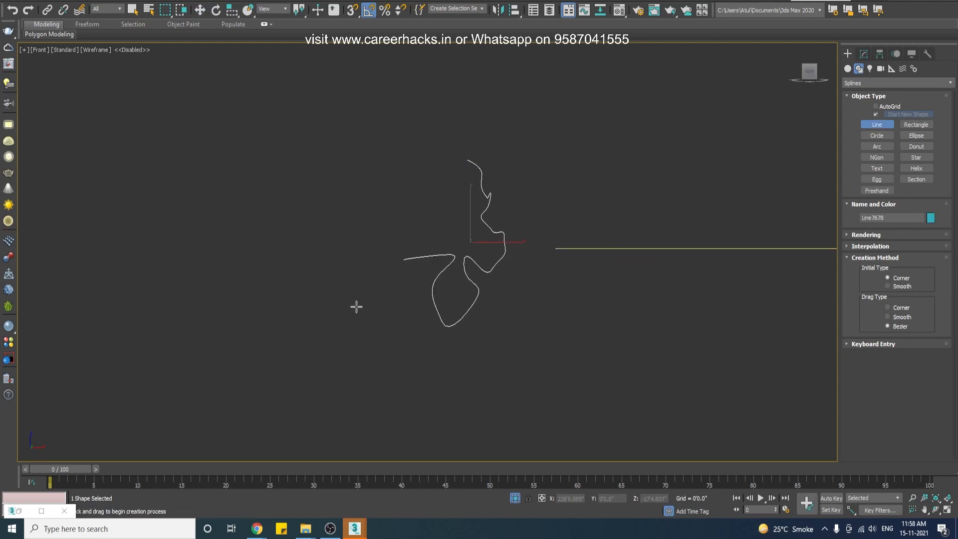
{"action": "middle_click_drag", "start_coordinate": [475, 304], "coordinate": [176, 307]}
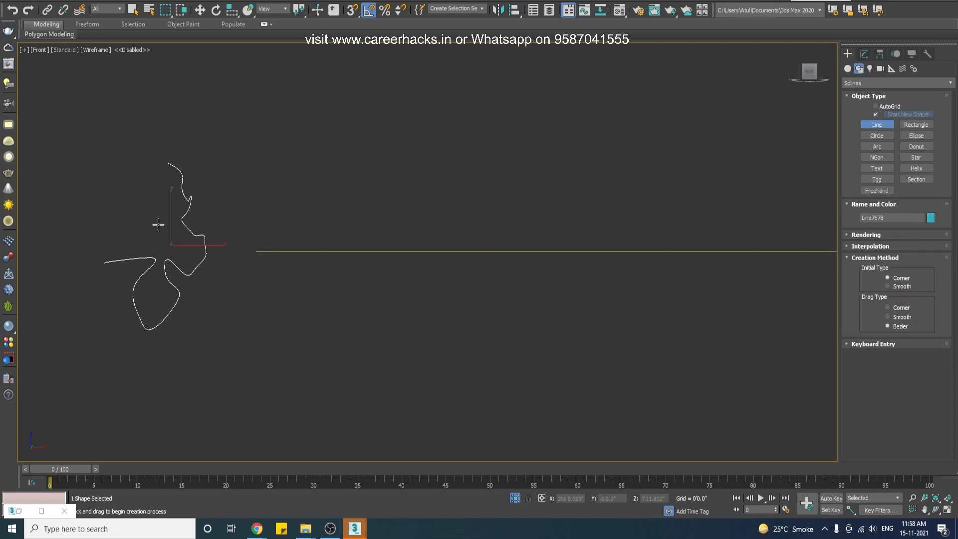
Select the open rectangle path and inspect it together with the moulding profile in the perspective view.
{"action": "key", "text": "w"}
{"action": "left_click", "coordinate": [320, 251]}
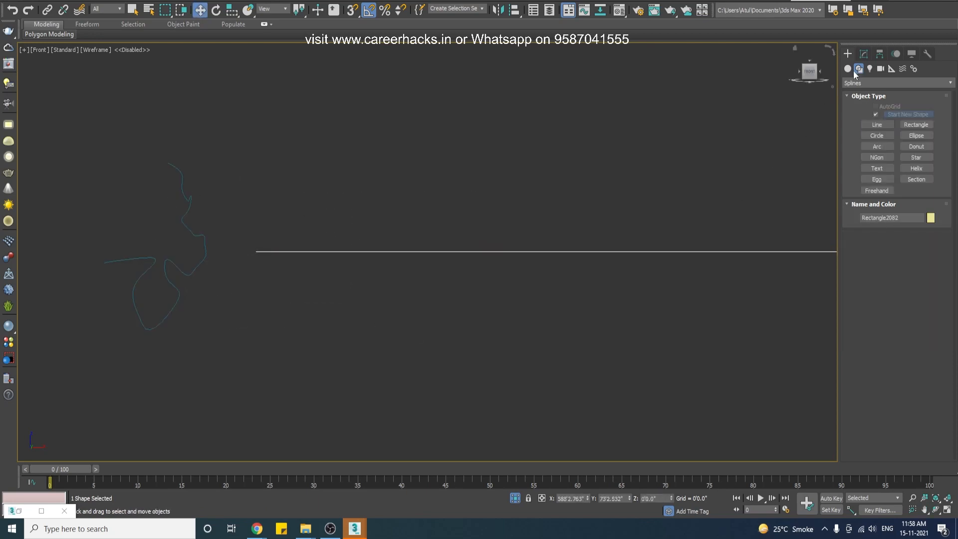
{"action": "left_click", "coordinate": [863, 54]}
{"action": "key", "text": "p"}
{"action": "key", "text": "alt+q"}
{"action": "key", "text": "ctrl+r"}
{"action": "left_click_drag", "start_coordinate": [455, 319], "coordinate": [434, 360]}
{"action": "key", "text": "w"}
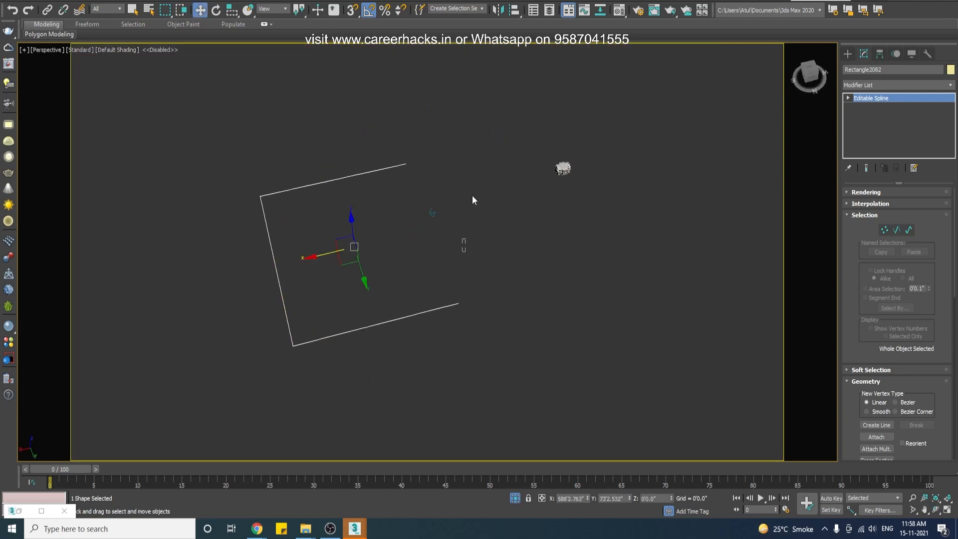
Bring the isolated villa building back into the perspective view and look at its full facade.
{"action": "left_click_drag", "start_coordinate": [466, 229], "coordinate": [315, 367]}
{"action": "left_click", "coordinate": [316, 369]}
{"action": "key", "text": "alt+q"}
{"action": "key", "text": "ctrl+r"}
{"action": "left_click_drag", "start_coordinate": [429, 326], "coordinate": [461, 276]}
{"action": "key", "text": "w"}
Unhide all objects in the scene and view the lane through the camera Cam 05 Villa Lane.
{"action": "right_click", "coordinate": [600, 361]}
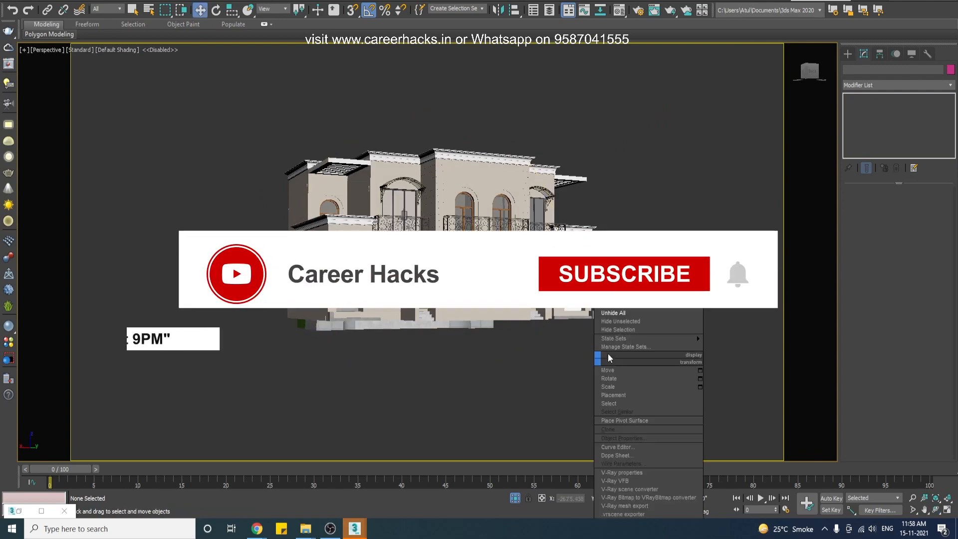
{"action": "left_click", "coordinate": [616, 312]}
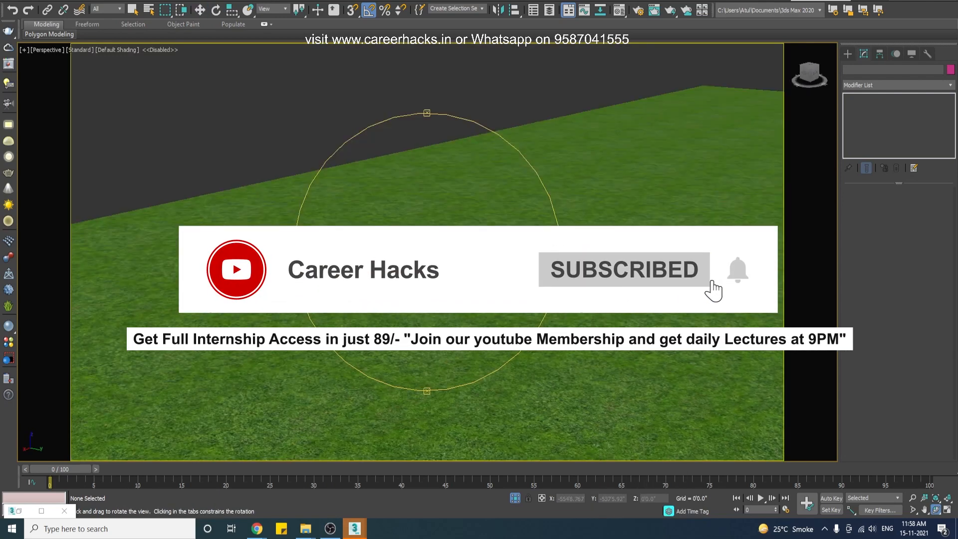
{"action": "key", "text": "alt+z"}
{"action": "left_click_drag", "start_coordinate": [564, 279], "coordinate": [564, 325]}
{"action": "key", "text": "w"}
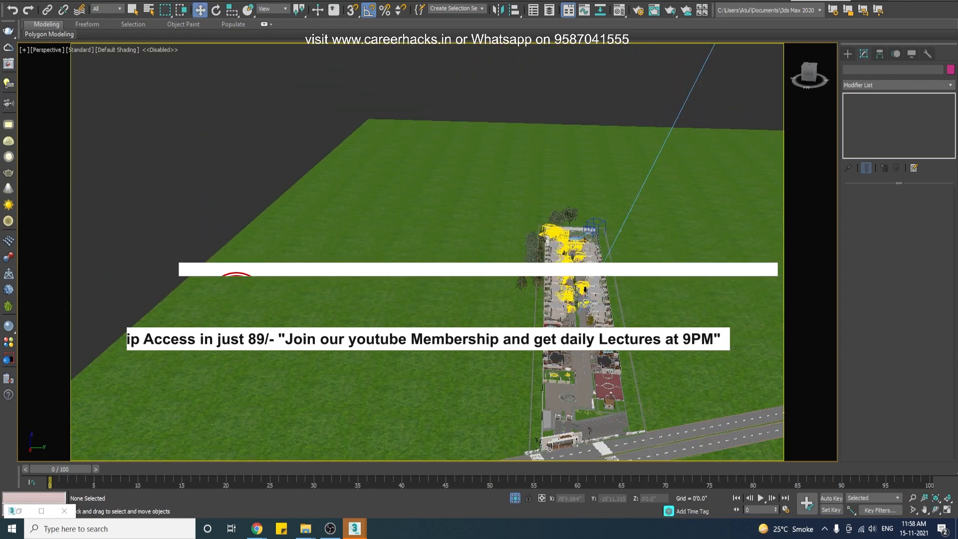
{"action": "key", "text": "c"}
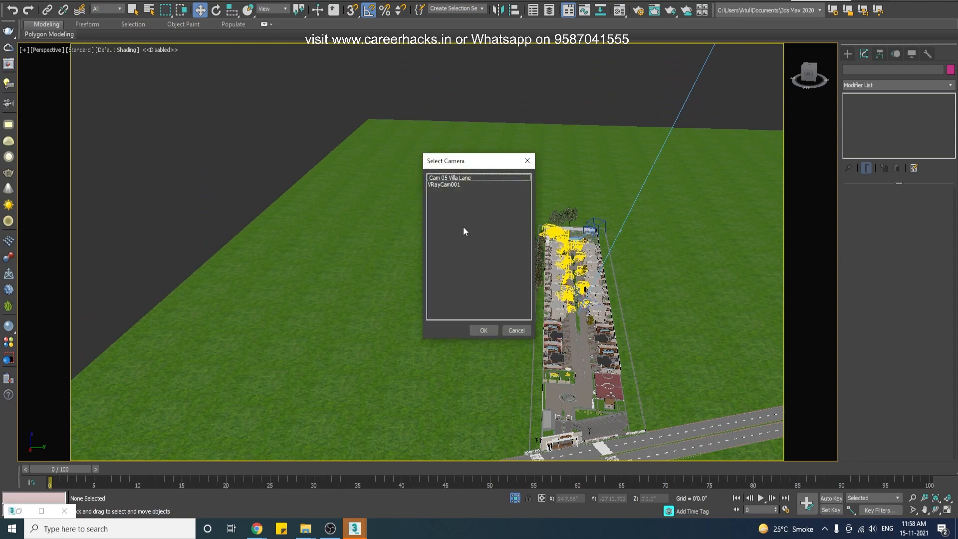
{"action": "double_click", "coordinate": [457, 179]}
Switch to the untitled 3ds Max instance and copy the path of the downloaded boxwood tree folder from File Explorer.
{"action": "mouse_move", "coordinate": [354, 529]}
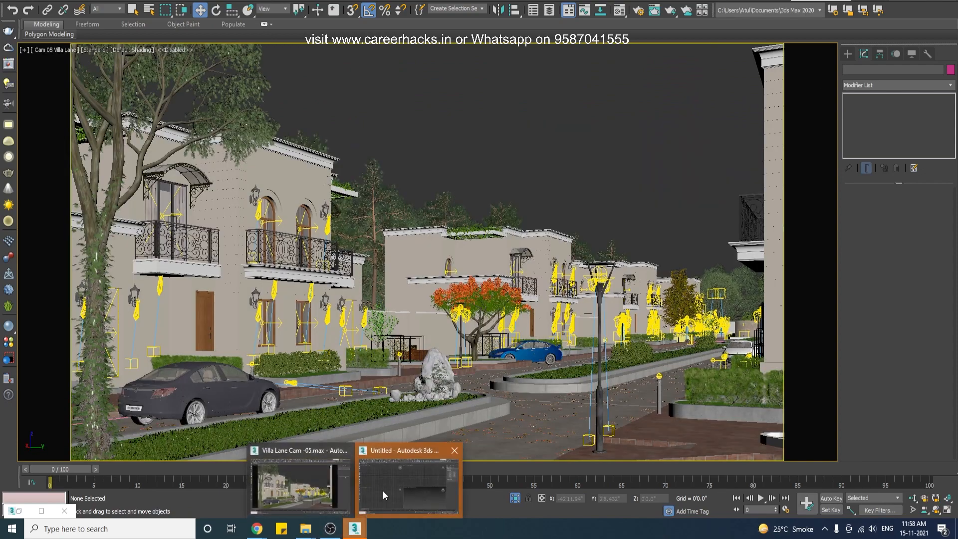
{"action": "left_click", "coordinate": [382, 490]}
{"action": "mouse_move", "coordinate": [313, 522]}
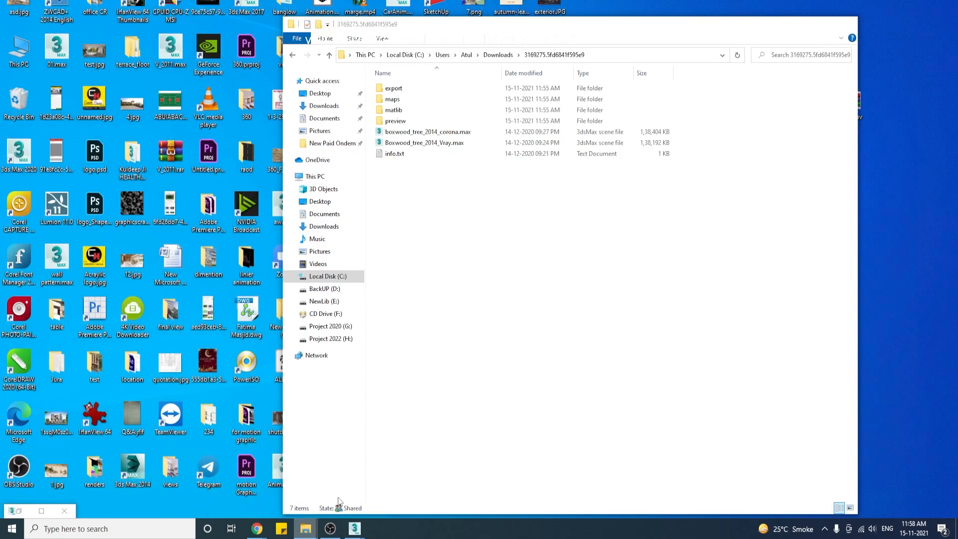
{"action": "left_click", "coordinate": [337, 497]}
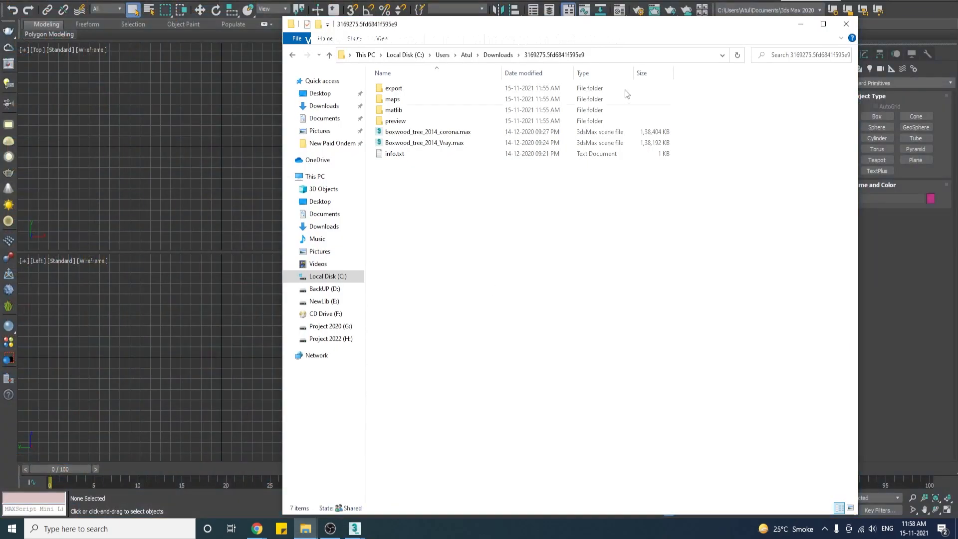
{"action": "left_click", "coordinate": [642, 57]}
{"action": "right_click", "coordinate": [643, 58]}
{"action": "key", "text": "ctrl+c"}
{"action": "left_click", "coordinate": [663, 93]}
{"action": "left_click", "coordinate": [205, 348]}
Open boxwood_tree_2014_corona.max from the copied folder path, continuing despite the missing Corona DLLs.
{"action": "left_click", "coordinate": [562, 370]}
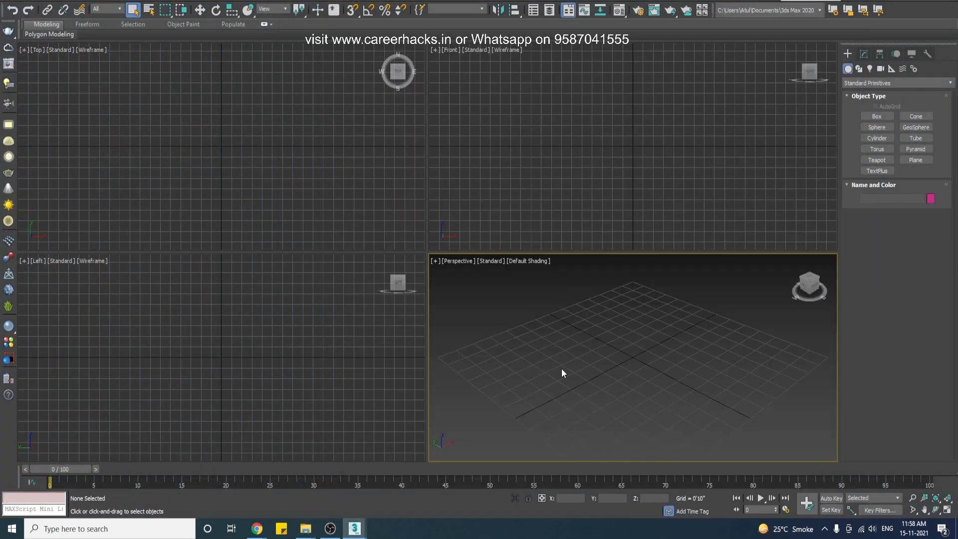
{"action": "key", "text": "ctrl+o"}
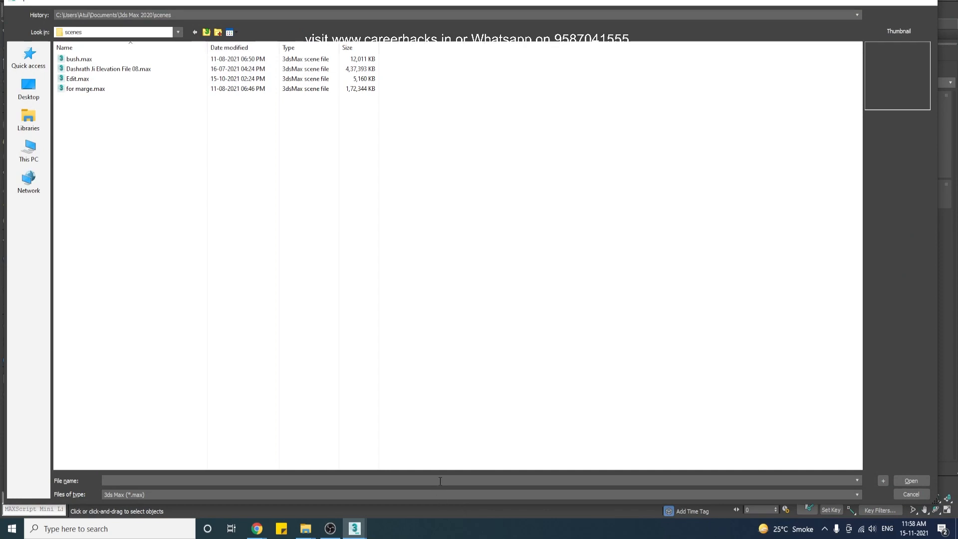
{"action": "left_click", "coordinate": [440, 481]}
{"action": "key", "text": "ctrl+v"}
{"action": "key", "text": "Return"}
{"action": "double_click", "coordinate": [115, 99]}
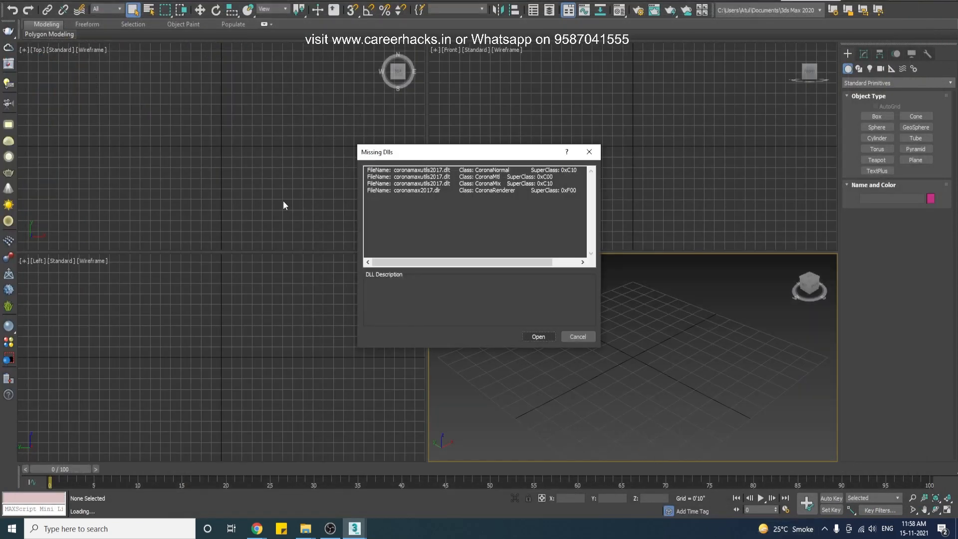
{"action": "left_click", "coordinate": [538, 337]}
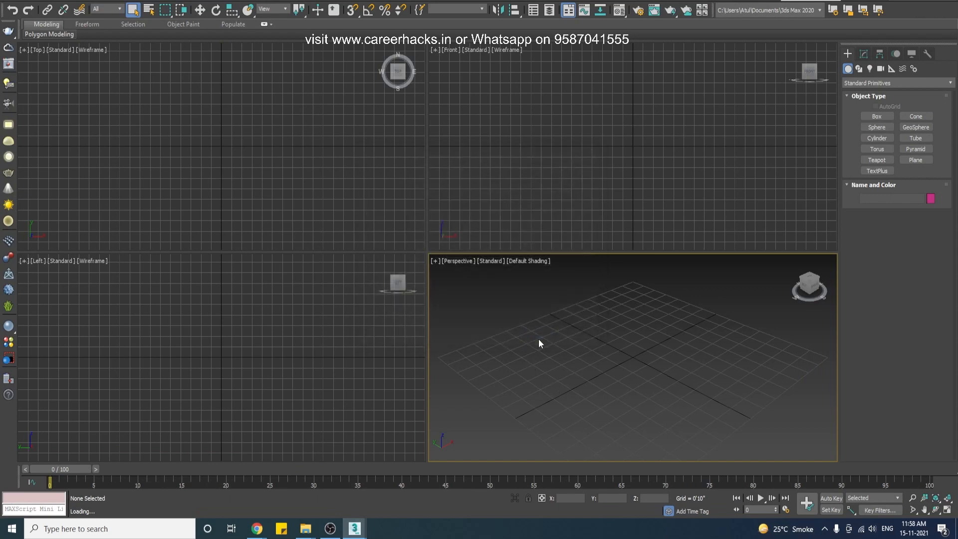
{"action": "left_click", "coordinate": [478, 300]}
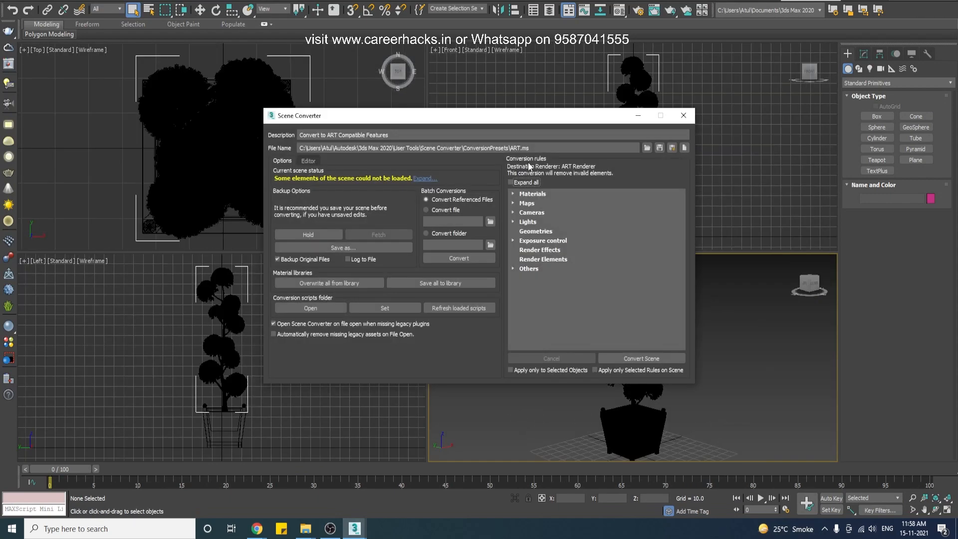
Close the Scene Converter and view the potted boxwood tree from another angle in a maximized perspective view.
{"action": "left_click", "coordinate": [683, 115]}
{"action": "key", "text": "alt+w"}
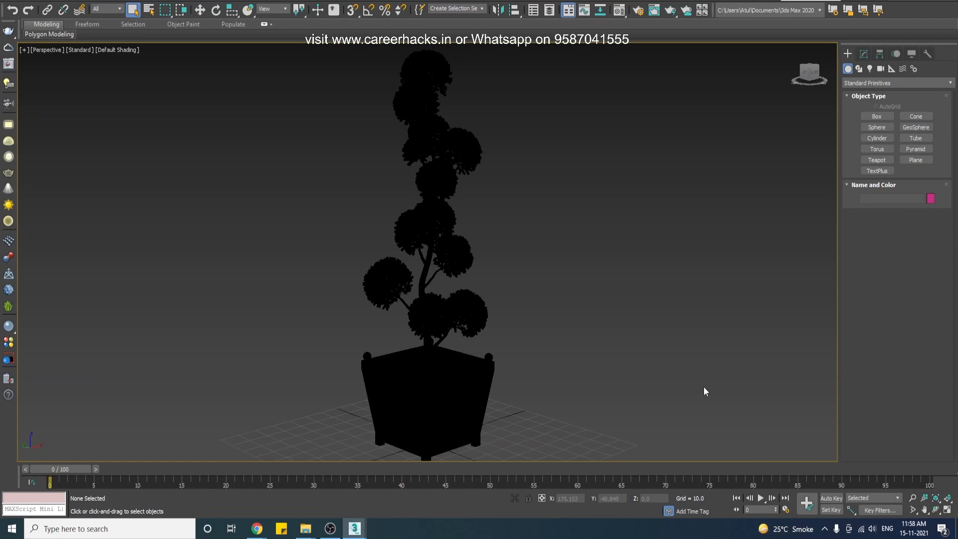
{"action": "key", "text": "ctrl+r"}
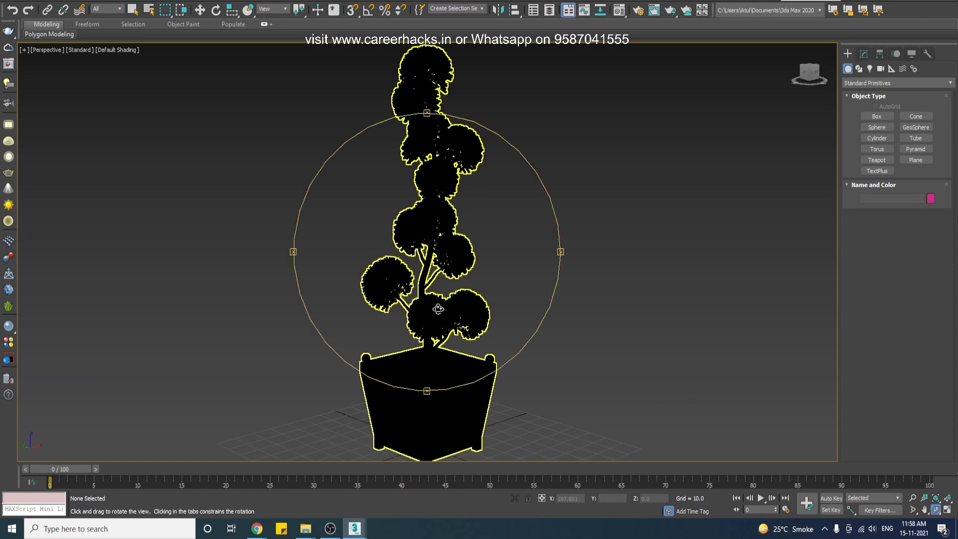
{"action": "left_click_drag", "start_coordinate": [438, 319], "coordinate": [432, 279]}
{"action": "right_click", "coordinate": [432, 279]}
Bring up Asset Tracking and select all the boxwood tree map files listed under Maps / Shaders.
{"action": "key", "text": "shift+t"}
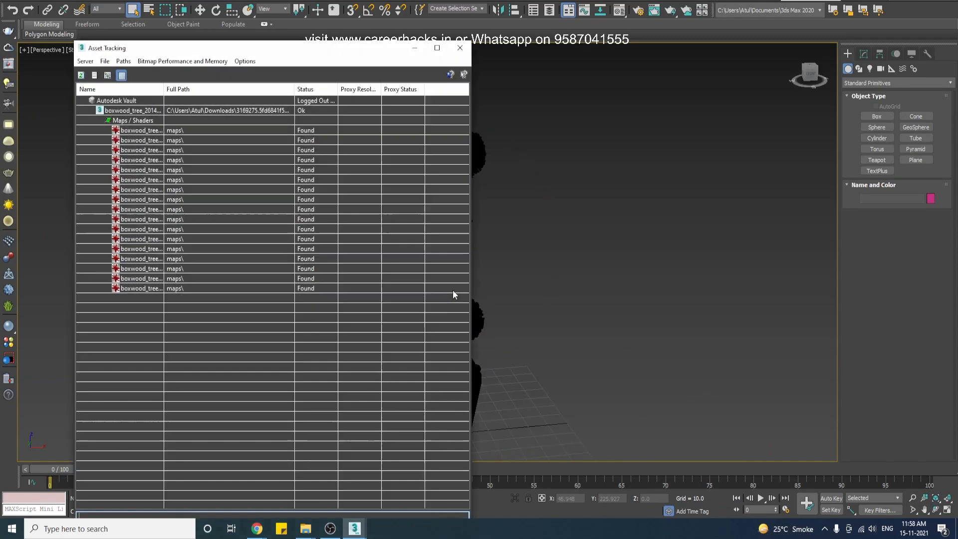
{"action": "left_click", "coordinate": [310, 289]}
{"action": "left_click", "coordinate": [313, 131], "text": "shift"}
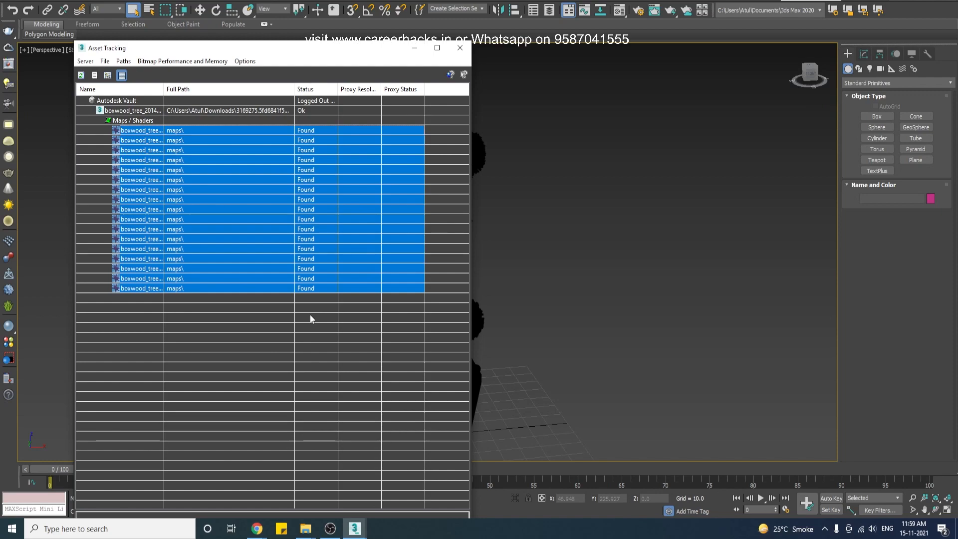
Search the downloaded boxwood folder for *.*, cut all files from Boxwood_tree_ to the last texture, and return to the folder.
{"action": "mouse_move", "coordinate": [306, 528]}
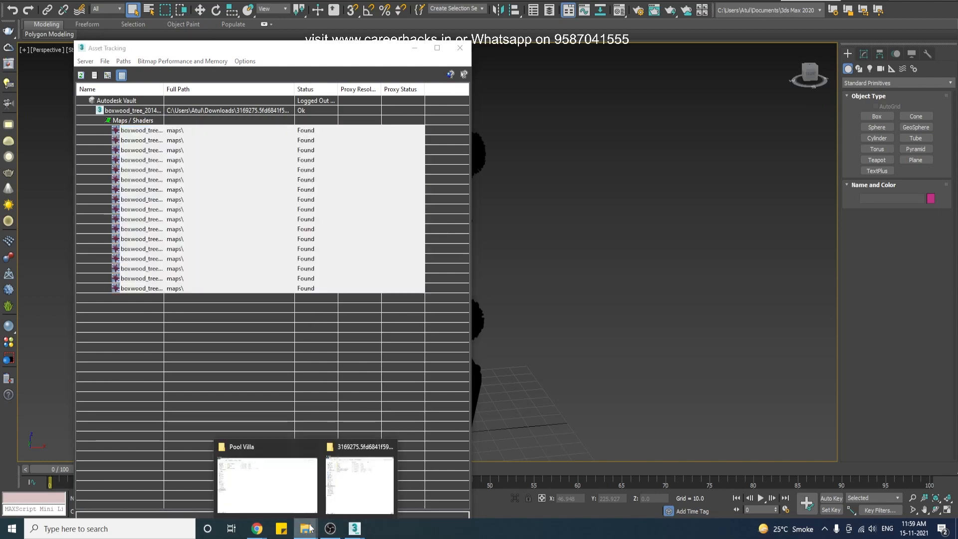
{"action": "mouse_move", "coordinate": [301, 475]}
{"action": "left_click", "coordinate": [359, 482]}
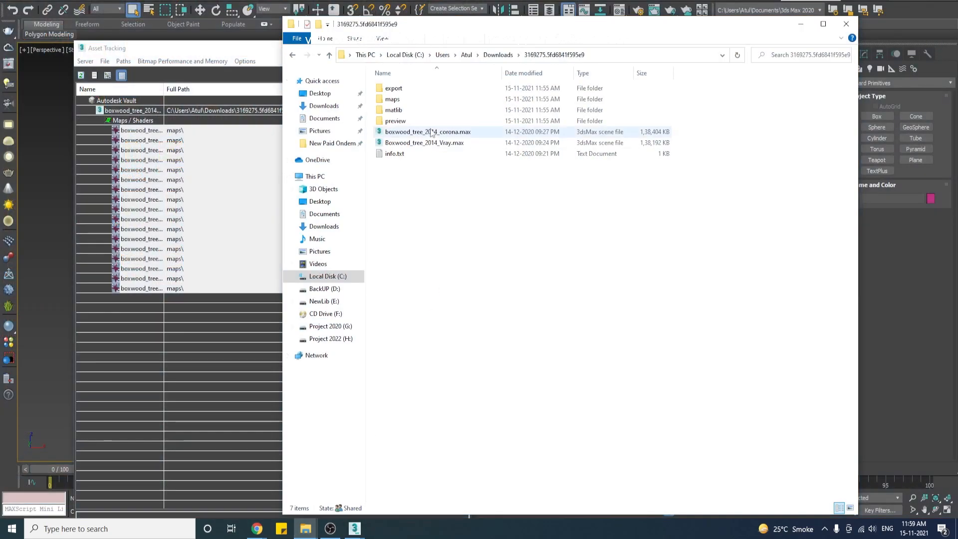
{"action": "left_click", "coordinate": [812, 51]}
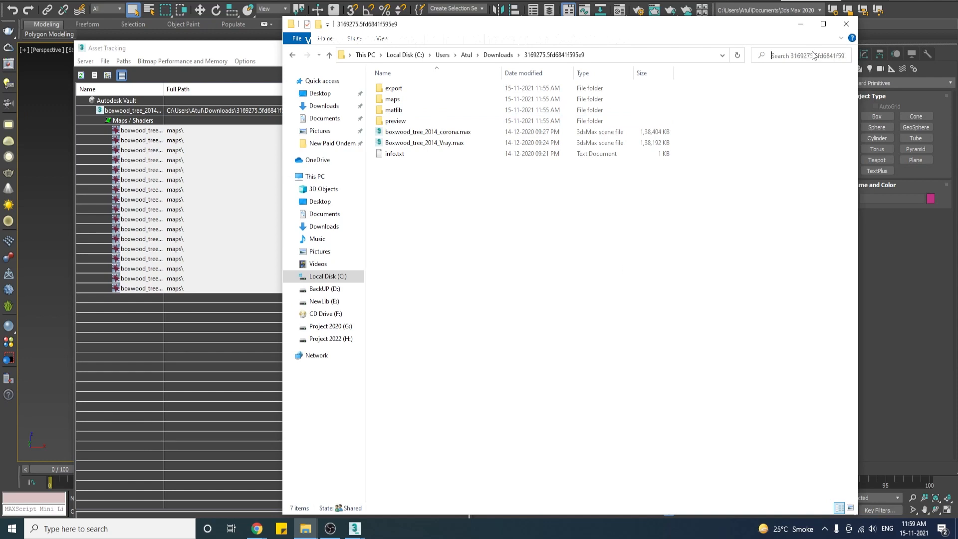
{"action": "type", "text": "*.*"}
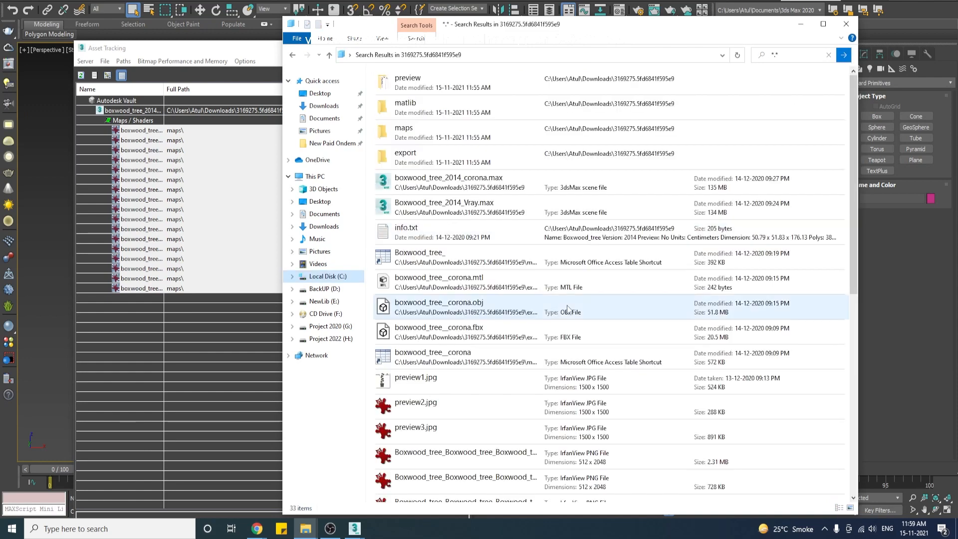
{"action": "left_click", "coordinate": [447, 262]}
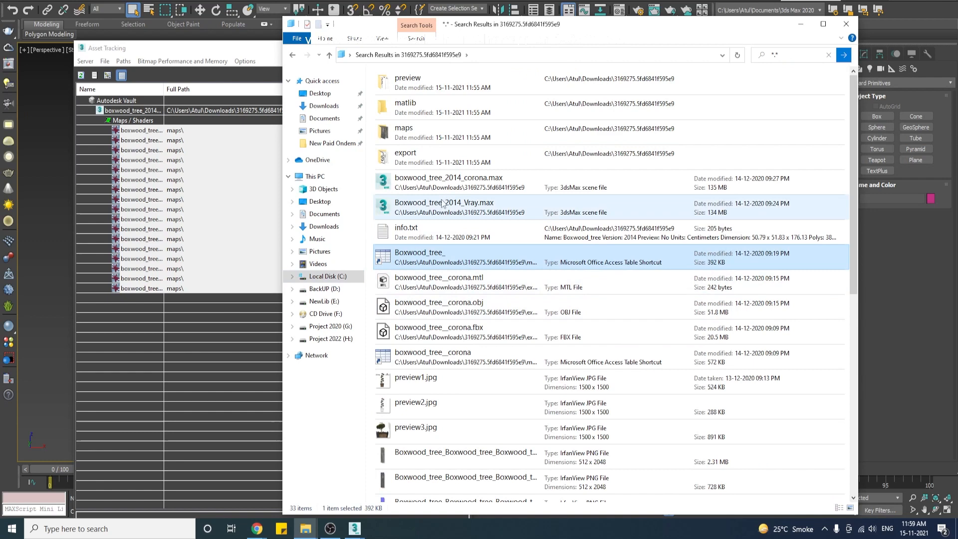
{"action": "scroll", "coordinate": [478, 394], "scroll_direction": "down", "scroll_amount": 5}
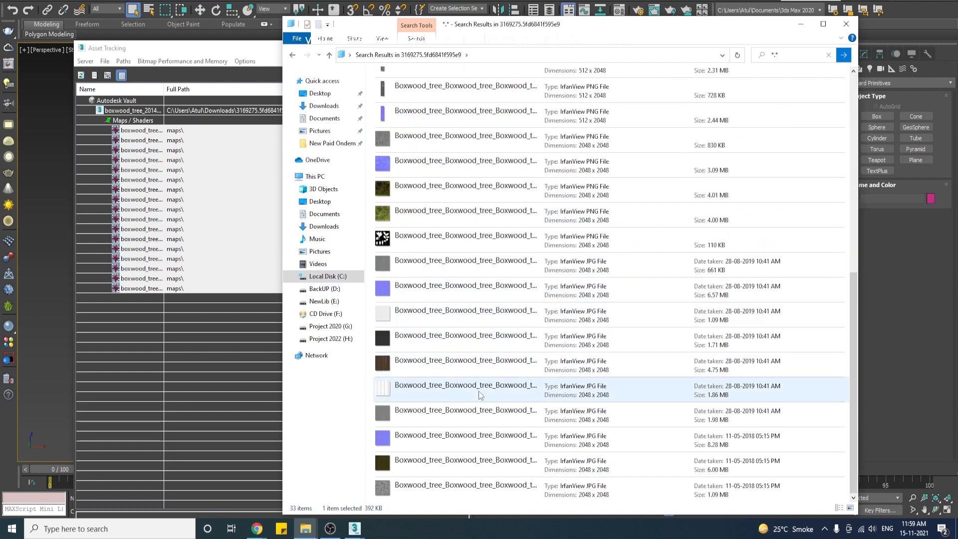
{"action": "left_click", "coordinate": [454, 489], "text": "shift"}
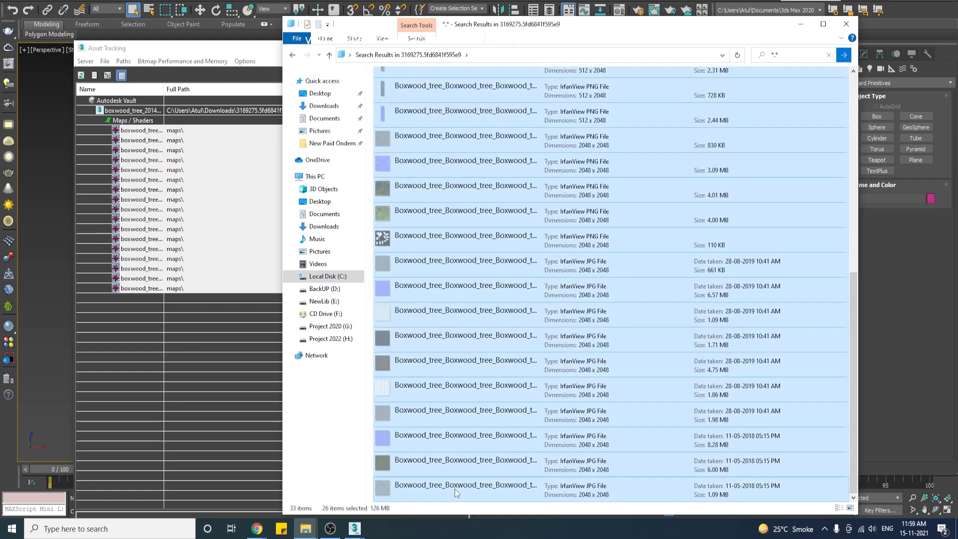
{"action": "key", "text": "alt+Left"}
Try to create a new folder named maps inside the downloaded boxwood tree folder.
{"action": "right_click", "coordinate": [462, 334]}
{"action": "mouse_move", "coordinate": [542, 448]}
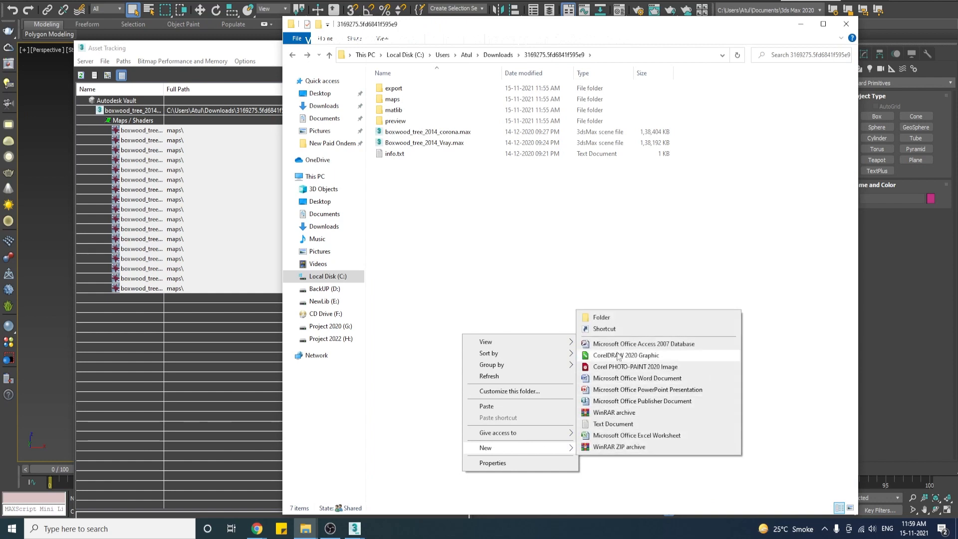
{"action": "left_click", "coordinate": [616, 319]}
{"action": "type", "text": "maps"}
{"action": "key", "text": "Return"}
{"action": "left_click", "coordinate": [518, 335]}
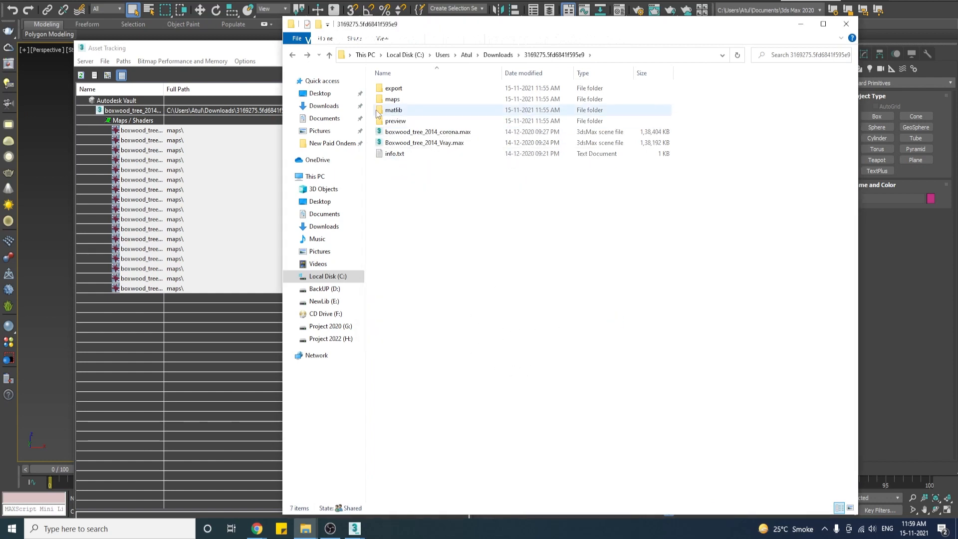
Move the cut files into the existing maps folder, skipping all items already there, and reopen the folder.
{"action": "double_click", "coordinate": [392, 99]}
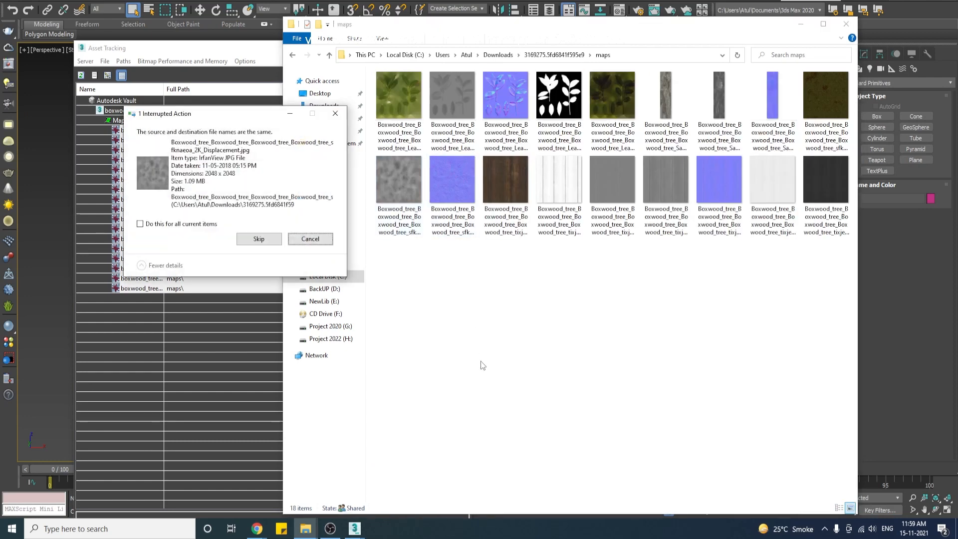
{"action": "left_click", "coordinate": [140, 223]}
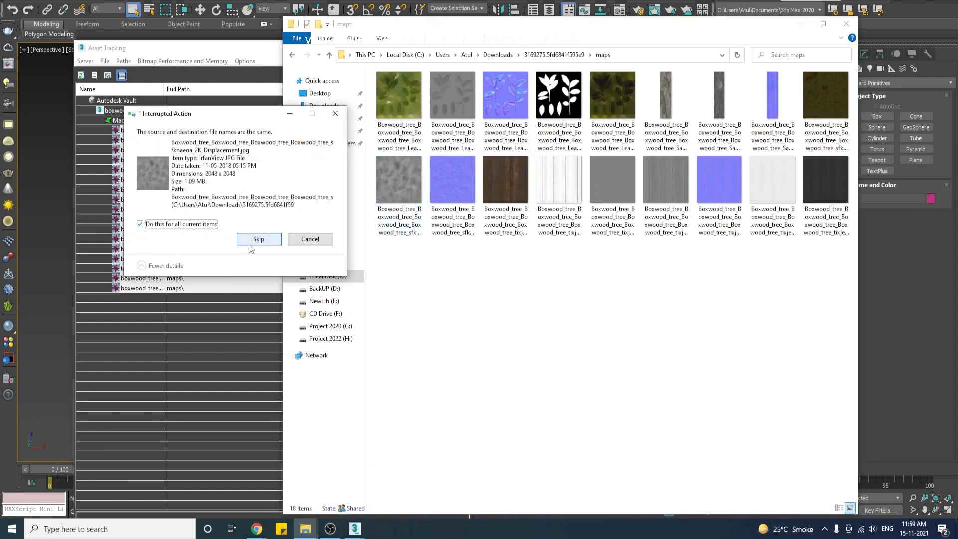
{"action": "left_click", "coordinate": [256, 240]}
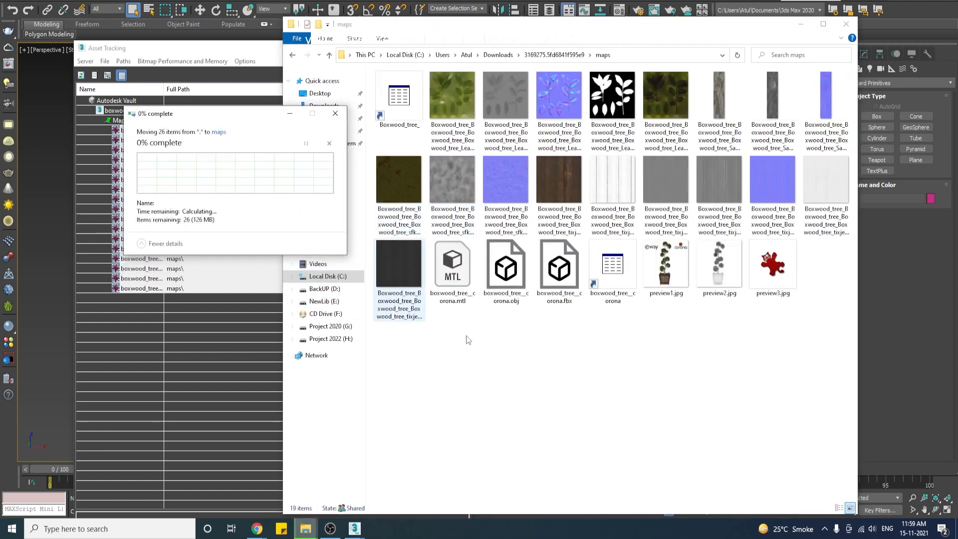
{"action": "left_click", "coordinate": [592, 398]}
{"action": "key", "text": "alt+Up"}
{"action": "double_click", "coordinate": [441, 101]}
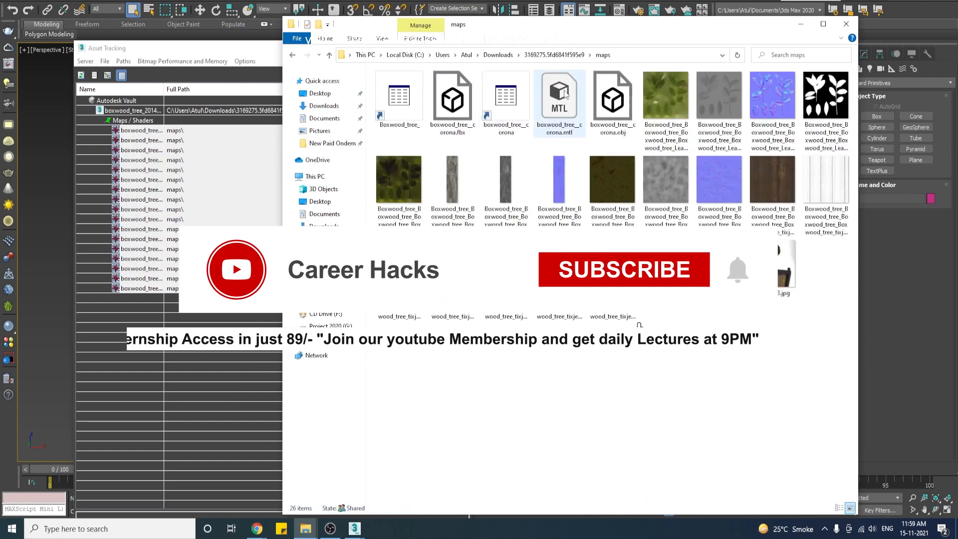
Copy the maps folder's path and open the path setting for the selected map assets in Asset Tracking.
{"action": "left_click", "coordinate": [643, 56]}
{"action": "right_click", "coordinate": [643, 56]}
{"action": "left_click", "coordinate": [666, 91]}
{"action": "left_click", "coordinate": [155, 380]}
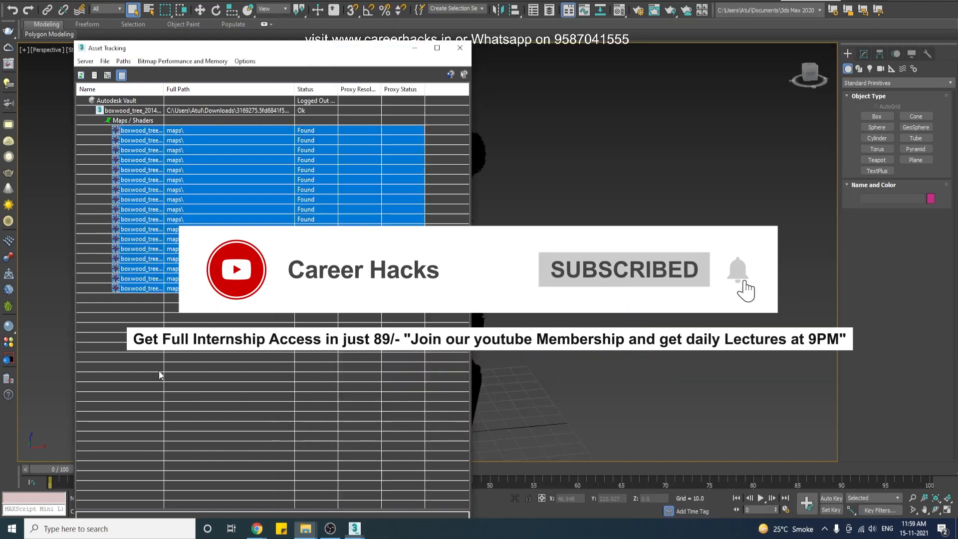
{"action": "right_click", "coordinate": [228, 238]}
{"action": "right_click", "coordinate": [228, 238]}
{"action": "right_click", "coordinate": [211, 241]}
{"action": "left_click", "coordinate": [196, 255]}
{"action": "right_click", "coordinate": [193, 252]}
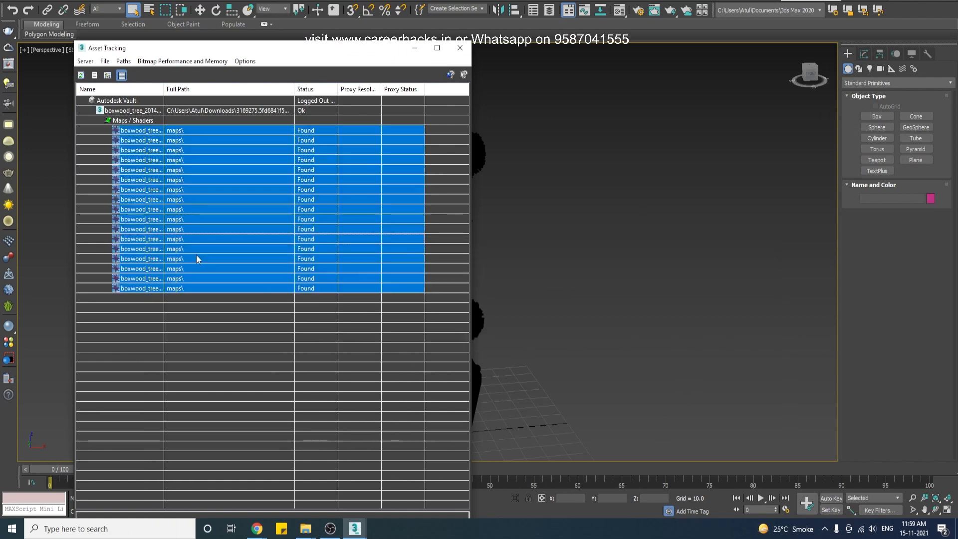
{"action": "left_click", "coordinate": [175, 280]}
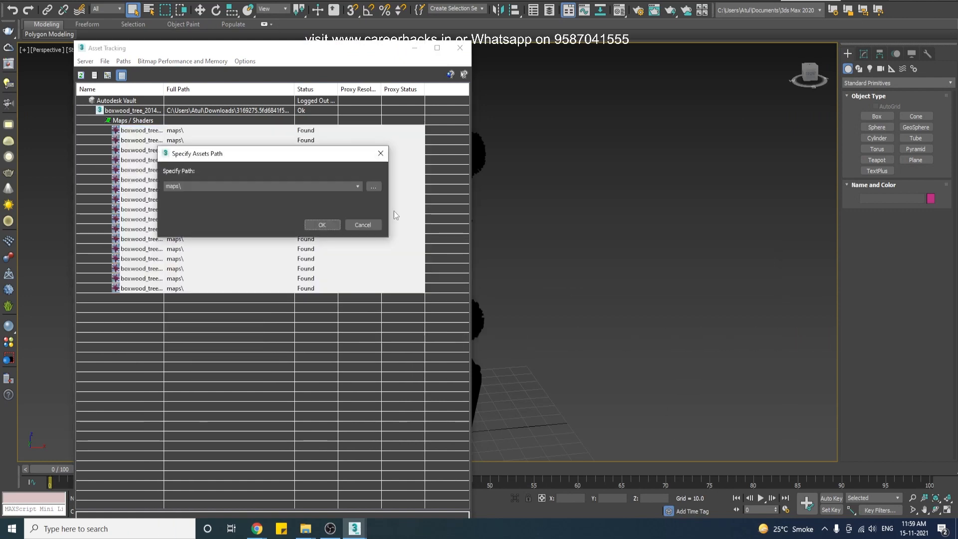
Set the selected assets' path to the maps folder of the boxwood download and close Asset Tracking.
{"action": "left_click", "coordinate": [375, 184]}
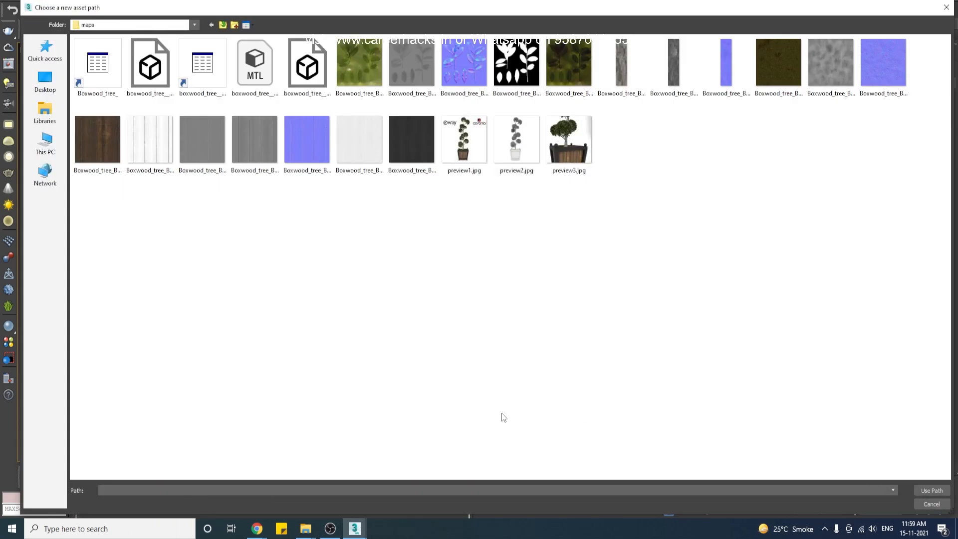
{"action": "key", "text": "ctrl+v"}
{"action": "key", "text": "Return"}
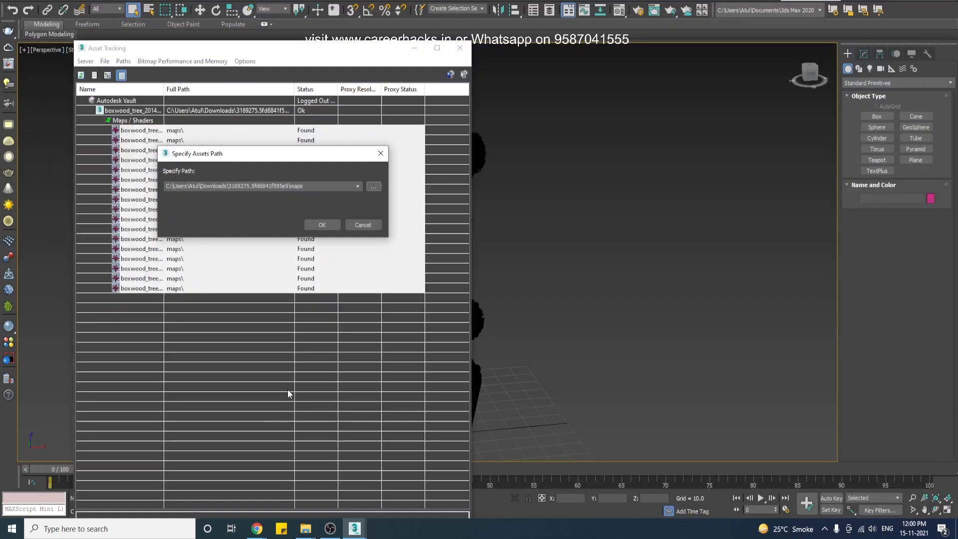
{"action": "left_click", "coordinate": [372, 188]}
{"action": "double_click", "coordinate": [376, 136]}
{"action": "left_click", "coordinate": [322, 225]}
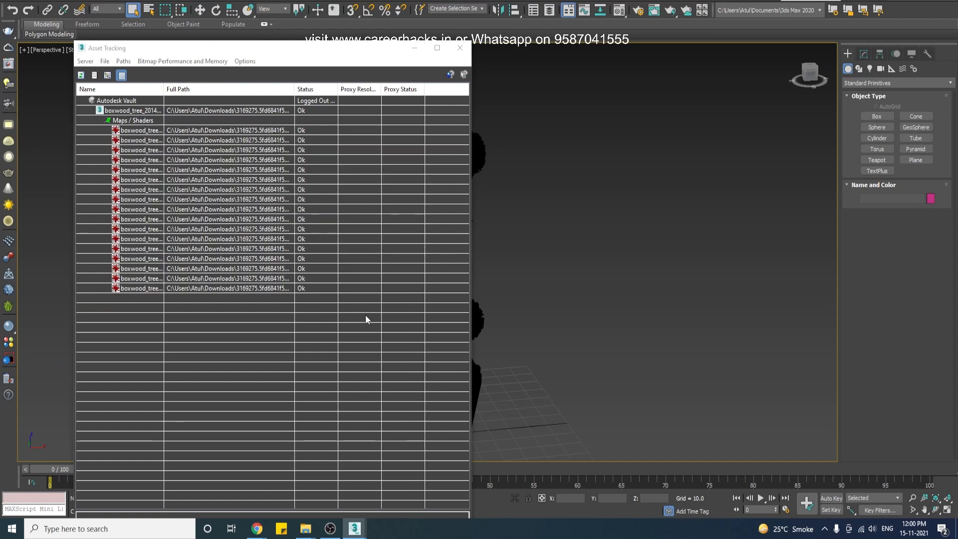
{"action": "left_click", "coordinate": [460, 48]}
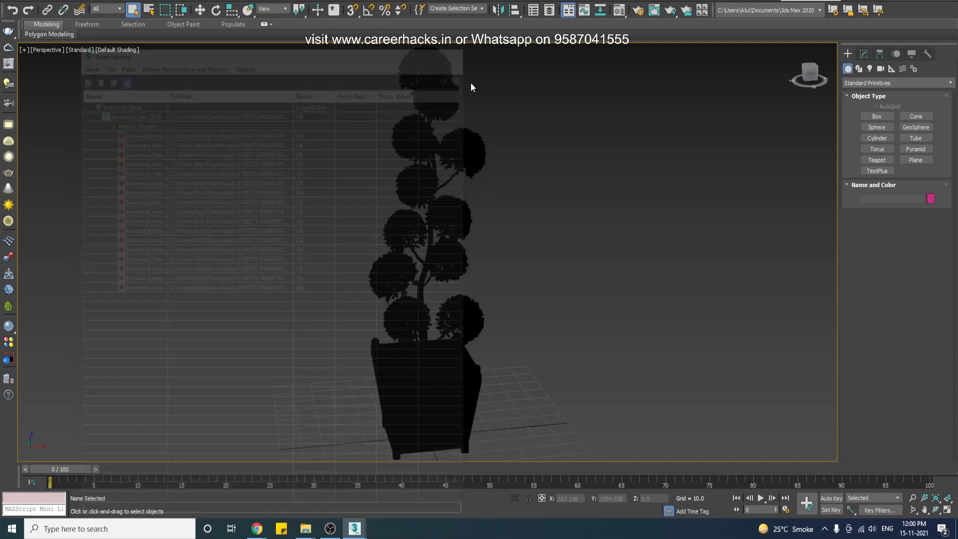
Set the scene's production renderer to V-Ray 5 and close Render Setup.
{"action": "right_click", "coordinate": [566, 281]}
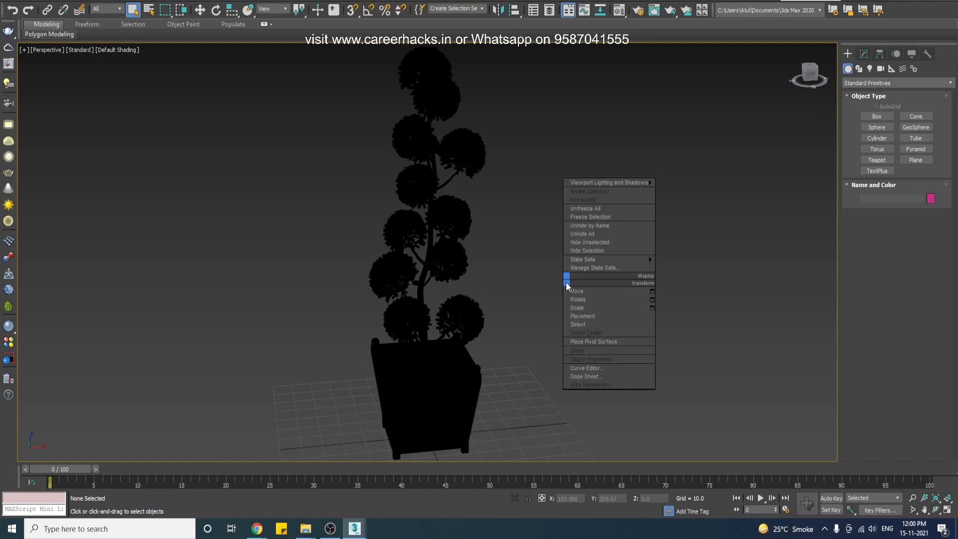
{"action": "right_click", "coordinate": [340, 157]}
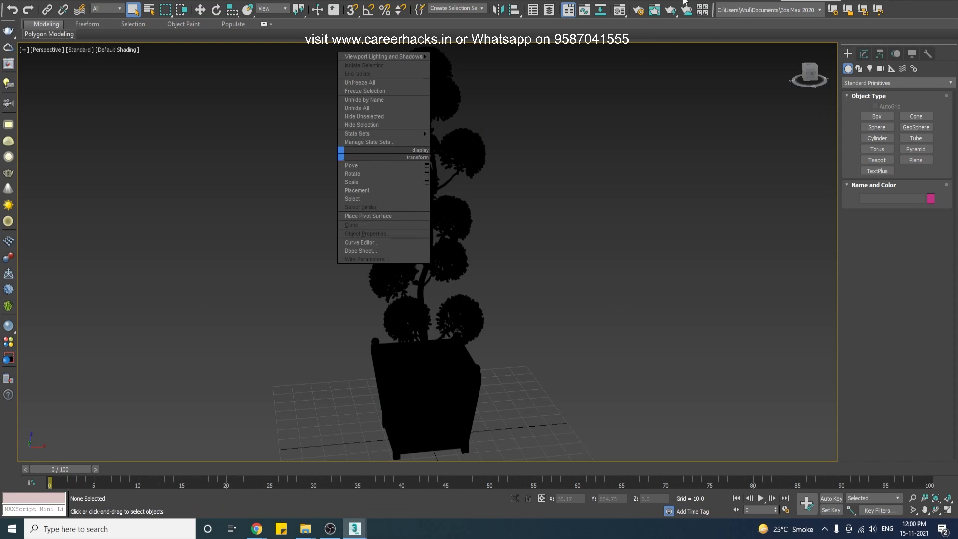
{"action": "left_click", "coordinate": [640, 14]}
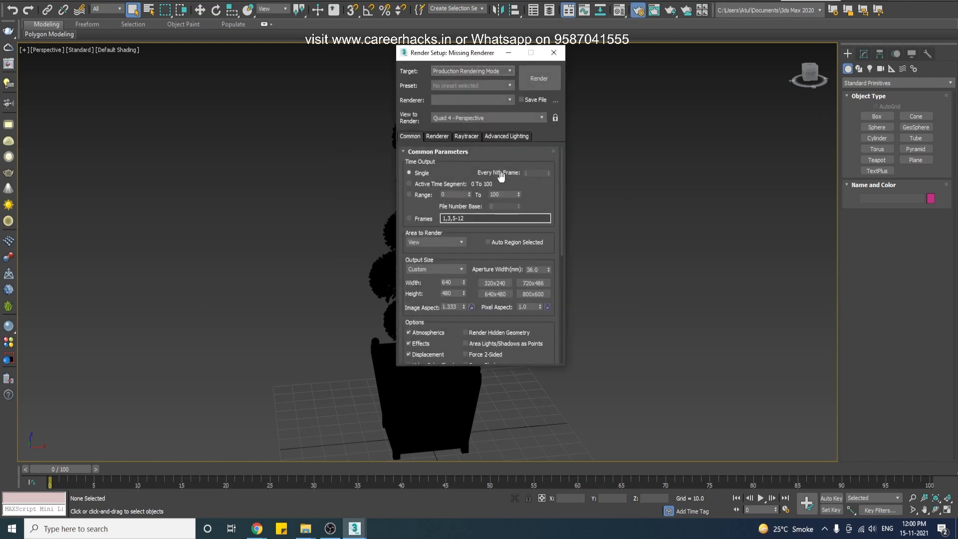
{"action": "left_click", "coordinate": [483, 101]}
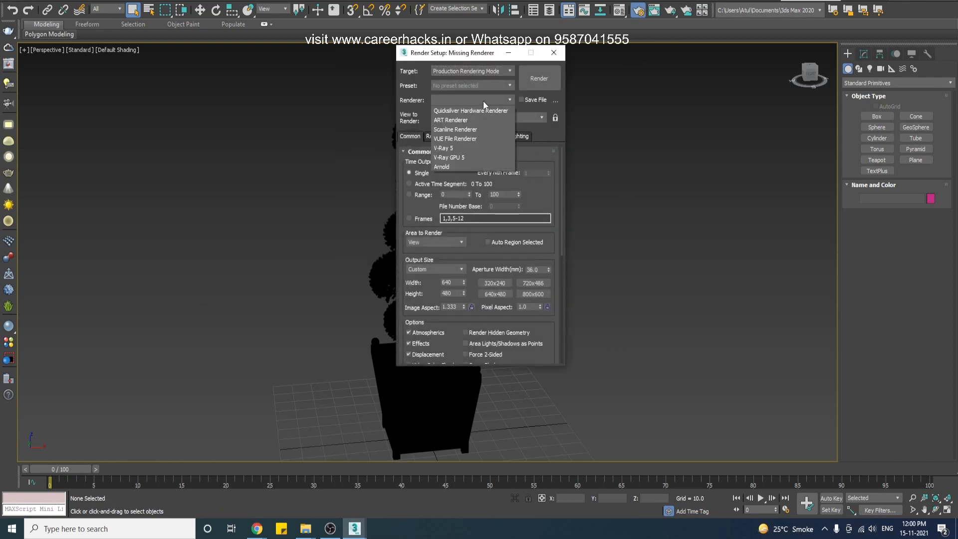
{"action": "left_click", "coordinate": [482, 149]}
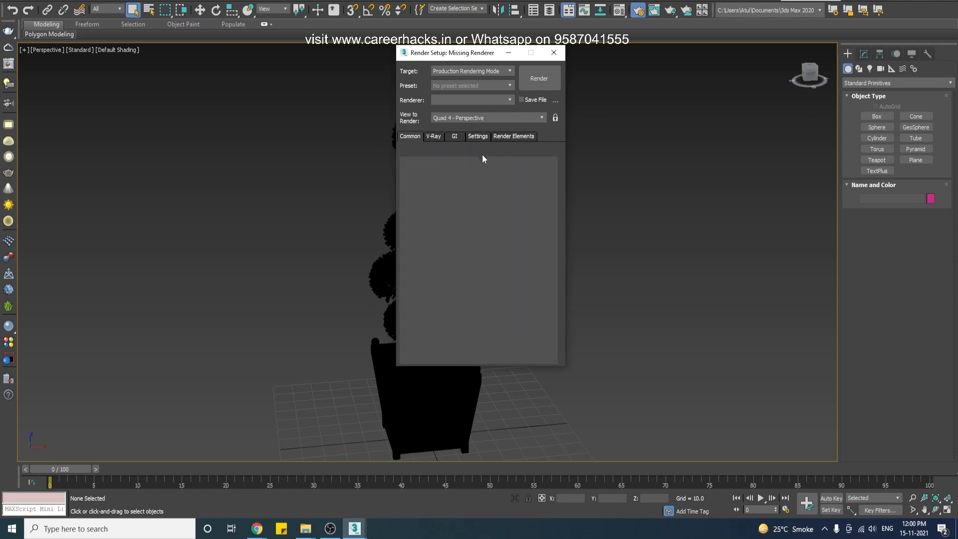
{"action": "left_click", "coordinate": [553, 53]}
{"action": "right_click", "coordinate": [370, 206]}
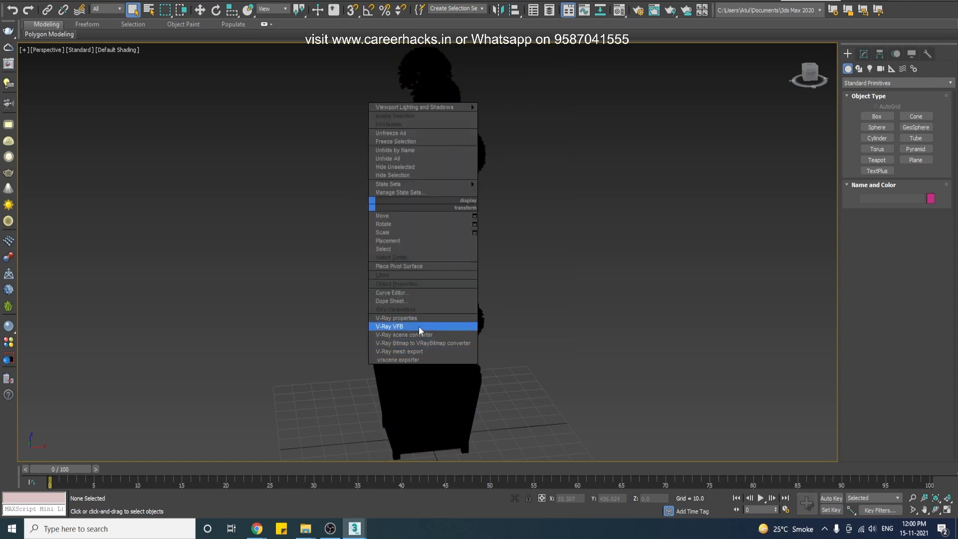
{"action": "left_click", "coordinate": [80, 382]}
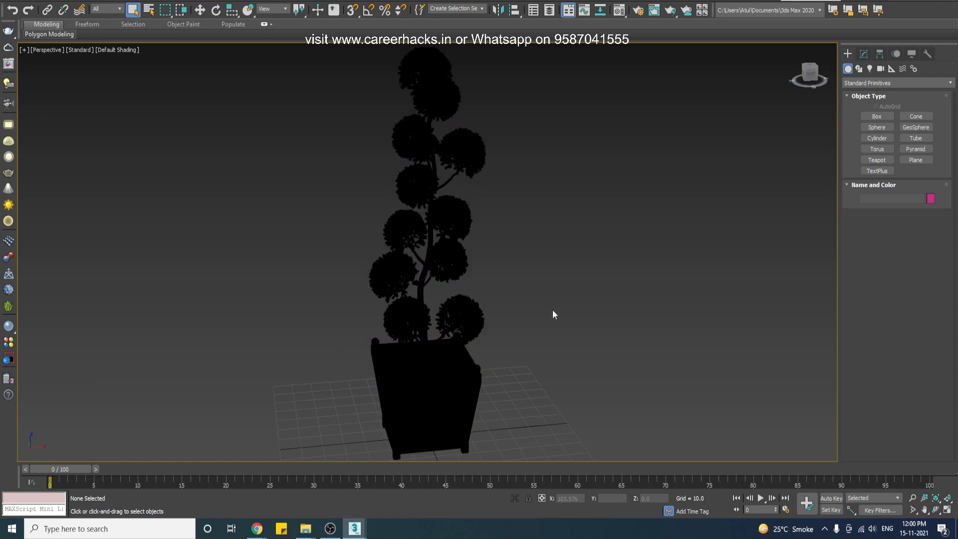
{"action": "right_click", "coordinate": [432, 304]}
{"action": "left_click", "coordinate": [467, 1]}
{"action": "left_click", "coordinate": [467, 1]}
{"action": "left_click", "coordinate": [385, 1]}
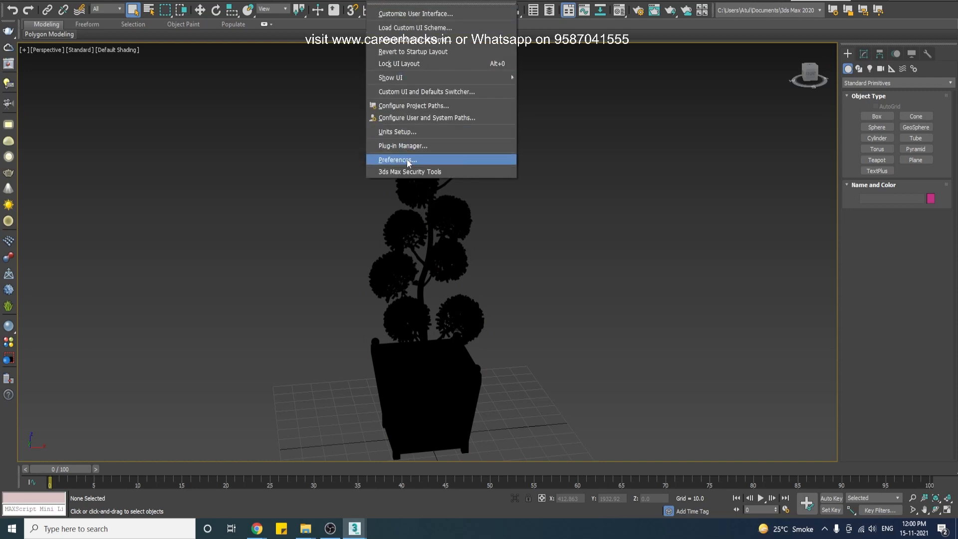
{"action": "left_click", "coordinate": [579, 322]}
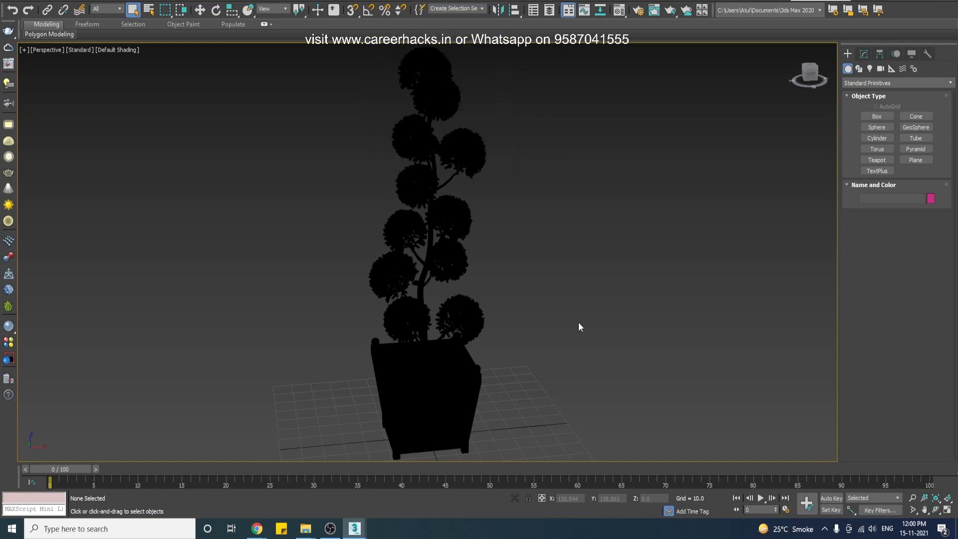
Select the whole boxwood tree and run the V-Ray scene converter on the scene with "Don't convert standard cameras" chosen.
{"action": "middle_click_drag", "start_coordinate": [533, 278], "coordinate": [377, 272], "text": "ctrl+alt"}
{"action": "left_click_drag", "start_coordinate": [290, 125], "coordinate": [671, 461]}
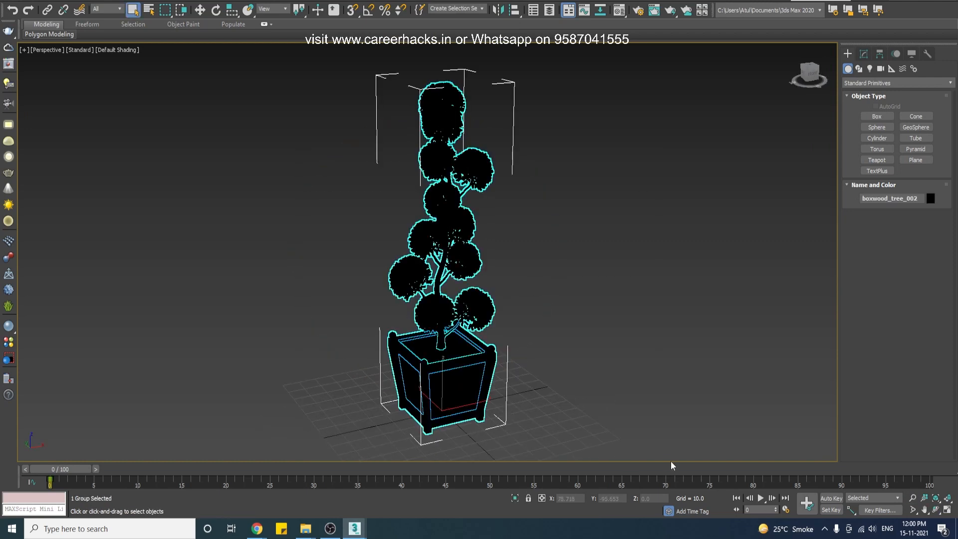
{"action": "left_click_drag", "start_coordinate": [285, 118], "coordinate": [585, 405]}
{"action": "right_click", "coordinate": [373, 259]}
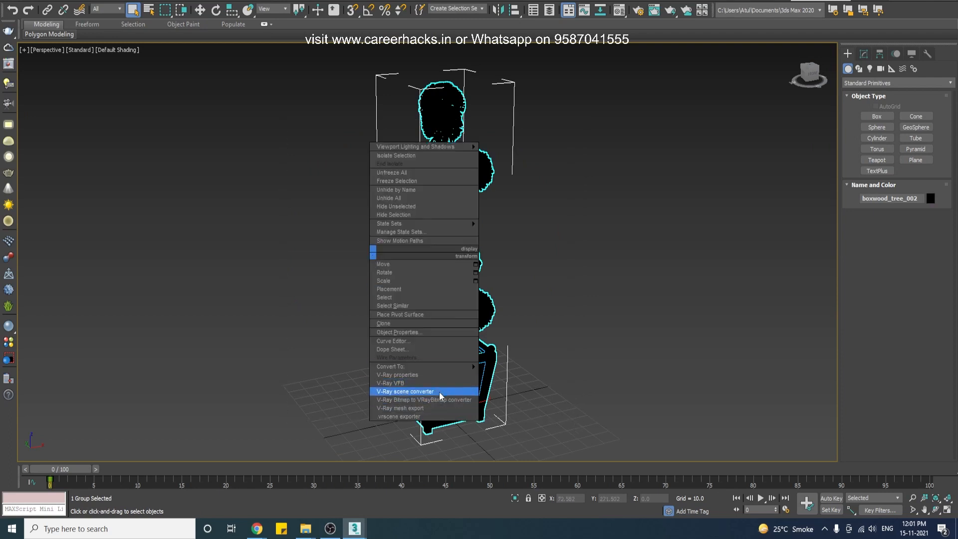
{"action": "left_click", "coordinate": [468, 395]}
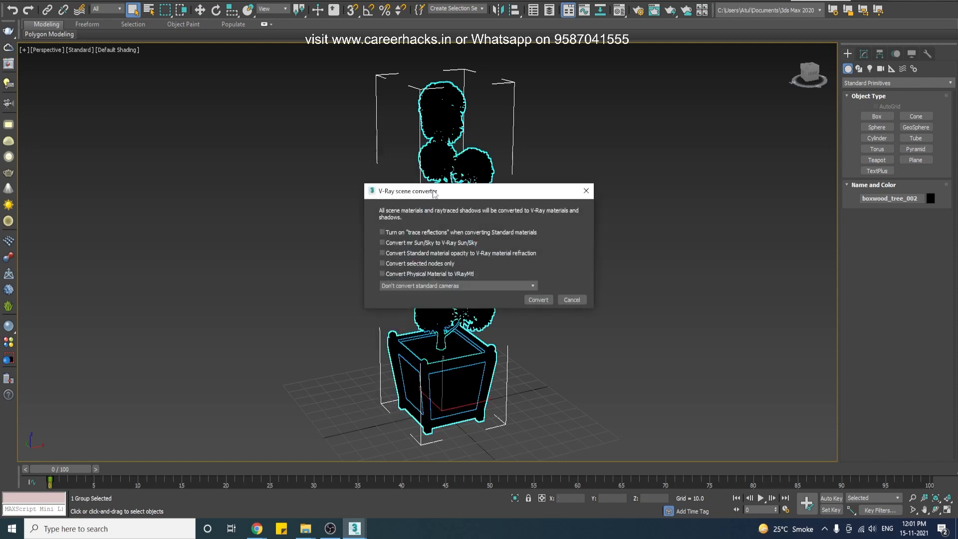
{"action": "left_click_drag", "start_coordinate": [434, 193], "coordinate": [357, 193]}
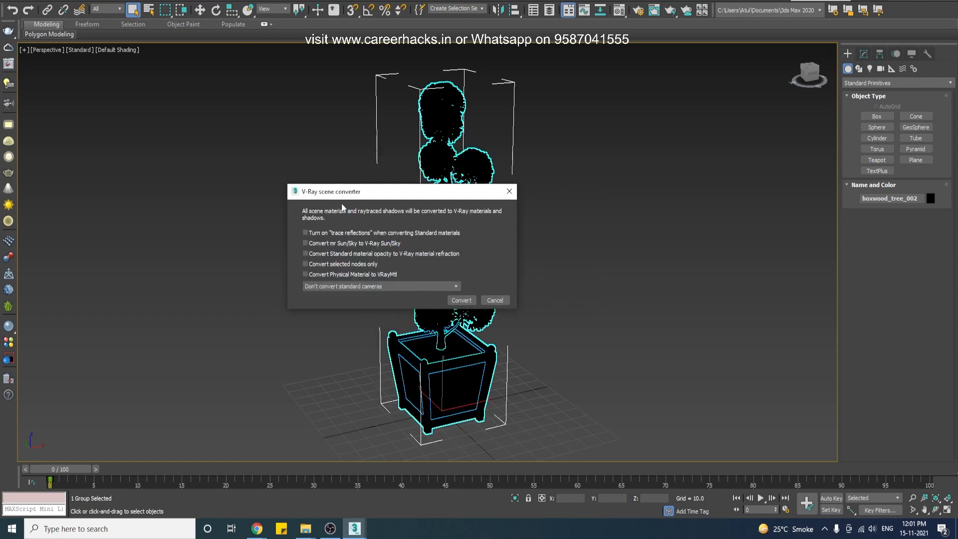
{"action": "left_click", "coordinate": [375, 288]}
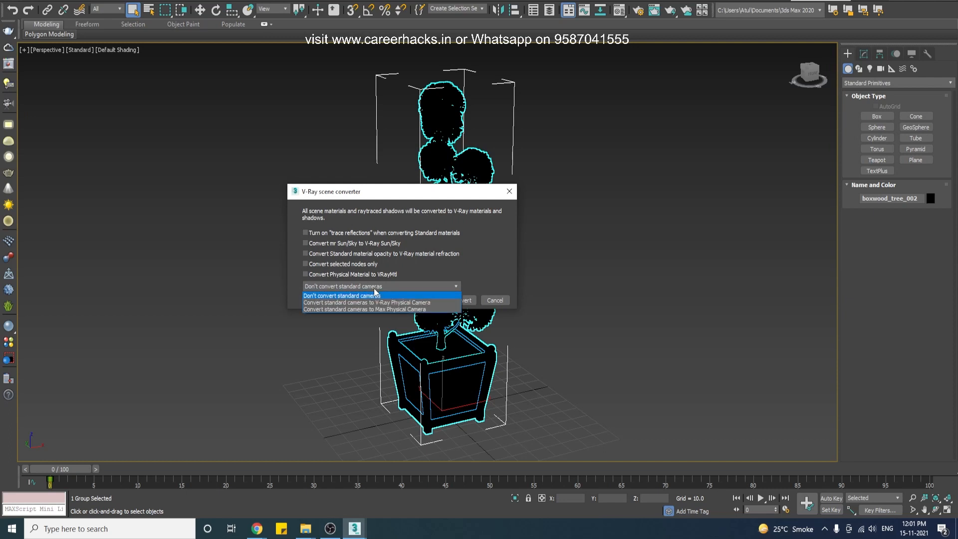
{"action": "left_click", "coordinate": [375, 294]}
{"action": "left_click", "coordinate": [459, 300]}
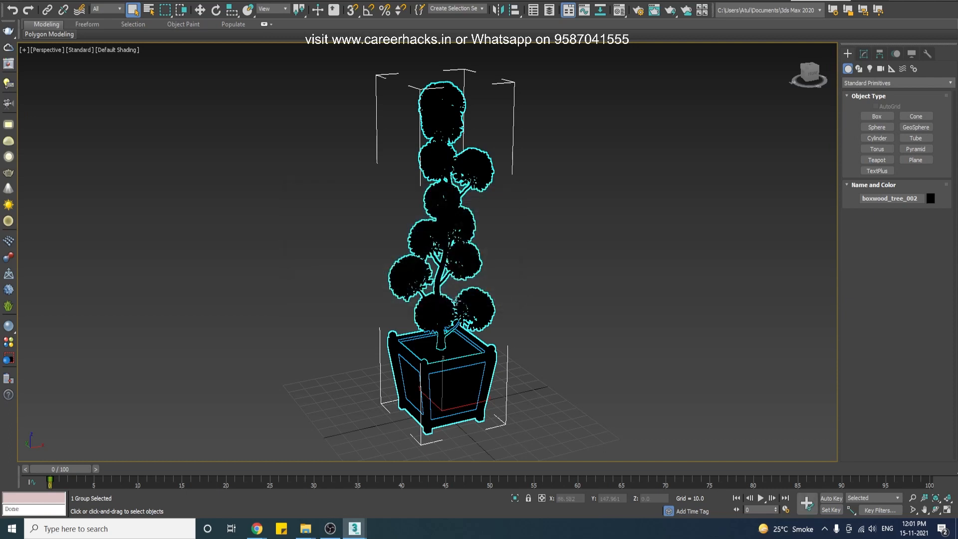
Sample the tree's material into the Material Editor, check its sub-materials and close the editor.
{"action": "left_click", "coordinate": [636, 349]}
{"action": "key", "text": "m"}
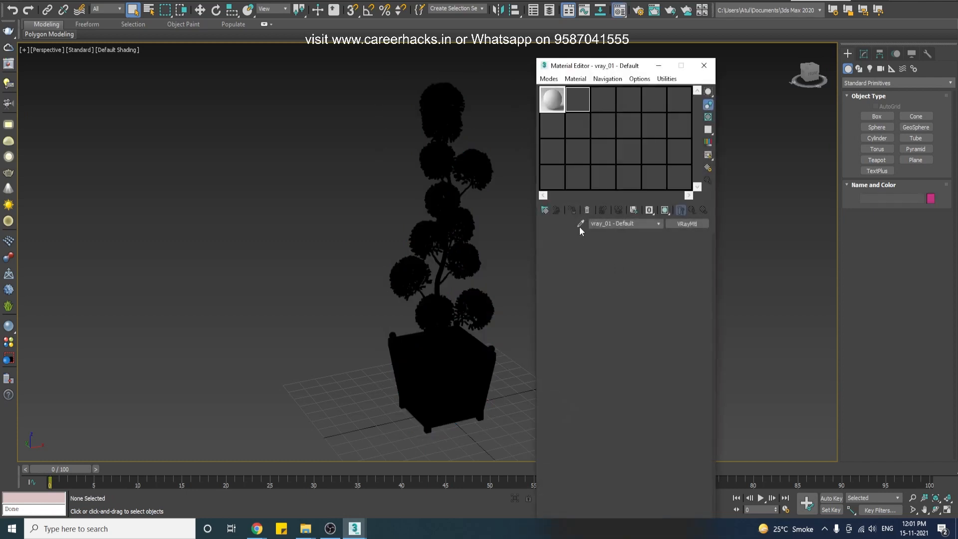
{"action": "left_click", "coordinate": [581, 224]}
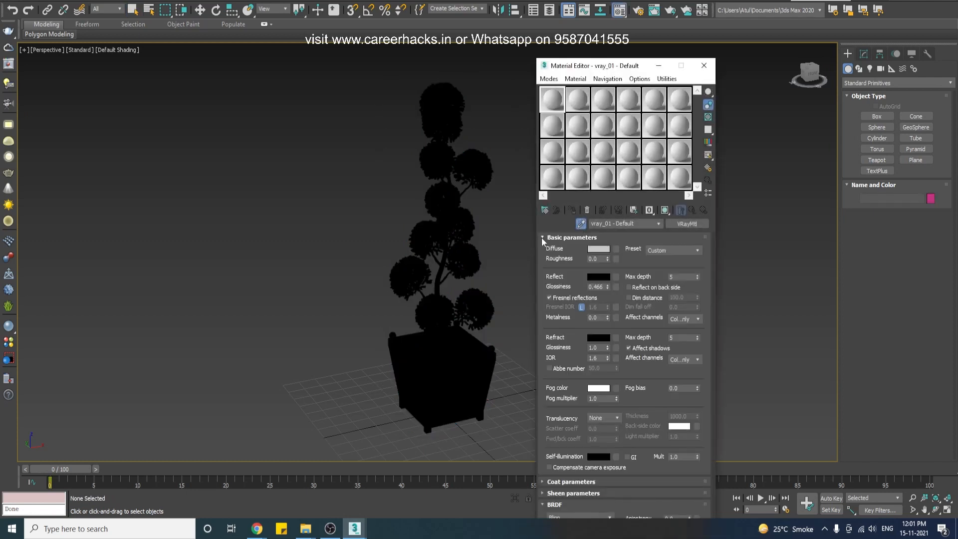
{"action": "left_click", "coordinate": [462, 224]}
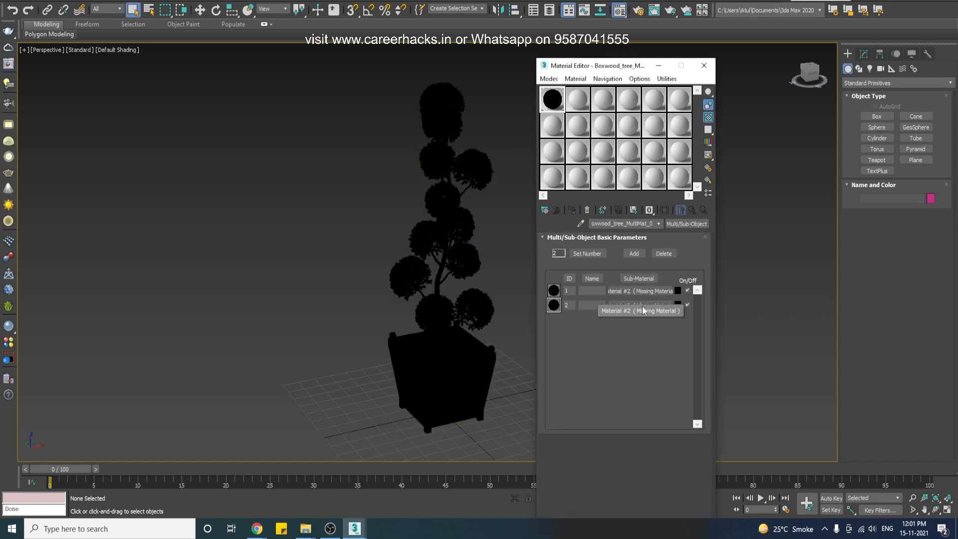
{"action": "left_click", "coordinate": [703, 66]}
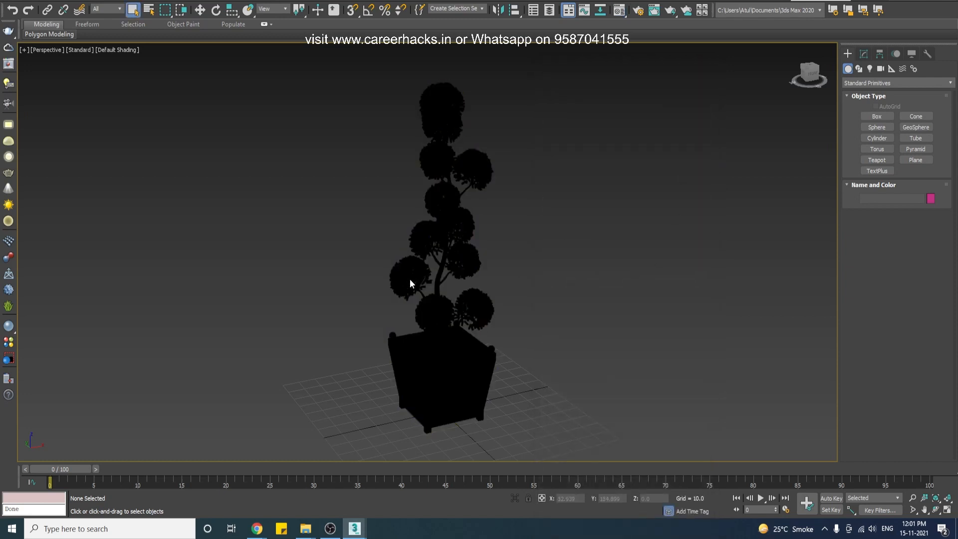
Run the MultyConverter.mse script from the 3ds Max scripts folder.
{"action": "left_click", "coordinate": [404, 1]}
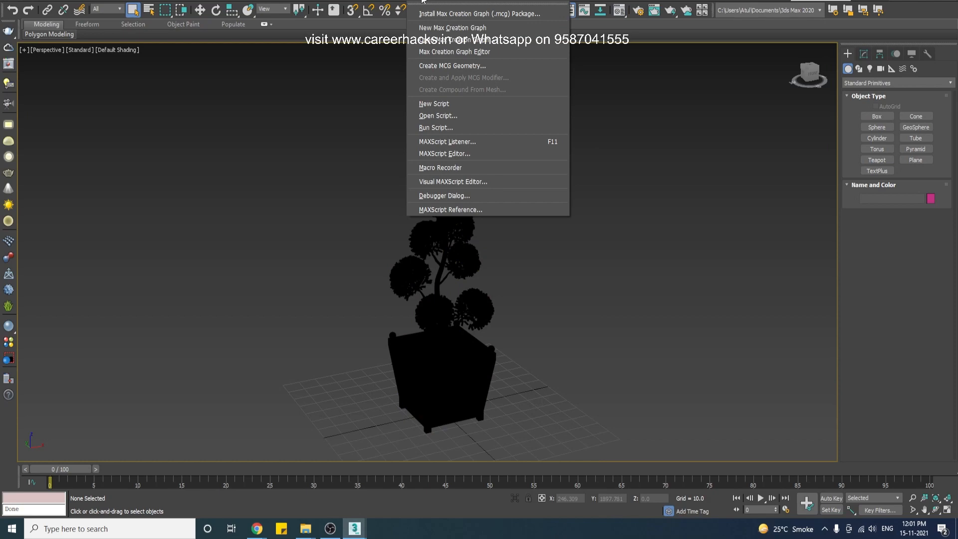
{"action": "left_click", "coordinate": [439, 121]}
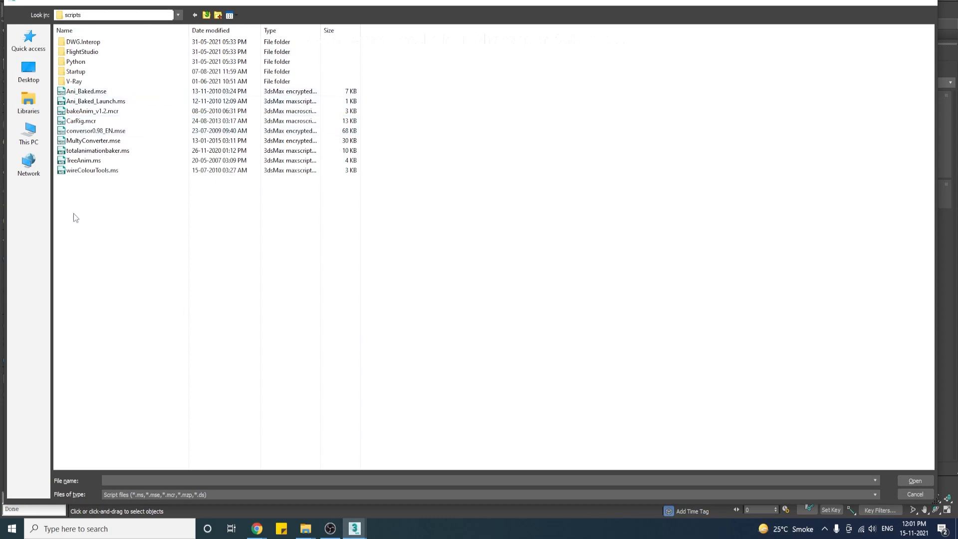
{"action": "double_click", "coordinate": [93, 140]}
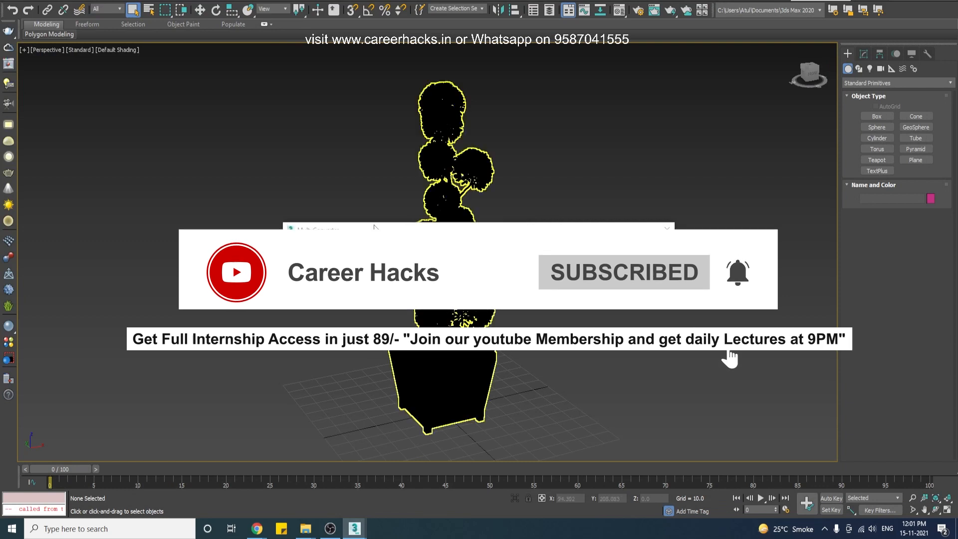
Select the boxwood tree, try to choose a target renderer in MultyConverter, and close the converter.
{"action": "left_click_drag", "start_coordinate": [279, 131], "coordinate": [539, 422]}
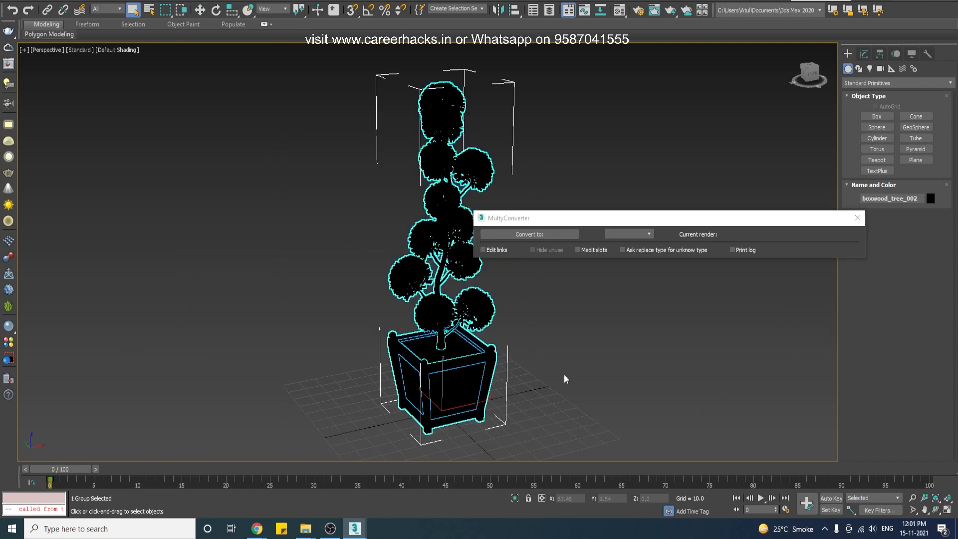
{"action": "middle_click_drag", "start_coordinate": [563, 372], "coordinate": [487, 335]}
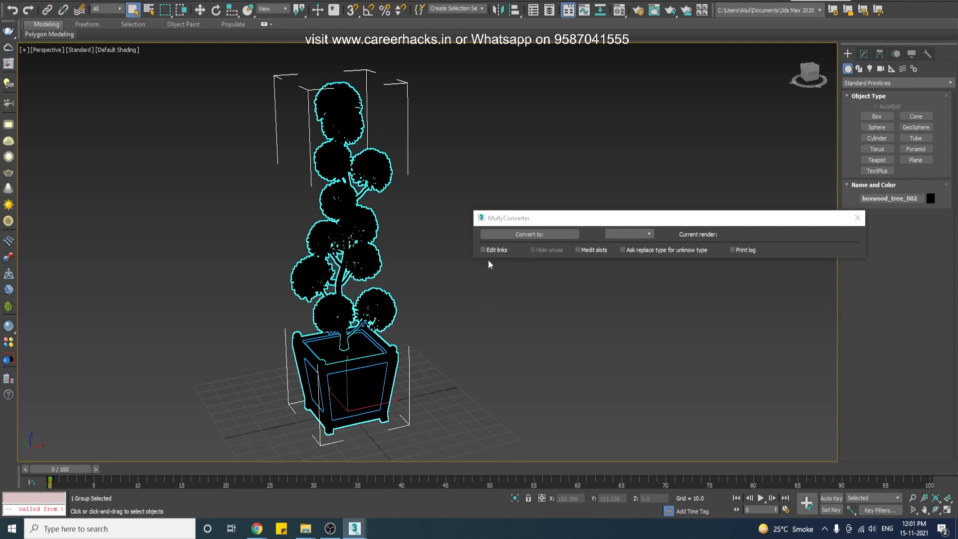
{"action": "left_click_drag", "start_coordinate": [222, 72], "coordinate": [455, 446]}
{"action": "left_click", "coordinate": [630, 235]}
{"action": "left_click", "coordinate": [641, 236]}
{"action": "left_click", "coordinate": [641, 236]}
{"action": "left_click", "coordinate": [640, 235]}
{"action": "left_click", "coordinate": [858, 217]}
Load MultyConverter.mse into 3ds Max from the downloaded MultyConverter\Scripts\VGScripts folder using a new File Explorer window, and minimize that window.
{"action": "mouse_move", "coordinate": [305, 529]}
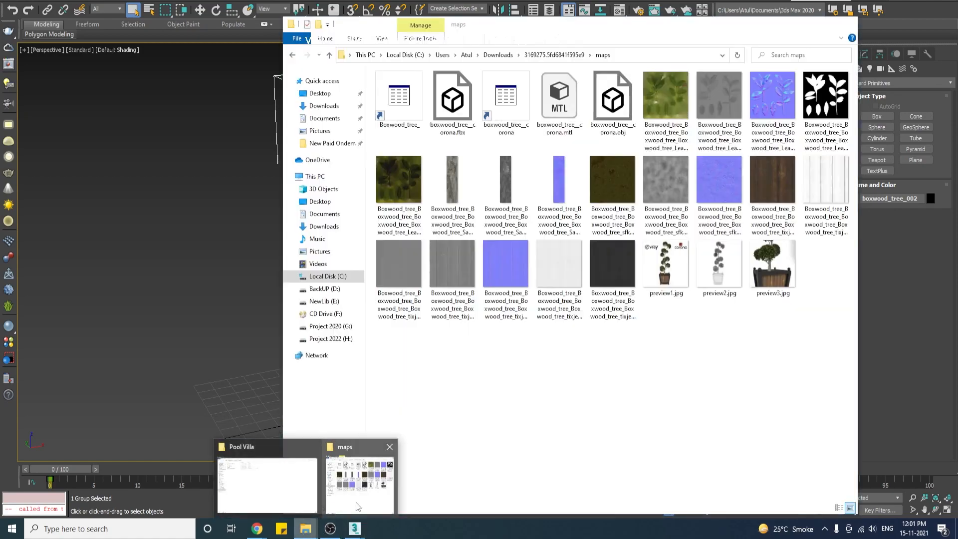
{"action": "mouse_move", "coordinate": [272, 500]}
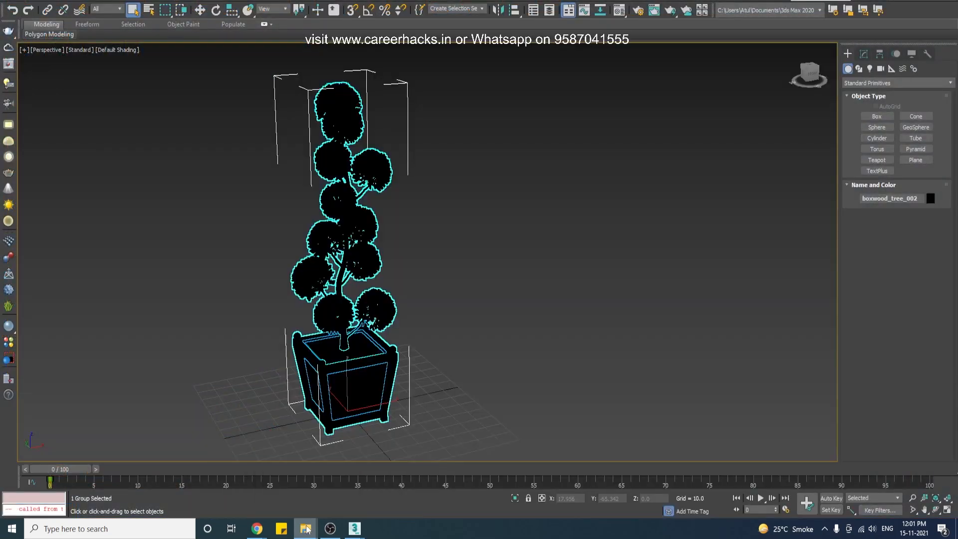
{"action": "right_click", "coordinate": [305, 528]}
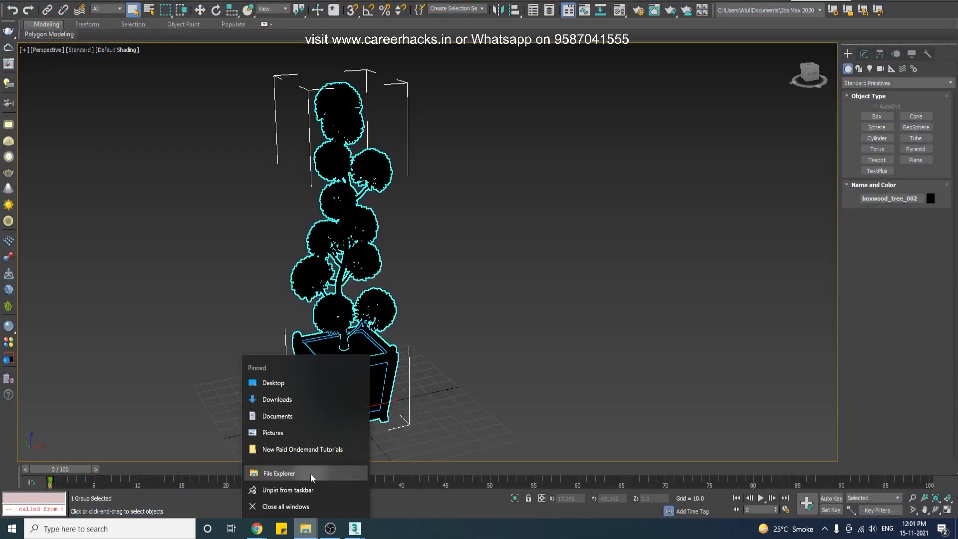
{"action": "left_click", "coordinate": [311, 478]}
{"action": "double_click", "coordinate": [414, 126]}
{"action": "double_click", "coordinate": [716, 113]}
{"action": "double_click", "coordinate": [395, 90]}
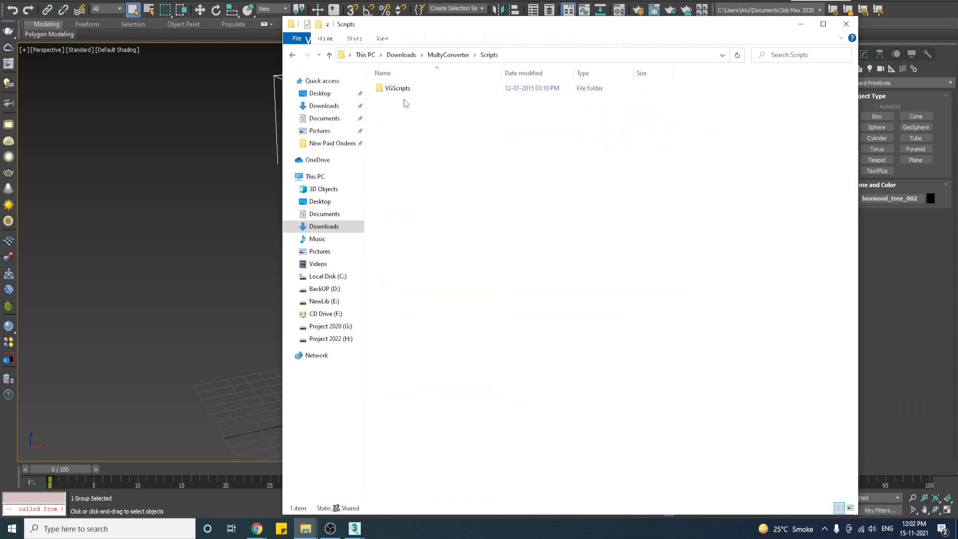
{"action": "double_click", "coordinate": [396, 90]}
{"action": "left_click_drag", "start_coordinate": [394, 99], "coordinate": [166, 201]}
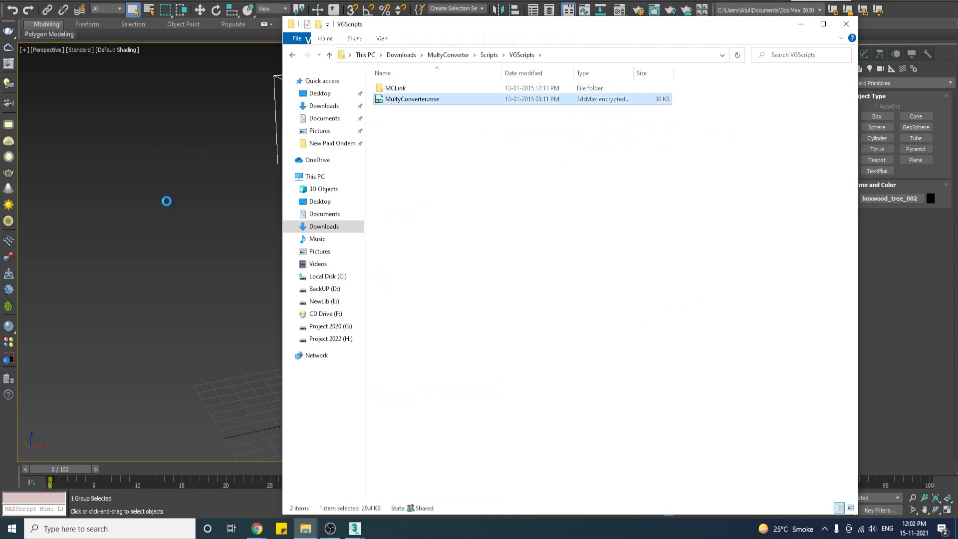
{"action": "left_click", "coordinate": [801, 24]}
Set MultyConverter's target renderer to VRay and run the conversion on the selected boxwood tree.
{"action": "left_click_drag", "start_coordinate": [459, 232], "coordinate": [608, 207]}
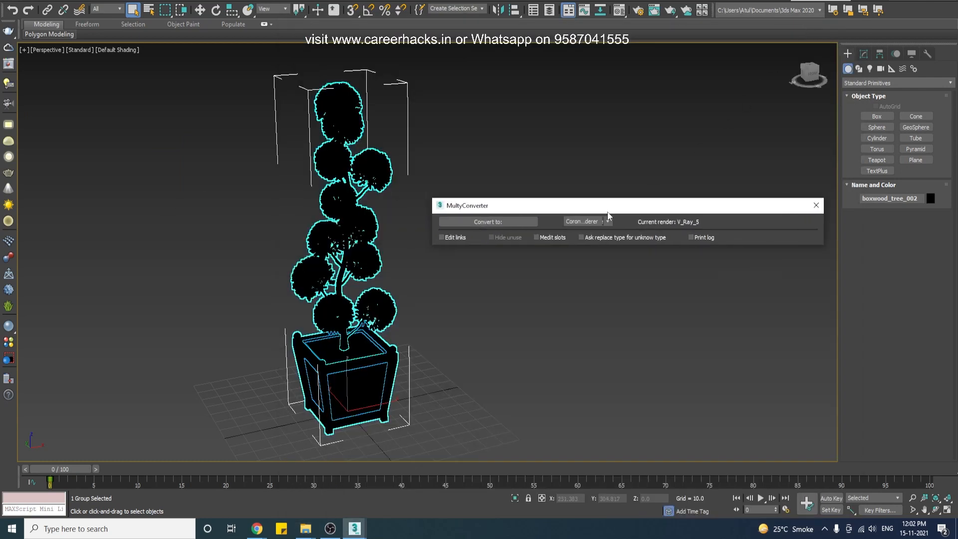
{"action": "left_click", "coordinate": [606, 221]}
{"action": "left_click", "coordinate": [581, 272]}
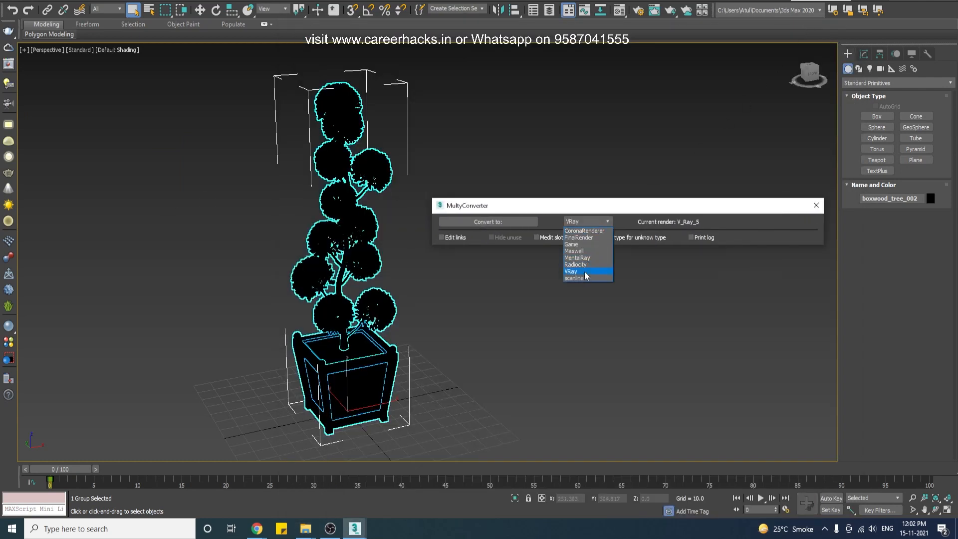
{"action": "left_click", "coordinate": [504, 223]}
{"action": "left_click", "coordinate": [504, 221]}
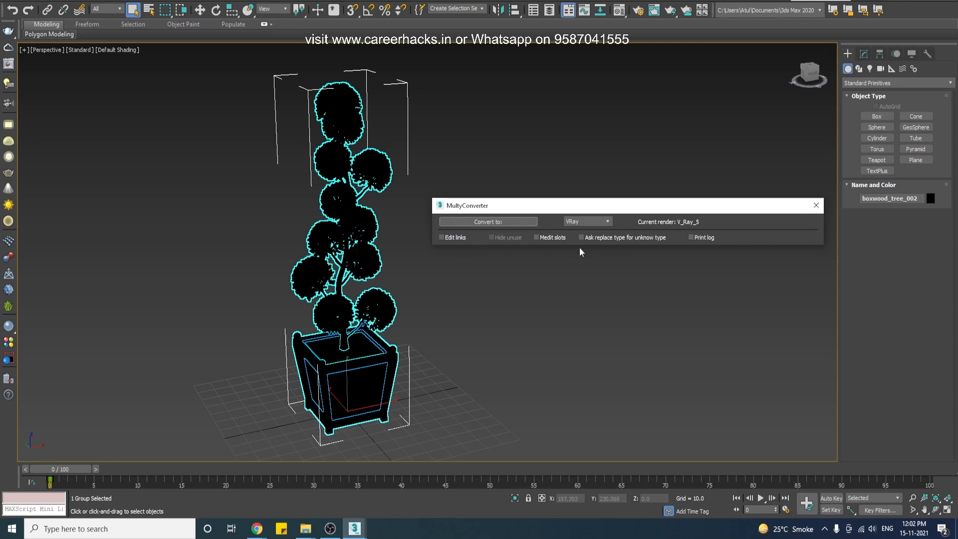
Convert the boxwood tree's materials to VRay with MultyConverter and close the converter.
{"action": "left_click", "coordinate": [488, 223]}
{"action": "left_click", "coordinate": [488, 222]}
{"action": "left_click", "coordinate": [816, 205]}
Run the conversor0.98_EN.mse script.
{"action": "left_click", "coordinate": [428, 0]}
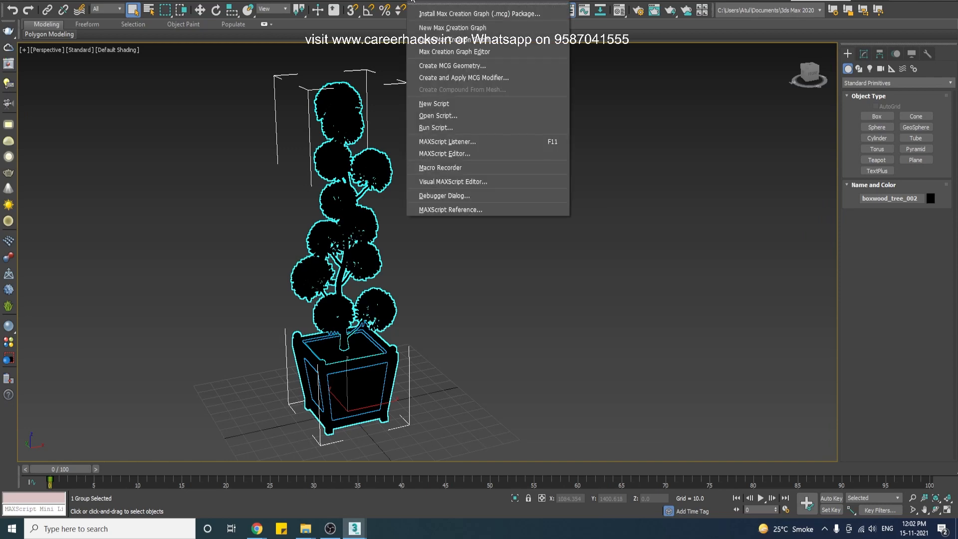
{"action": "left_click", "coordinate": [444, 130]}
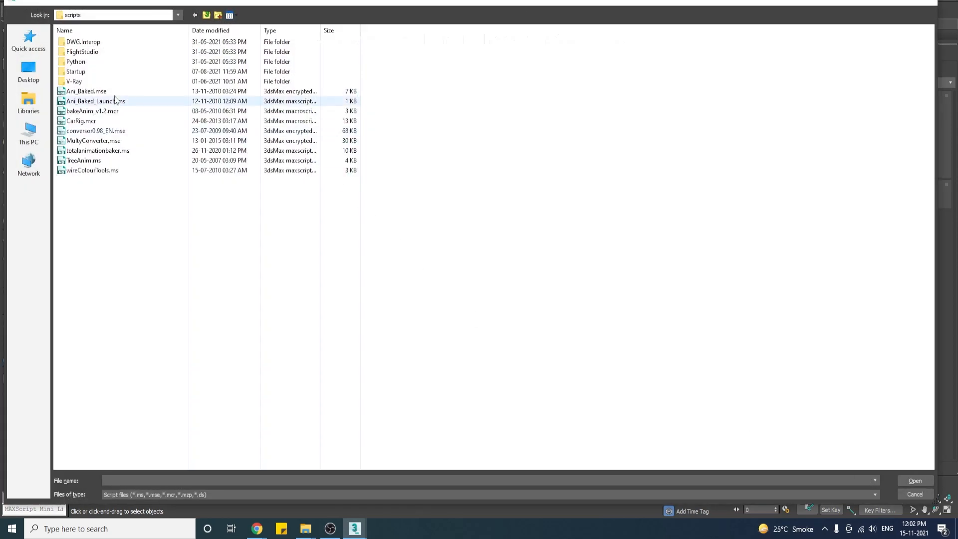
{"action": "double_click", "coordinate": [95, 131]}
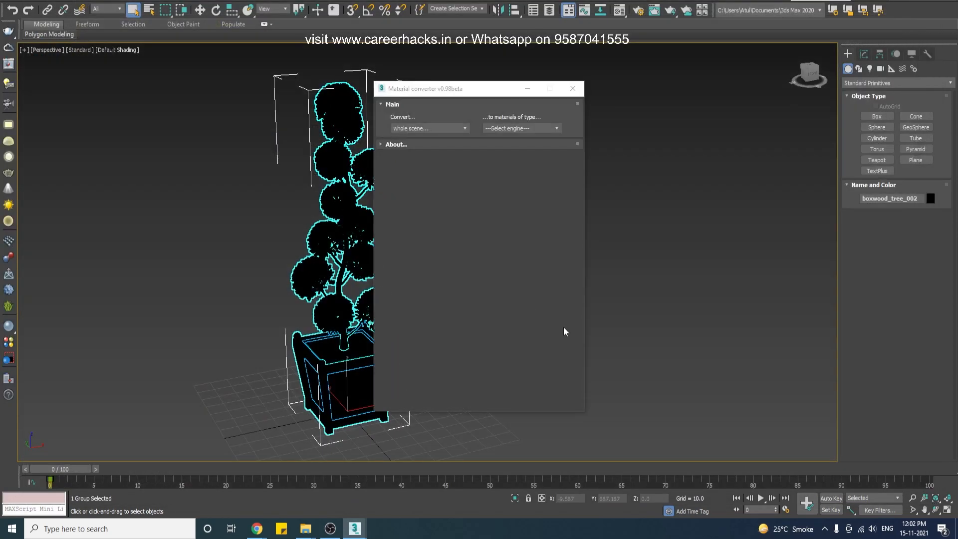
Convert the whole scene's materials to Vray with the Material converter and close its windows.
{"action": "left_click_drag", "start_coordinate": [430, 89], "coordinate": [525, 88]}
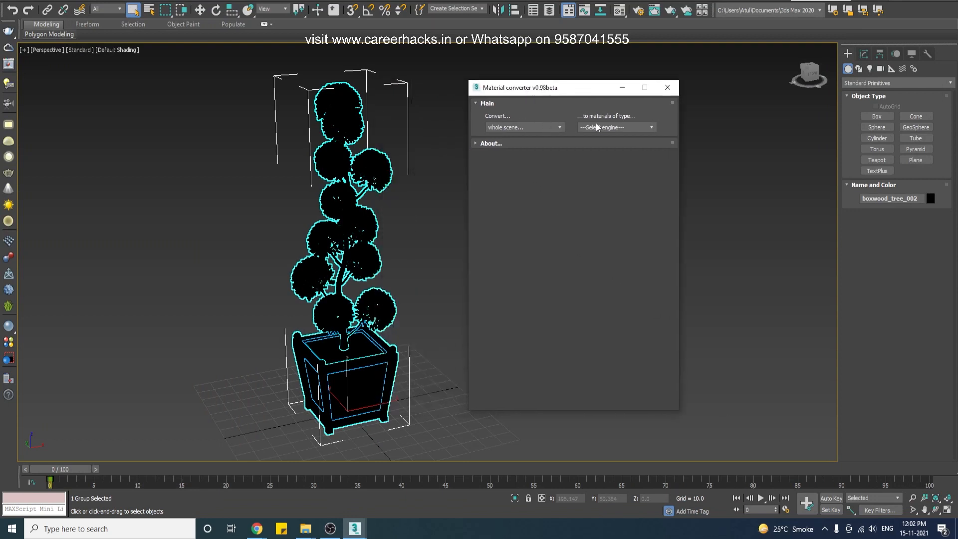
{"action": "left_click", "coordinate": [617, 127]}
{"action": "left_click", "coordinate": [594, 155]}
{"action": "left_click", "coordinate": [572, 247]}
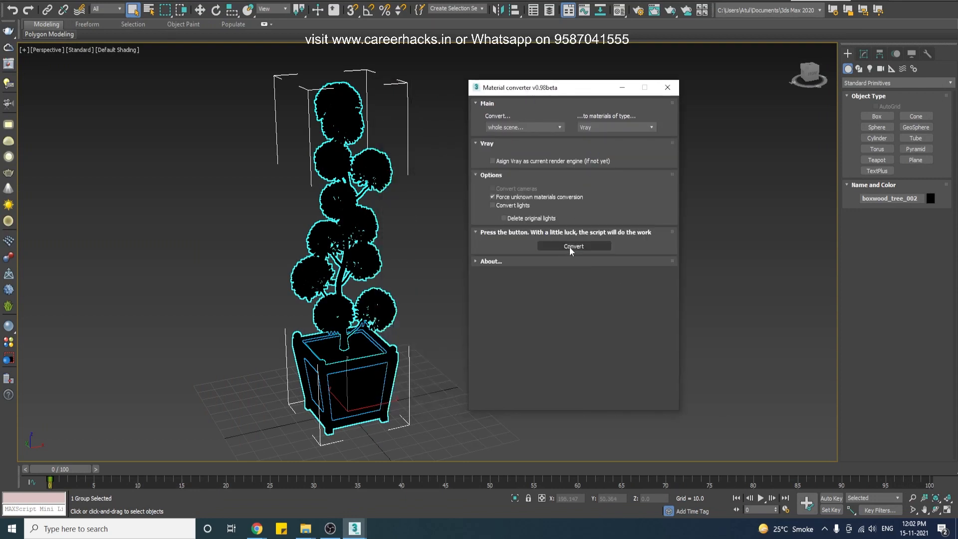
{"action": "left_click", "coordinate": [467, 170]}
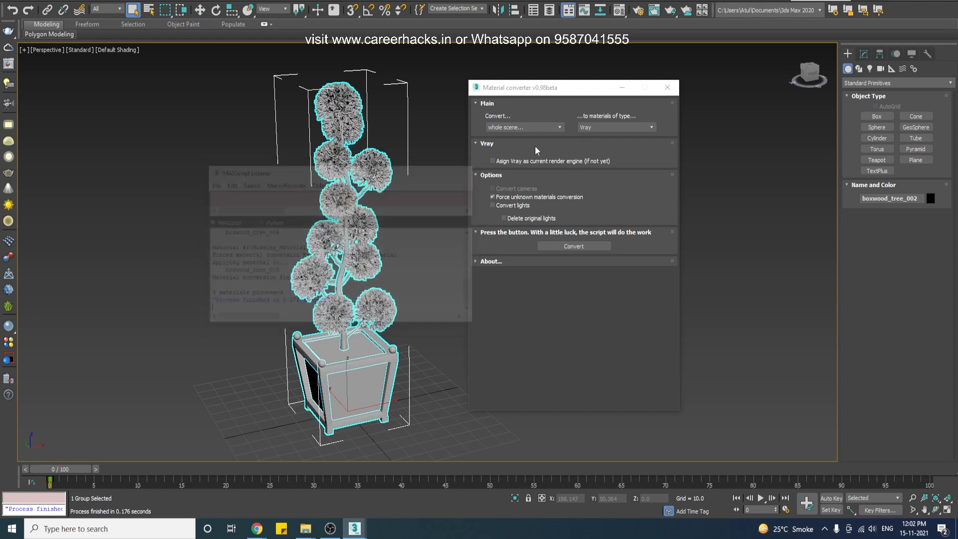
{"action": "left_click", "coordinate": [667, 87]}
Inspect the tree's converted Multi/Sub-Object material in the Material Editor by opening its first sub-material.
{"action": "left_click", "coordinate": [560, 248]}
{"action": "key", "text": "m"}
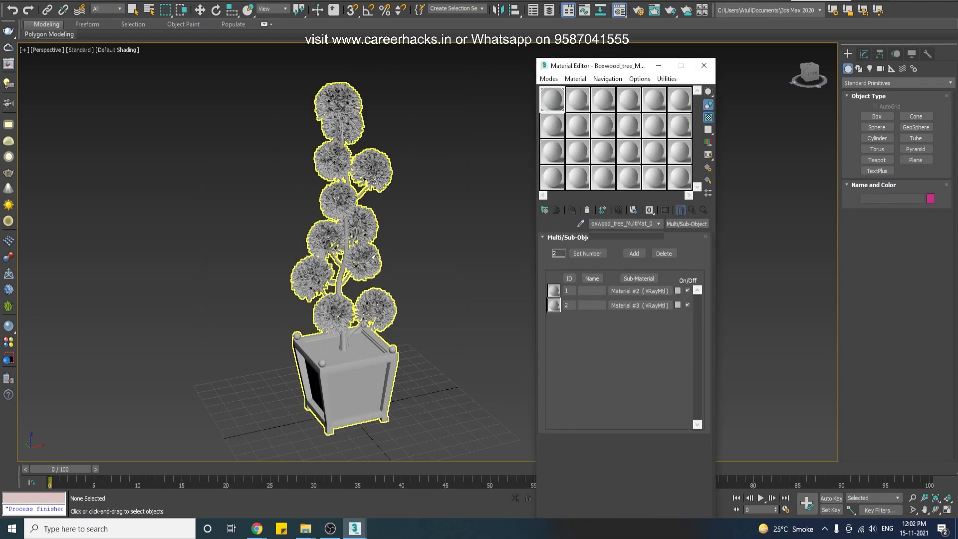
{"action": "left_click", "coordinate": [616, 291]}
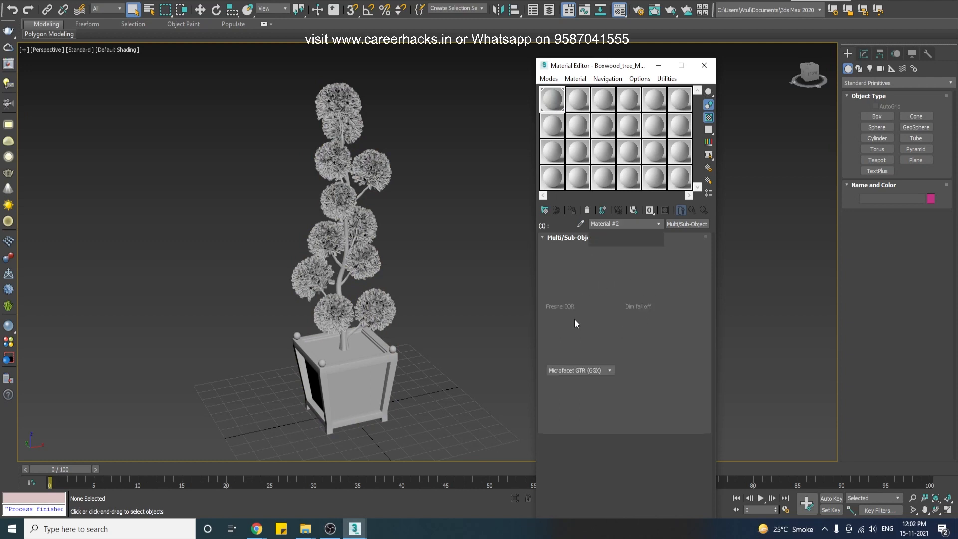
{"action": "left_click", "coordinate": [664, 210]}
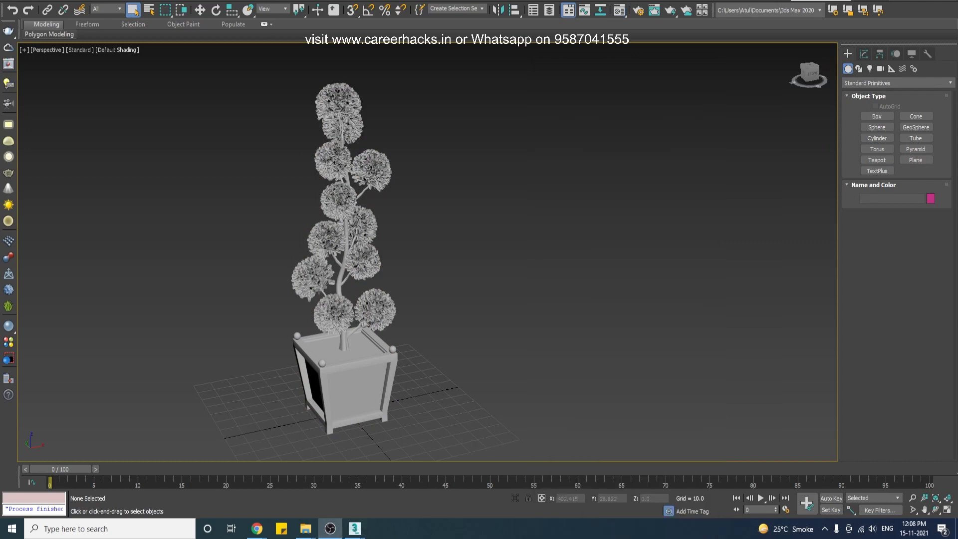
{"action": "left_click_drag", "start_coordinate": [430, 258], "coordinate": [35, 397]}
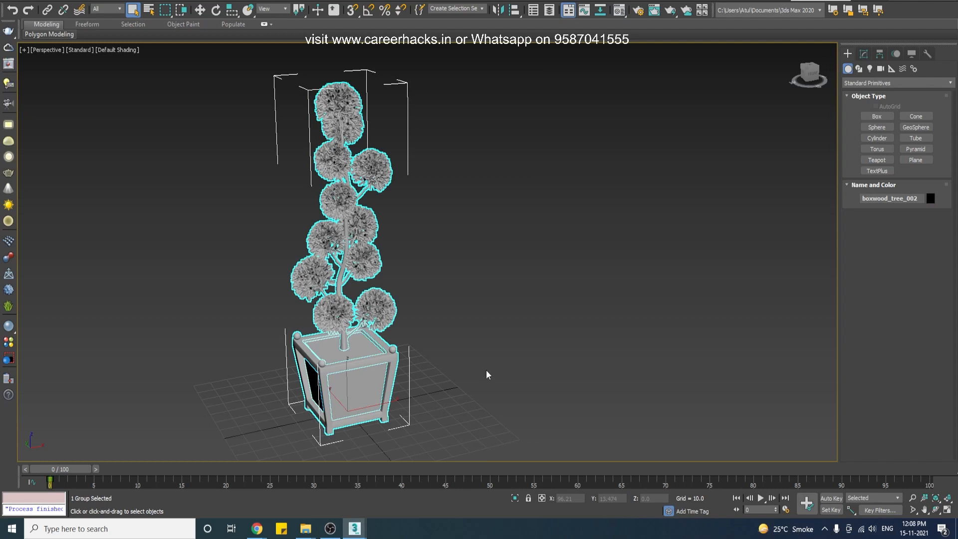
{"action": "left_click", "coordinate": [507, 349]}
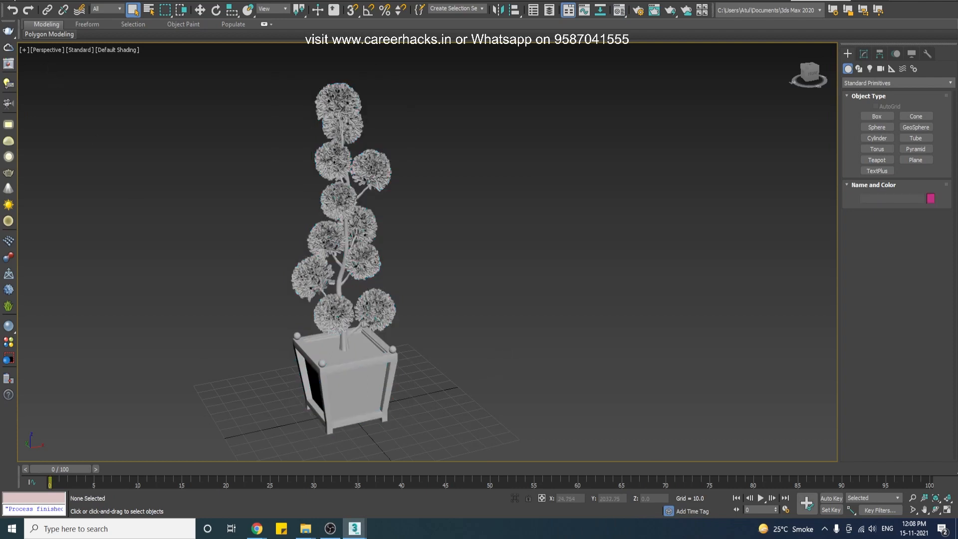
Reset the scene without saving the changes.
{"action": "left_click", "coordinate": [20, 2]}
{"action": "left_click", "coordinate": [21, 25]}
{"action": "left_click", "coordinate": [481, 269]}
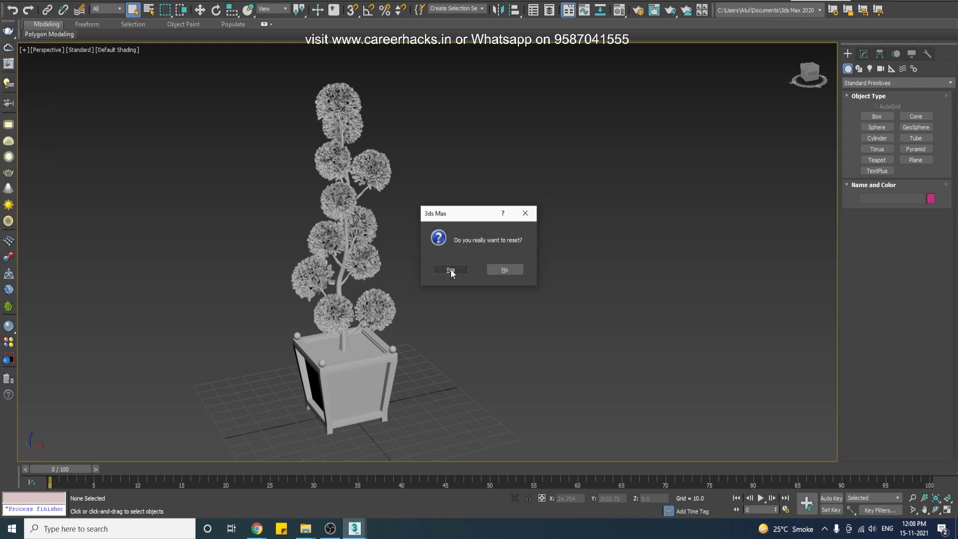
{"action": "left_click", "coordinate": [452, 269]}
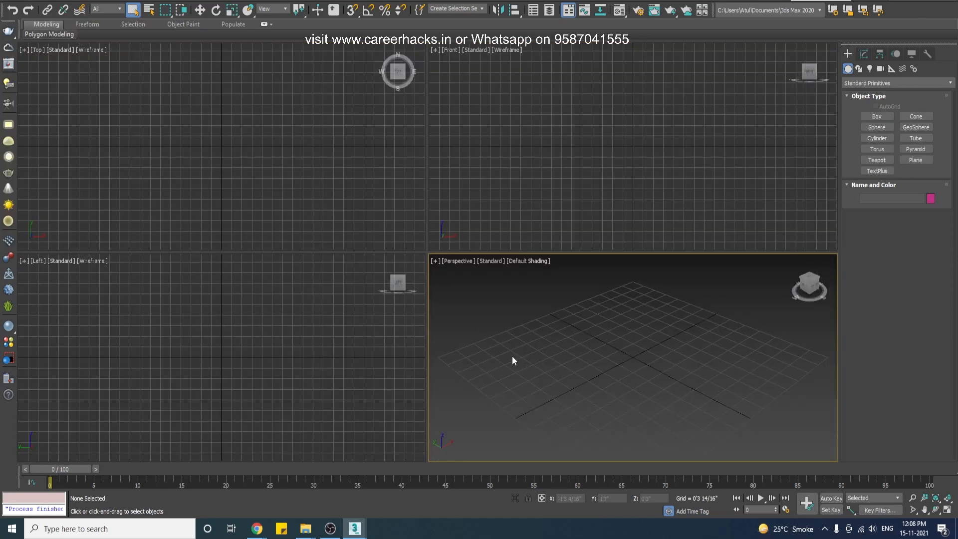
Open the Boxwood_tree_2014 scene from the Downloads folder 3169275.5fd6841f535e9 and maximize the Perspective viewport.
{"action": "key", "text": "ctrl+o"}
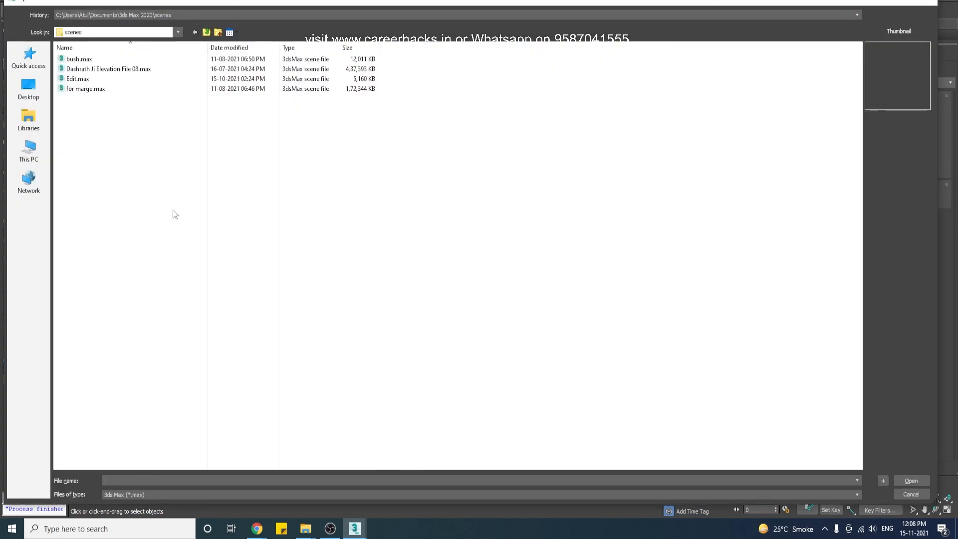
{"action": "left_click", "coordinate": [165, 16]}
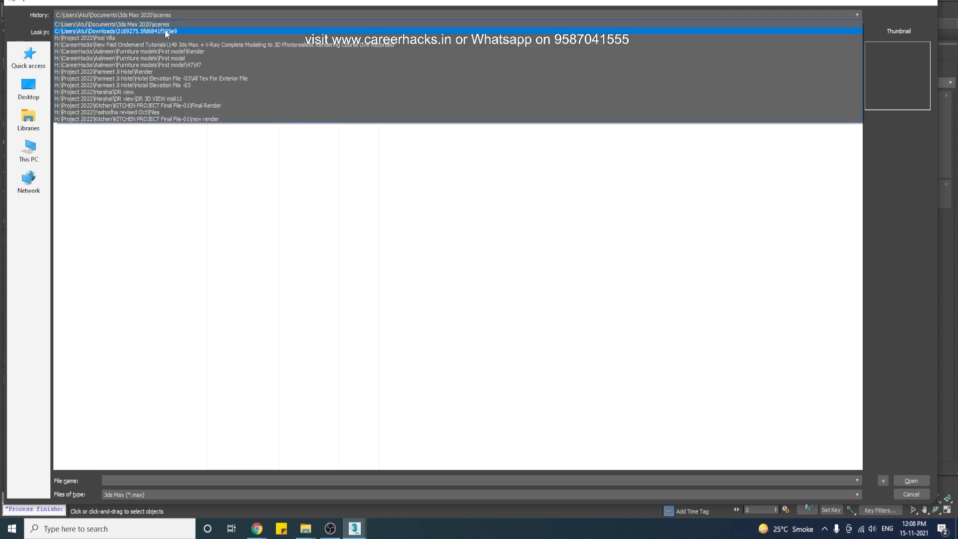
{"action": "left_click", "coordinate": [165, 31]}
{"action": "double_click", "coordinate": [130, 108]}
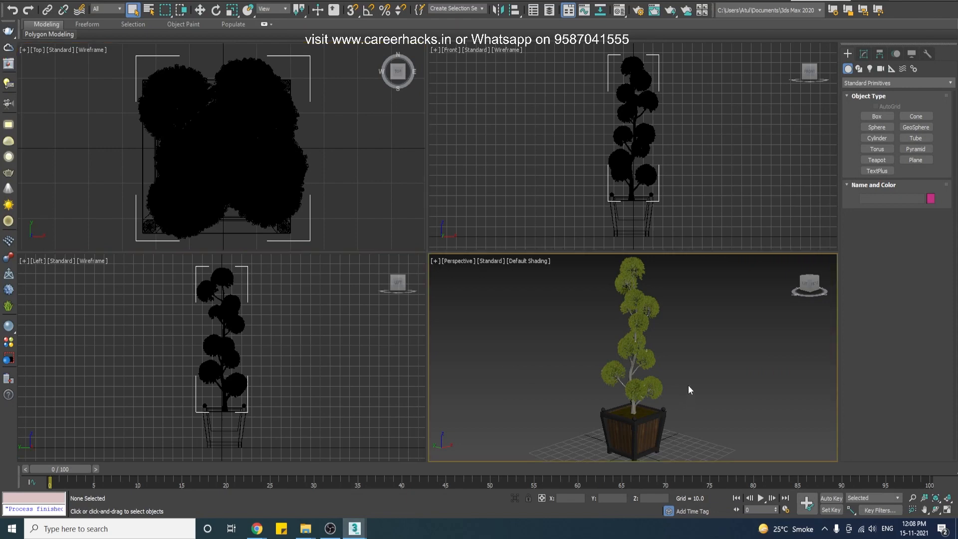
{"action": "left_click", "coordinate": [687, 385]}
{"action": "key", "text": "alt+w"}
Use Asset Tracking to set the path of all the boxwood tree's map files to the maps folder.
{"action": "key", "text": "shift+t"}
{"action": "right_click", "coordinate": [243, 186]}
{"action": "left_click", "coordinate": [224, 201]}
{"action": "right_click", "coordinate": [222, 200]}
{"action": "left_click", "coordinate": [197, 220]}
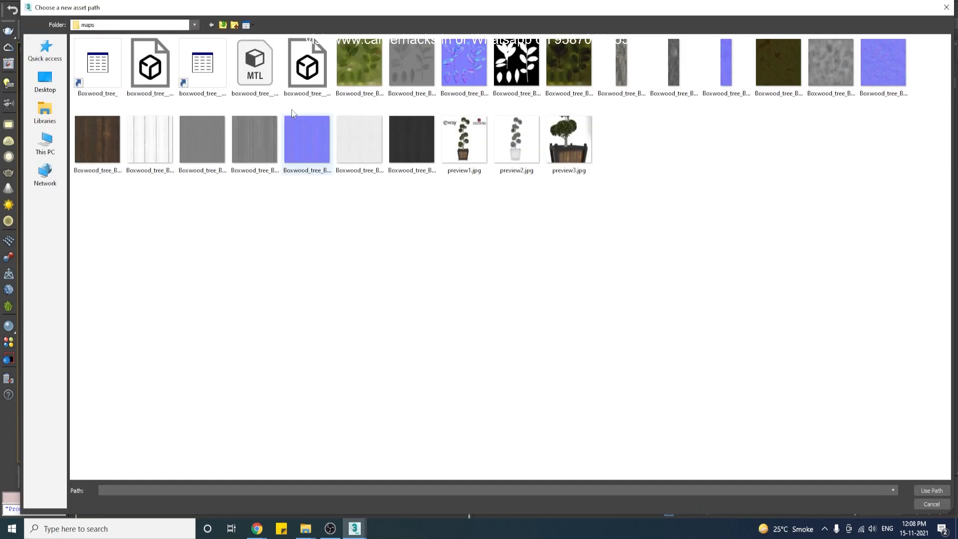
{"action": "double_click", "coordinate": [309, 150]}
{"action": "left_click", "coordinate": [322, 225]}
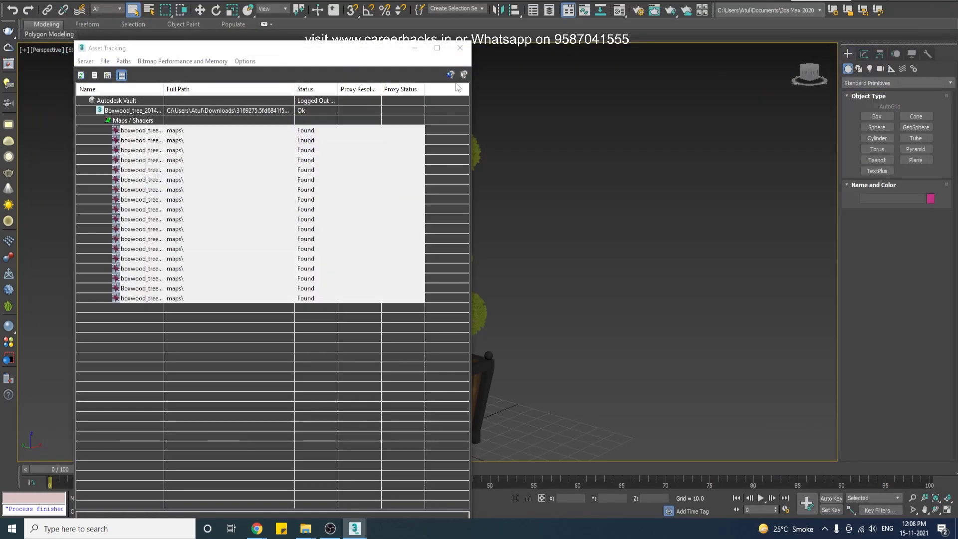
{"action": "left_click", "coordinate": [460, 52]}
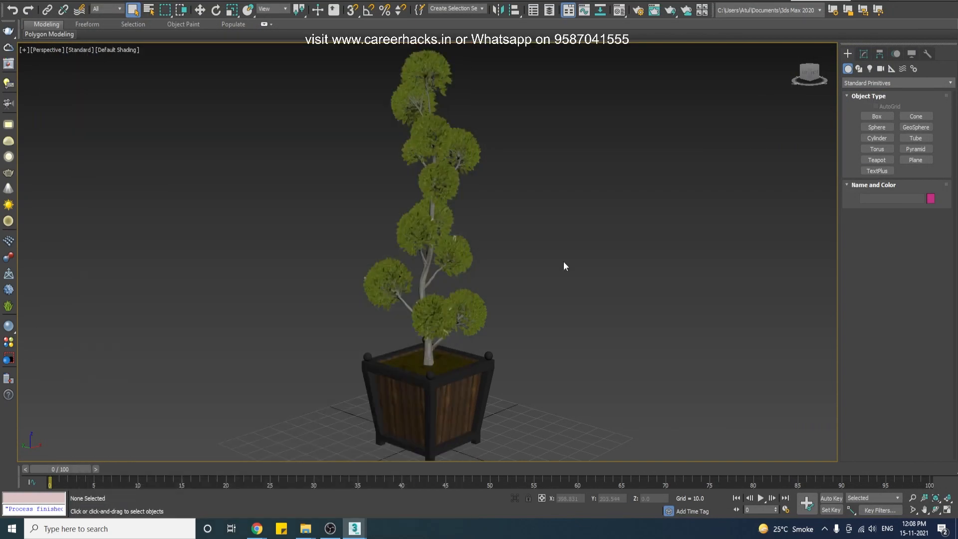
{"action": "left_click_drag", "start_coordinate": [564, 262], "coordinate": [201, 377]}
{"action": "left_click", "coordinate": [579, 321]}
{"action": "middle_click_drag", "start_coordinate": [577, 321], "coordinate": [559, 308]}
{"action": "key", "text": "m"}
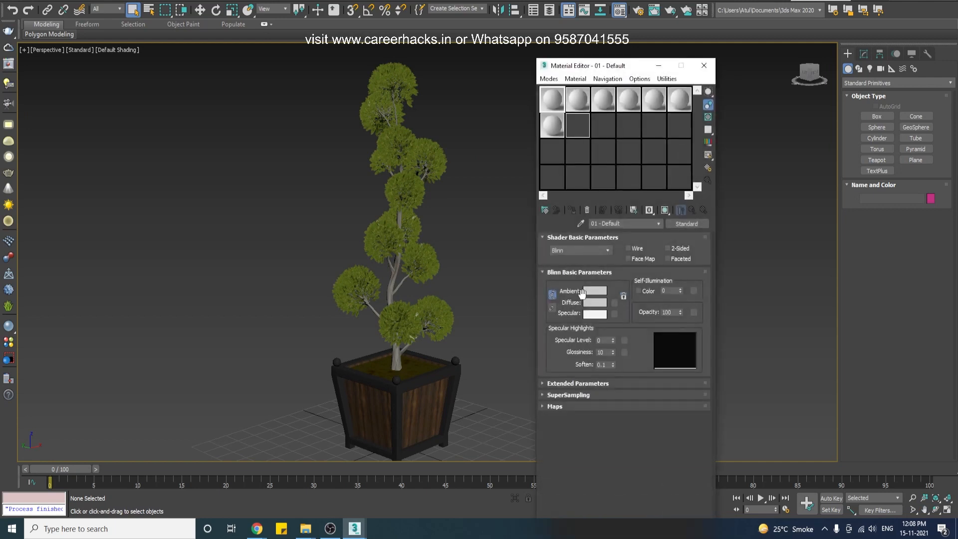
{"action": "left_click", "coordinate": [703, 67]}
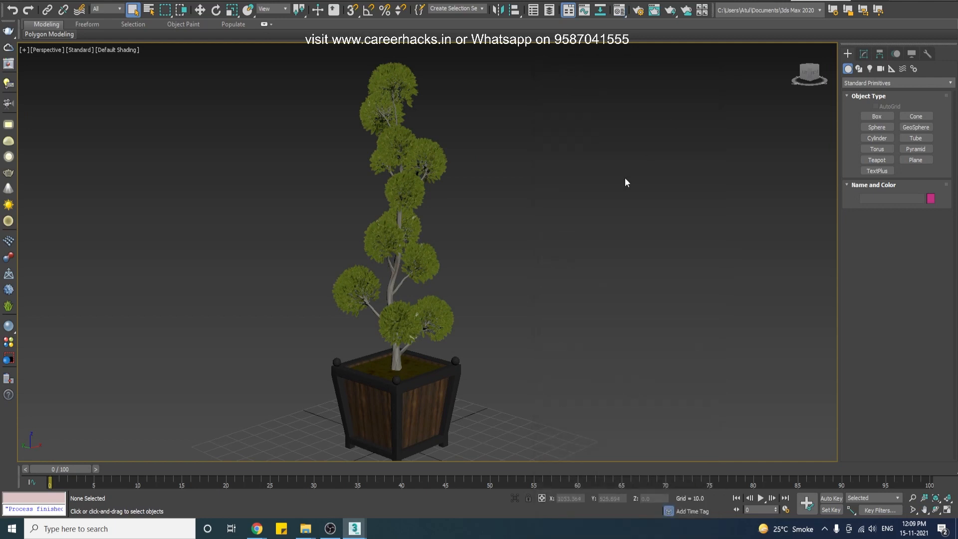
Run the conversor0.98_EN.mse material converter script on the reopened scene.
{"action": "left_click", "coordinate": [389, 0]}
{"action": "mouse_move", "coordinate": [419, 0]}
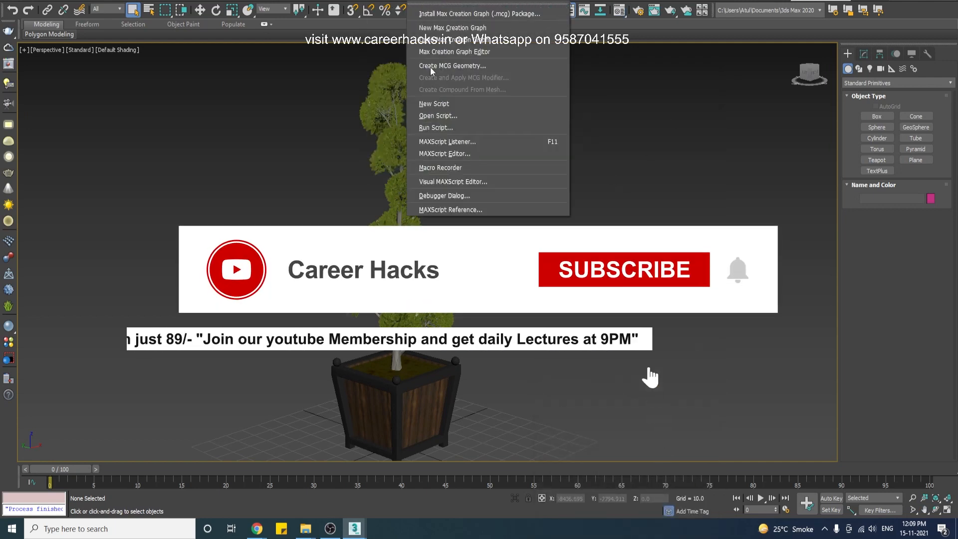
{"action": "left_click", "coordinate": [448, 126]}
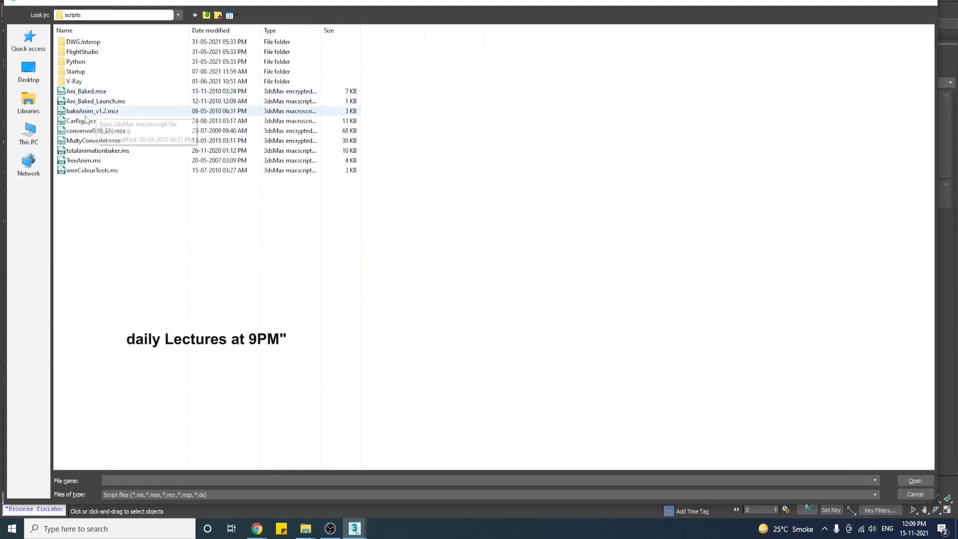
{"action": "left_click", "coordinate": [95, 132]}
{"action": "double_click", "coordinate": [95, 132]}
Convert the whole scene's materials to Scanline, keeping forced conversion of unknown materials, and close the converter.
{"action": "left_click_drag", "start_coordinate": [449, 88], "coordinate": [583, 105]}
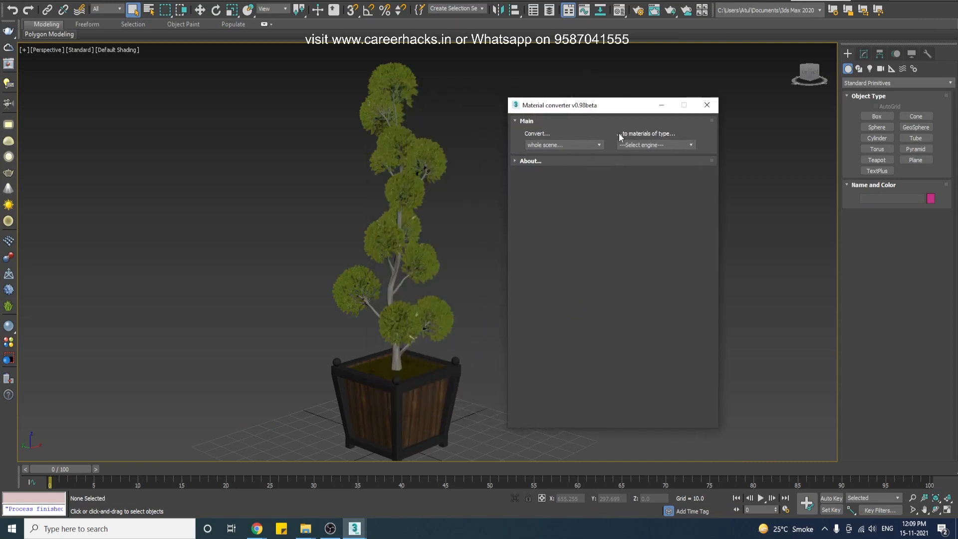
{"action": "left_click", "coordinate": [658, 145]}
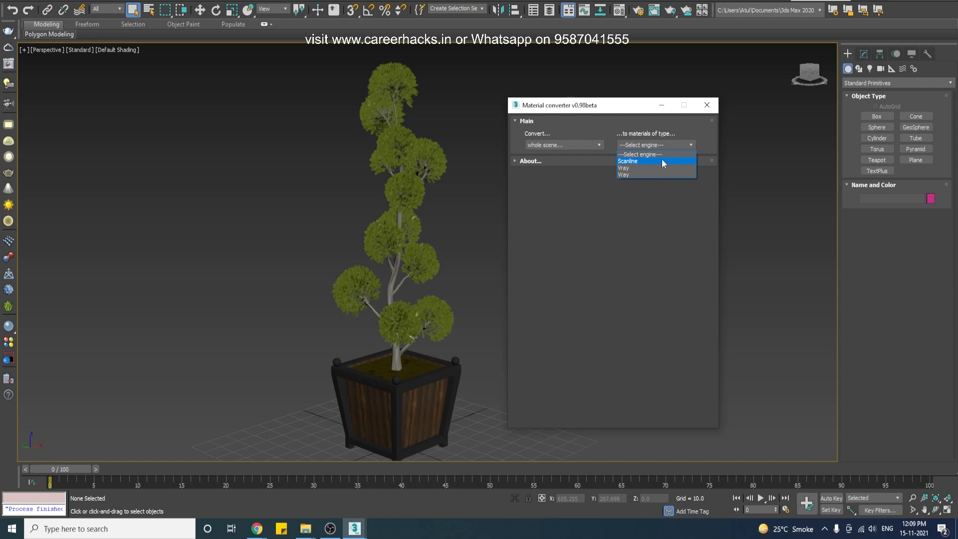
{"action": "left_click", "coordinate": [661, 161]}
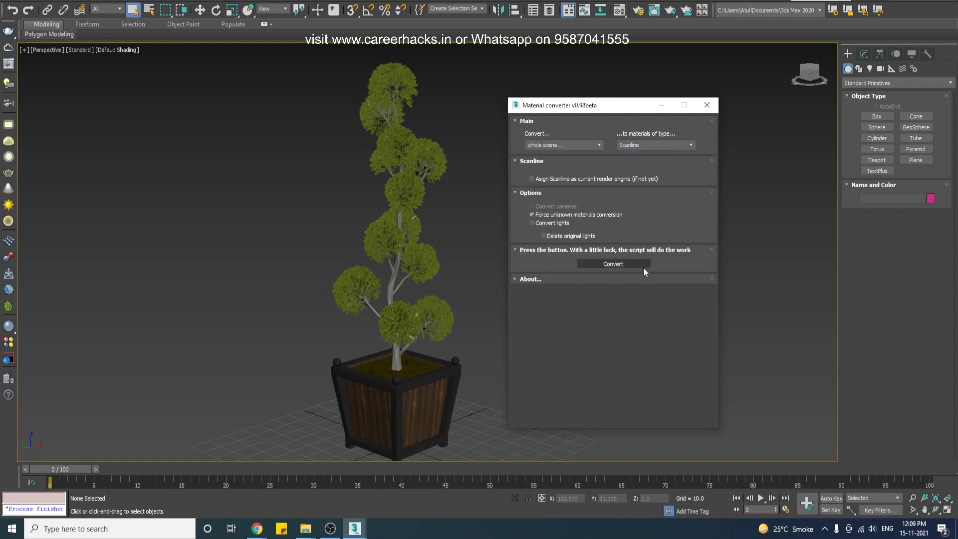
{"action": "left_click", "coordinate": [643, 265]}
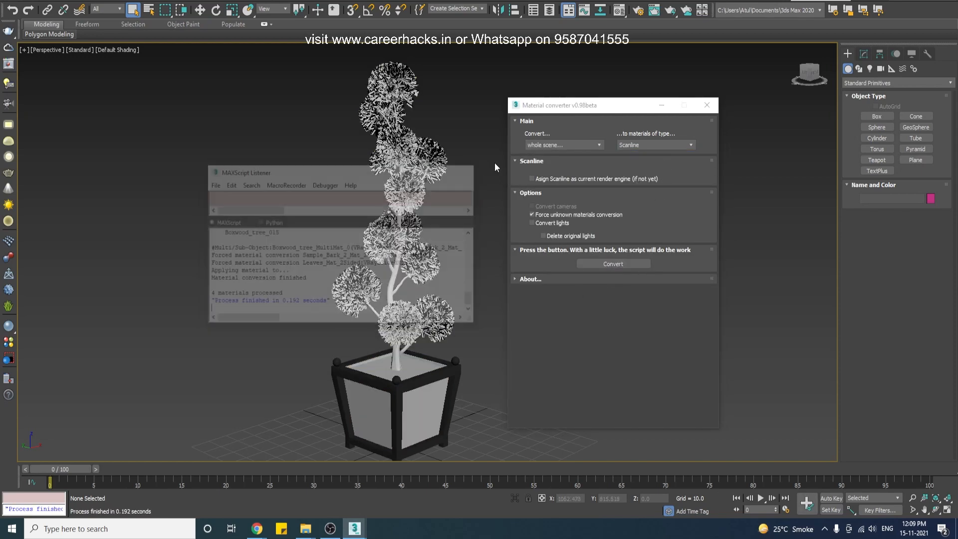
{"action": "left_click", "coordinate": [706, 105]}
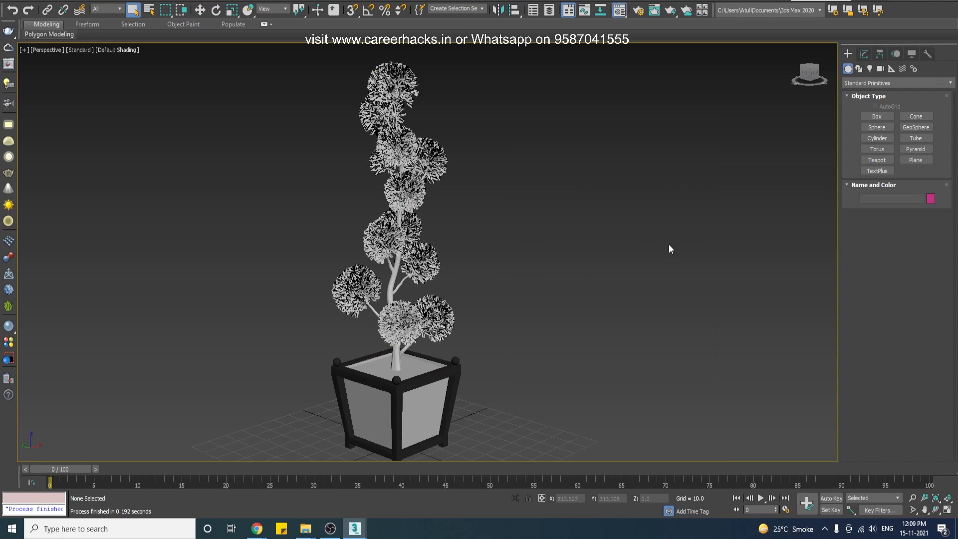
Sample the tree's Multi/Sub-Object material into the Material Editor and open its first sub-material.
{"action": "key", "text": "m"}
{"action": "left_click", "coordinate": [580, 223]}
{"action": "left_click", "coordinate": [428, 191]}
{"action": "left_click", "coordinate": [644, 292]}
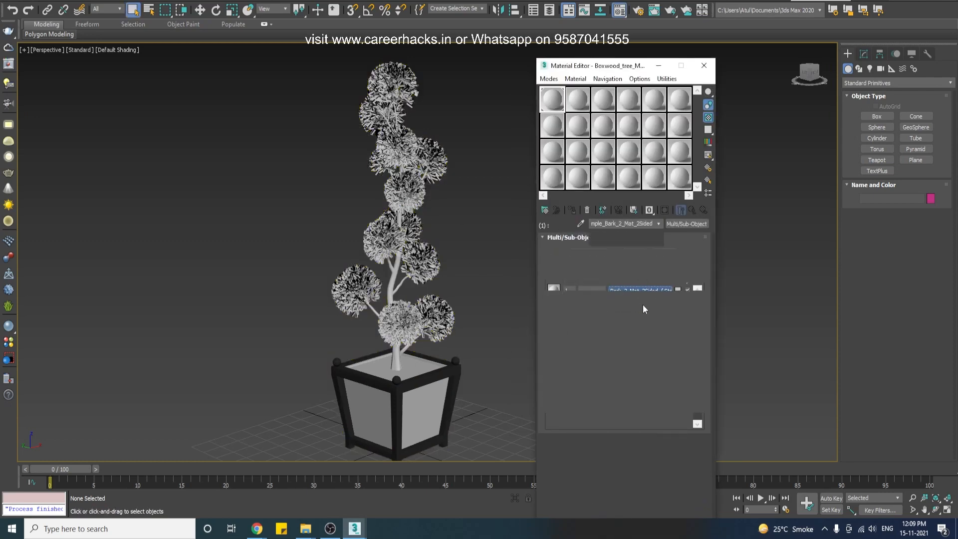
Sample the planter's soil material, examine its diffuse bitmap and return to the parent material.
{"action": "left_click", "coordinate": [579, 224]}
{"action": "left_click", "coordinate": [416, 366]}
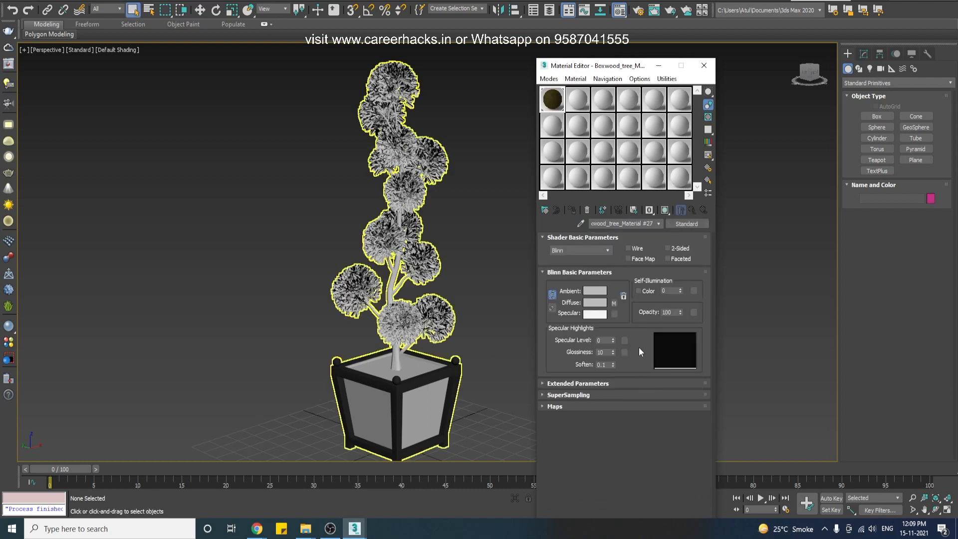
{"action": "left_click", "coordinate": [614, 303]}
{"action": "left_click", "coordinate": [683, 210]}
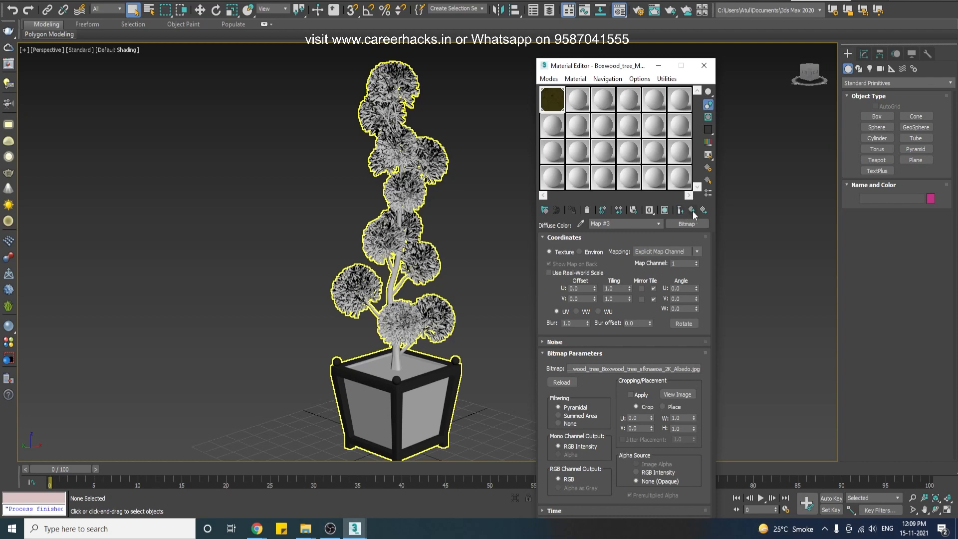
{"action": "left_click", "coordinate": [693, 210]}
Sample the planter's wood panel material, open its diffuse Composite map and show it shaded in the viewport.
{"action": "left_click", "coordinate": [580, 223]}
{"action": "left_click", "coordinate": [412, 417]}
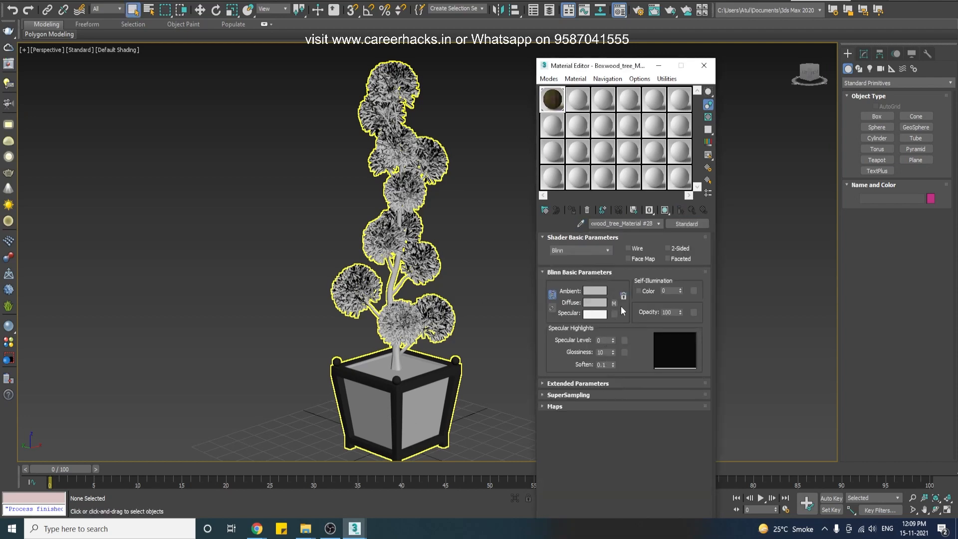
{"action": "left_click", "coordinate": [615, 303]}
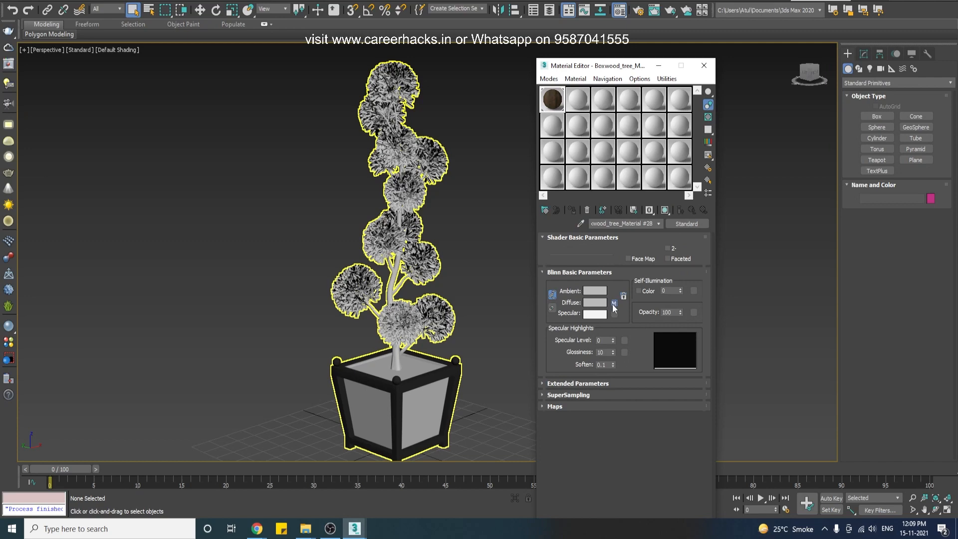
{"action": "left_click", "coordinate": [665, 211]}
Sample the material from the tree trunk and open its Sample_Bark_2_Mat_2Sided sub-material.
{"action": "left_click", "coordinate": [580, 224]}
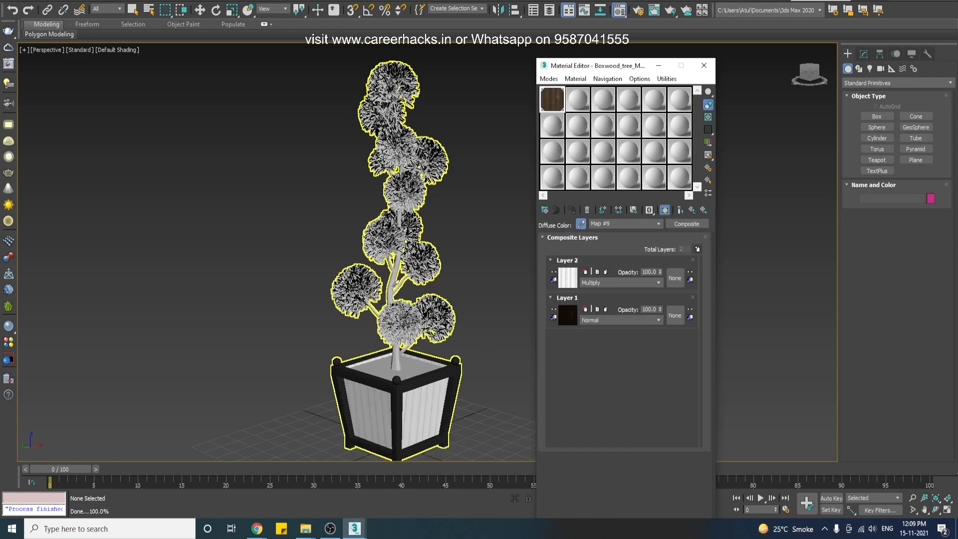
{"action": "left_click", "coordinate": [396, 283]}
{"action": "left_click", "coordinate": [653, 289]}
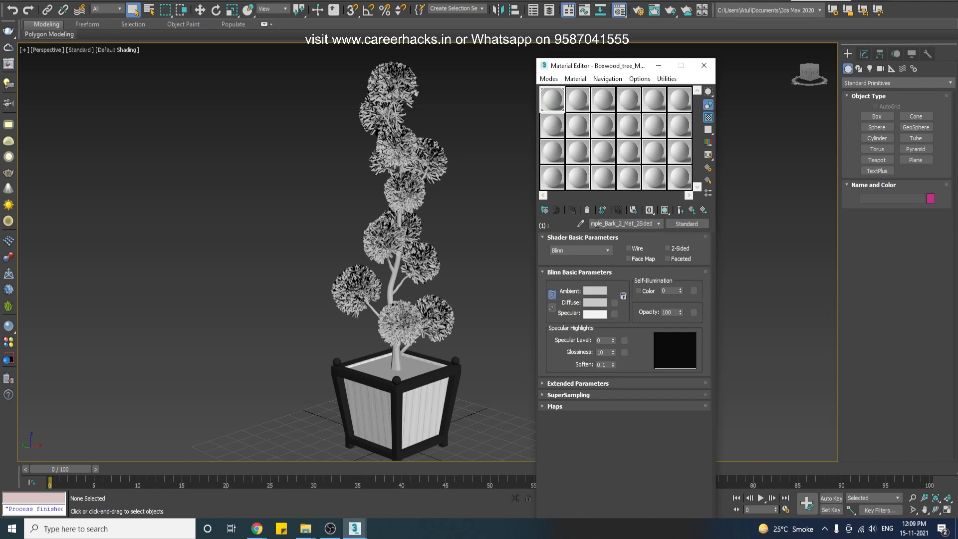
Set the diffuse color of Sample_Bark_2_Mat_2Sided to green with RGB 15, 176, 7.
{"action": "left_click_drag", "start_coordinate": [633, 223], "coordinate": [572, 223]}
{"action": "left_click", "coordinate": [616, 301]}
{"action": "left_click", "coordinate": [460, 410]}
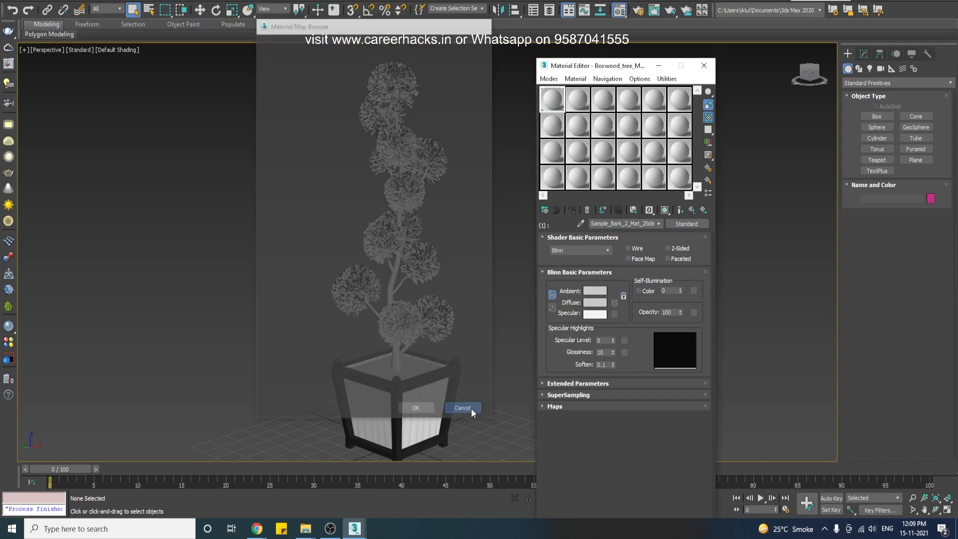
{"action": "left_click", "coordinate": [598, 304]}
{"action": "left_click_drag", "start_coordinate": [246, 83], "coordinate": [228, 71]}
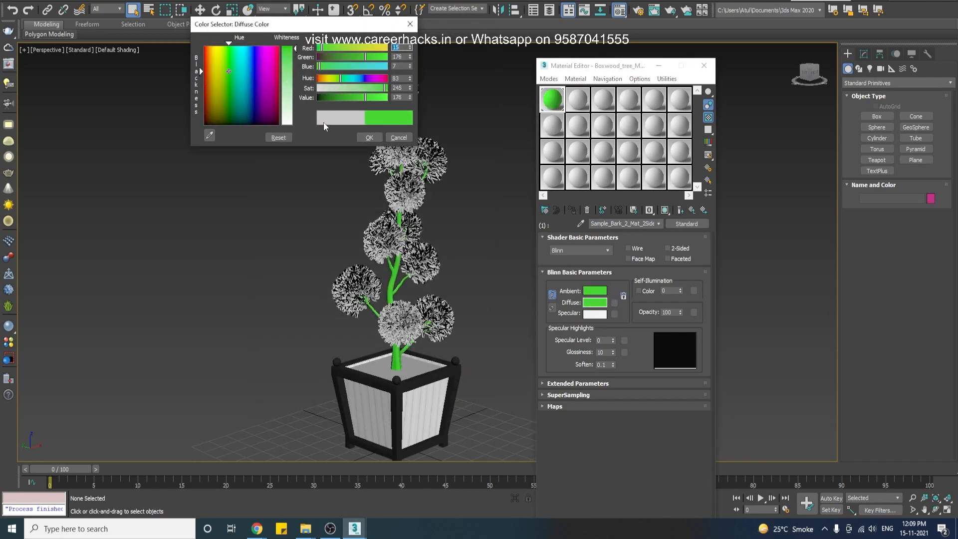
{"action": "left_click", "coordinate": [369, 137]}
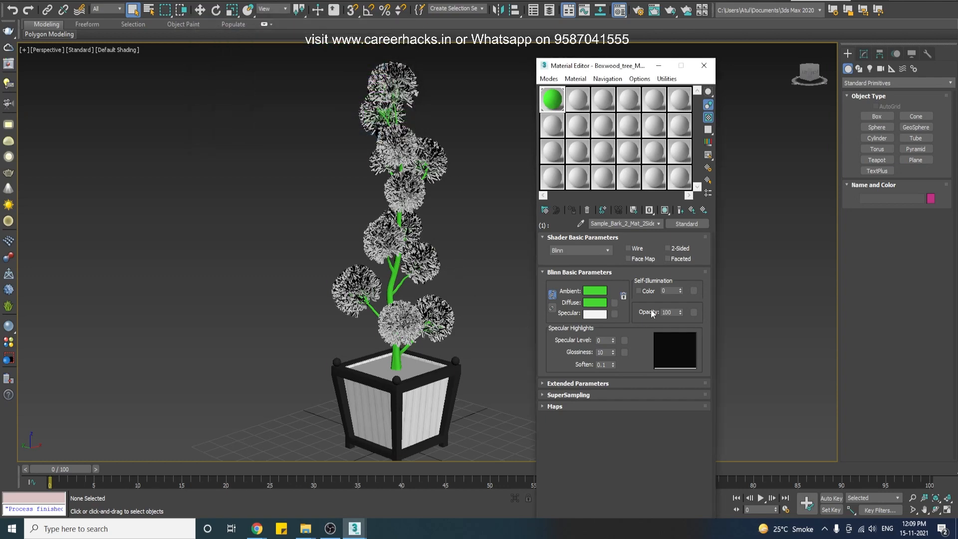
Sample the foliage material, open its Leaves_Mat_2Sided sub-material and set the diffuse color to magenta with RGB 221, 22, 172.
{"action": "left_click", "coordinate": [580, 223]}
{"action": "left_click", "coordinate": [428, 265]}
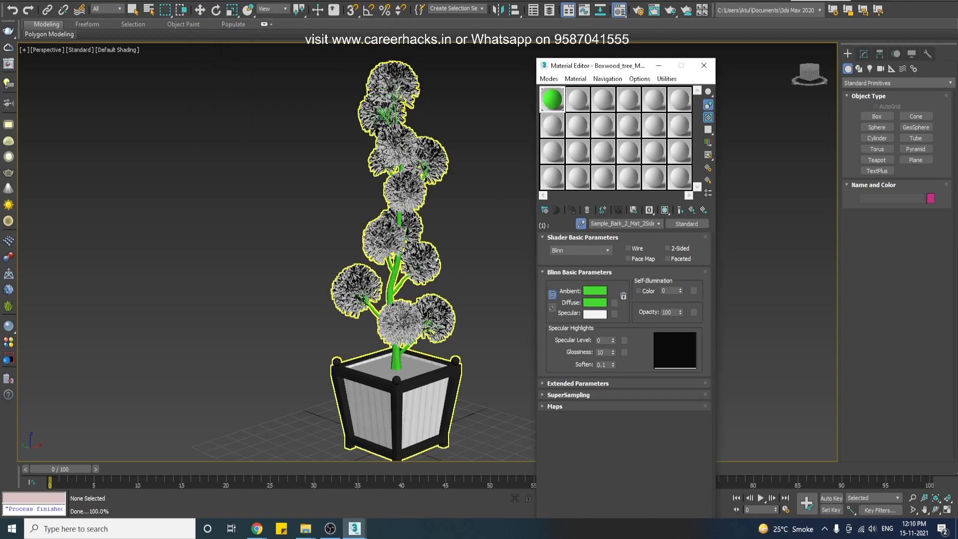
{"action": "left_click", "coordinate": [651, 306]}
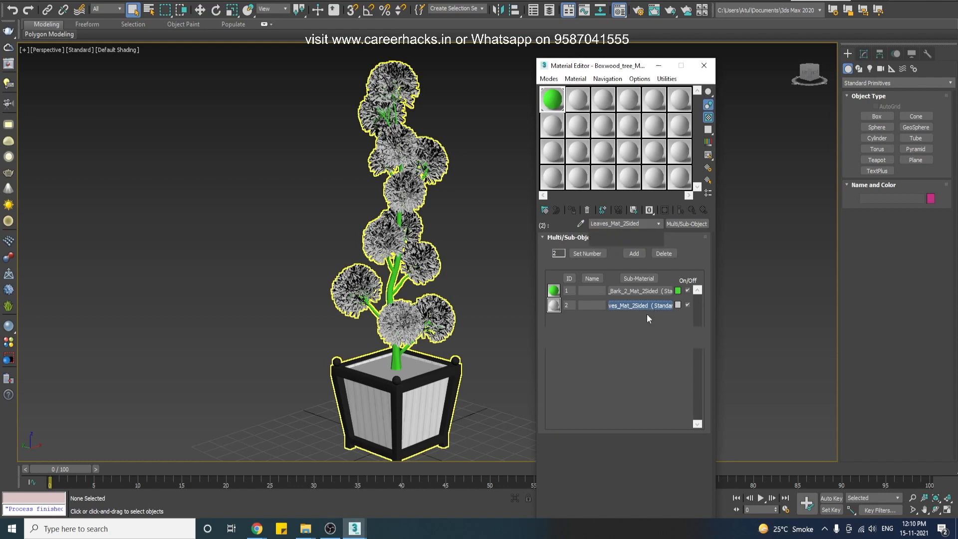
{"action": "left_click", "coordinate": [601, 302]}
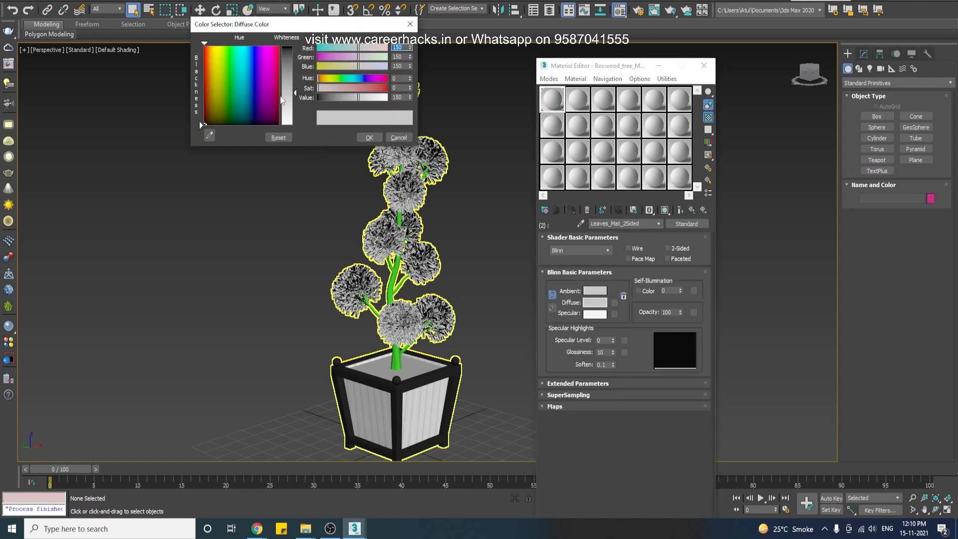
{"action": "left_click", "coordinate": [289, 53]}
{"action": "left_click", "coordinate": [269, 58]}
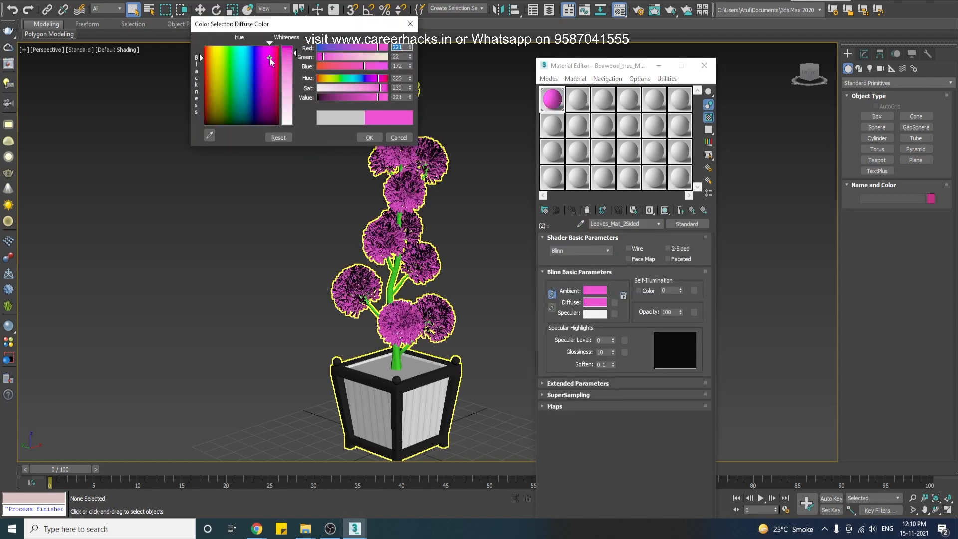
{"action": "left_click", "coordinate": [361, 139]}
{"action": "left_click", "coordinate": [449, 234]}
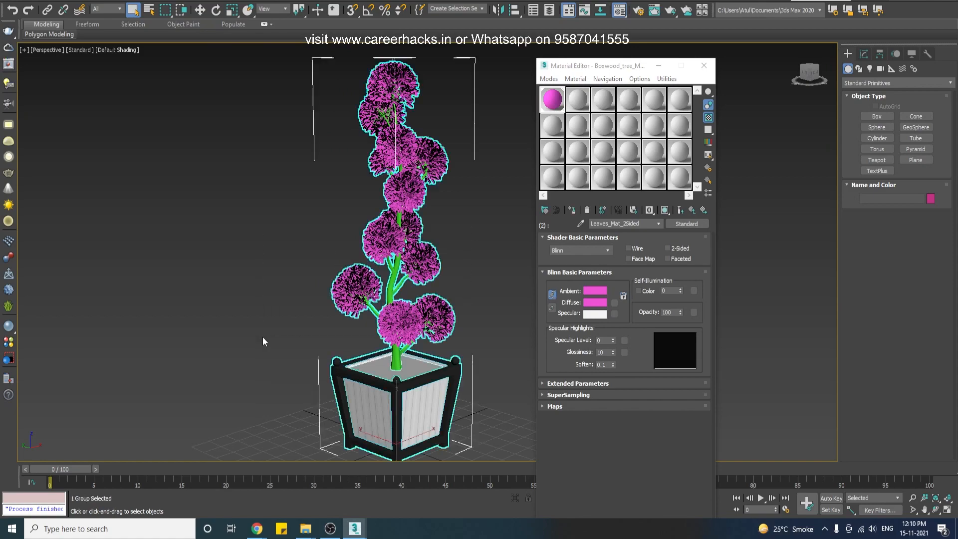
{"action": "left_click", "coordinate": [267, 349]}
Switch to Chrome and review the ScriptSpot search results for corona to vray material converter.
{"action": "mouse_move", "coordinate": [257, 527]}
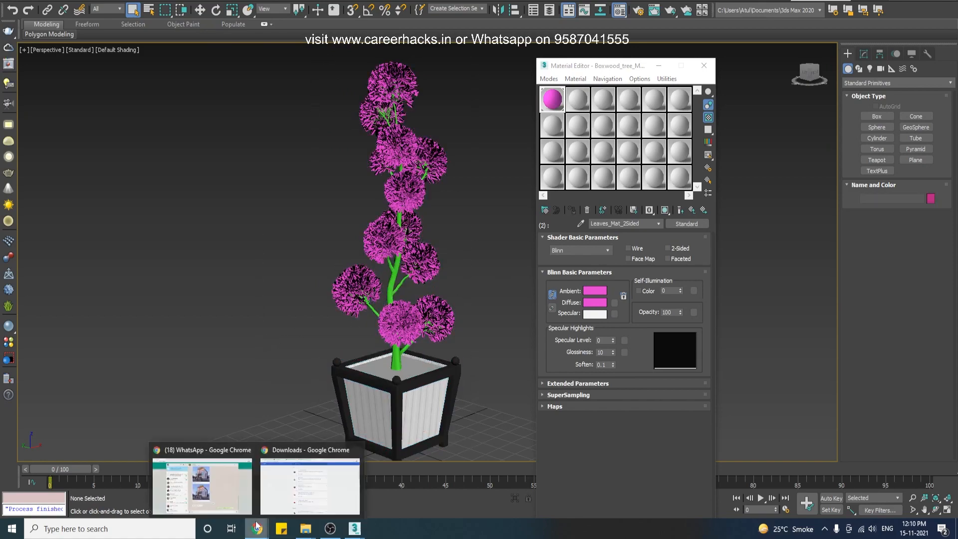
{"action": "left_click", "coordinate": [310, 486]}
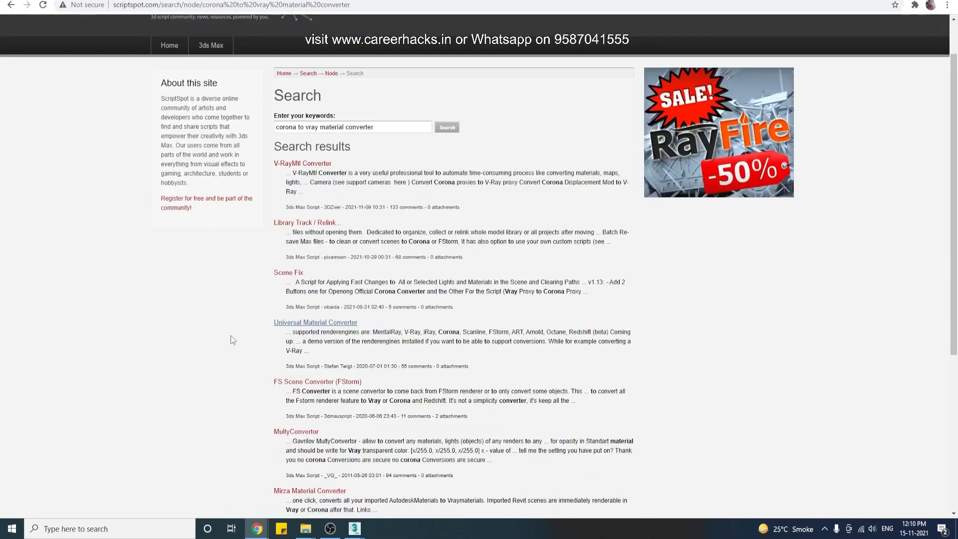
{"action": "scroll", "coordinate": [233, 421], "scroll_direction": "down", "scroll_amount": 5}
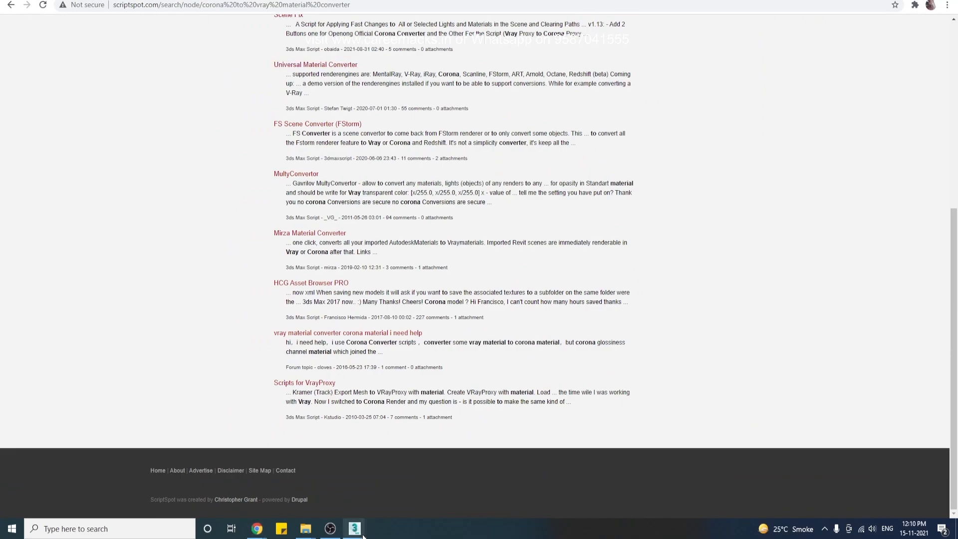
Switch to the 3ds Max window with the villa scene and try to render the Cam 05 Villa Lane view in V-Ray.
{"action": "mouse_move", "coordinate": [359, 530]}
{"action": "left_click", "coordinate": [317, 503]}
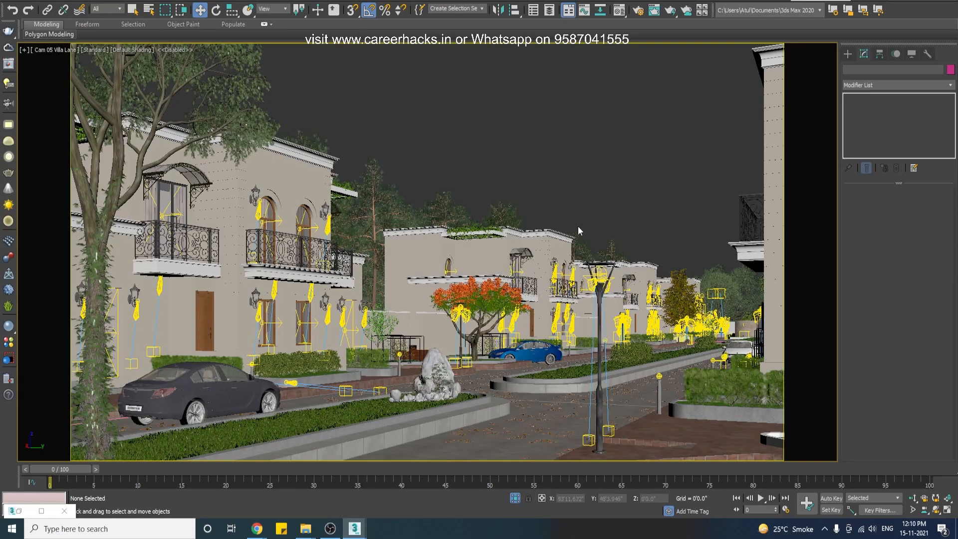
{"action": "left_click_drag", "start_coordinate": [696, 382], "coordinate": [613, 309]}
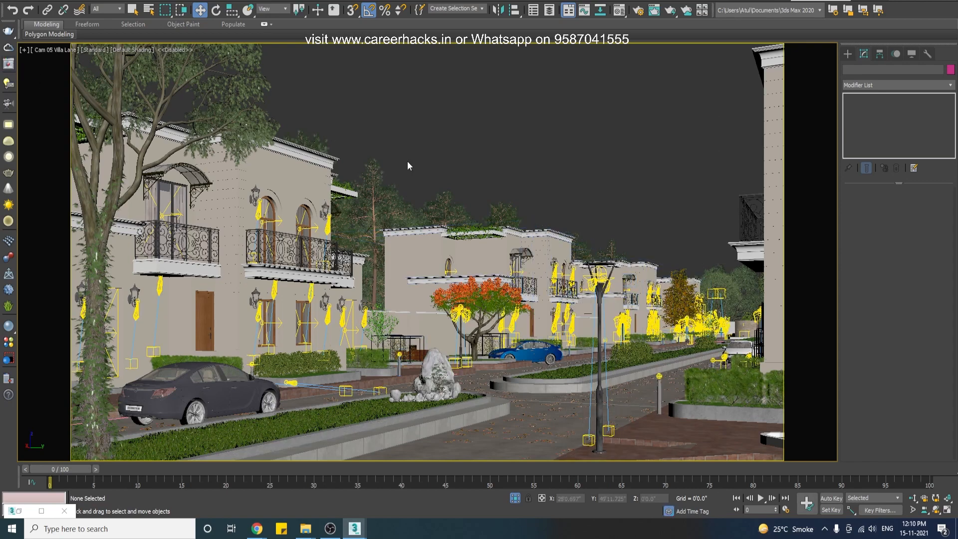
{"action": "key", "text": "shift+q"}
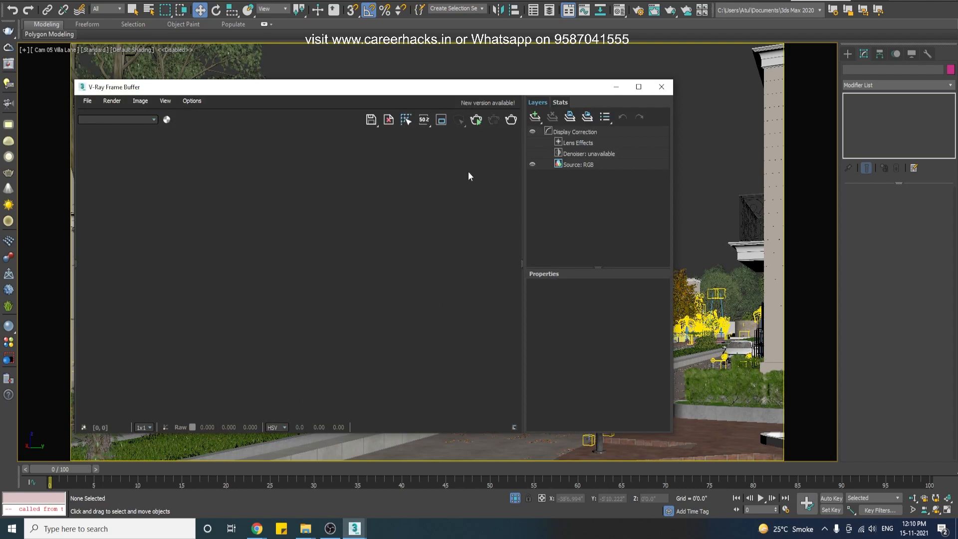
{"action": "left_click_drag", "start_coordinate": [377, 96], "coordinate": [436, 87]}
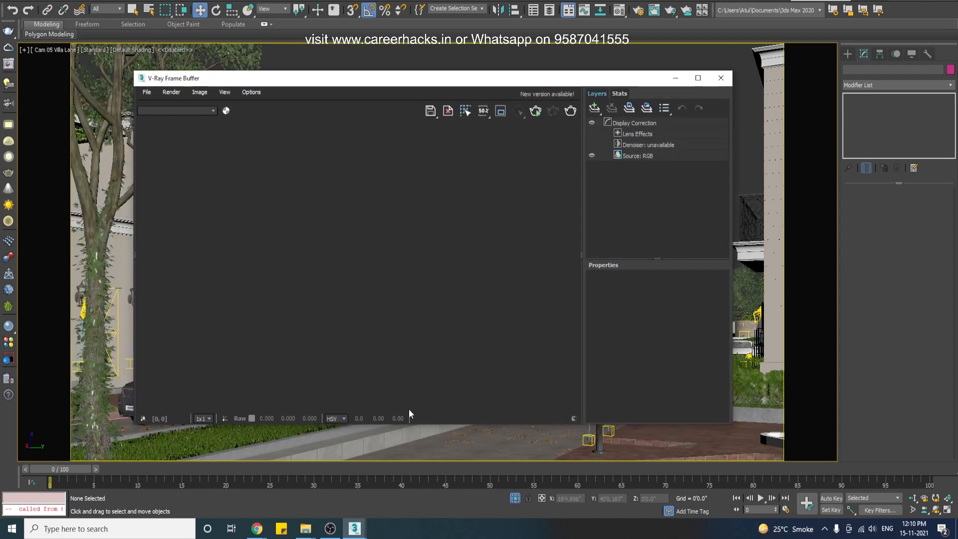
Open Task Manager and examine the computer's memory and GPU performance with the villa scene loaded.
{"action": "right_click", "coordinate": [449, 529]}
{"action": "left_click", "coordinate": [493, 488]}
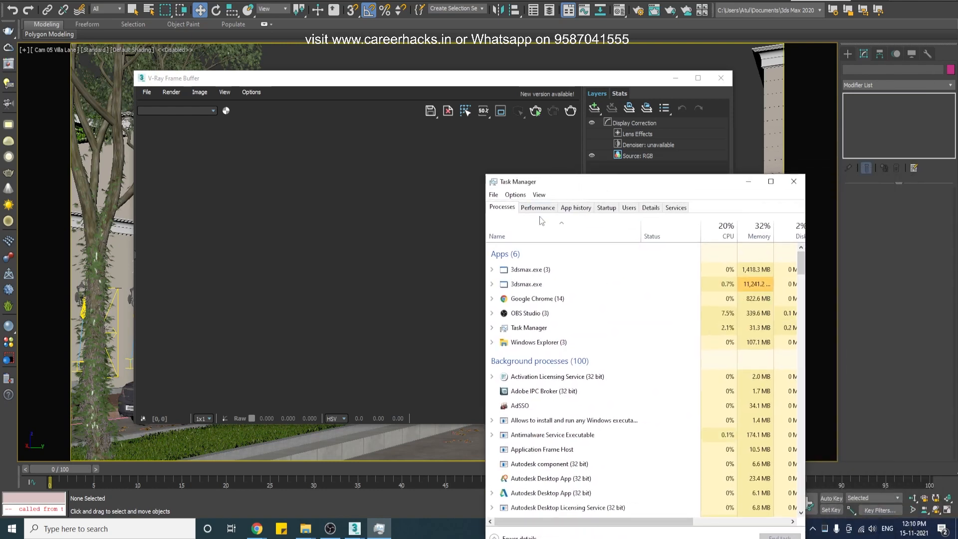
{"action": "left_click", "coordinate": [546, 209]}
{"action": "left_click_drag", "start_coordinate": [574, 184], "coordinate": [608, 56]}
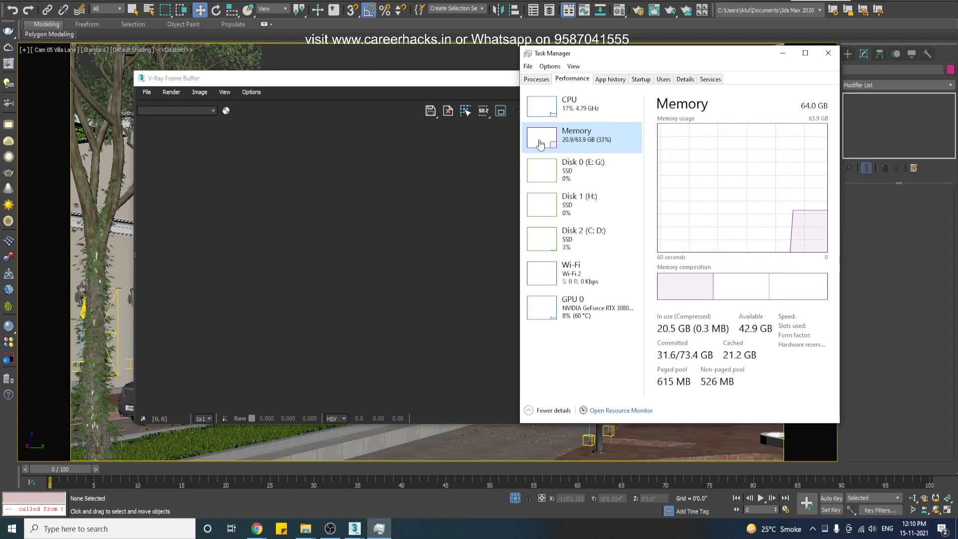
{"action": "left_click", "coordinate": [577, 318]}
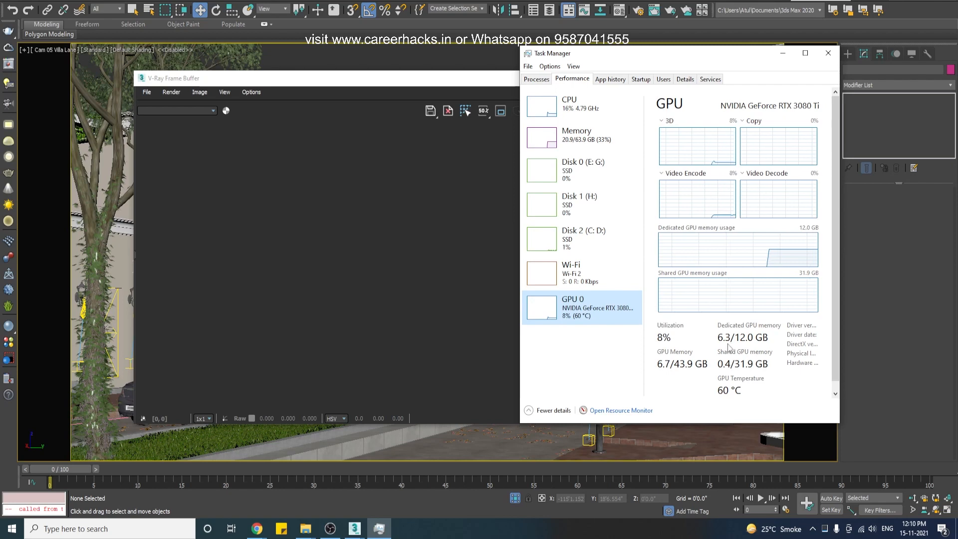
Minimize the V-Ray Frame Buffer and switch the villa scene's camera viewport to Perspective view.
{"action": "left_click_drag", "start_coordinate": [489, 83], "coordinate": [172, 180]}
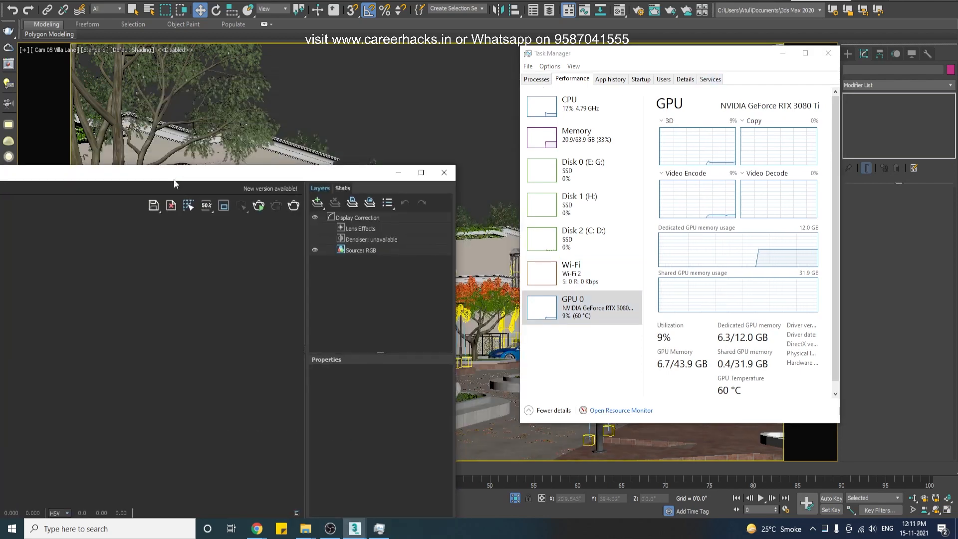
{"action": "left_click", "coordinate": [398, 173]}
{"action": "key", "text": "p"}
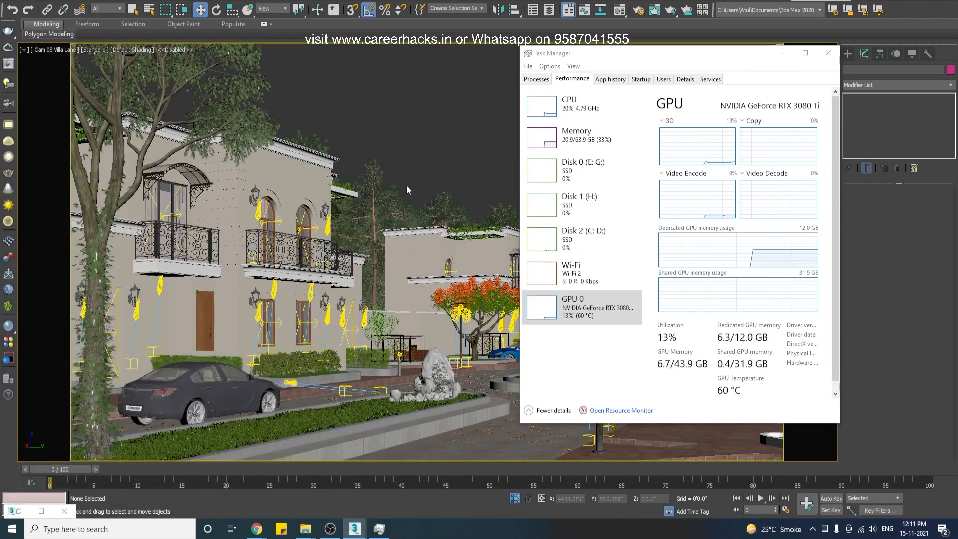
Examine the villas, landscaping and roads from several angles and distances while monitoring GPU and system memory usage in Task Manager.
{"action": "middle_click_drag", "start_coordinate": [406, 185], "coordinate": [423, 145], "text": "alt"}
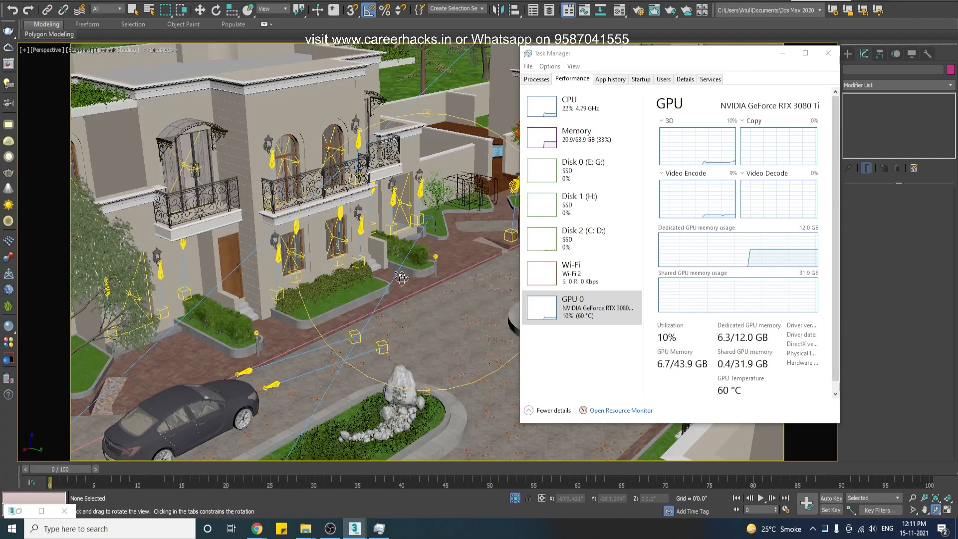
{"action": "left_click_drag", "start_coordinate": [402, 278], "coordinate": [383, 271]}
{"action": "mouse_move", "coordinate": [384, 272]}
{"action": "middle_mouse_down", "text": "alt"}
{"action": "mouse_move", "coordinate": [310, 272]}
{"action": "mouse_move", "coordinate": [387, 270]}
{"action": "middle_mouse_up", "text": "alt"}
{"action": "scroll", "coordinate": [474, 250], "scroll_direction": "up", "scroll_amount": 4}
{"action": "middle_click_drag", "start_coordinate": [475, 251], "coordinate": [300, 329]}
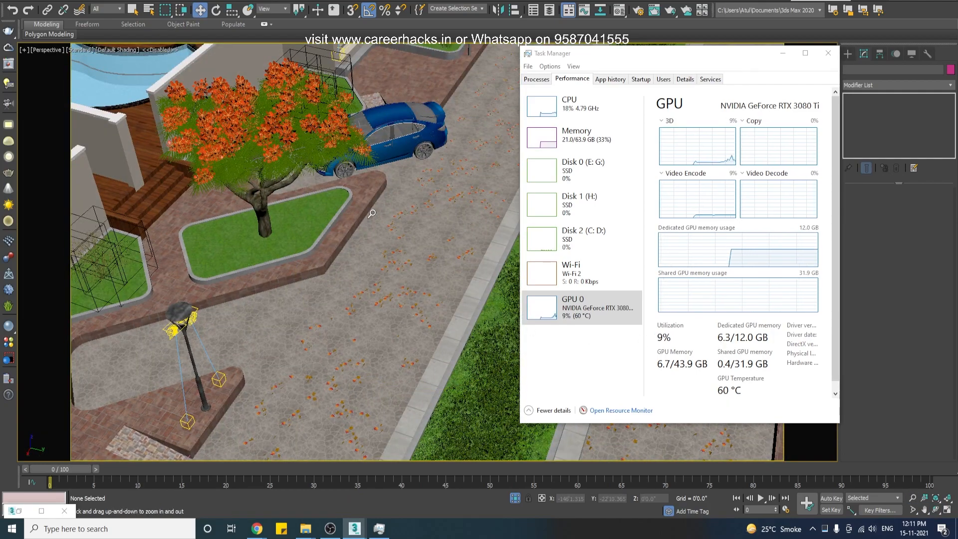
{"action": "scroll", "coordinate": [355, 306], "scroll_direction": "down", "scroll_amount": 5}
{"action": "middle_click_drag", "start_coordinate": [356, 305], "coordinate": [272, 429]}
{"action": "mouse_move", "coordinate": [420, 287]}
{"action": "middle_mouse_down", "text": "alt"}
{"action": "mouse_move", "coordinate": [397, 276]}
{"action": "mouse_move", "coordinate": [409, 273]}
{"action": "middle_mouse_up", "text": "alt"}
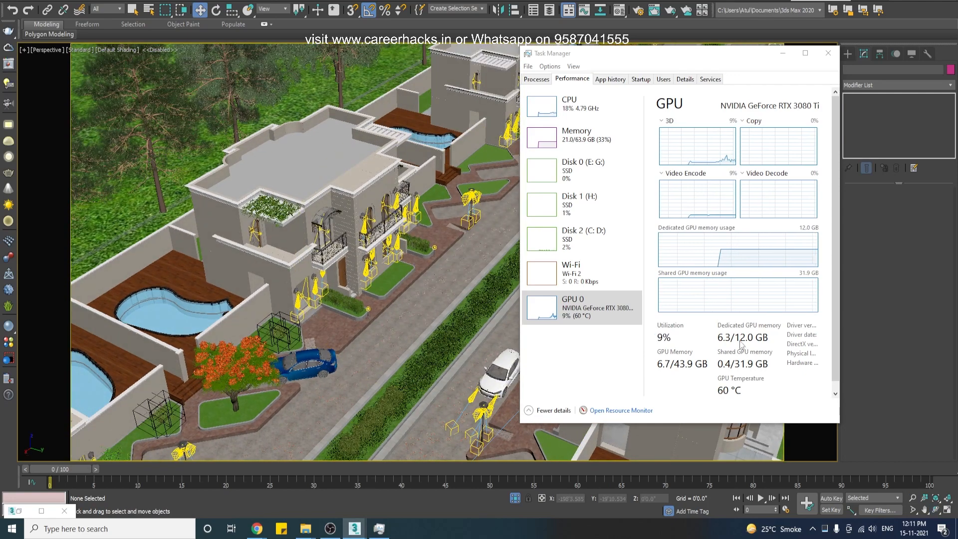
{"action": "middle_click_drag", "start_coordinate": [410, 278], "coordinate": [440, 273], "text": "alt"}
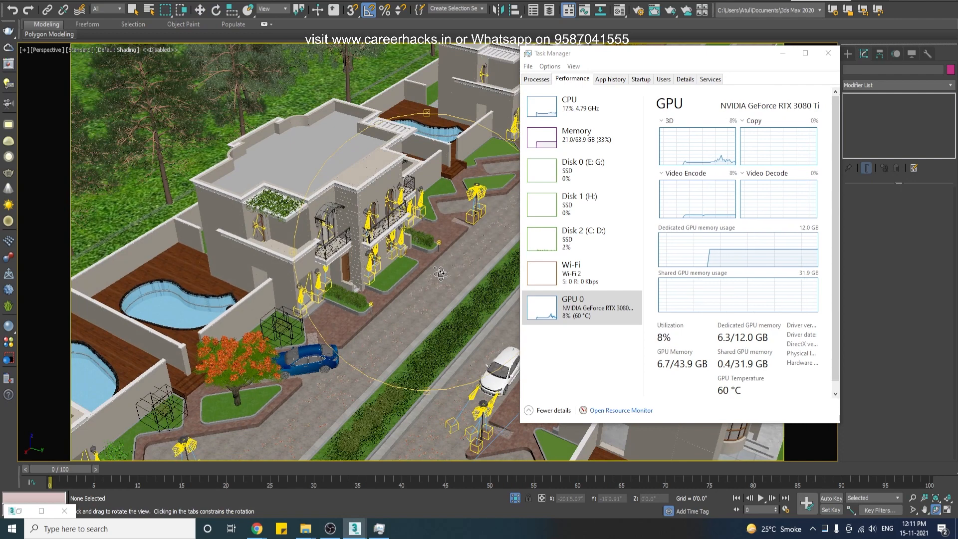
{"action": "middle_click_drag", "start_coordinate": [440, 273], "coordinate": [439, 273], "text": "alt"}
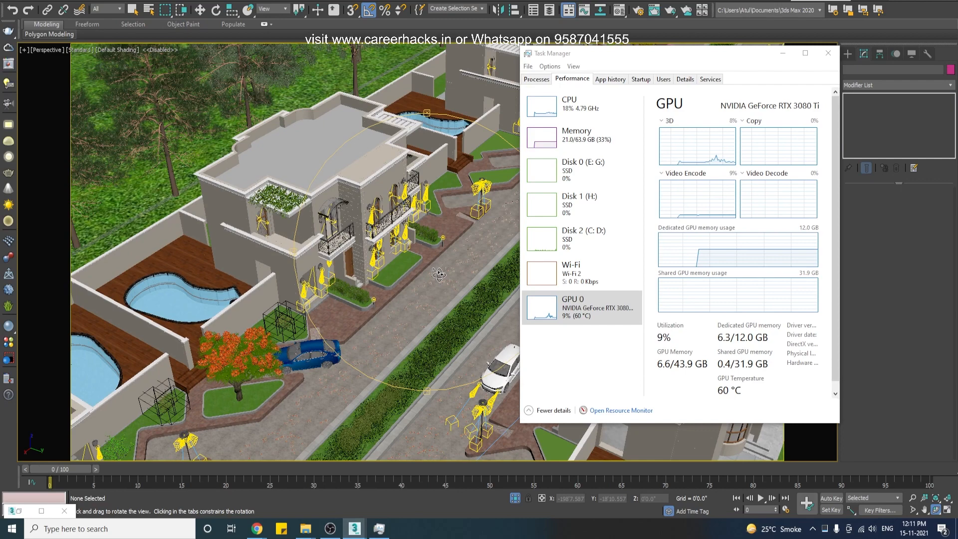
{"action": "middle_click_drag", "start_coordinate": [438, 275], "coordinate": [435, 275], "text": "alt"}
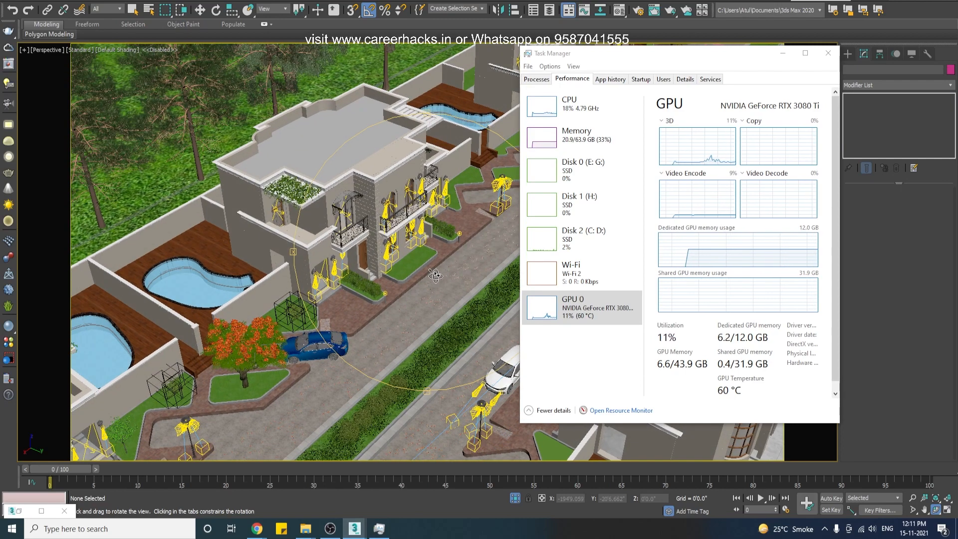
{"action": "left_click_drag", "start_coordinate": [436, 276], "coordinate": [435, 272]}
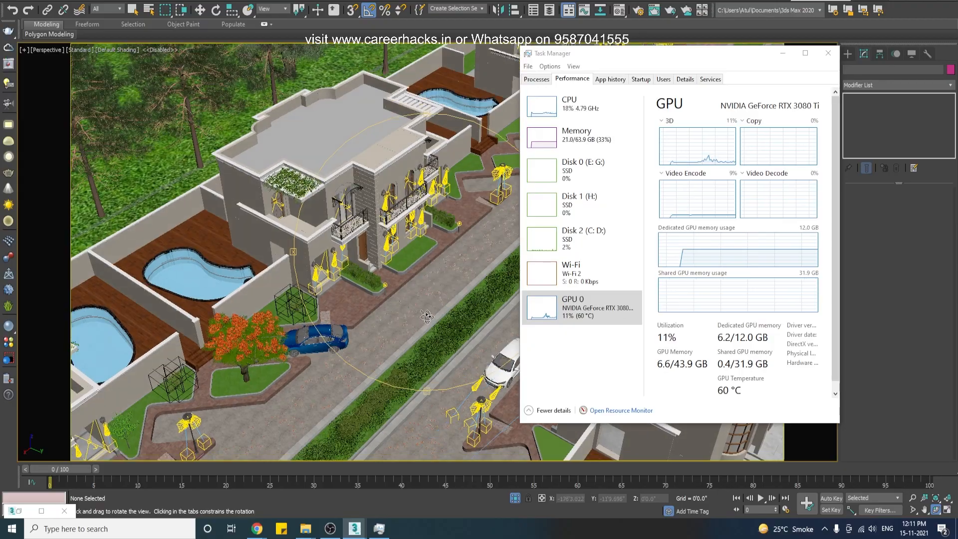
{"action": "left_click_drag", "start_coordinate": [420, 321], "coordinate": [457, 280]}
{"action": "left_click_drag", "start_coordinate": [399, 248], "coordinate": [403, 291]}
{"action": "middle_click_drag", "start_coordinate": [402, 290], "coordinate": [458, 303], "text": "alt"}
{"action": "scroll", "coordinate": [457, 305], "scroll_direction": "up", "scroll_amount": 3}
{"action": "middle_click_drag", "start_coordinate": [410, 331], "coordinate": [410, 294]}
{"action": "scroll", "coordinate": [393, 339], "scroll_direction": "down", "scroll_amount": 6}
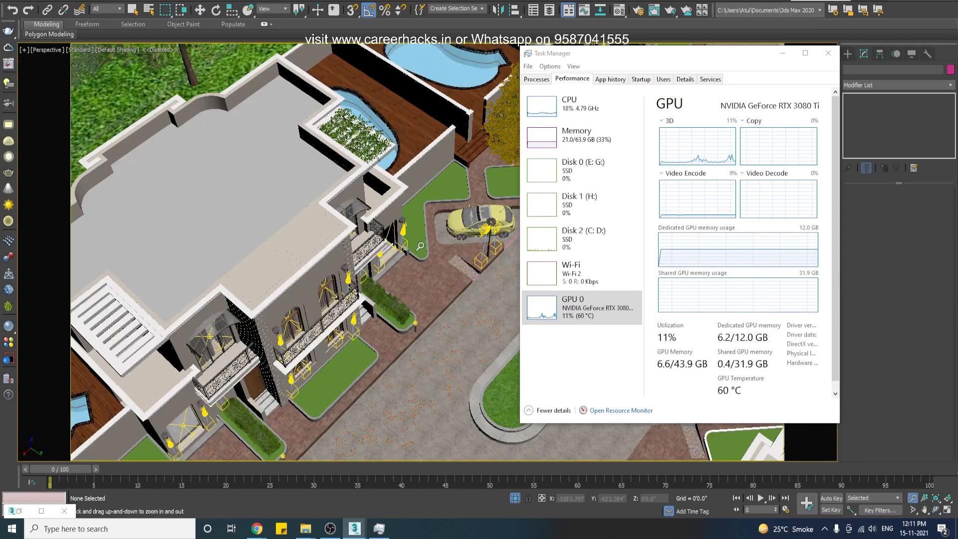
{"action": "middle_click_drag", "start_coordinate": [404, 332], "coordinate": [440, 264], "text": "alt"}
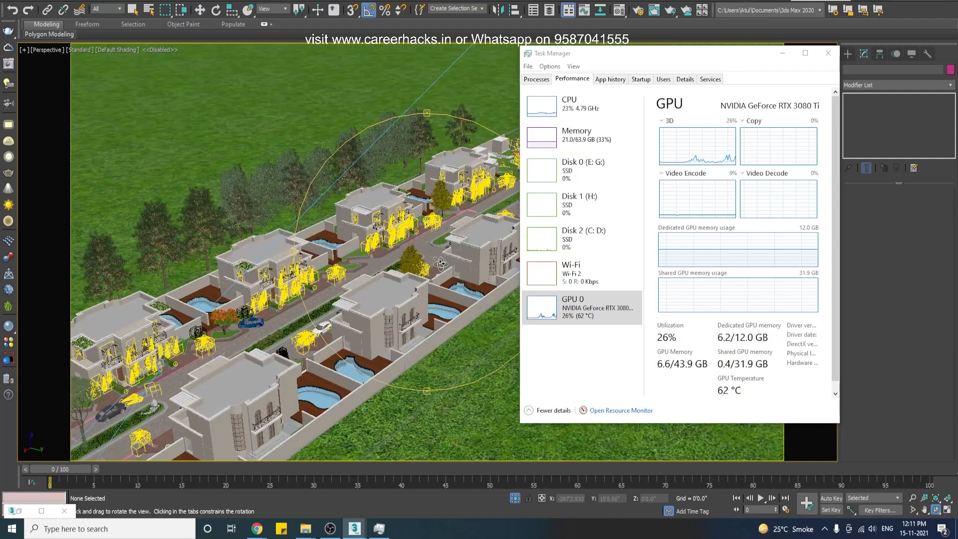
{"action": "middle_click_drag", "start_coordinate": [433, 262], "coordinate": [441, 233], "text": "ctrl+alt"}
{"action": "middle_click_drag", "start_coordinate": [379, 242], "coordinate": [398, 264]}
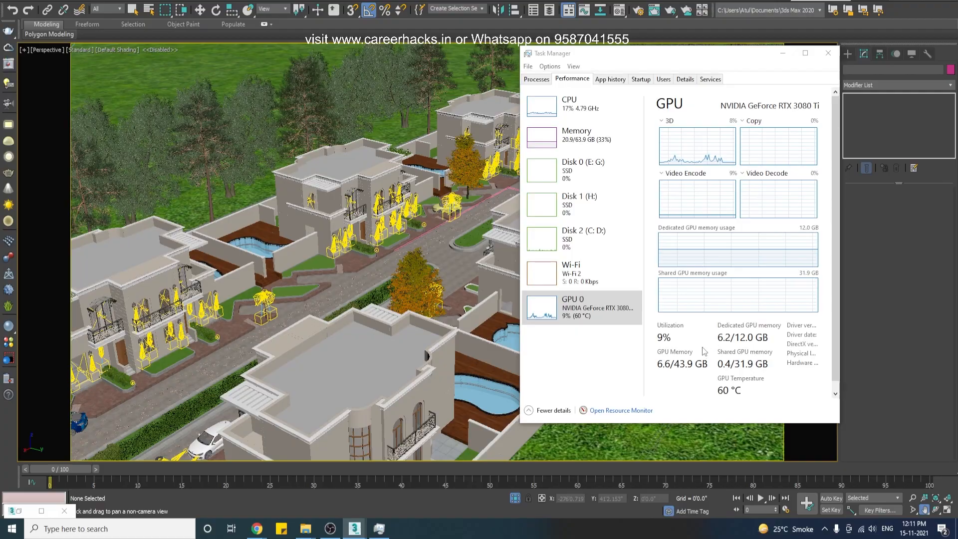
{"action": "middle_click_drag", "start_coordinate": [378, 227], "coordinate": [387, 280], "text": "alt"}
{"action": "scroll", "coordinate": [395, 319], "scroll_direction": "up", "scroll_amount": 1}
{"action": "scroll", "coordinate": [399, 269], "scroll_direction": "up", "scroll_amount": 5}
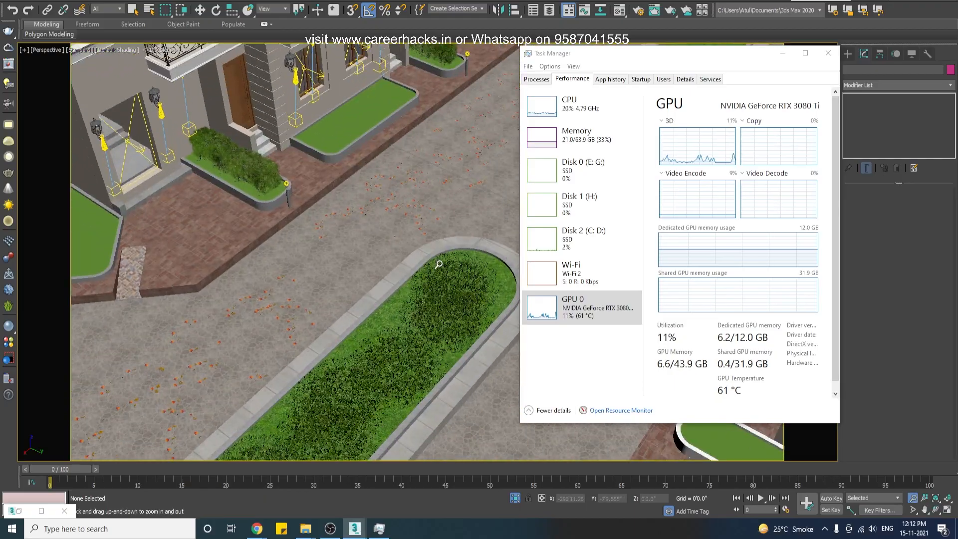
{"action": "middle_click_drag", "start_coordinate": [396, 259], "coordinate": [430, 295], "text": "alt"}
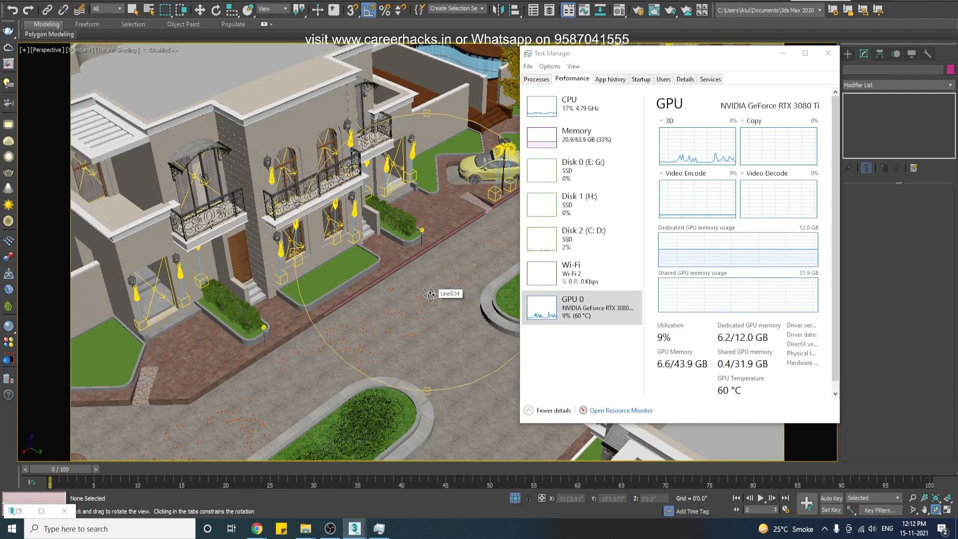
{"action": "middle_click_drag", "start_coordinate": [430, 295], "coordinate": [455, 269]}
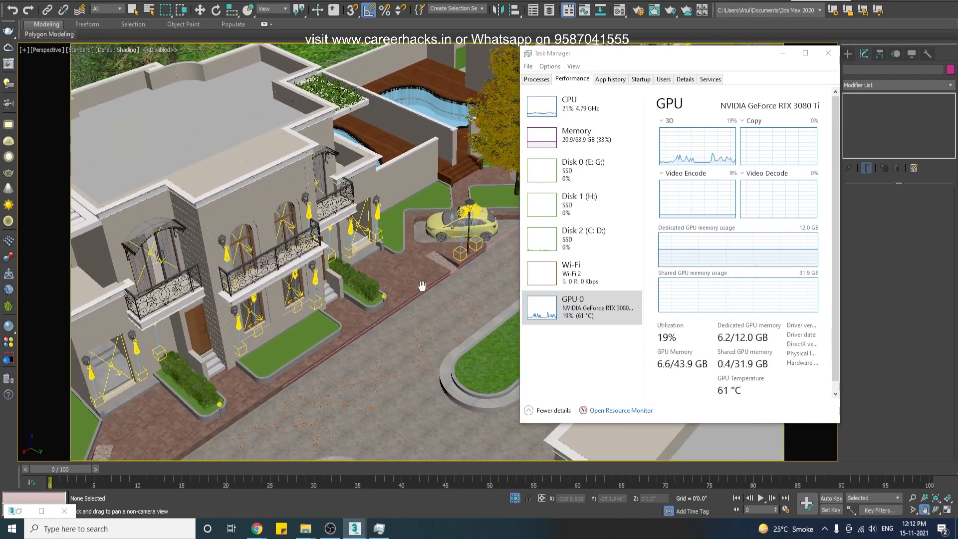
{"action": "left_click", "coordinate": [569, 143]}
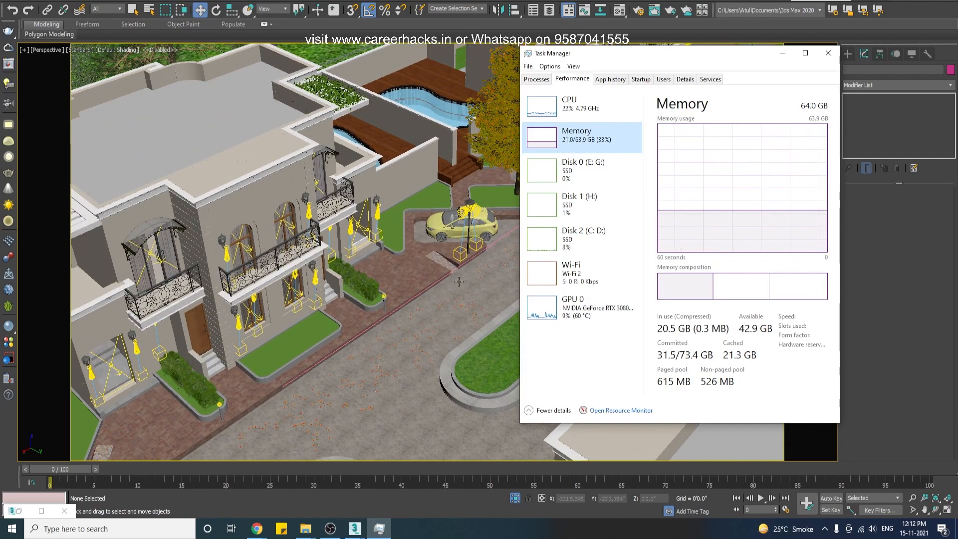
{"action": "middle_click_drag", "start_coordinate": [458, 313], "coordinate": [420, 295]}
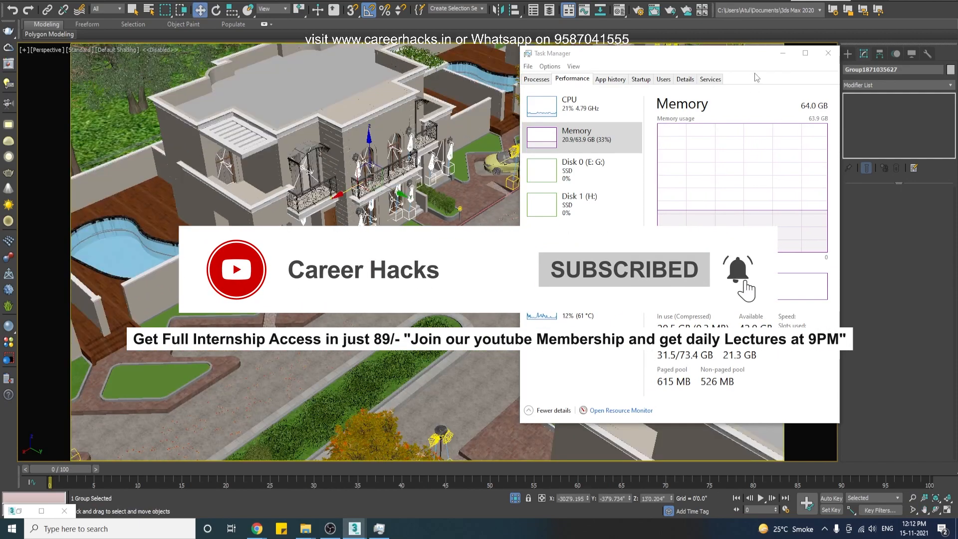
Close Task Manager, return the viewport to the Cam 05 Villa Lane camera and start an interactive V-Ray render.
{"action": "left_click", "coordinate": [829, 53]}
{"action": "key", "text": "c"}
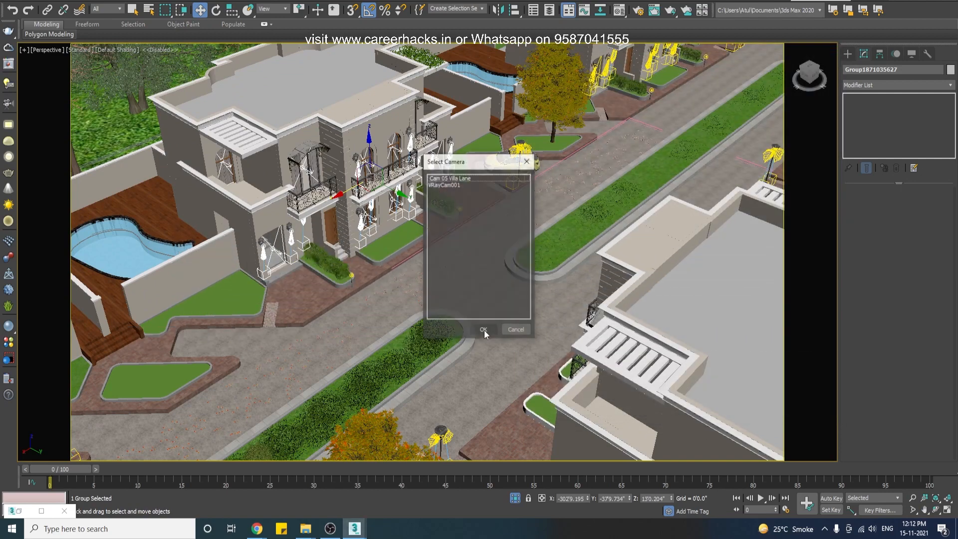
{"action": "double_click", "coordinate": [457, 177]}
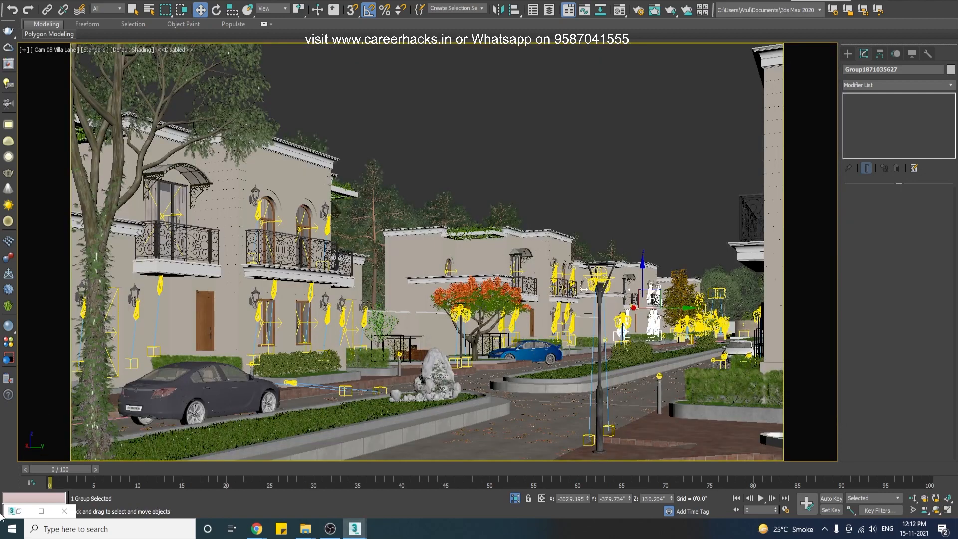
{"action": "left_click", "coordinate": [22, 508]}
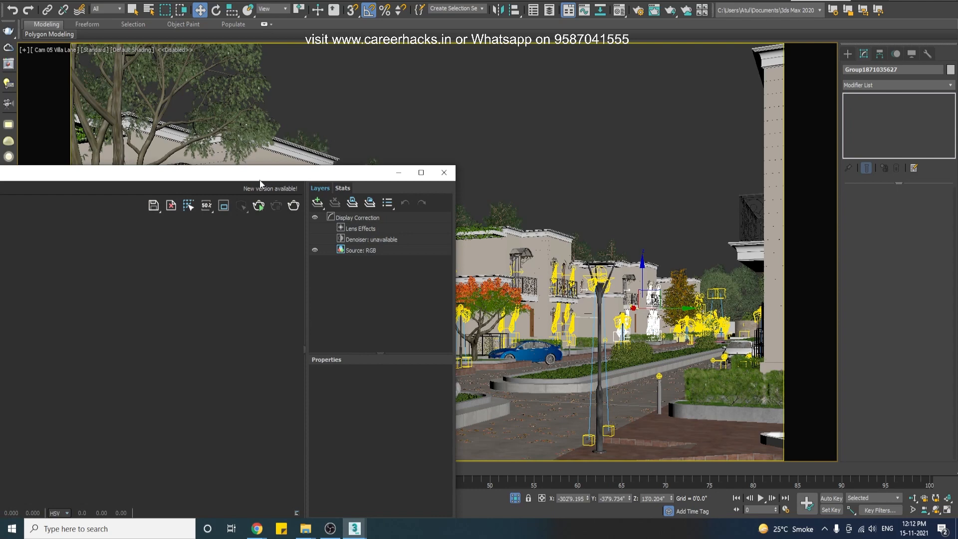
{"action": "left_click_drag", "start_coordinate": [260, 178], "coordinate": [560, 82]}
{"action": "left_click", "coordinate": [560, 109]}
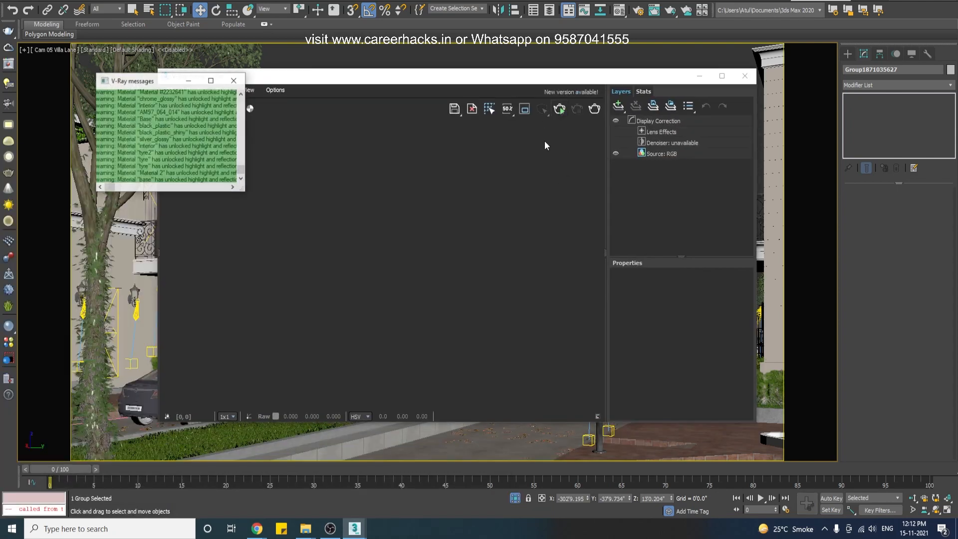
Monitor memory usage in Task Manager during the villa render, with the V-Ray messages window enlarged alongside to read its warnings.
{"action": "right_click", "coordinate": [437, 533]}
{"action": "left_click", "coordinate": [486, 486]}
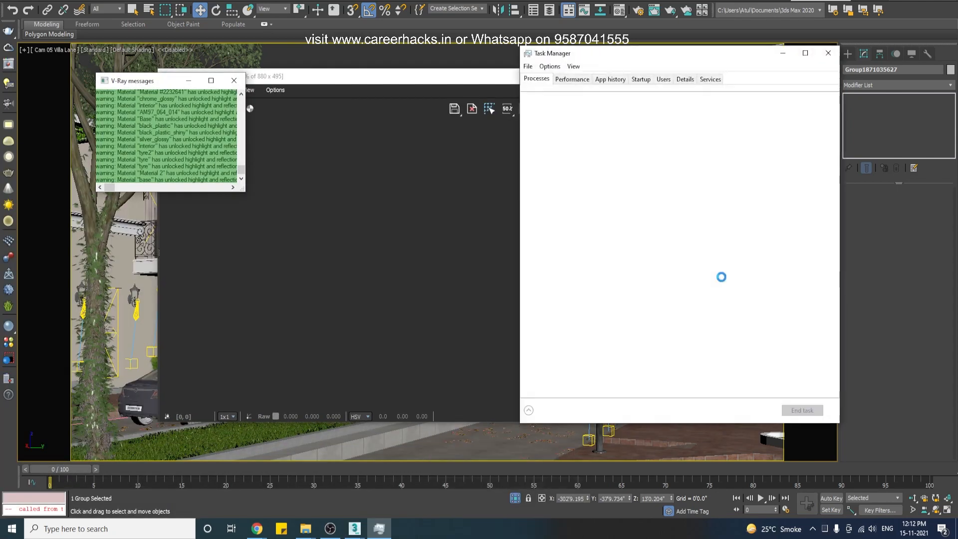
{"action": "left_click", "coordinate": [573, 80]}
{"action": "left_click_drag", "start_coordinate": [574, 53], "coordinate": [646, 42]}
{"action": "left_click_drag", "start_coordinate": [132, 81], "coordinate": [67, 47]}
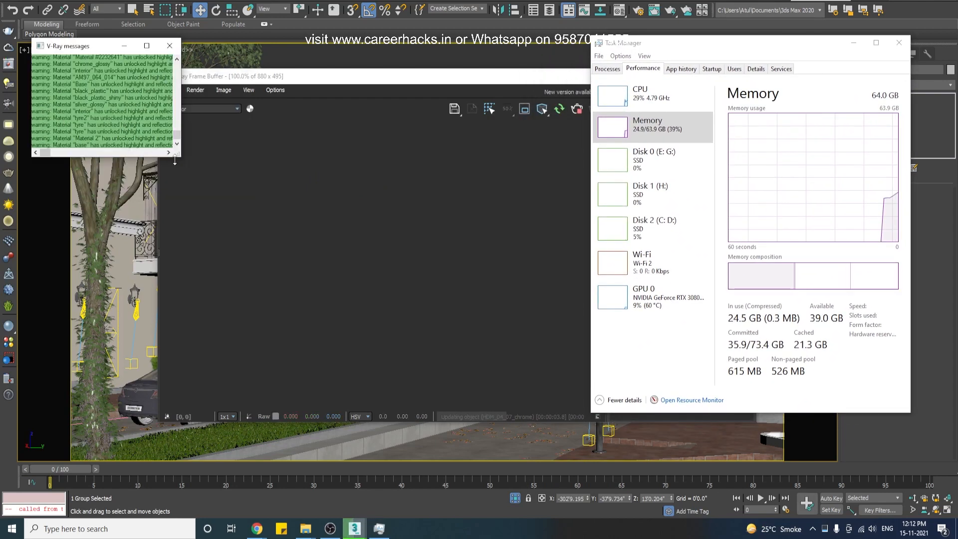
{"action": "left_click_drag", "start_coordinate": [179, 155], "coordinate": [241, 330]}
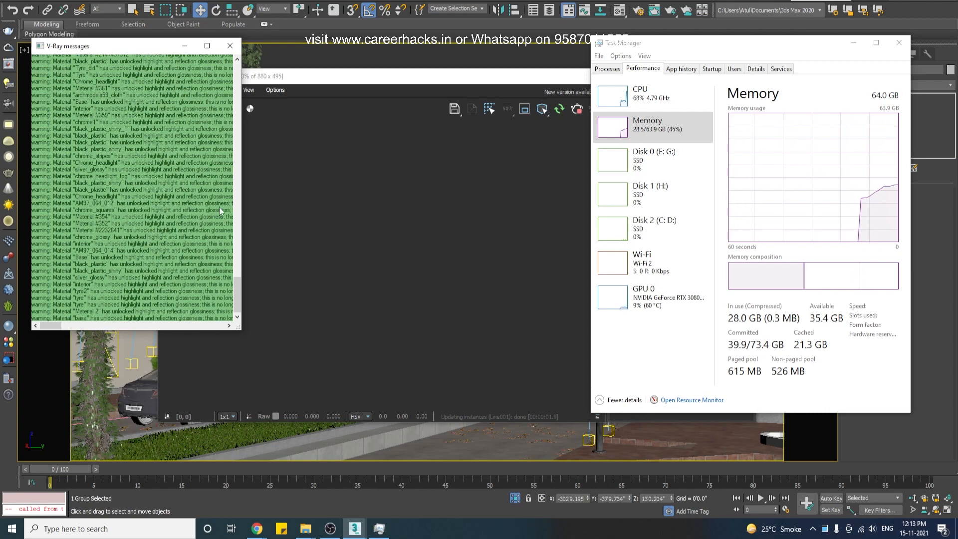
{"action": "left_click_drag", "start_coordinate": [241, 190], "coordinate": [455, 186]}
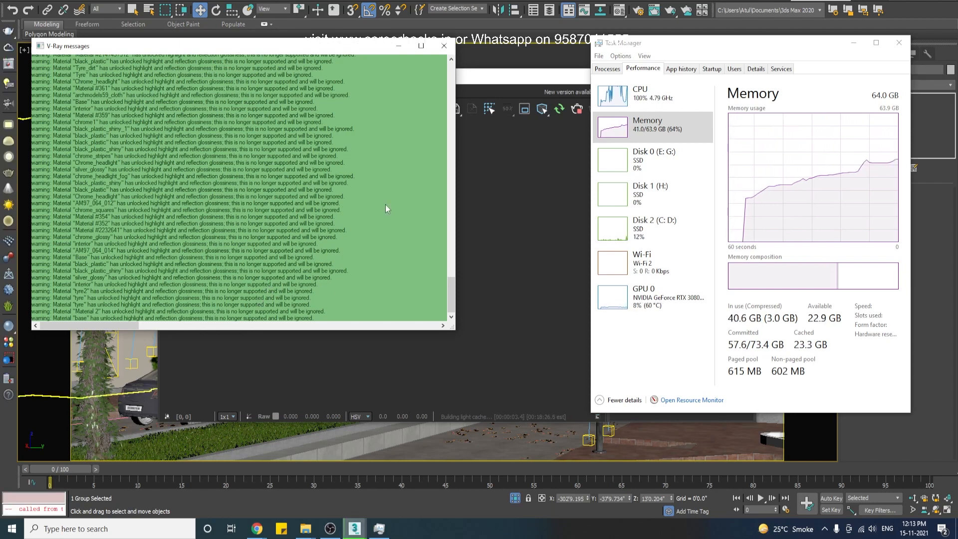
{"action": "left_click_drag", "start_coordinate": [447, 289], "coordinate": [433, 317]}
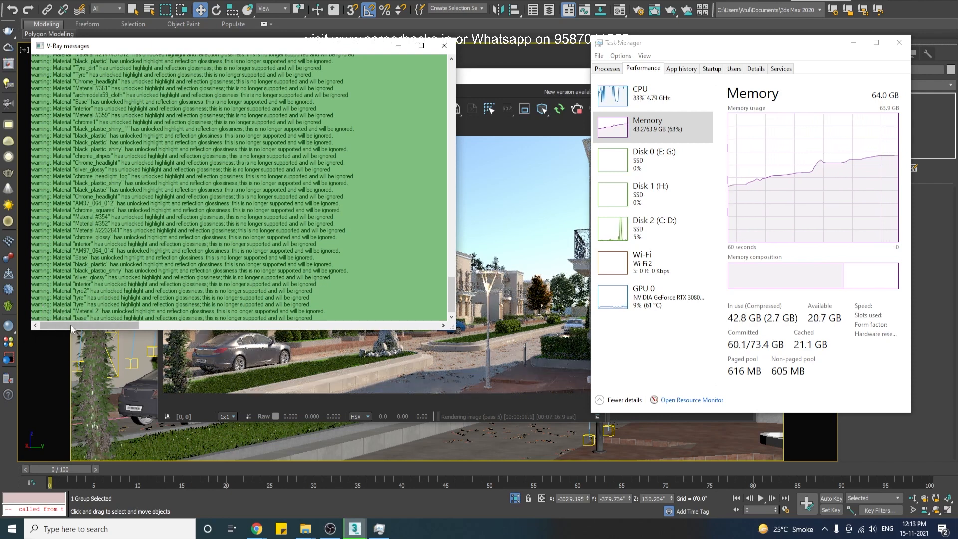
Bring the V-Ray Frame Buffer forward, stop the villa render and minimize Task Manager.
{"action": "left_click", "coordinate": [505, 79]}
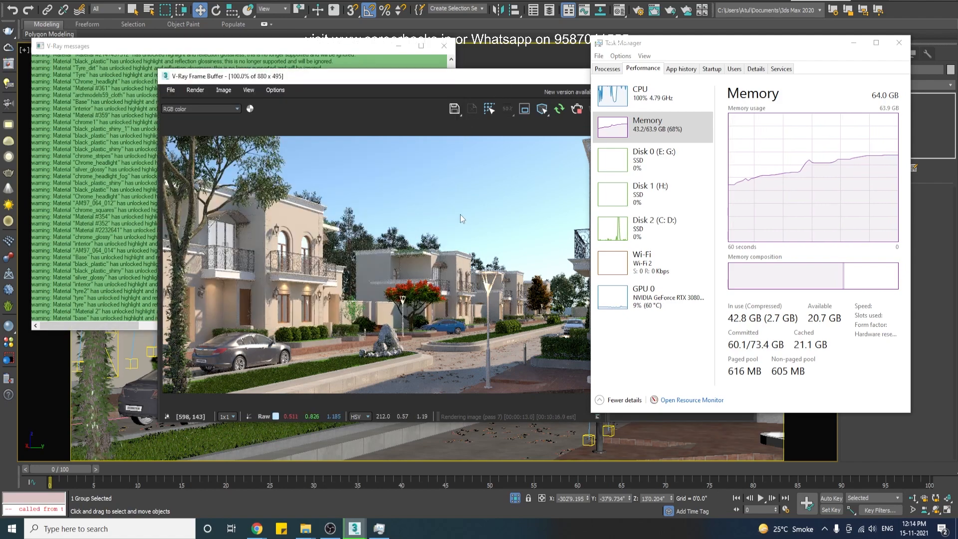
{"action": "left_click_drag", "start_coordinate": [456, 80], "coordinate": [347, 80]}
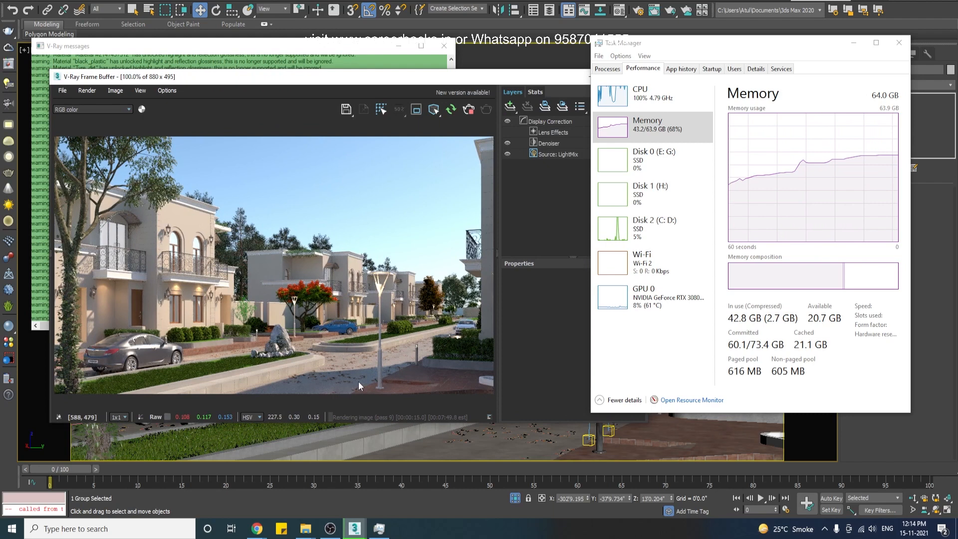
{"action": "left_click", "coordinate": [469, 109]}
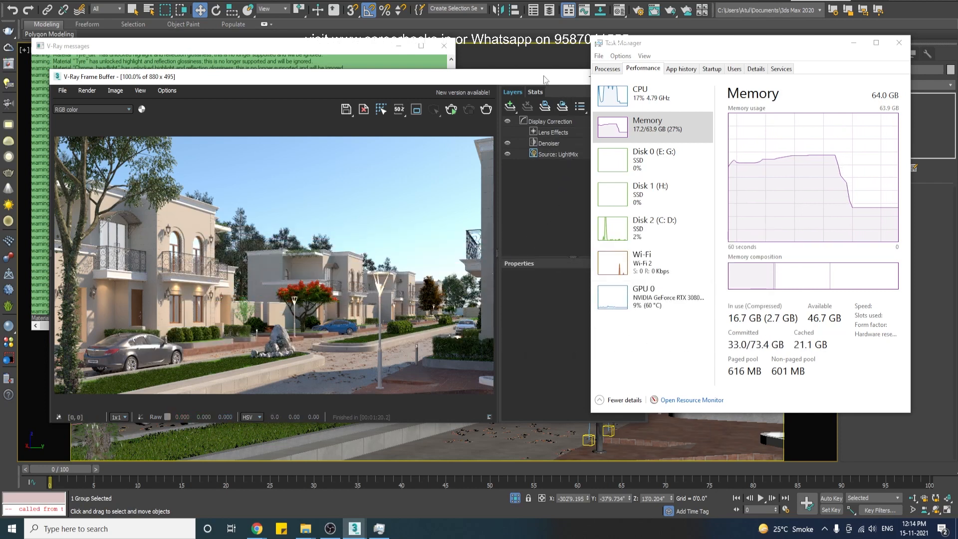
{"action": "left_click_drag", "start_coordinate": [544, 79], "coordinate": [548, 79]}
{"action": "left_click", "coordinate": [853, 42]}
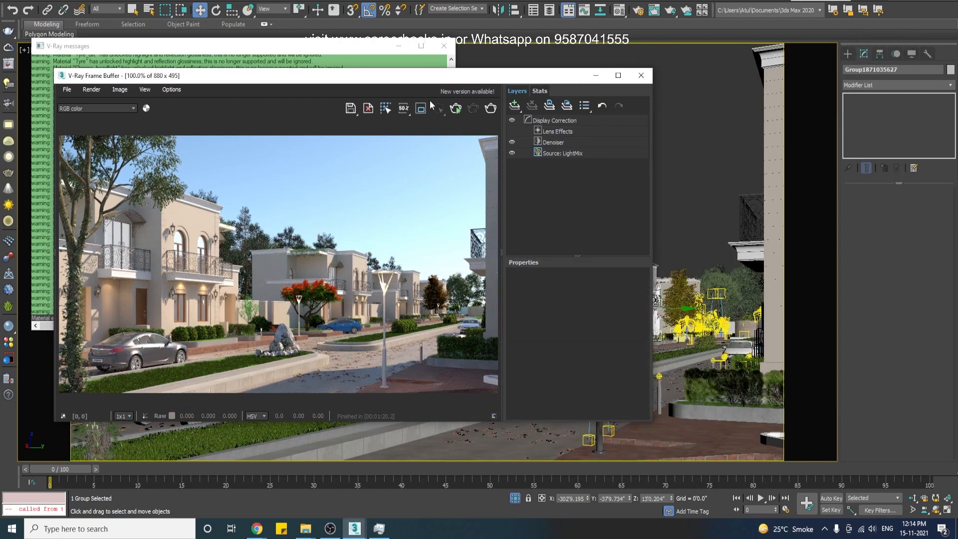
{"action": "left_click_drag", "start_coordinate": [340, 81], "coordinate": [385, 78]}
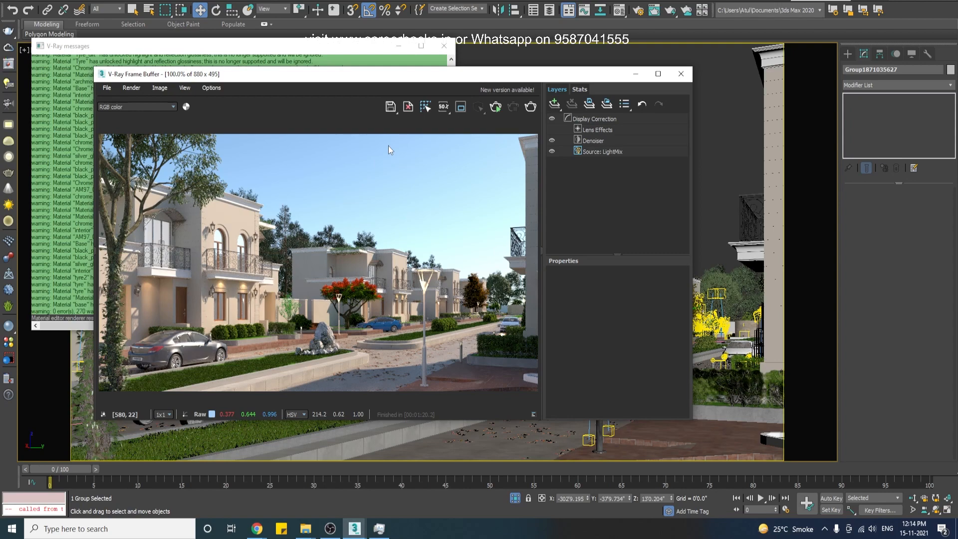
Check the memory usage again with rendering stopped, and minimize Task Manager and the V-Ray messages window.
{"action": "right_click", "coordinate": [492, 529]}
{"action": "left_click", "coordinate": [543, 488]}
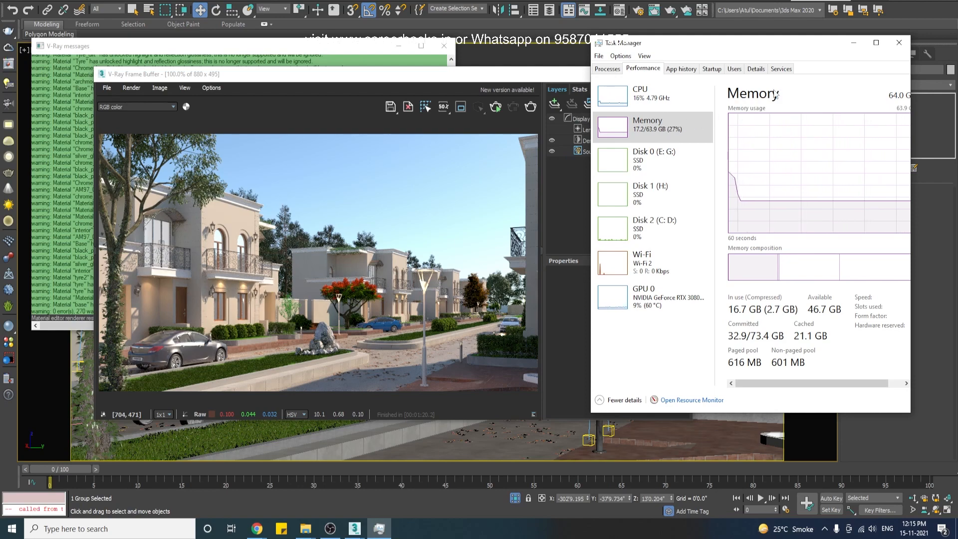
{"action": "left_click", "coordinate": [853, 43]}
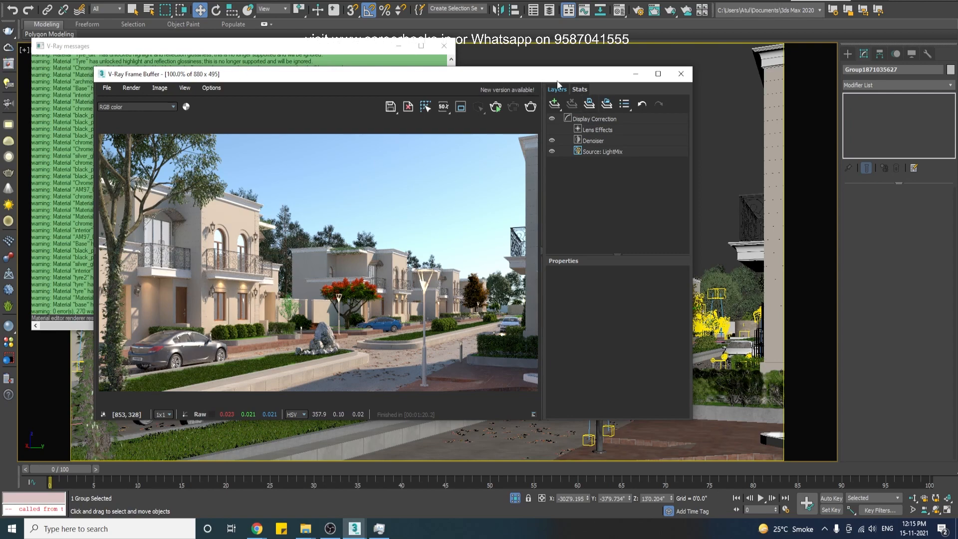
{"action": "left_click_drag", "start_coordinate": [624, 78], "coordinate": [564, 88]}
{"action": "left_click", "coordinate": [395, 46]}
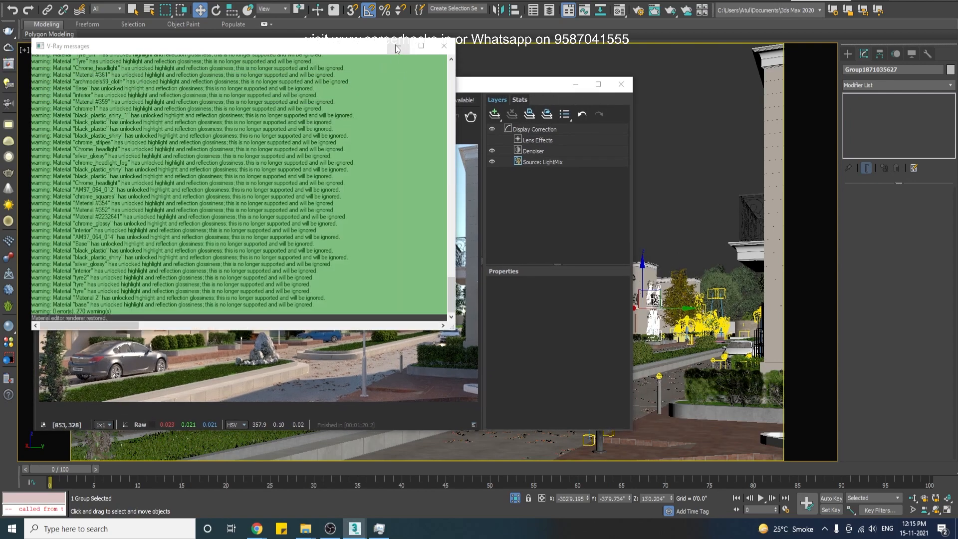
{"action": "left_click", "coordinate": [395, 48]}
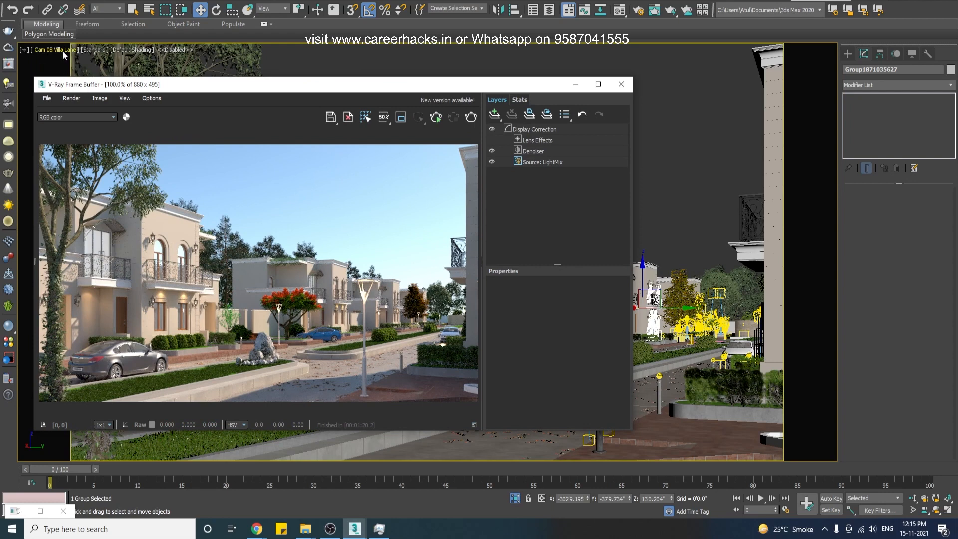
Select VRaySun001 through the V-Ray Light Lister, examine its intensity multiplier and return to the V-Ray Frame Buffer.
{"action": "left_click", "coordinate": [9, 83]}
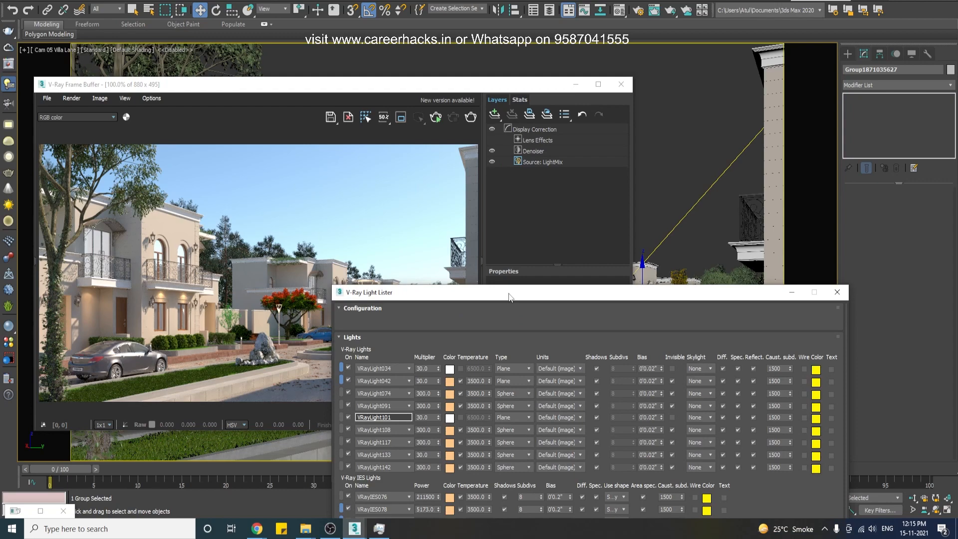
{"action": "scroll", "coordinate": [285, 287], "scroll_direction": "down", "scroll_amount": 2}
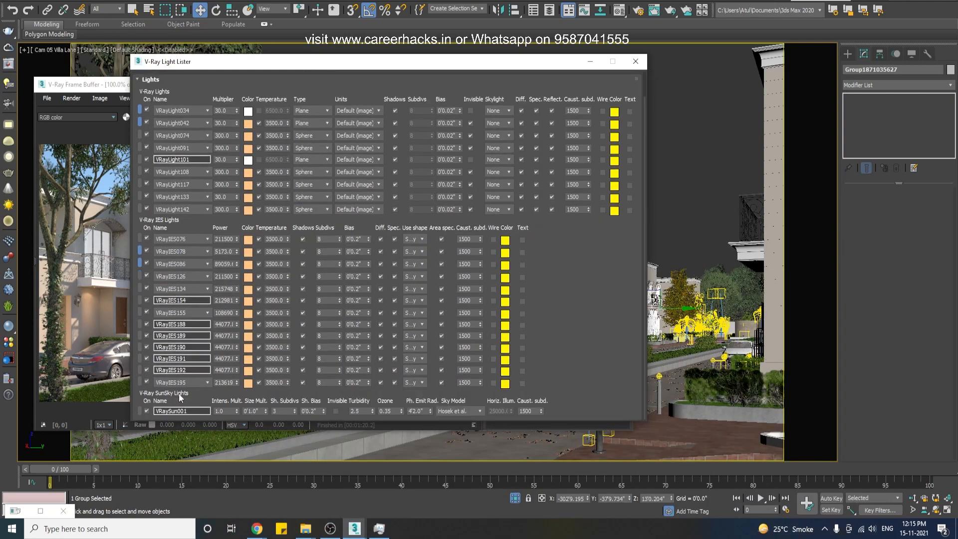
{"action": "left_click", "coordinate": [139, 412]}
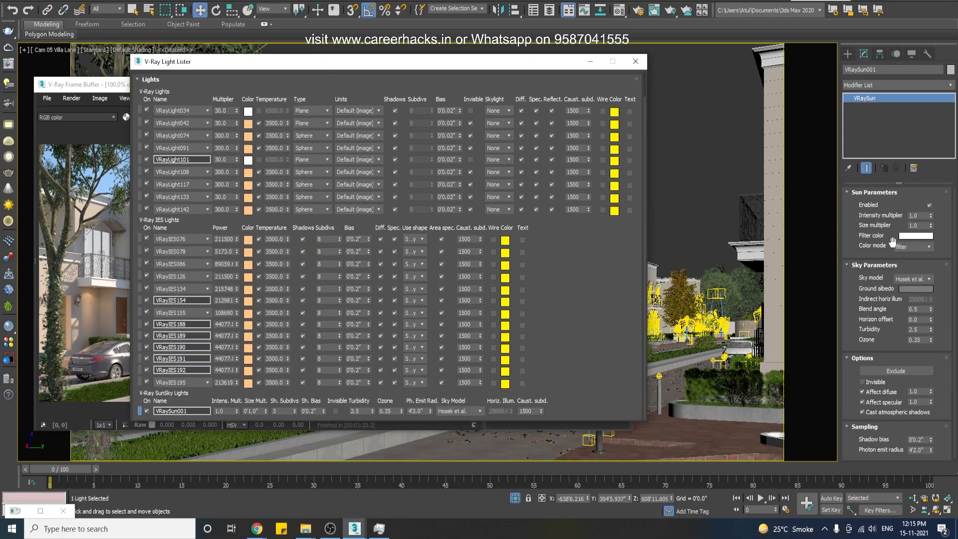
{"action": "left_click", "coordinate": [923, 216]}
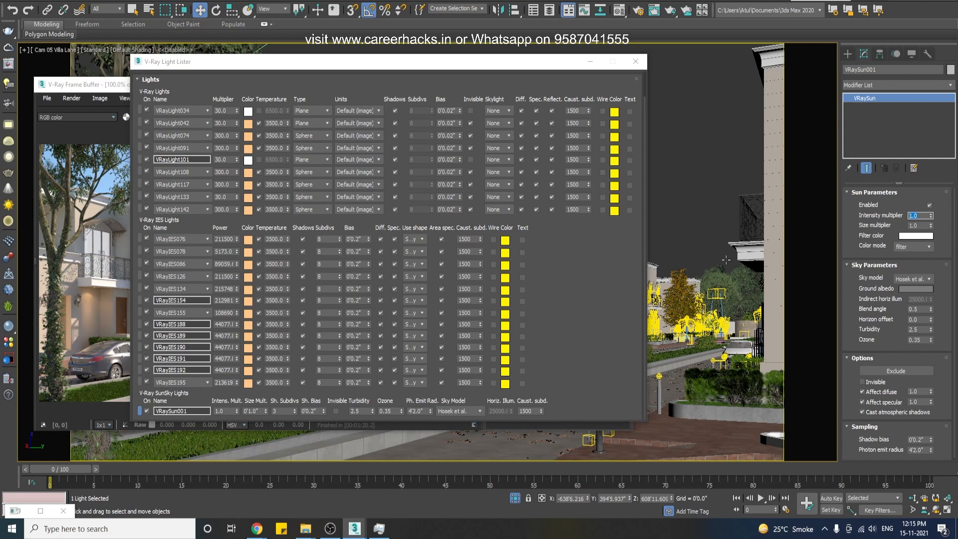
{"action": "left_click", "coordinate": [125, 134]}
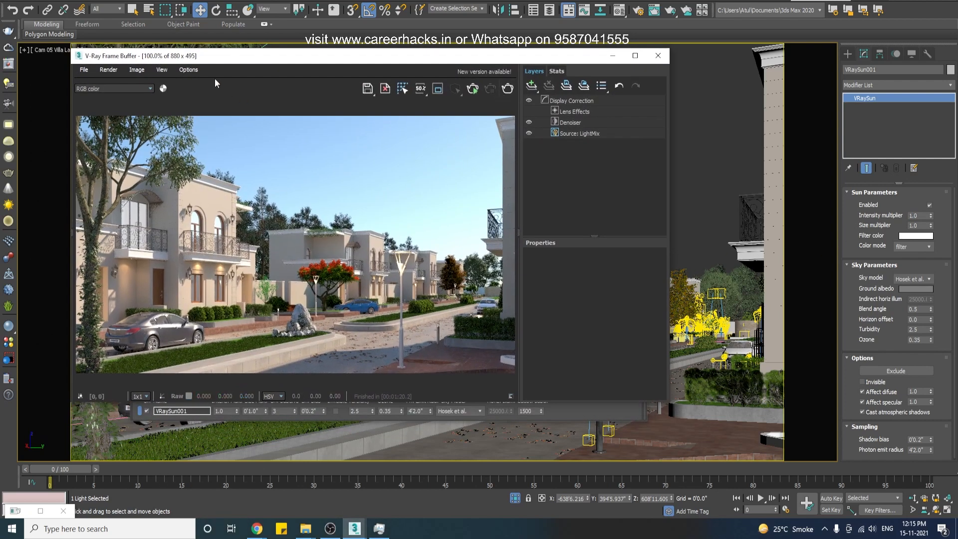
Enable Use Project Path for the render history location in the VFB settings and save the settings.
{"action": "left_click", "coordinate": [189, 69]}
{"action": "left_click", "coordinate": [205, 84]}
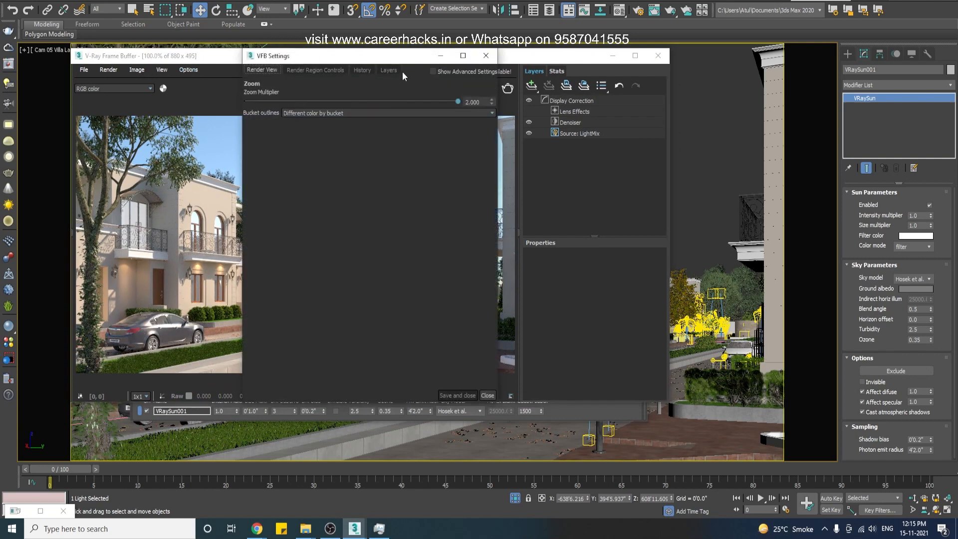
{"action": "left_click", "coordinate": [362, 70]}
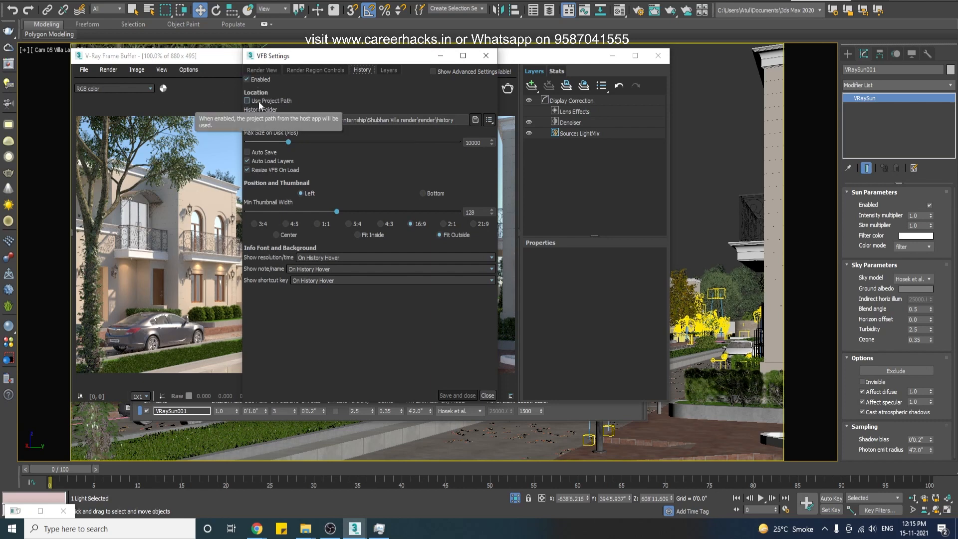
{"action": "left_click_drag", "start_coordinate": [249, 120], "coordinate": [460, 120]}
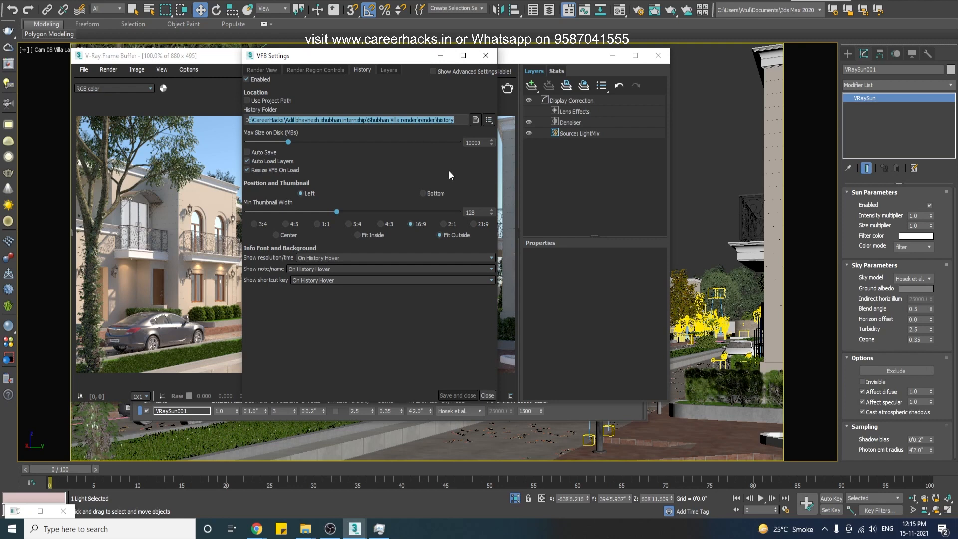
{"action": "left_click", "coordinate": [247, 101]}
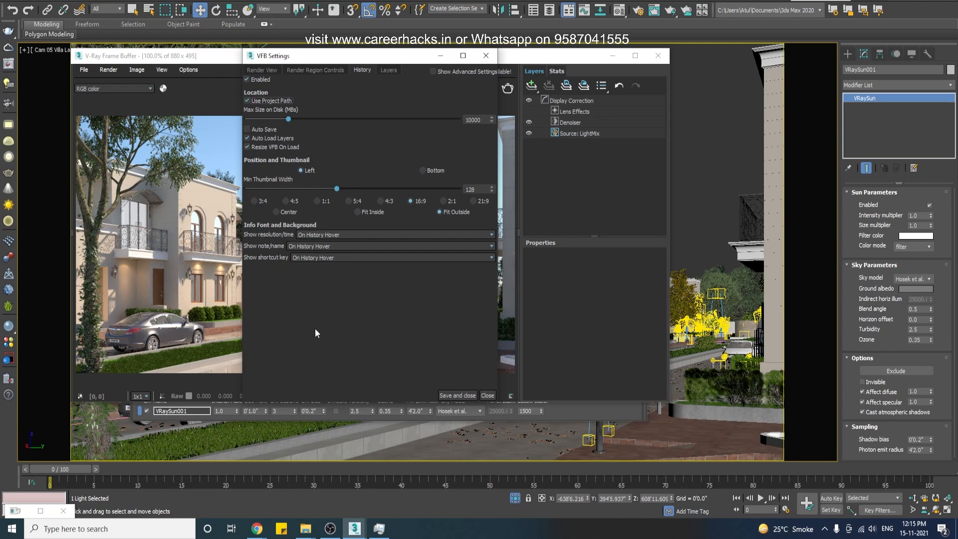
{"action": "left_click", "coordinate": [457, 395]}
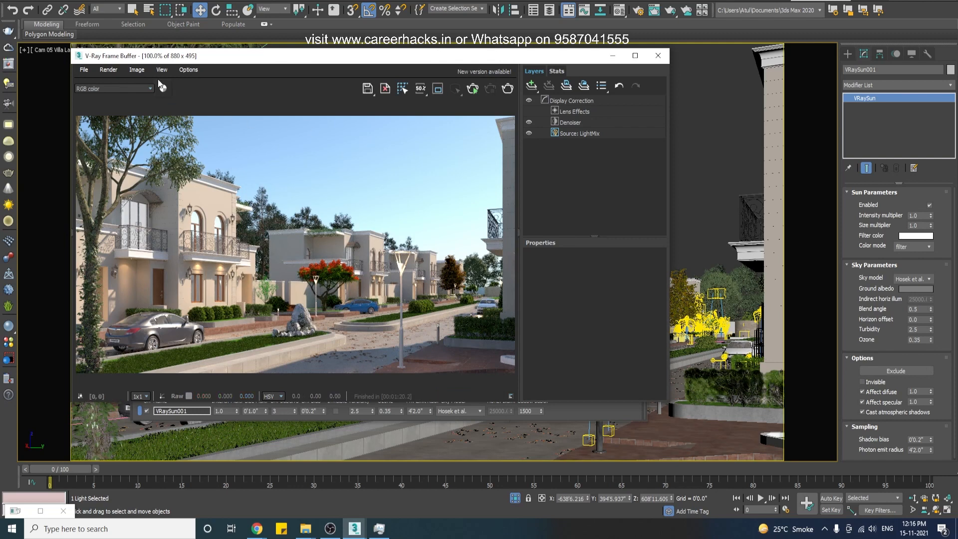
Expand the History panel in the V-Ray Frame Buffer and reposition the frame buffer window.
{"action": "left_click_drag", "start_coordinate": [129, 56], "coordinate": [260, 57]}
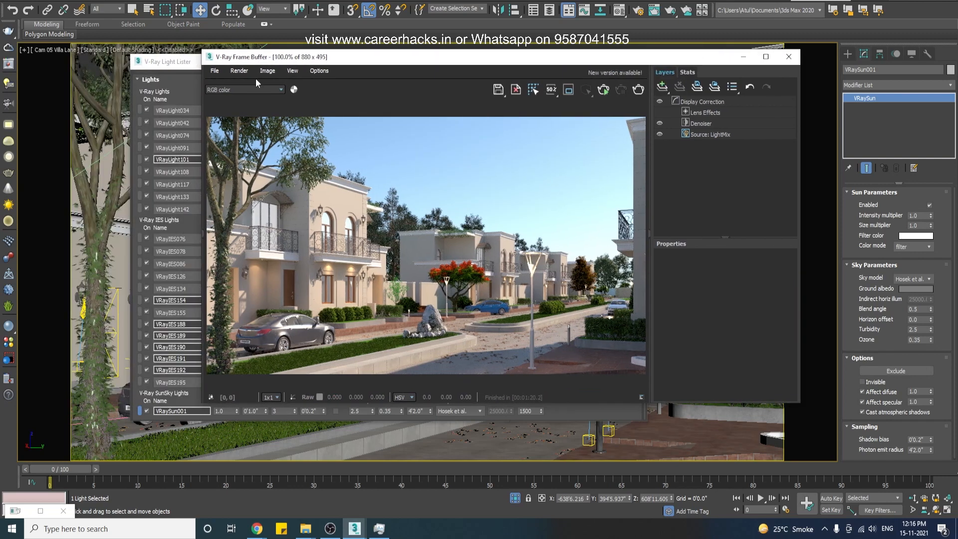
{"action": "left_click", "coordinate": [203, 232]}
{"action": "left_click_drag", "start_coordinate": [314, 60], "coordinate": [155, 79]}
Save the VFB settings with history enabled and store the current villa render in the frame buffer's history.
{"action": "left_click", "coordinate": [250, 90]}
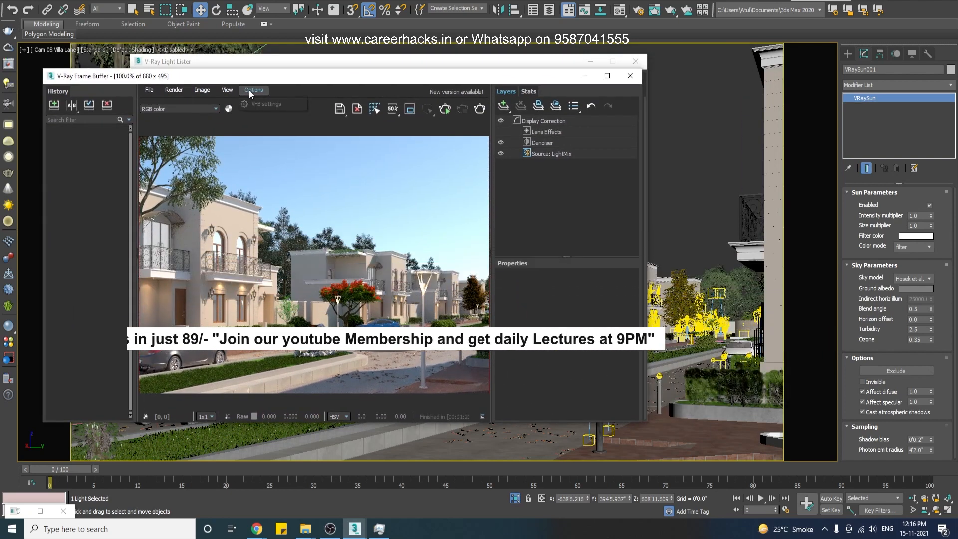
{"action": "left_click", "coordinate": [259, 104]}
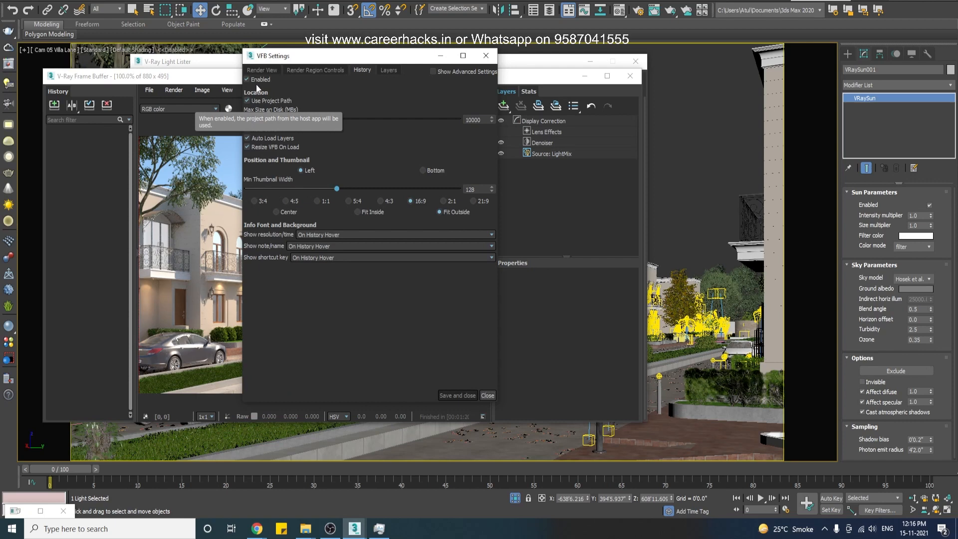
{"action": "left_click", "coordinate": [256, 80]}
{"action": "left_click", "coordinate": [256, 80]}
{"action": "left_click", "coordinate": [256, 80]}
{"action": "left_click", "coordinate": [256, 80]}
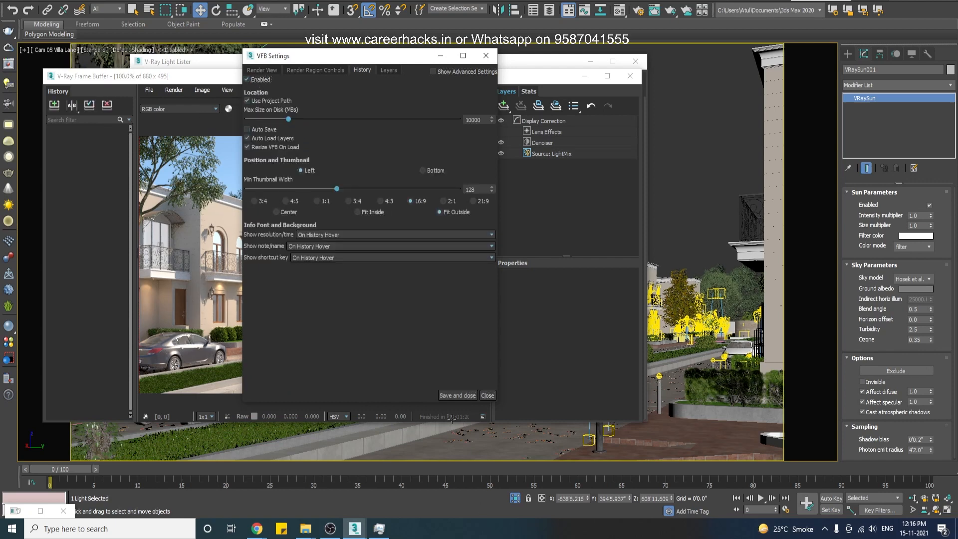
{"action": "left_click", "coordinate": [455, 395]}
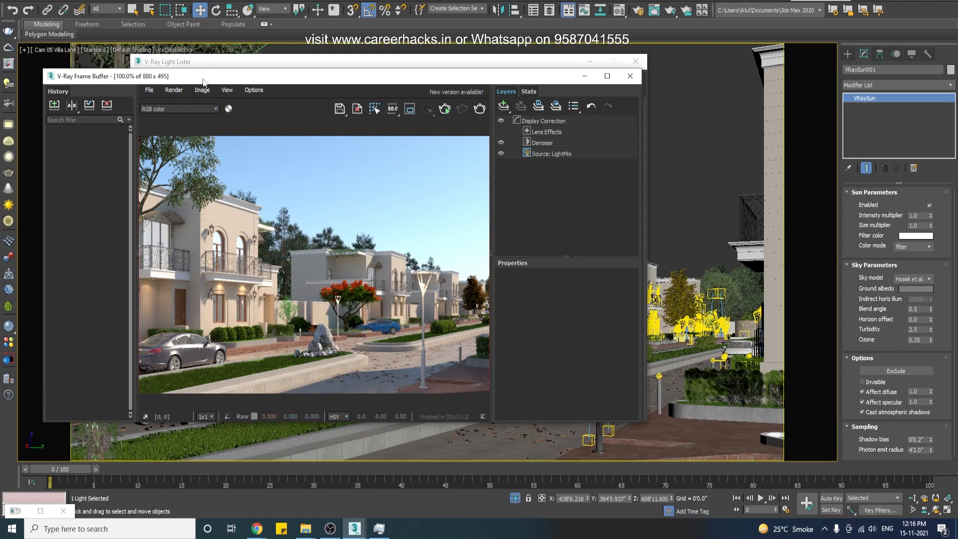
{"action": "left_click_drag", "start_coordinate": [203, 81], "coordinate": [260, 81]}
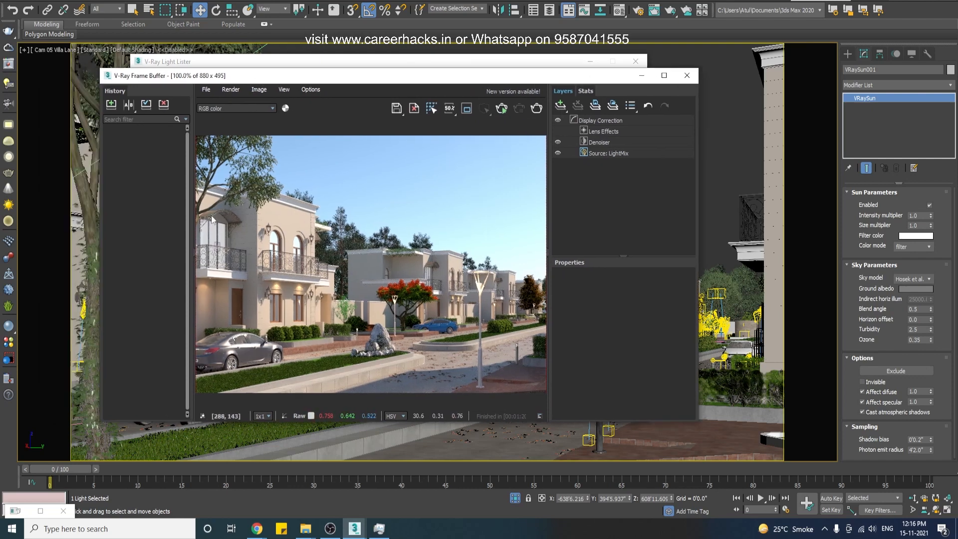
{"action": "left_click", "coordinate": [111, 108]}
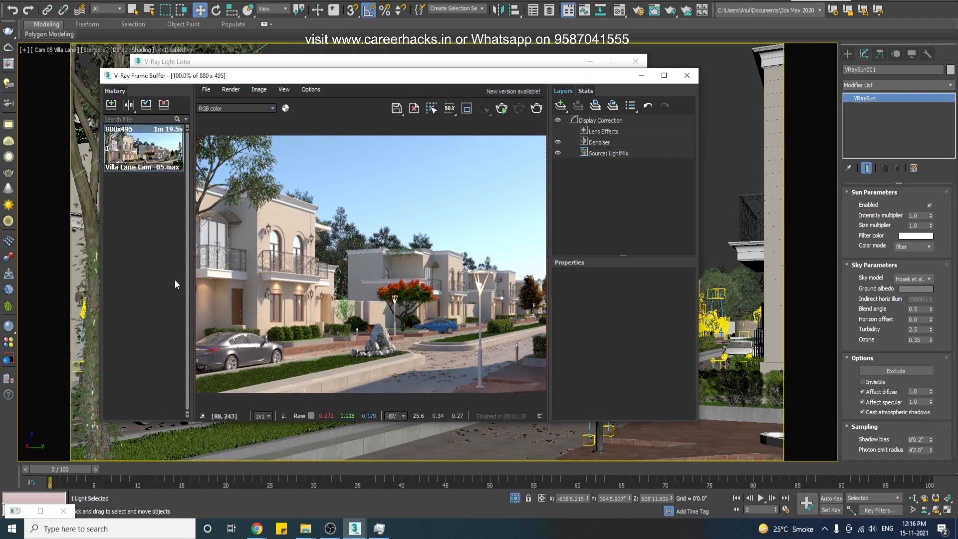
Turn off VRaySun001 in the V-Ray Light Lister and re-render the villa lane in the frame buffer.
{"action": "left_click_drag", "start_coordinate": [321, 81], "coordinate": [290, 86]}
{"action": "left_click_drag", "start_coordinate": [206, 66], "coordinate": [232, 49]}
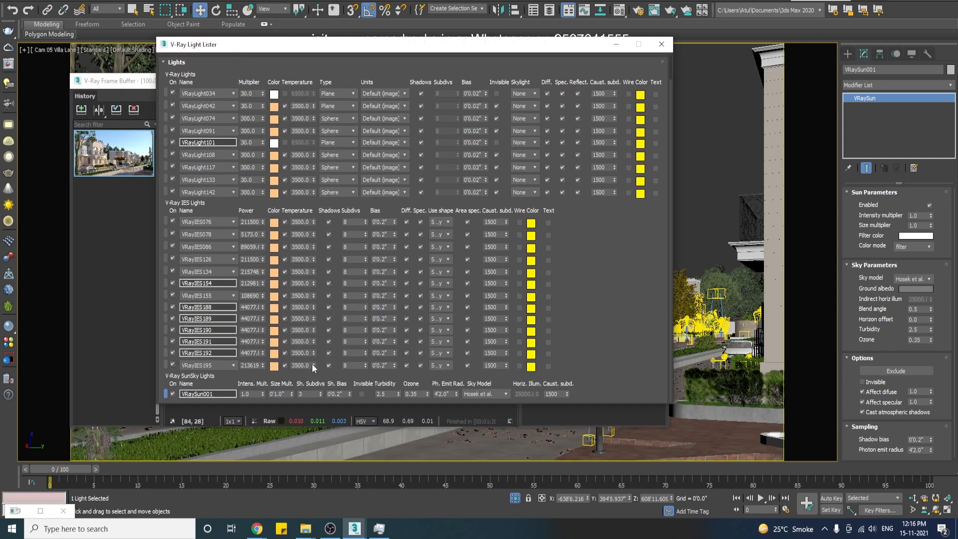
{"action": "left_click", "coordinate": [173, 393]}
{"action": "left_click", "coordinate": [125, 284]}
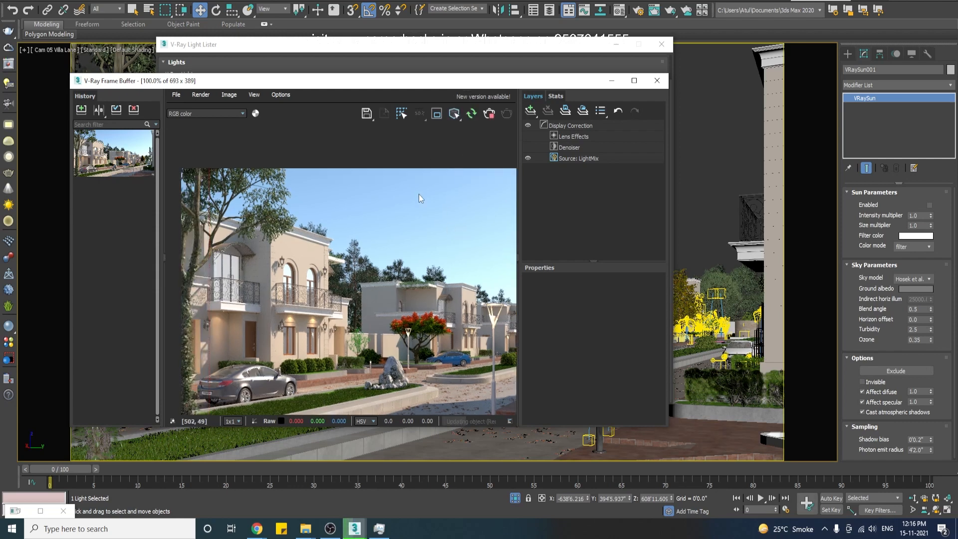
{"action": "left_click_drag", "start_coordinate": [337, 84], "coordinate": [340, 53]}
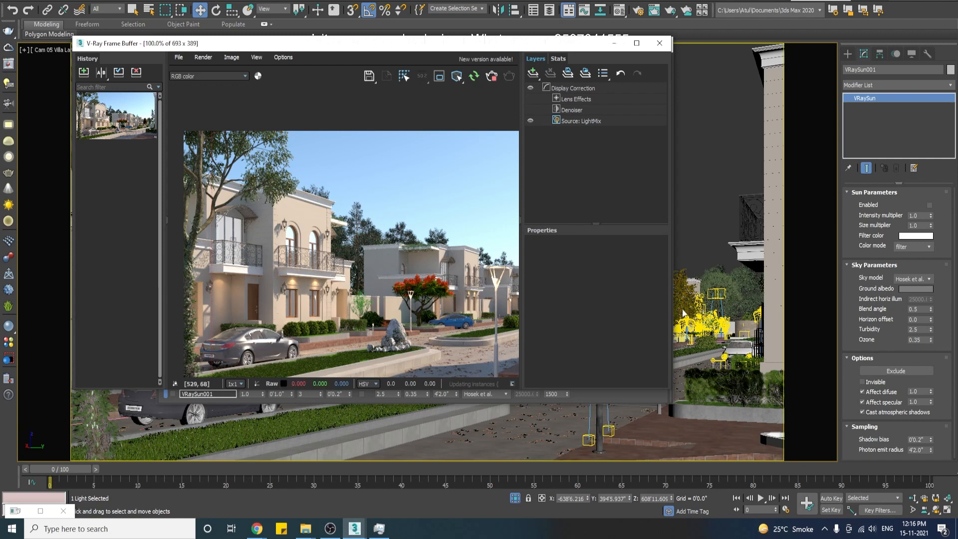
Examine the hedges, flowering tree and foreground tree by selecting them in the Cam 05 Villa Lane view.
{"action": "left_click", "coordinate": [717, 388]}
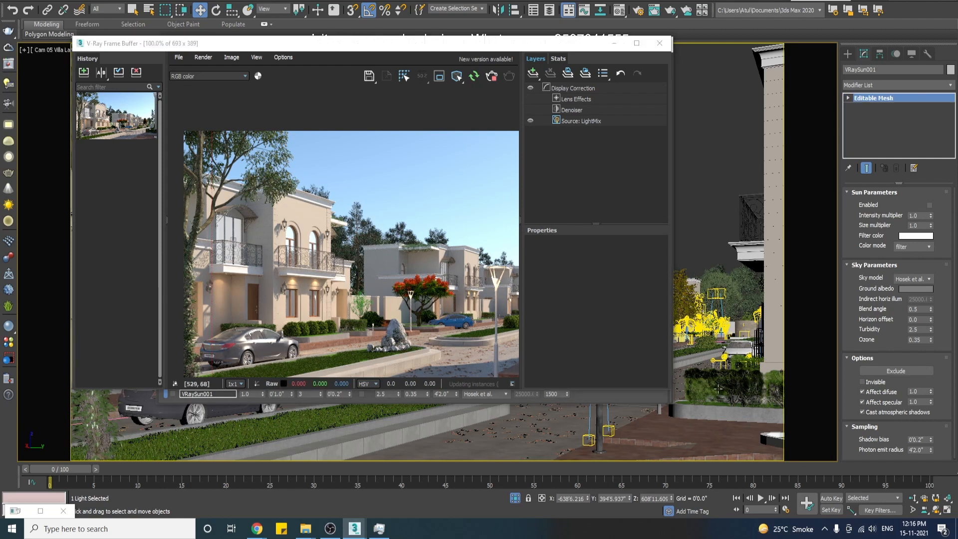
{"action": "left_click_drag", "start_coordinate": [472, 50], "coordinate": [447, 379]}
{"action": "left_click", "coordinate": [610, 44]}
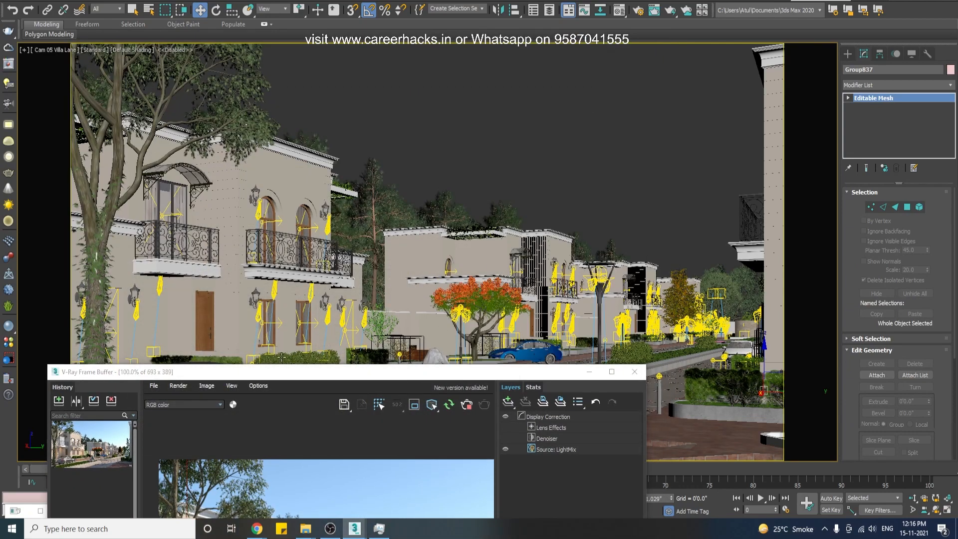
{"action": "left_click", "coordinate": [283, 355]}
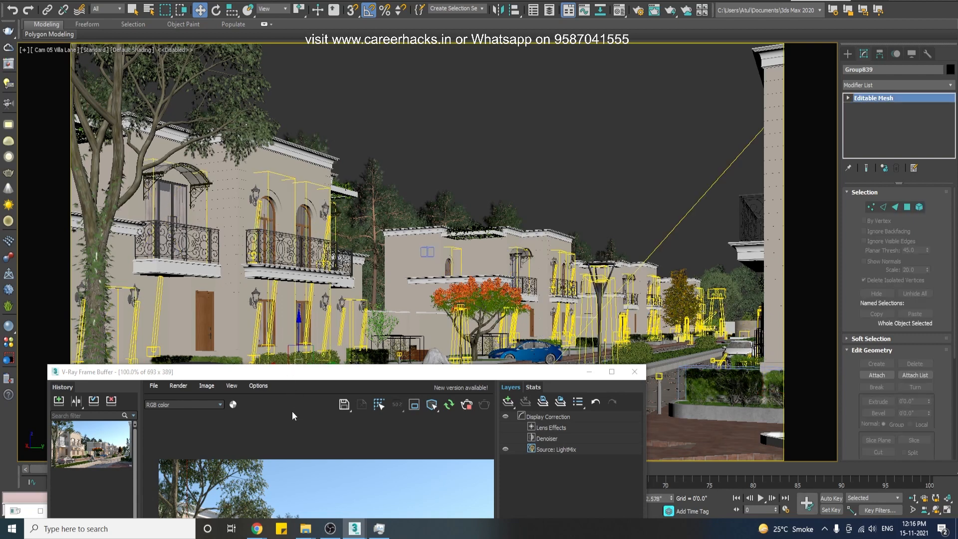
{"action": "left_click_drag", "start_coordinate": [293, 372], "coordinate": [293, 408]}
{"action": "left_click", "coordinate": [280, 361]}
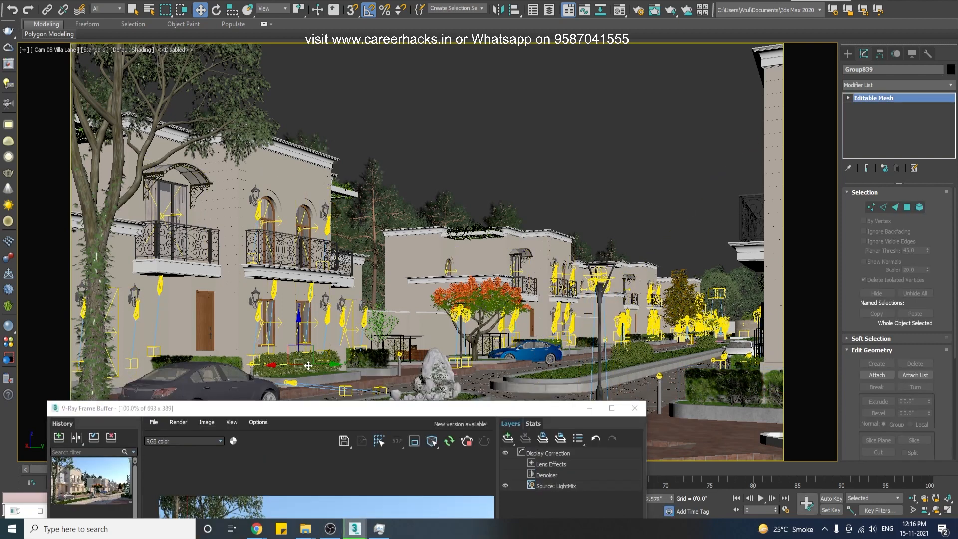
{"action": "left_click", "coordinate": [488, 305]}
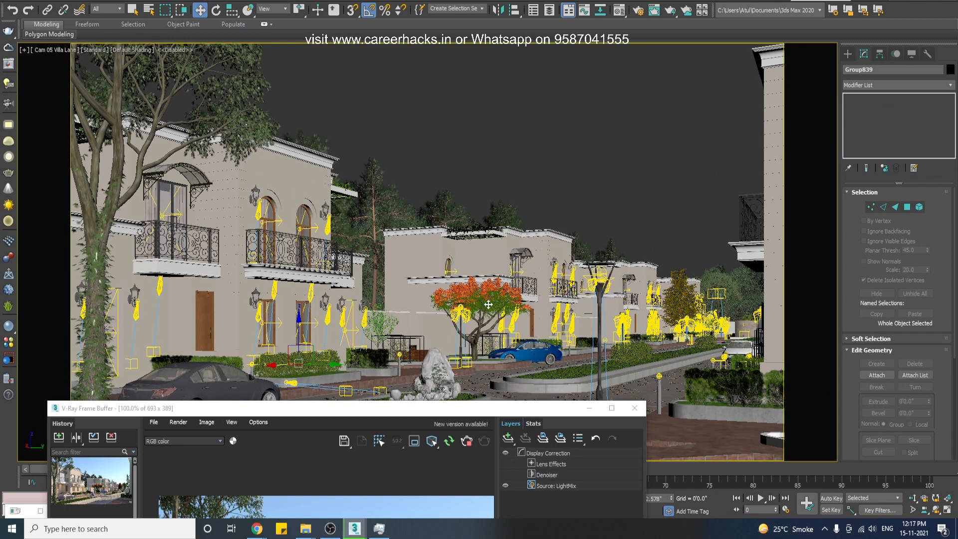
{"action": "left_click", "coordinate": [442, 194]}
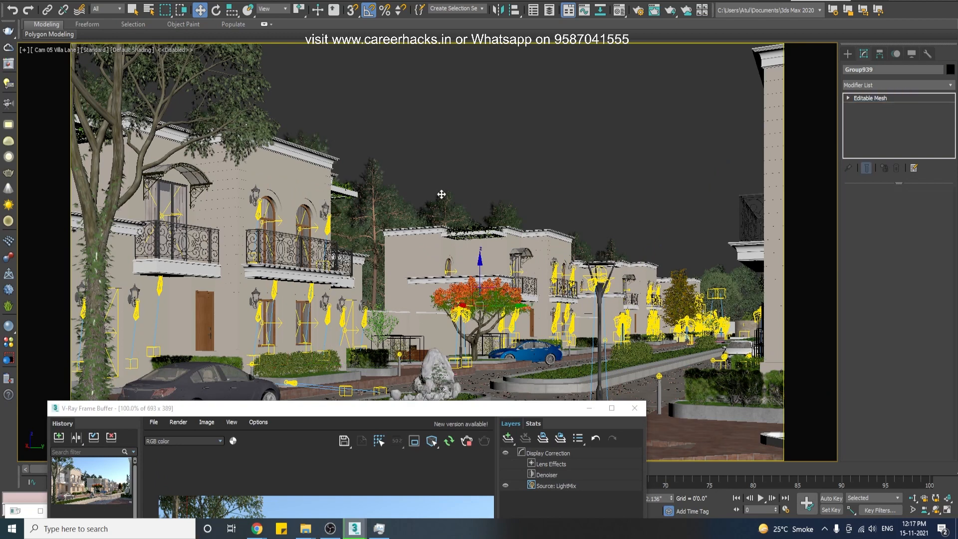
{"action": "left_click", "coordinate": [250, 97]}
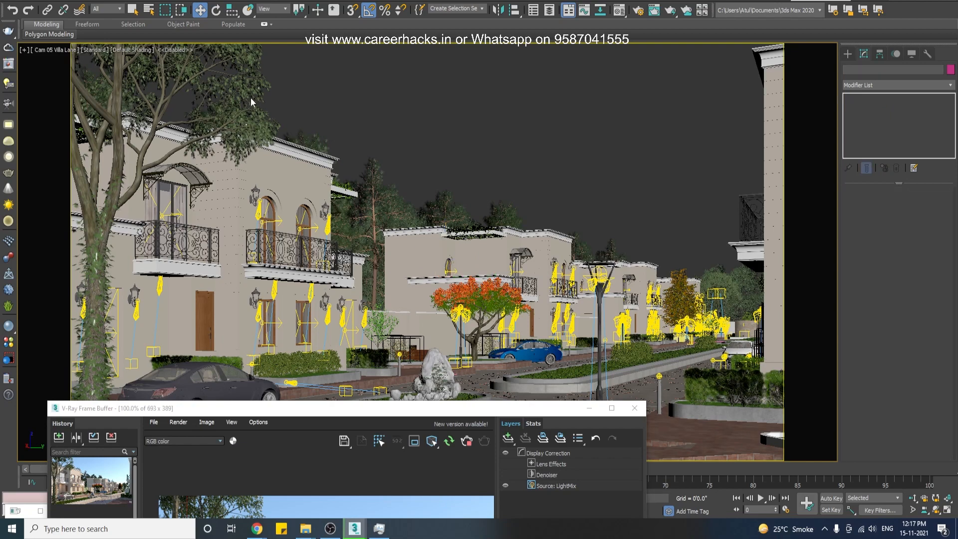
{"action": "left_click", "coordinate": [257, 88]}
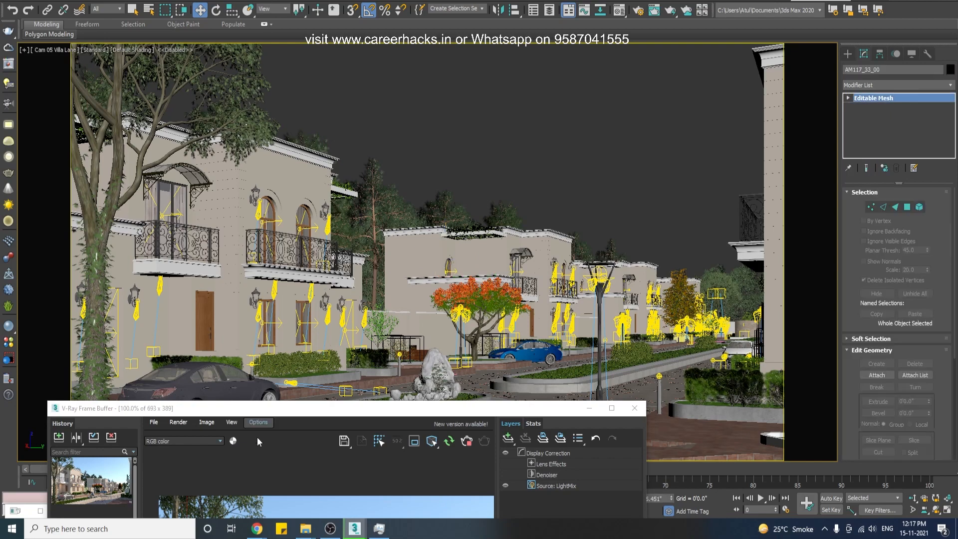
Stop the running render with the sun off and store it in the V-Ray Frame Buffer history.
{"action": "left_click_drag", "start_coordinate": [297, 413], "coordinate": [367, 75]}
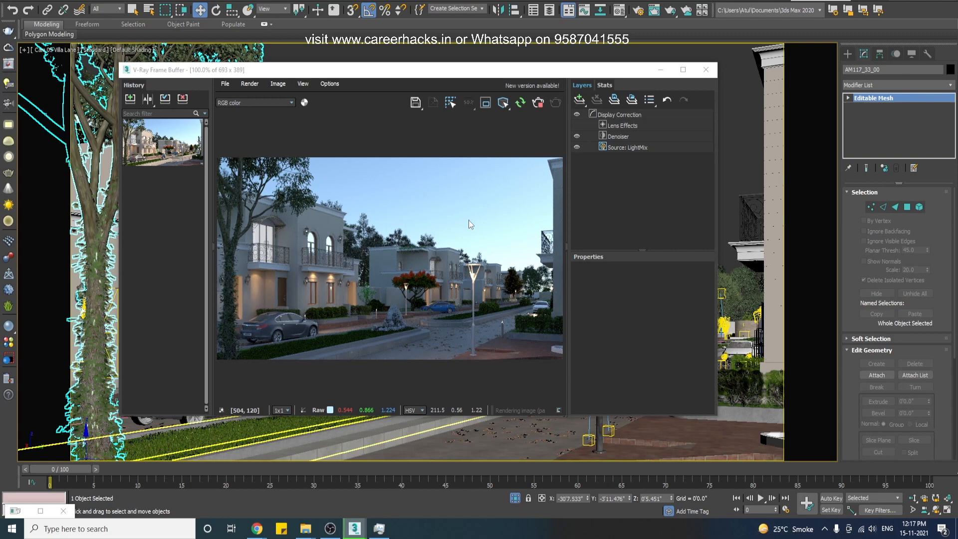
{"action": "left_click", "coordinate": [541, 105]}
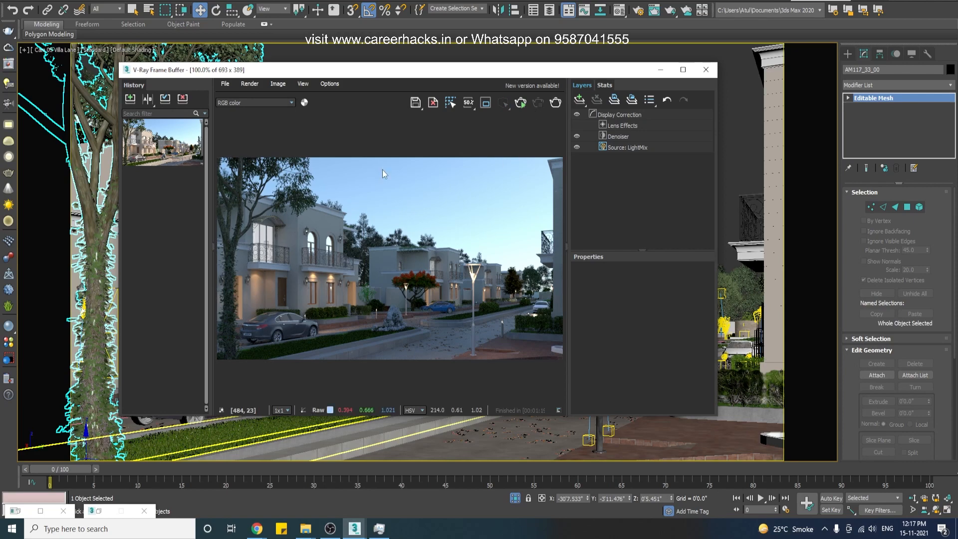
{"action": "left_click", "coordinate": [130, 98]}
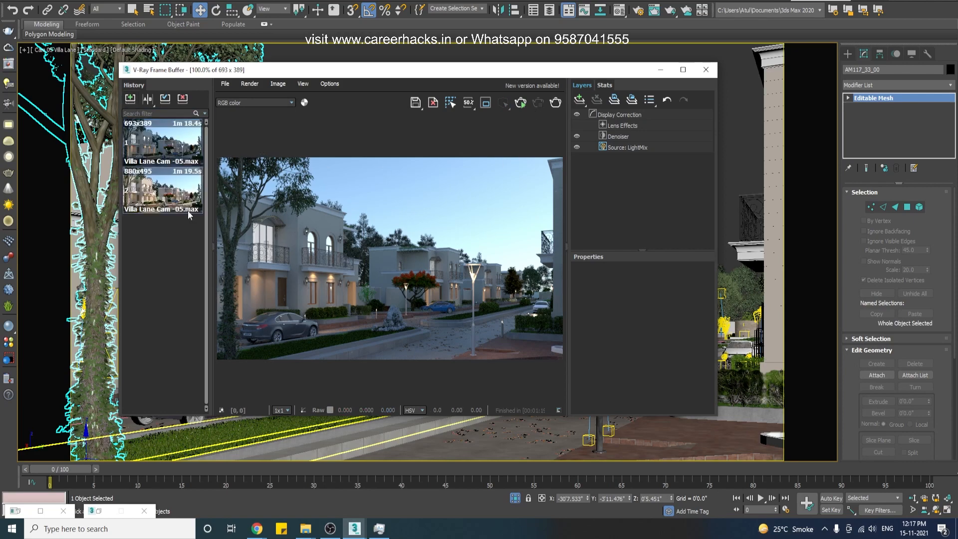
Minimize the frame buffer, switch to the two-viewport layout and assign Cam 05 Villa Lane to the active viewport.
{"action": "left_click", "coordinate": [660, 69]}
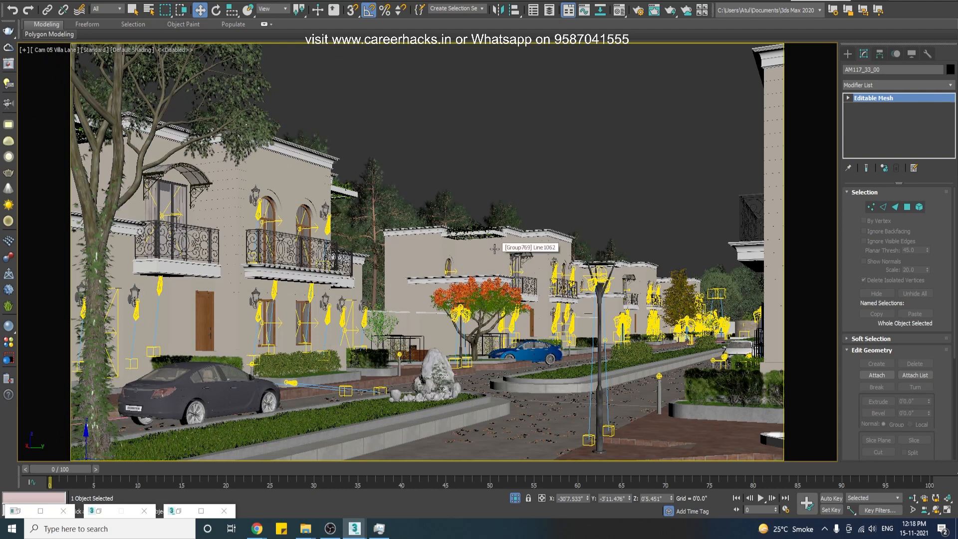
{"action": "key", "text": "alt+w"}
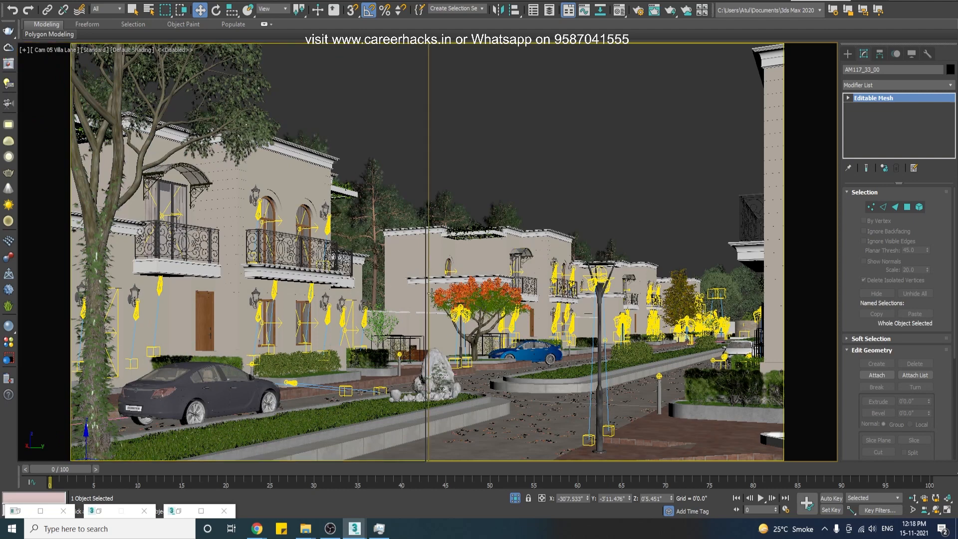
{"action": "key", "text": "c"}
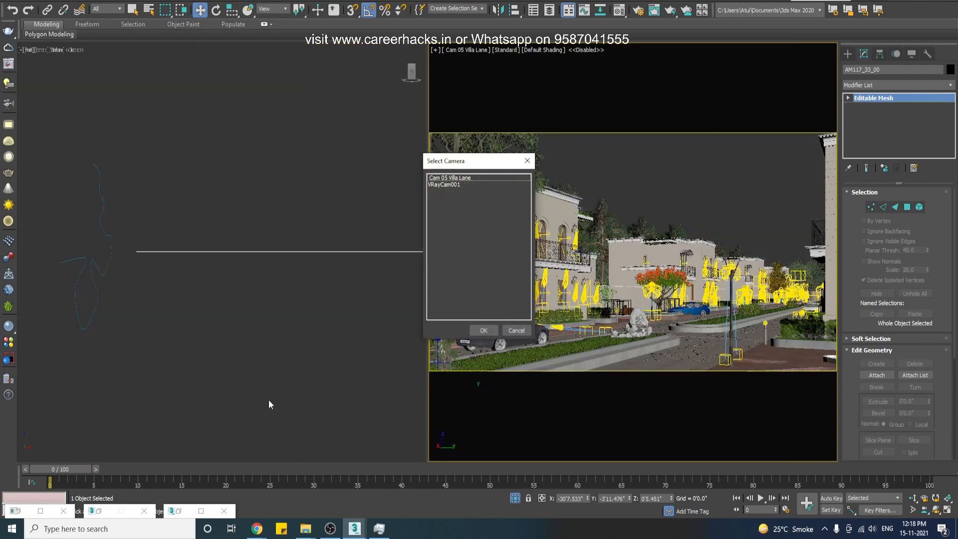
{"action": "double_click", "coordinate": [458, 178]}
Set the other viewport to a shaded Perspective view that frames the whole villa site together with the sun.
{"action": "left_click", "coordinate": [337, 357]}
{"action": "key", "text": "p"}
{"action": "middle_click_drag", "start_coordinate": [337, 356], "coordinate": [285, 338], "text": "alt"}
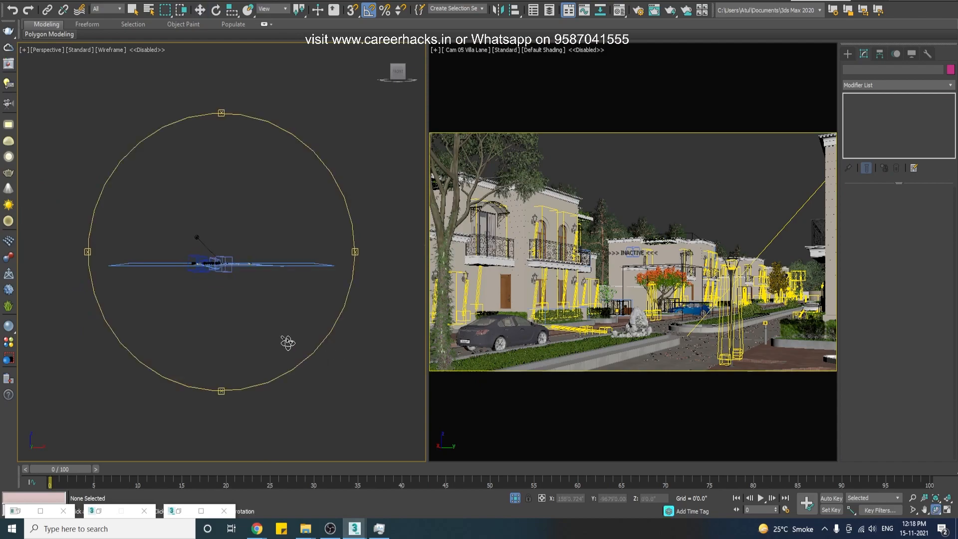
{"action": "key", "text": "F3"}
{"action": "mouse_move", "coordinate": [239, 309]}
{"action": "left_mouse_down"}
{"action": "mouse_move", "coordinate": [281, 362]}
{"action": "mouse_move", "coordinate": [332, 357]}
{"action": "left_mouse_up"}
{"action": "key", "text": "alt+z"}
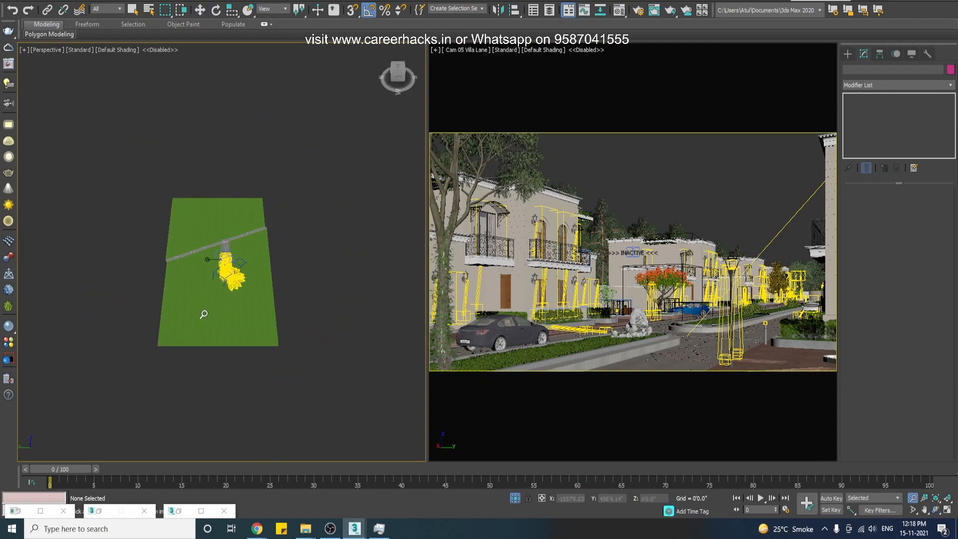
{"action": "left_click_drag", "start_coordinate": [215, 329], "coordinate": [257, 250]}
{"action": "key", "text": "ctrl+r"}
{"action": "left_click_drag", "start_coordinate": [218, 284], "coordinate": [171, 381]}
{"action": "key", "text": "ctrl+p"}
{"action": "key", "text": "alt+z"}
{"action": "left_click_drag", "start_coordinate": [300, 217], "coordinate": [216, 142]}
{"action": "key", "text": "ctrl+r"}
{"action": "key", "text": "ctrl+p"}
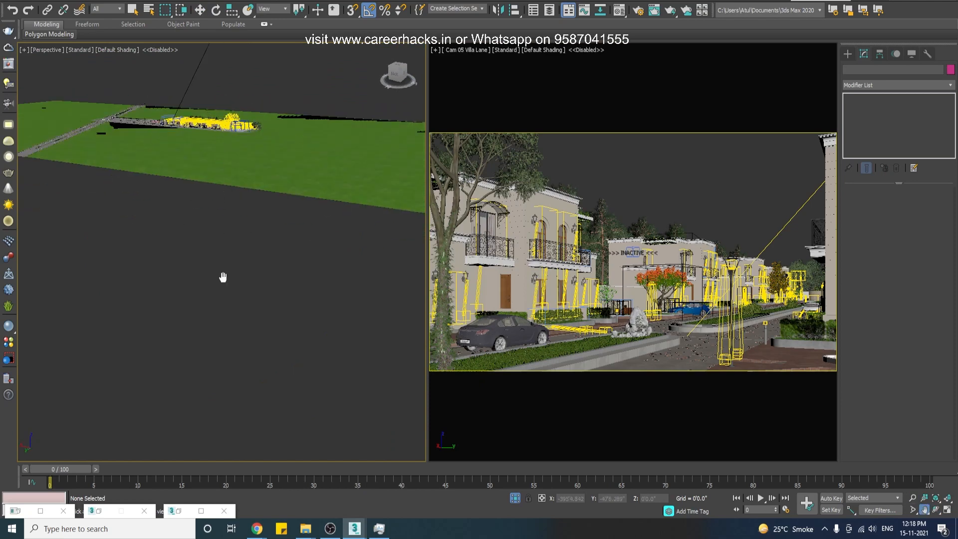
{"action": "left_click_drag", "start_coordinate": [227, 277], "coordinate": [247, 426]}
{"action": "key", "text": "w"}
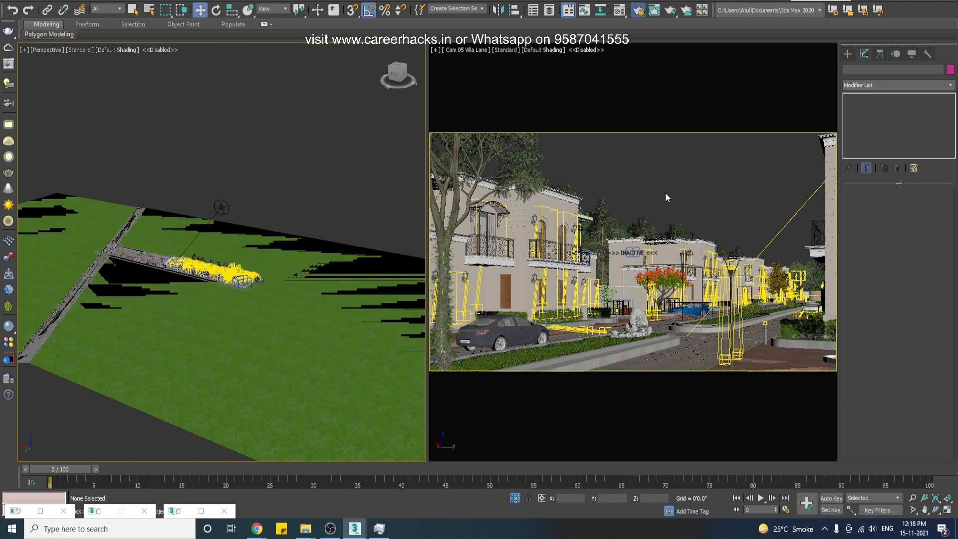
Lock the view to render to Cam 05 Villa Lane in the Render Setup.
{"action": "key", "text": "F10"}
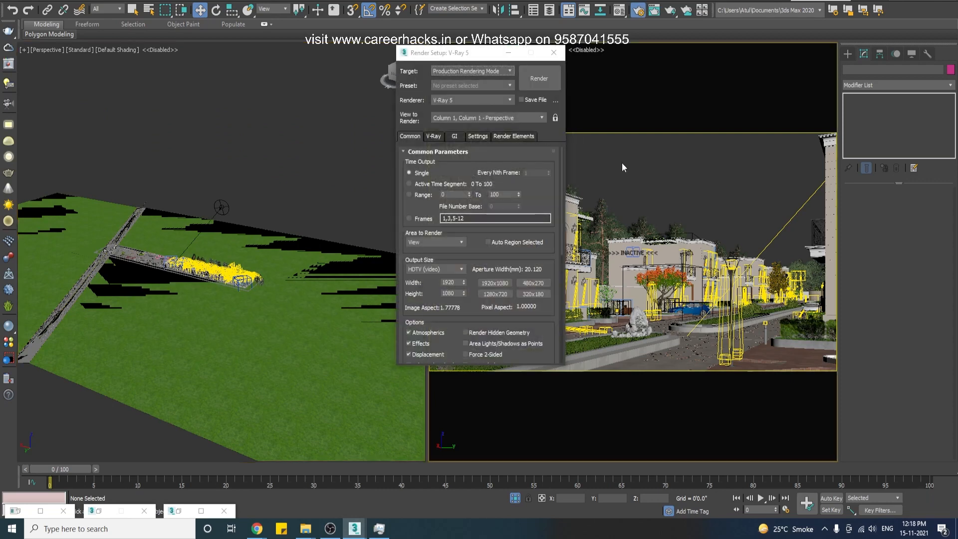
{"action": "left_click", "coordinate": [622, 162]}
{"action": "left_click", "coordinate": [555, 118]}
{"action": "left_click_drag", "start_coordinate": [463, 54], "coordinate": [568, 56]}
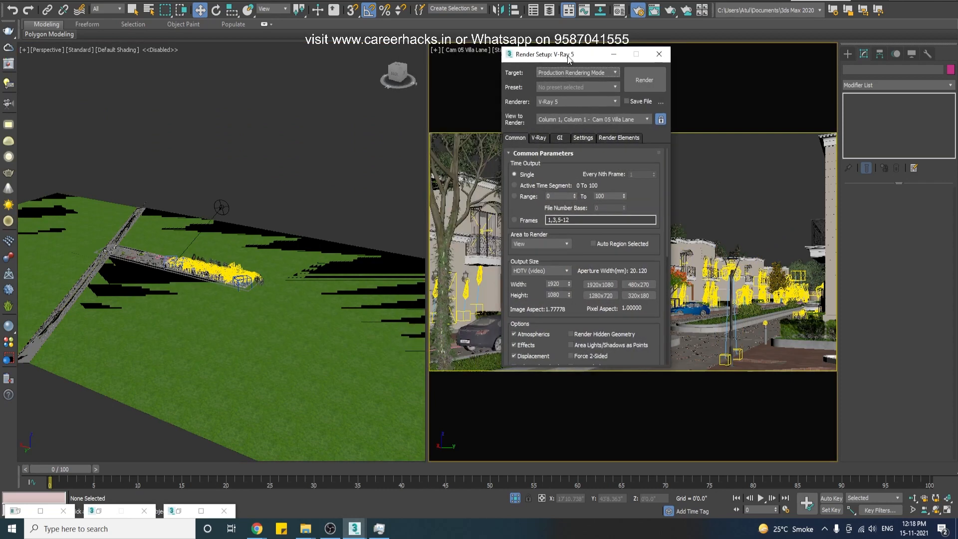
Lower the sun in the Perspective view to just above the site's ground, and make the camera viewport active.
{"action": "left_click", "coordinate": [221, 208]}
{"action": "middle_click_drag", "start_coordinate": [228, 252], "coordinate": [262, 193], "text": "alt"}
{"action": "key", "text": "w"}
{"action": "left_click_drag", "start_coordinate": [243, 213], "coordinate": [244, 229]}
{"action": "left_click", "coordinate": [729, 229]}
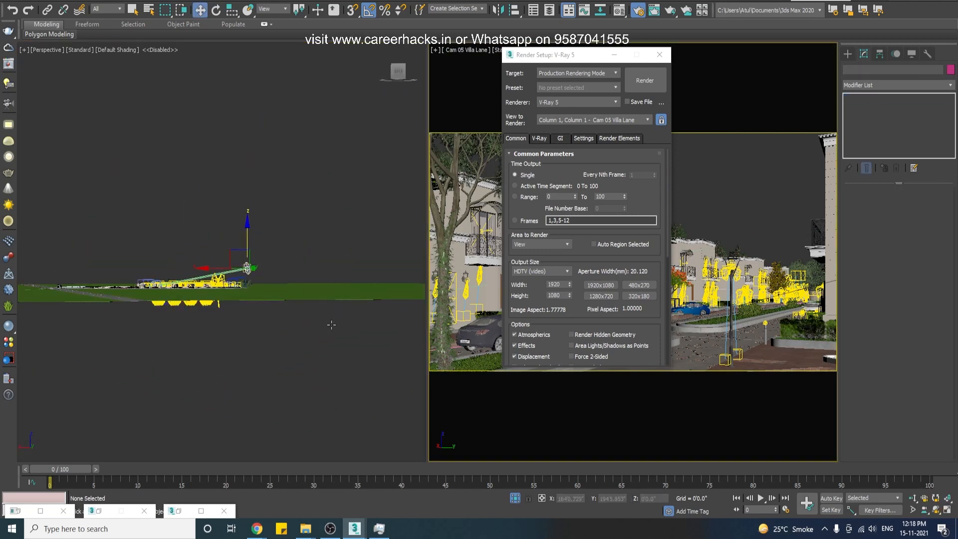
Render Cam 05 Villa Lane with the lowered sun and store the result in the frame buffer history.
{"action": "left_click", "coordinate": [179, 511]}
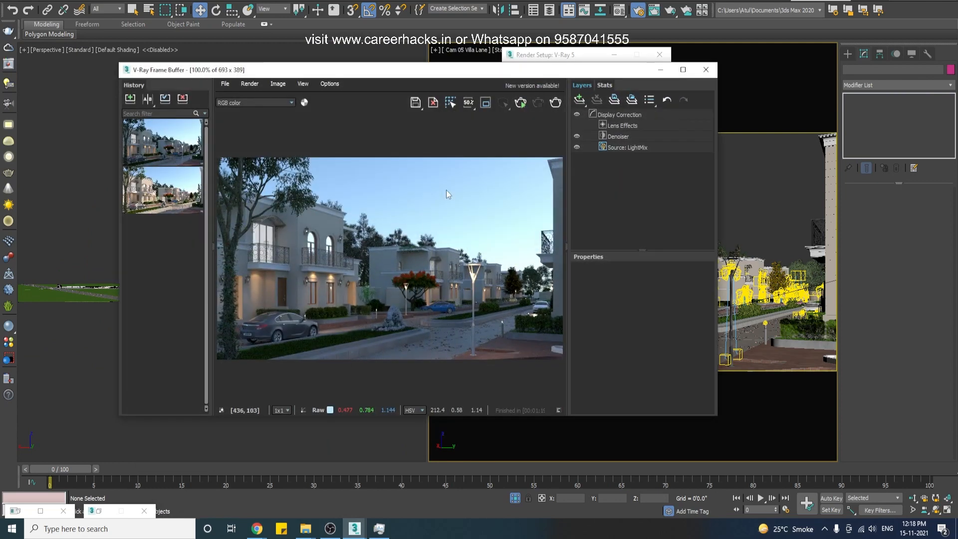
{"action": "left_click", "coordinate": [519, 107]}
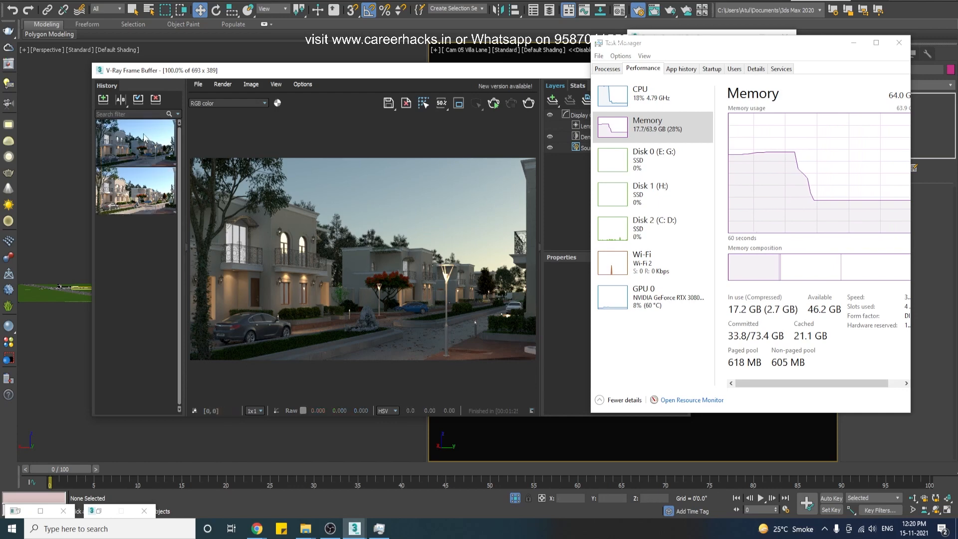
{"action": "left_click", "coordinate": [104, 99]}
Compare the three stored villa renders by loading them one after another from the frame buffer history.
{"action": "double_click", "coordinate": [134, 247]}
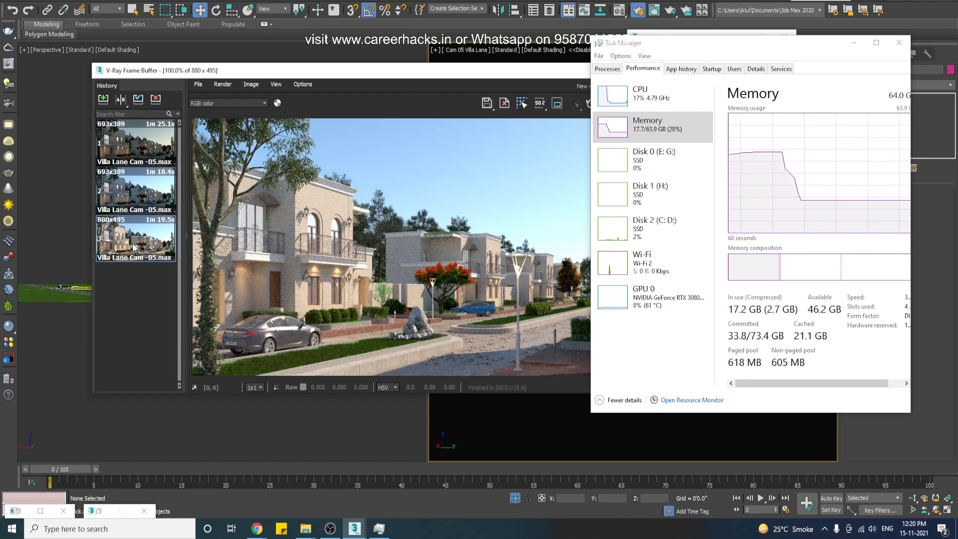
{"action": "double_click", "coordinate": [138, 145]}
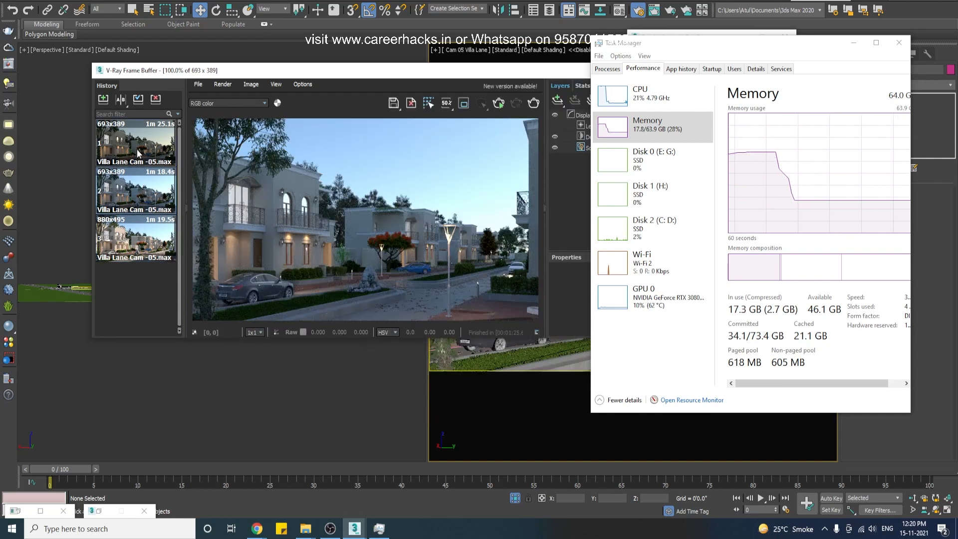
{"action": "double_click", "coordinate": [121, 248]}
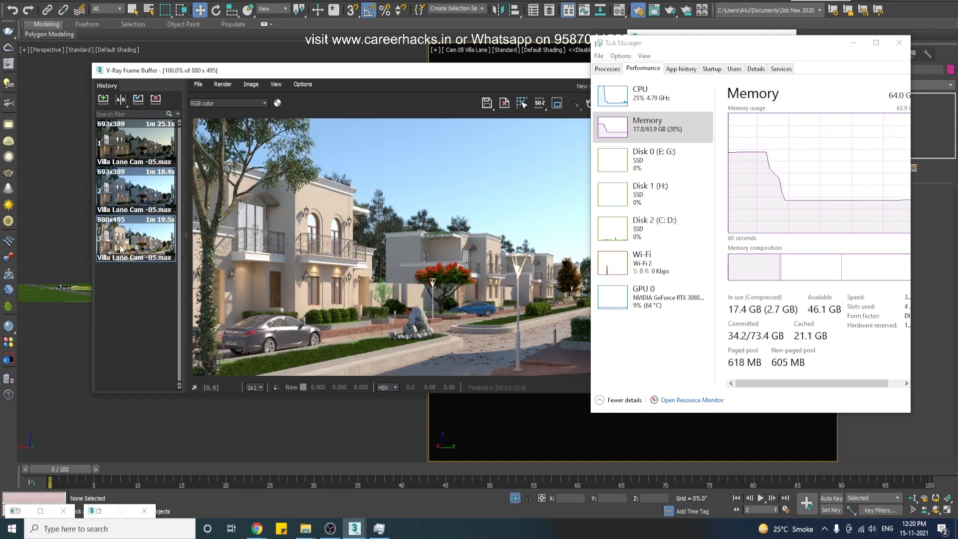
{"action": "double_click", "coordinate": [144, 196]}
{"action": "double_click", "coordinate": [145, 143]}
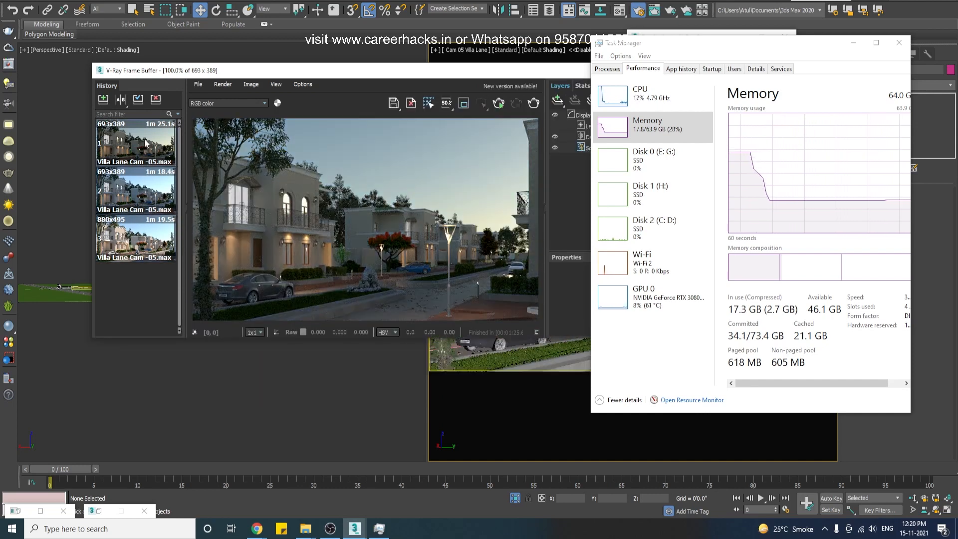
{"action": "left_click", "coordinate": [134, 187]}
{"action": "left_click", "coordinate": [135, 145]}
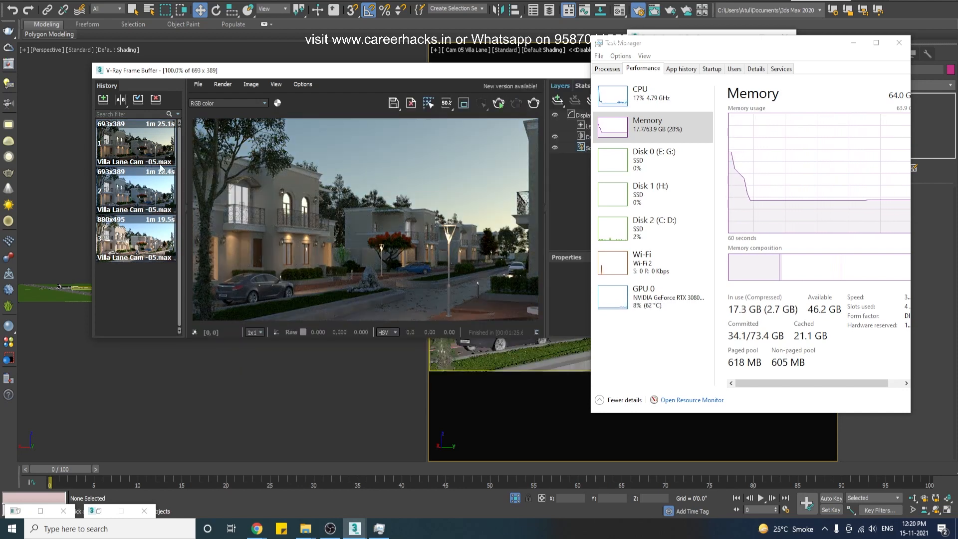
Minimize Task Manager and switch on VRaySun001 in the V-Ray Light Lister.
{"action": "left_click", "coordinate": [854, 44]}
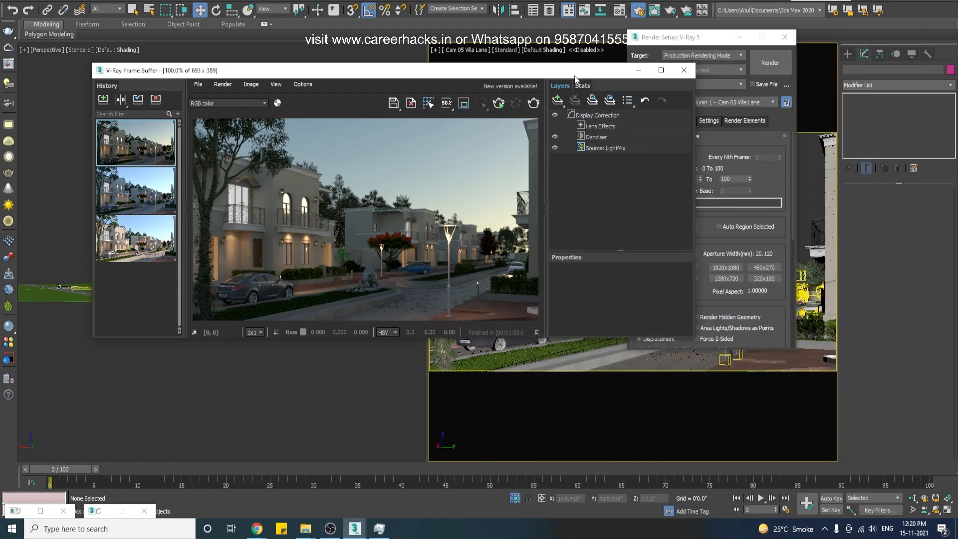
{"action": "left_click_drag", "start_coordinate": [530, 69], "coordinate": [514, 94]}
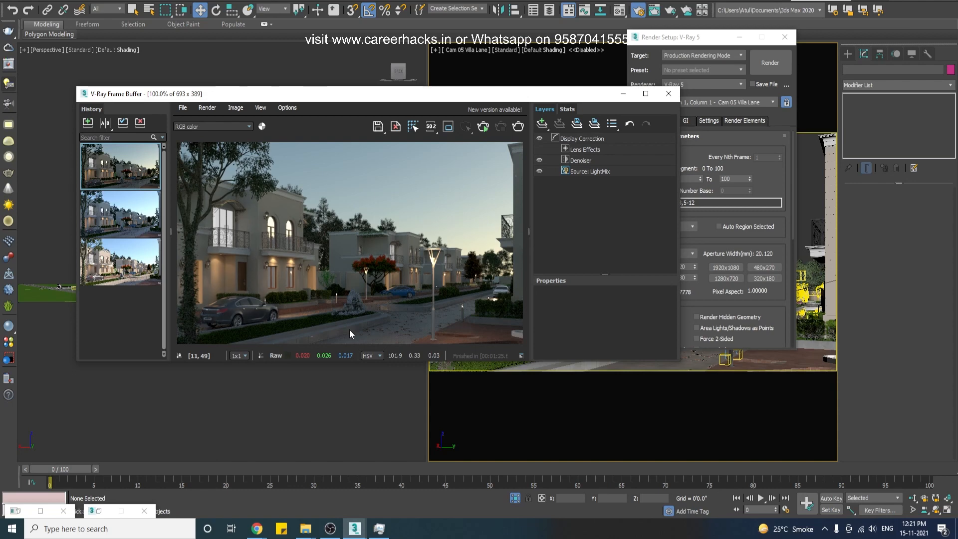
{"action": "left_click", "coordinate": [6, 85]}
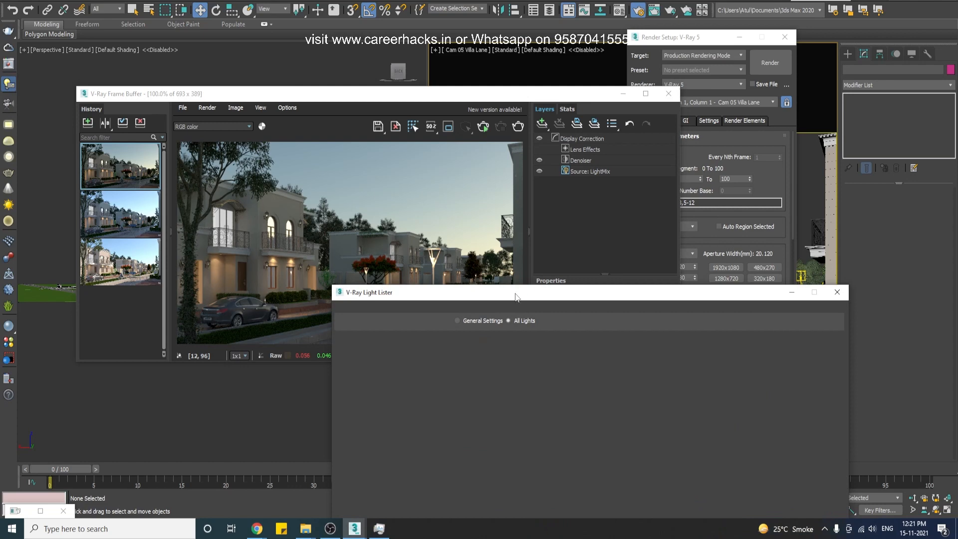
{"action": "left_click_drag", "start_coordinate": [515, 297], "coordinate": [266, 99]}
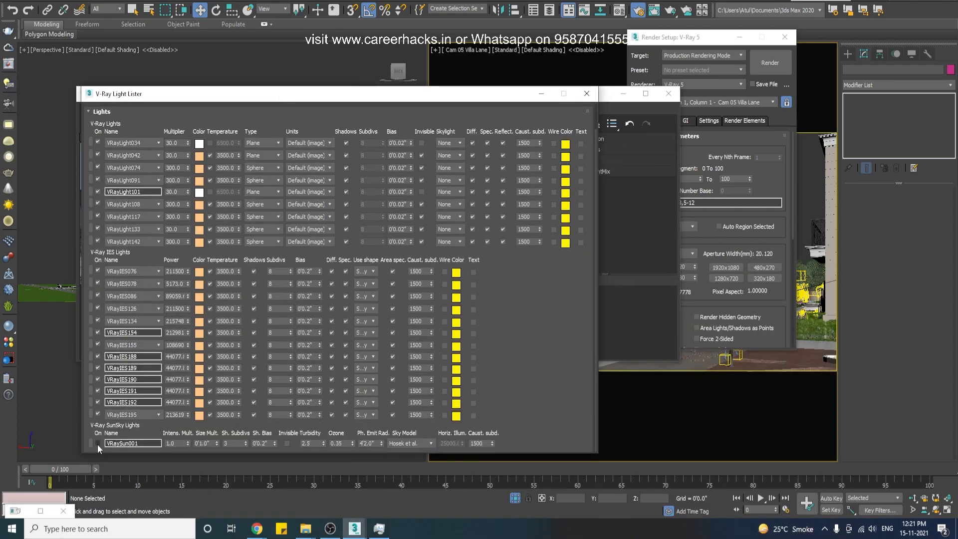
{"action": "left_click", "coordinate": [98, 443]}
{"action": "left_click", "coordinate": [541, 96]}
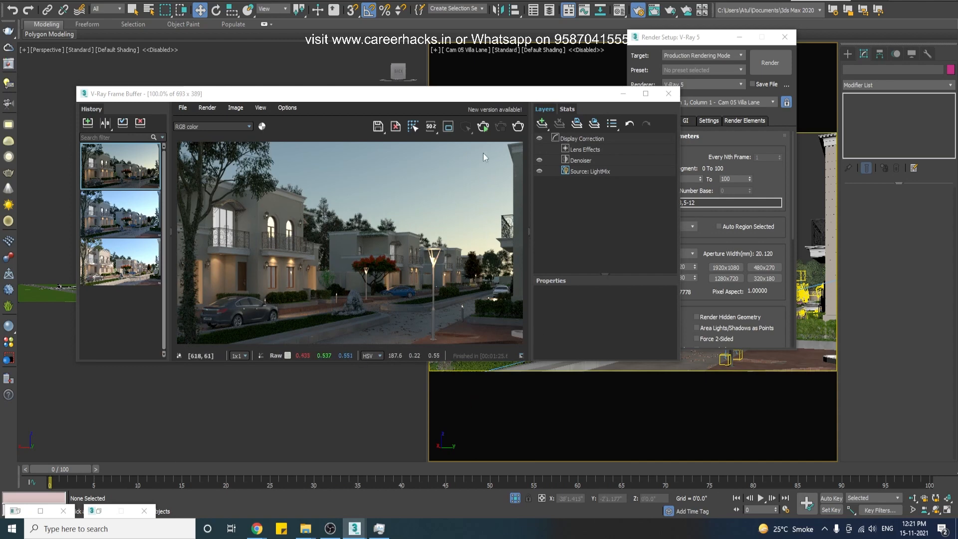
Render Cam 05 Villa Lane interactively with the low sun switched on and store the result in the frame buffer history.
{"action": "left_click", "coordinate": [483, 127]}
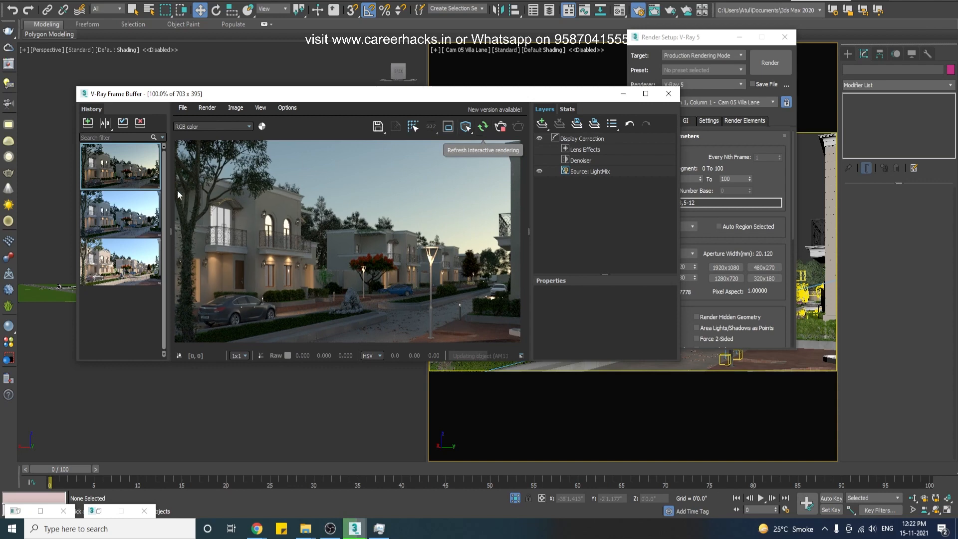
{"action": "mouse_move", "coordinate": [111, 278]}
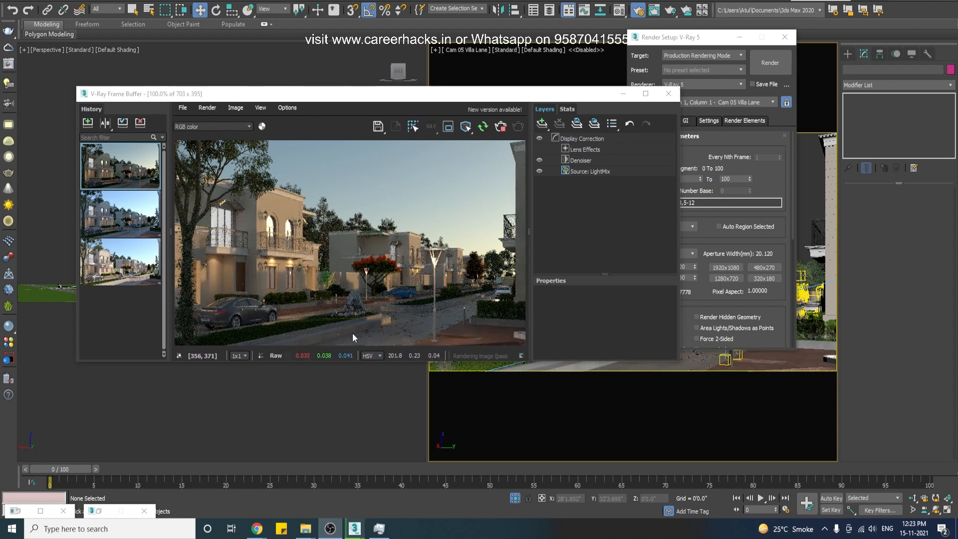
{"action": "scroll", "coordinate": [290, 305], "scroll_direction": "up", "scroll_amount": 1}
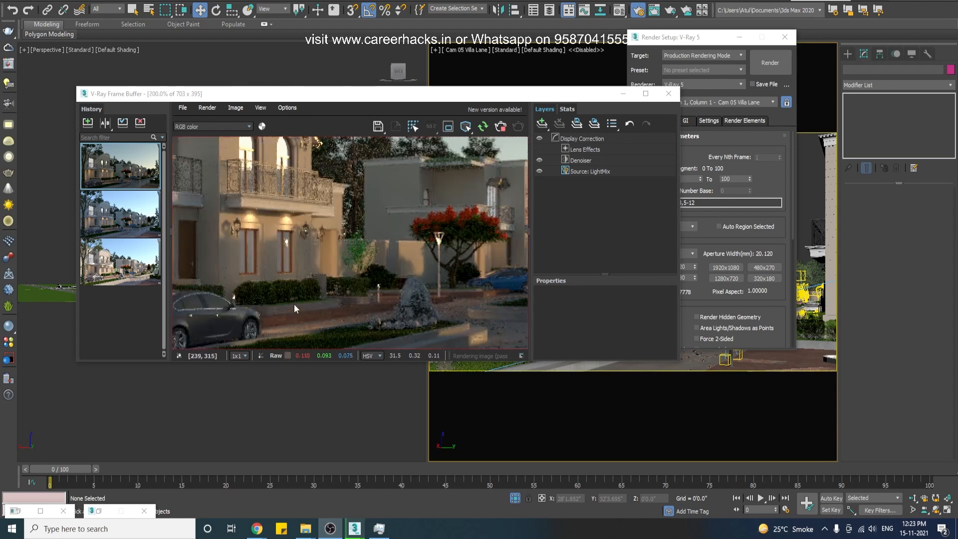
{"action": "scroll", "coordinate": [327, 300], "scroll_direction": "down", "scroll_amount": 1}
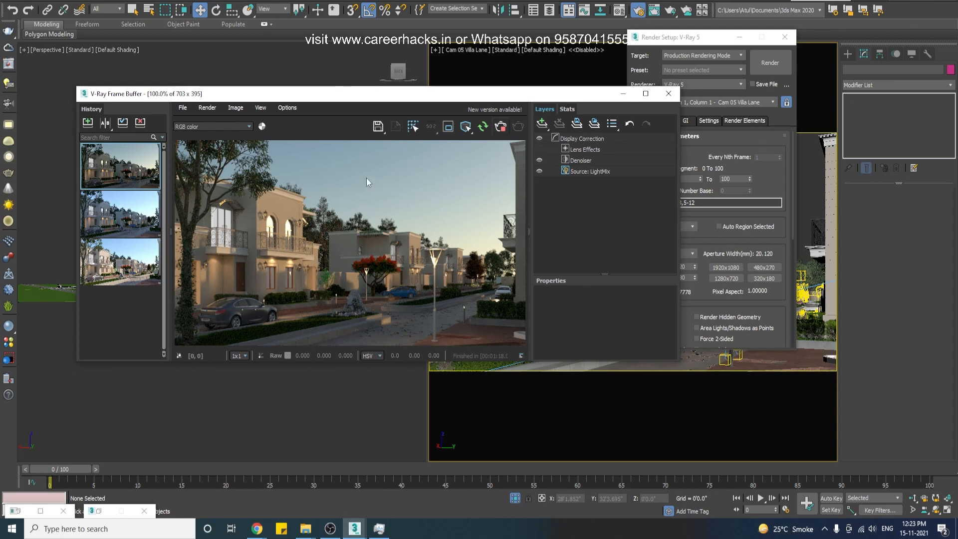
{"action": "left_click", "coordinate": [503, 128]}
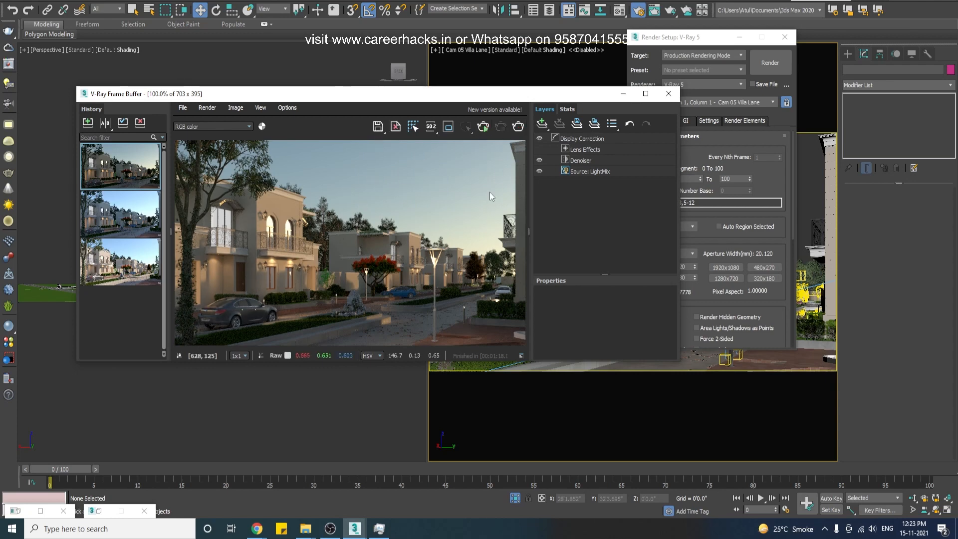
{"action": "left_click", "coordinate": [87, 122]}
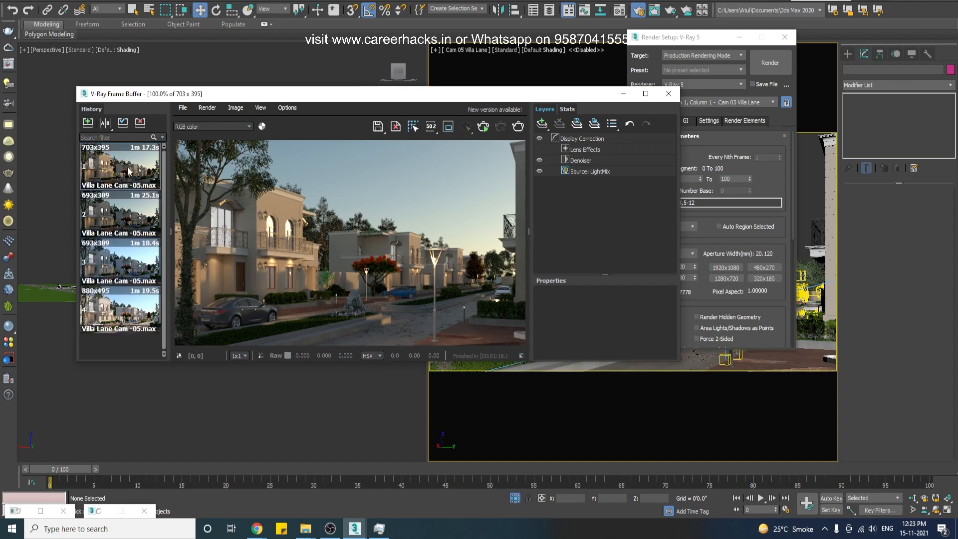
Compare the new sunlit render with the three earlier villa renders by loading them alternately from the frame buffer history.
{"action": "double_click", "coordinate": [126, 216]}
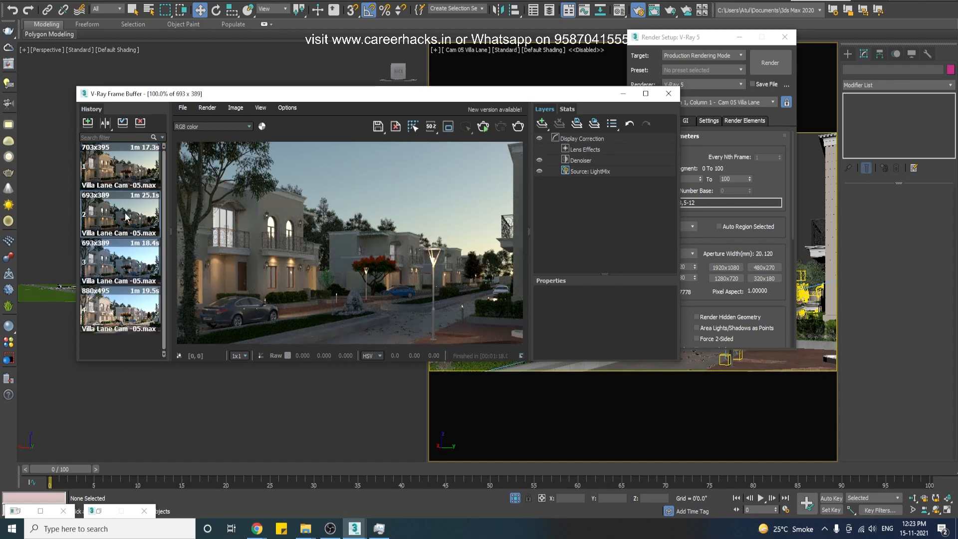
{"action": "double_click", "coordinate": [116, 168]}
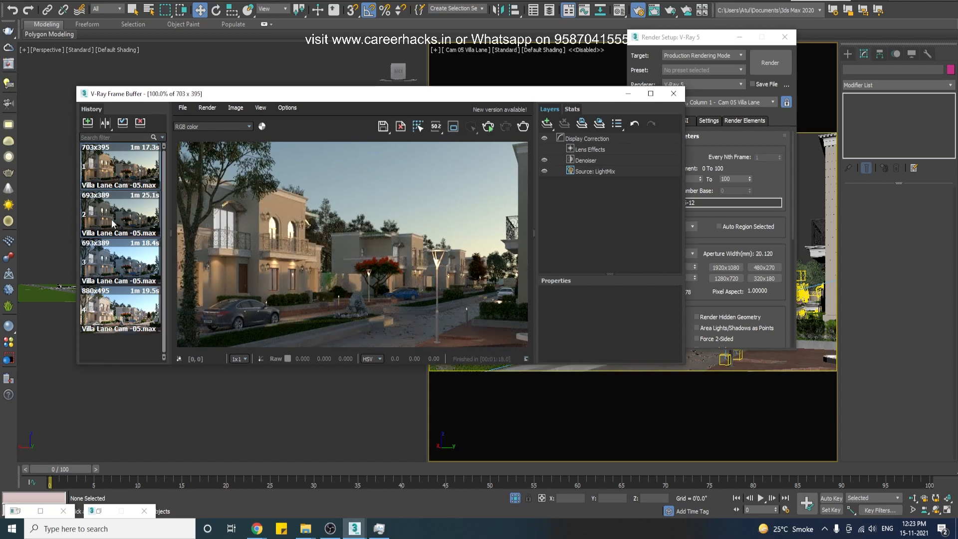
{"action": "double_click", "coordinate": [112, 220]}
{"action": "double_click", "coordinate": [112, 168]}
{"action": "double_click", "coordinate": [111, 215]}
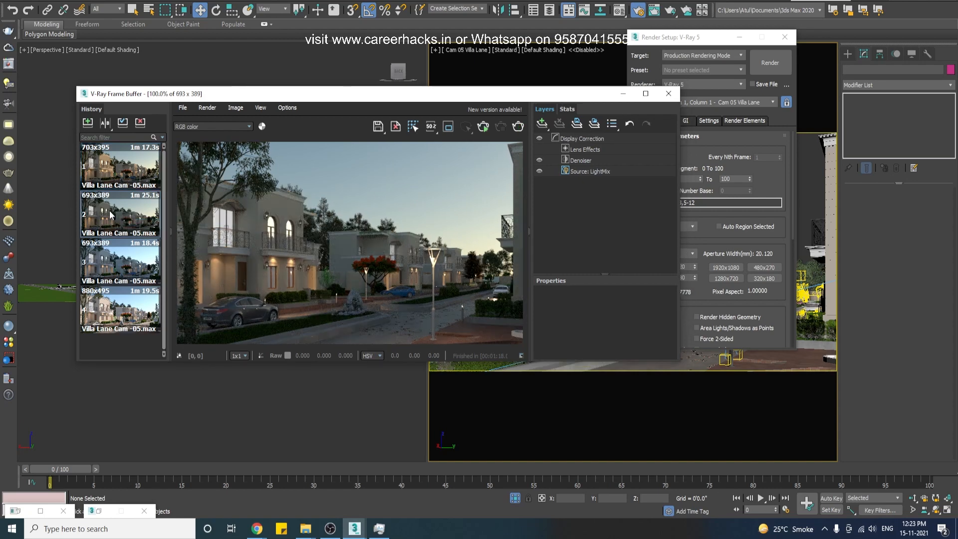
{"action": "double_click", "coordinate": [112, 262]}
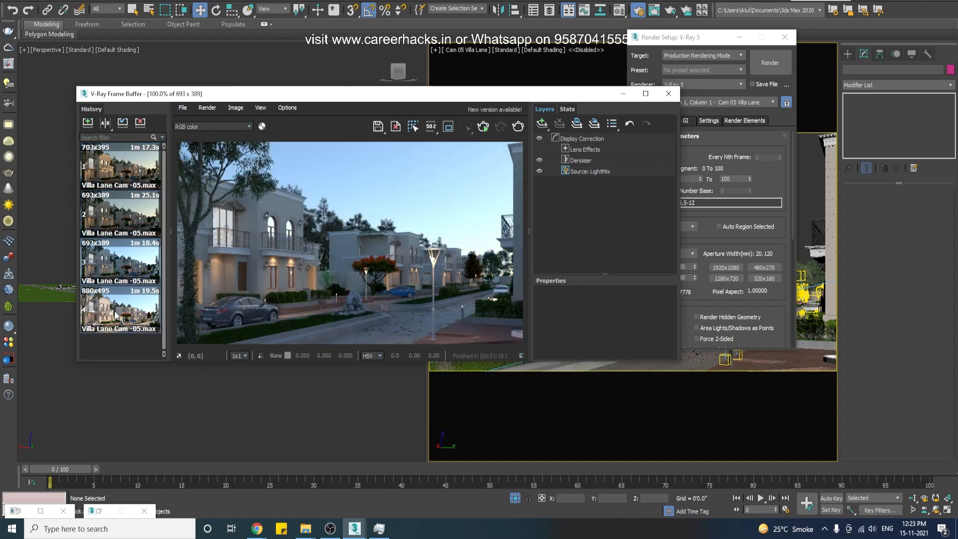
{"action": "double_click", "coordinate": [116, 315]}
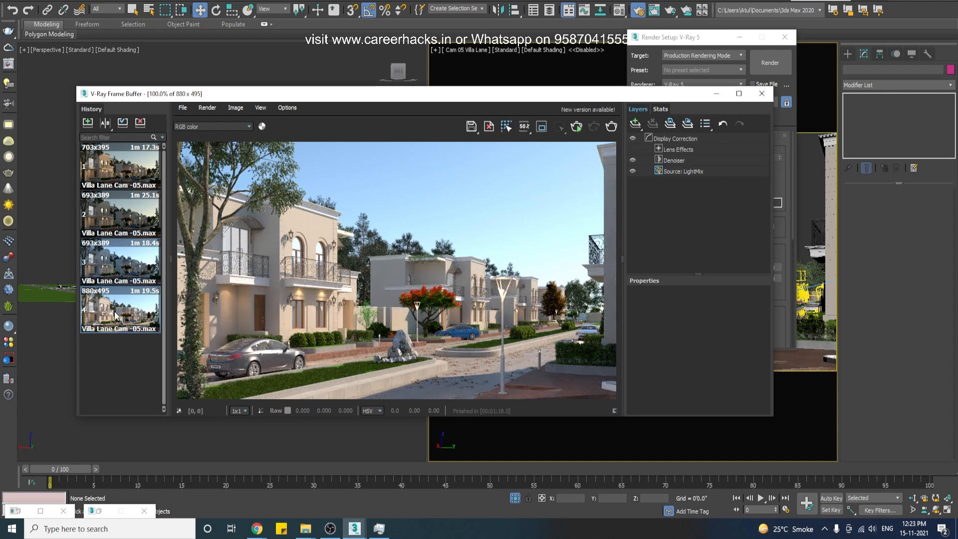
{"action": "double_click", "coordinate": [120, 163]}
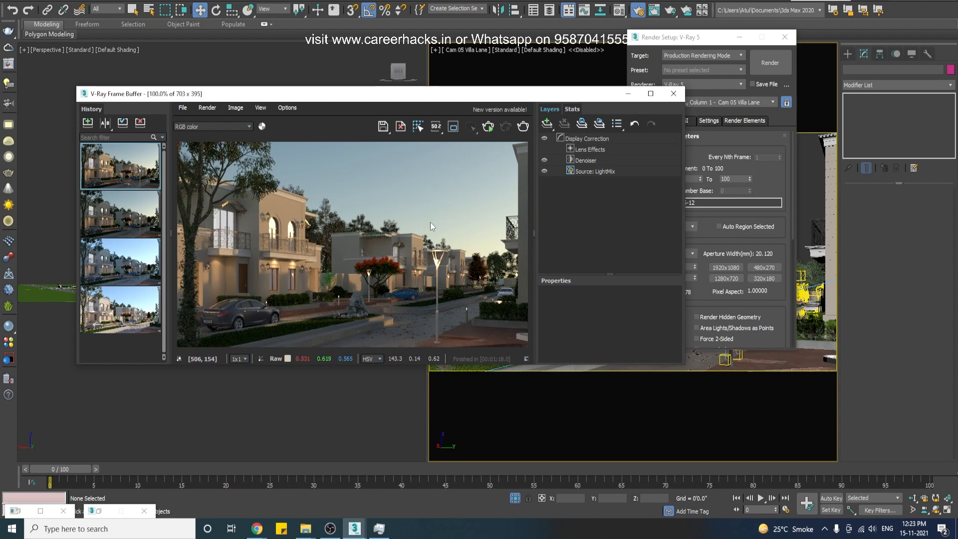
Switch off VRaySun001 in the V-Ray Light Lister and load the darker 693x389 dusk render from the history.
{"action": "left_click", "coordinate": [8, 84]}
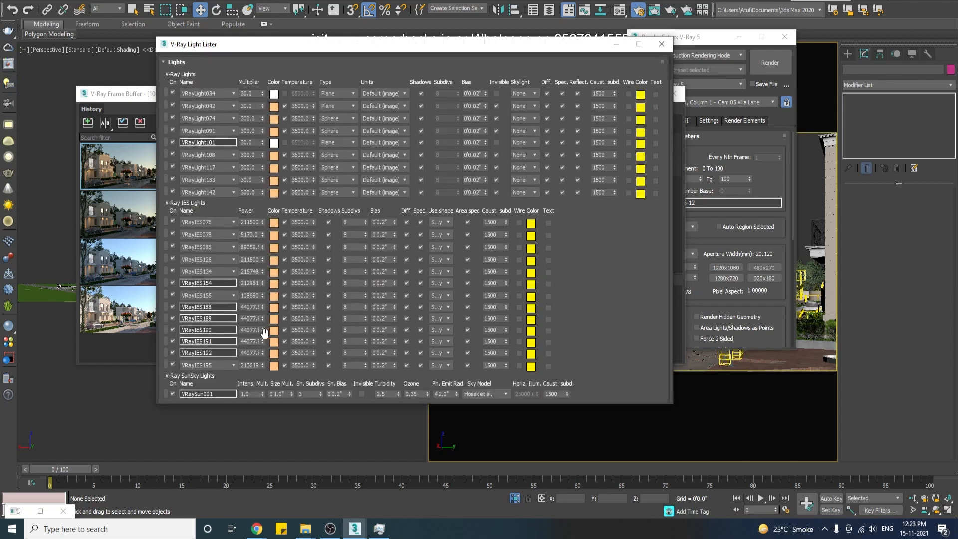
{"action": "left_click", "coordinate": [173, 394]}
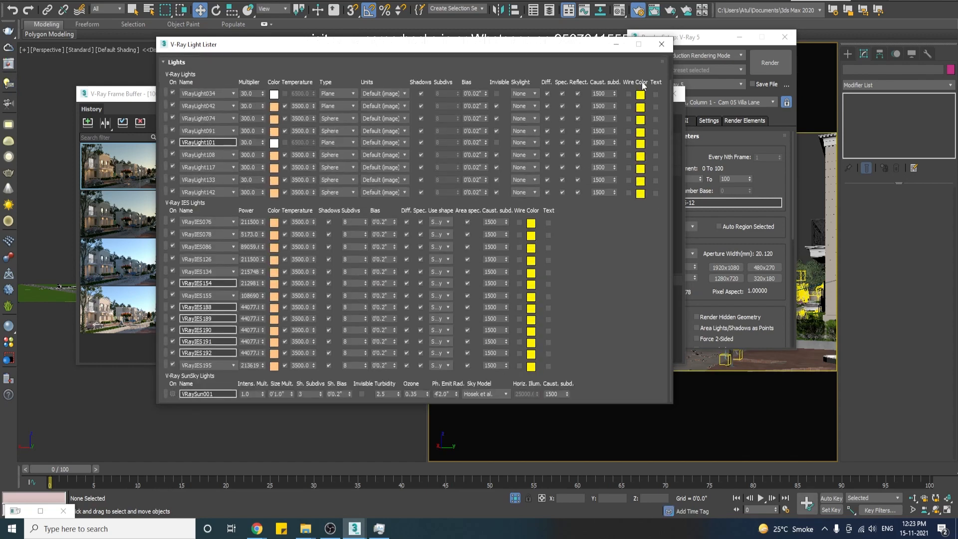
{"action": "left_click", "coordinate": [616, 44]}
{"action": "double_click", "coordinate": [113, 213]}
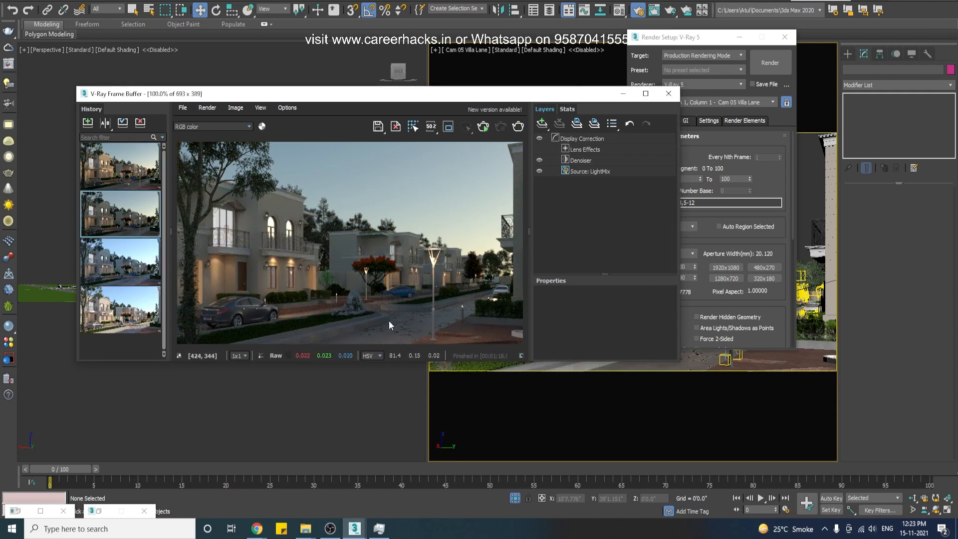
Minimize the Render Setup and frame buffer windows and review the scene's lights in the V-Ray Light Lister.
{"action": "left_click", "coordinate": [740, 37]}
{"action": "left_click", "coordinate": [622, 93]}
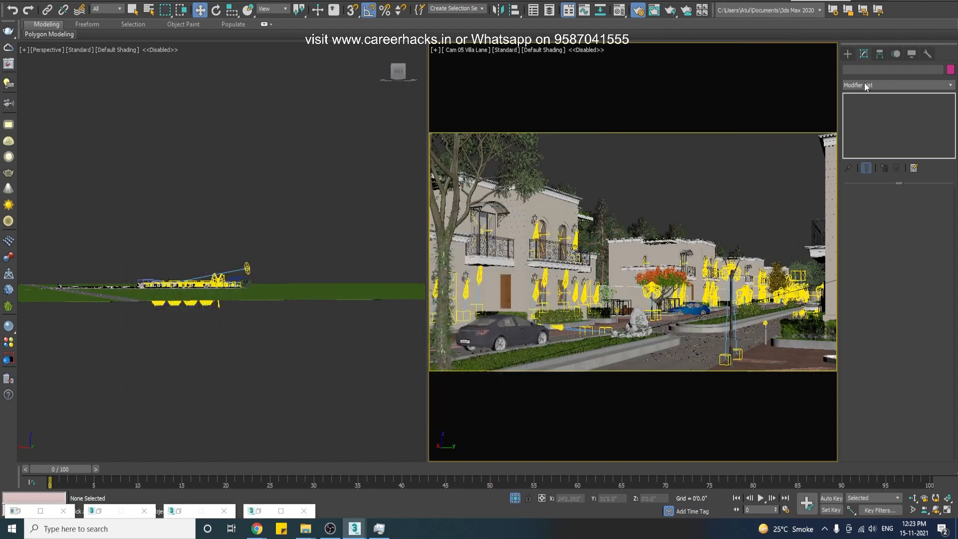
{"action": "left_click", "coordinate": [848, 53]}
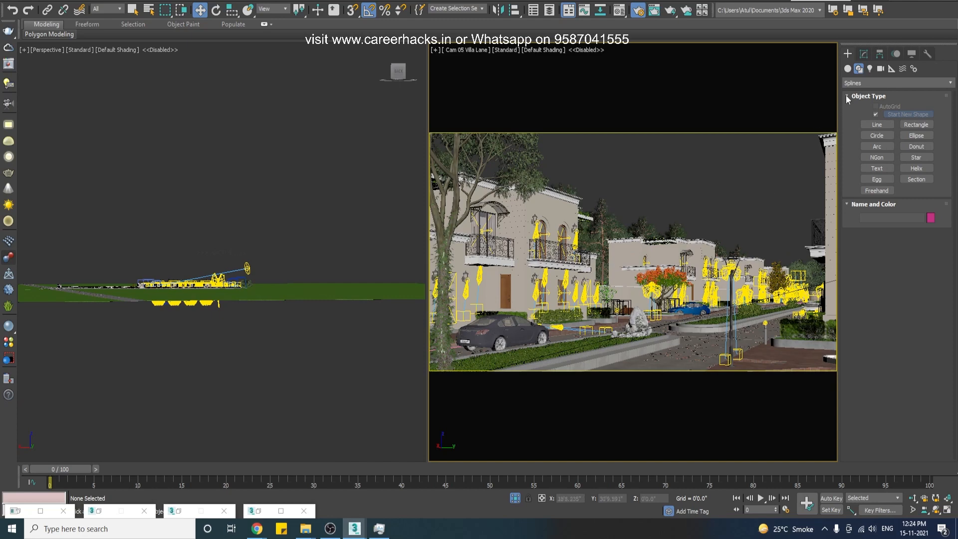
{"action": "left_click", "coordinate": [9, 83]}
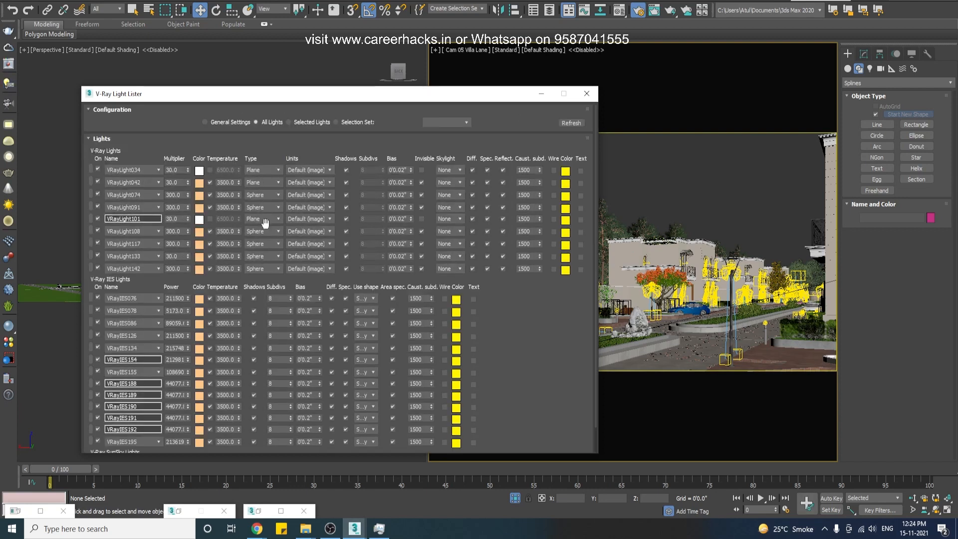
{"action": "scroll", "coordinate": [233, 399], "scroll_direction": "down", "scroll_amount": 2}
{"action": "scroll", "coordinate": [290, 387], "scroll_direction": "up", "scroll_amount": 2}
{"action": "left_click", "coordinate": [587, 93]}
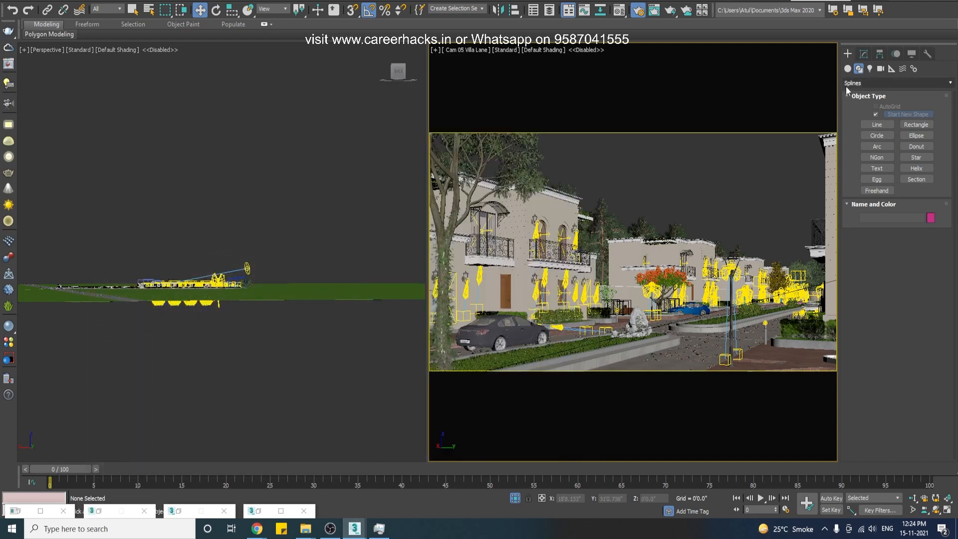
Start creating a VRayLight from the VRay light category and set its type to Dome.
{"action": "left_click", "coordinate": [870, 68]}
{"action": "left_click", "coordinate": [872, 83]}
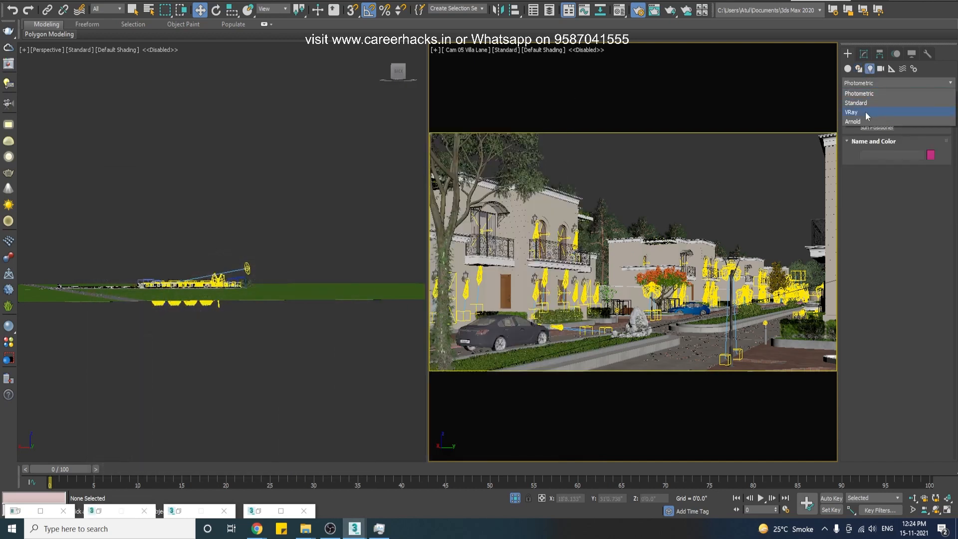
{"action": "left_click", "coordinate": [865, 112]}
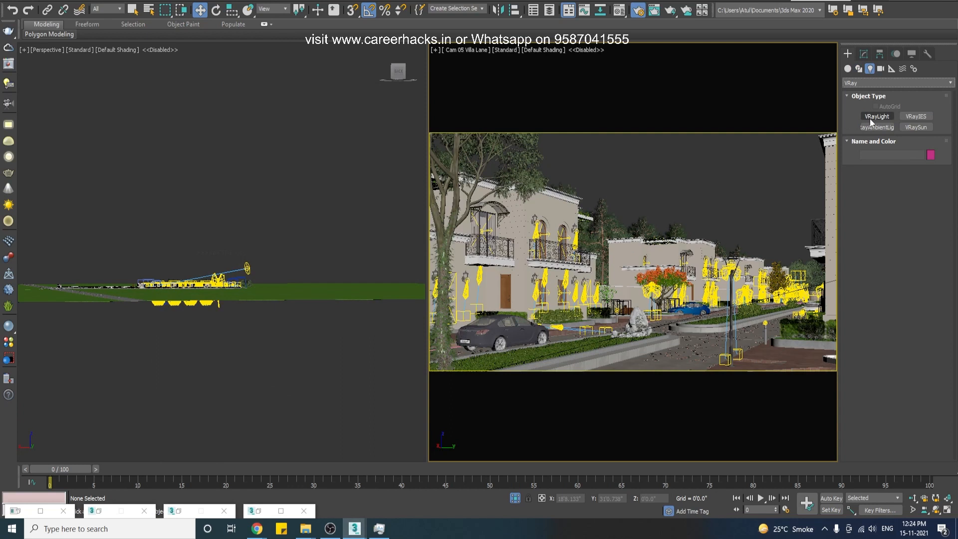
{"action": "left_click", "coordinate": [875, 117]}
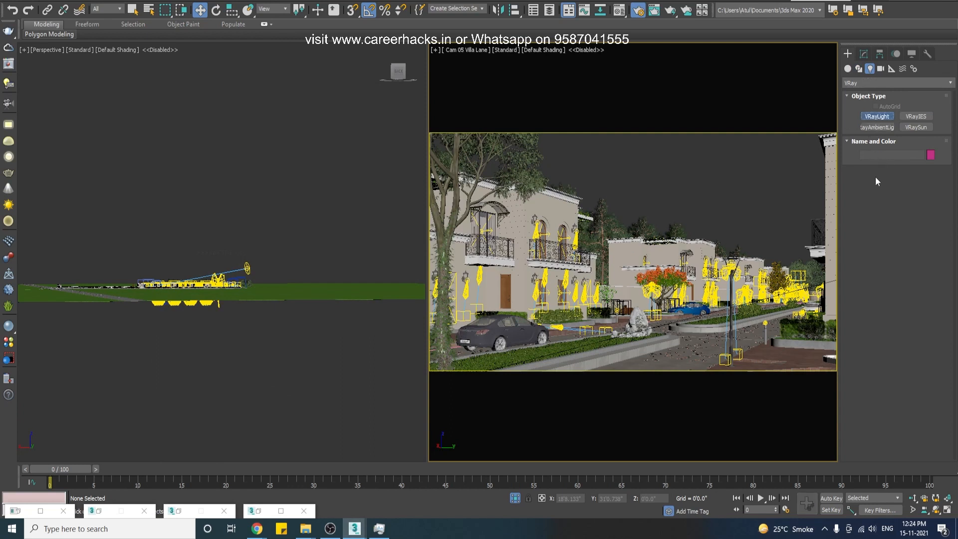
{"action": "left_click", "coordinate": [916, 184]}
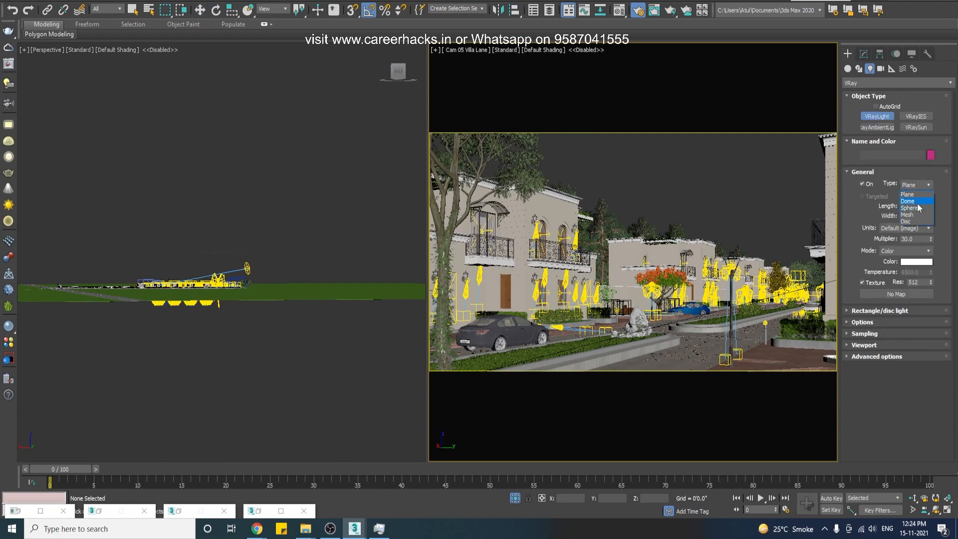
{"action": "left_click", "coordinate": [907, 201]}
{"action": "left_click", "coordinate": [229, 285]}
{"action": "middle_click_drag", "start_coordinate": [224, 280], "coordinate": [260, 319], "text": "alt"}
{"action": "left_click", "coordinate": [876, 116]}
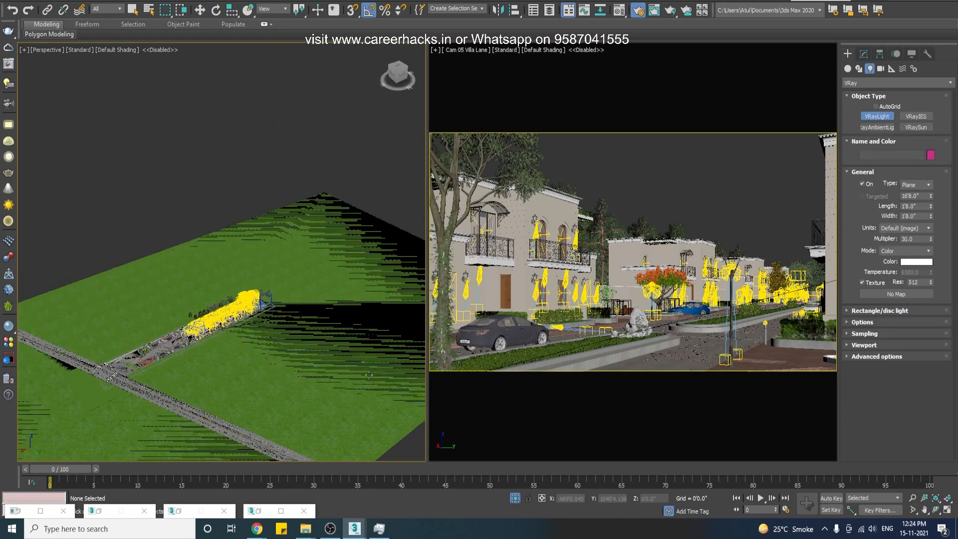
{"action": "left_click", "coordinate": [907, 201]}
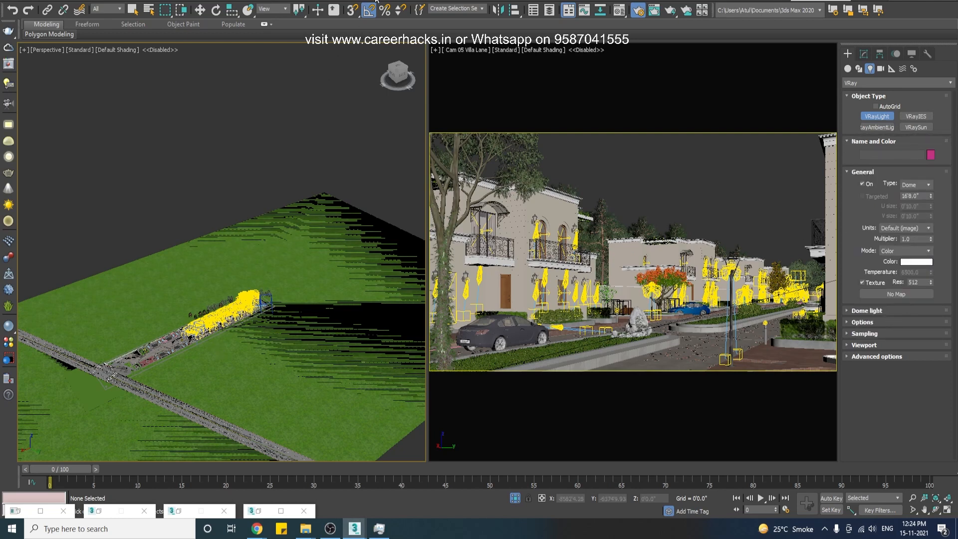
Check the environment map and exposure control in the Environment and Effects settings.
{"action": "left_click", "coordinate": [315, 1]}
{"action": "left_click", "coordinate": [320, 128]}
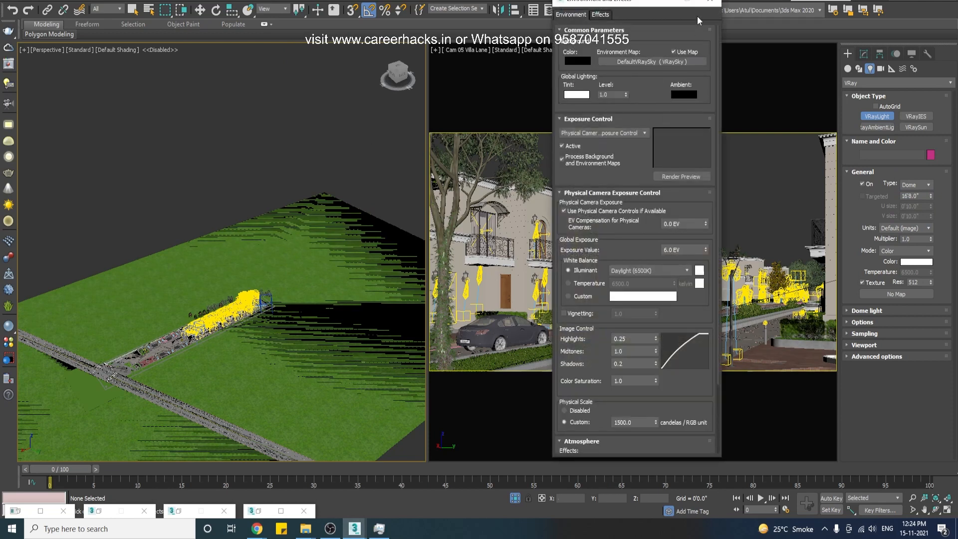
{"action": "left_click", "coordinate": [712, 3]}
Place the dome light on the grass in the Perspective view and move it beside the row of villas.
{"action": "left_click", "coordinate": [150, 298]}
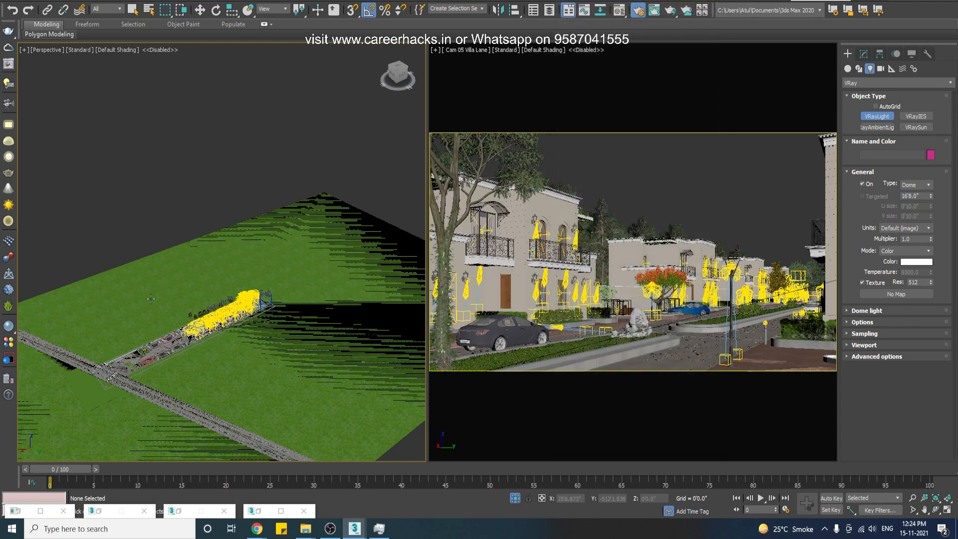
{"action": "right_click", "coordinate": [123, 342]}
{"action": "middle_click_drag", "start_coordinate": [125, 342], "coordinate": [260, 334], "text": "alt"}
{"action": "key", "text": "w"}
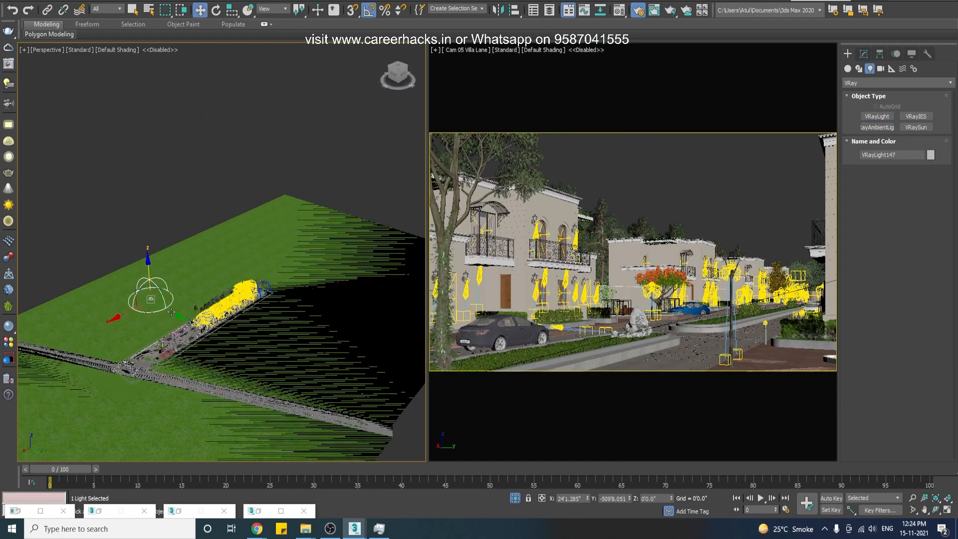
{"action": "scroll", "coordinate": [266, 360], "scroll_direction": "up", "scroll_amount": 3}
{"action": "left_click_drag", "start_coordinate": [266, 360], "coordinate": [267, 353]}
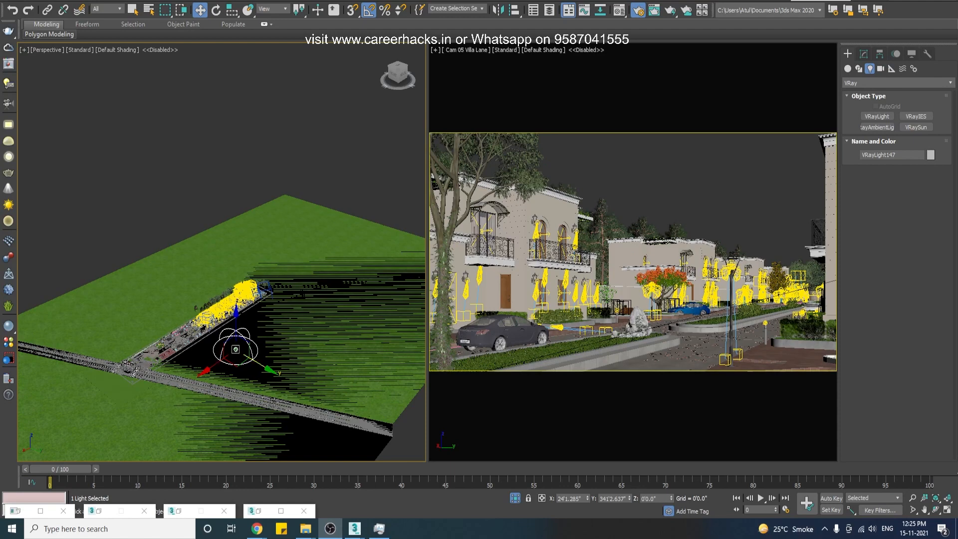
{"action": "mouse_move", "coordinate": [236, 349]}
{"action": "left_mouse_down"}
{"action": "mouse_move", "coordinate": [166, 321]}
{"action": "mouse_move", "coordinate": [377, 337]}
{"action": "mouse_move", "coordinate": [165, 88]}
{"action": "mouse_move", "coordinate": [391, 139]}
{"action": "mouse_move", "coordinate": [88, 287]}
{"action": "mouse_move", "coordinate": [205, 368]}
{"action": "mouse_move", "coordinate": [192, 372]}
{"action": "mouse_move", "coordinate": [235, 369]}
{"action": "mouse_move", "coordinate": [200, 350]}
{"action": "mouse_move", "coordinate": [242, 366]}
{"action": "mouse_move", "coordinate": [168, 358]}
{"action": "mouse_move", "coordinate": [235, 324]}
{"action": "left_mouse_up"}
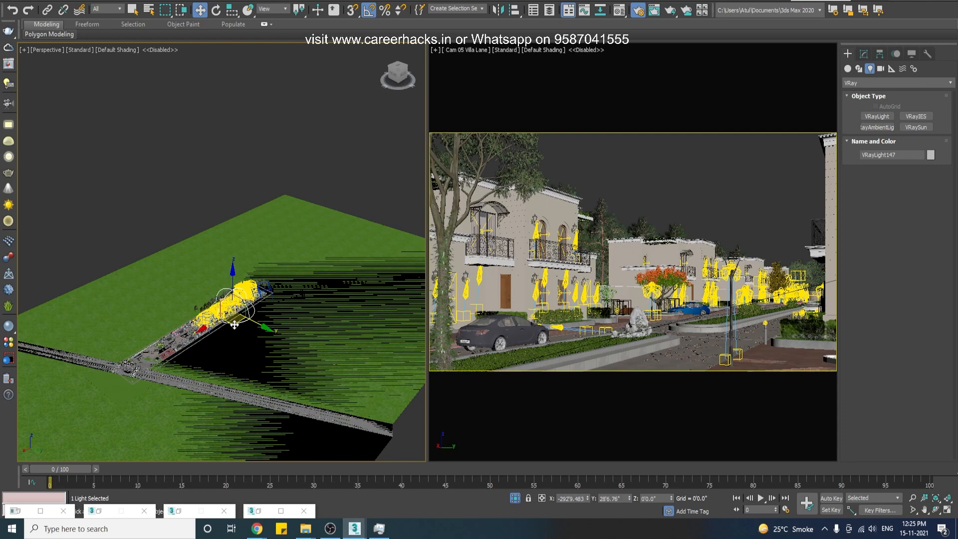
Move the dome light across the grass beside the villas and back onto the villa row in the Perspective view.
{"action": "mouse_move", "coordinate": [241, 330]}
{"action": "left_mouse_down"}
{"action": "mouse_move", "coordinate": [247, 314]}
{"action": "mouse_move", "coordinate": [232, 317]}
{"action": "left_mouse_up"}
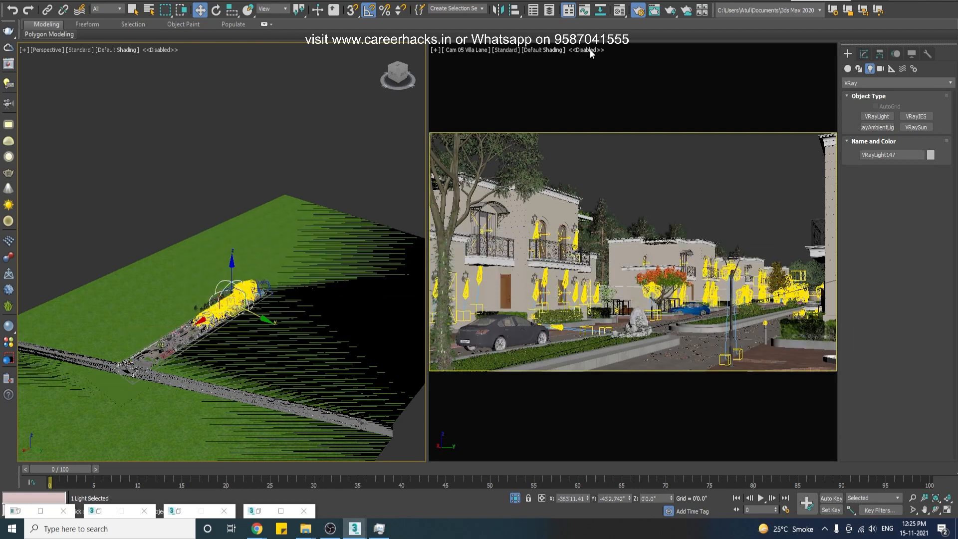
{"action": "left_click_drag", "start_coordinate": [237, 316], "coordinate": [164, 298]}
{"action": "right_click", "coordinate": [672, 159]}
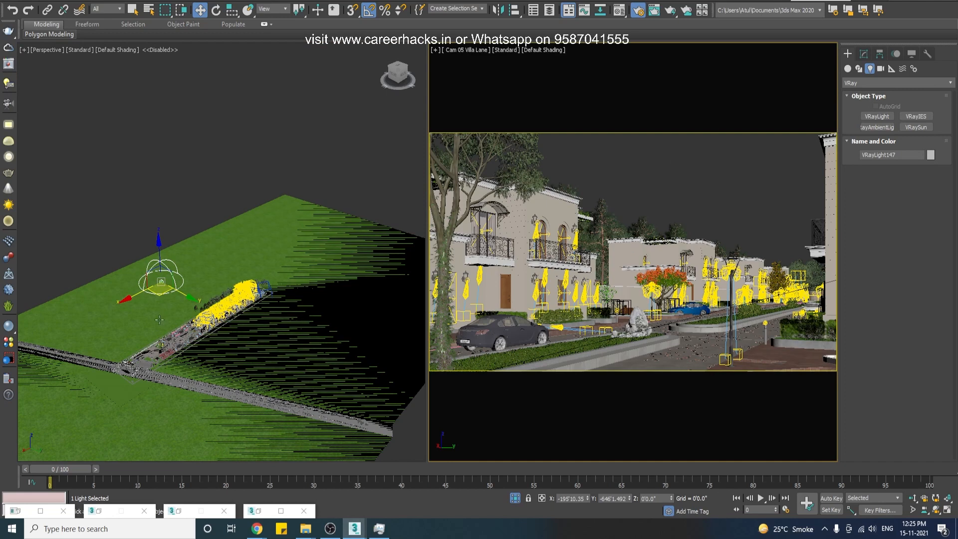
{"action": "right_click", "coordinate": [165, 302]}
{"action": "left_click_drag", "start_coordinate": [164, 302], "coordinate": [214, 324]}
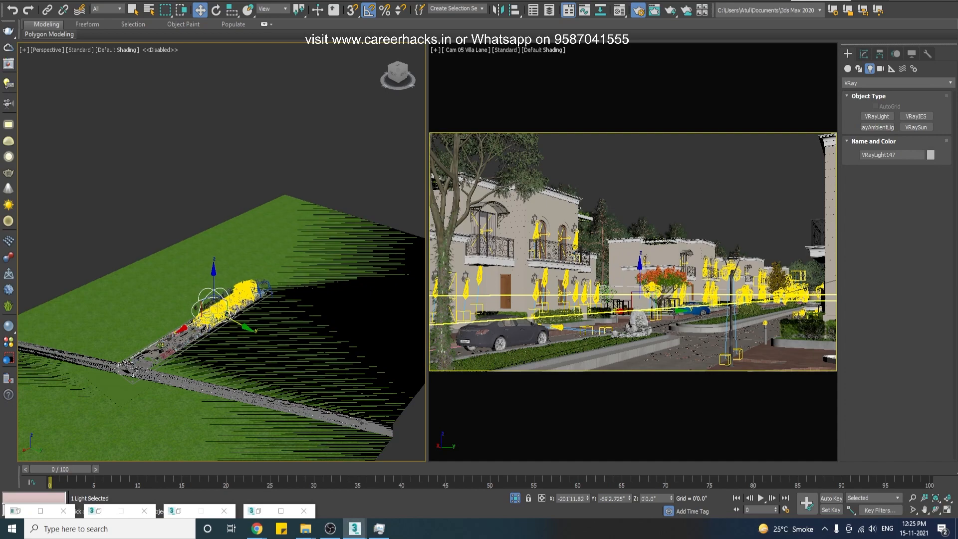
Move the dome light onto the lane beside the foreground villa, within the view of the Cam 05 Villa Lane camera.
{"action": "scroll", "coordinate": [239, 319], "scroll_direction": "up", "scroll_amount": 3}
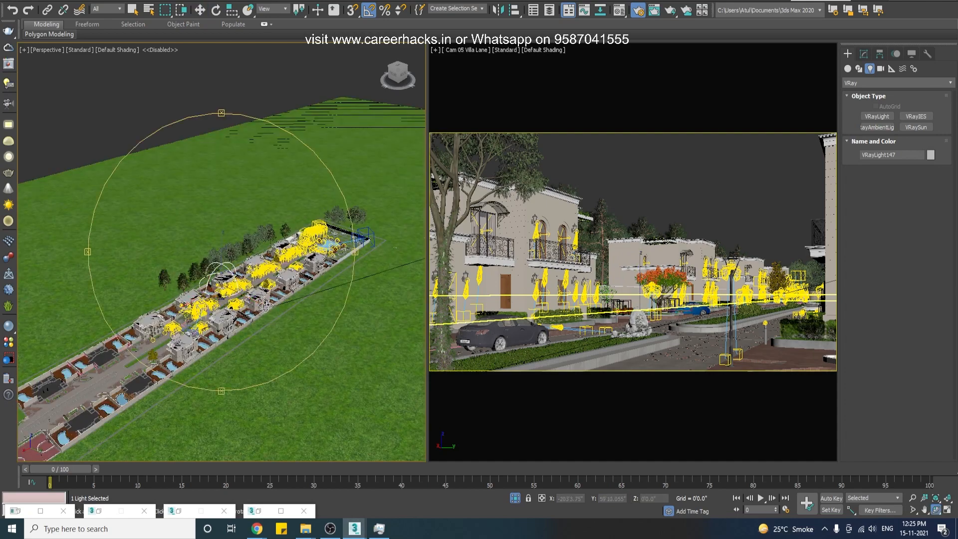
{"action": "scroll", "coordinate": [225, 275], "scroll_direction": "up", "scroll_amount": 8}
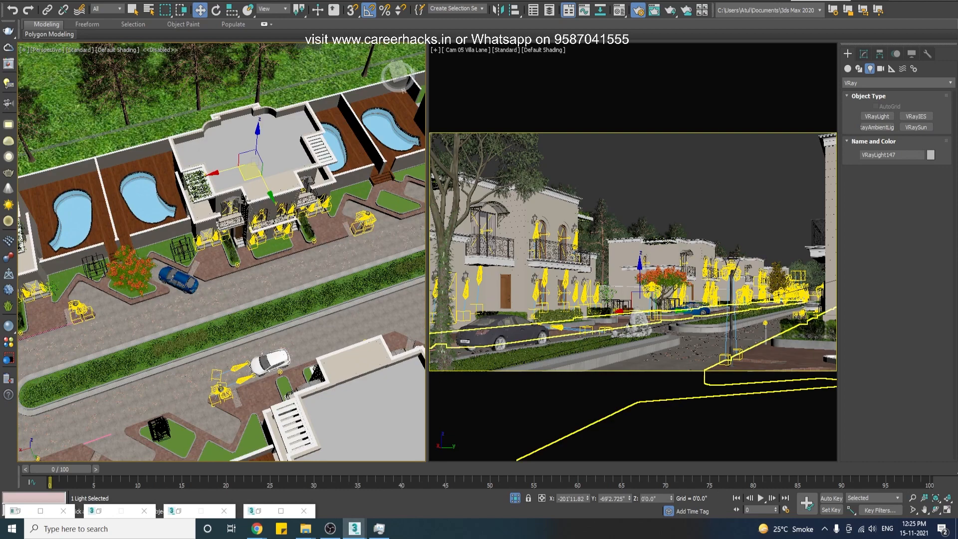
{"action": "left_click_drag", "start_coordinate": [244, 181], "coordinate": [98, 423]}
{"action": "middle_click_drag", "start_coordinate": [97, 423], "coordinate": [259, 346]}
{"action": "left_click_drag", "start_coordinate": [265, 344], "coordinate": [146, 393]}
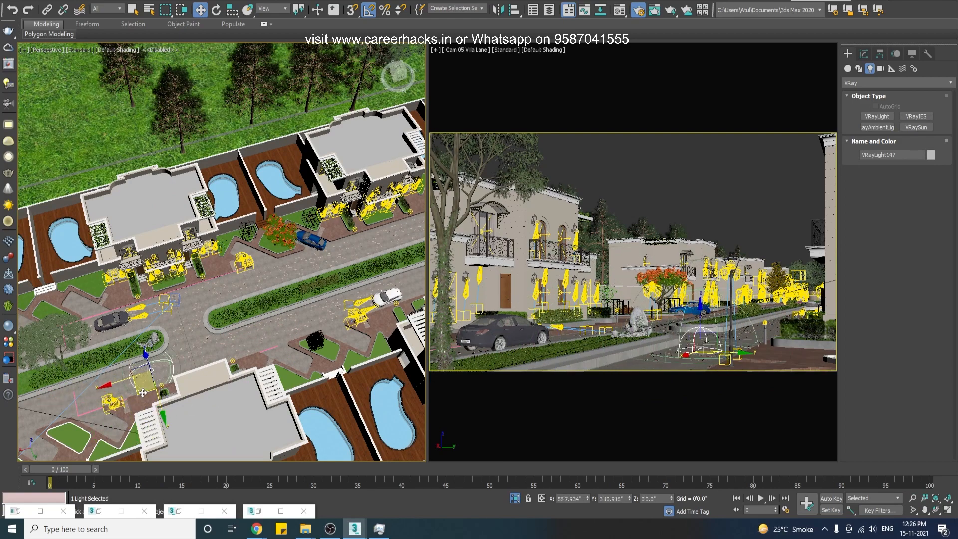
{"action": "scroll", "coordinate": [204, 330], "scroll_direction": "down", "scroll_amount": 3}
{"action": "middle_click_drag", "start_coordinate": [202, 330], "coordinate": [250, 296], "text": "alt"}
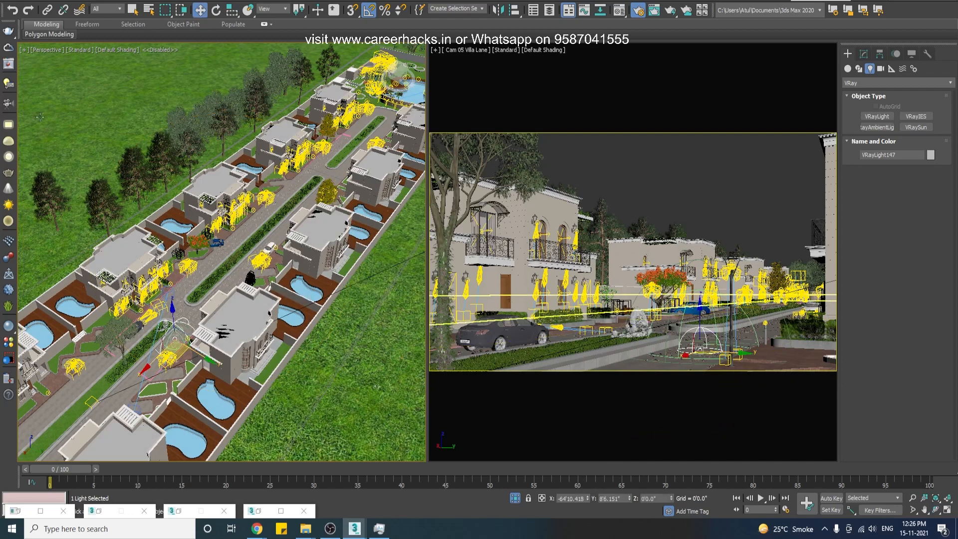
Restore the V-Ray frame buffer, show the dome light's parameters and render the villa lane with this light.
{"action": "left_click", "coordinate": [258, 511]}
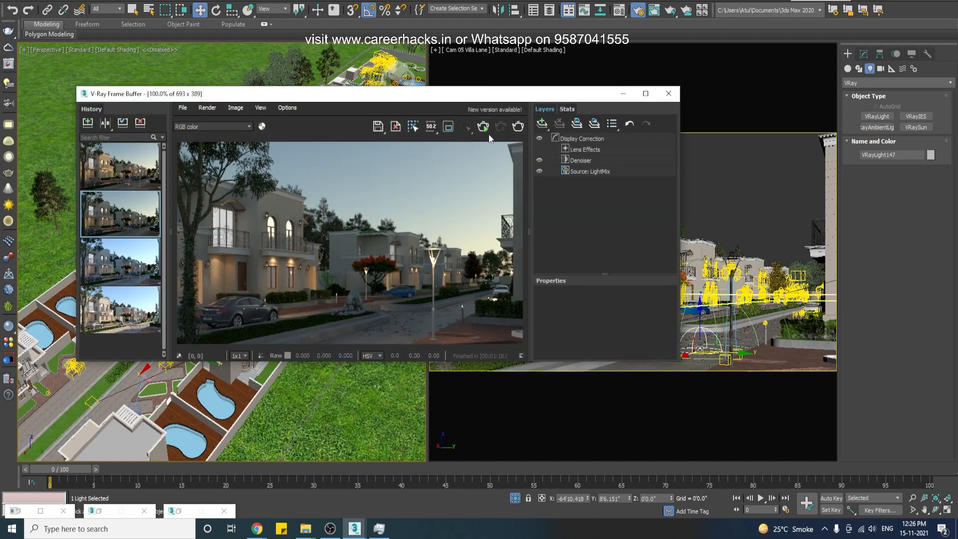
{"action": "left_click", "coordinate": [864, 54]}
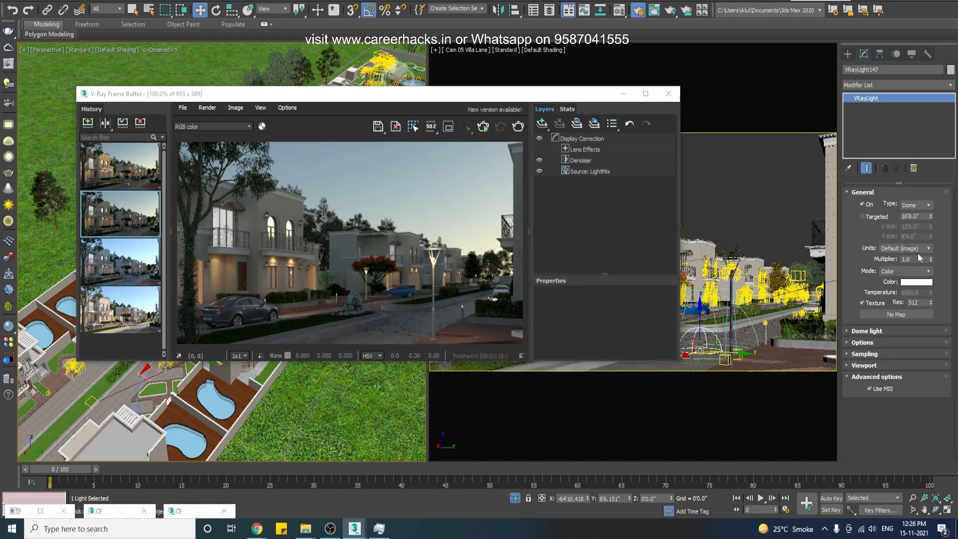
{"action": "double_click", "coordinate": [908, 259]}
{"action": "left_click", "coordinate": [483, 127]}
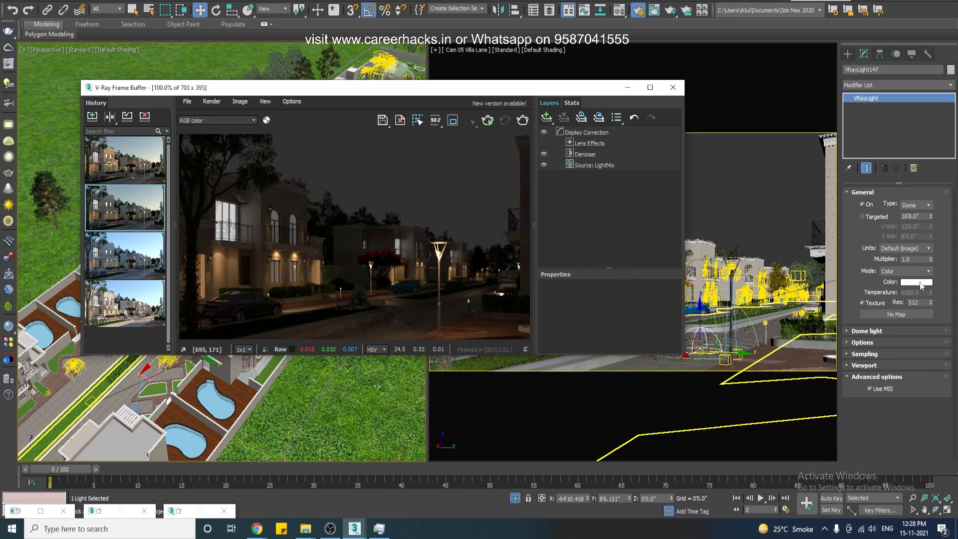
Set the dome light's color mode to Temperature and save the finished render to the frame buffer history.
{"action": "left_click", "coordinate": [906, 271]}
{"action": "left_click", "coordinate": [898, 288]}
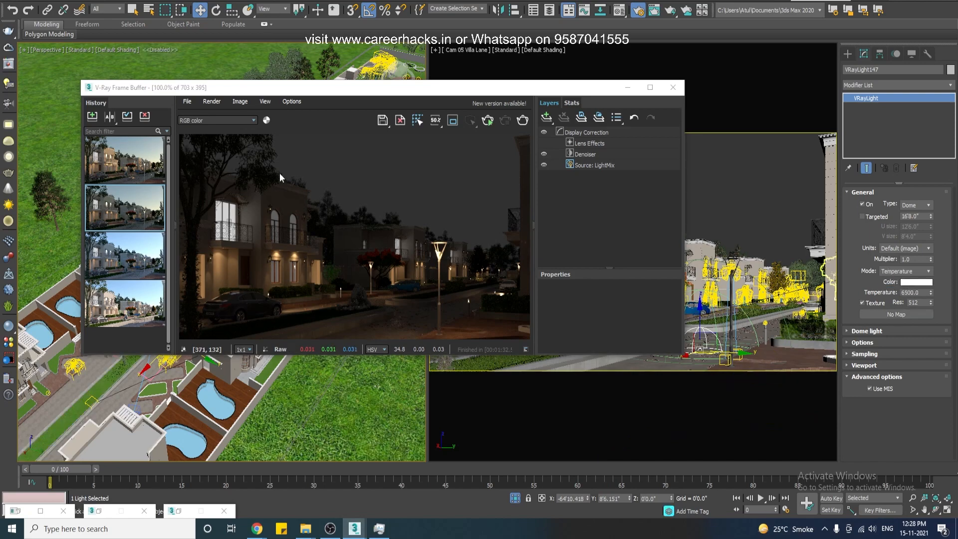
{"action": "left_click", "coordinate": [92, 116]}
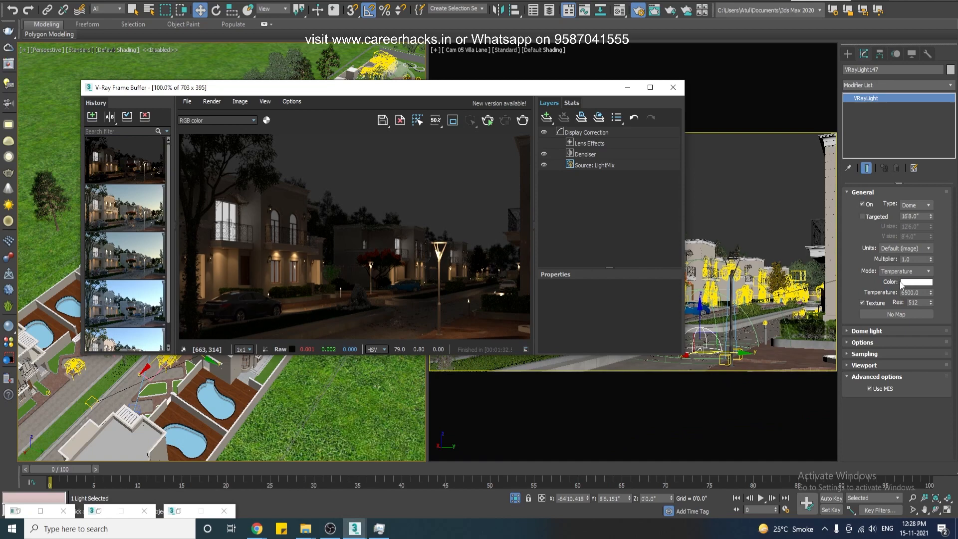
Try several color temperatures for the dome light, including 11000 and 18000, and settle on 25000.
{"action": "double_click", "coordinate": [918, 292]}
{"action": "type", "text": "5500"}
{"action": "key", "text": "Return"}
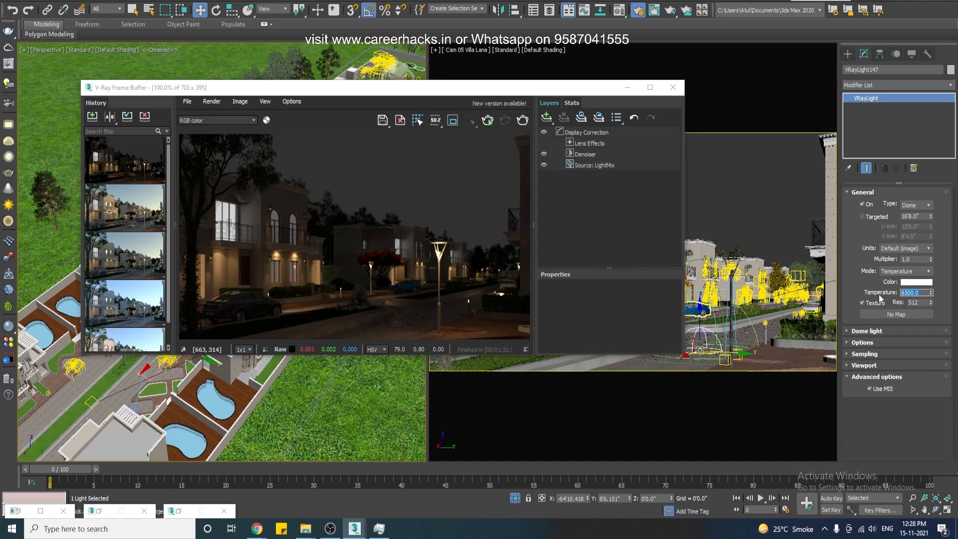
{"action": "type", "text": "6500"}
{"action": "key", "text": "Return"}
{"action": "type", "text": "11000"}
{"action": "key", "text": "Return"}
{"action": "type", "text": "18000"}
{"action": "key", "text": "Return"}
{"action": "type", "text": "25000"}
{"action": "key", "text": "Return"}
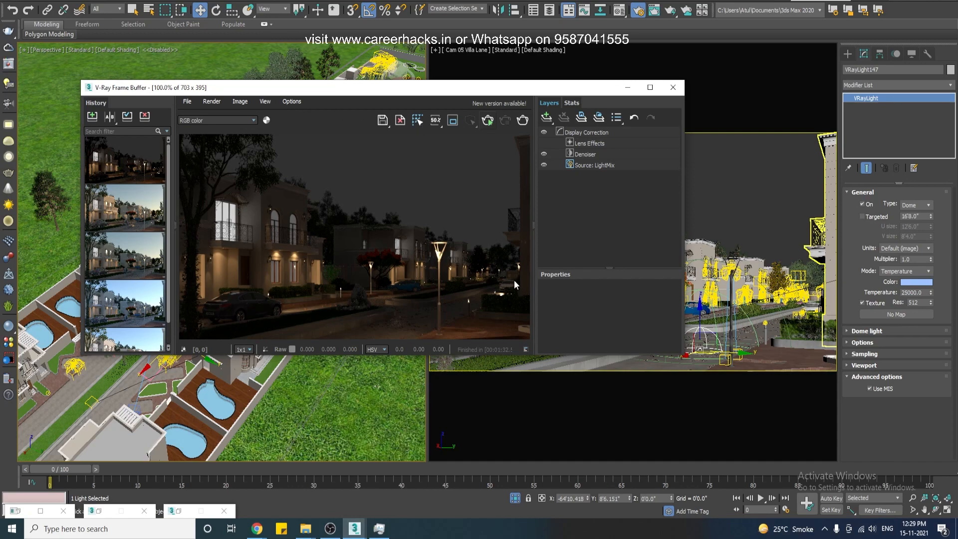
Render the villa lane with the cooler dome light, keeping the light's mode on Temperature.
{"action": "key", "text": "shift+q"}
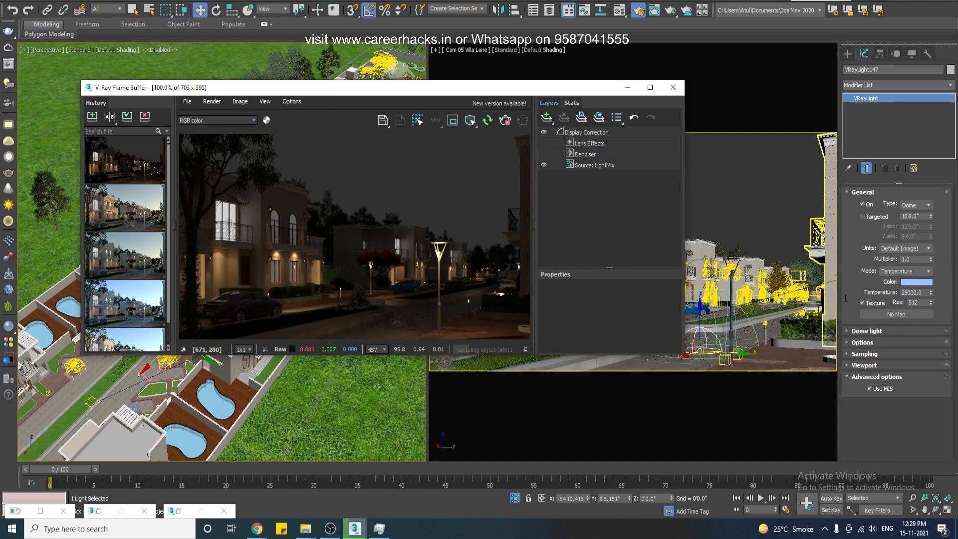
{"action": "left_click", "coordinate": [918, 271]}
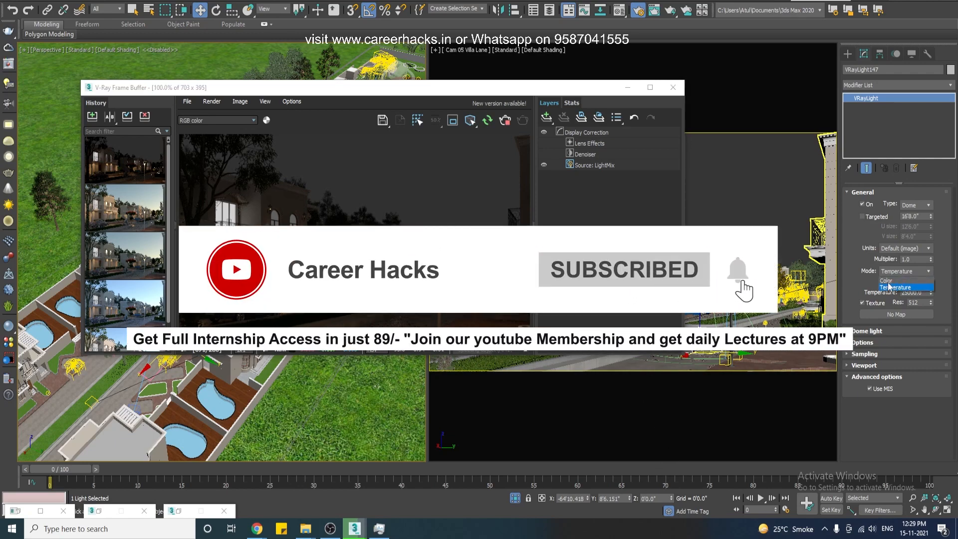
{"action": "left_click", "coordinate": [889, 287]}
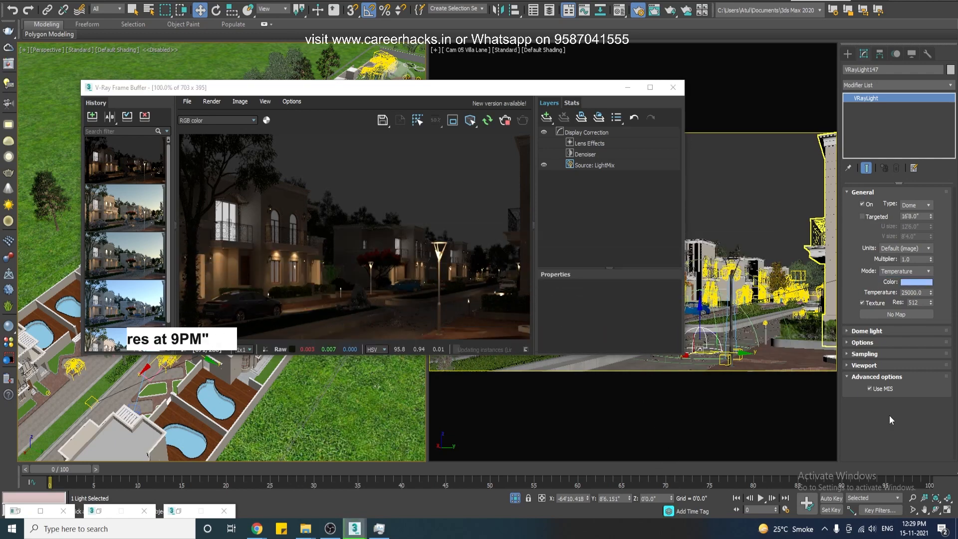
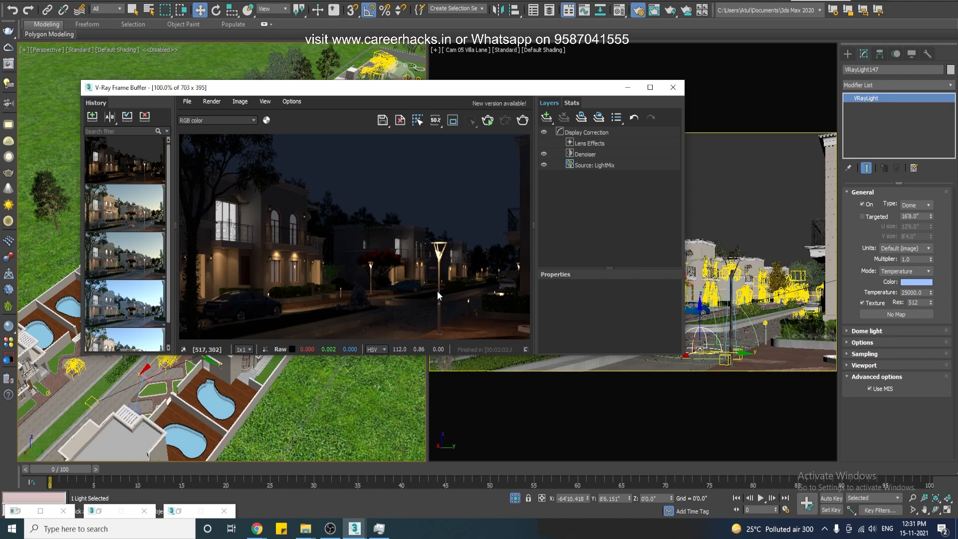
Set the dome light's multiplier to 5, save the current render to the history and render the lane again.
{"action": "scroll", "coordinate": [399, 286], "scroll_direction": "up", "scroll_amount": 4}
{"action": "double_click", "coordinate": [399, 286]}
{"action": "double_click", "coordinate": [923, 258]}
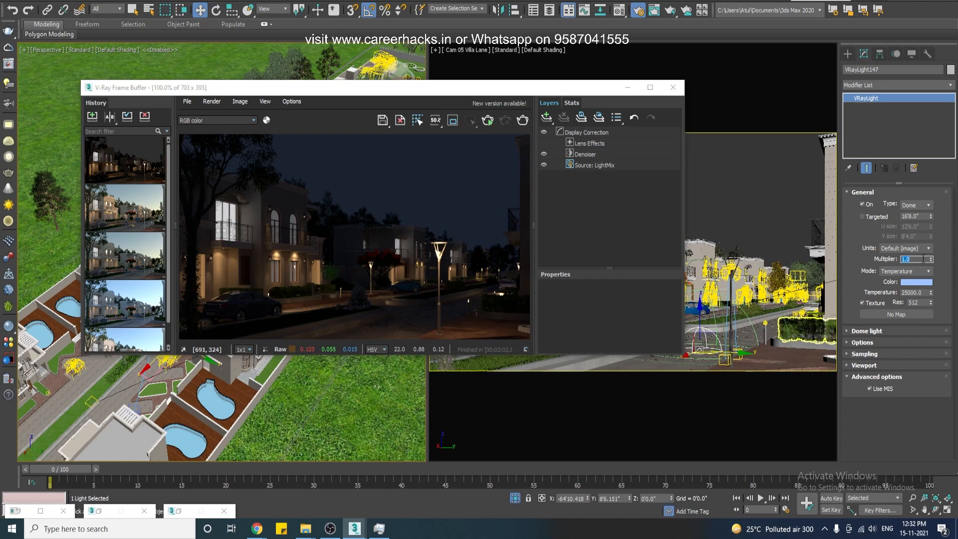
{"action": "type", "text": "5"}
{"action": "key", "text": "Return"}
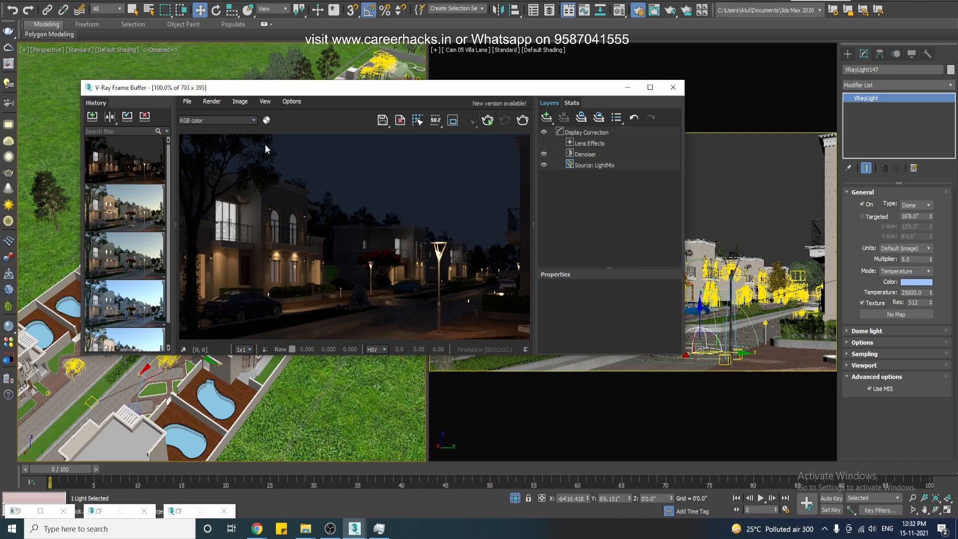
{"action": "left_click", "coordinate": [92, 117]}
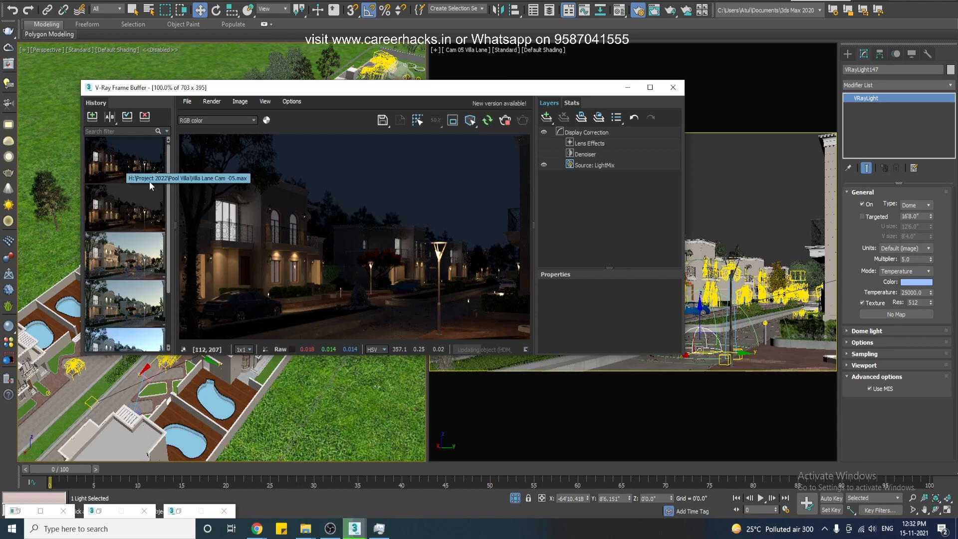
Check the history options in the VFB Settings and close them without changes.
{"action": "left_click_drag", "start_coordinate": [168, 161], "coordinate": [169, 131]}
{"action": "left_click", "coordinate": [265, 102]}
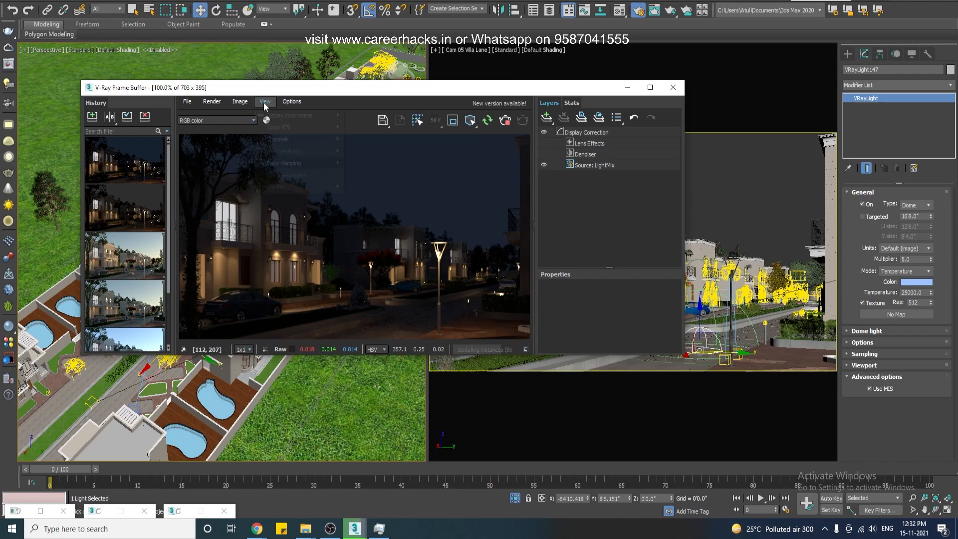
{"action": "left_click", "coordinate": [294, 114]}
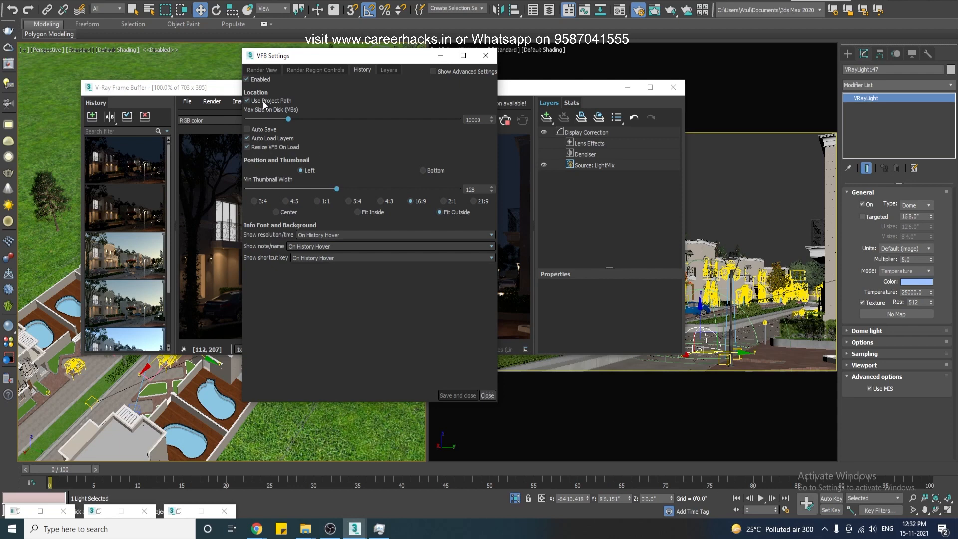
{"action": "left_click", "coordinate": [486, 55]}
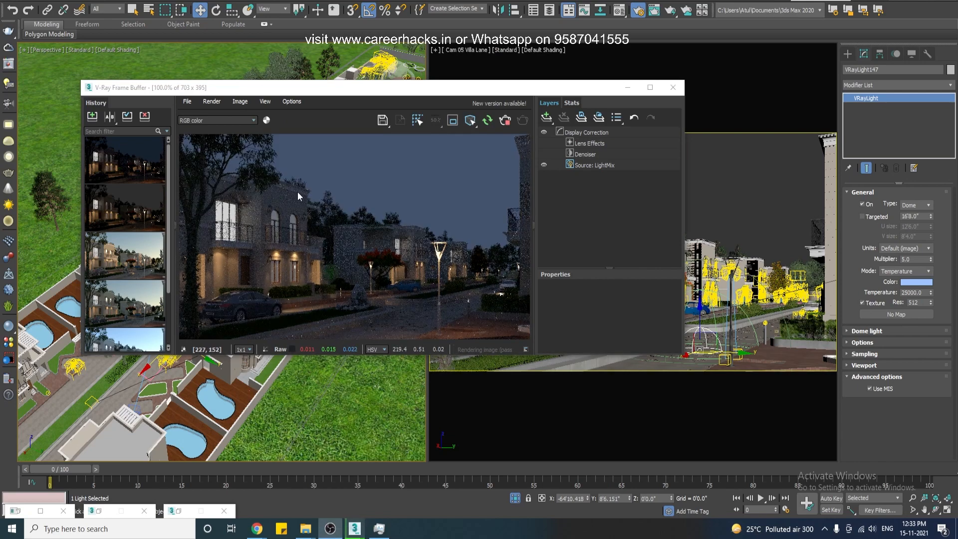
Move the frame buffer window slightly and stop the running render of the brighter dome light.
{"action": "left_click_drag", "start_coordinate": [319, 93], "coordinate": [335, 87]}
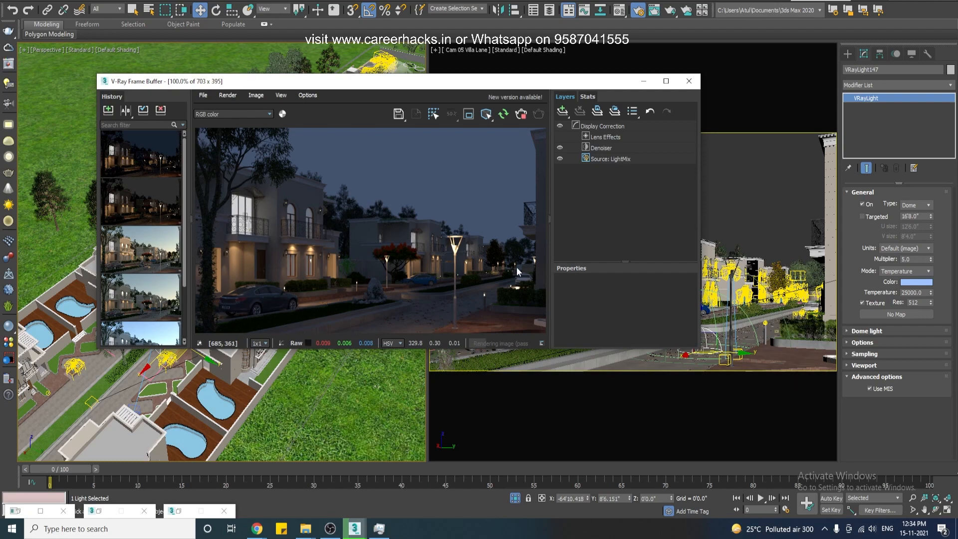
{"action": "left_click", "coordinate": [523, 115]}
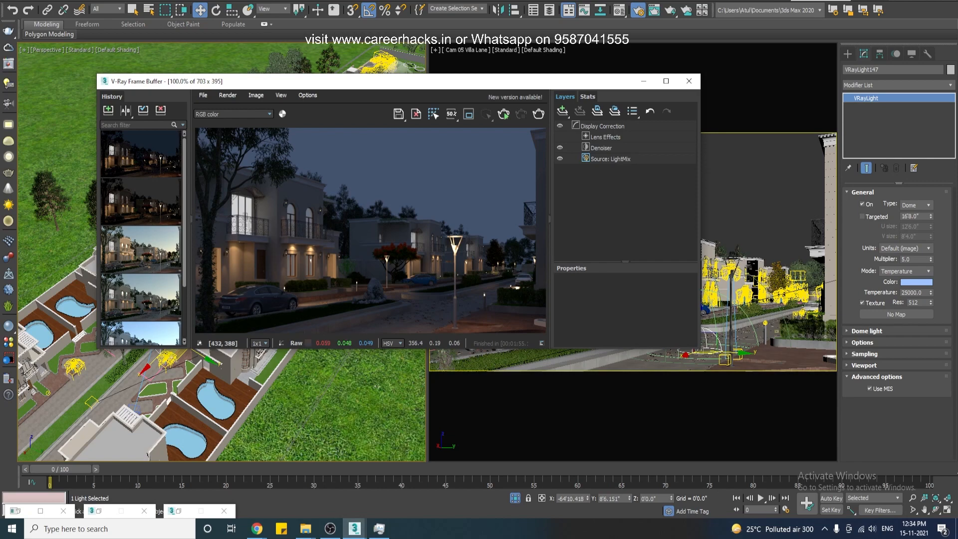
Switch to Chrome, open google.com and search for "hdri image".
{"action": "left_click", "coordinate": [257, 528]}
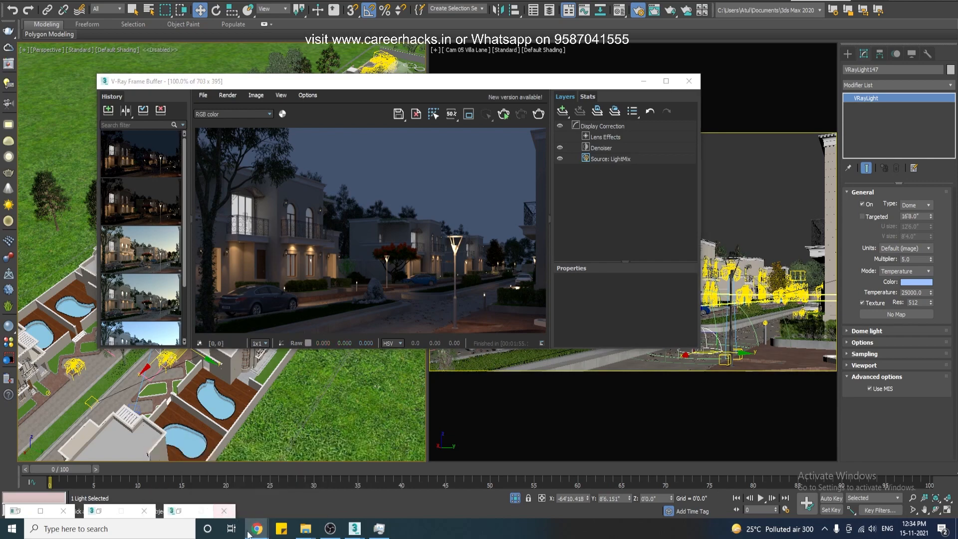
{"action": "left_click", "coordinate": [310, 481]}
{"action": "key", "text": "ctrl+j"}
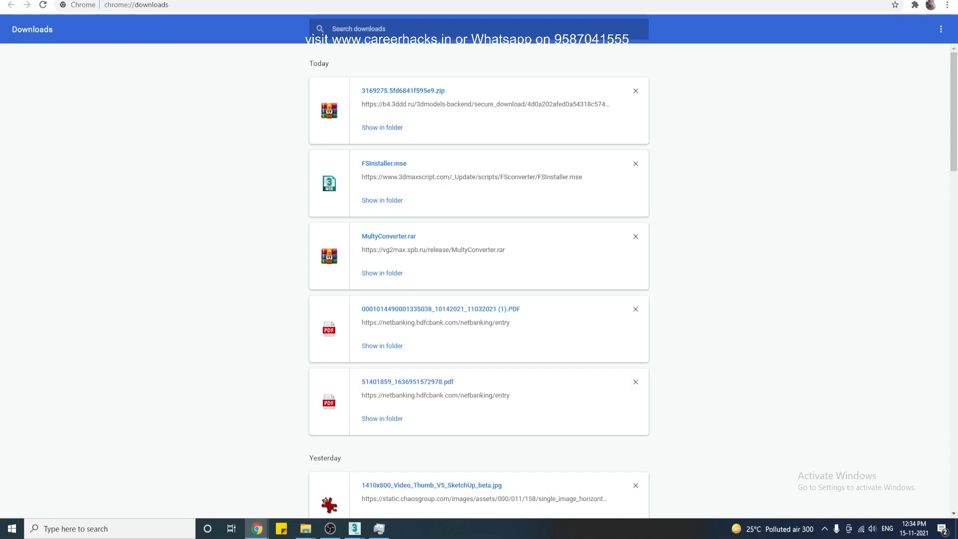
{"action": "left_click", "coordinate": [584, 3]}
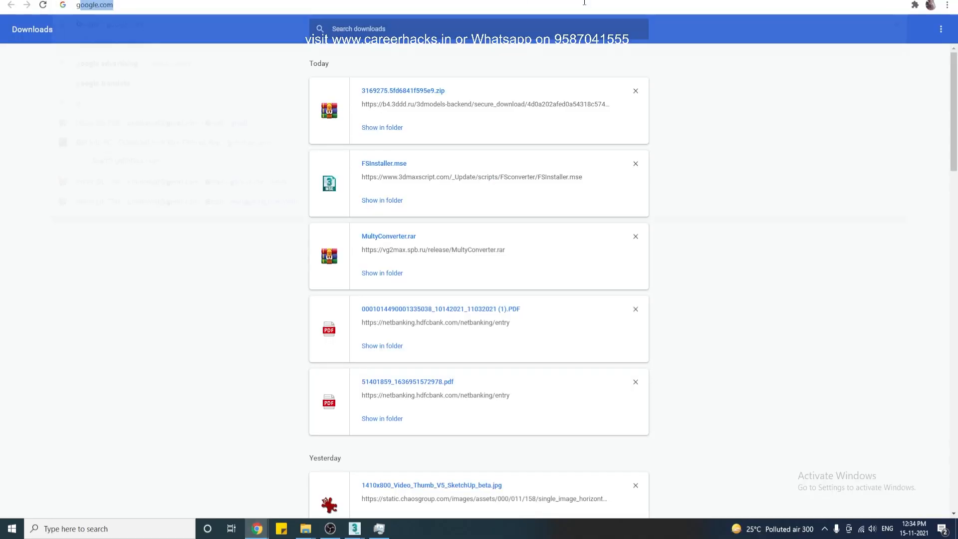
{"action": "type", "text": "google"}
{"action": "key", "text": "Return"}
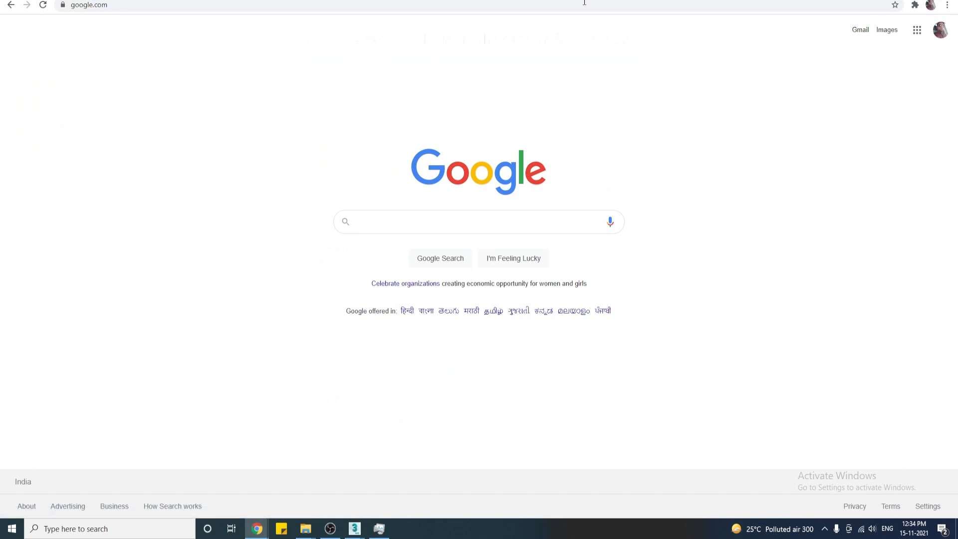
{"action": "type", "text": "hdri image"}
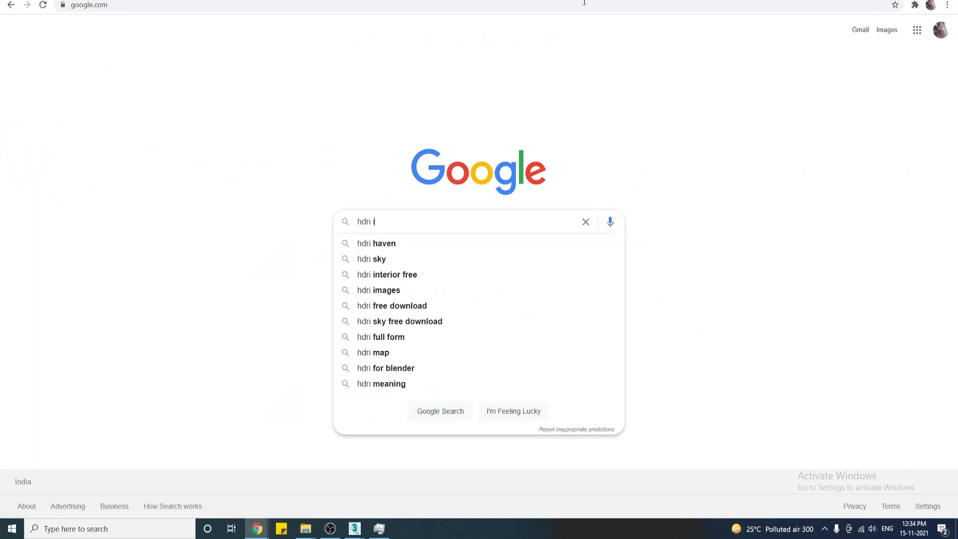
{"action": "key", "text": "Return"}
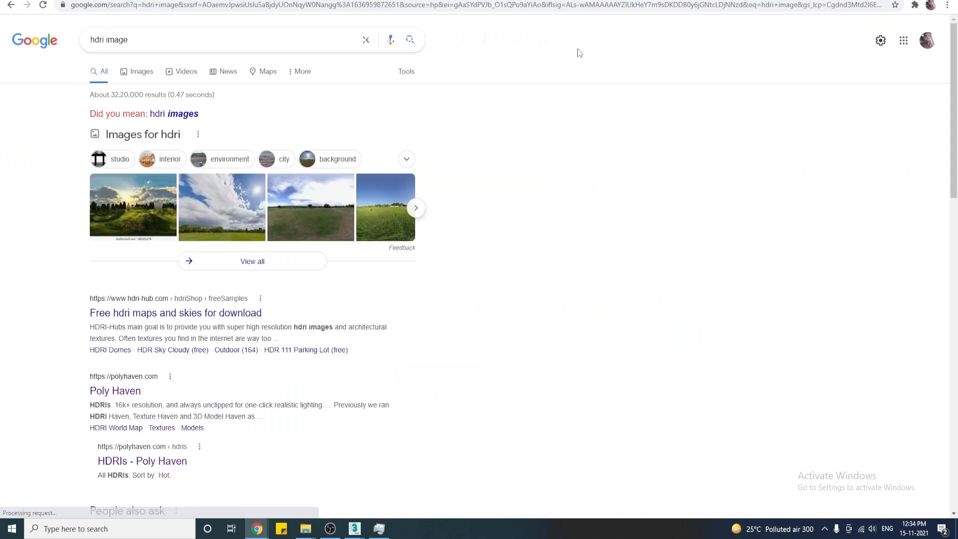
Show the image results for "hdri images" and preview the HDRI Sky 556 panorama.
{"action": "left_click", "coordinate": [172, 115]}
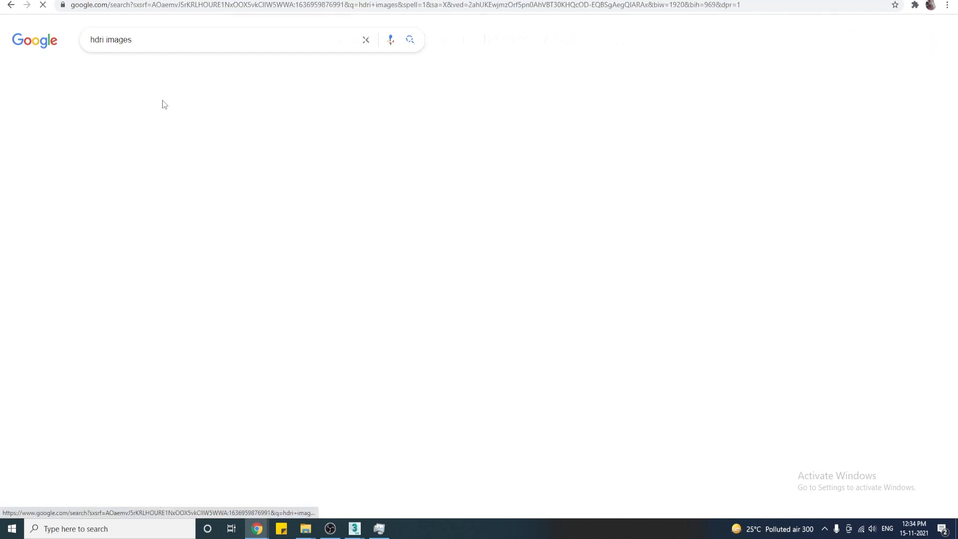
{"action": "left_click", "coordinate": [140, 73]}
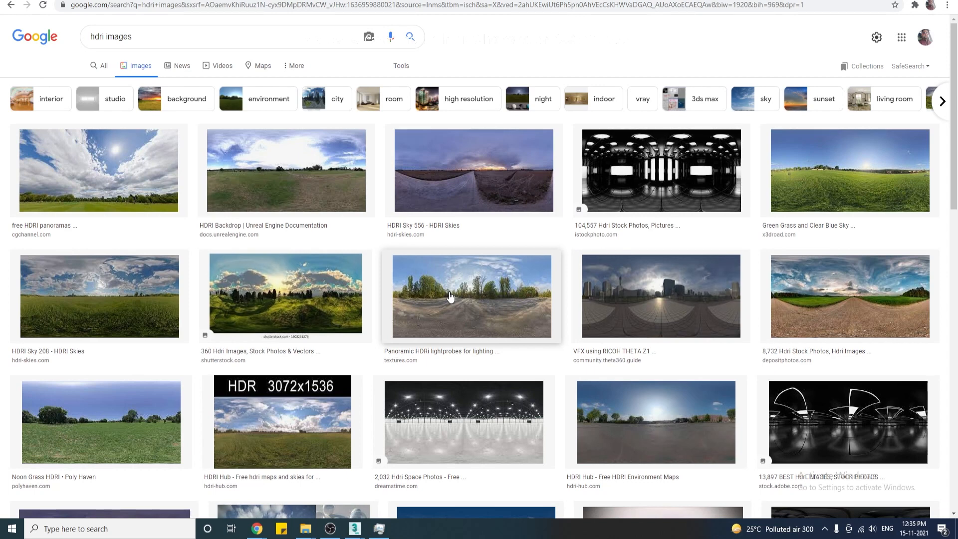
{"action": "left_click", "coordinate": [458, 184]}
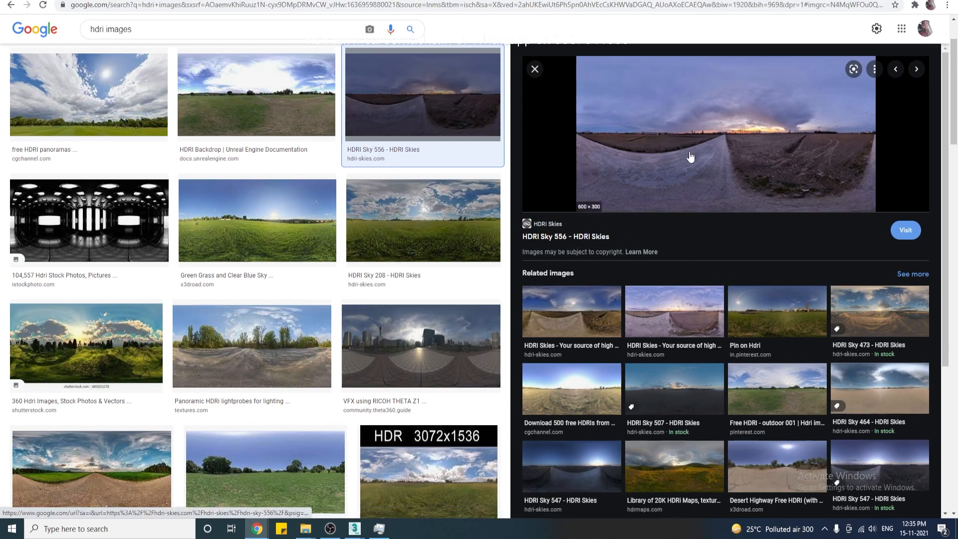
Check the file type offered for saving the HDRI Sky 556 preview image, and cancel the save.
{"action": "right_click", "coordinate": [672, 161]}
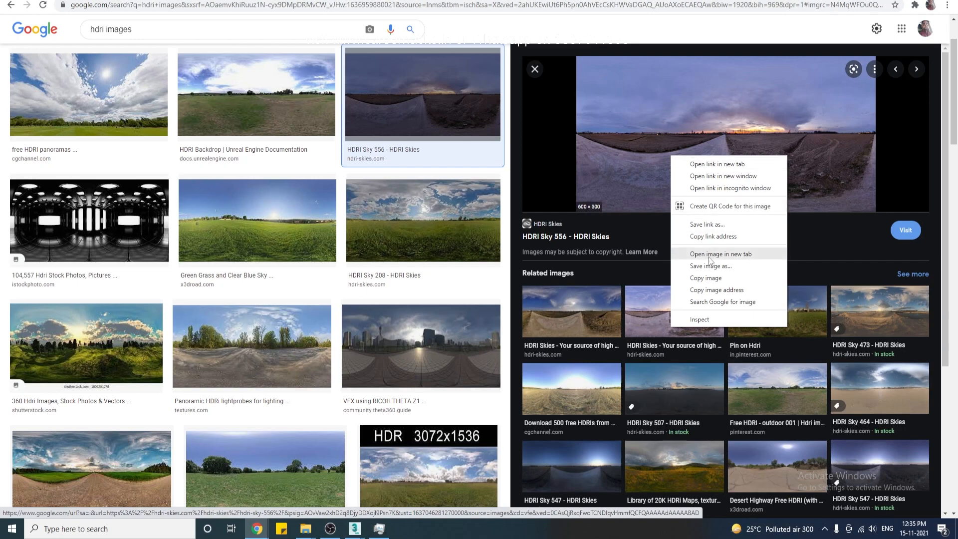
{"action": "left_click", "coordinate": [708, 266]}
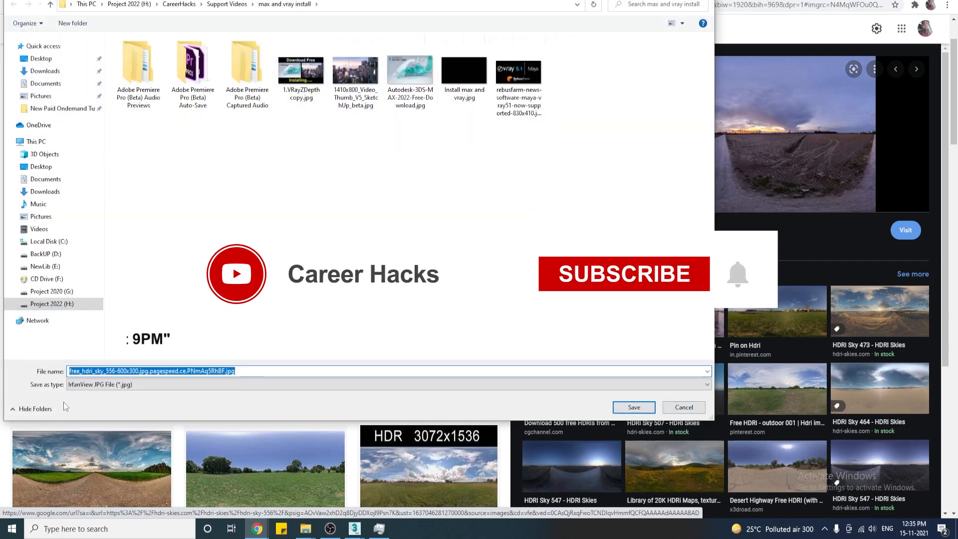
{"action": "left_click", "coordinate": [142, 385]}
{"action": "left_click", "coordinate": [162, 393]}
{"action": "left_click", "coordinate": [684, 412]}
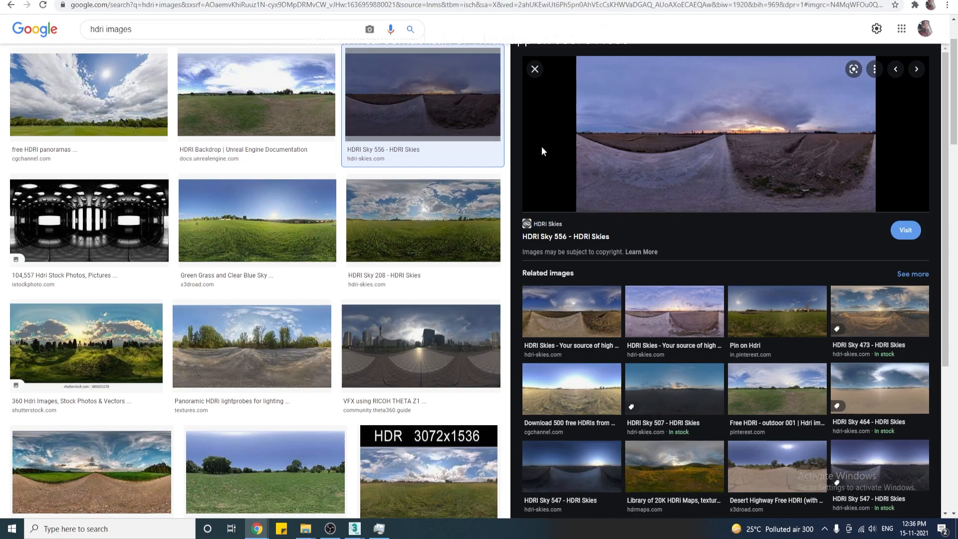
Switch to the Villa Lane scene in 3ds Max to review the night render, and return to the image results in Chrome.
{"action": "scroll", "coordinate": [506, 304], "scroll_direction": "up", "scroll_amount": 1}
{"action": "mouse_move", "coordinate": [354, 529]}
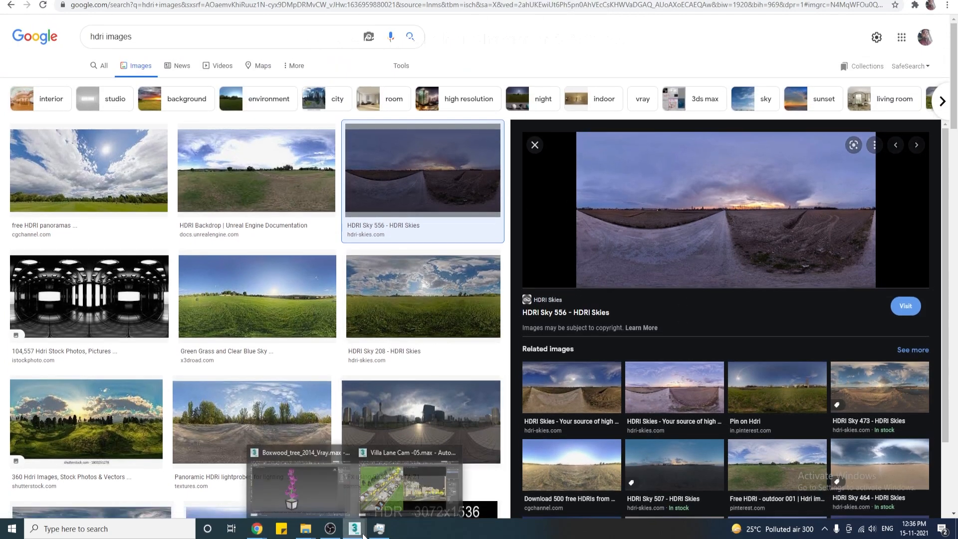
{"action": "left_click", "coordinate": [409, 479]}
{"action": "key", "text": "alt+Tab"}
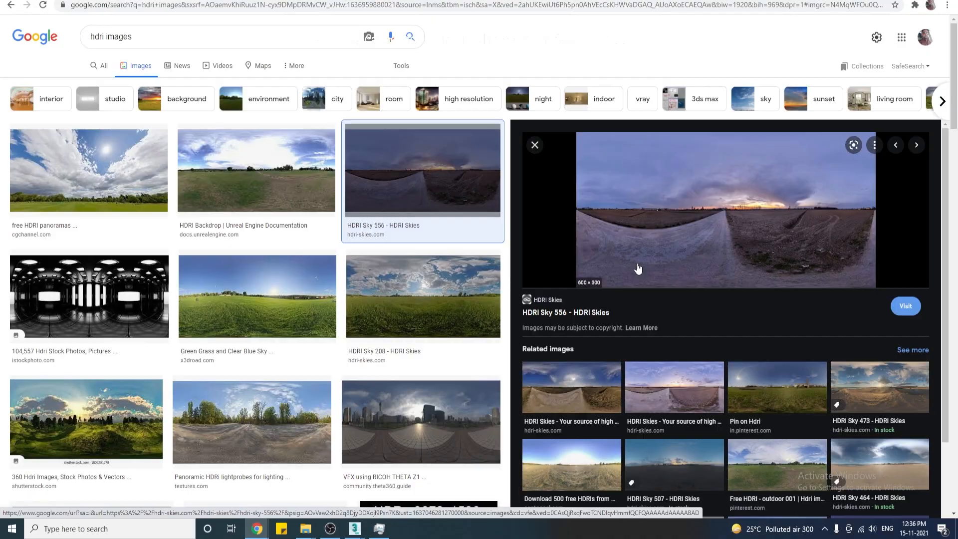
{"action": "key", "text": "alt+Tab"}
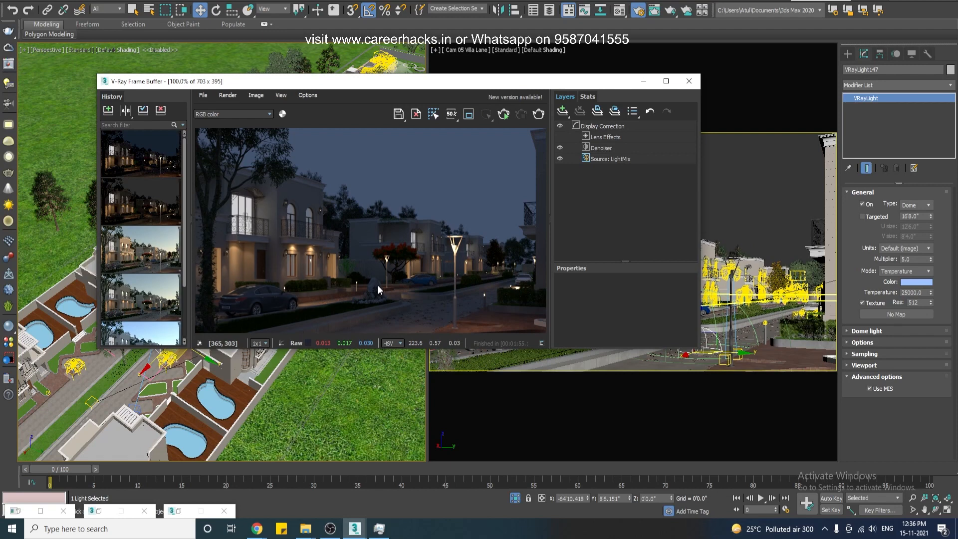
{"action": "key", "text": "alt+Tab"}
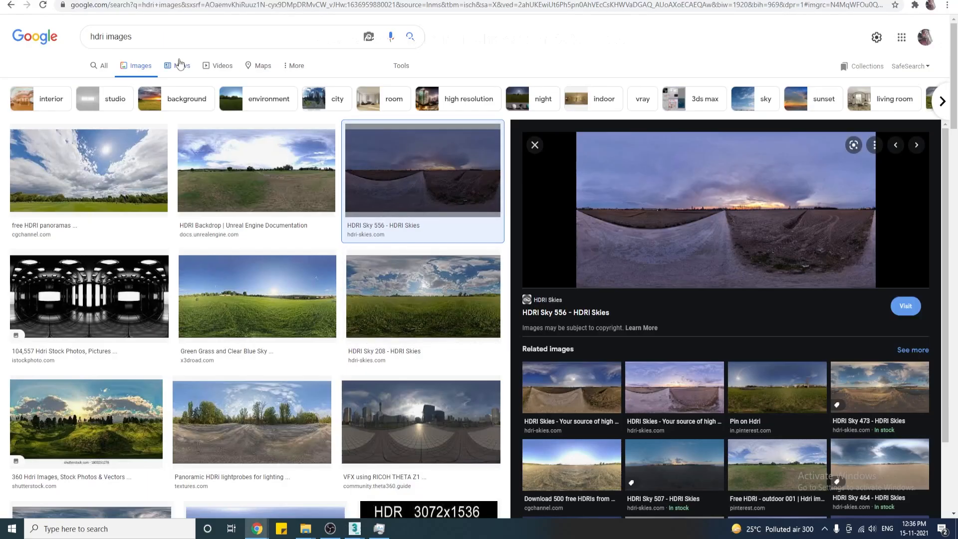
Search Google for "hdri heaven" and show all web results instead of images.
{"action": "left_click_drag", "start_coordinate": [146, 36], "coordinate": [5, 9]}
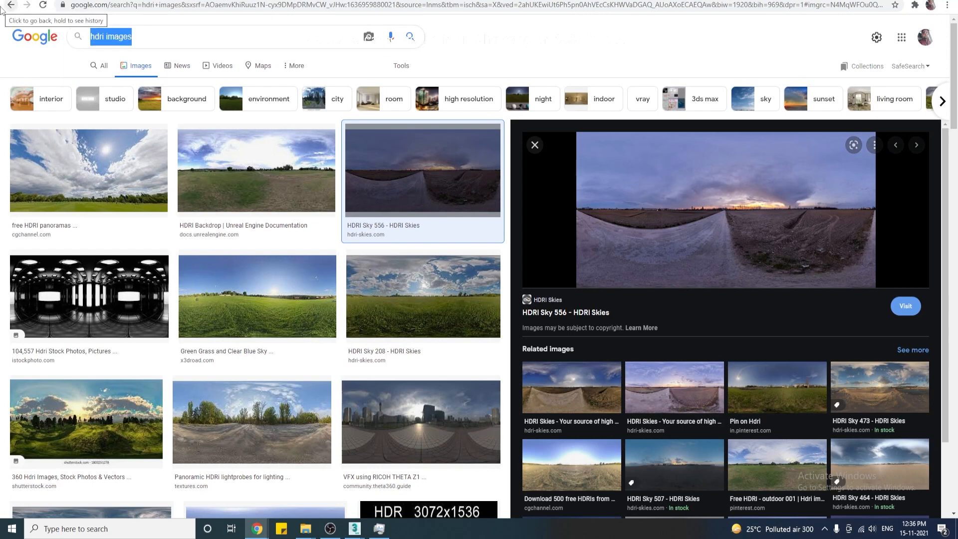
{"action": "type", "text": "hdri h"}
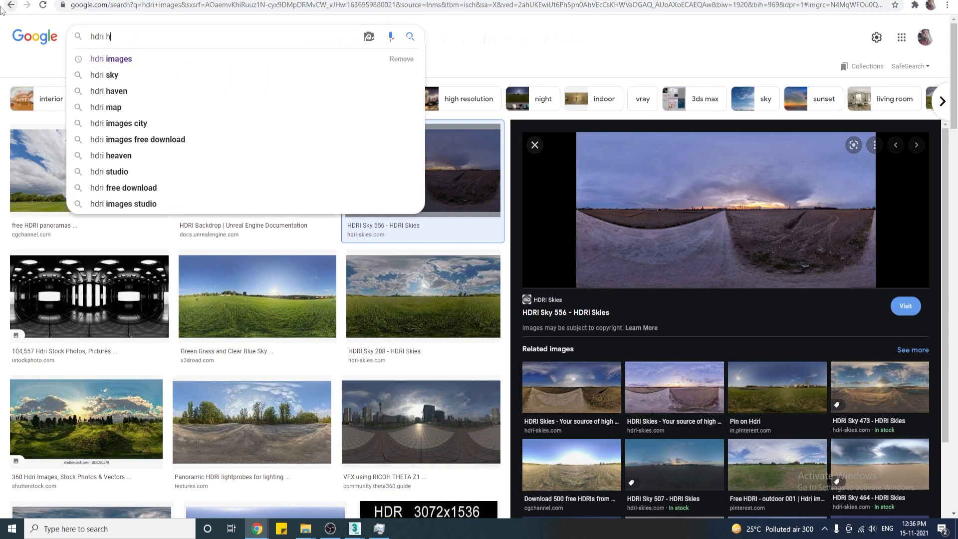
{"action": "type", "text": "eaven"}
{"action": "key", "text": "Return"}
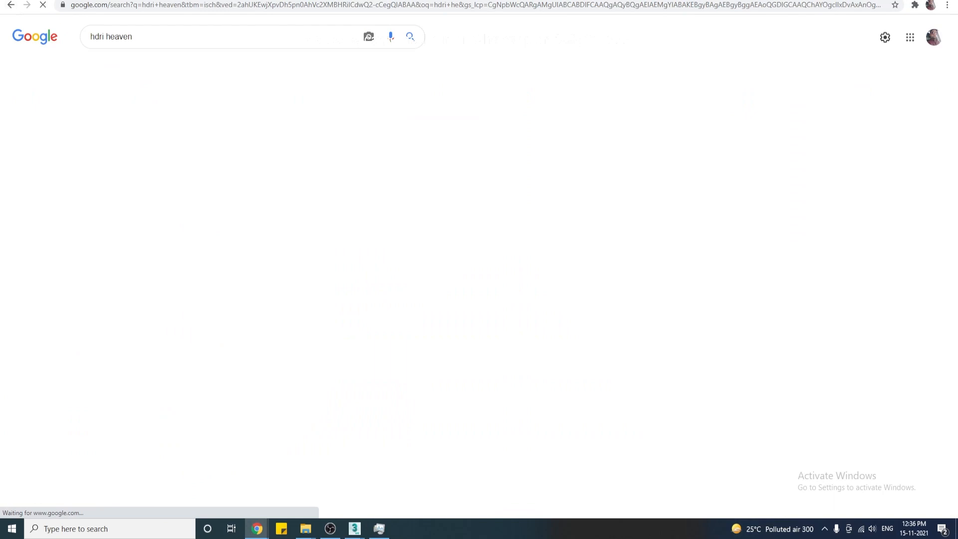
{"action": "left_click", "coordinate": [99, 66]}
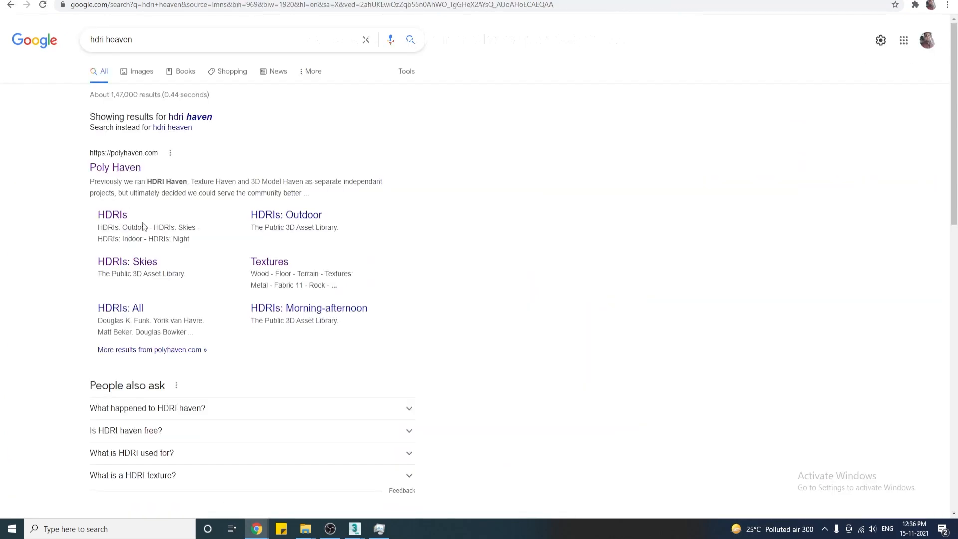
Open the Poly Haven site and browse its complete HDRI collection.
{"action": "left_click", "coordinate": [128, 170]}
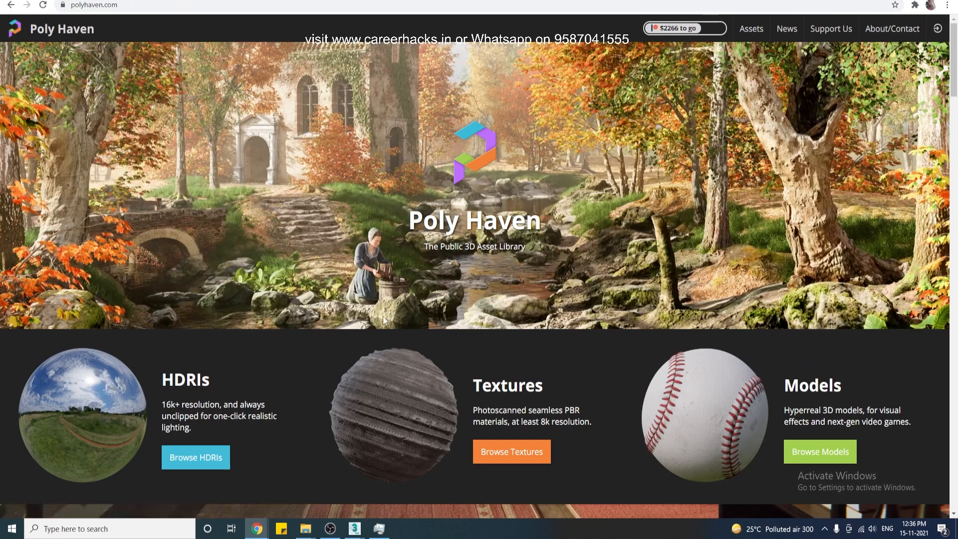
{"action": "left_click", "coordinate": [185, 455]}
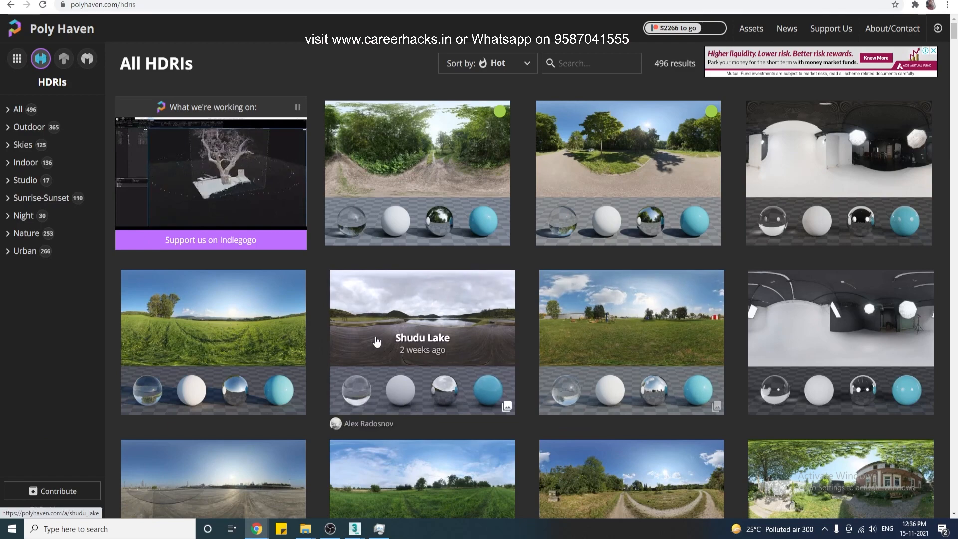
{"action": "scroll", "coordinate": [474, 369], "scroll_direction": "down", "scroll_amount": 9}
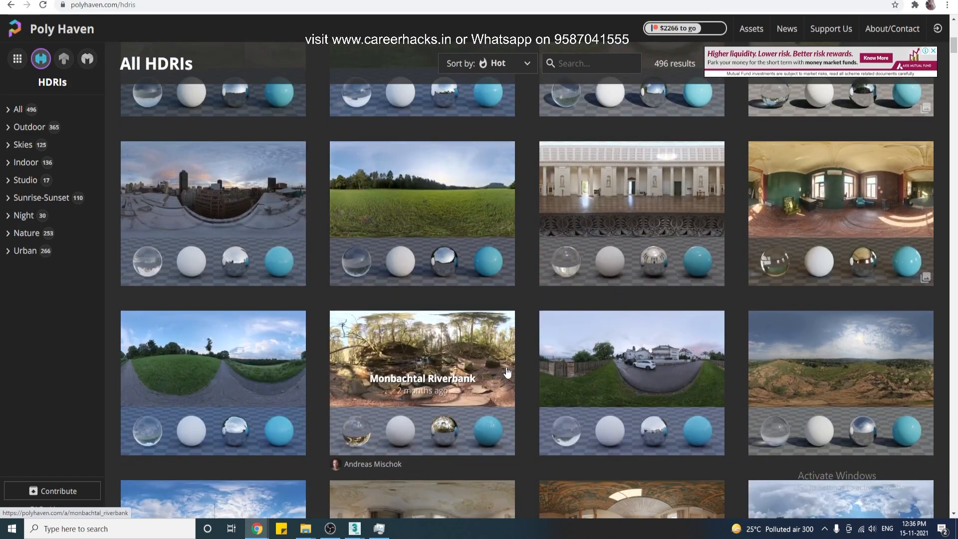
{"action": "scroll", "coordinate": [507, 371], "scroll_direction": "down", "scroll_amount": 8}
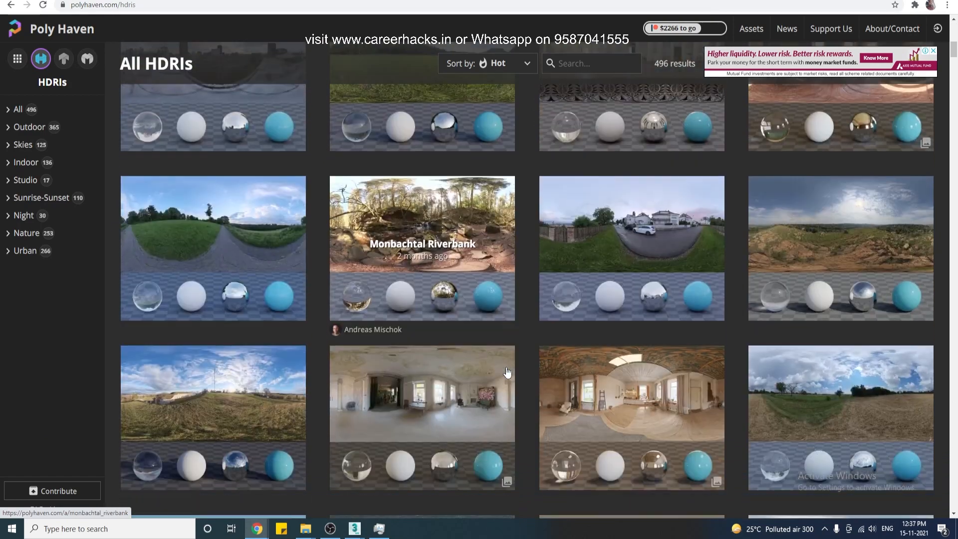
{"action": "scroll", "coordinate": [507, 371], "scroll_direction": "down", "scroll_amount": 6}
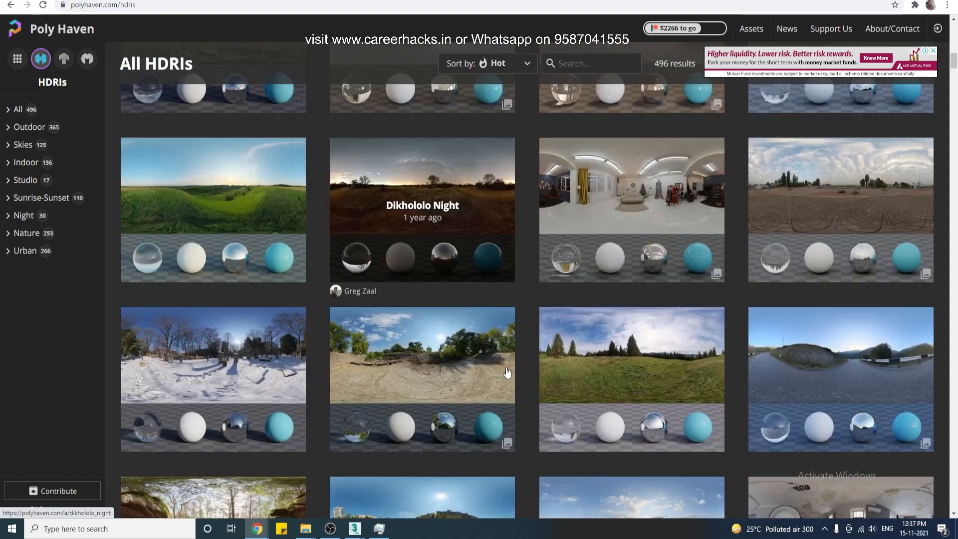
{"action": "scroll", "coordinate": [507, 371], "scroll_direction": "down", "scroll_amount": 10}
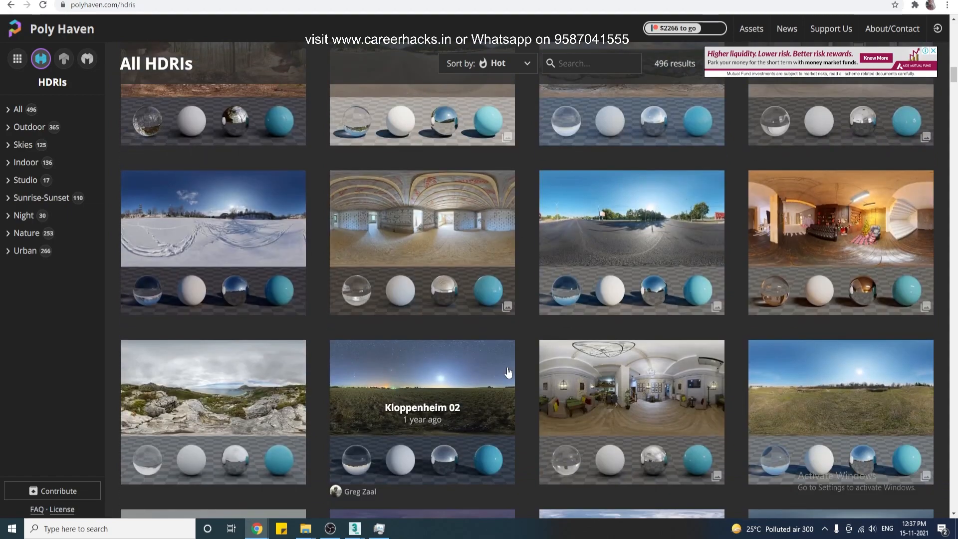
{"action": "scroll", "coordinate": [507, 372], "scroll_direction": "down", "scroll_amount": 10}
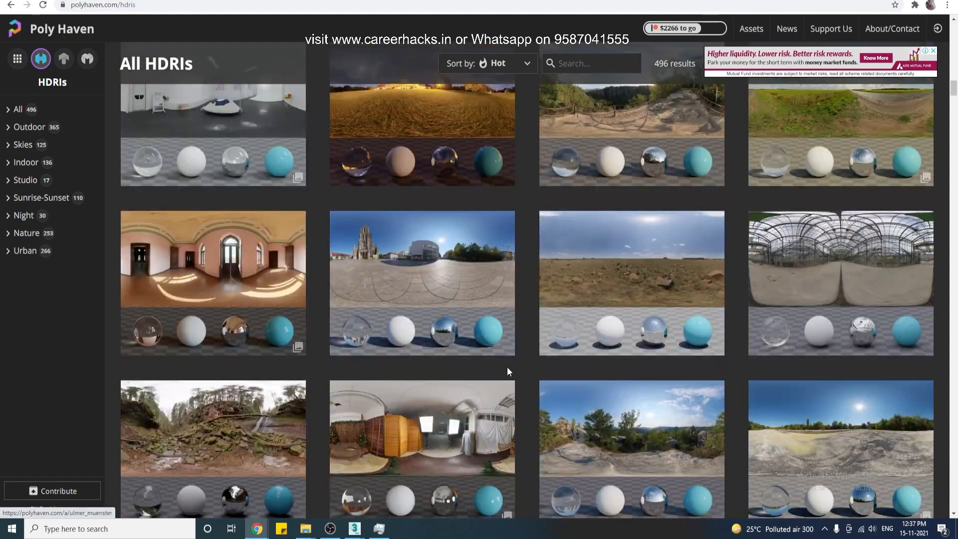
{"action": "scroll", "coordinate": [508, 372], "scroll_direction": "down", "scroll_amount": 5}
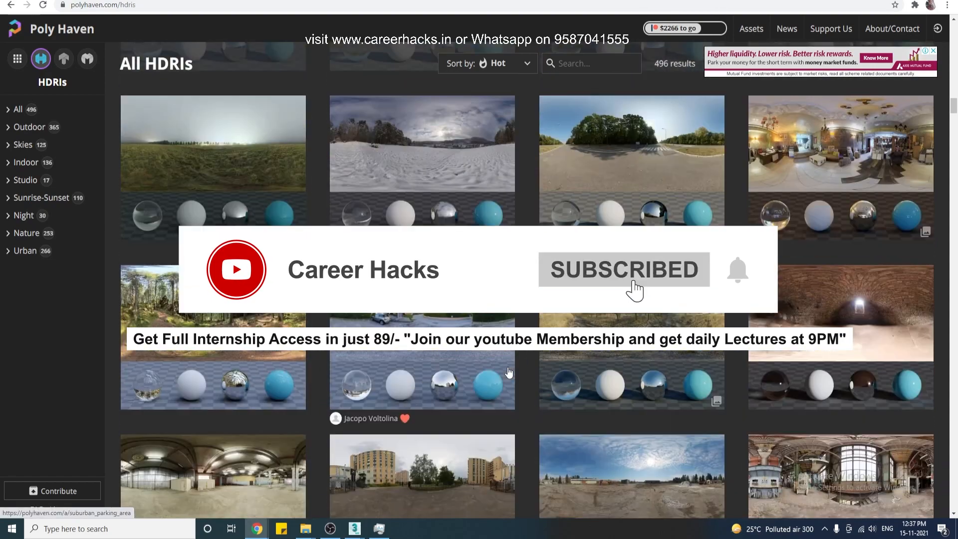
{"action": "scroll", "coordinate": [446, 358], "scroll_direction": "down", "scroll_amount": 5}
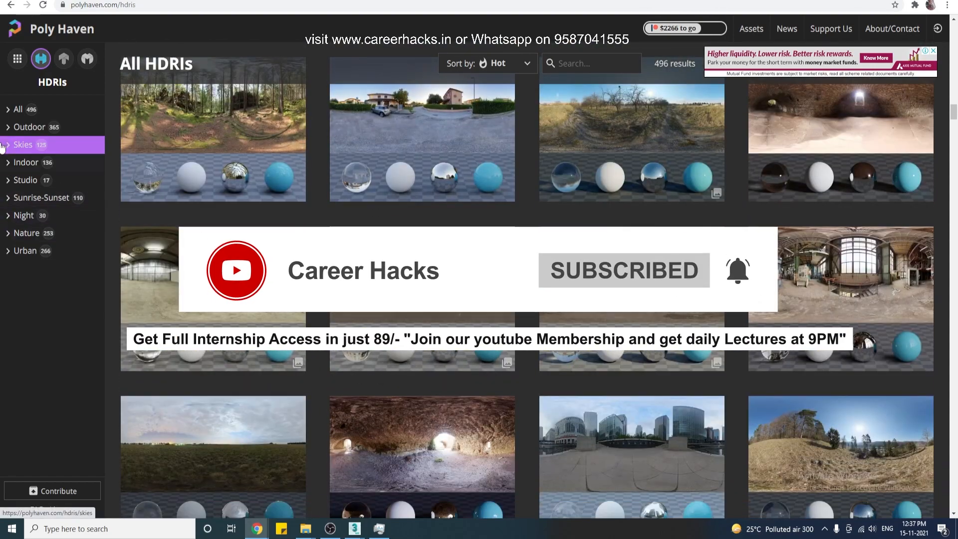
Filter the Poly Haven HDRIs to the Skies category and look through the panoramas.
{"action": "left_click", "coordinate": [20, 145]}
{"action": "scroll", "coordinate": [597, 423], "scroll_direction": "down", "scroll_amount": 12}
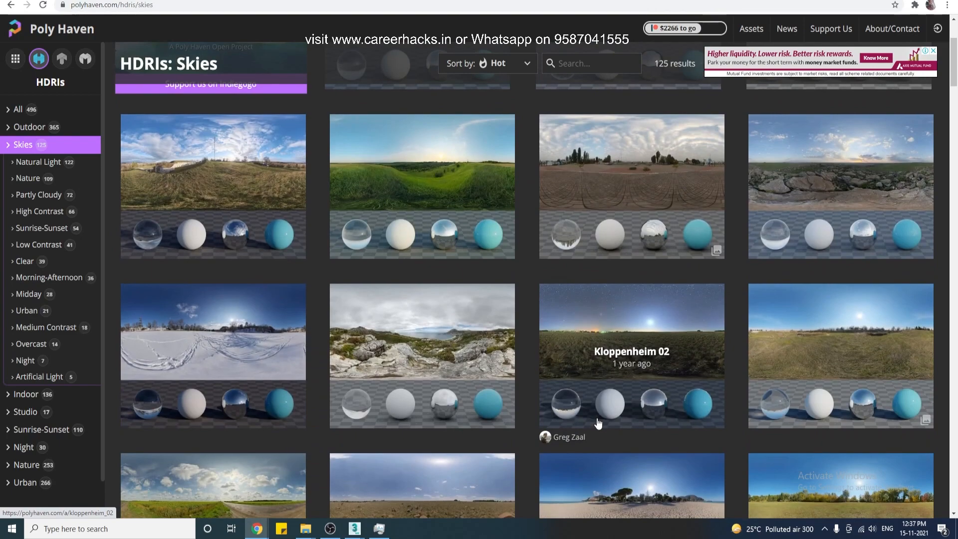
{"action": "scroll", "coordinate": [598, 423], "scroll_direction": "down", "scroll_amount": 10}
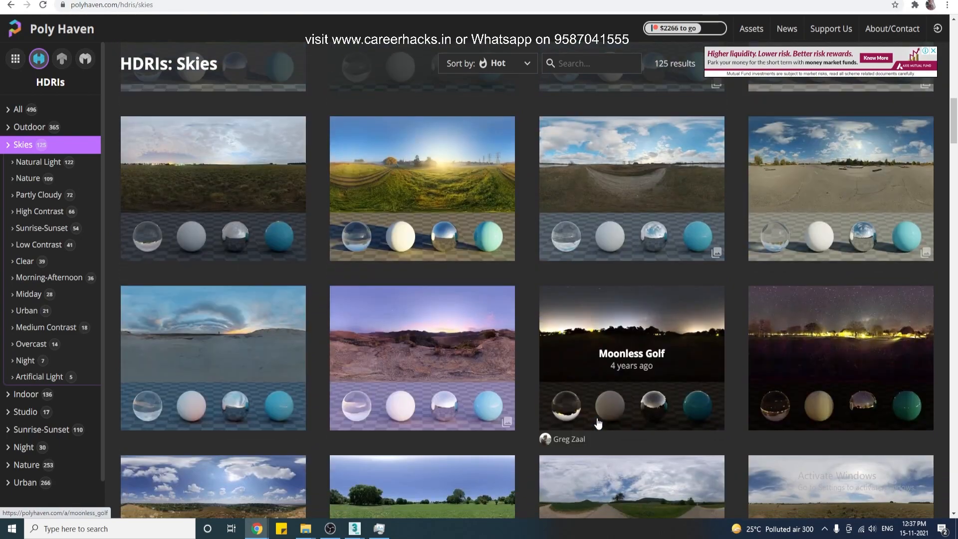
{"action": "scroll", "coordinate": [598, 423], "scroll_direction": "down", "scroll_amount": 5}
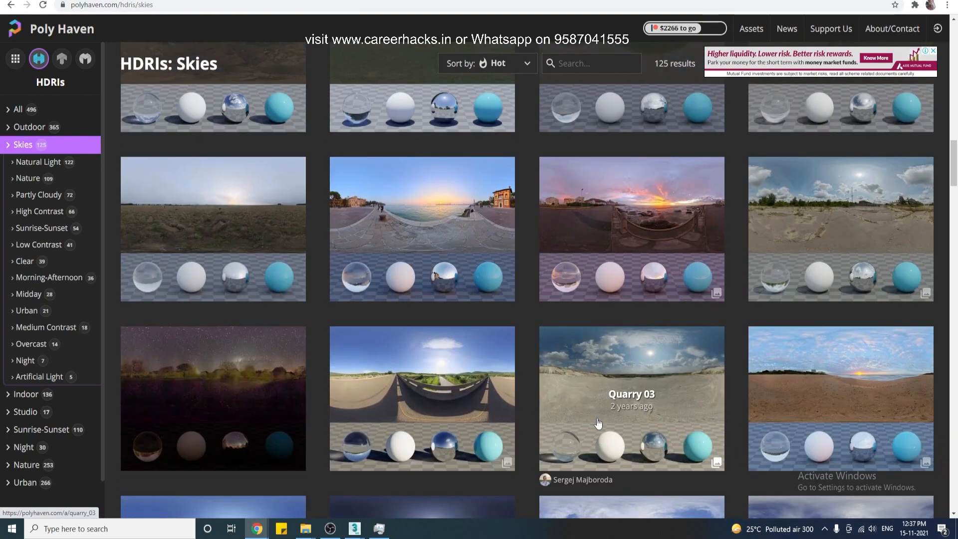
Open The Sky Is On Fire and Venice Sunset HDRIs in separate new browser tabs.
{"action": "right_click", "coordinate": [618, 222]}
{"action": "left_click", "coordinate": [641, 230]}
{"action": "scroll", "coordinate": [604, 439], "scroll_direction": "down", "scroll_amount": 2}
{"action": "scroll", "coordinate": [605, 399], "scroll_direction": "up", "scroll_amount": 4}
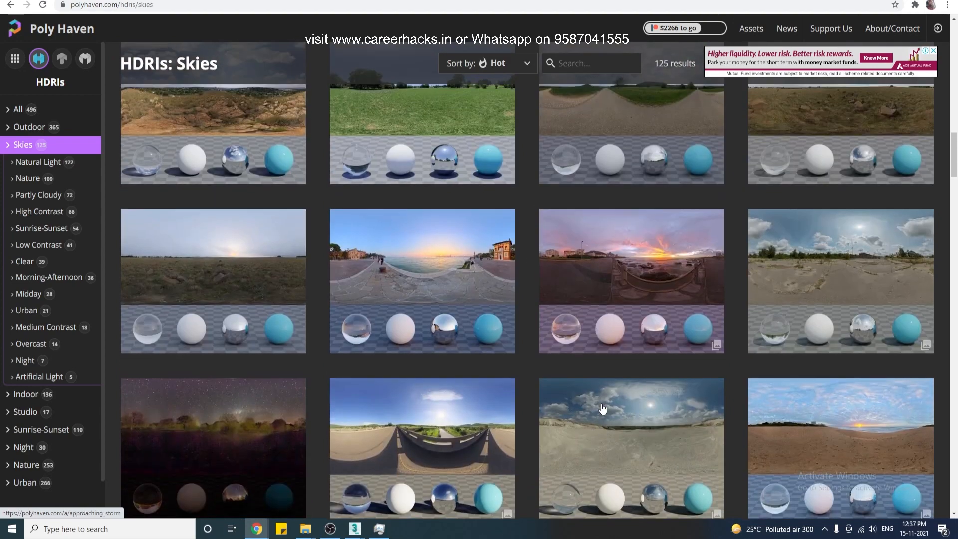
{"action": "right_click", "coordinate": [435, 250]}
{"action": "left_click", "coordinate": [455, 258]}
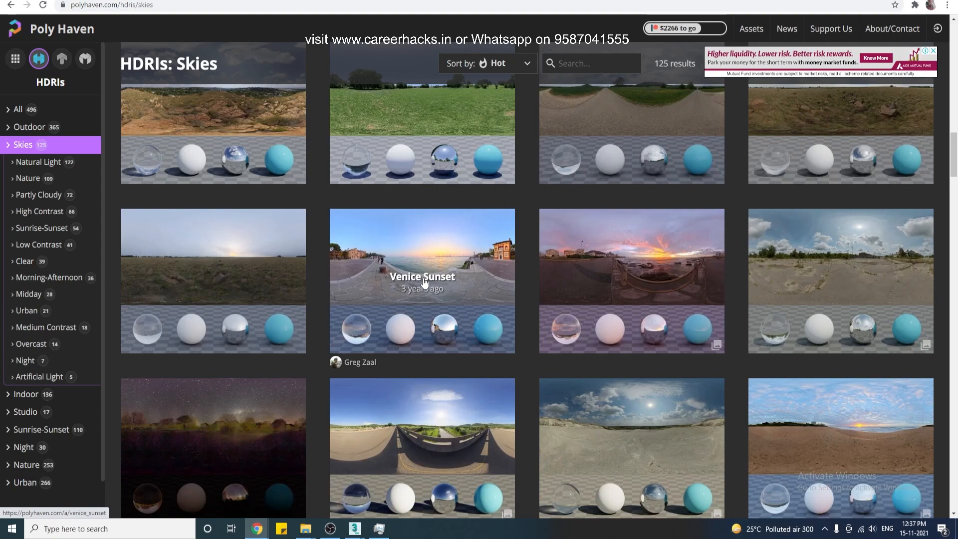
Look through the remaining Skies HDRIs, and go to the opened page of The Sky Is On Fire.
{"action": "scroll", "coordinate": [424, 282], "scroll_direction": "down", "scroll_amount": 12}
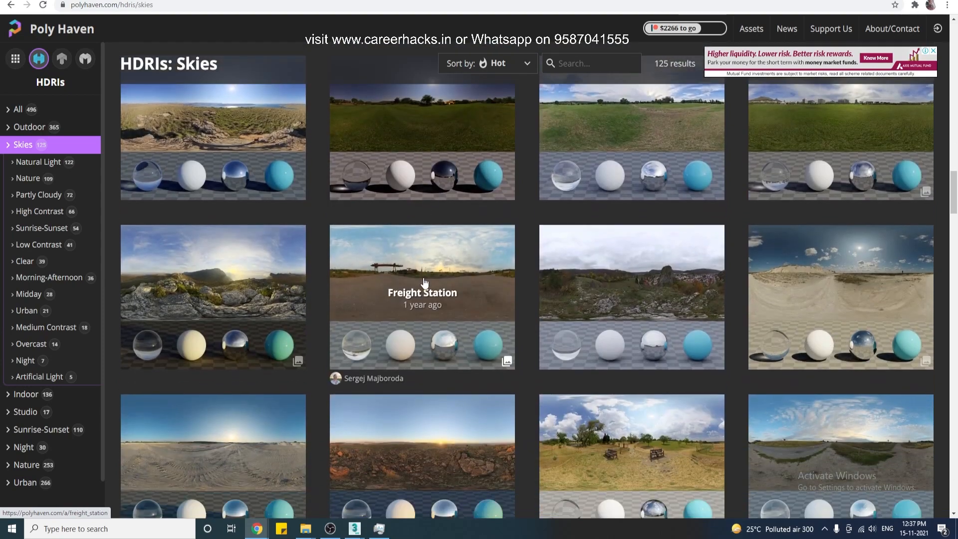
{"action": "scroll", "coordinate": [424, 282], "scroll_direction": "up", "scroll_amount": 7}
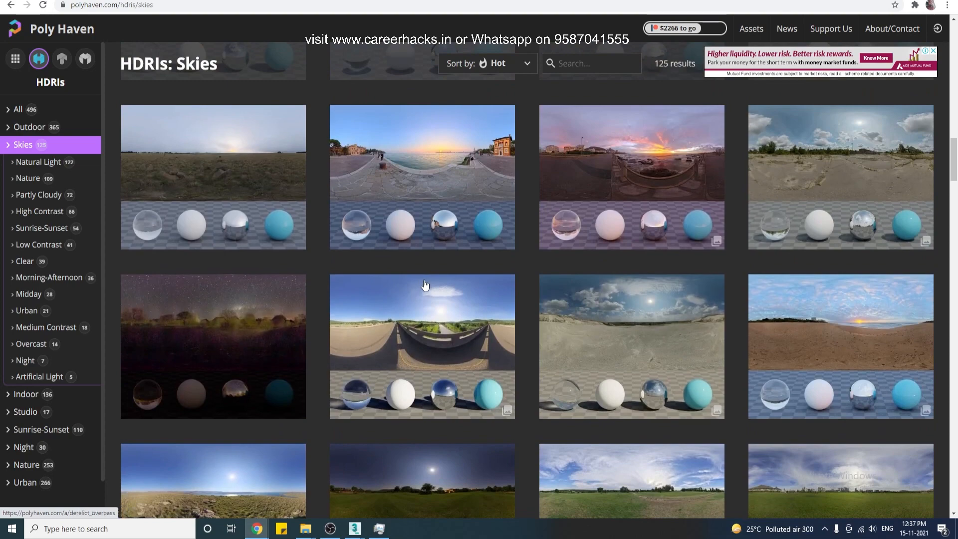
{"action": "scroll", "coordinate": [426, 289], "scroll_direction": "up", "scroll_amount": 2}
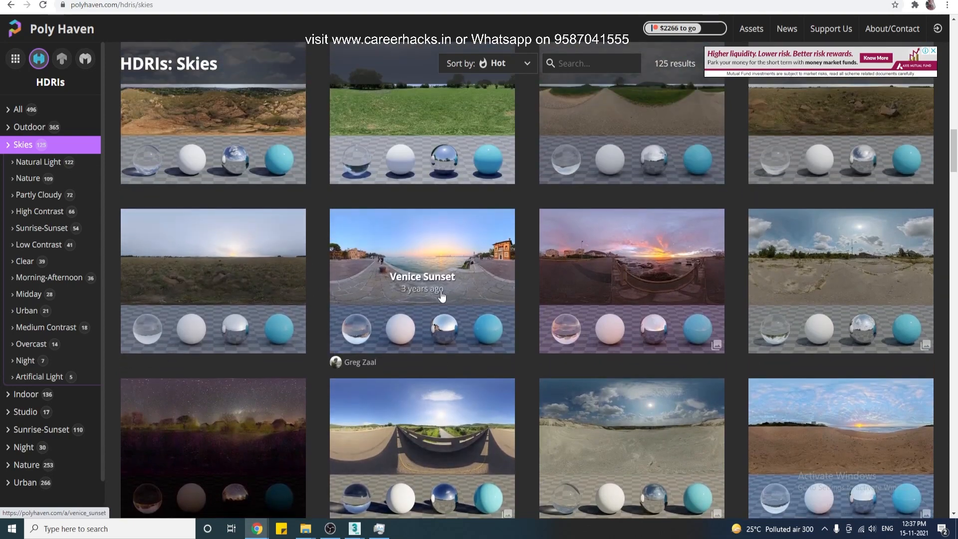
{"action": "scroll", "coordinate": [643, 329], "scroll_direction": "down", "scroll_amount": 2}
{"action": "scroll", "coordinate": [665, 311], "scroll_direction": "up", "scroll_amount": 2}
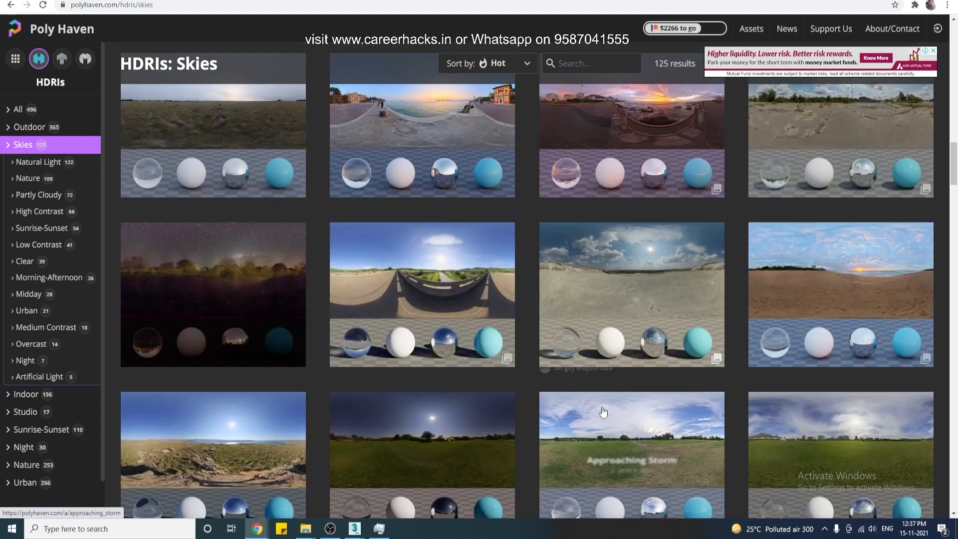
{"action": "scroll", "coordinate": [591, 421], "scroll_direction": "down", "scroll_amount": 18}
{"action": "scroll", "coordinate": [589, 421], "scroll_direction": "down", "scroll_amount": 5}
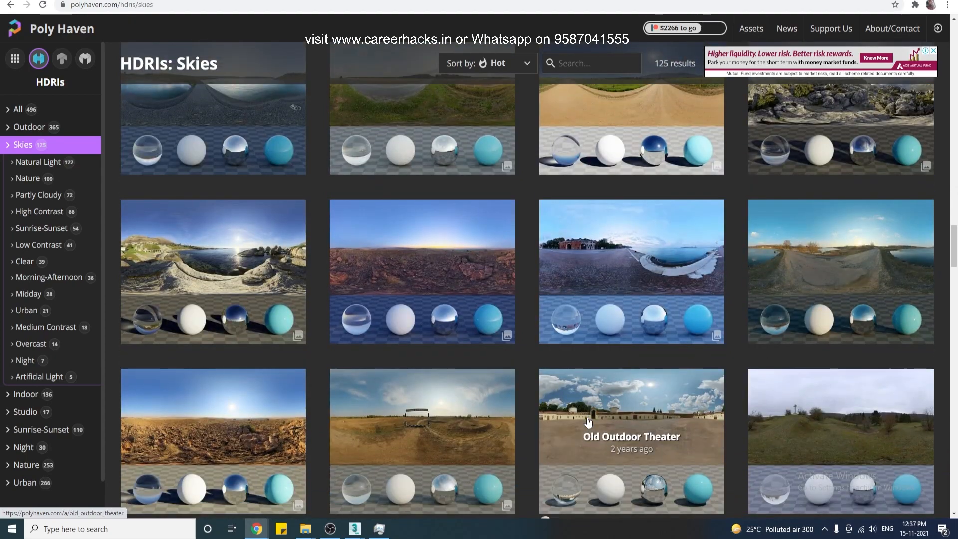
{"action": "scroll", "coordinate": [589, 421], "scroll_direction": "down", "scroll_amount": 4}
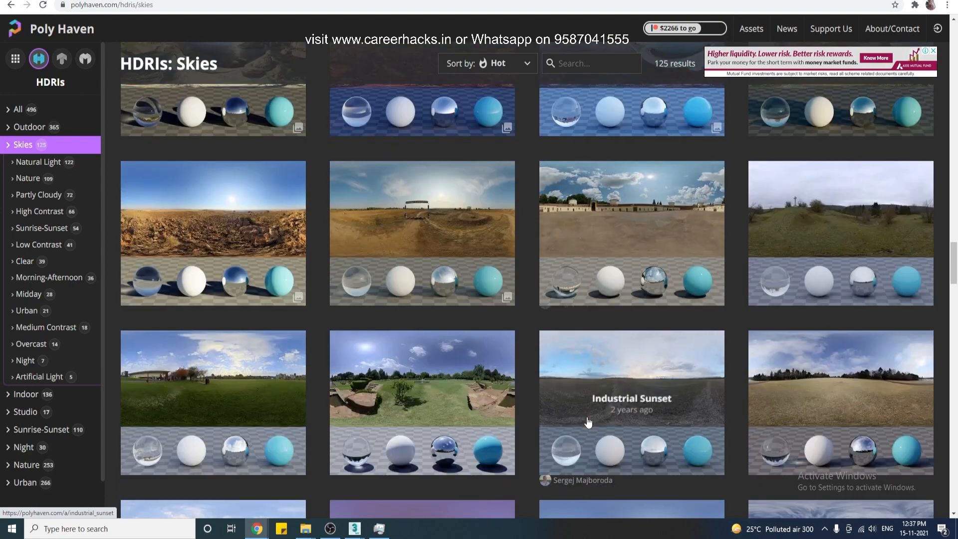
{"action": "scroll", "coordinate": [589, 422], "scroll_direction": "down", "scroll_amount": 7}
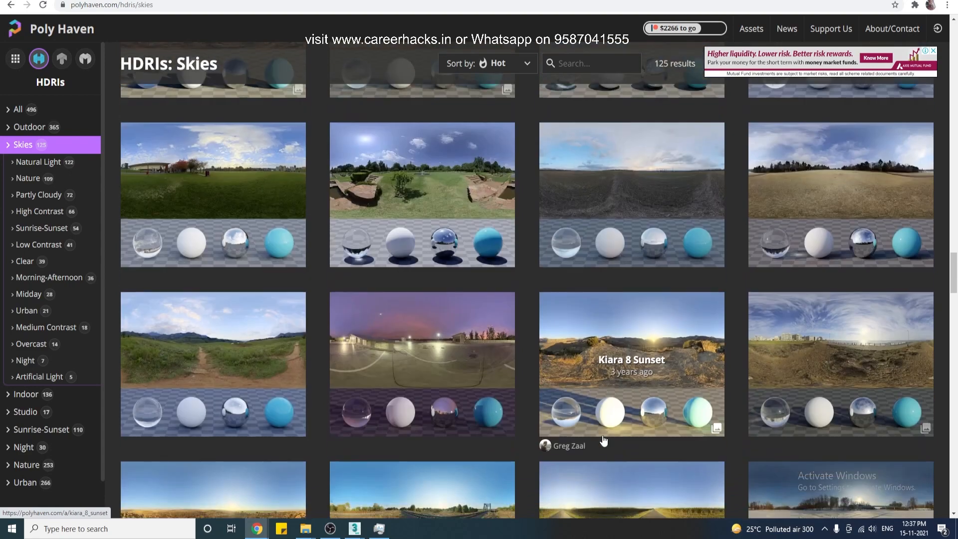
{"action": "scroll", "coordinate": [603, 440], "scroll_direction": "down", "scroll_amount": 10}
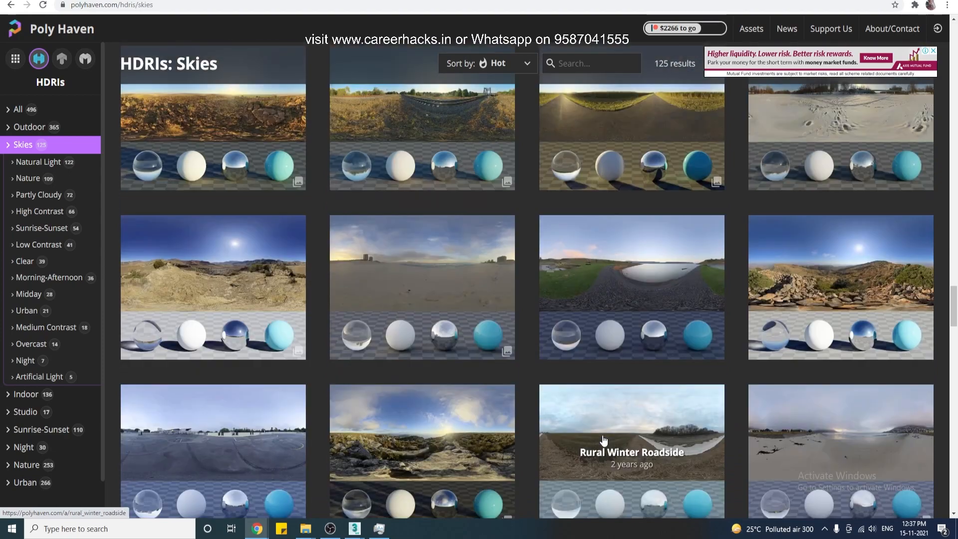
{"action": "scroll", "coordinate": [604, 440], "scroll_direction": "down", "scroll_amount": 10}
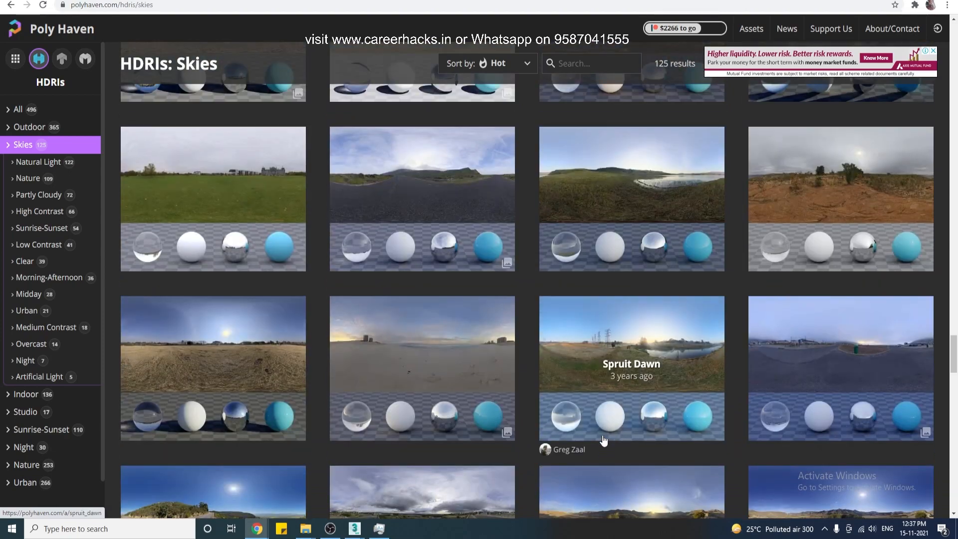
{"action": "left_click", "coordinate": [374, 146]}
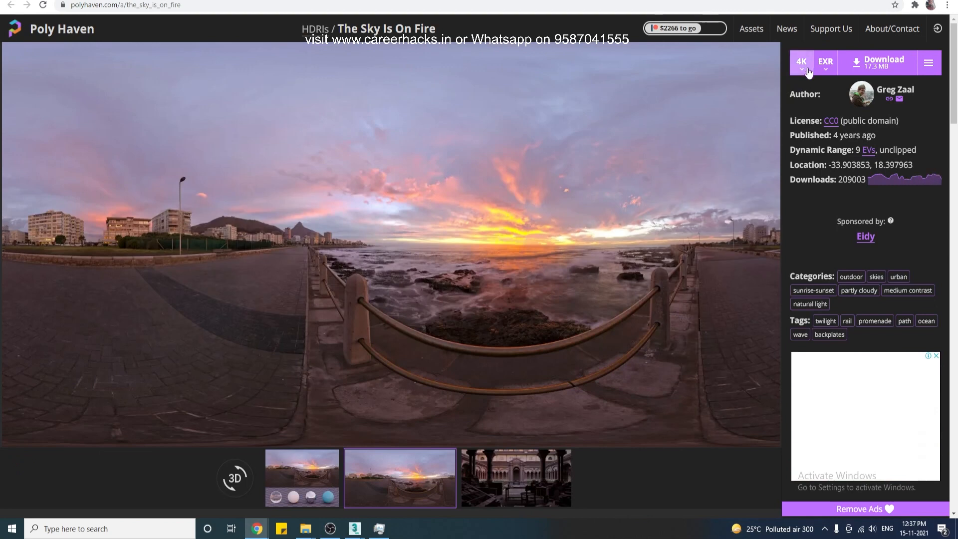
Download The Sky Is On Fire as a 4K EXR, check the file in its folder, and return to the HDRI page.
{"action": "left_click", "coordinate": [808, 72]}
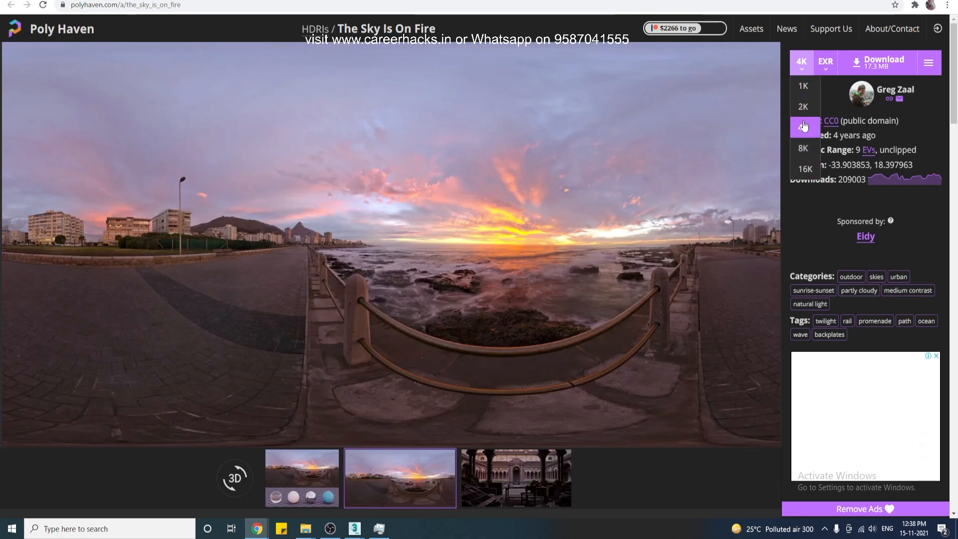
{"action": "left_click", "coordinate": [883, 65]}
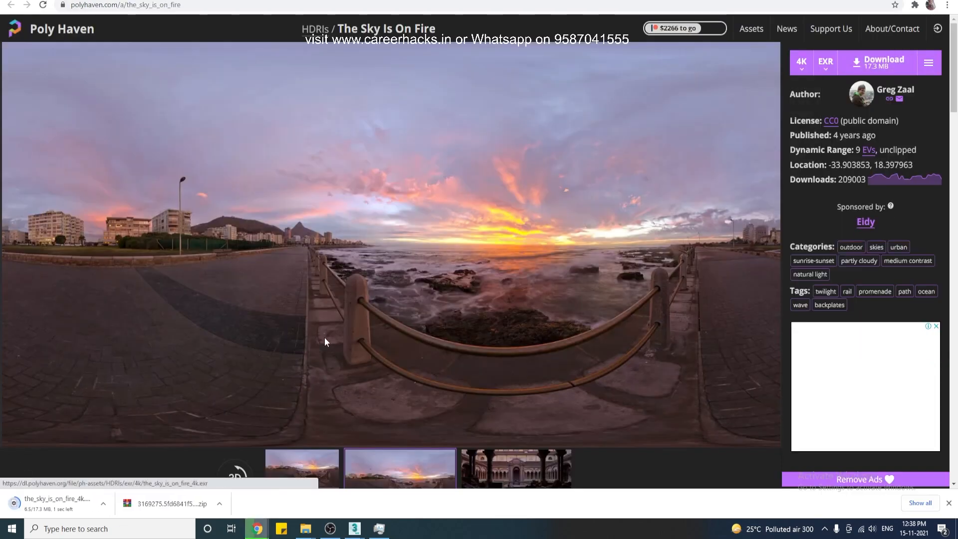
{"action": "right_click", "coordinate": [99, 514]}
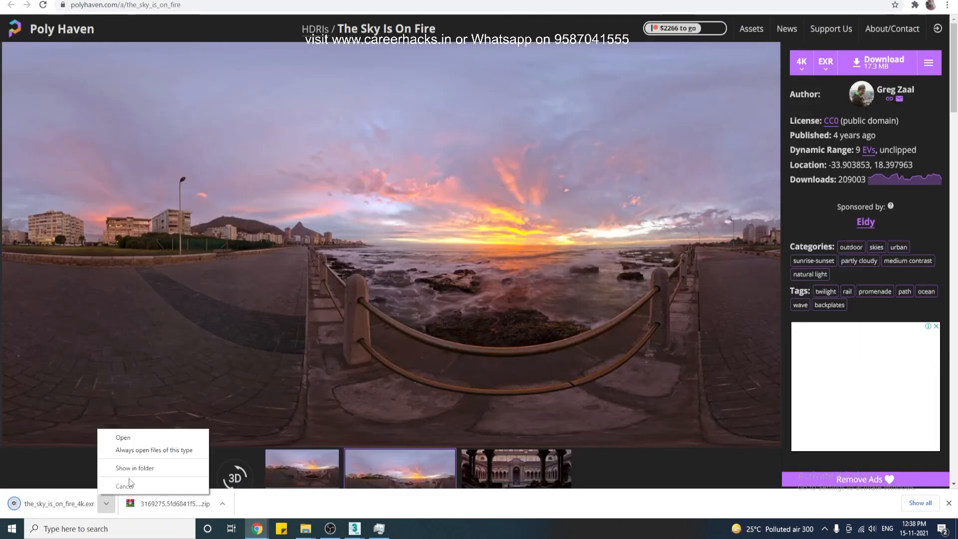
{"action": "left_click", "coordinate": [159, 469]}
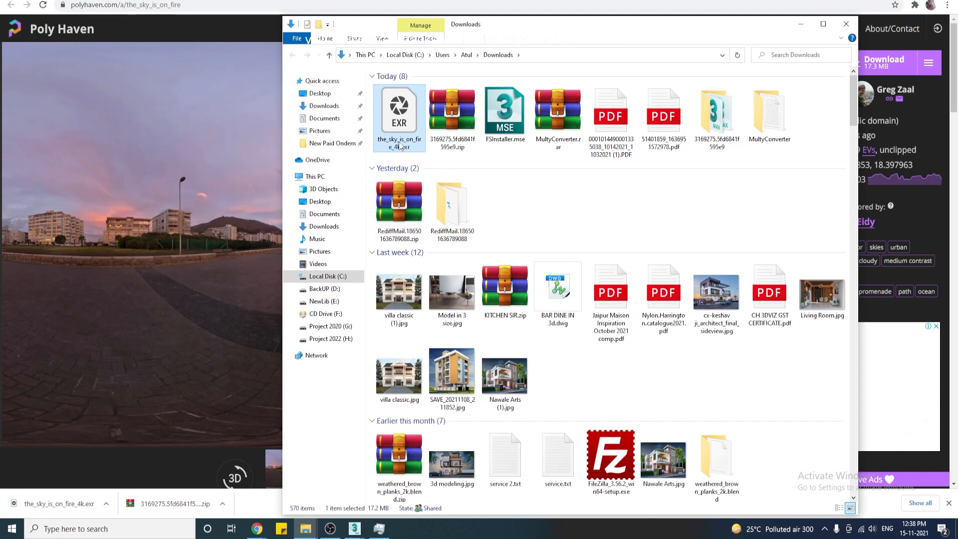
{"action": "key", "text": "alt+Tab"}
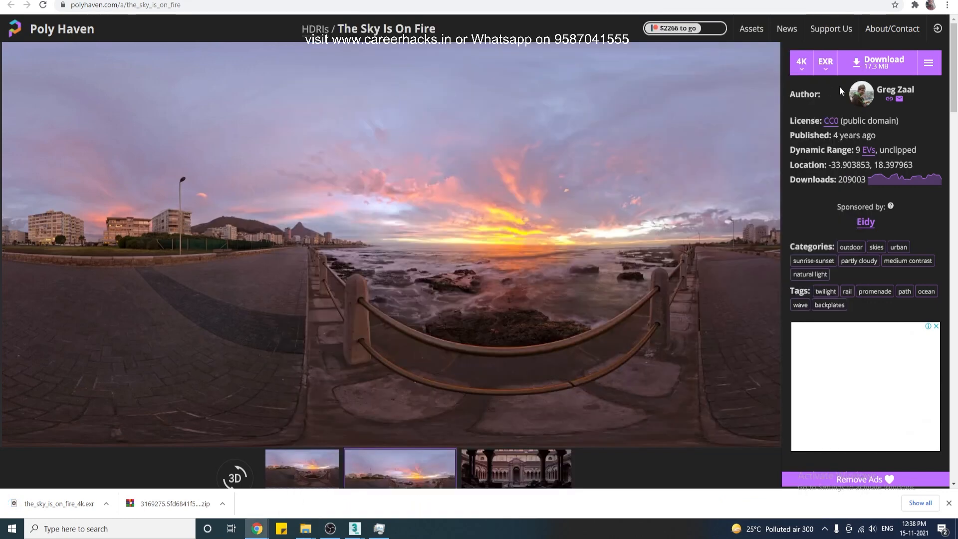
Download The Sky Is On Fire again at 4K in the HDR format.
{"action": "left_click", "coordinate": [825, 62]}
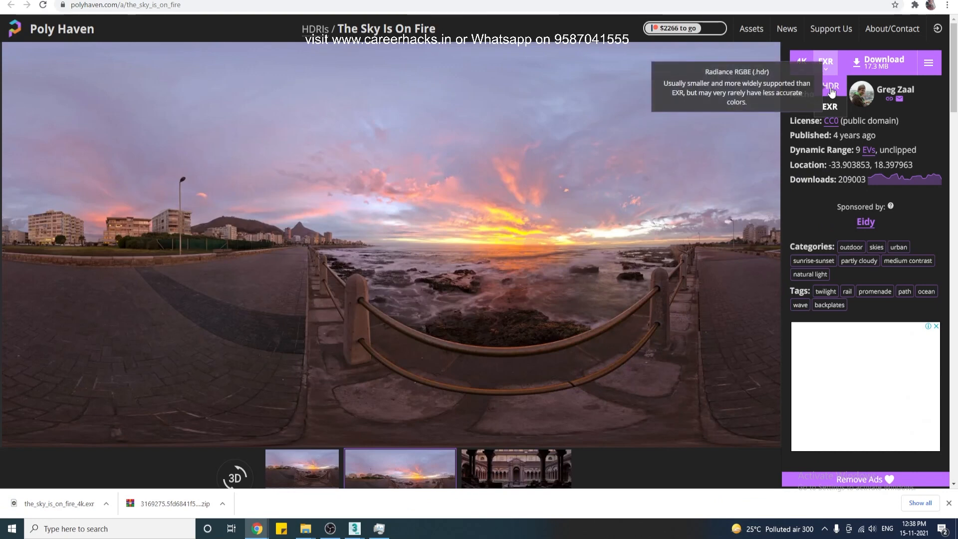
{"action": "left_click", "coordinate": [831, 90]}
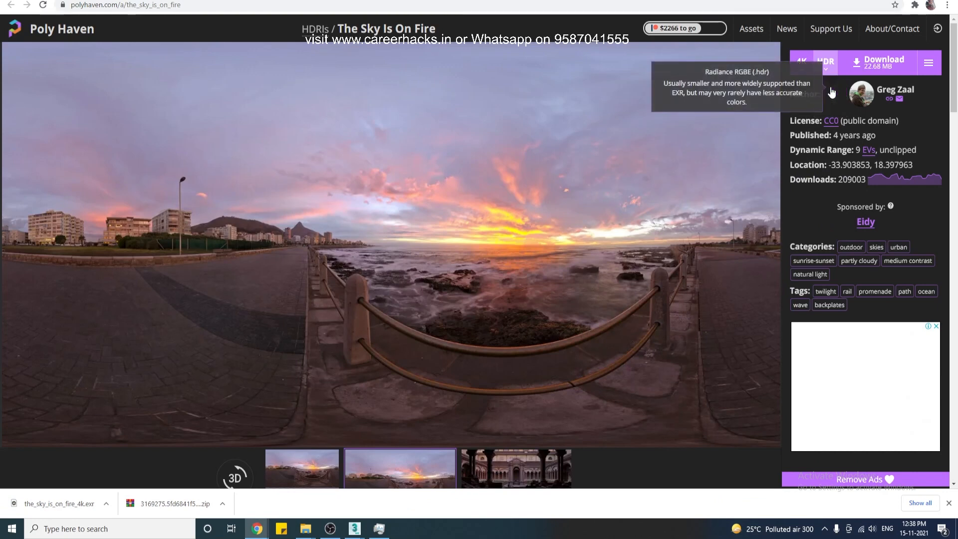
{"action": "left_click", "coordinate": [858, 68]}
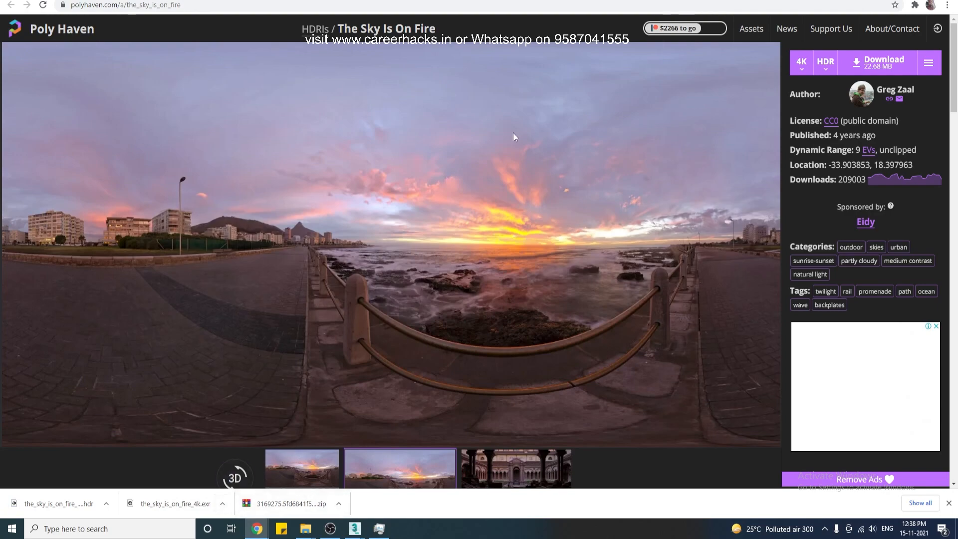
Switch the download format back to EXR and examine the HDRI page, including its dynamic range and location details.
{"action": "scroll", "coordinate": [390, 249], "scroll_direction": "down", "scroll_amount": 3}
{"action": "scroll", "coordinate": [389, 250], "scroll_direction": "up", "scroll_amount": 3}
{"action": "left_click", "coordinate": [825, 62]}
{"action": "left_click", "coordinate": [828, 103]}
{"action": "scroll", "coordinate": [821, 207], "scroll_direction": "down", "scroll_amount": 9}
{"action": "scroll", "coordinate": [840, 421], "scroll_direction": "up", "scroll_amount": 9}
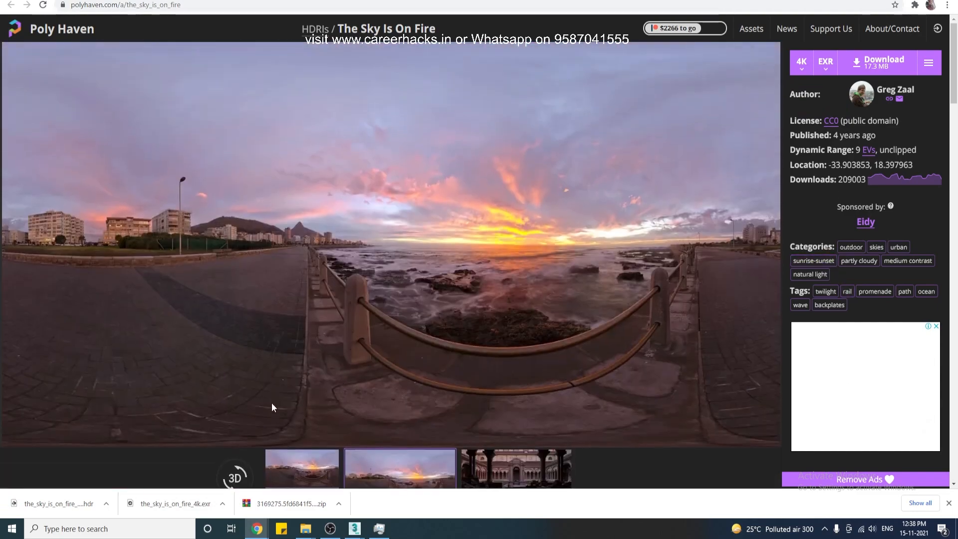
{"action": "left_click_drag", "start_coordinate": [796, 150], "coordinate": [861, 150]}
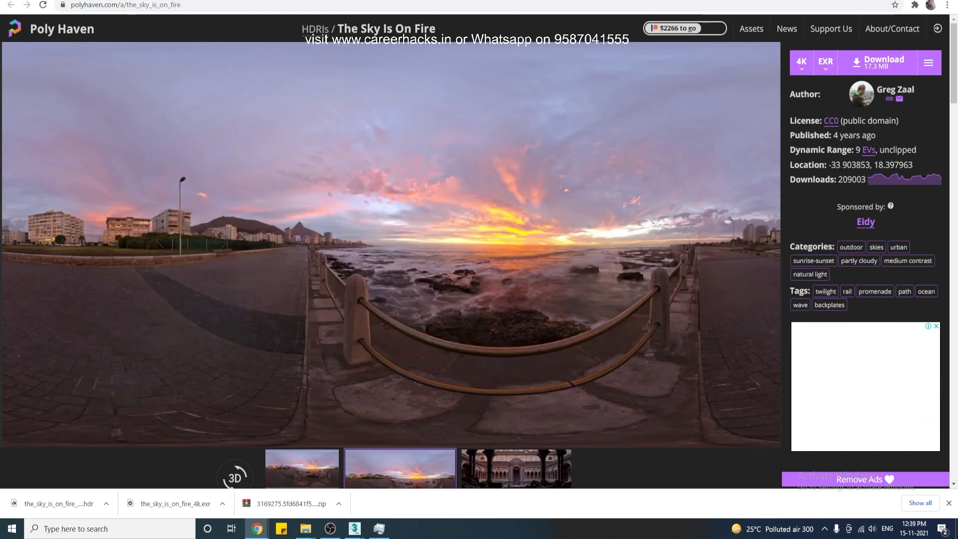
{"action": "left_click_drag", "start_coordinate": [829, 165], "coordinate": [908, 165]}
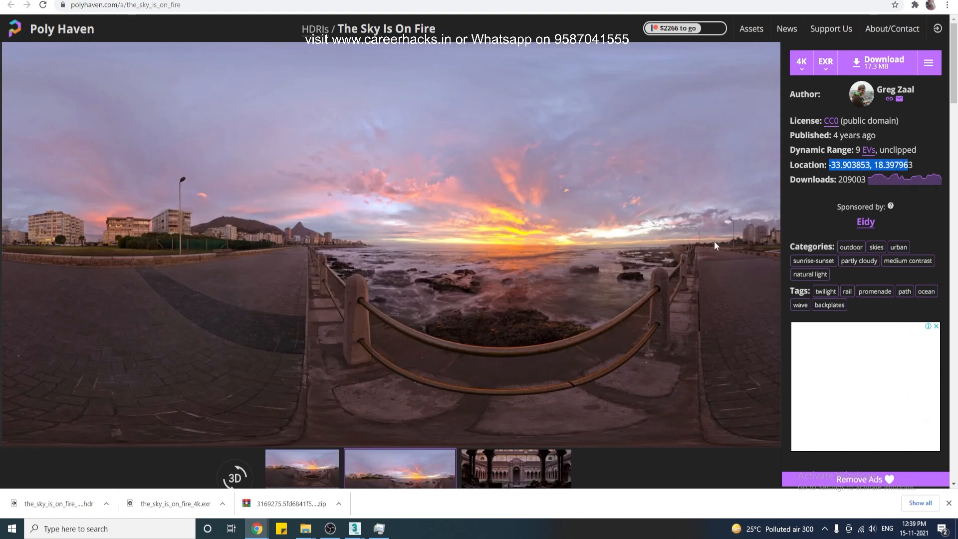
Switch to the Villa Lane Cam -05 scene in 3ds Max and close the V-Ray Frame Buffer.
{"action": "mouse_move", "coordinate": [352, 530]}
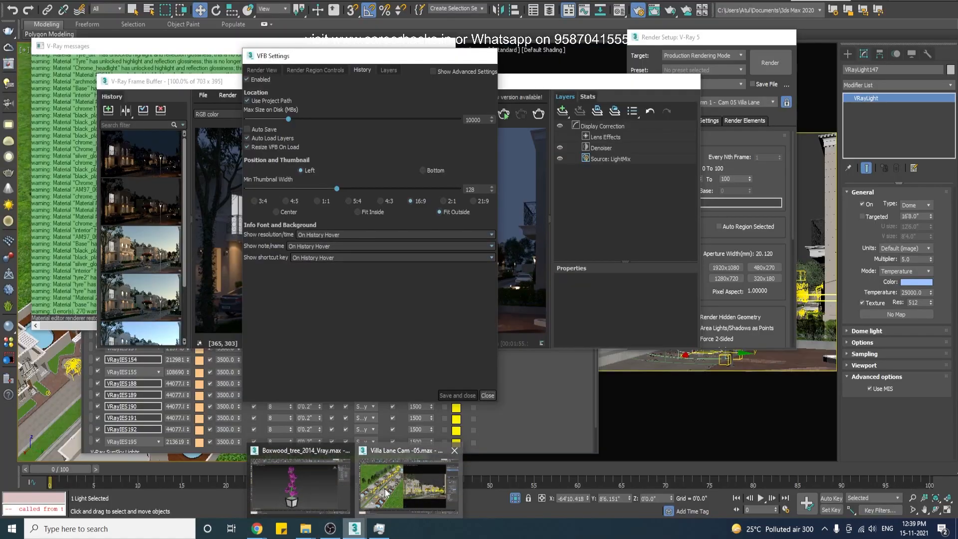
{"action": "left_click", "coordinate": [407, 476]}
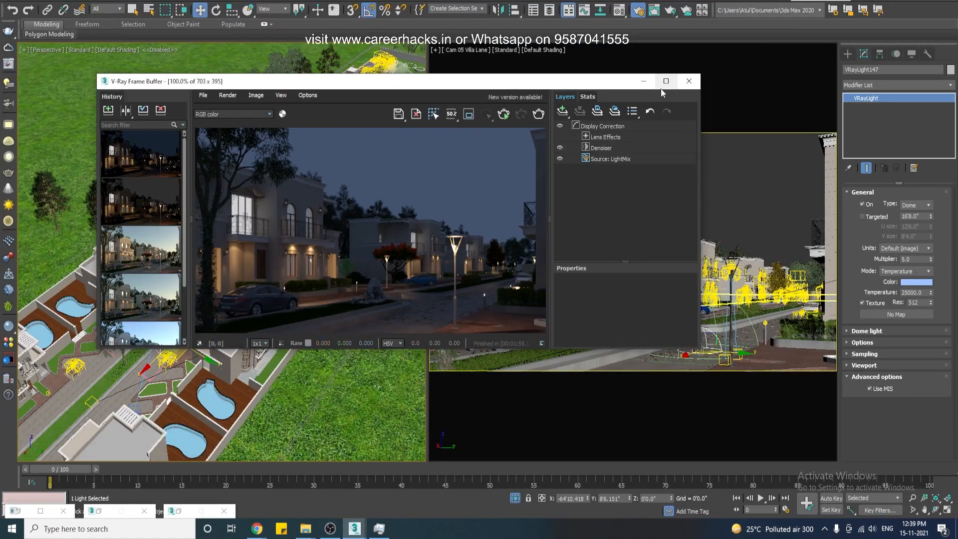
{"action": "left_click", "coordinate": [689, 80]}
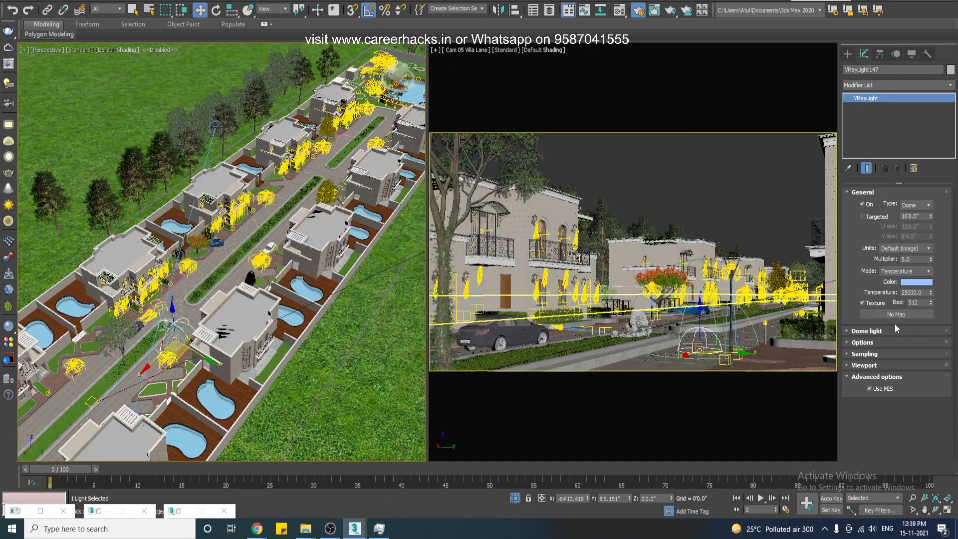
Open the Material Editor in Slate mode and place its window over the camera viewport.
{"action": "left_click", "coordinate": [619, 9]}
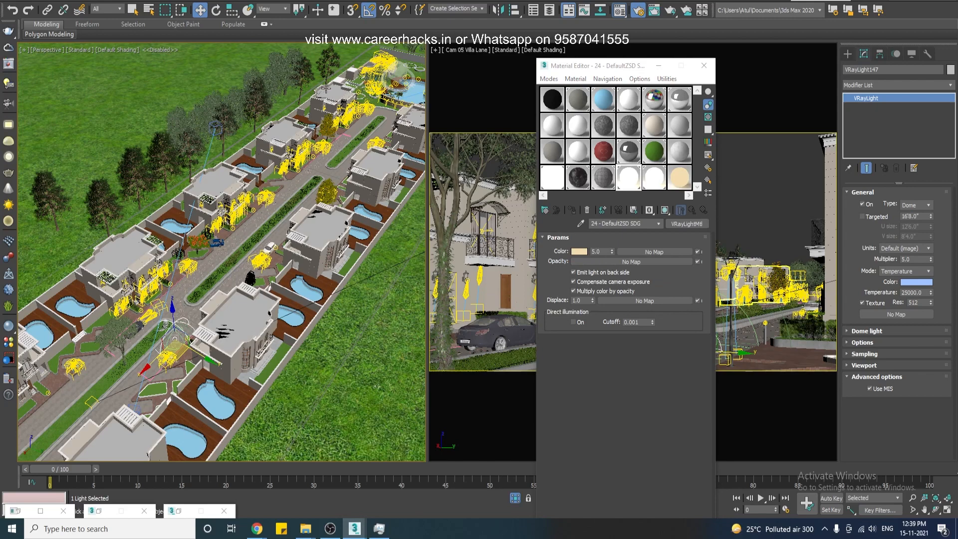
{"action": "left_click_drag", "start_coordinate": [596, 70], "coordinate": [538, 67]}
{"action": "left_click", "coordinate": [491, 75]}
{"action": "left_click", "coordinate": [499, 103]}
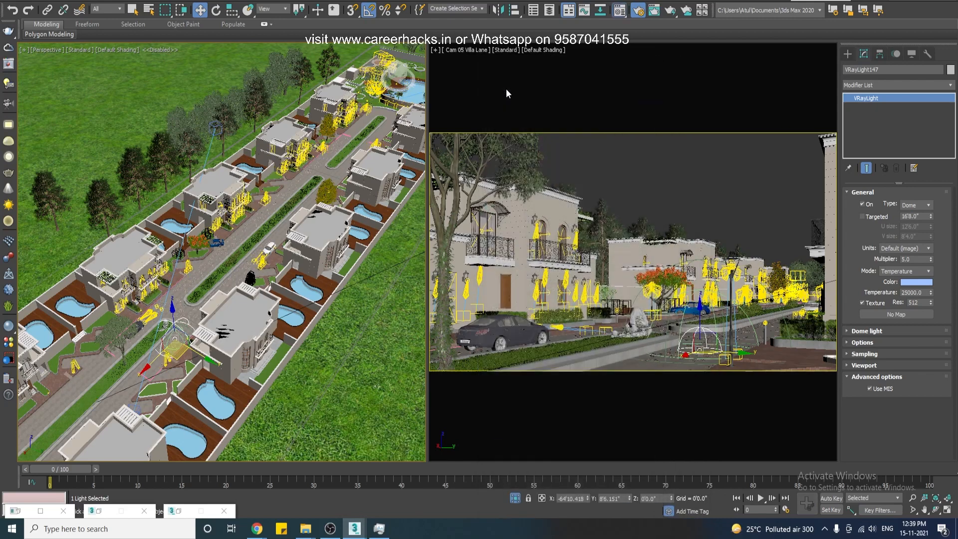
{"action": "left_click_drag", "start_coordinate": [566, 24], "coordinate": [380, 29]}
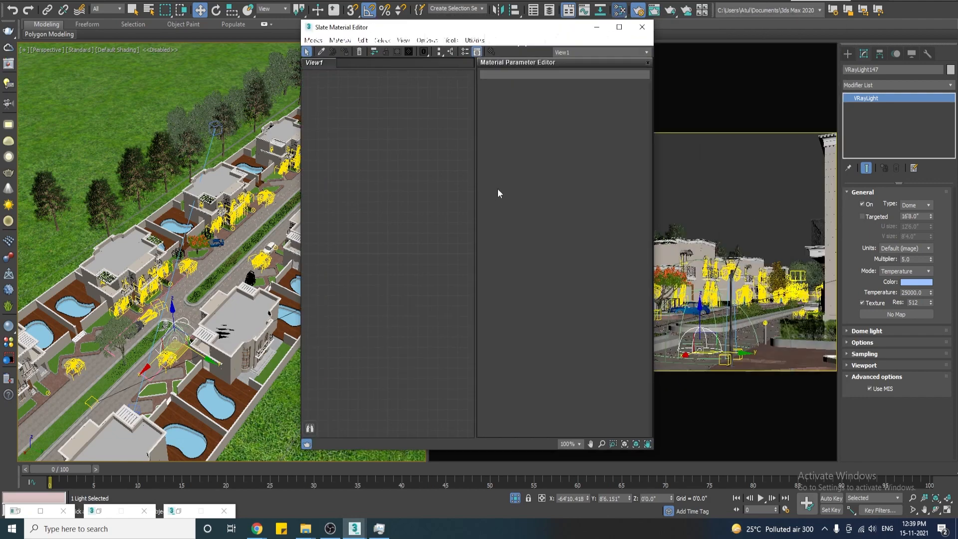
{"action": "left_click_drag", "start_coordinate": [454, 33], "coordinate": [573, 40]}
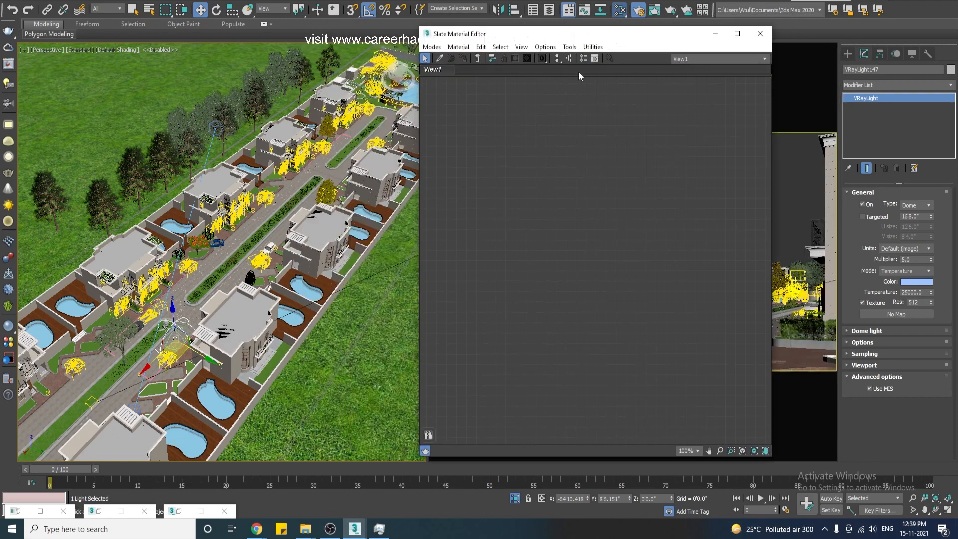
Add a VRayBitmap map to the empty Slate view and show its parameters.
{"action": "right_click", "coordinate": [529, 179]}
{"action": "mouse_move", "coordinate": [554, 196]}
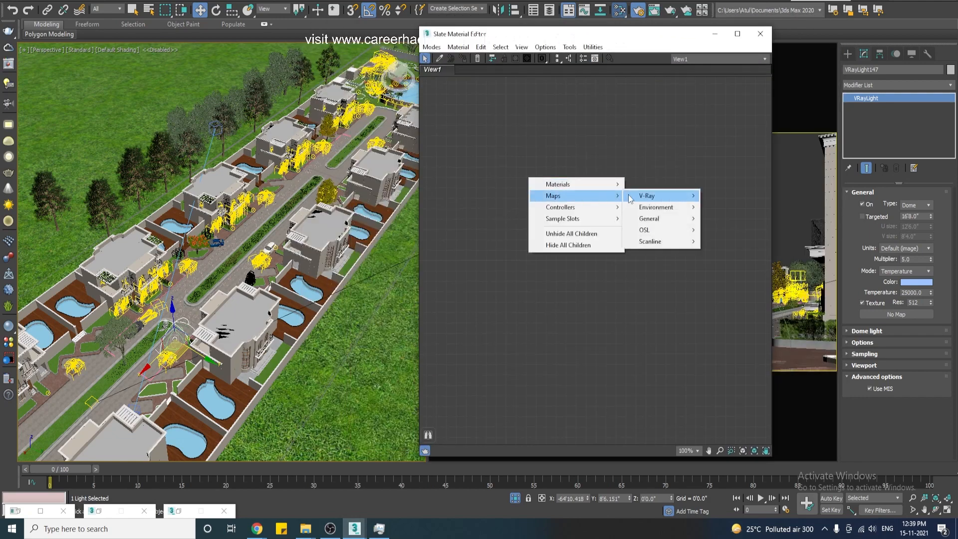
{"action": "mouse_move", "coordinate": [648, 196]}
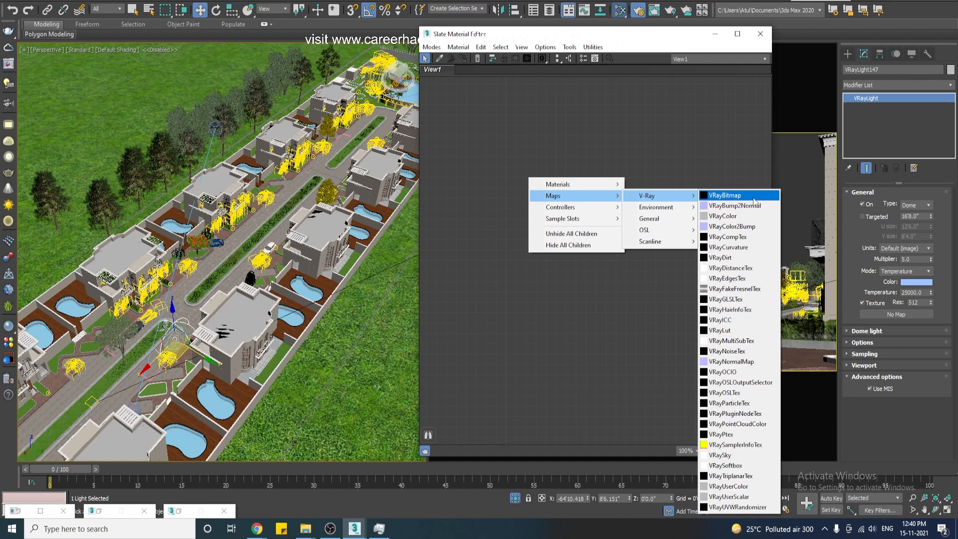
{"action": "left_click", "coordinate": [753, 196]}
{"action": "left_click_drag", "start_coordinate": [535, 182], "coordinate": [649, 172]}
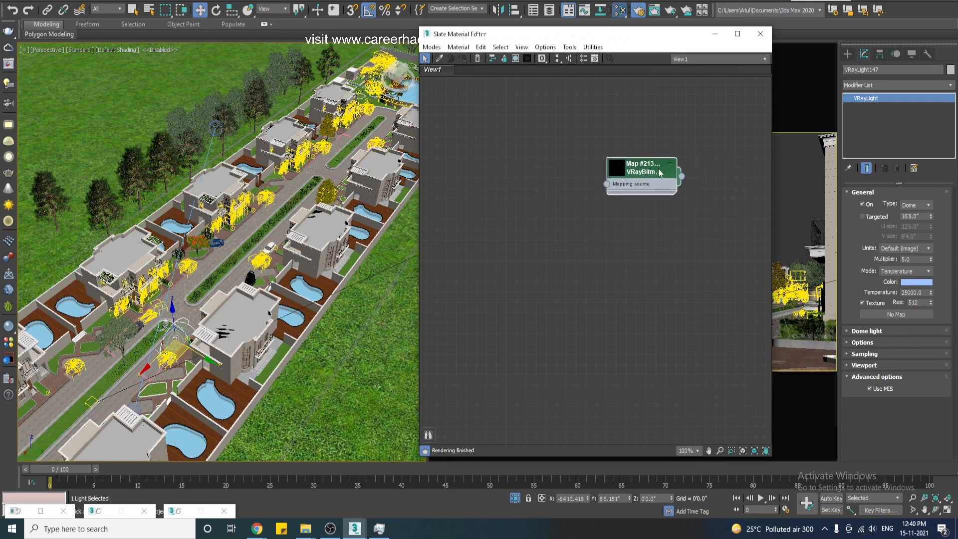
{"action": "double_click", "coordinate": [648, 172]}
Widen the Slate Material Editor window and arrange the VRayBitmap node in the middle of the node view.
{"action": "middle_click_drag", "start_coordinate": [544, 223], "coordinate": [352, 267]}
{"action": "middle_click_drag", "start_coordinate": [545, 273], "coordinate": [583, 307]}
{"action": "scroll", "coordinate": [509, 230], "scroll_direction": "up", "scroll_amount": 1}
{"action": "middle_click_drag", "start_coordinate": [508, 229], "coordinate": [539, 269]}
{"action": "scroll", "coordinate": [539, 268], "scroll_direction": "up", "scroll_amount": 1}
{"action": "left_click_drag", "start_coordinate": [534, 264], "coordinate": [492, 202]}
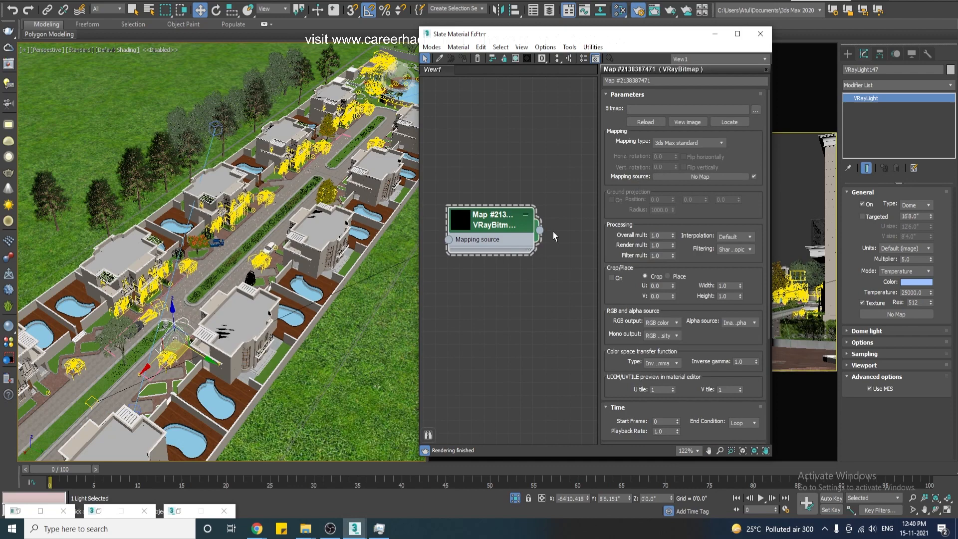
{"action": "scroll", "coordinate": [521, 308], "scroll_direction": "up", "scroll_amount": 3}
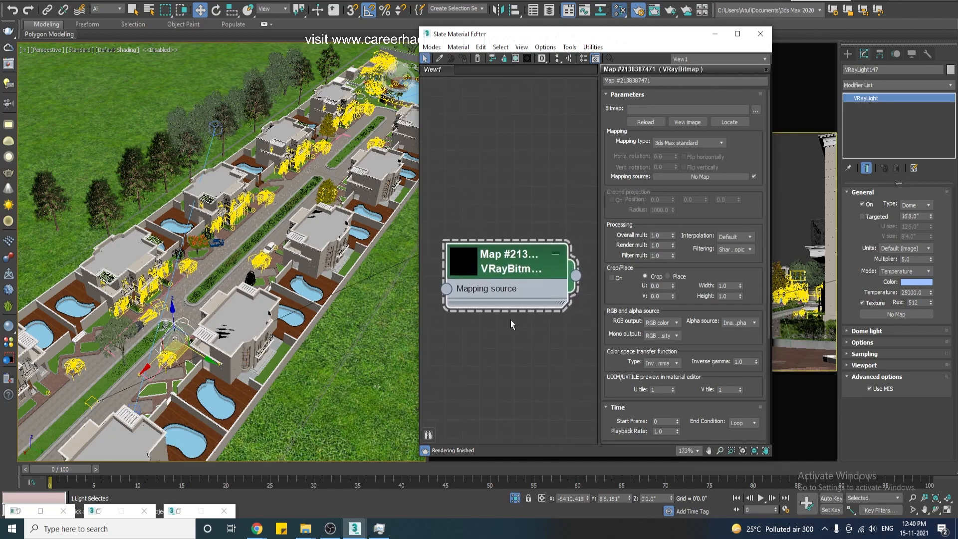
{"action": "left_click_drag", "start_coordinate": [419, 325], "coordinate": [304, 325]}
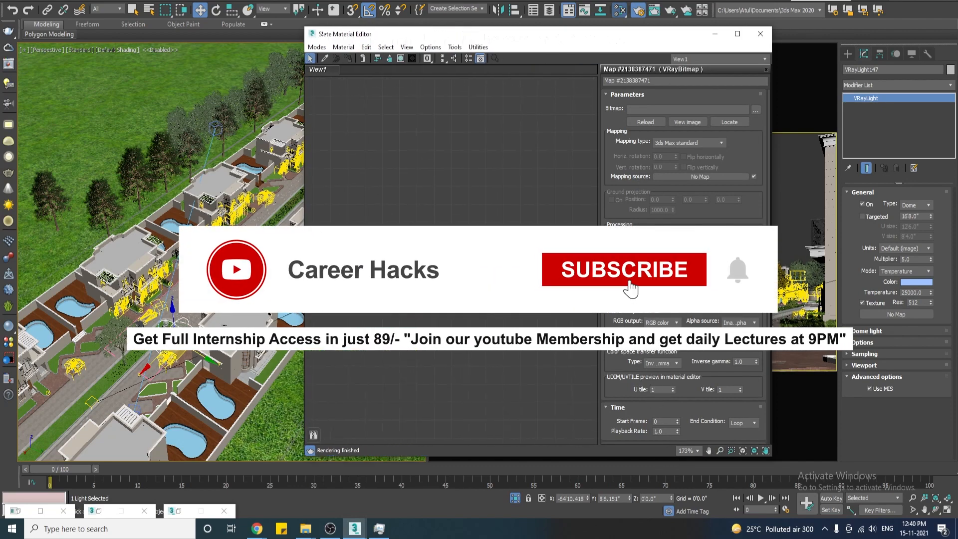
{"action": "middle_click_drag", "start_coordinate": [479, 299], "coordinate": [449, 250]}
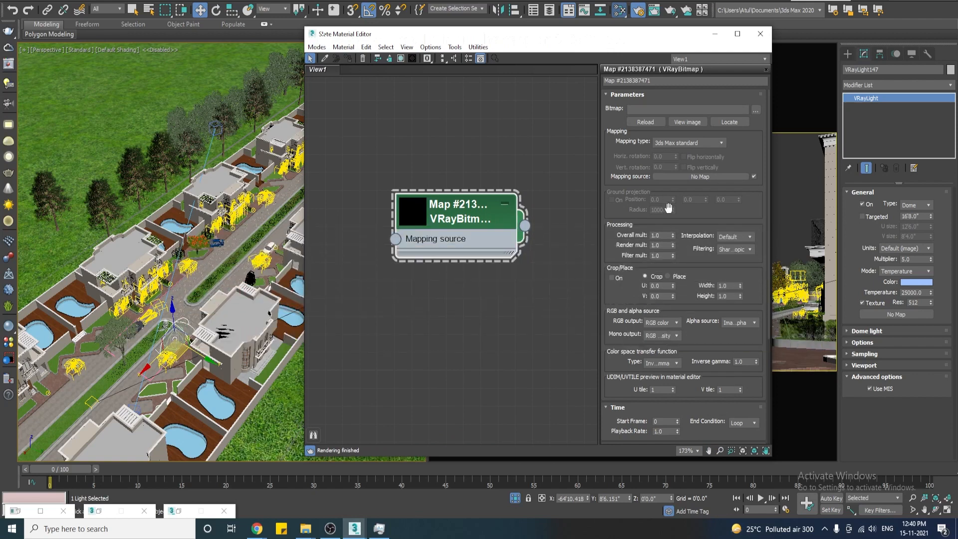
Examine the VRayBitmap parameters, including the RGB and mono output, color space transfer function types and RGB color space.
{"action": "left_click_drag", "start_coordinate": [676, 217], "coordinate": [674, 280]}
{"action": "mouse_move", "coordinate": [627, 296]}
{"action": "left_mouse_down"}
{"action": "mouse_move", "coordinate": [625, 283]}
{"action": "mouse_move", "coordinate": [627, 296]}
{"action": "left_mouse_up"}
{"action": "middle_click_drag", "start_coordinate": [447, 266], "coordinate": [468, 261], "text": "ctrl+alt"}
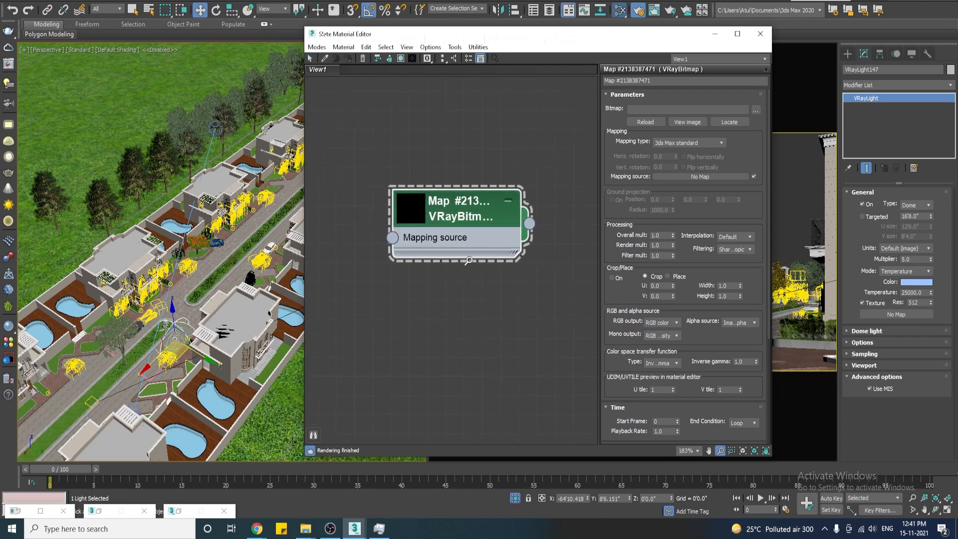
{"action": "scroll", "coordinate": [500, 294], "scroll_direction": "down", "scroll_amount": 2}
{"action": "left_click", "coordinate": [674, 323]}
{"action": "left_click", "coordinate": [656, 333]}
{"action": "left_click", "coordinate": [651, 335]}
{"action": "left_click", "coordinate": [607, 353]}
{"action": "left_click", "coordinate": [661, 363]}
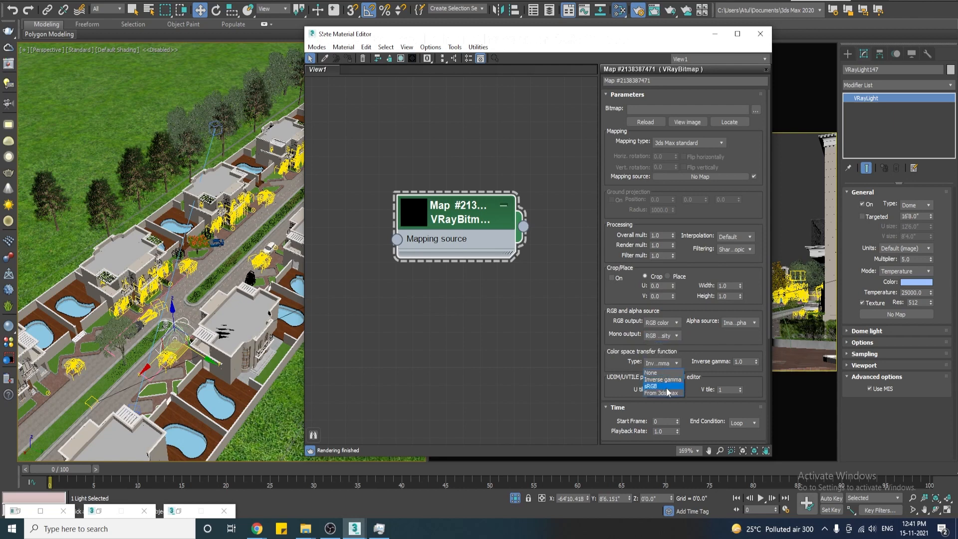
{"action": "left_click", "coordinate": [616, 390]}
{"action": "left_click_drag", "start_coordinate": [622, 392], "coordinate": [614, 361]}
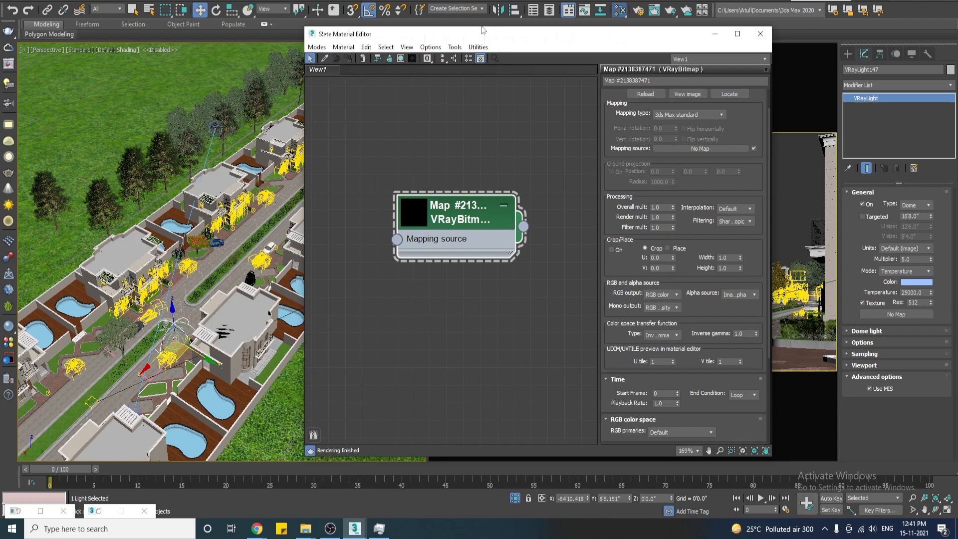
Open Render Setup beside the Slate editor and examine the Rendering RGB primaries choices in V-Ray's Color management settings.
{"action": "left_click", "coordinate": [636, 12]}
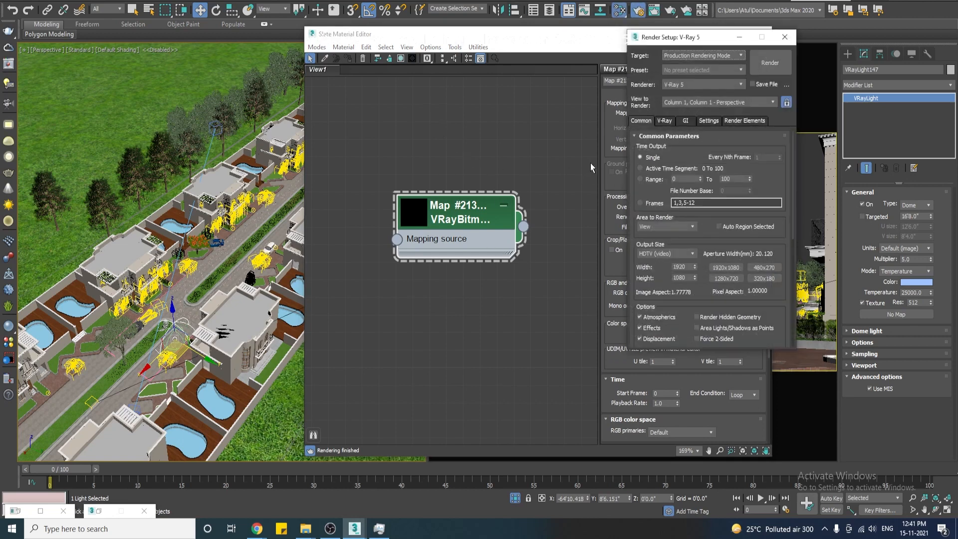
{"action": "left_click_drag", "start_coordinate": [662, 55], "coordinate": [150, 46]}
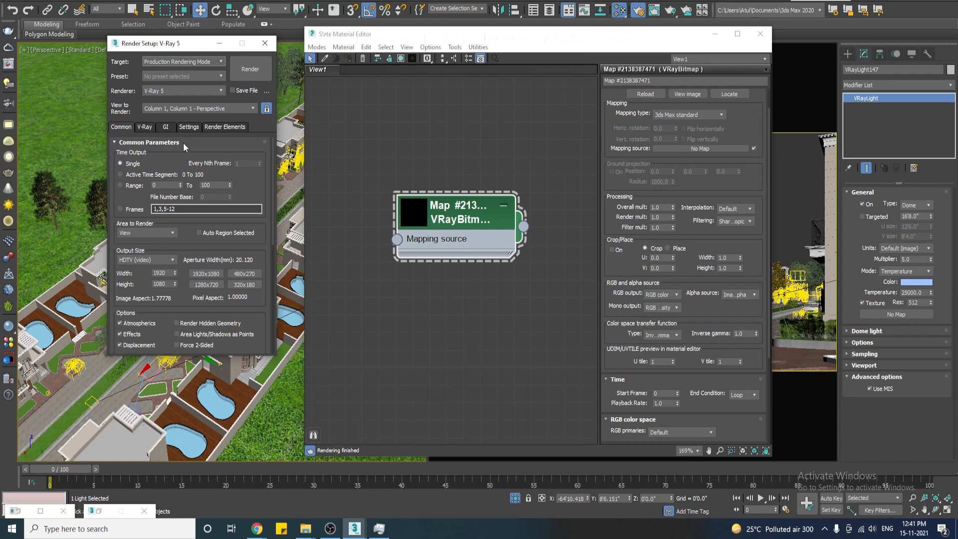
{"action": "left_click", "coordinate": [188, 126]}
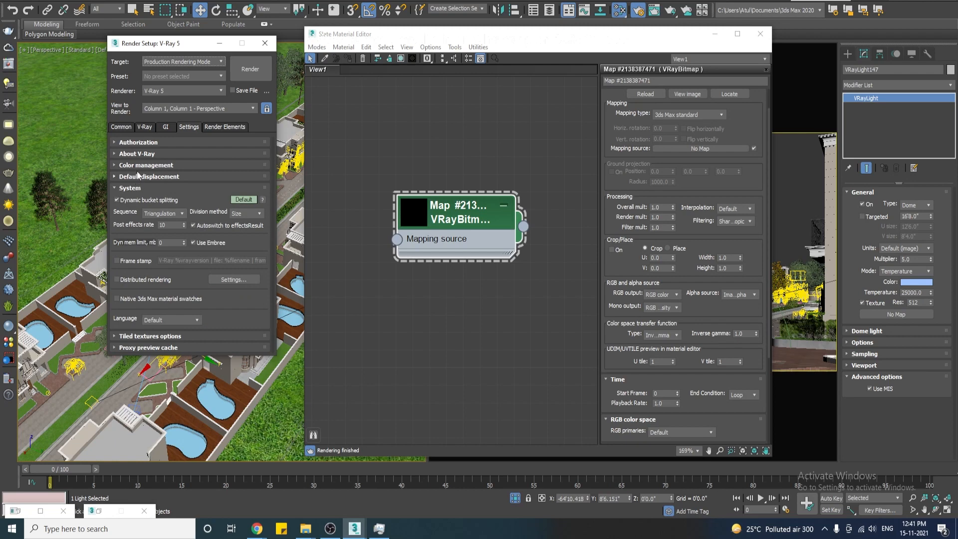
{"action": "left_click", "coordinate": [146, 165]}
{"action": "left_click", "coordinate": [216, 177]}
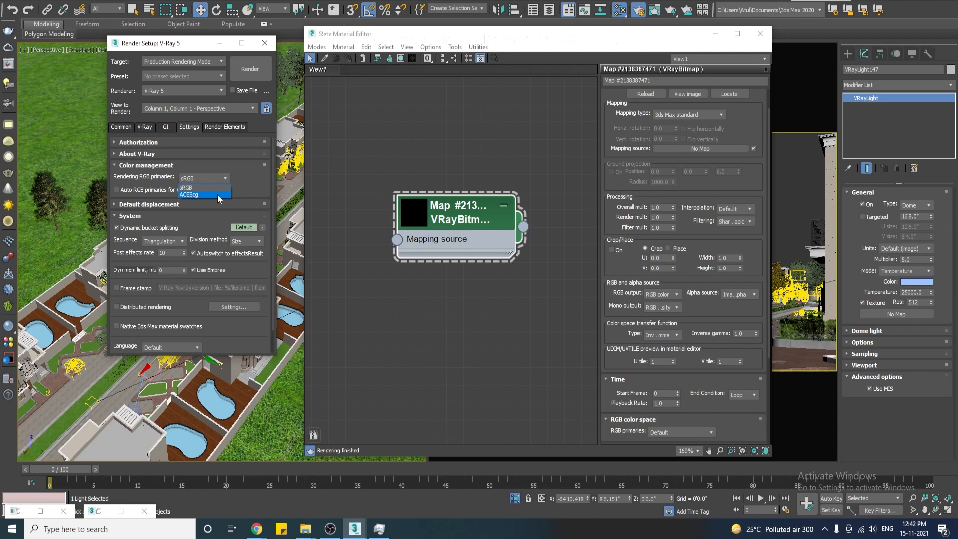
{"action": "right_click", "coordinate": [420, 330]}
{"action": "mouse_move", "coordinate": [484, 342]}
{"action": "mouse_move", "coordinate": [540, 341]}
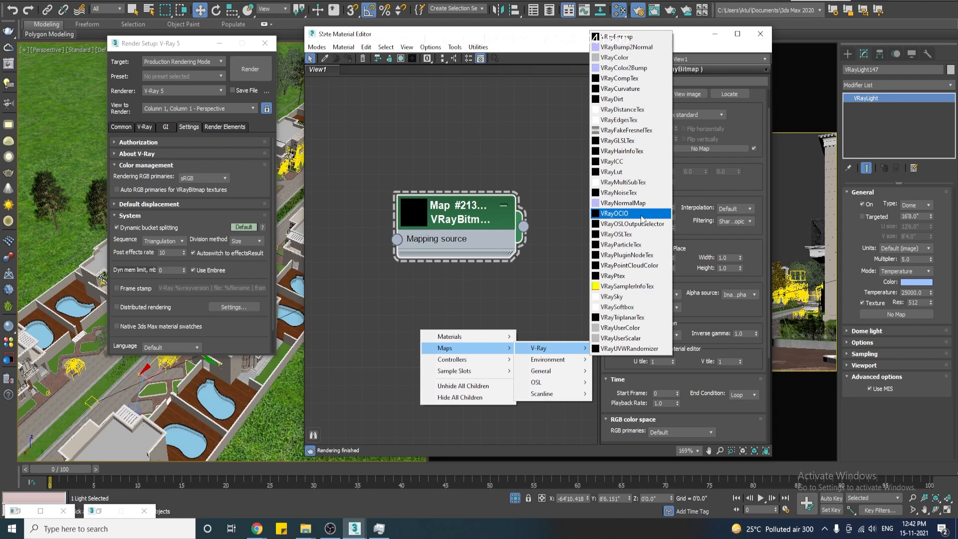
{"action": "left_click", "coordinate": [467, 298]}
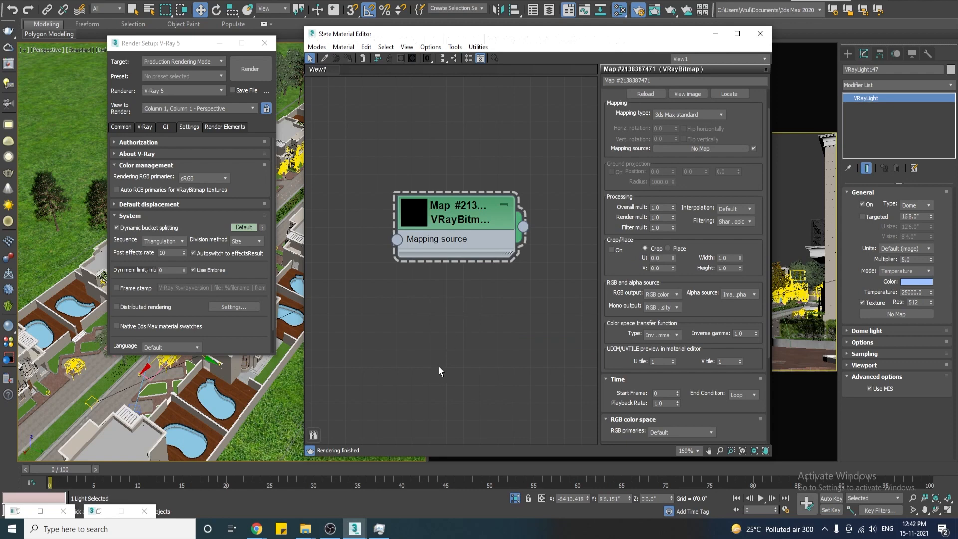
{"action": "scroll", "coordinate": [475, 289], "scroll_direction": "down", "scroll_amount": 2}
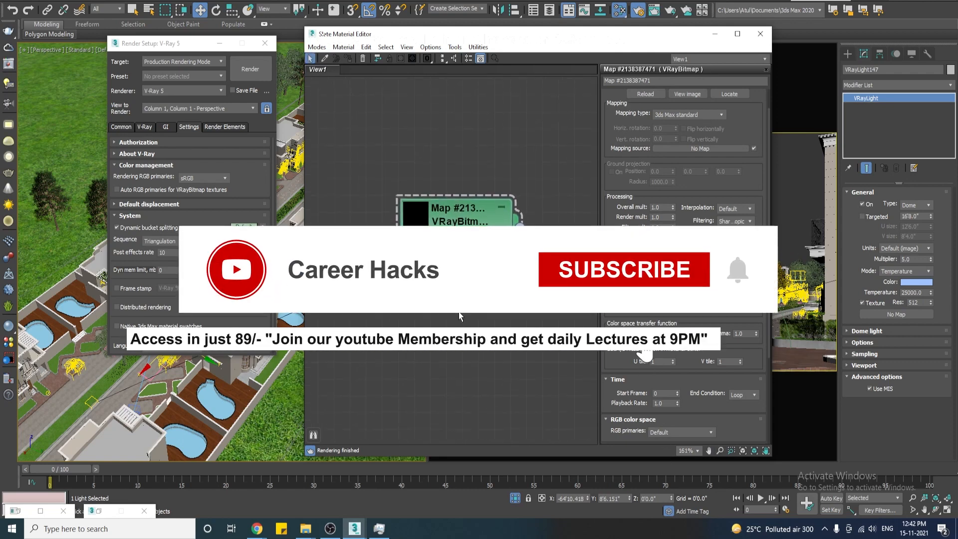
Collapse the Color management settings, close Render Setup and reposition the VRayBitmap node in the Slate view.
{"action": "scroll", "coordinate": [459, 311], "scroll_direction": "down", "scroll_amount": 3}
{"action": "scroll", "coordinate": [424, 371], "scroll_direction": "down", "scroll_amount": 1}
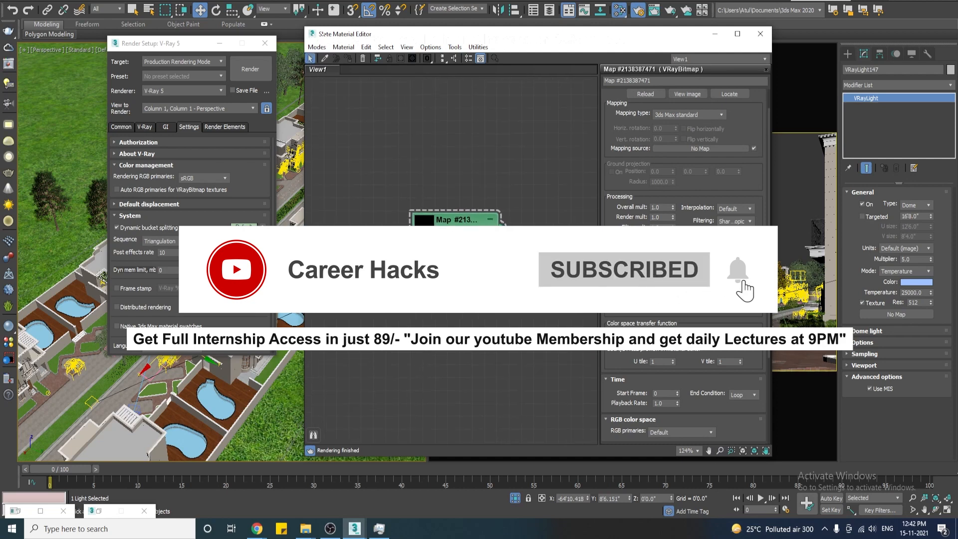
{"action": "scroll", "coordinate": [423, 371], "scroll_direction": "up", "scroll_amount": 1}
{"action": "mouse_move", "coordinate": [462, 226]}
{"action": "left_mouse_down"}
{"action": "mouse_move", "coordinate": [531, 249]}
{"action": "mouse_move", "coordinate": [462, 213]}
{"action": "left_mouse_up"}
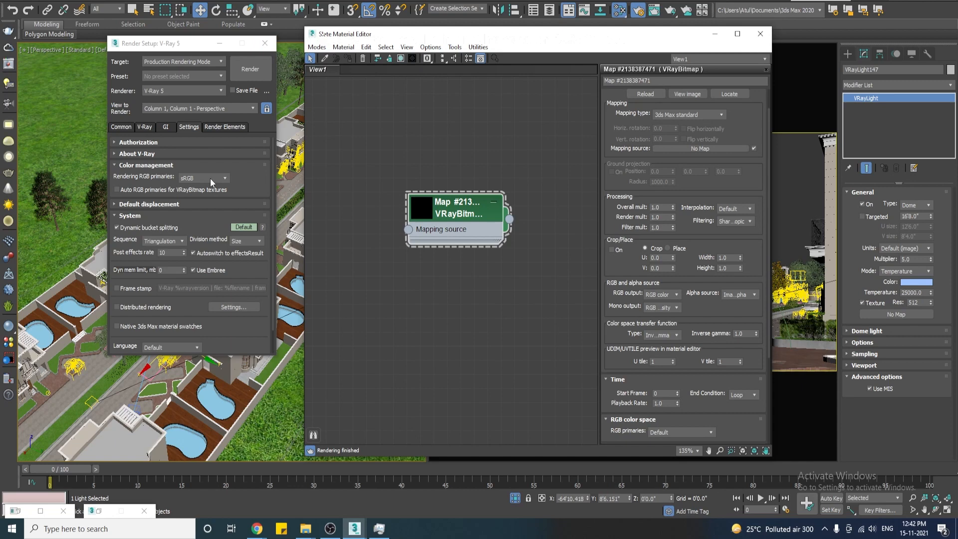
{"action": "left_click", "coordinate": [148, 169]}
{"action": "scroll", "coordinate": [147, 166], "scroll_direction": "down", "scroll_amount": 2}
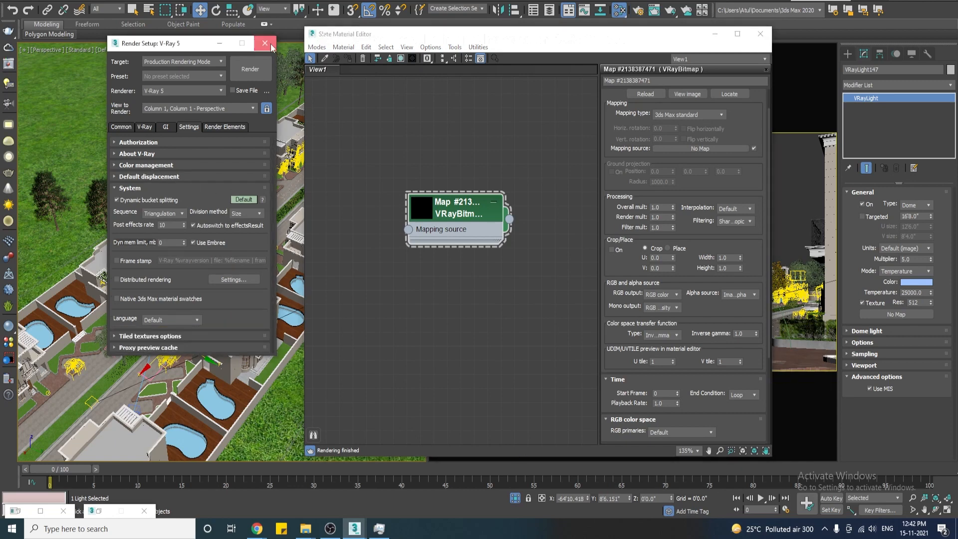
{"action": "left_click", "coordinate": [265, 43]}
{"action": "mouse_move", "coordinate": [445, 216]}
{"action": "left_mouse_down"}
{"action": "mouse_move", "coordinate": [430, 180]}
{"action": "mouse_move", "coordinate": [432, 203]}
{"action": "left_mouse_up"}
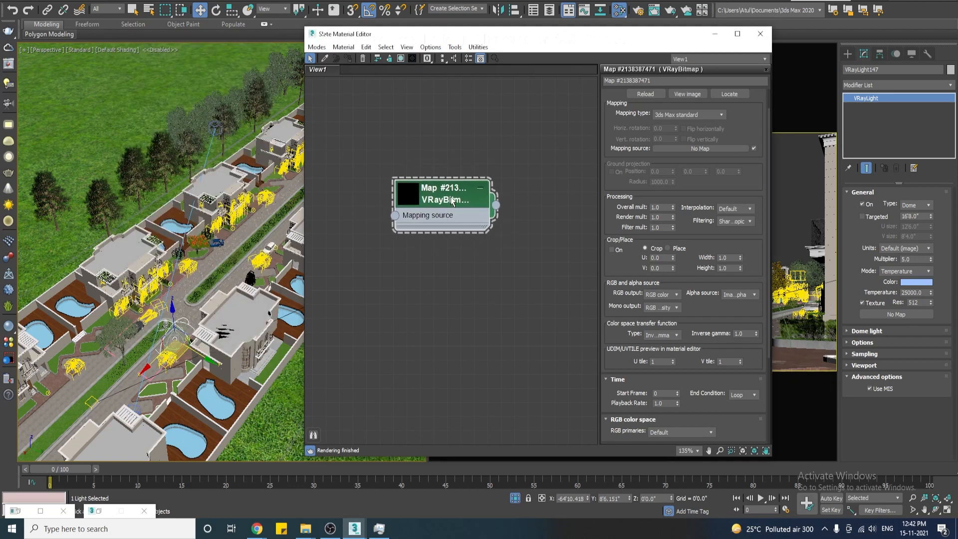
{"action": "left_click", "coordinate": [722, 95]}
{"action": "left_click", "coordinate": [645, 94]}
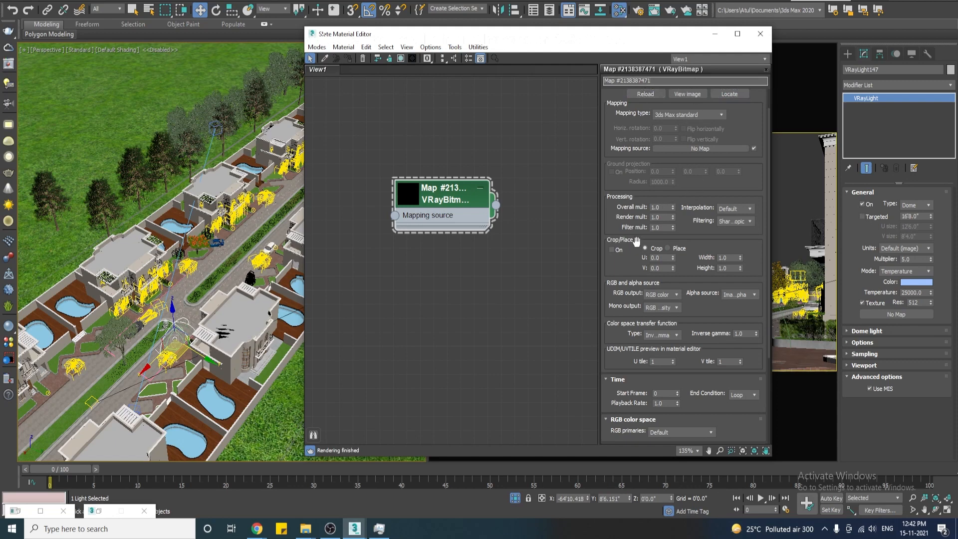
{"action": "left_click", "coordinate": [694, 149]}
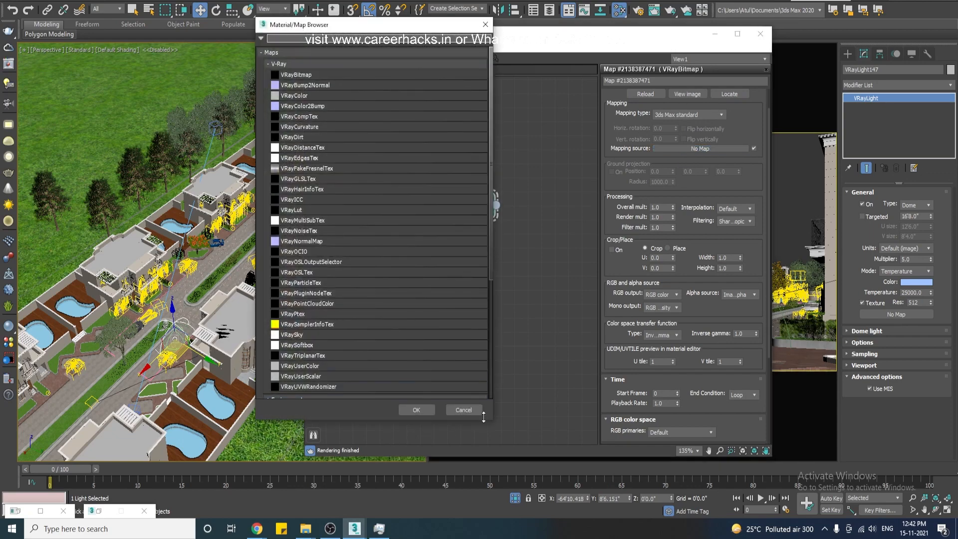
{"action": "left_click", "coordinate": [464, 410]}
{"action": "left_click_drag", "start_coordinate": [447, 229], "coordinate": [515, 214]}
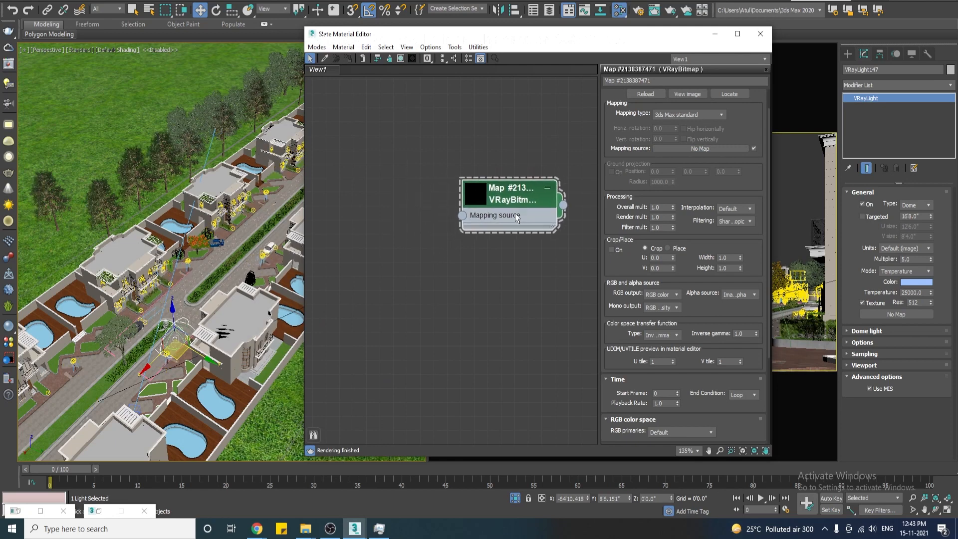
{"action": "right_click", "coordinate": [398, 250]}
{"action": "mouse_move", "coordinate": [439, 268]}
{"action": "mouse_move", "coordinate": [509, 270]}
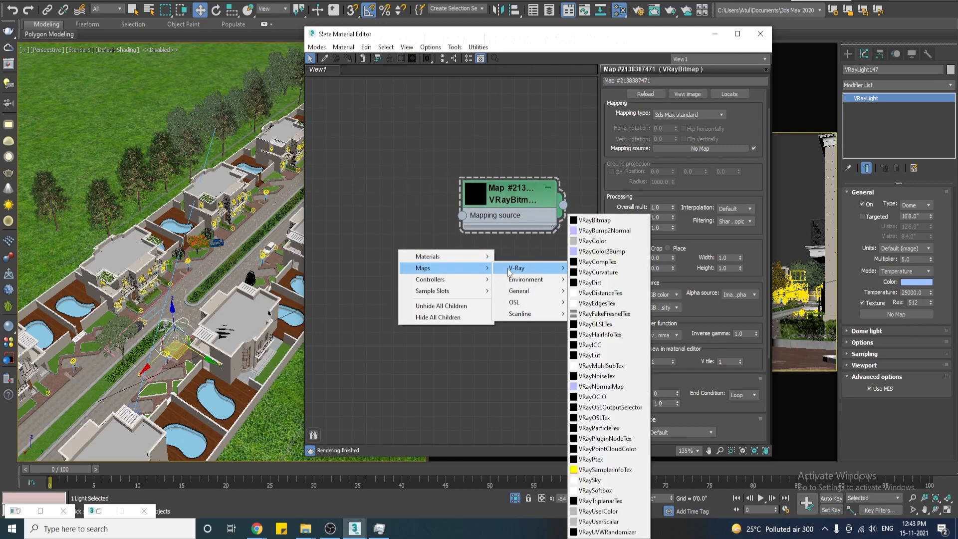
{"action": "left_click", "coordinate": [376, 226]}
Bring the_sky_is_on_fire_4k.exr from the Downloads folder into Slate as a Bitmap node and wire it to the VRayBitmap's mapping source.
{"action": "mouse_move", "coordinate": [305, 529]}
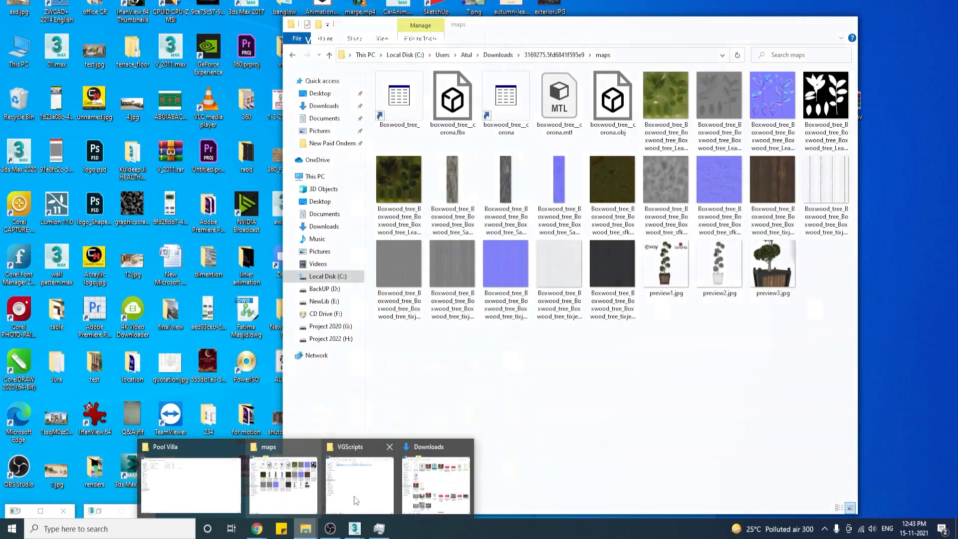
{"action": "left_click", "coordinate": [436, 483]}
{"action": "left_click_drag", "start_coordinate": [471, 31], "coordinate": [492, 32]}
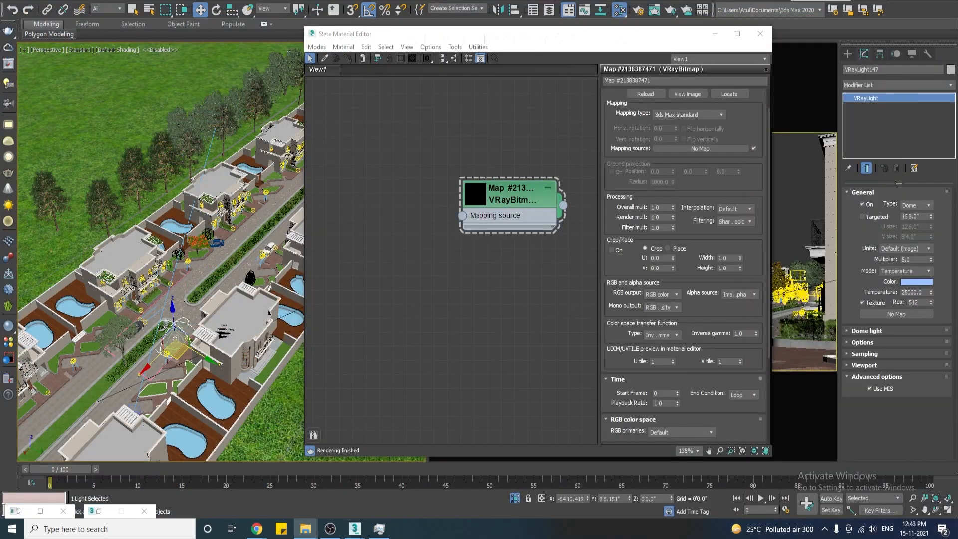
{"action": "left_click_drag", "start_coordinate": [455, 363], "coordinate": [404, 358]}
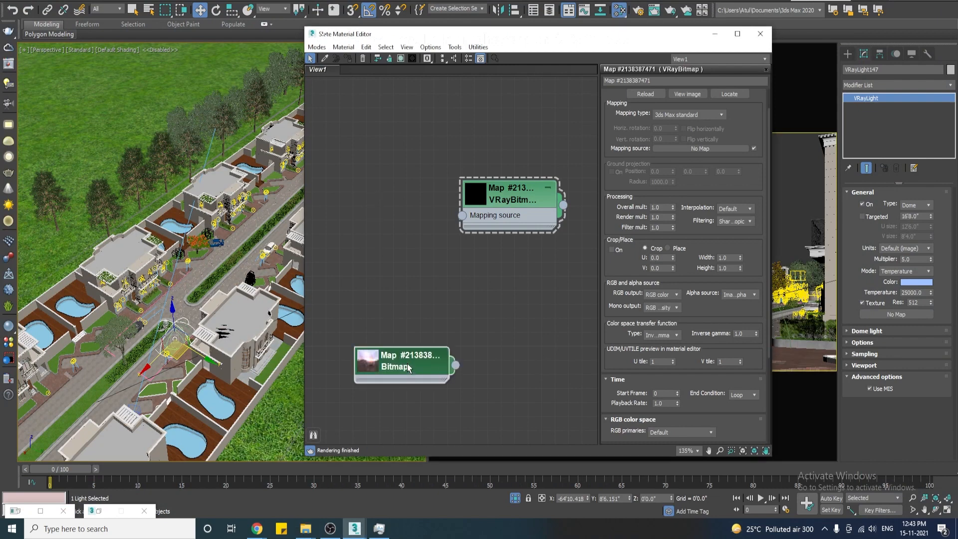
{"action": "left_click_drag", "start_coordinate": [414, 366], "coordinate": [387, 185]}
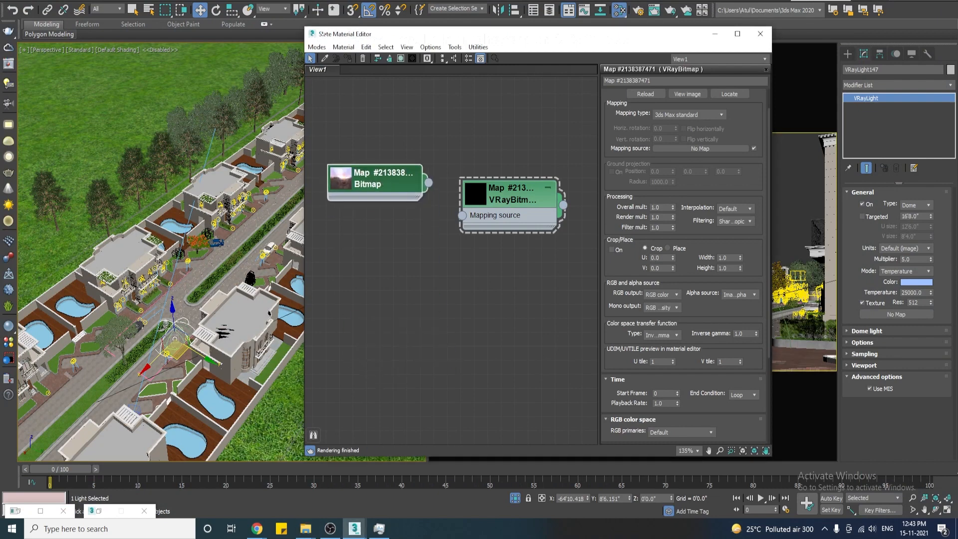
{"action": "left_click_drag", "start_coordinate": [428, 182], "coordinate": [462, 215]}
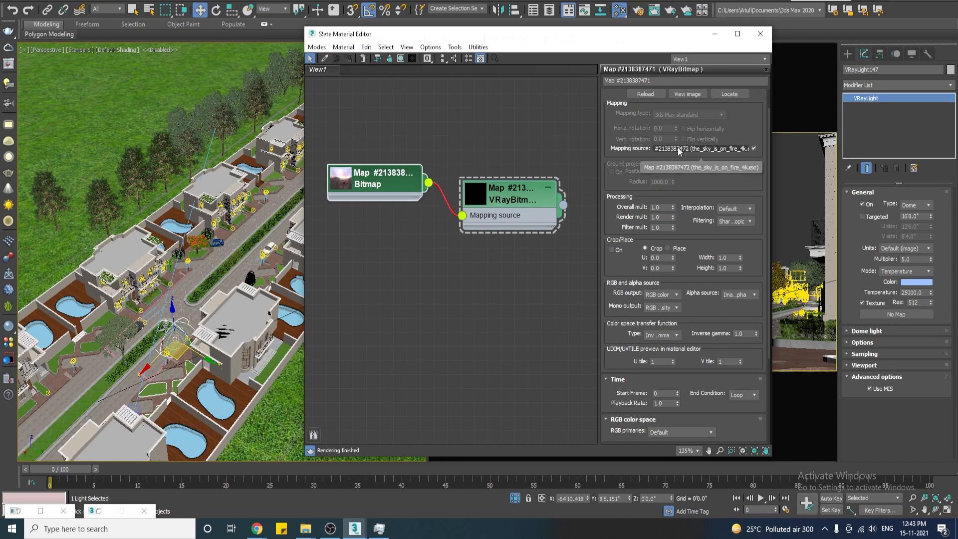
Move the Slate editor clear of the light parameters and assign the VRayBitmap map to the dome light's texture slot.
{"action": "left_click_drag", "start_coordinate": [580, 37], "coordinate": [372, 45]}
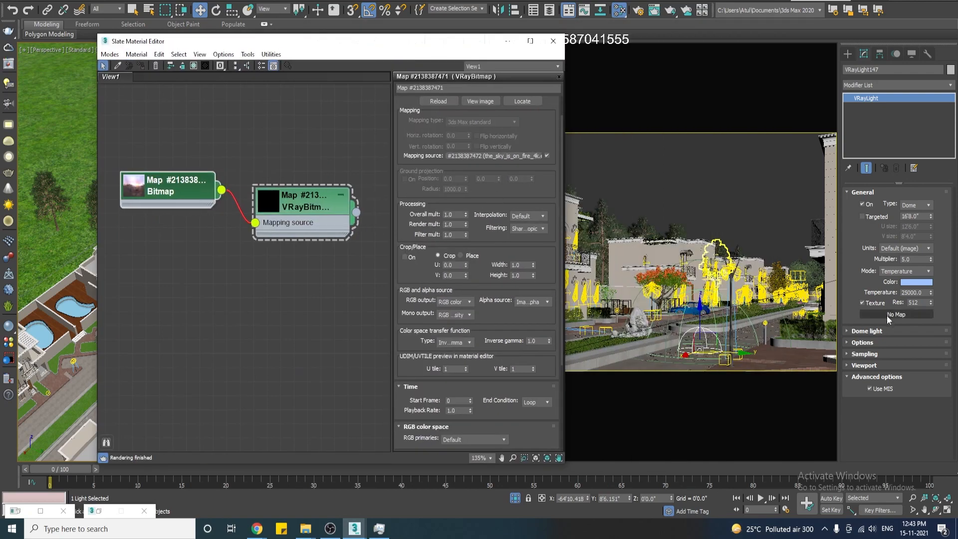
{"action": "left_click_drag", "start_coordinate": [356, 212], "coordinate": [904, 318]}
{"action": "left_click", "coordinate": [479, 283]}
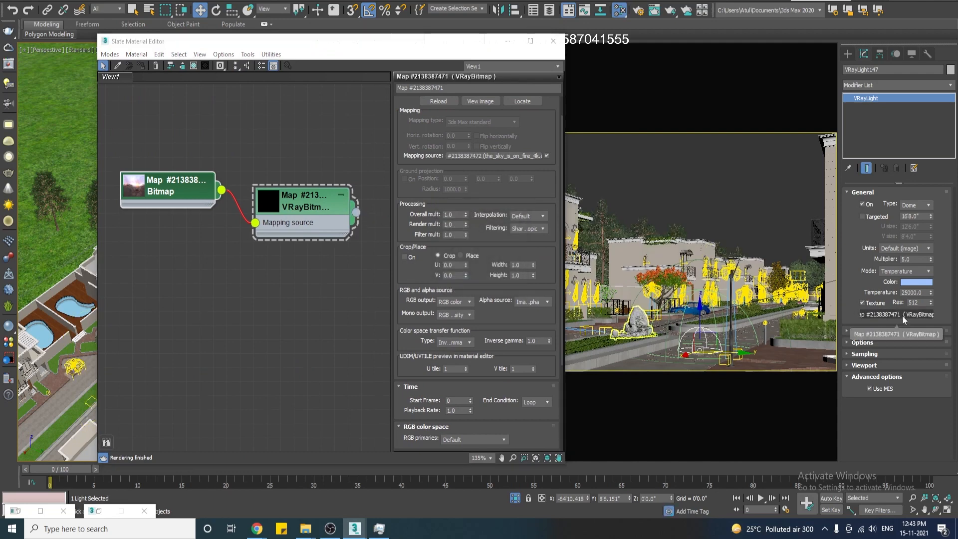
Examine the VRayBitmap's parameters from bitmap and mapping to coordinates, and enlarge the sky Bitmap node's preview.
{"action": "mouse_move", "coordinate": [308, 207]}
{"action": "left_mouse_down"}
{"action": "mouse_move", "coordinate": [313, 175]}
{"action": "mouse_move", "coordinate": [306, 190]}
{"action": "left_mouse_up"}
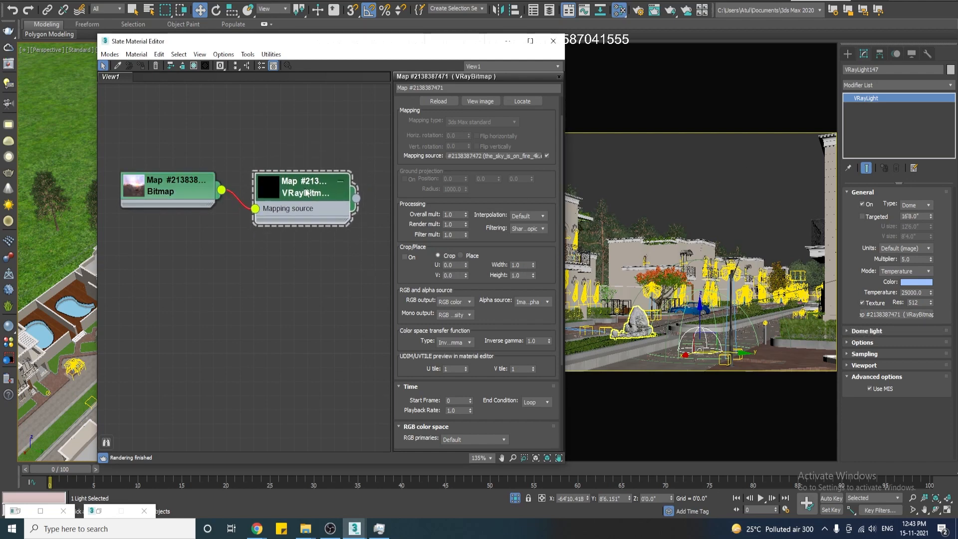
{"action": "scroll", "coordinate": [424, 275], "scroll_direction": "down", "scroll_amount": 4}
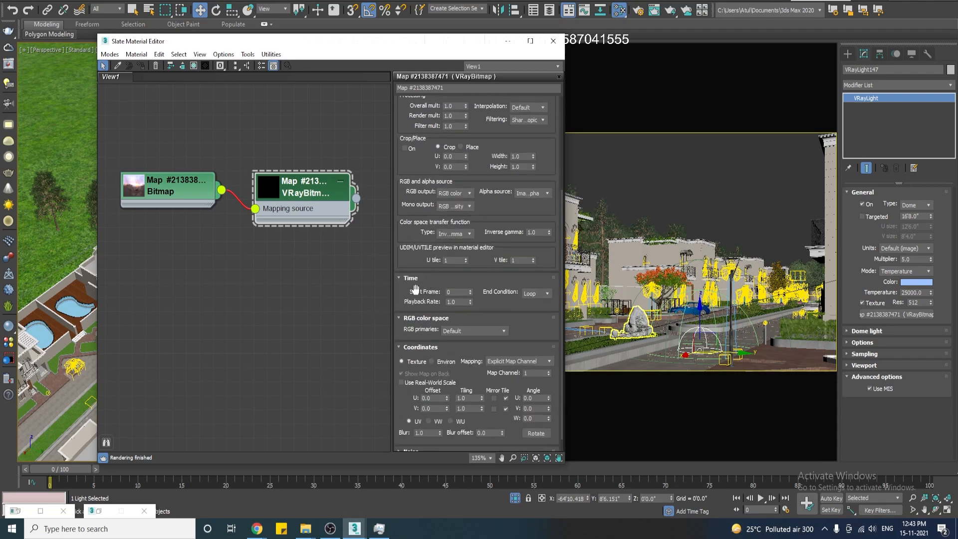
{"action": "scroll", "coordinate": [421, 286], "scroll_direction": "down", "scroll_amount": 1}
{"action": "scroll", "coordinate": [410, 206], "scroll_direction": "up", "scroll_amount": 4}
{"action": "scroll", "coordinate": [411, 172], "scroll_direction": "down", "scroll_amount": 4}
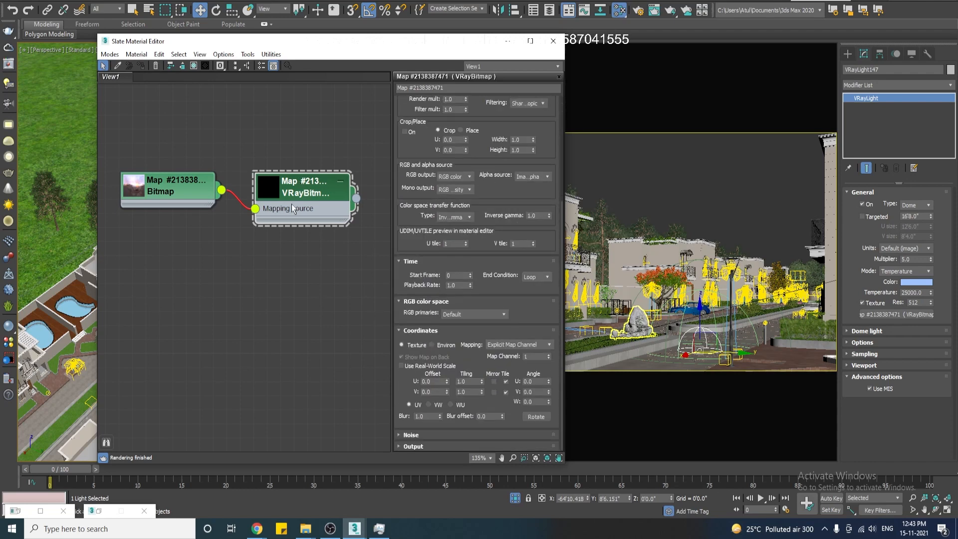
{"action": "double_click", "coordinate": [135, 192]}
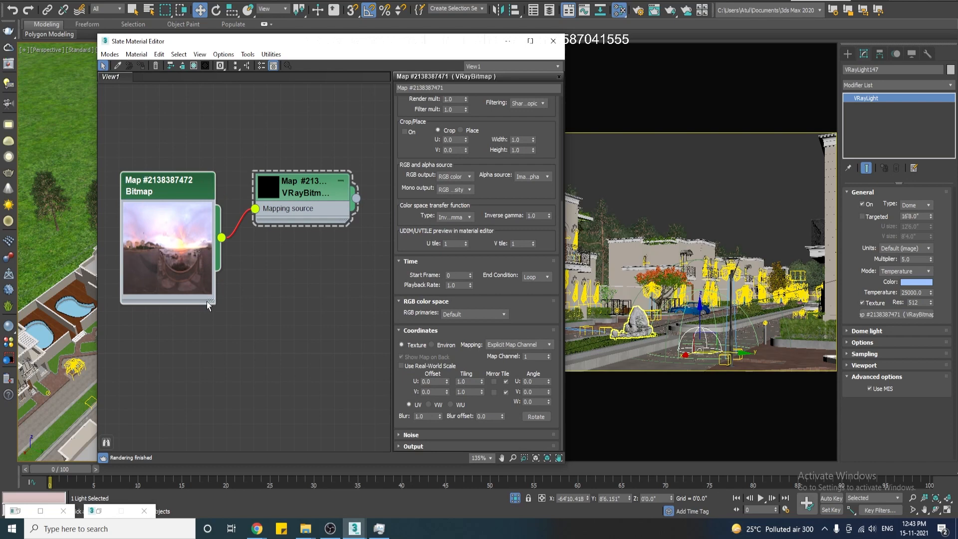
{"action": "mouse_move", "coordinate": [213, 306]}
{"action": "left_mouse_down"}
{"action": "mouse_move", "coordinate": [264, 346]}
{"action": "mouse_move", "coordinate": [228, 317]}
{"action": "left_mouse_up"}
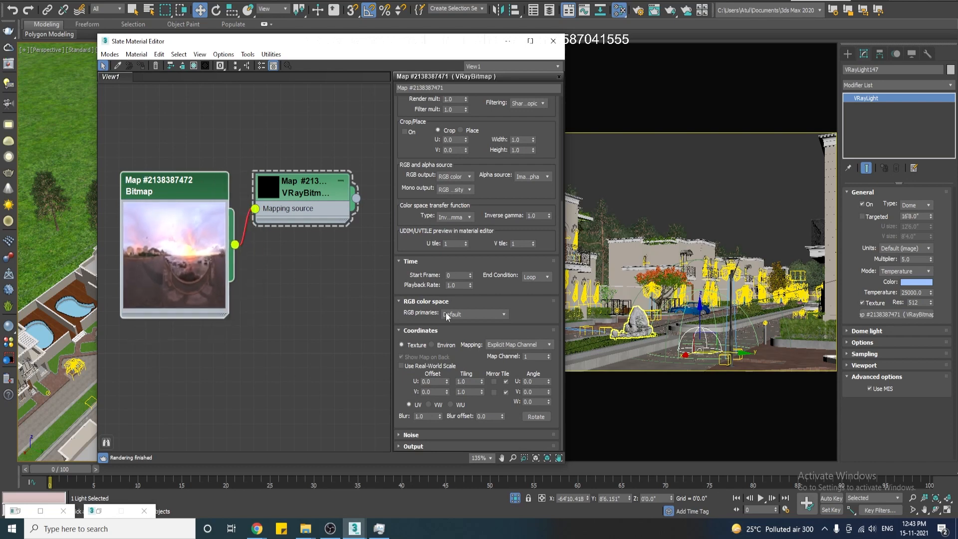
{"action": "scroll", "coordinate": [434, 199], "scroll_direction": "up", "scroll_amount": 5}
{"action": "scroll", "coordinate": [432, 240], "scroll_direction": "down", "scroll_amount": 1}
{"action": "scroll", "coordinate": [429, 279], "scroll_direction": "up", "scroll_amount": 1}
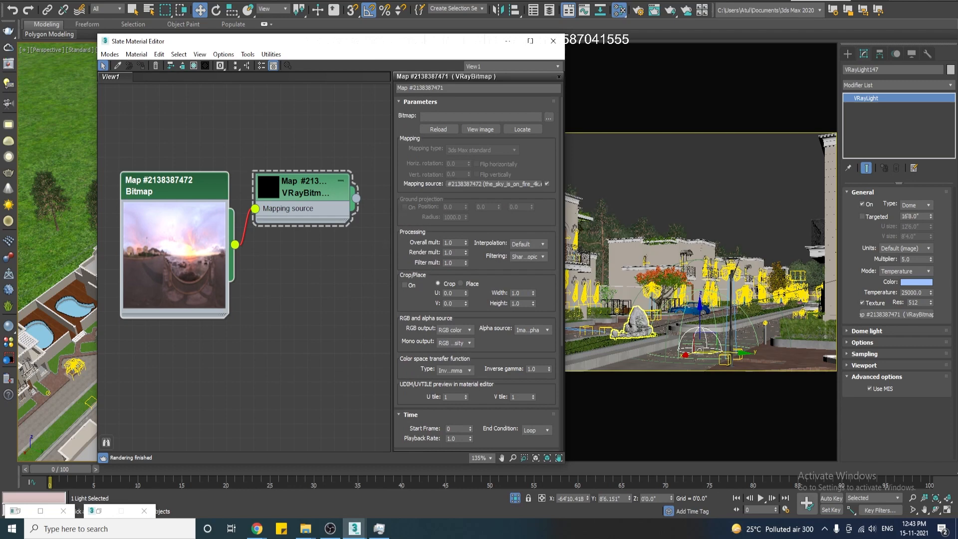
Disconnect the sky Bitmap from the VRayBitmap's mapping source and delete the Bitmap node.
{"action": "left_click", "coordinate": [140, 312]}
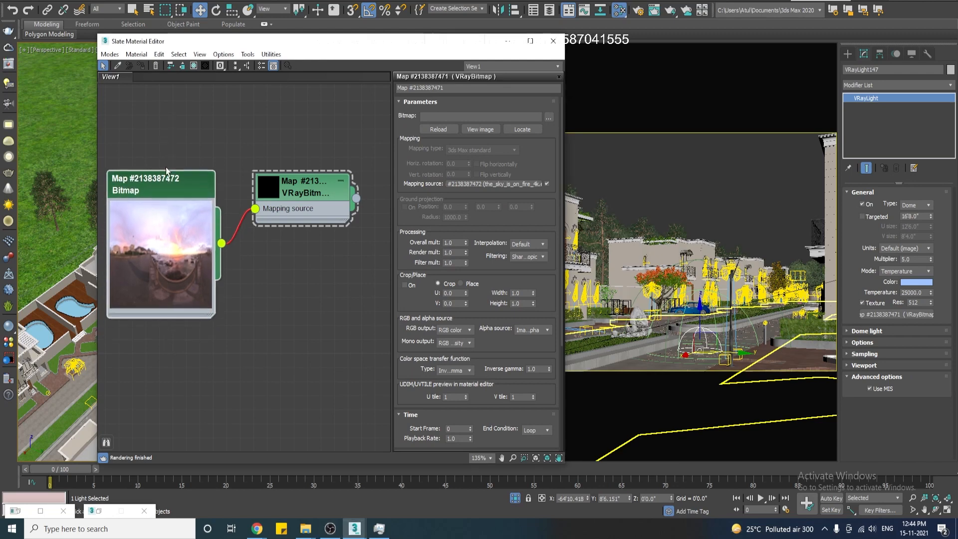
{"action": "left_click_drag", "start_coordinate": [157, 247], "coordinate": [157, 177]}
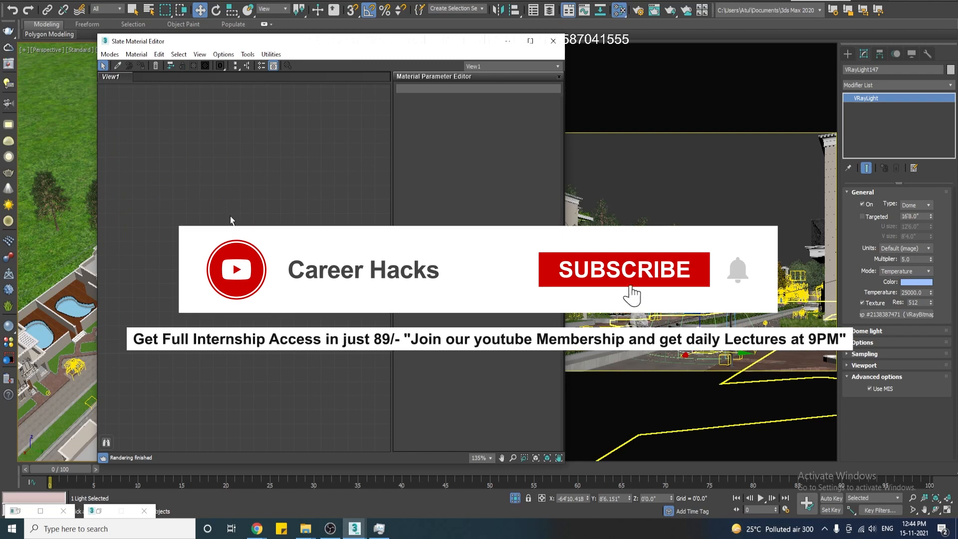
{"action": "double_click", "coordinate": [304, 195]}
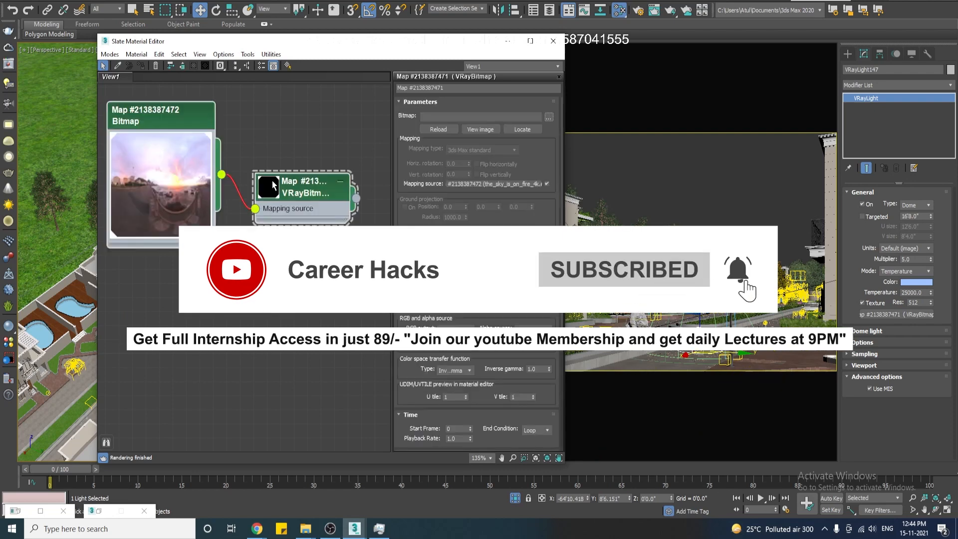
{"action": "left_click_drag", "start_coordinate": [303, 195], "coordinate": [344, 195]}
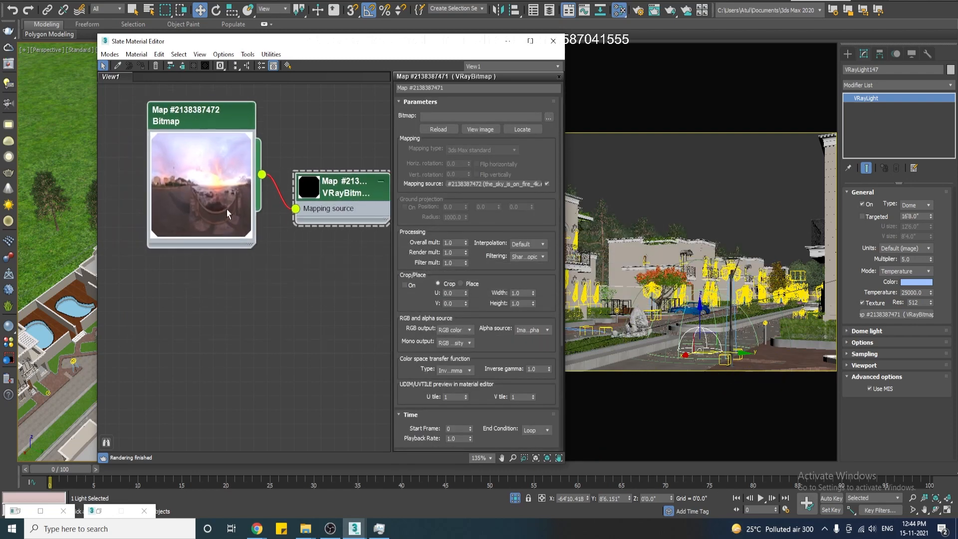
{"action": "left_click", "coordinate": [195, 127]}
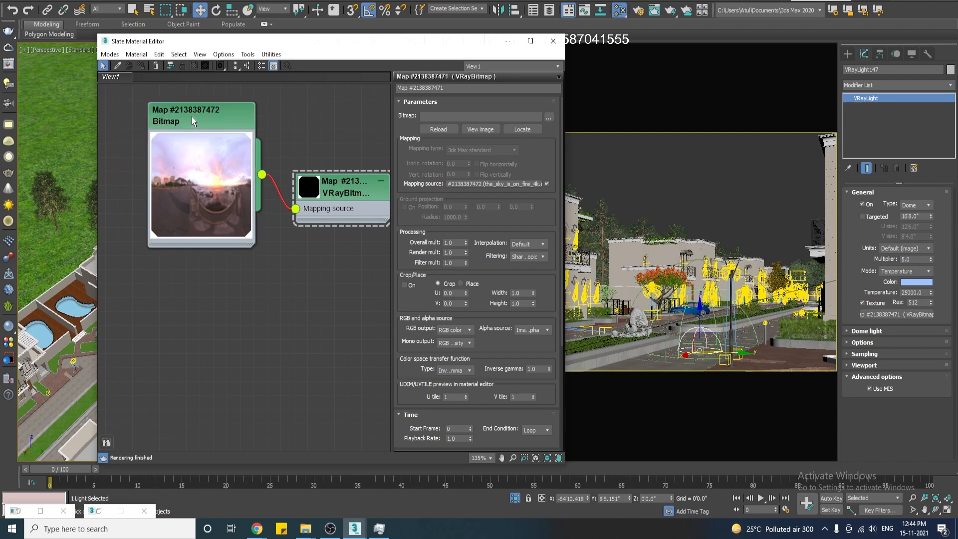
{"action": "left_click_drag", "start_coordinate": [222, 165], "coordinate": [192, 170]}
{"action": "left_click", "coordinate": [245, 228]}
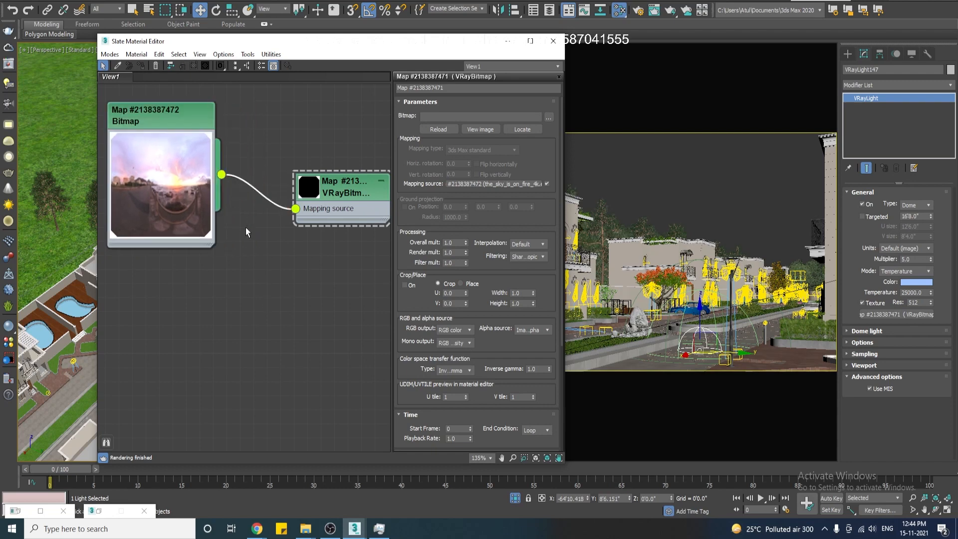
{"action": "key", "text": "Delete"}
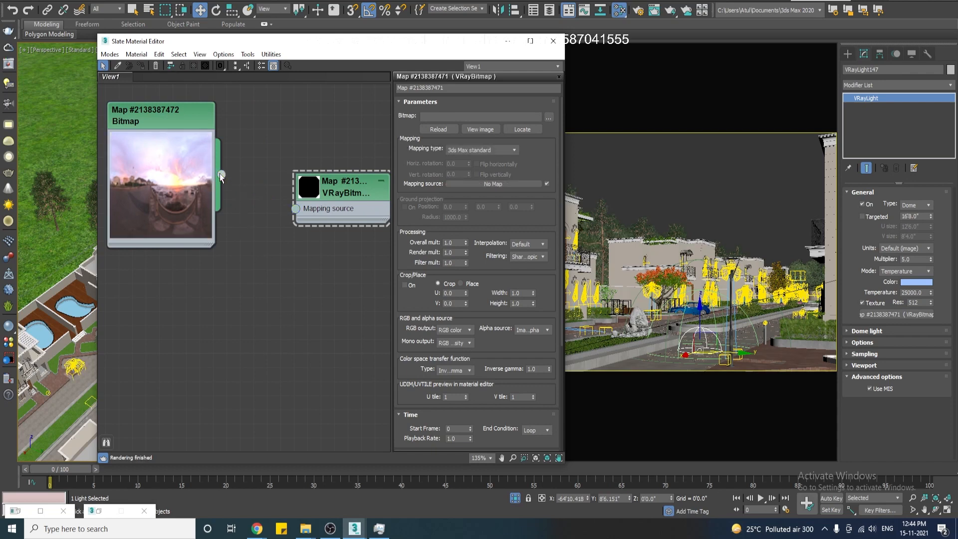
Load the_sky_is_on_fire_4k.hdr from the Downloads folder as the VRayBitmap's bitmap and arrange the node in the middle of the view.
{"action": "left_click", "coordinate": [547, 117]}
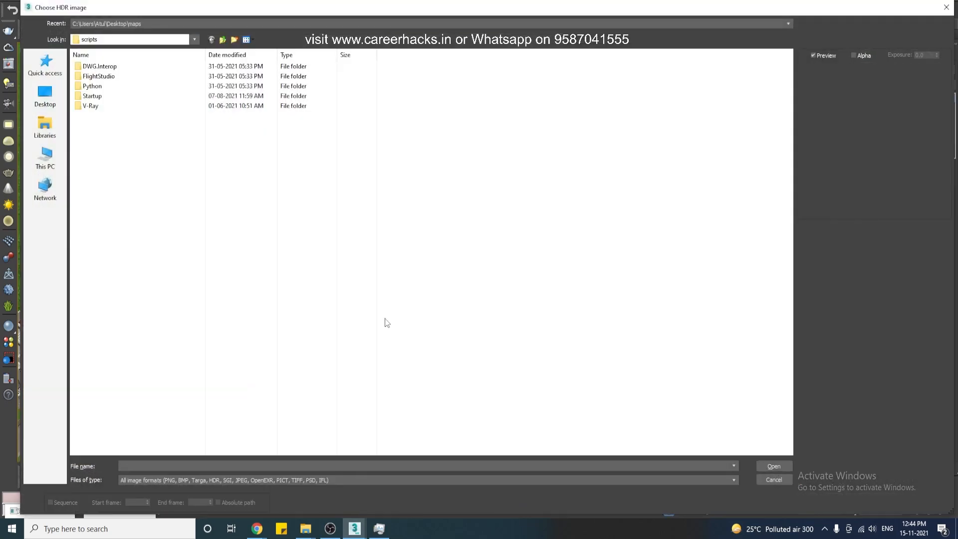
{"action": "left_click", "coordinate": [45, 158]}
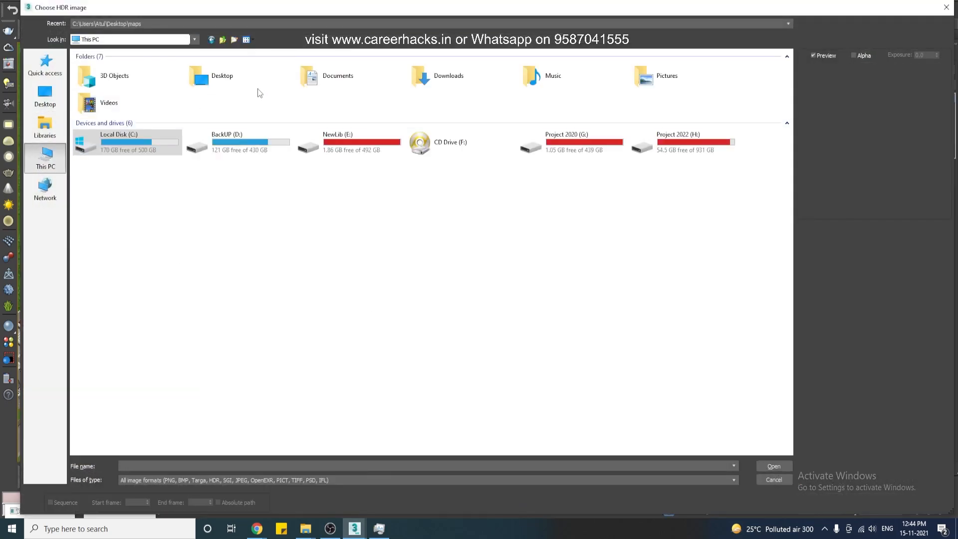
{"action": "double_click", "coordinate": [444, 82]}
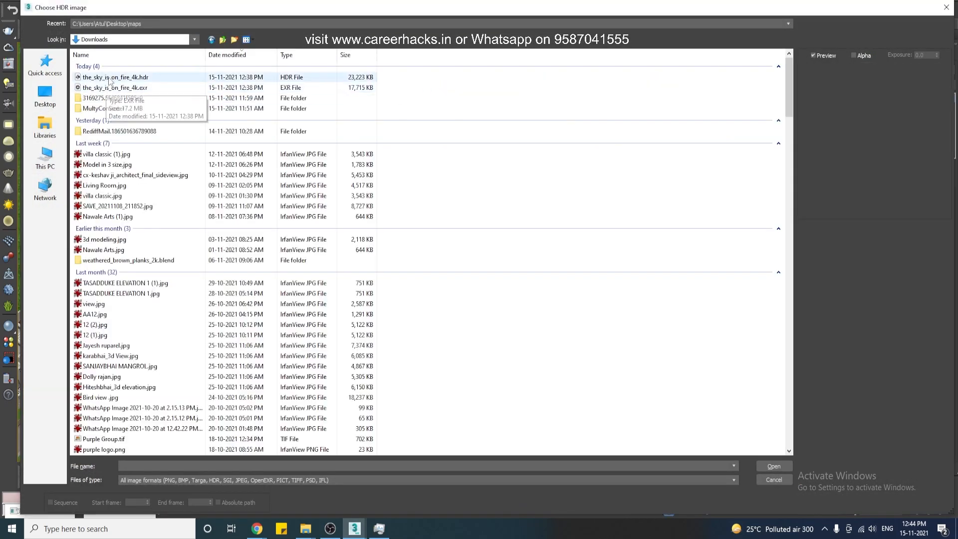
{"action": "double_click", "coordinate": [112, 78]}
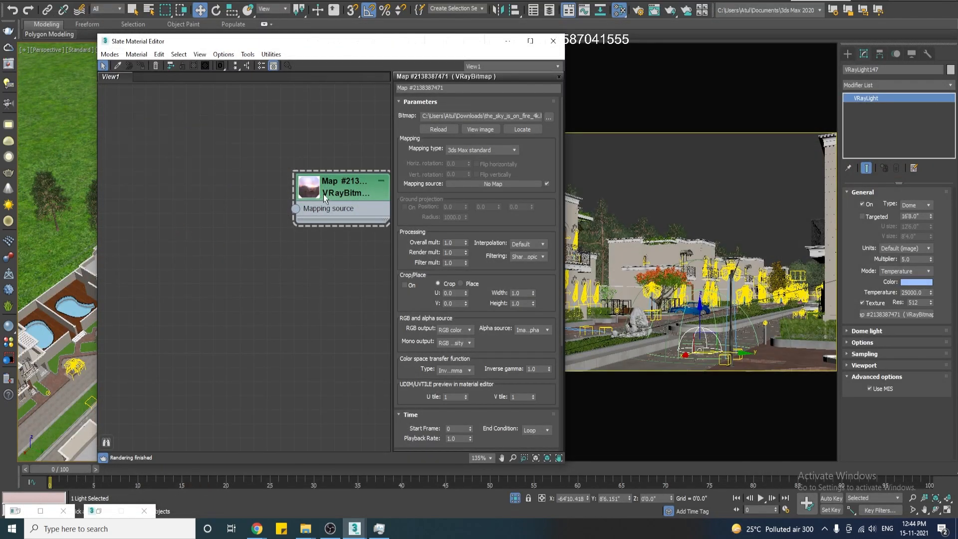
{"action": "left_click_drag", "start_coordinate": [321, 194], "coordinate": [254, 195]}
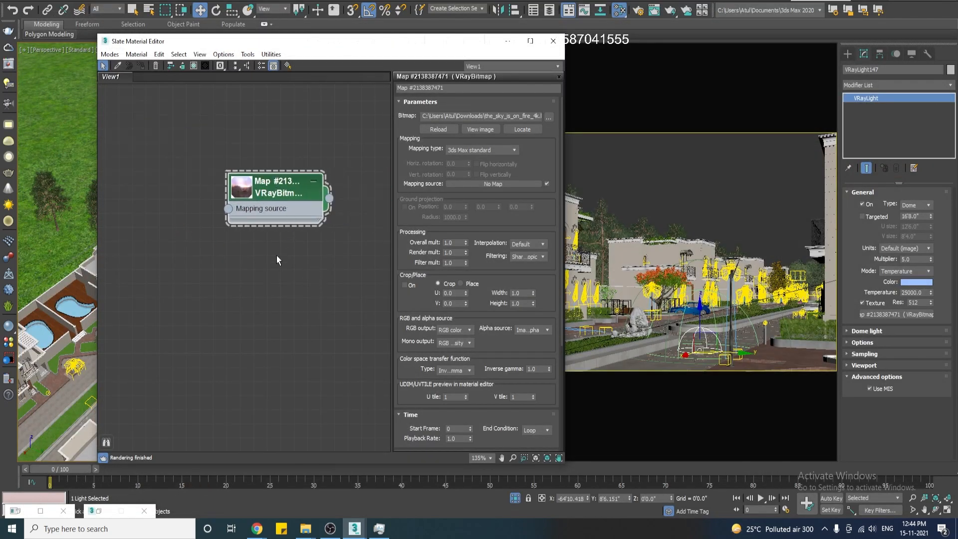
{"action": "left_click_drag", "start_coordinate": [277, 195], "coordinate": [263, 195]}
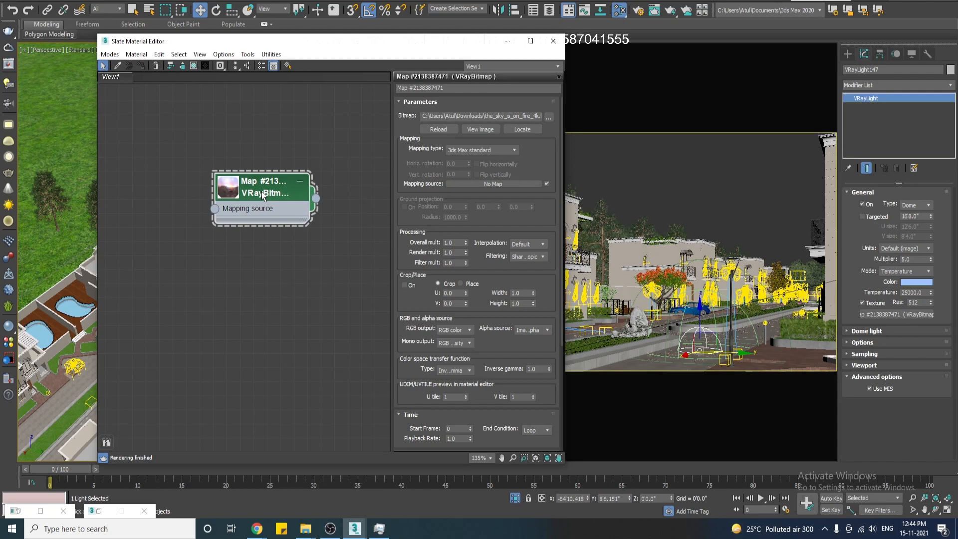
{"action": "left_click_drag", "start_coordinate": [266, 194], "coordinate": [274, 176]}
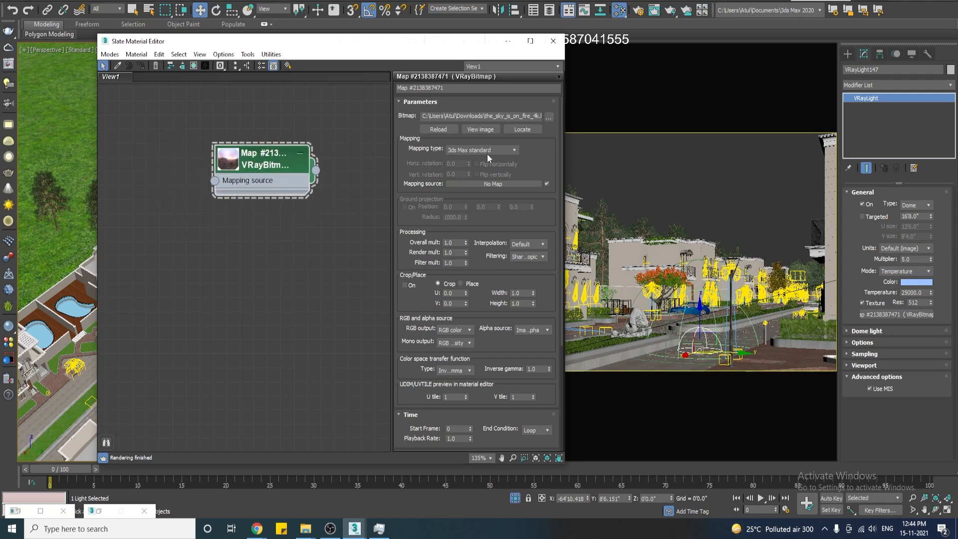
Set the VRayBitmap's mapping type to Spherical.
{"action": "left_click", "coordinate": [514, 150]}
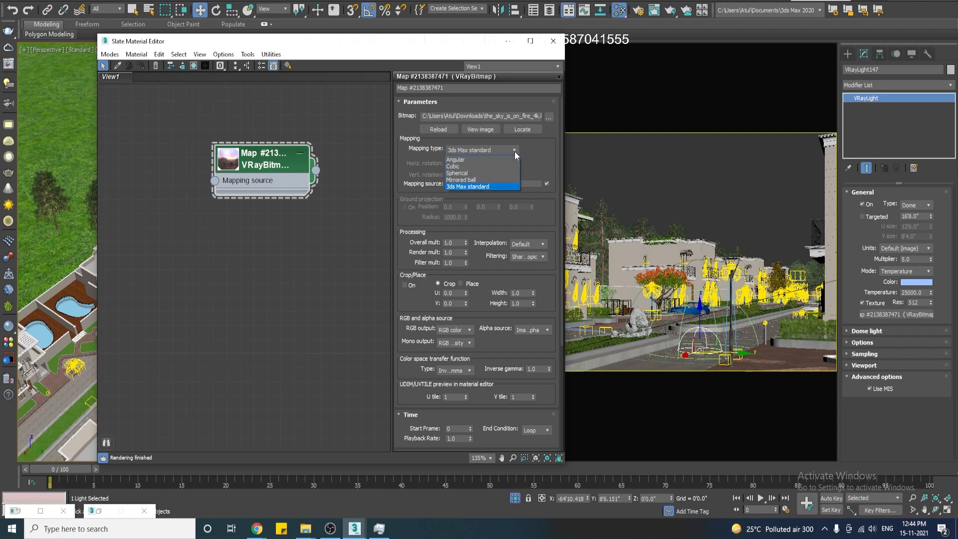
{"action": "left_click", "coordinate": [514, 152]}
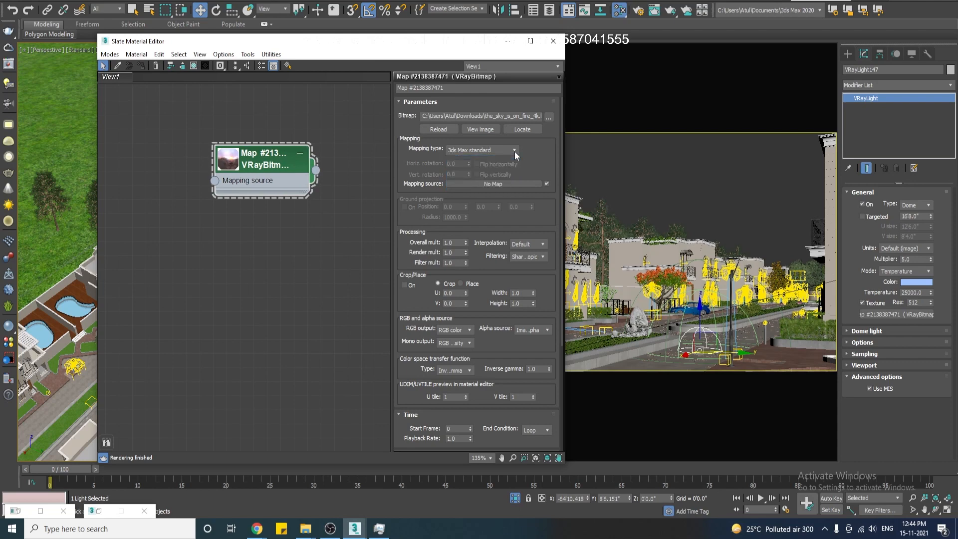
{"action": "left_click", "coordinate": [514, 151]}
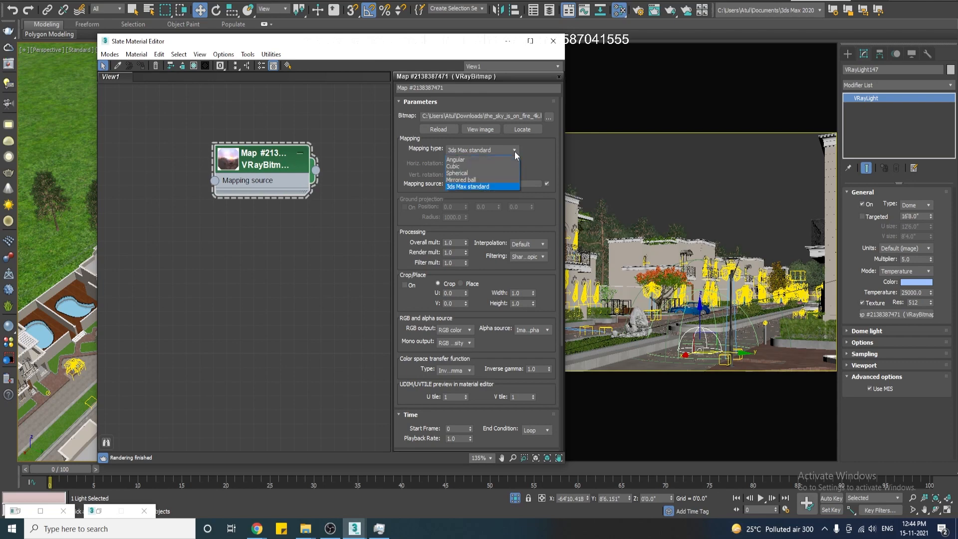
{"action": "left_click", "coordinate": [495, 172]}
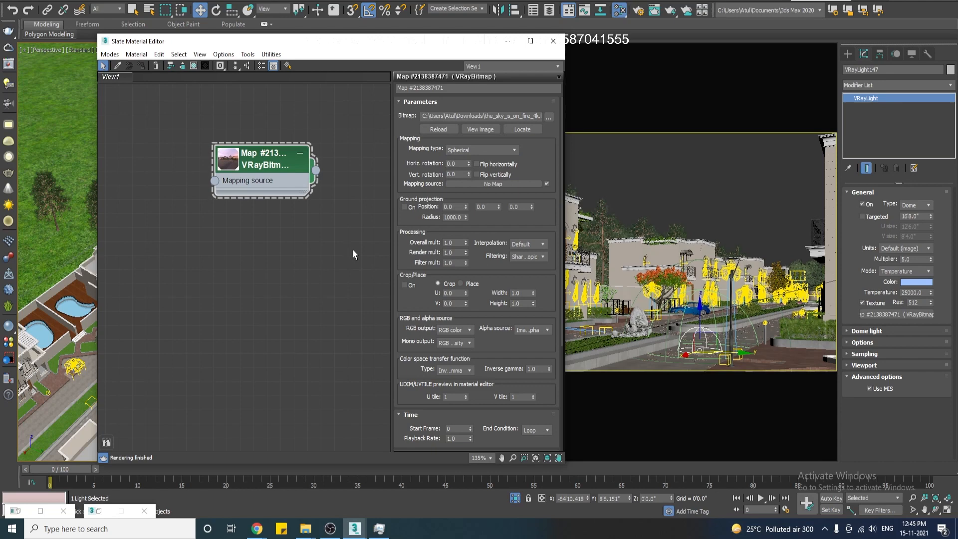
Bring back the V-Ray Frame Buffer and render the villa lane camera view with the sky-textured dome light.
{"action": "left_click", "coordinate": [93, 508]}
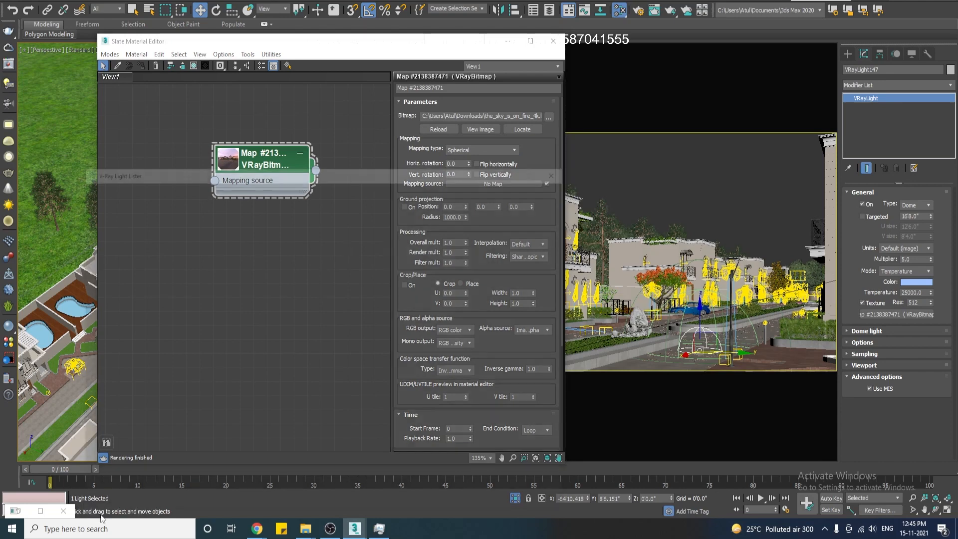
{"action": "left_click", "coordinate": [541, 95]}
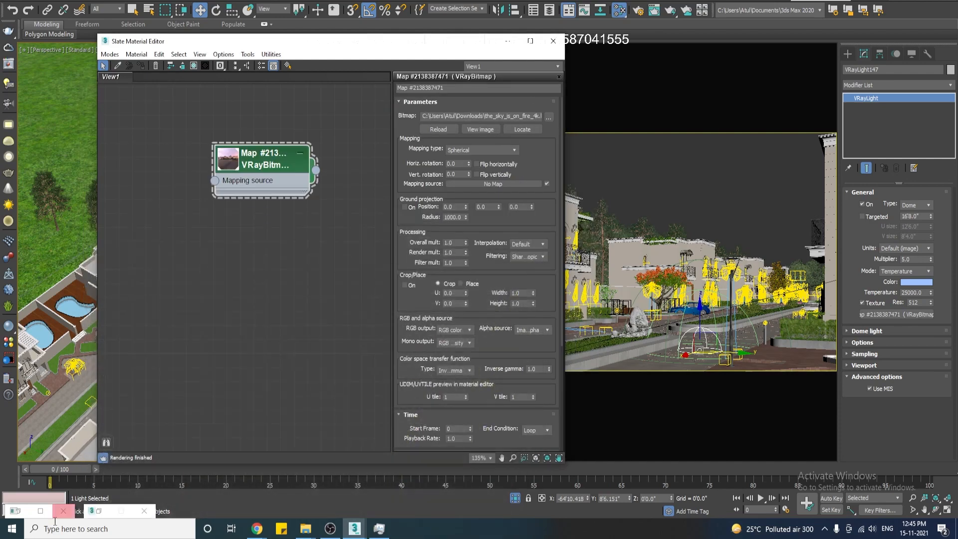
{"action": "left_click", "coordinate": [22, 512]}
{"action": "left_click", "coordinate": [23, 510]}
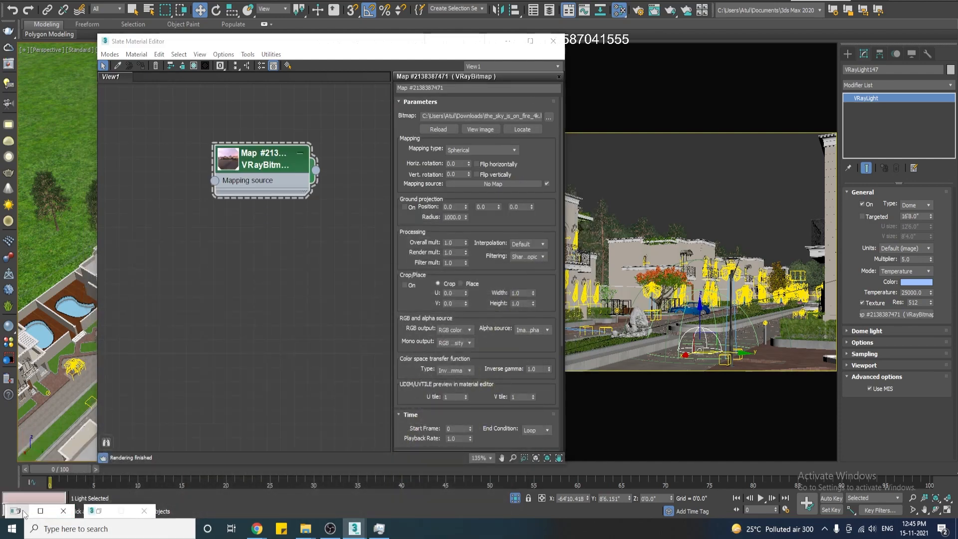
{"action": "left_click", "coordinate": [8, 64]}
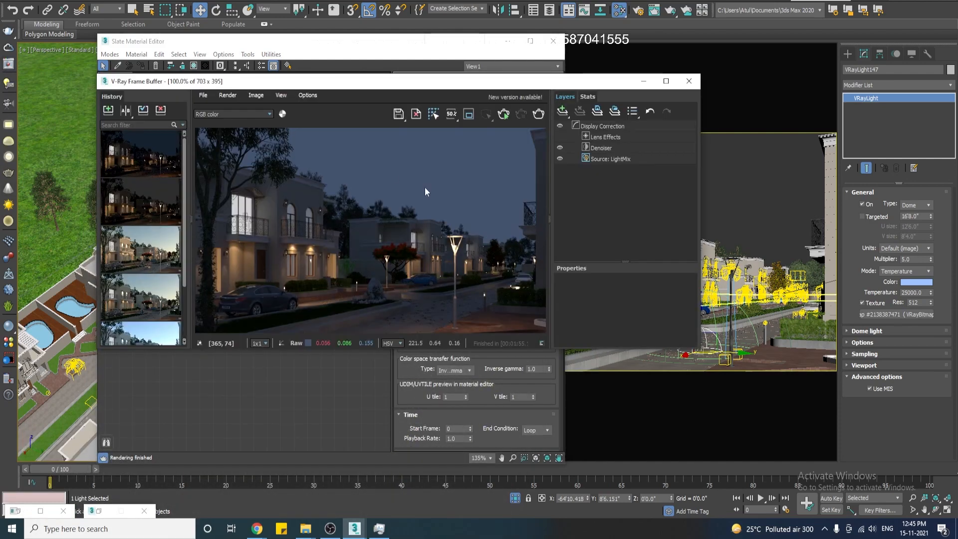
{"action": "left_click", "coordinate": [504, 115]}
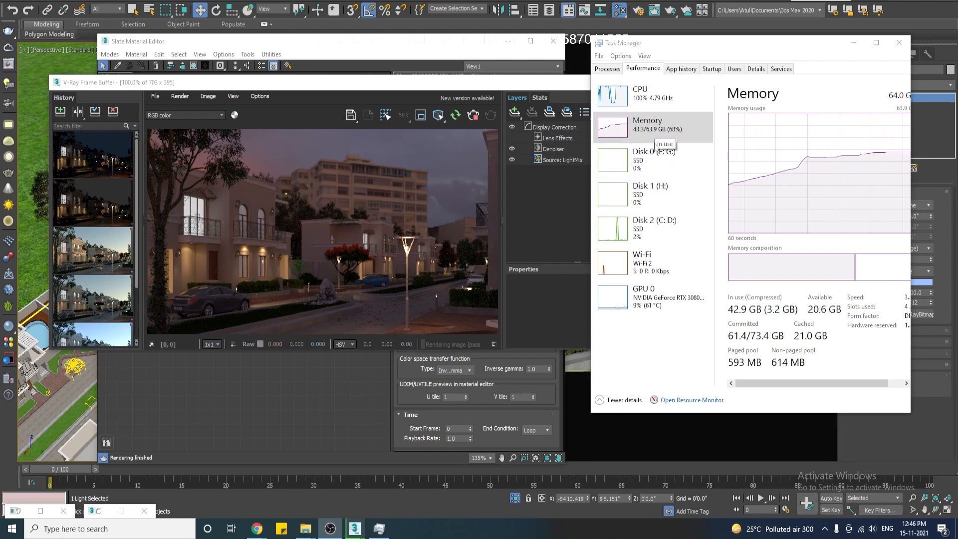
Check the GPU and memory usage in Task Manager during the render, and stop the render before closing Task Manager.
{"action": "left_click", "coordinate": [659, 298]}
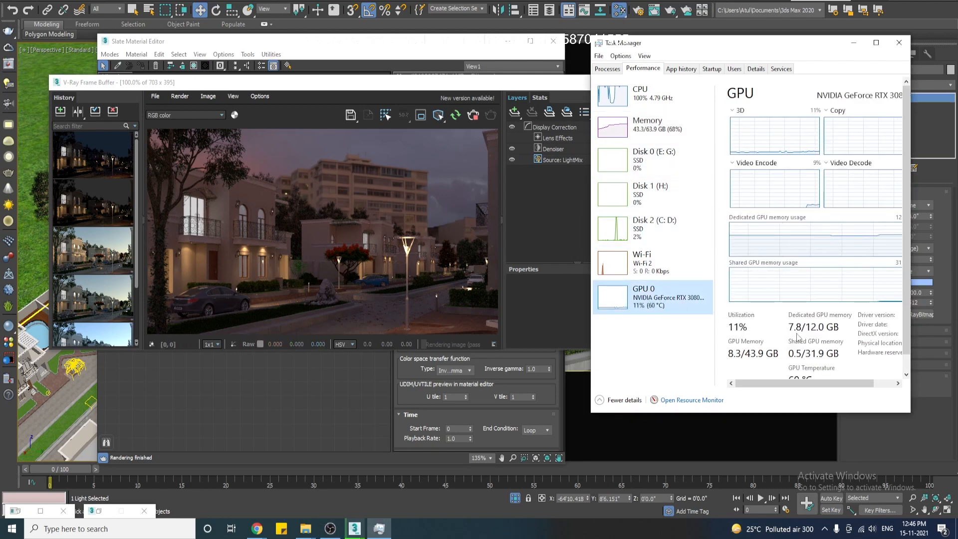
{"action": "left_click", "coordinate": [662, 137]}
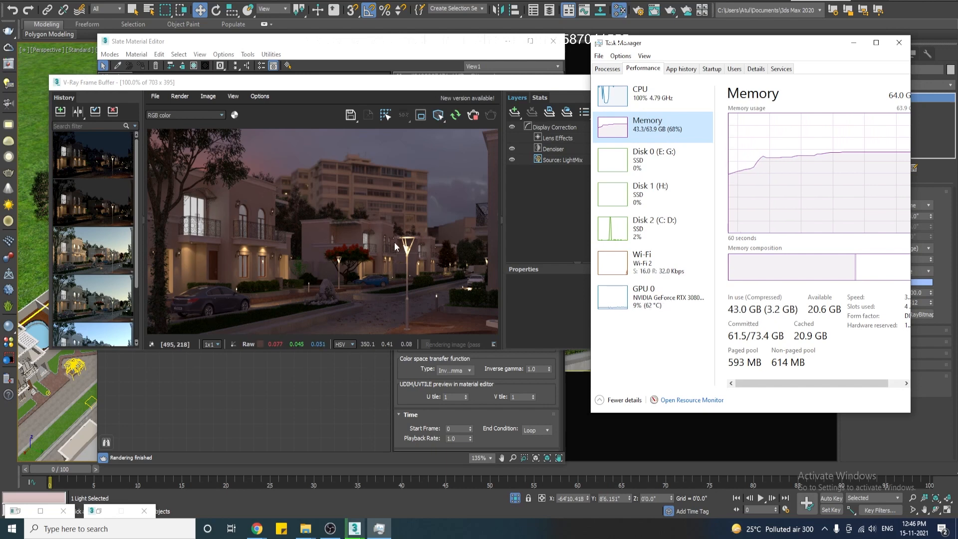
{"action": "left_click", "coordinate": [477, 119]}
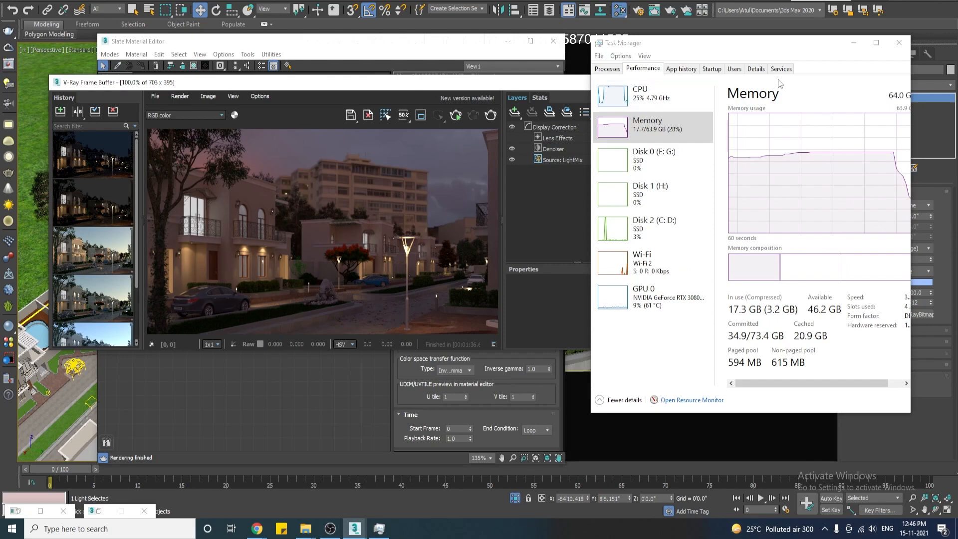
{"action": "left_click", "coordinate": [899, 42]}
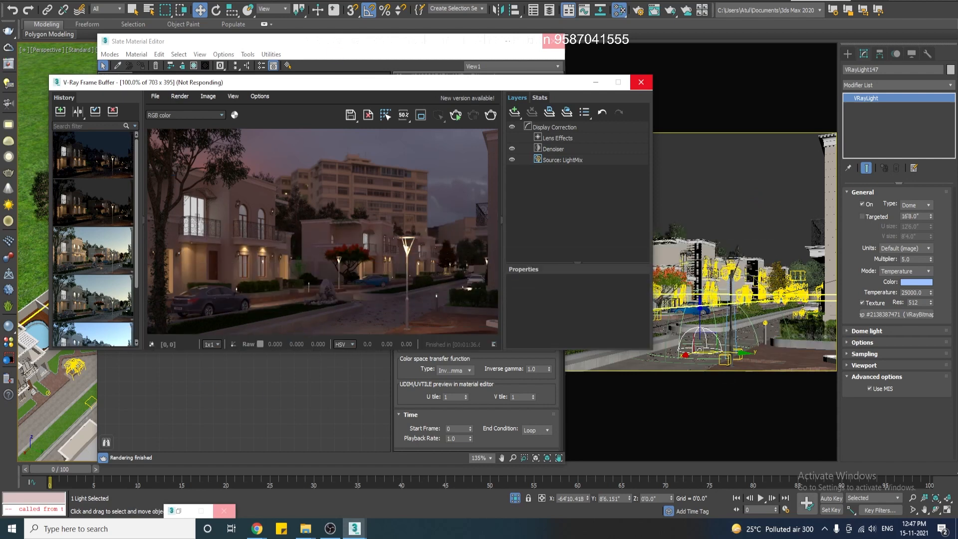
Close the V-Ray Frame Buffer and move the Slate editor away from the perspective view.
{"action": "left_click", "coordinate": [640, 83]}
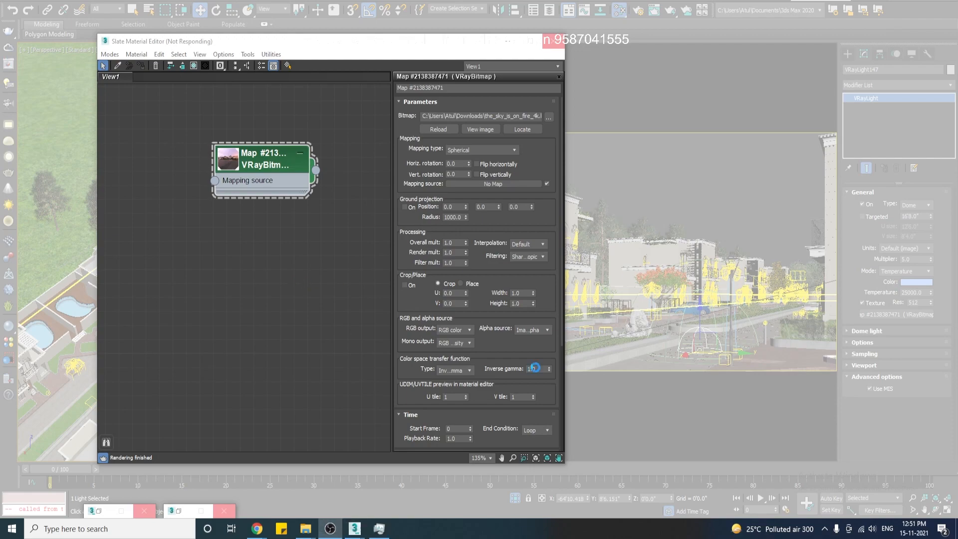
{"action": "left_click_drag", "start_coordinate": [246, 45], "coordinate": [495, 159]}
{"action": "left_click", "coordinate": [194, 349]}
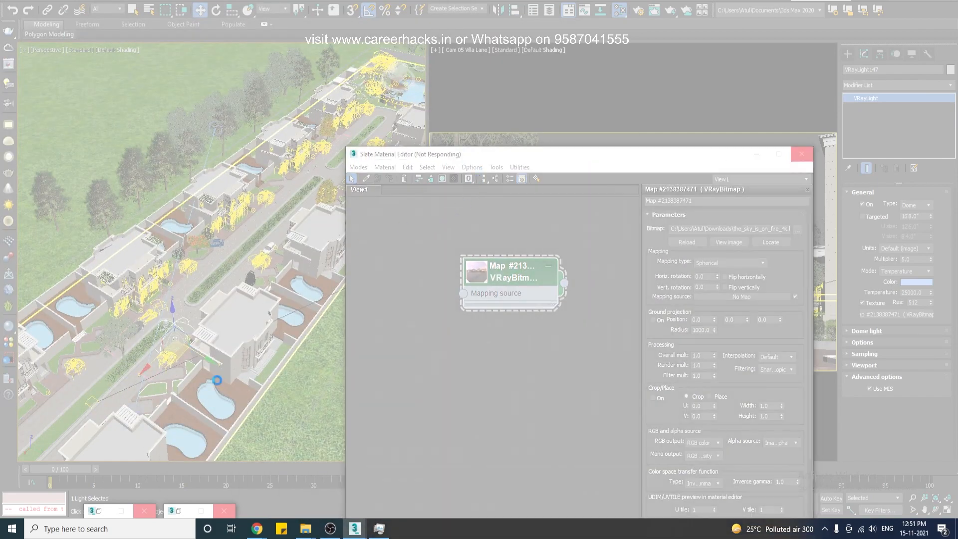
Switch to the Boxwood_tree_2014_Vray.max window and close that 3ds Max session.
{"action": "mouse_move", "coordinate": [355, 528]}
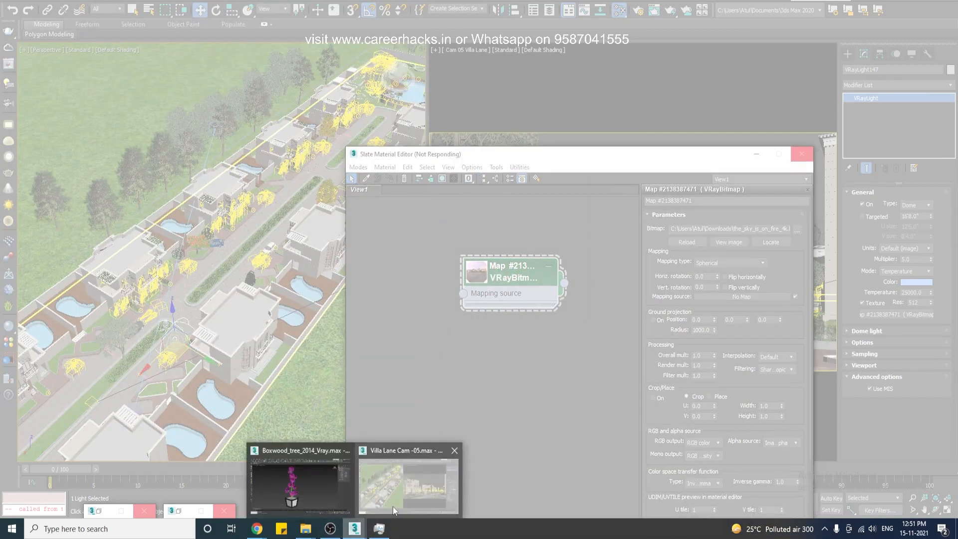
{"action": "left_click", "coordinate": [333, 495]}
{"action": "right_click", "coordinate": [361, 0]}
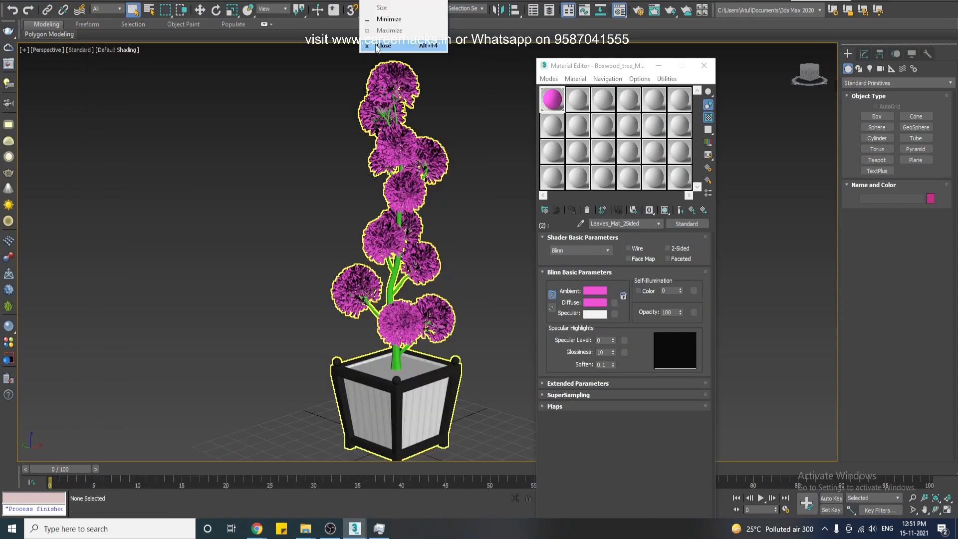
{"action": "left_click", "coordinate": [388, 46]}
{"action": "left_click", "coordinate": [479, 269]}
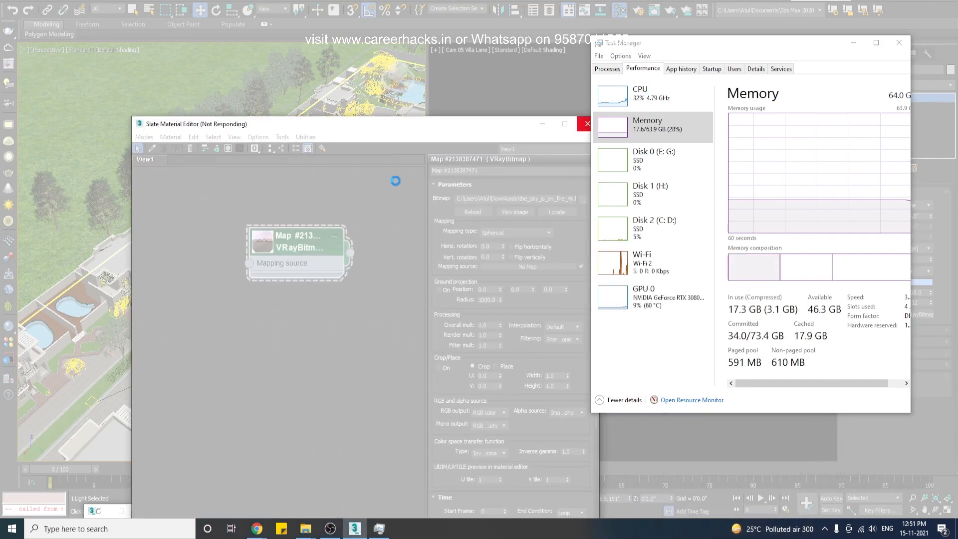
Move the Slate editor and Task Manager windows apart and force the unresponsive villa lane 3ds Max session to close.
{"action": "left_click_drag", "start_coordinate": [468, 134], "coordinate": [370, 127]}
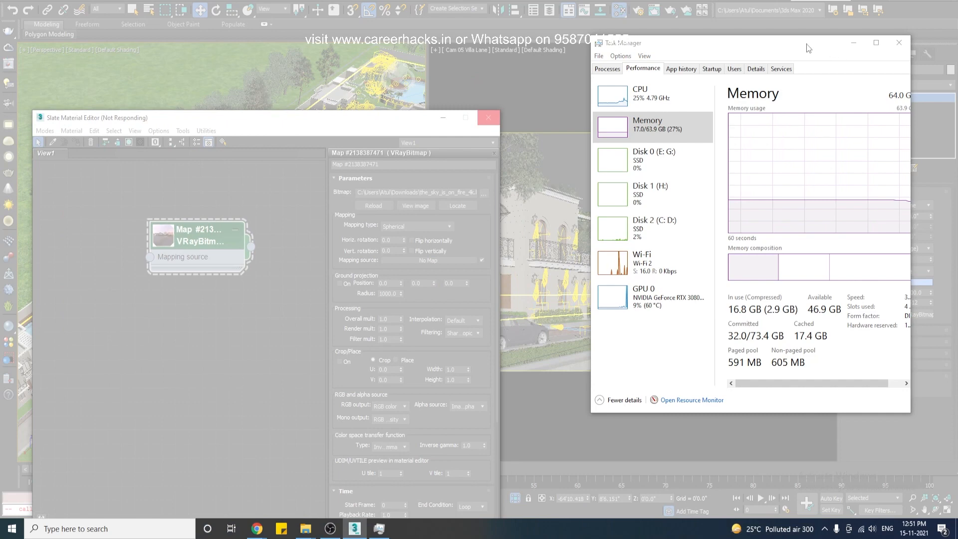
{"action": "left_click_drag", "start_coordinate": [809, 47], "coordinate": [822, 39]}
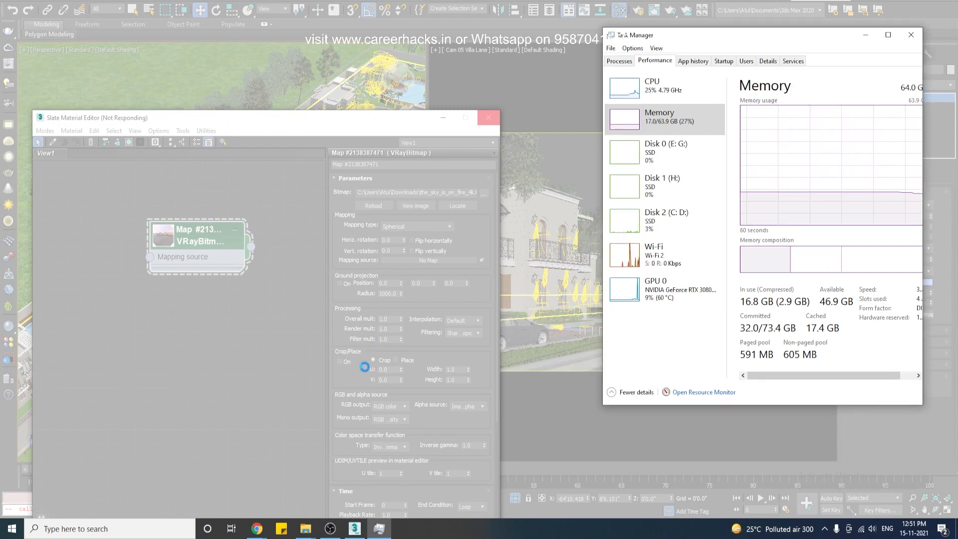
{"action": "left_click", "coordinate": [563, 322]}
{"action": "left_click", "coordinate": [312, 358]}
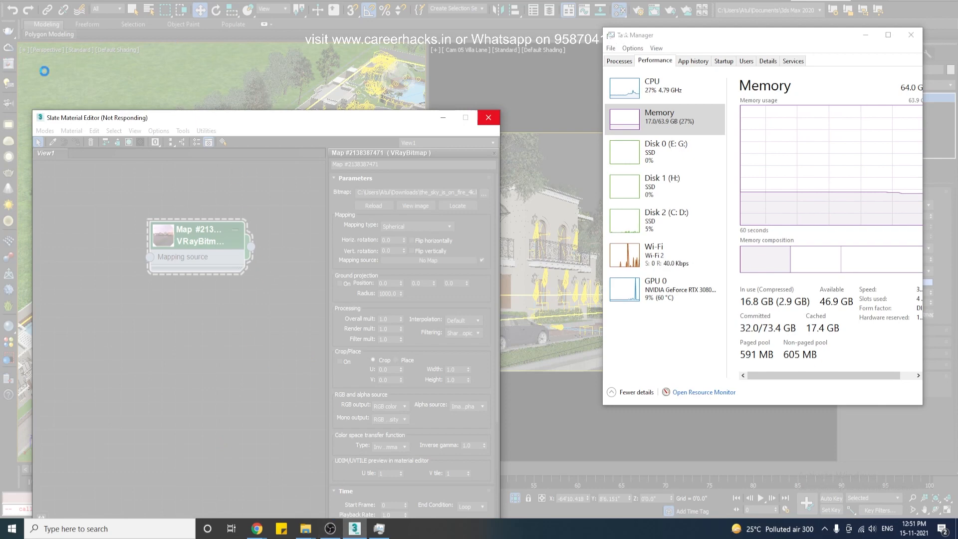
{"action": "left_click_drag", "start_coordinate": [107, 123], "coordinate": [217, 68]}
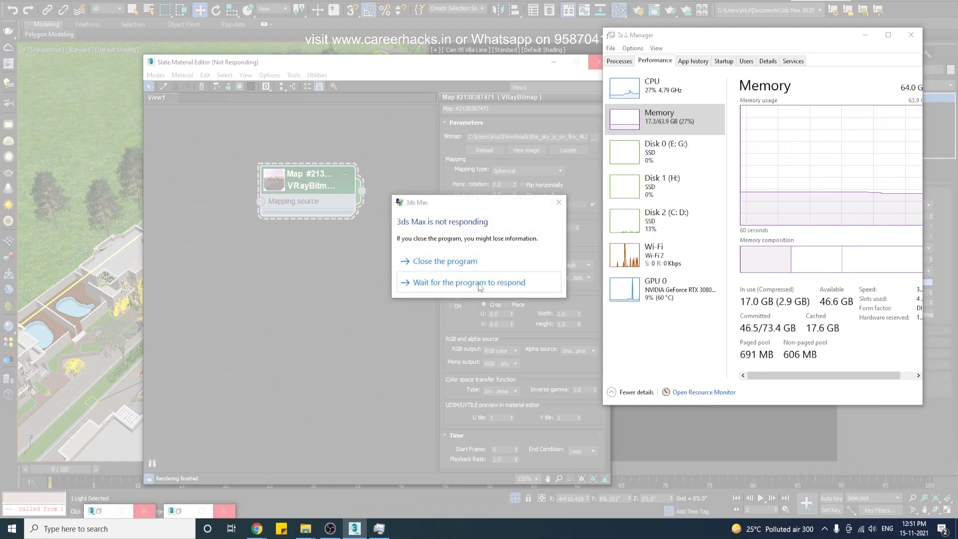
{"action": "left_click", "coordinate": [479, 269]}
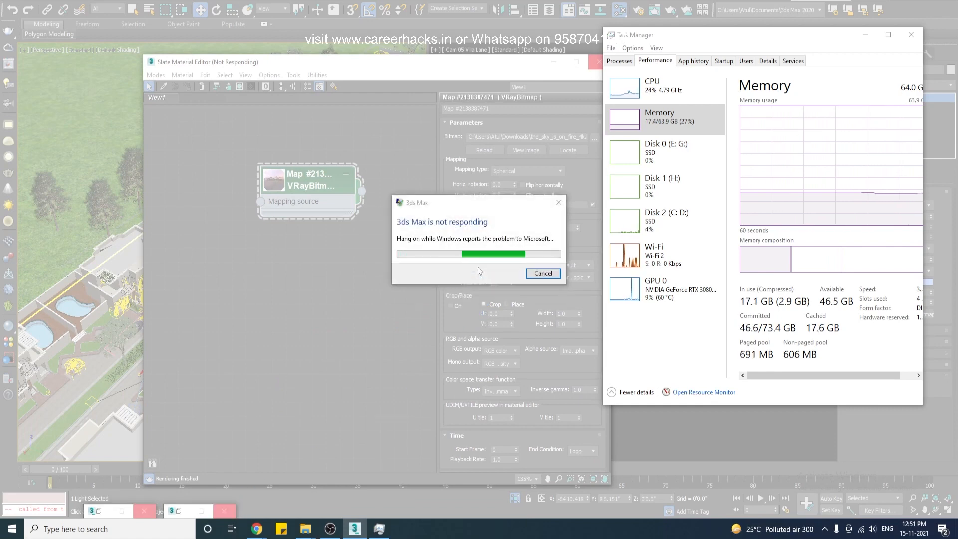